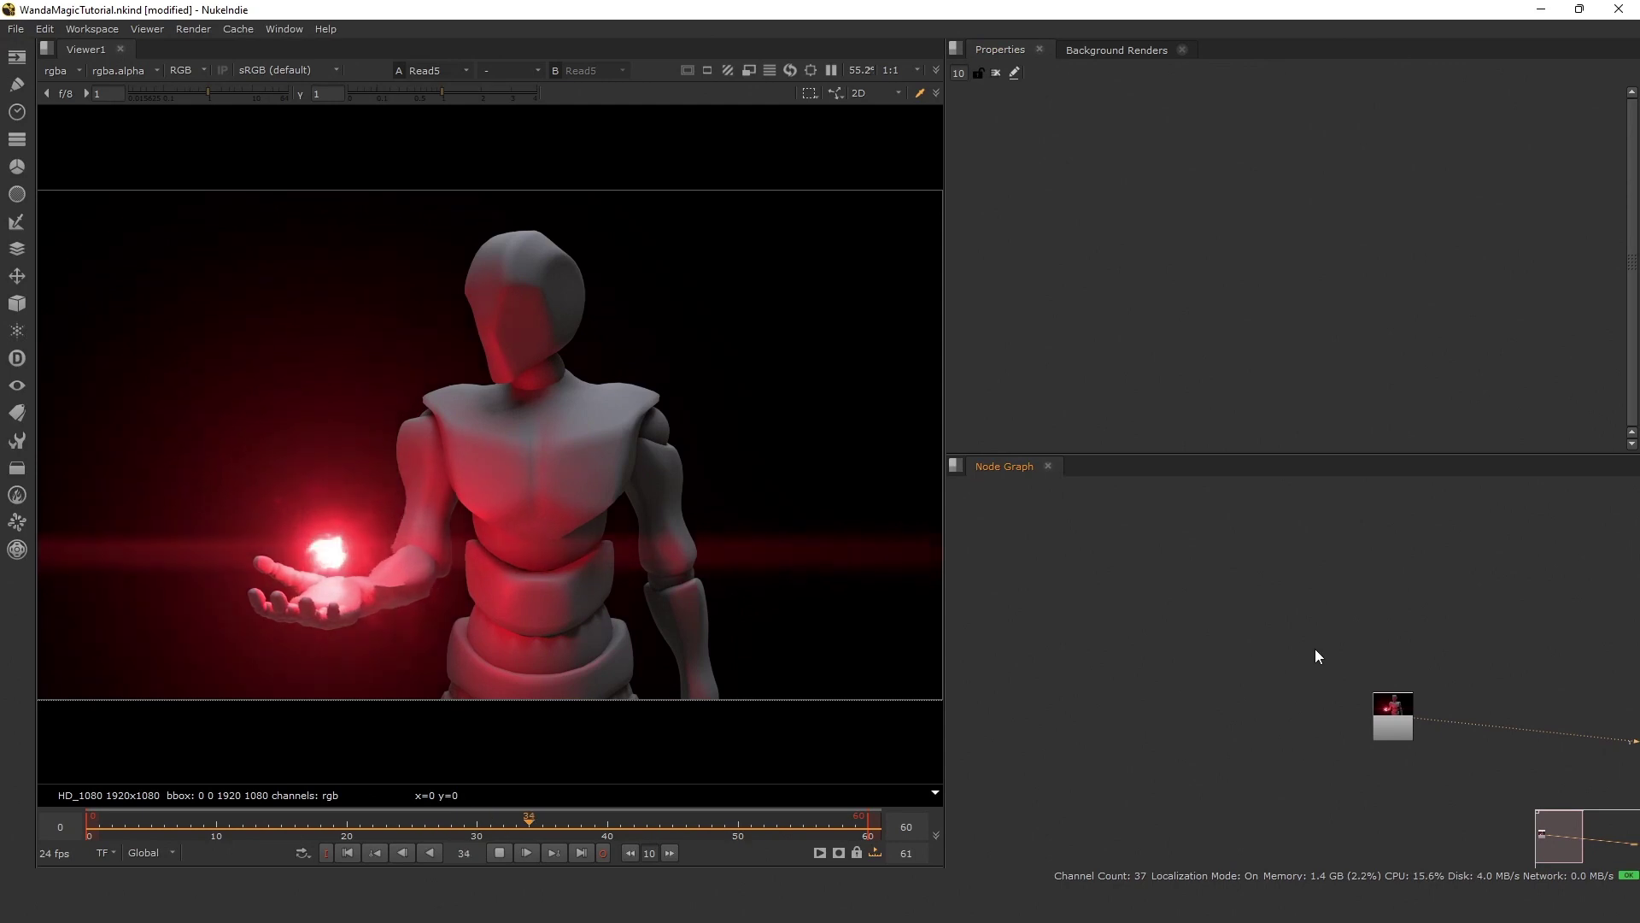
# Stop the playback of the finished composite render.
pyautogui.scroll(2, 1029, 620)
pyautogui.moveTo(996, 704); pyautogui.dragTo(1060, 692, button='middle')
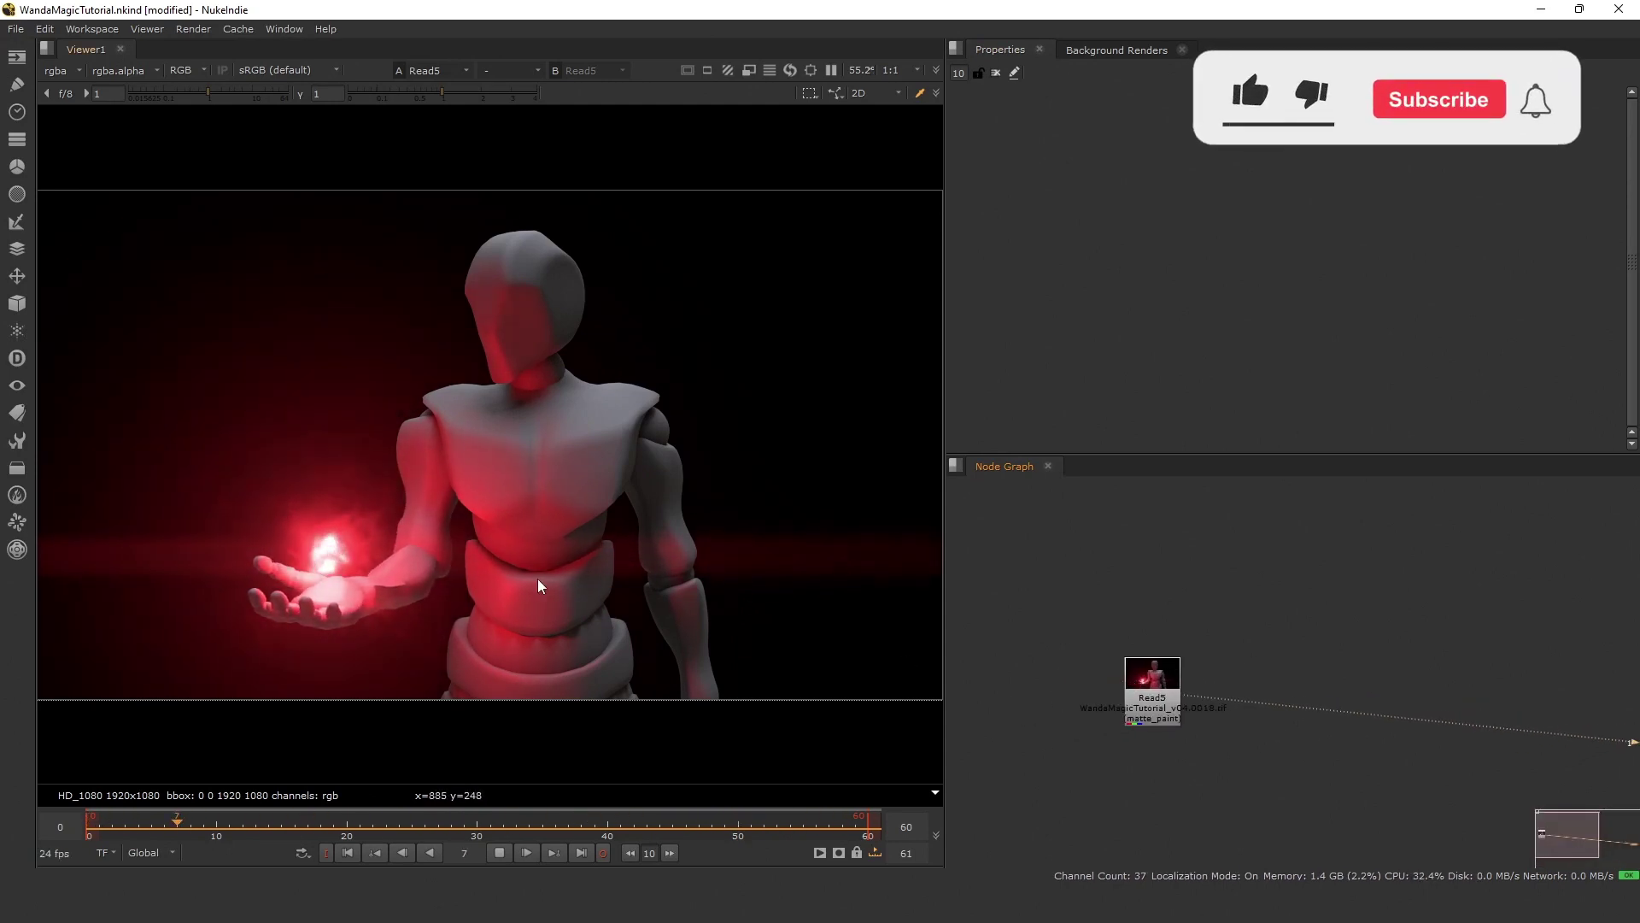
pyautogui.press('k')
pyautogui.scroll(-3, 1353, 745)
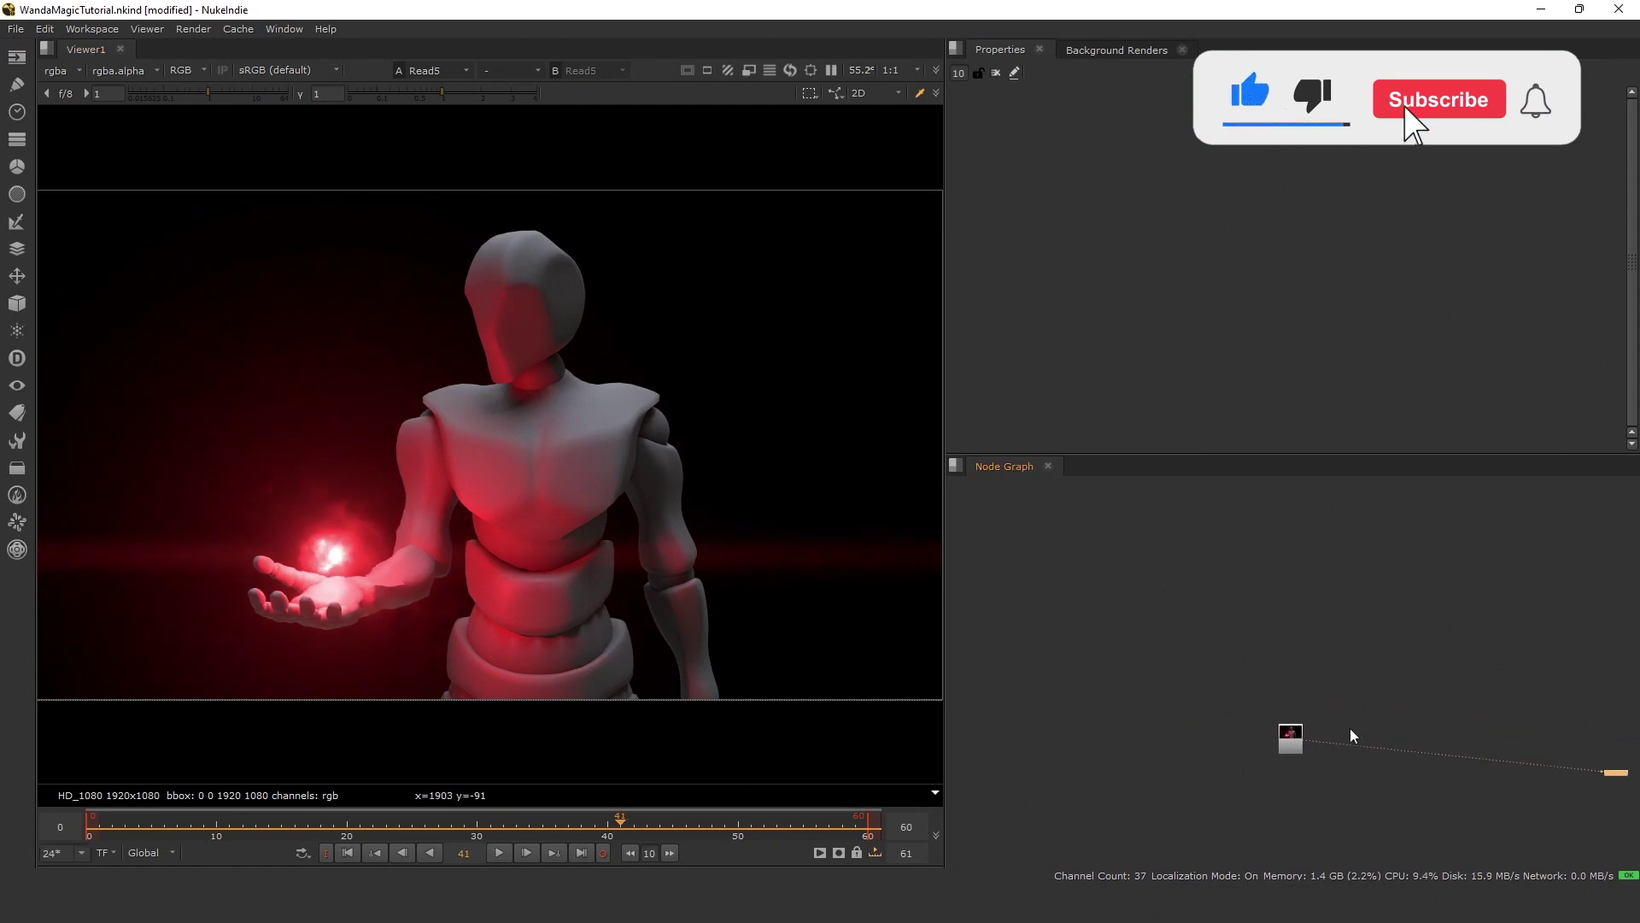
pyautogui.scroll(1, 1220, 588)
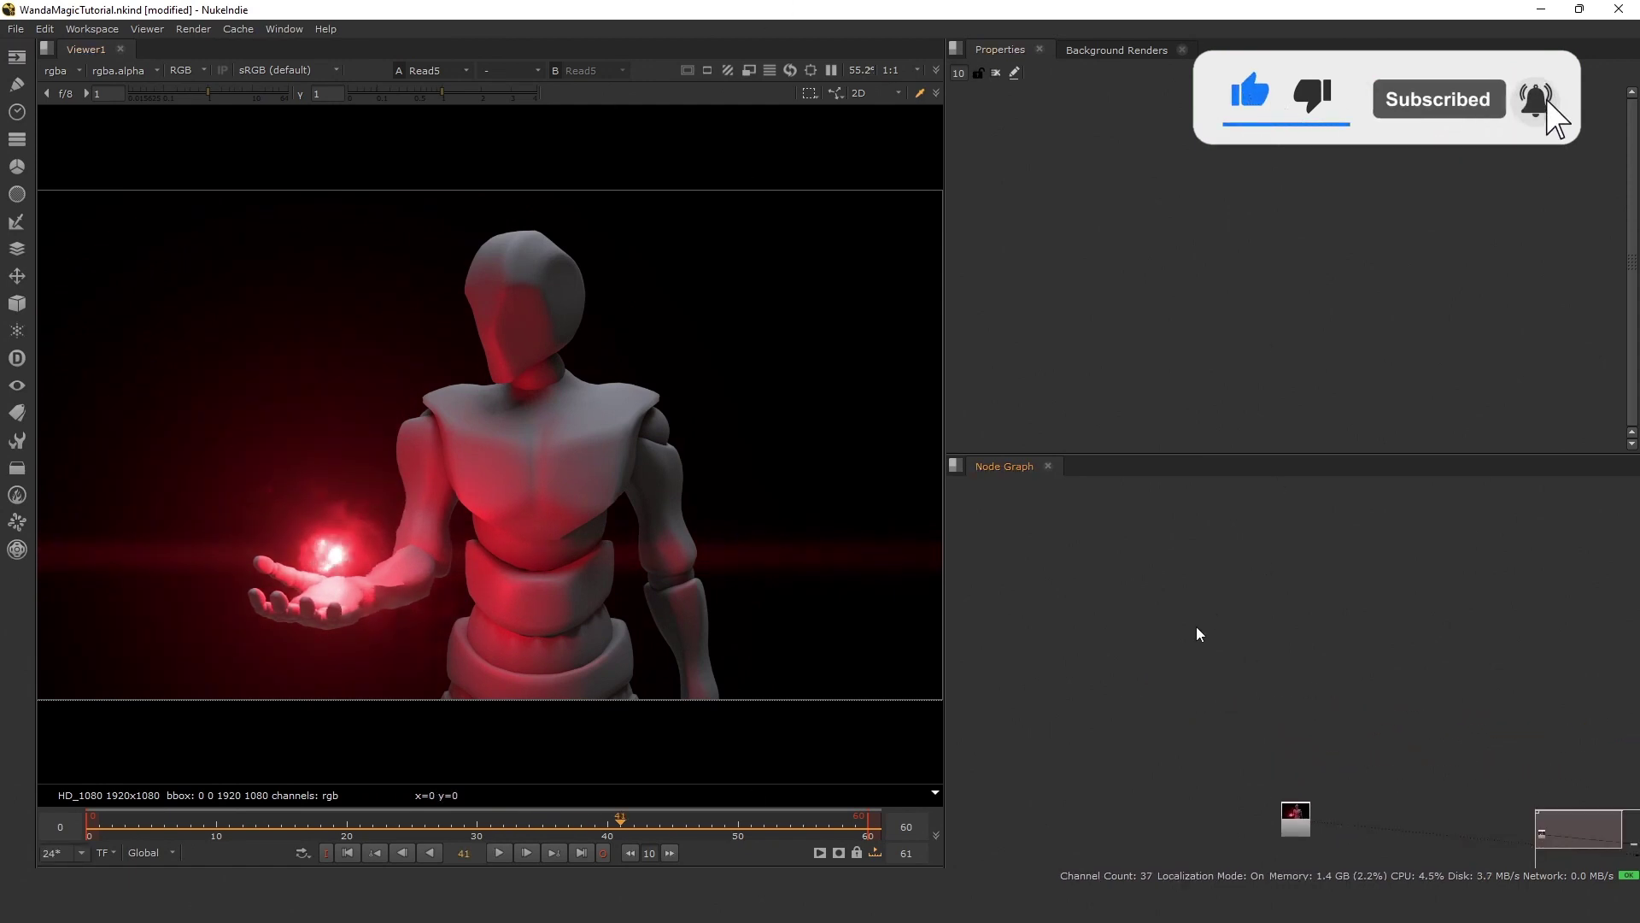
# Read in the char_mantra_v1 EXR sequence from the WandaMagicTutorial render folder.
pyautogui.press('r')
pyautogui.click(799, 566)
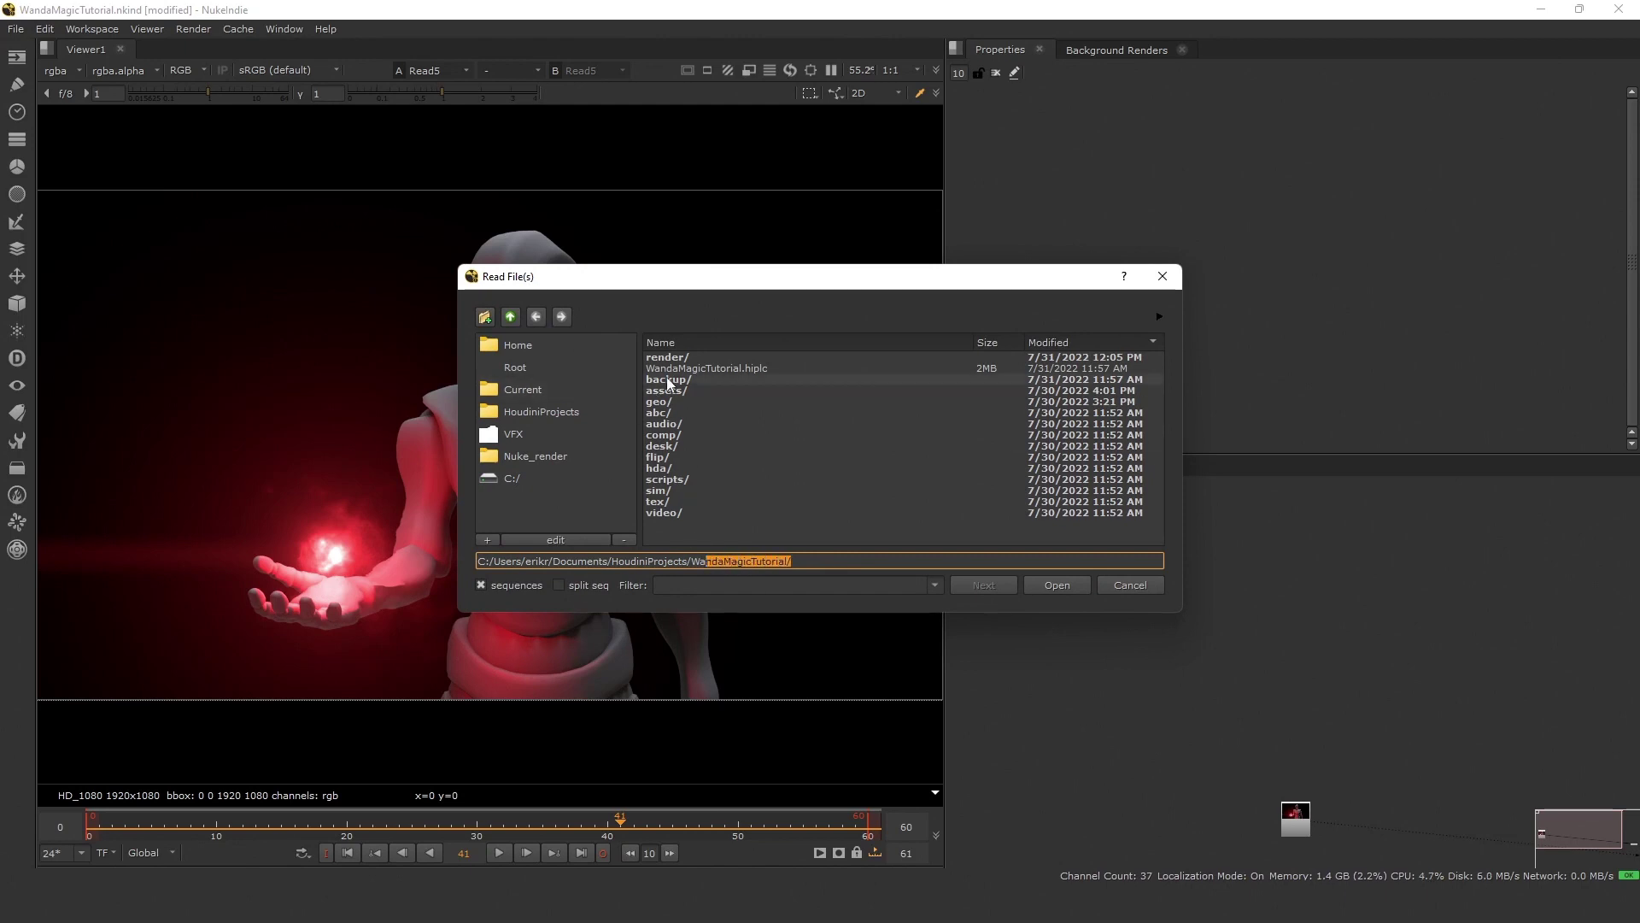
pyautogui.doubleClick(695, 357)
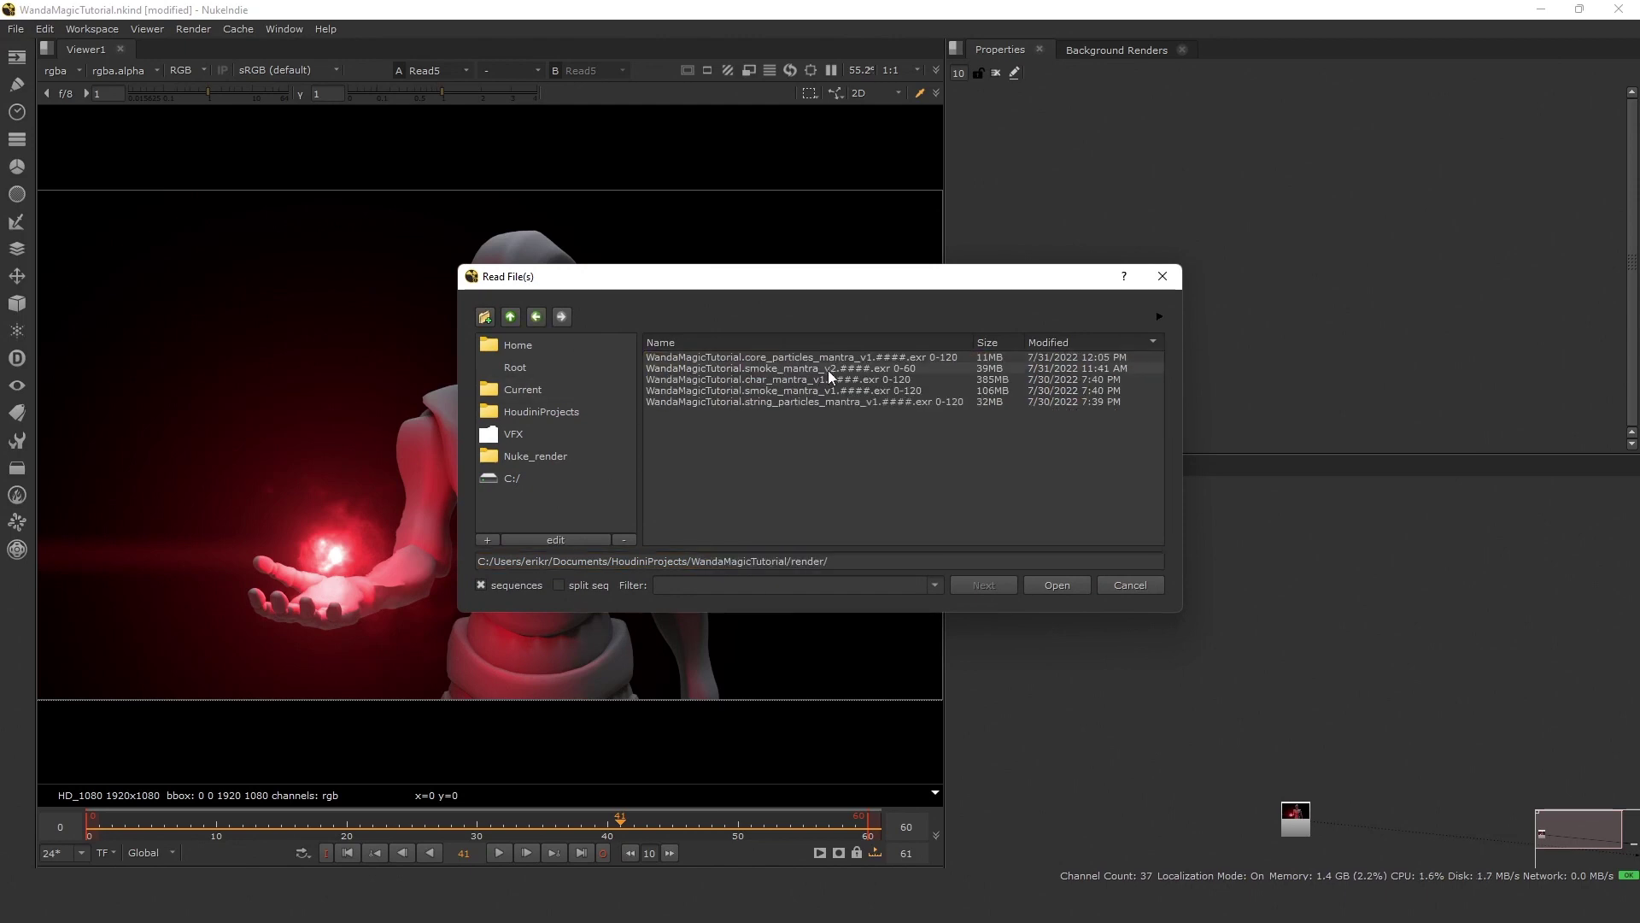
pyautogui.doubleClick(766, 381)
pyautogui.moveTo(1204, 725); pyautogui.dragTo(1272, 594, button='middle')
pyautogui.scroll(4, 1265, 597)
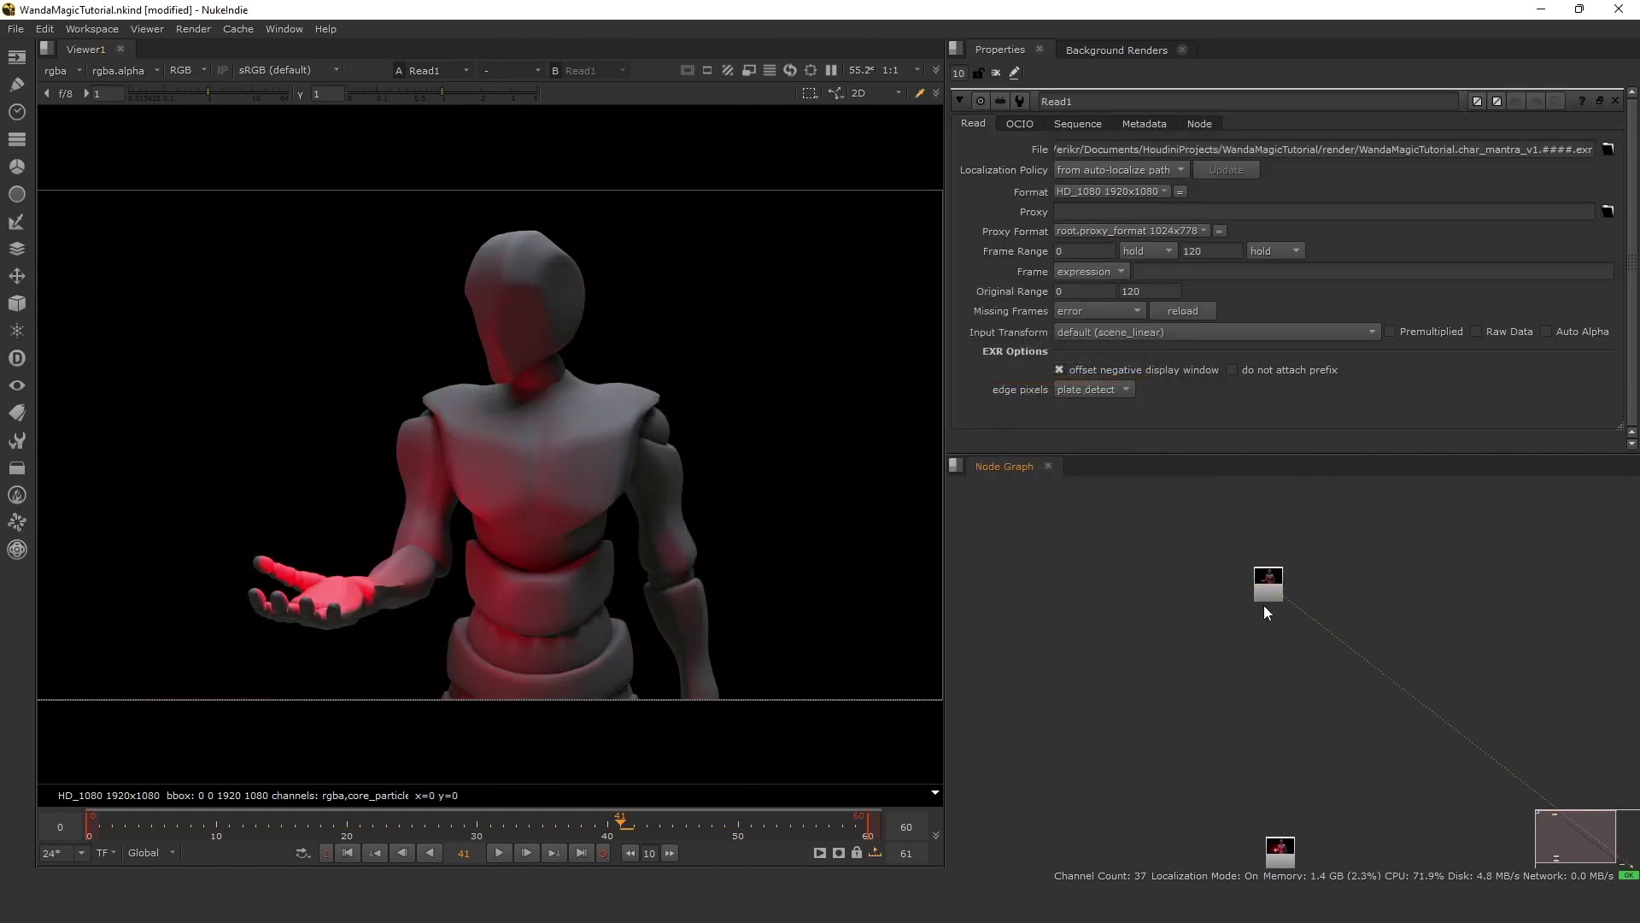
# Add a Reformat node under the character read, set its output format to HD_1080, and view it.
pyautogui.press('Tab')
pyautogui.write('re')
pyautogui.press('Return')
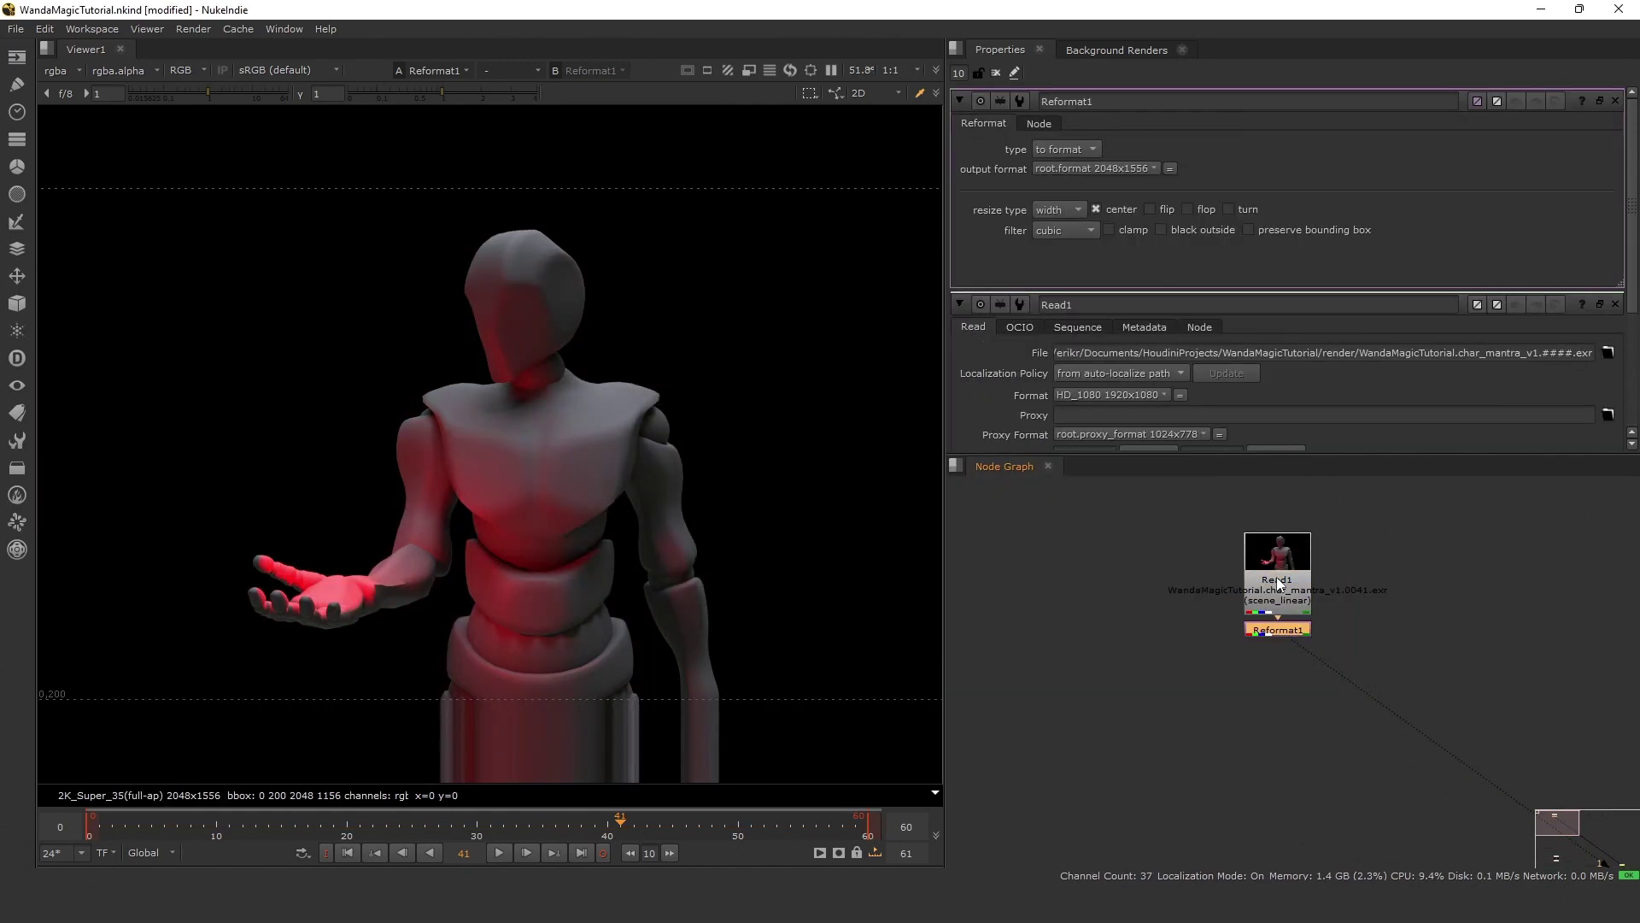
pyautogui.scroll(-2, 591, 350)
pyautogui.scroll(2, 591, 350)
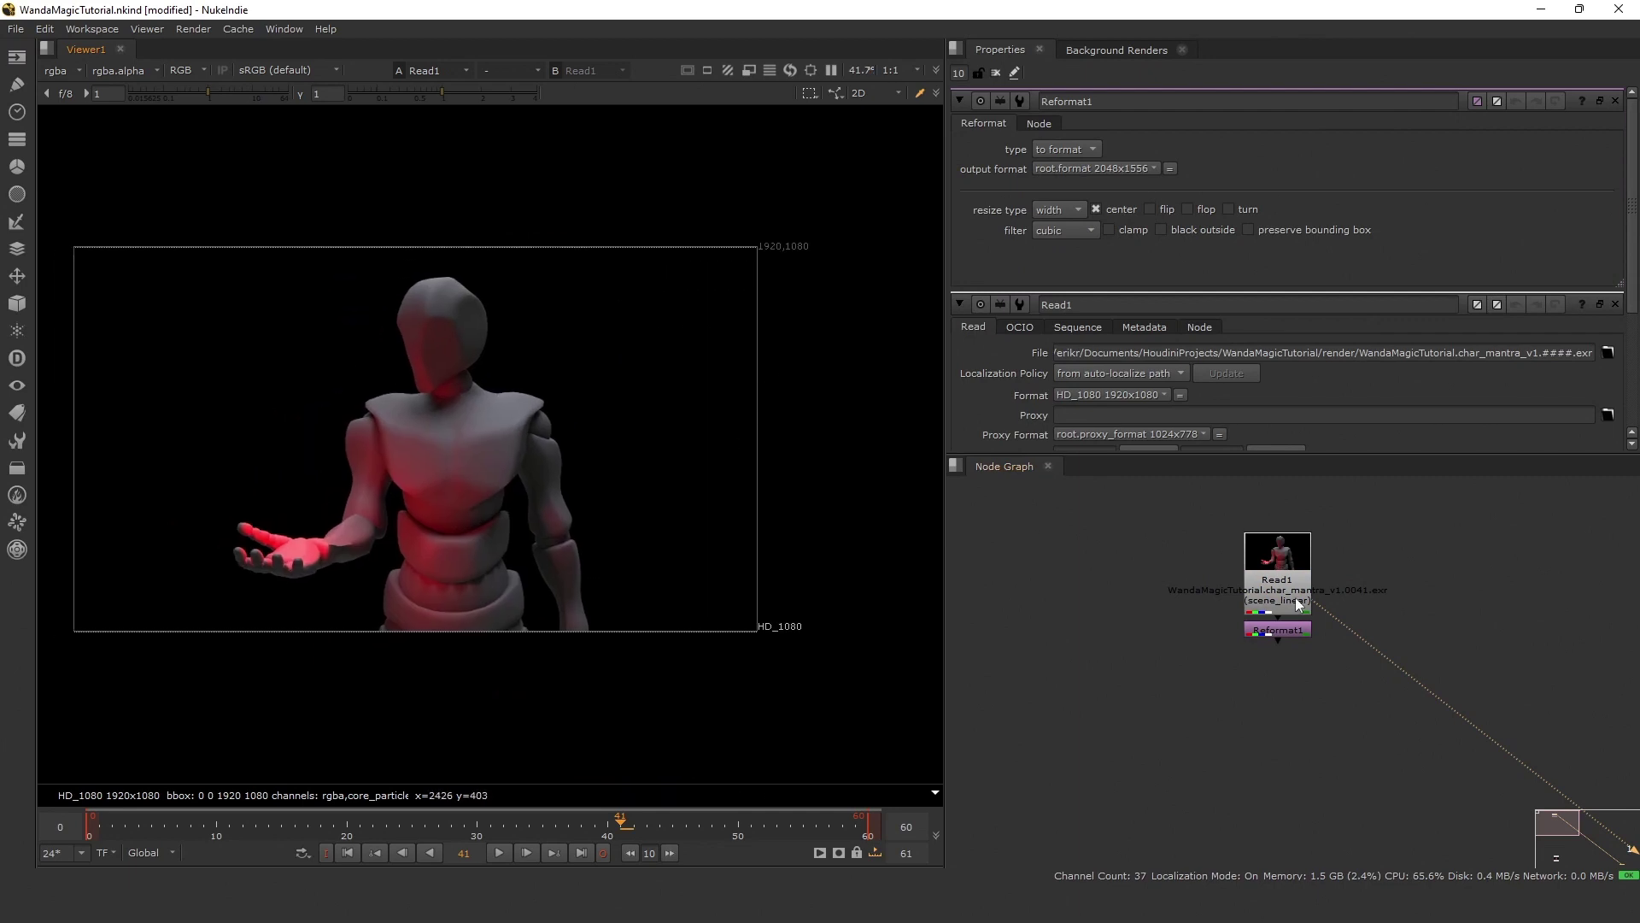
pyautogui.moveTo(1291, 633); pyautogui.dragTo(1290, 649)
pyautogui.press('1')
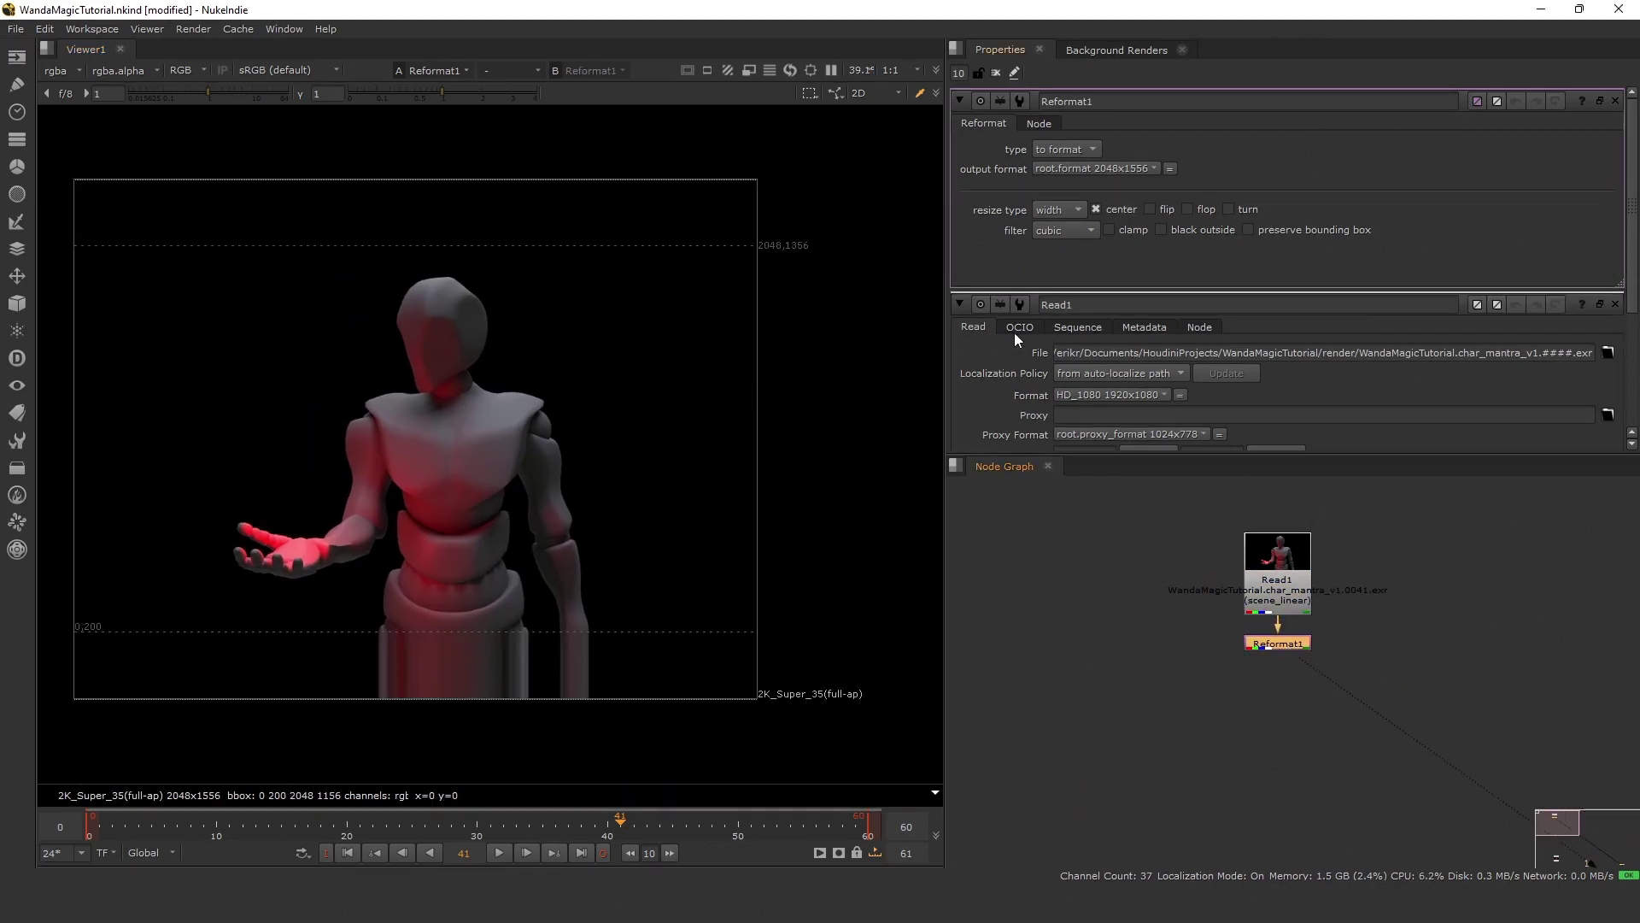
pyautogui.click(1143, 168)
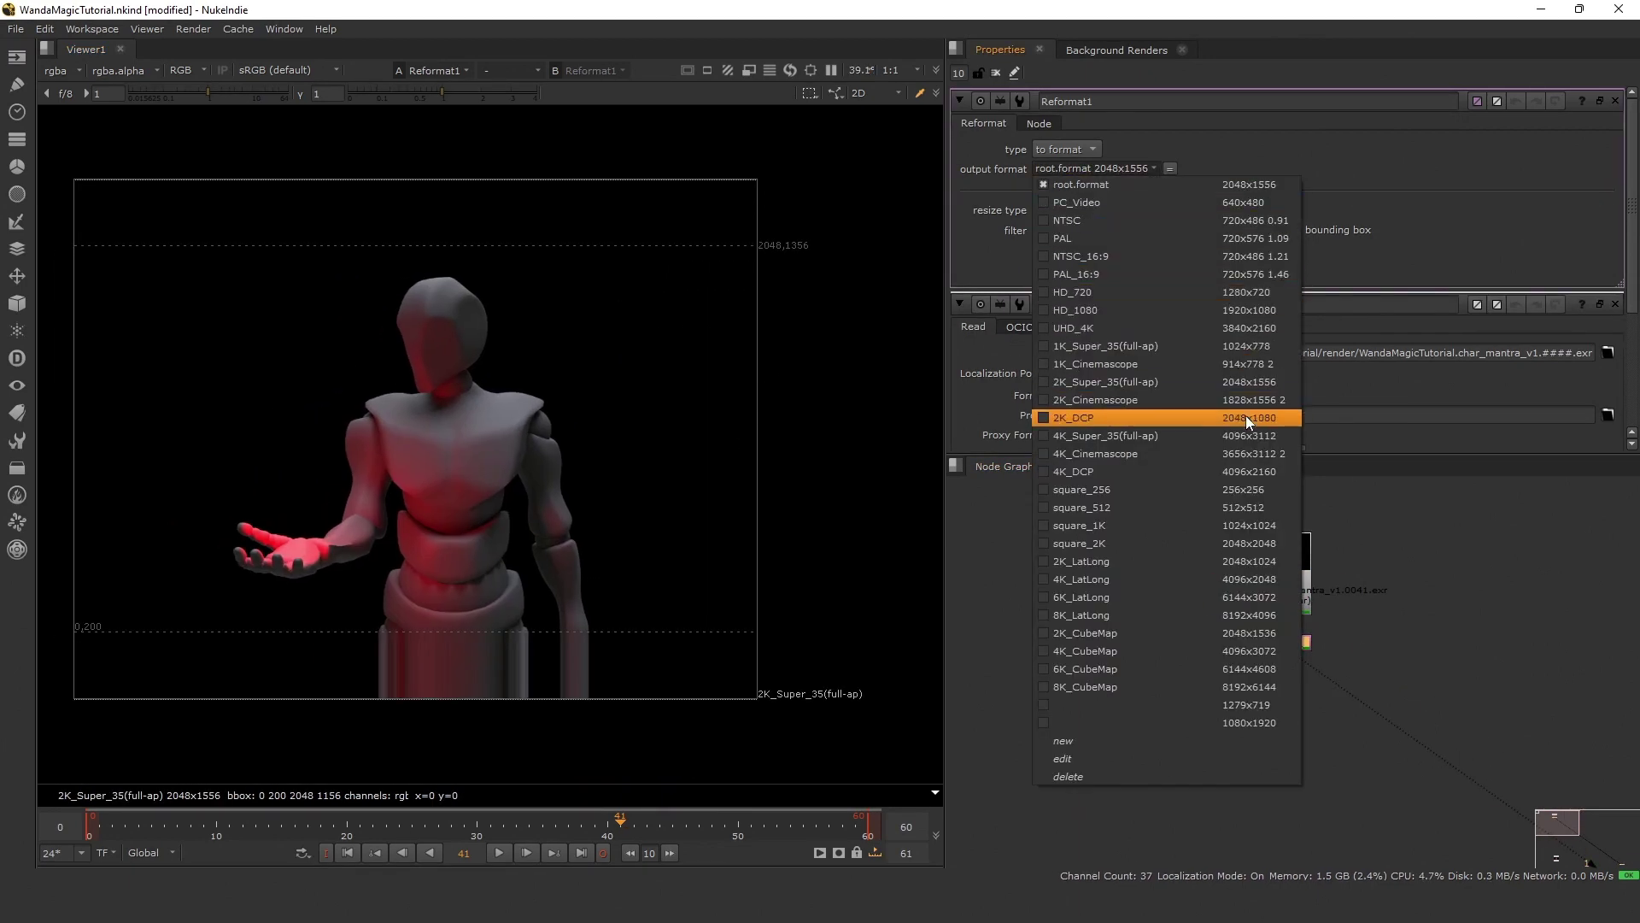
pyautogui.click(1249, 309)
pyautogui.scroll(2, 1265, 658)
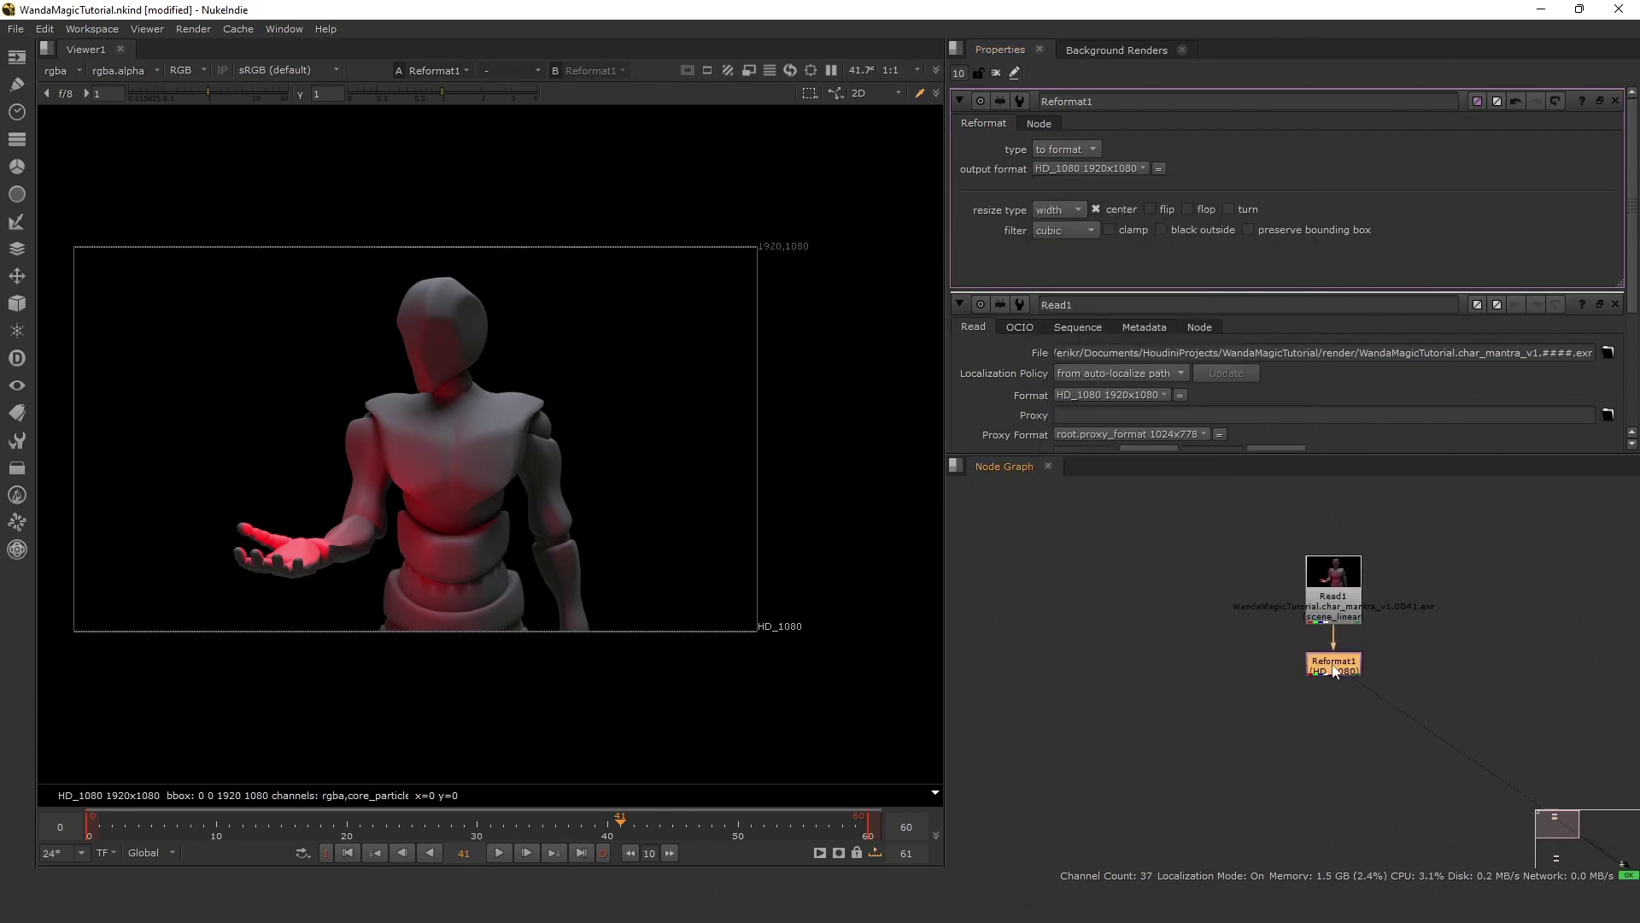
# Read in the smoke_mantra_v2 EXR sequence beside the character branch and show it in the viewer.
pyautogui.scroll(2, 1242, 672)
pyautogui.press('r')
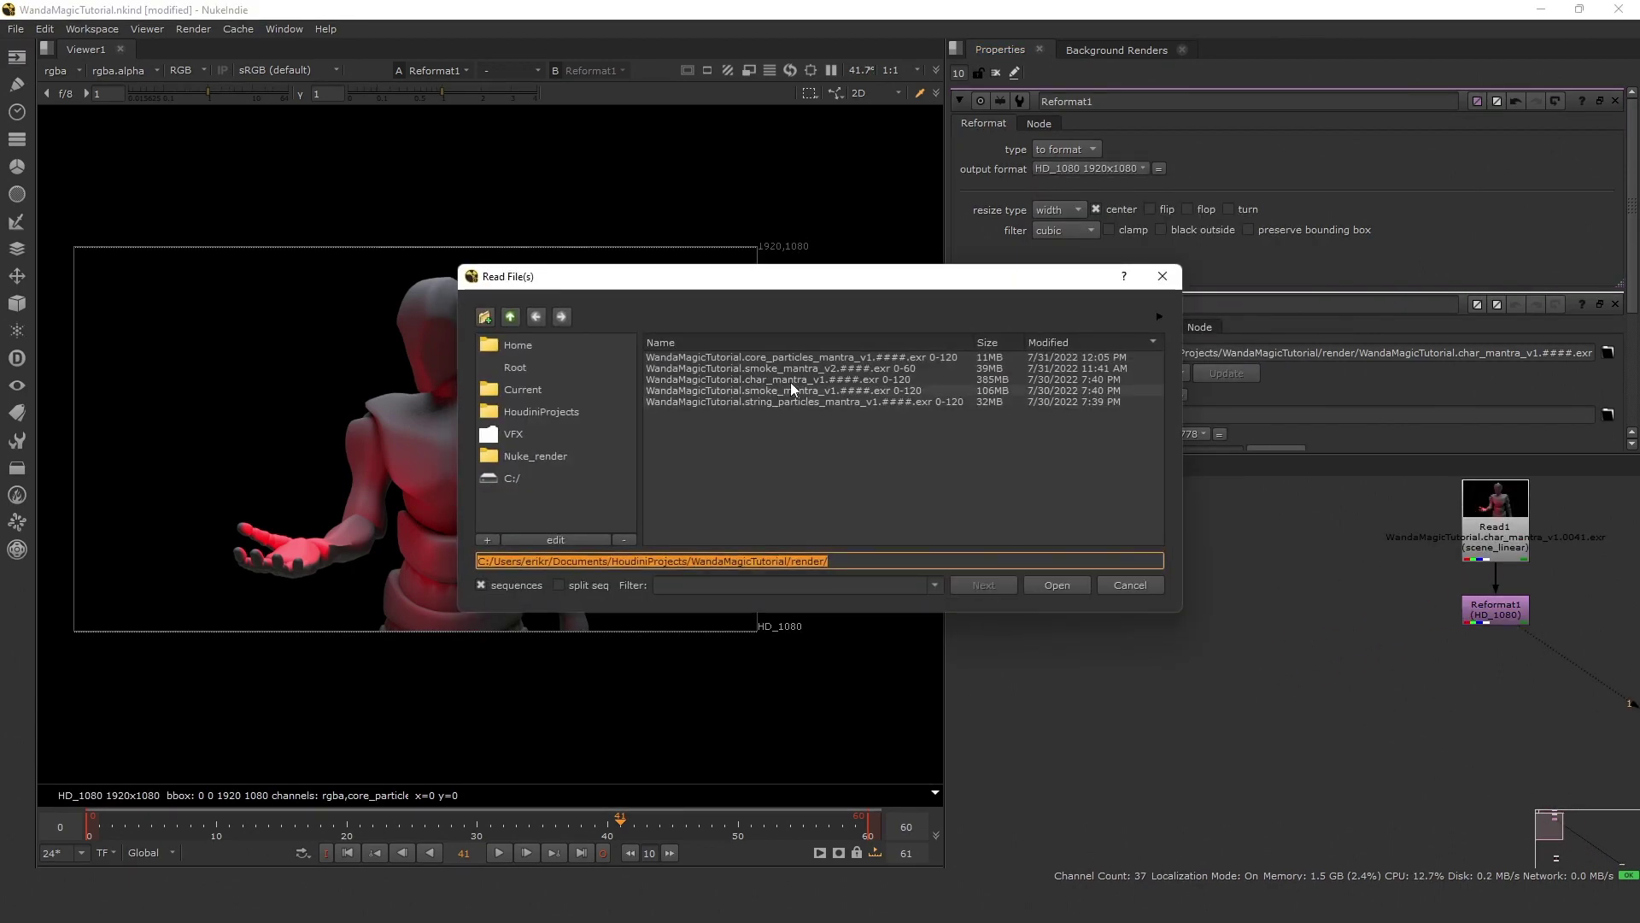
pyautogui.doubleClick(834, 368)
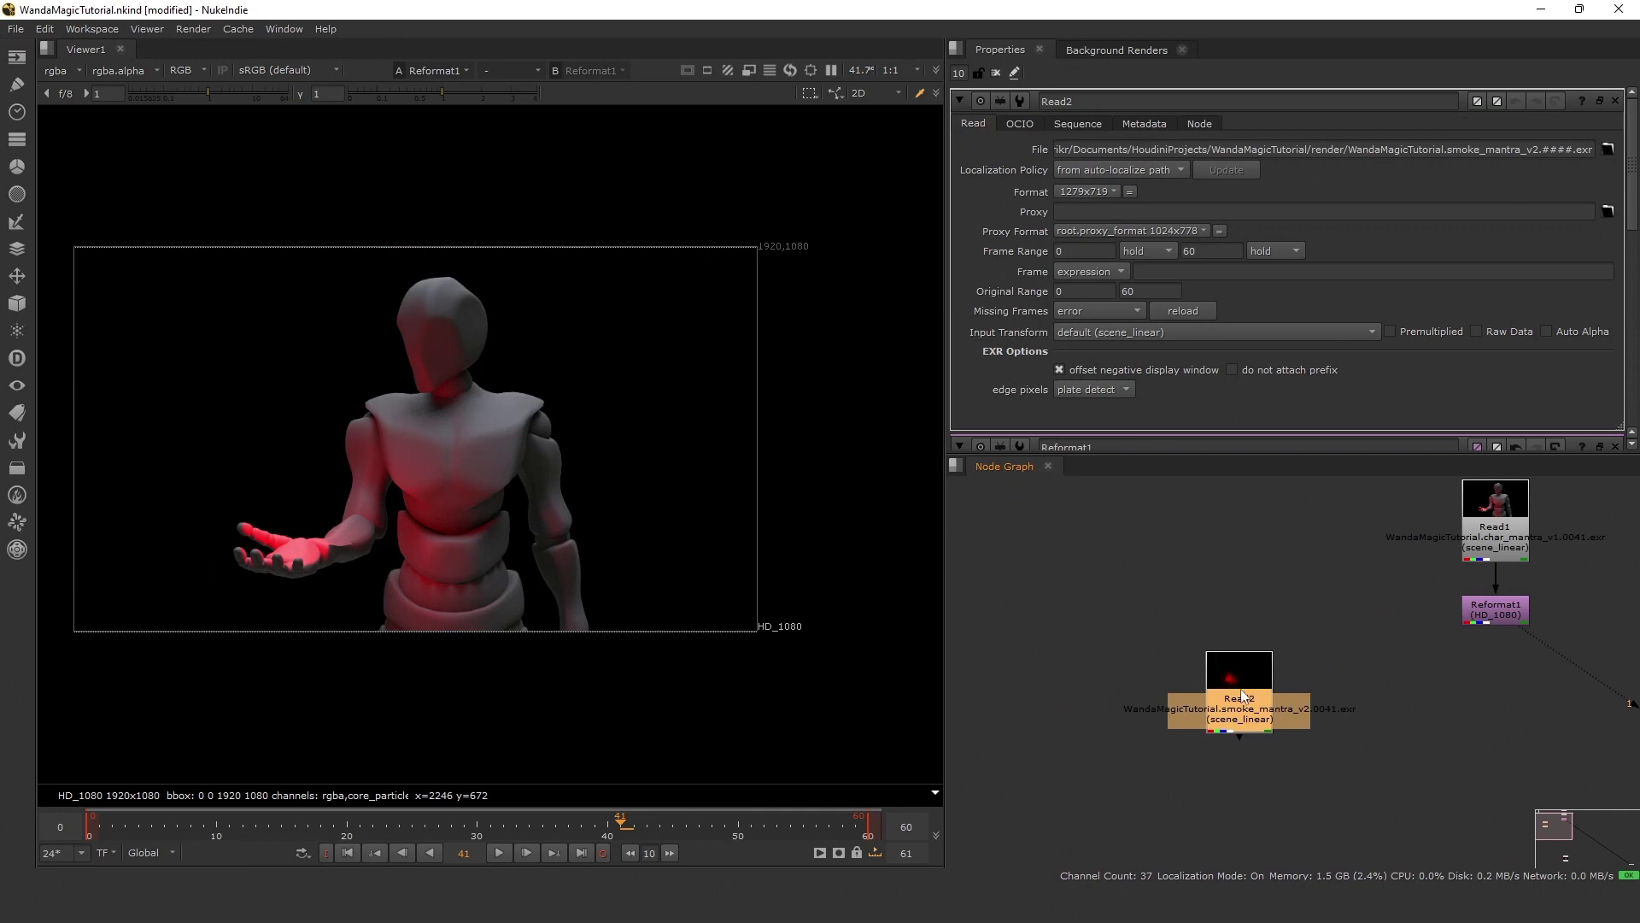
pyautogui.click(1193, 728)
pyautogui.press('1')
pyautogui.press('f')
pyautogui.scroll(-3, 1329, 657)
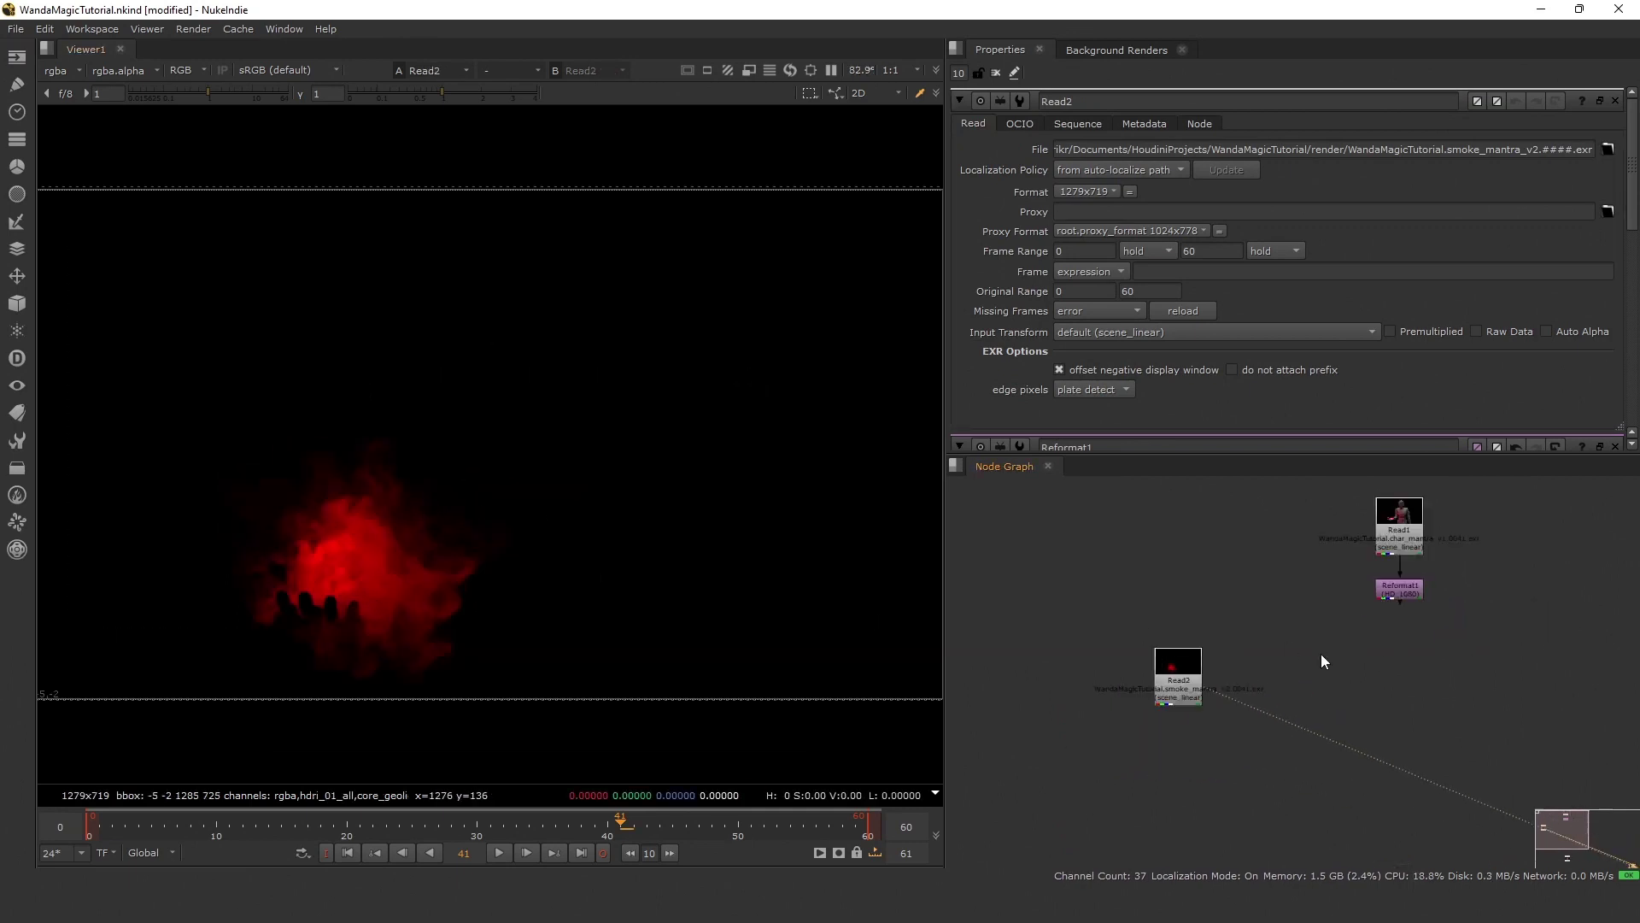
# Move the smoke read aside and attach a copy of the HD_1080 Reformat to it.
pyautogui.moveTo(1160, 678); pyautogui.dragTo(1092, 674)
pyautogui.scroll(2, 1333, 611)
pyautogui.click(1396, 587)
pyautogui.click(1225, 687)
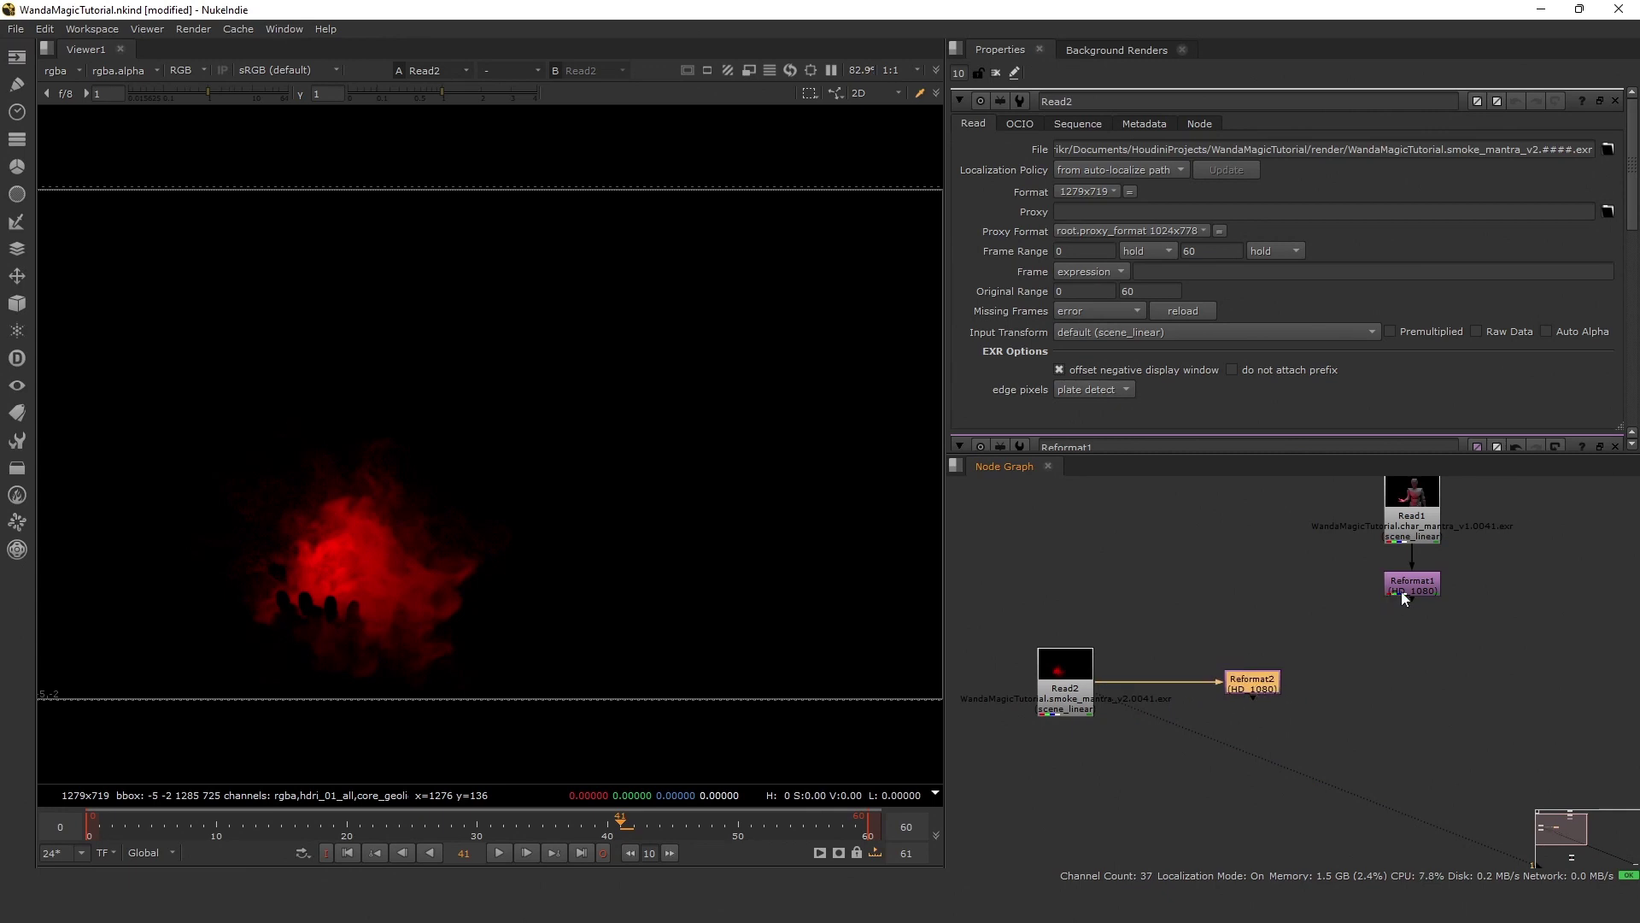
# Merge the reformatted smoke over the reformatted character and view the merge.
pyautogui.press('m')
pyautogui.press('1')
pyautogui.click(1366, 605)
pyautogui.scroll(-2, 1366, 605)
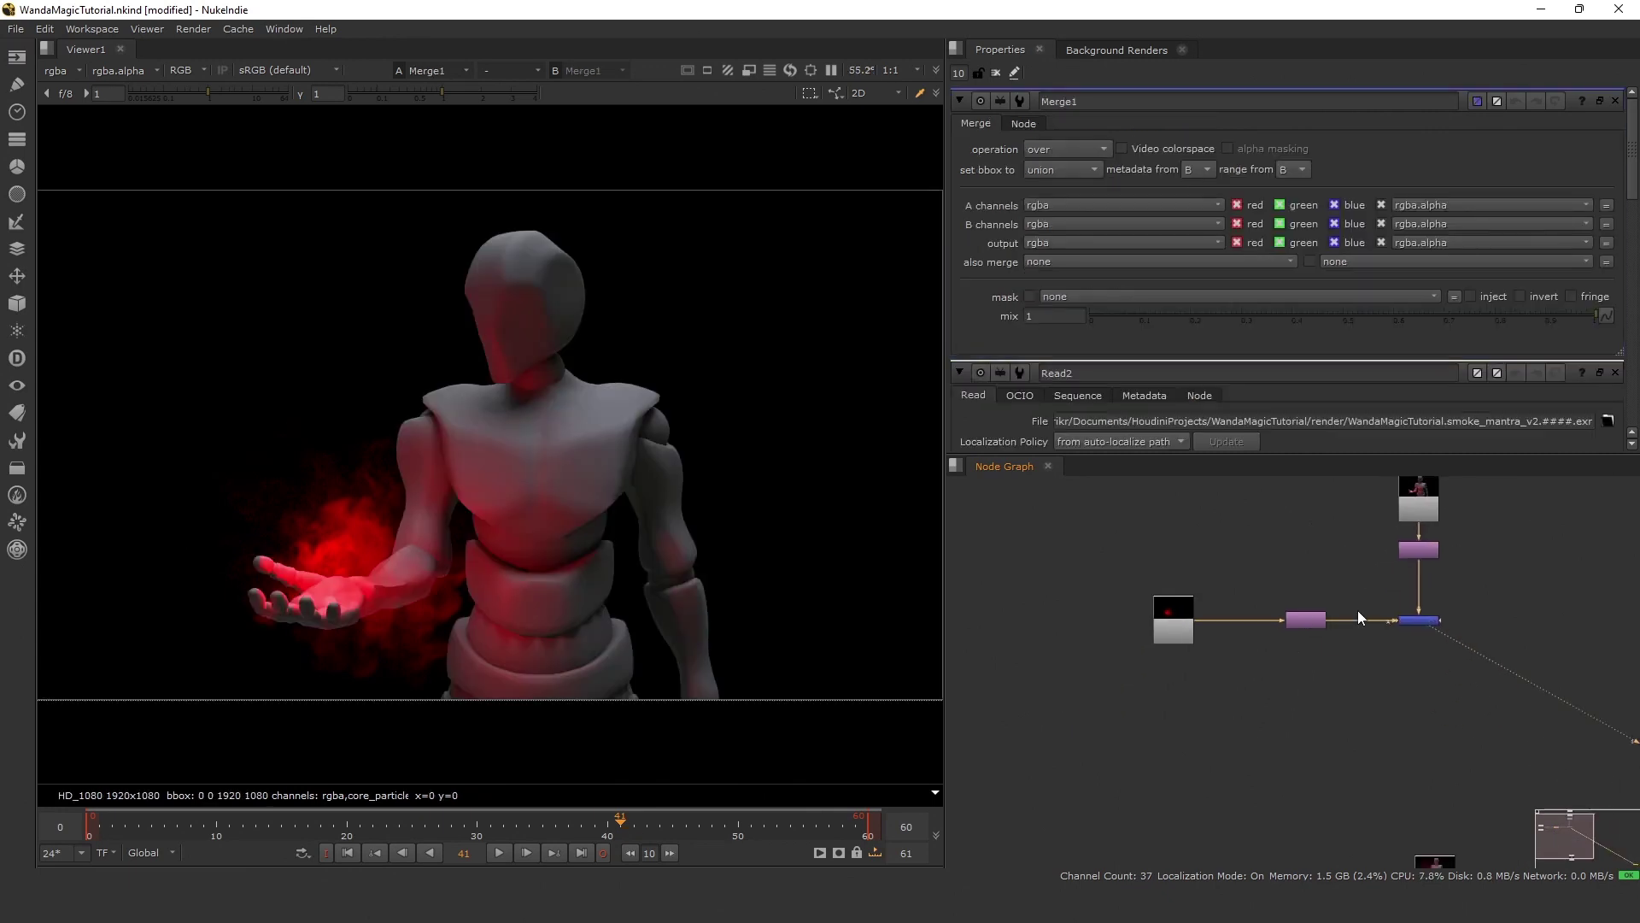
# Read in the core_particles_mantra_v1 EXR sequence below the smoke read and view it.
pyautogui.scroll(3, 1344, 752)
pyautogui.moveTo(1050, 670); pyautogui.dragTo(1171, 619, button='middle')
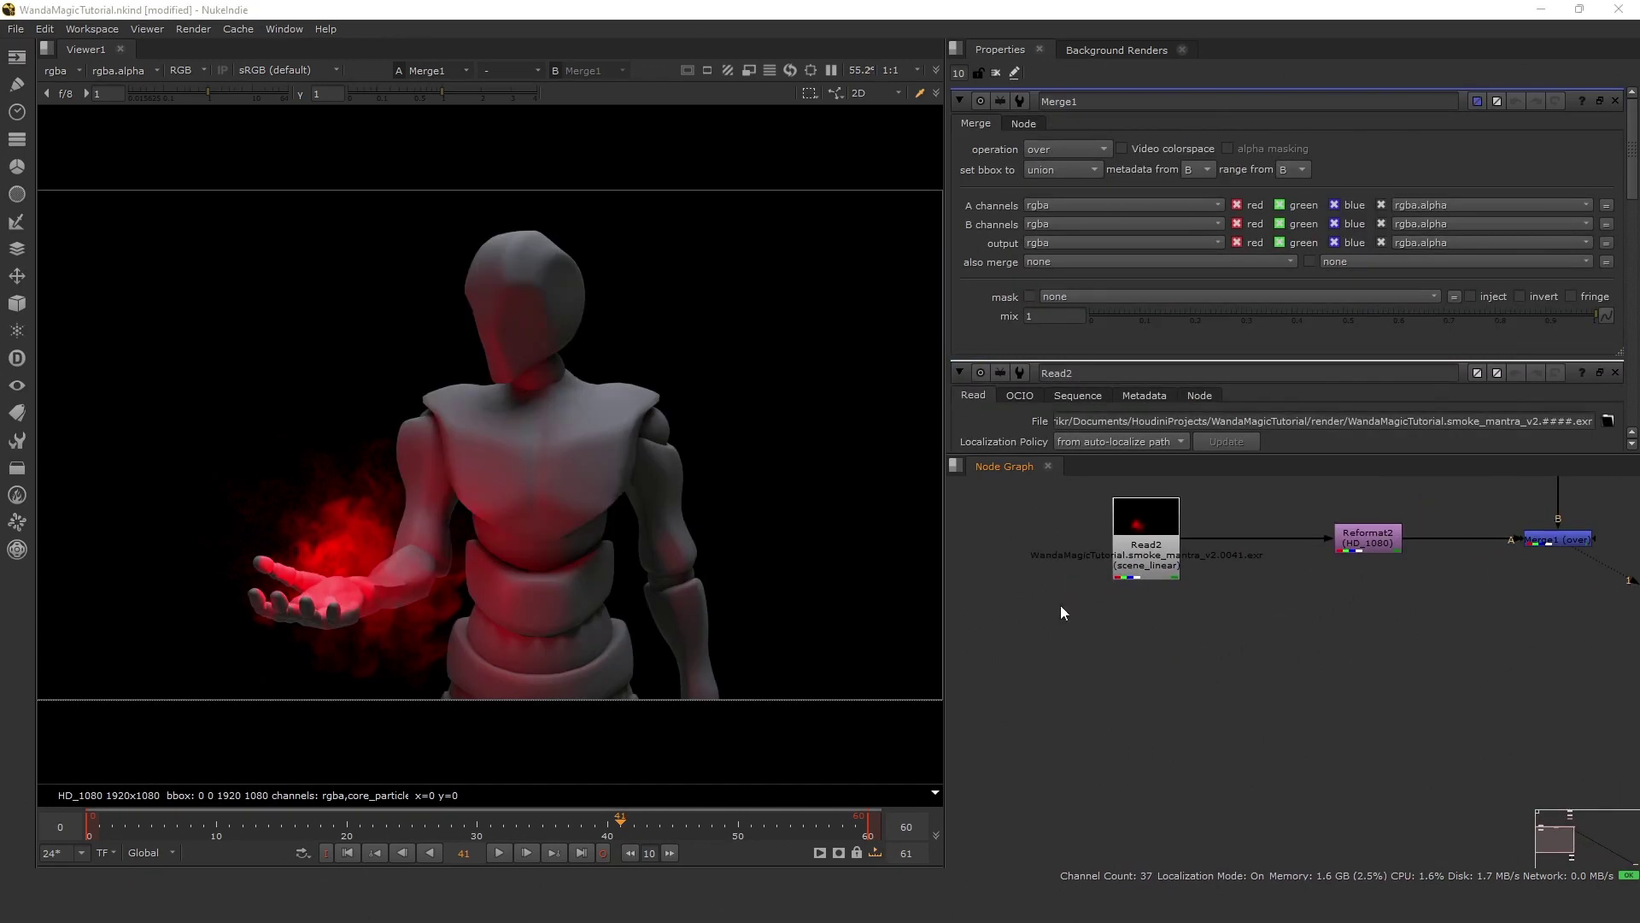
pyautogui.press('r')
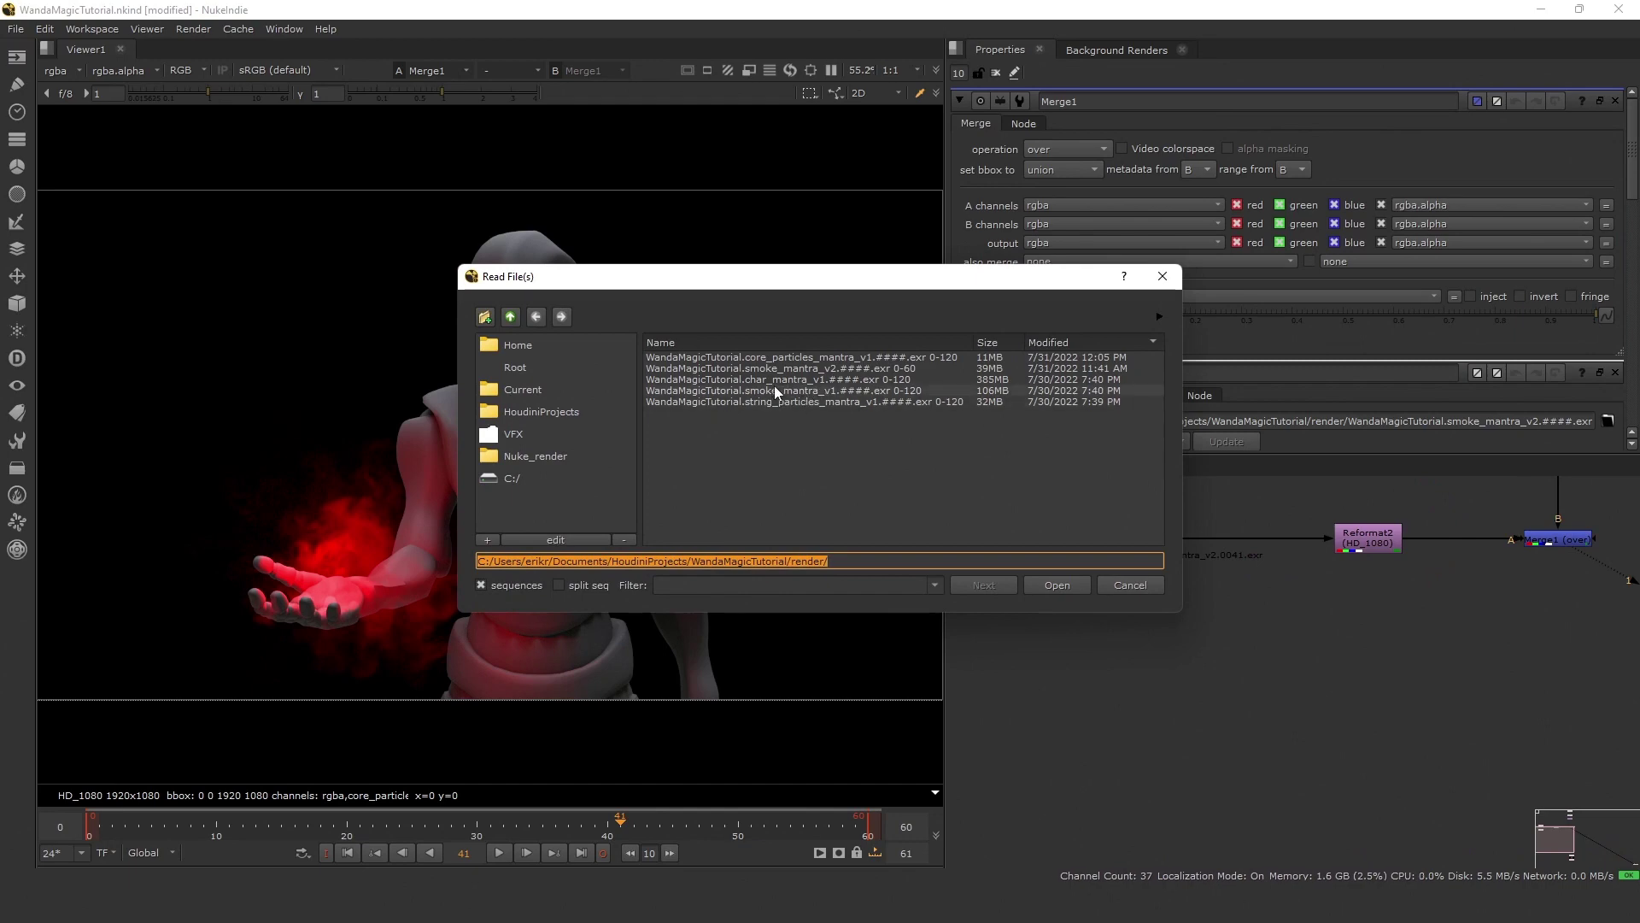
pyautogui.doubleClick(783, 357)
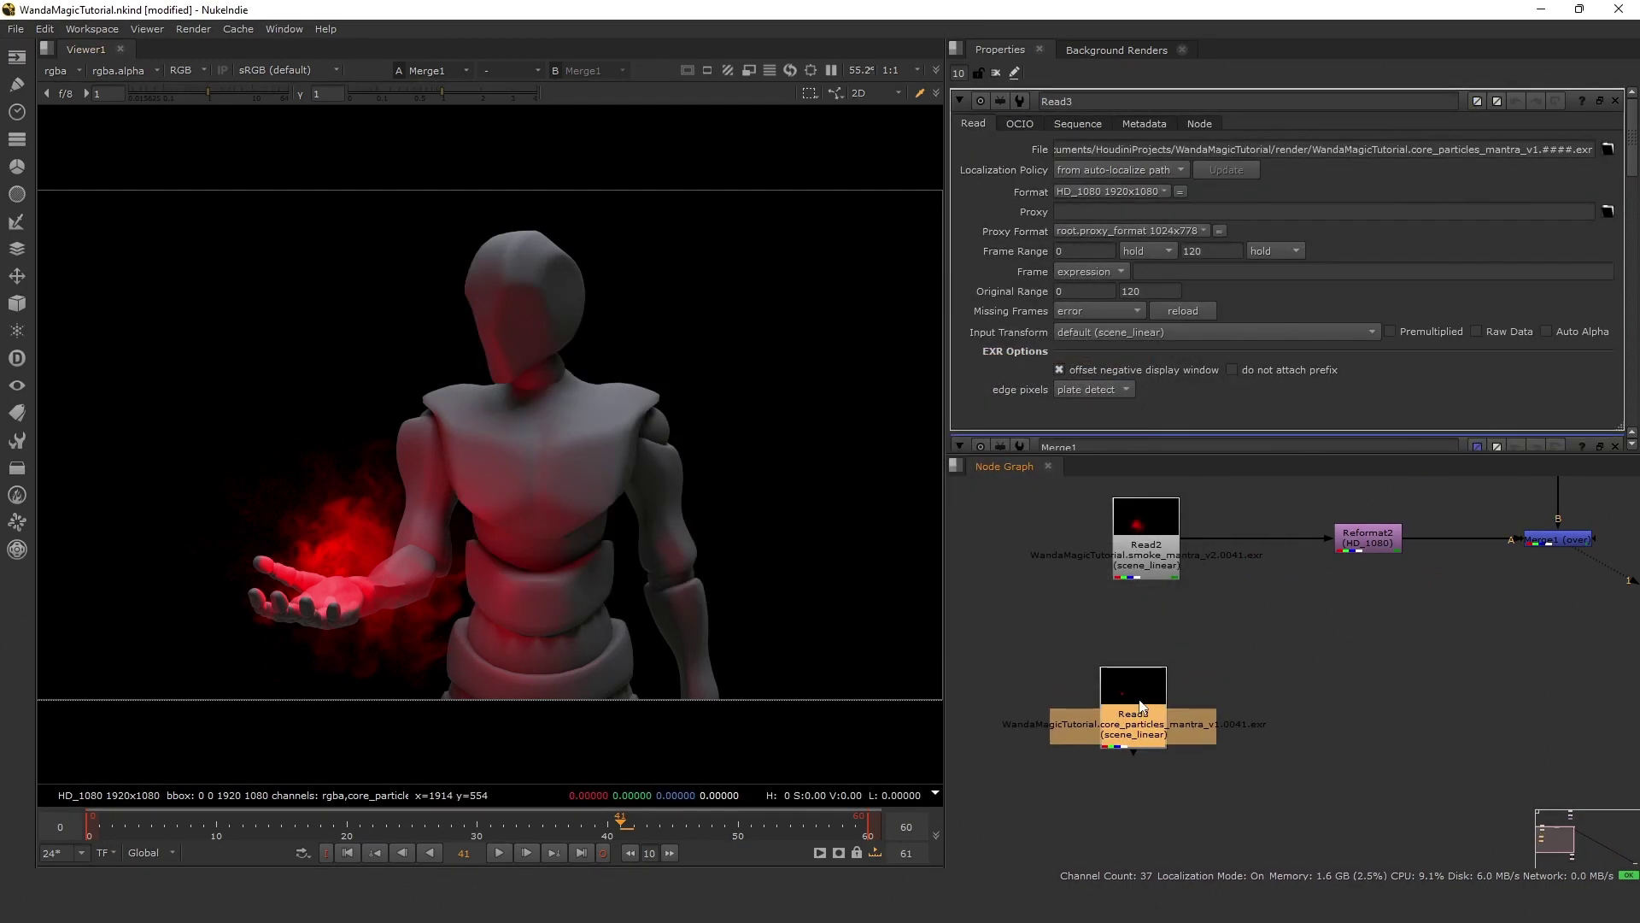
pyautogui.press('1')
pyautogui.click(1014, 593)
# Duplicate the smoke branch's Reformat and Merge, connect the core particles through them to the first merge, and view the result.
pyautogui.scroll(-2, 1014, 594)
pyautogui.moveTo(1495, 604); pyautogui.dragTo(1278, 534)
pyautogui.hotkey('ctrl', 'c')
pyautogui.hotkey('ctrl', 'v')
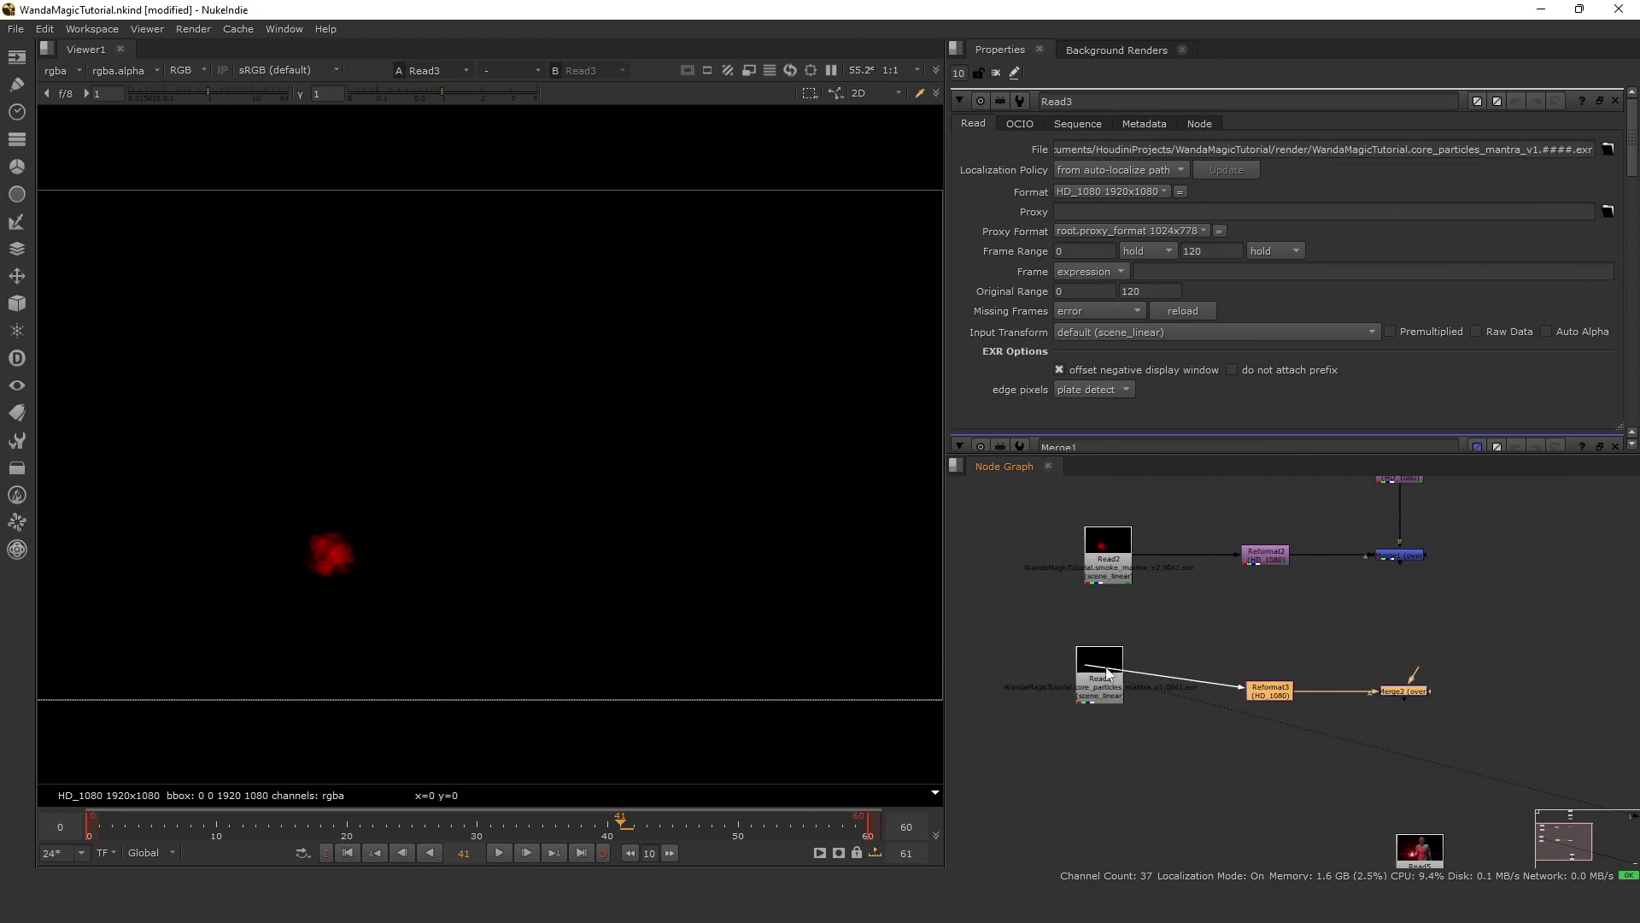
pyautogui.moveTo(1396, 567); pyautogui.dragTo(1394, 562)
pyautogui.moveTo(1392, 677); pyautogui.dragTo(1401, 679)
pyautogui.press('1')
pyautogui.click(1346, 648)
# Duplicate the core particles' read, Reformat and Merge nodes and connect the copy below the second merge.
pyautogui.moveTo(1364, 745); pyautogui.dragTo(1345, 655, button='middle')
pyautogui.moveTo(1473, 655); pyautogui.dragTo(1051, 548)
pyautogui.hotkey('ctrl', 'c')
pyautogui.hotkey('ctrl', 'v')
pyautogui.moveTo(1458, 691); pyautogui.dragTo(1388, 686)
pyautogui.click(1162, 660)
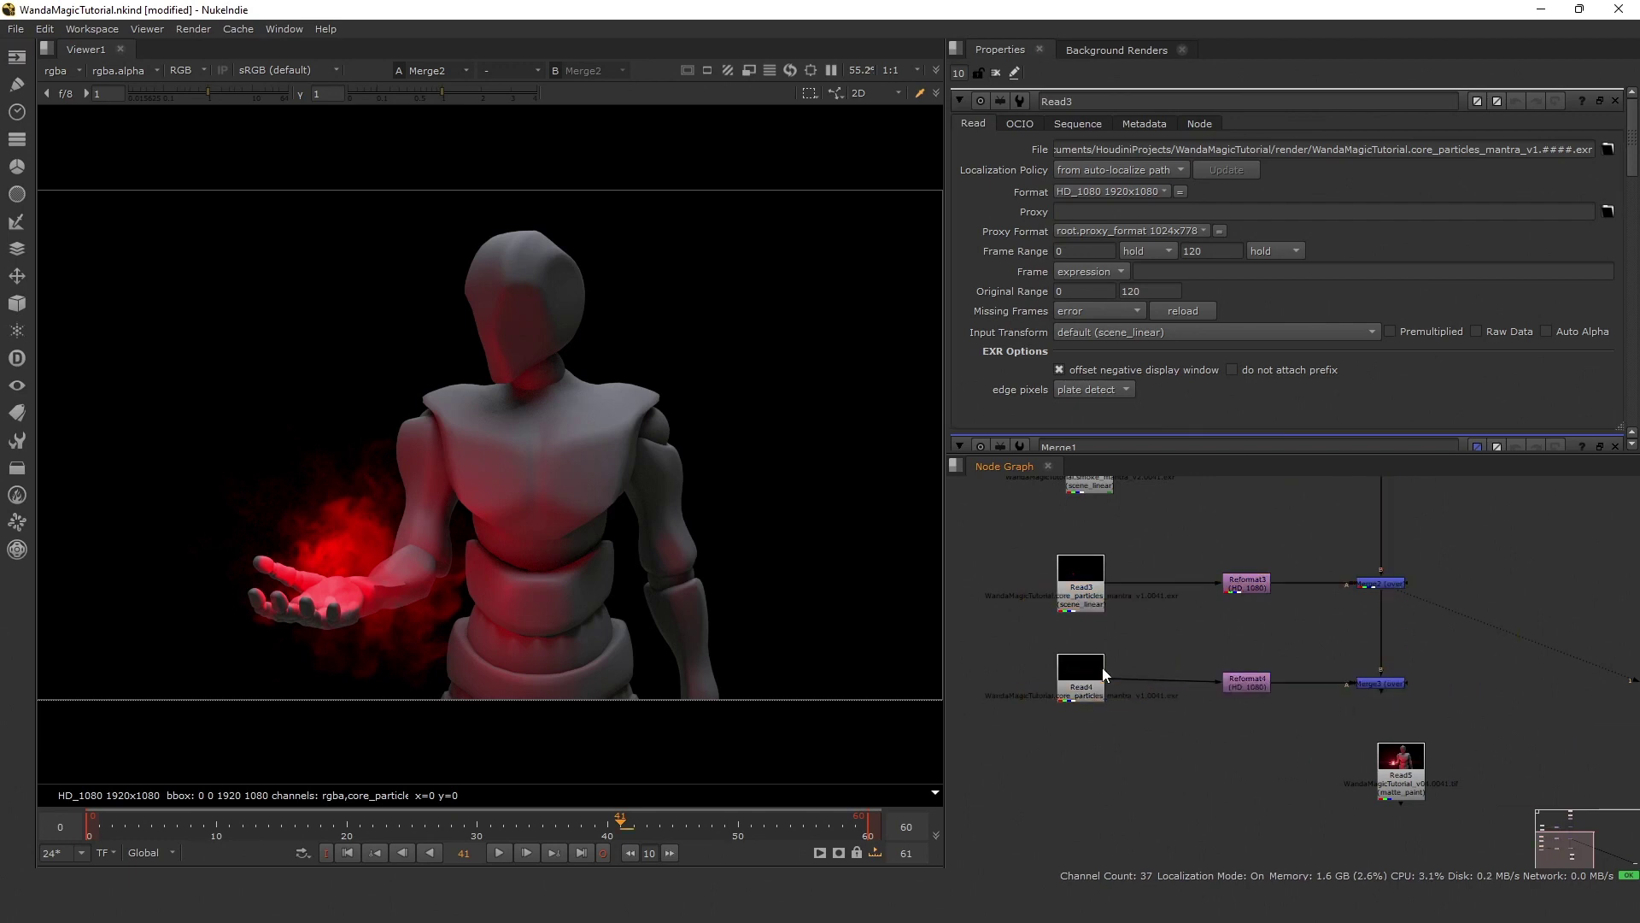
# Replace the duplicated read's file with the string_particles_mantra_v1 EXR sequence.
pyautogui.moveTo(1100, 677); pyautogui.dragTo(1095, 681)
pyautogui.press('1')
pyautogui.doubleClick(1096, 682)
pyautogui.click(1608, 151)
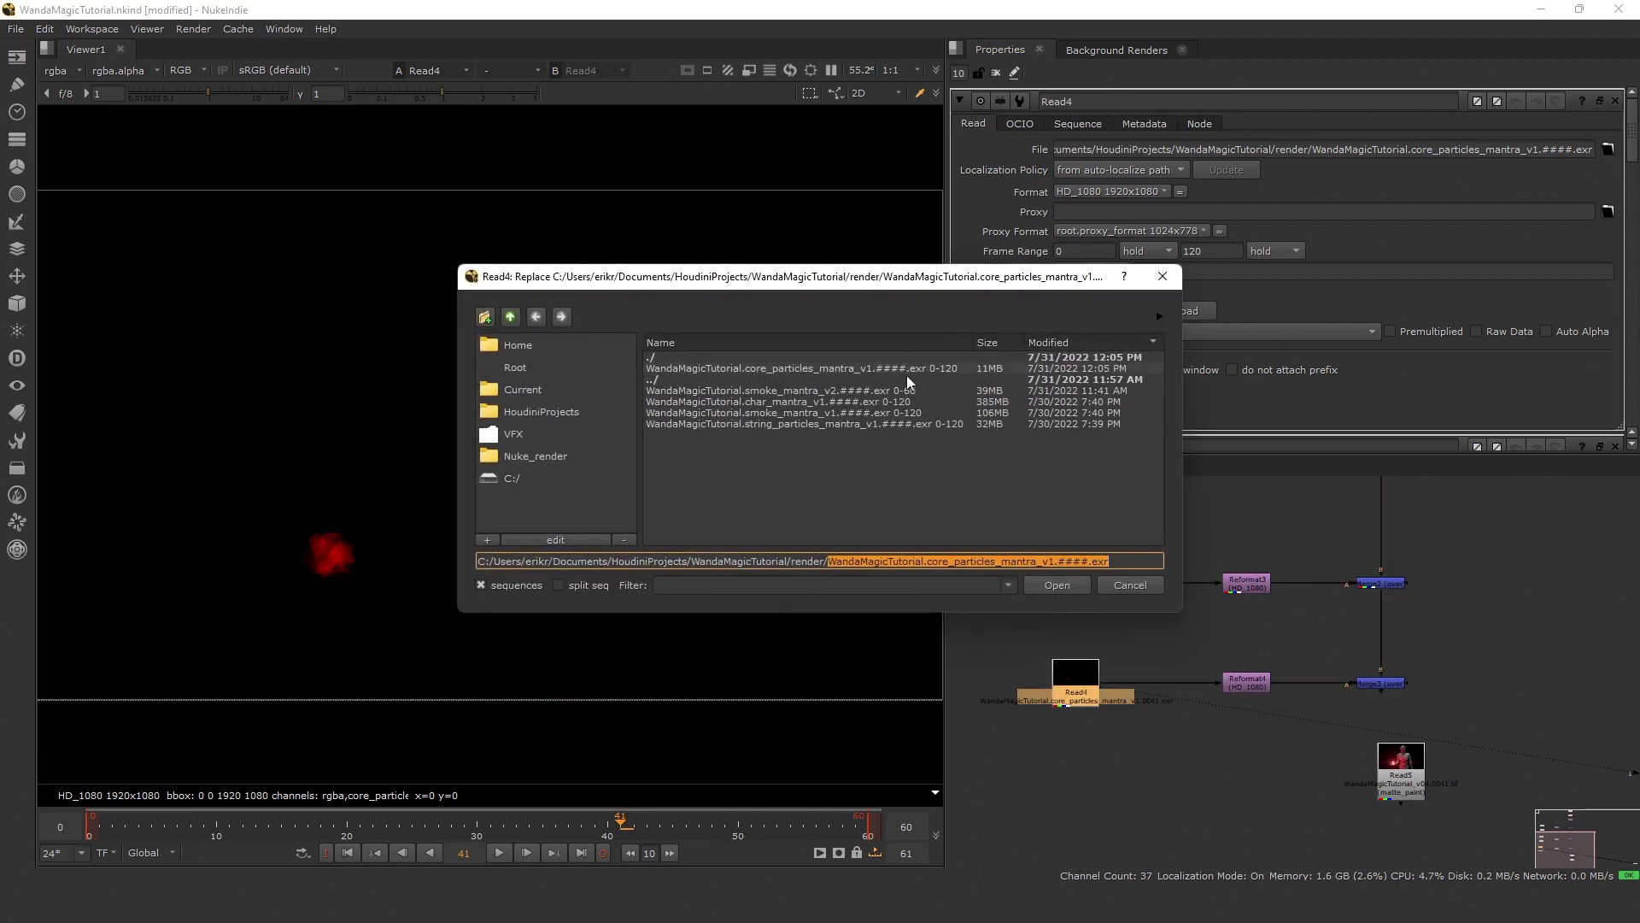
pyautogui.doubleClick(807, 424)
# Play the composite from the last merge and compare it with the finished reference render.
pyautogui.click(1379, 684)
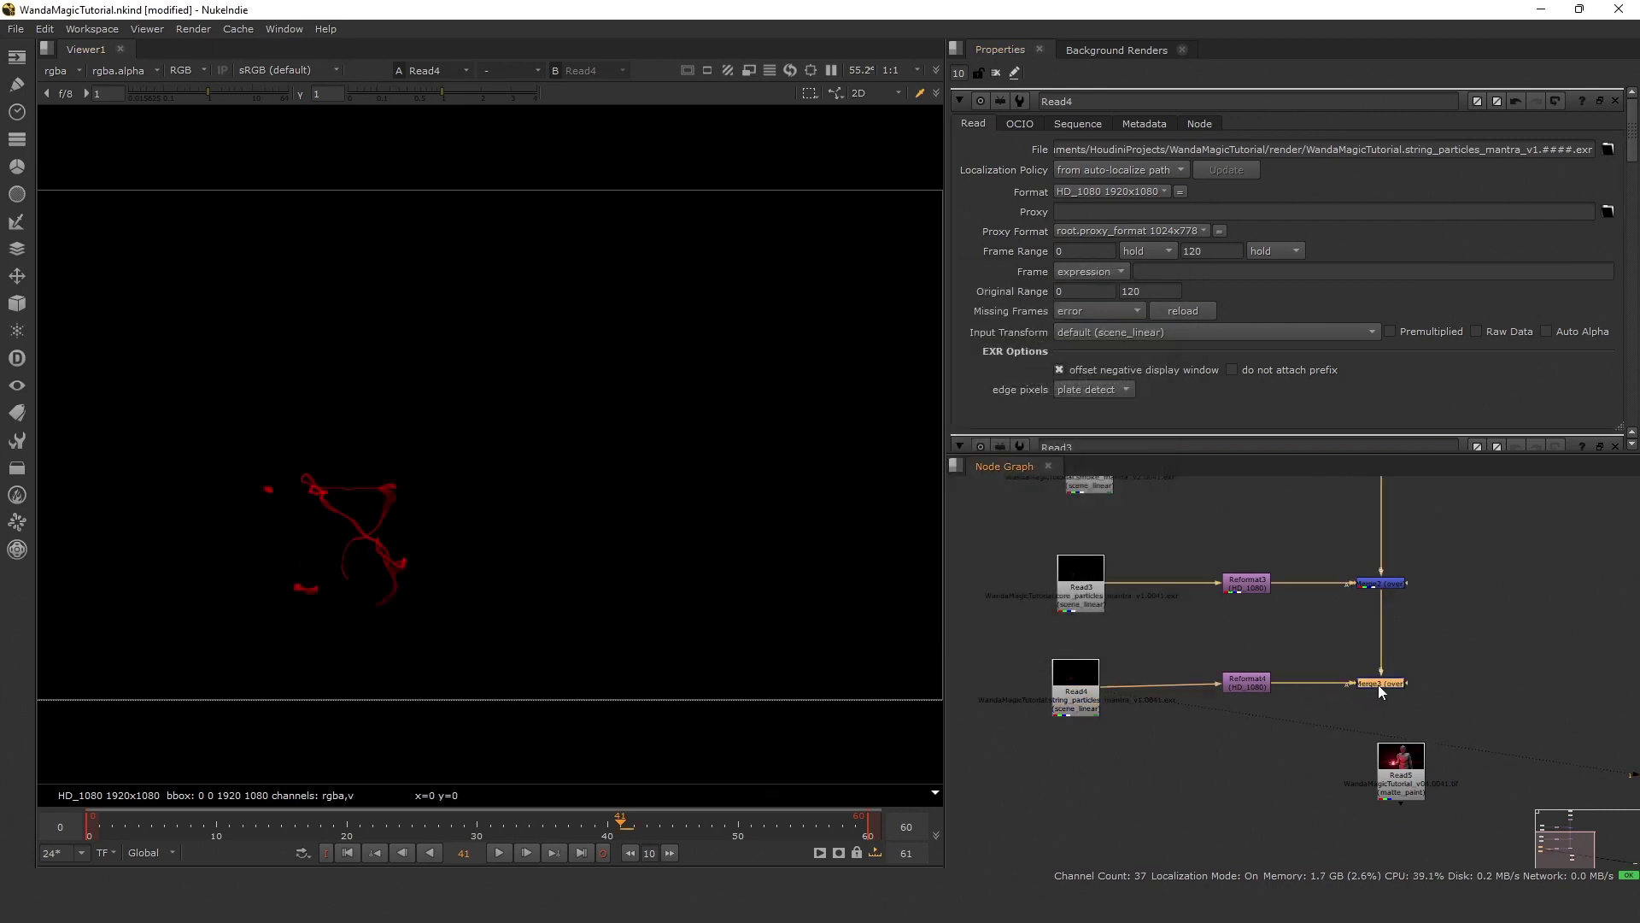
pyautogui.press('1')
pyautogui.click(502, 851)
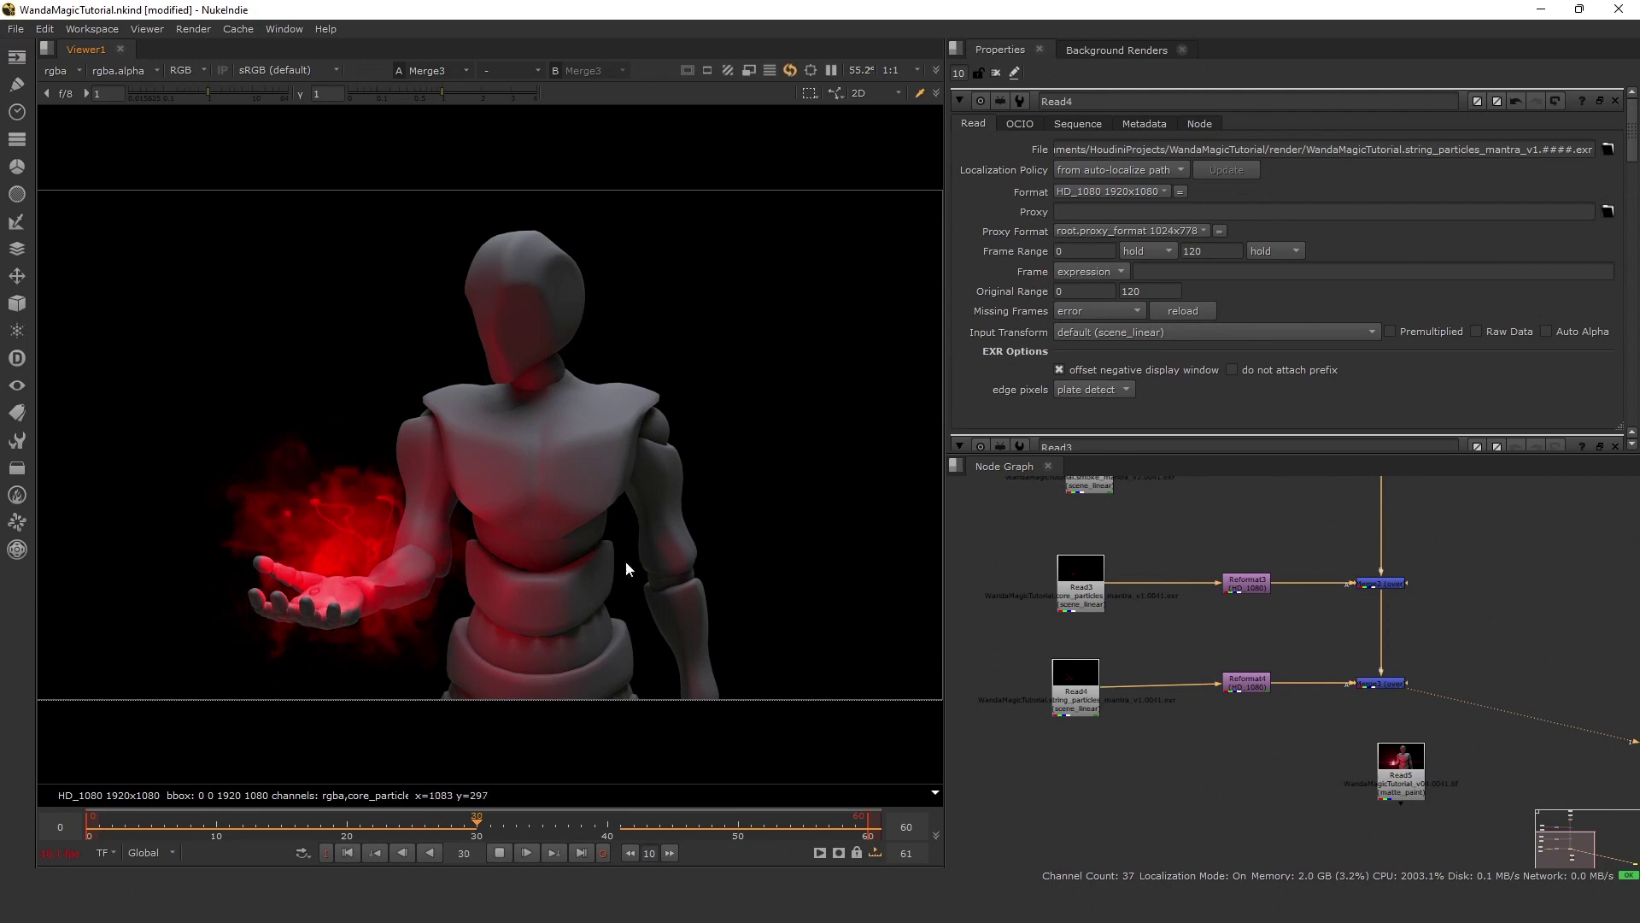
pyautogui.click(1393, 746)
pyautogui.press('1')
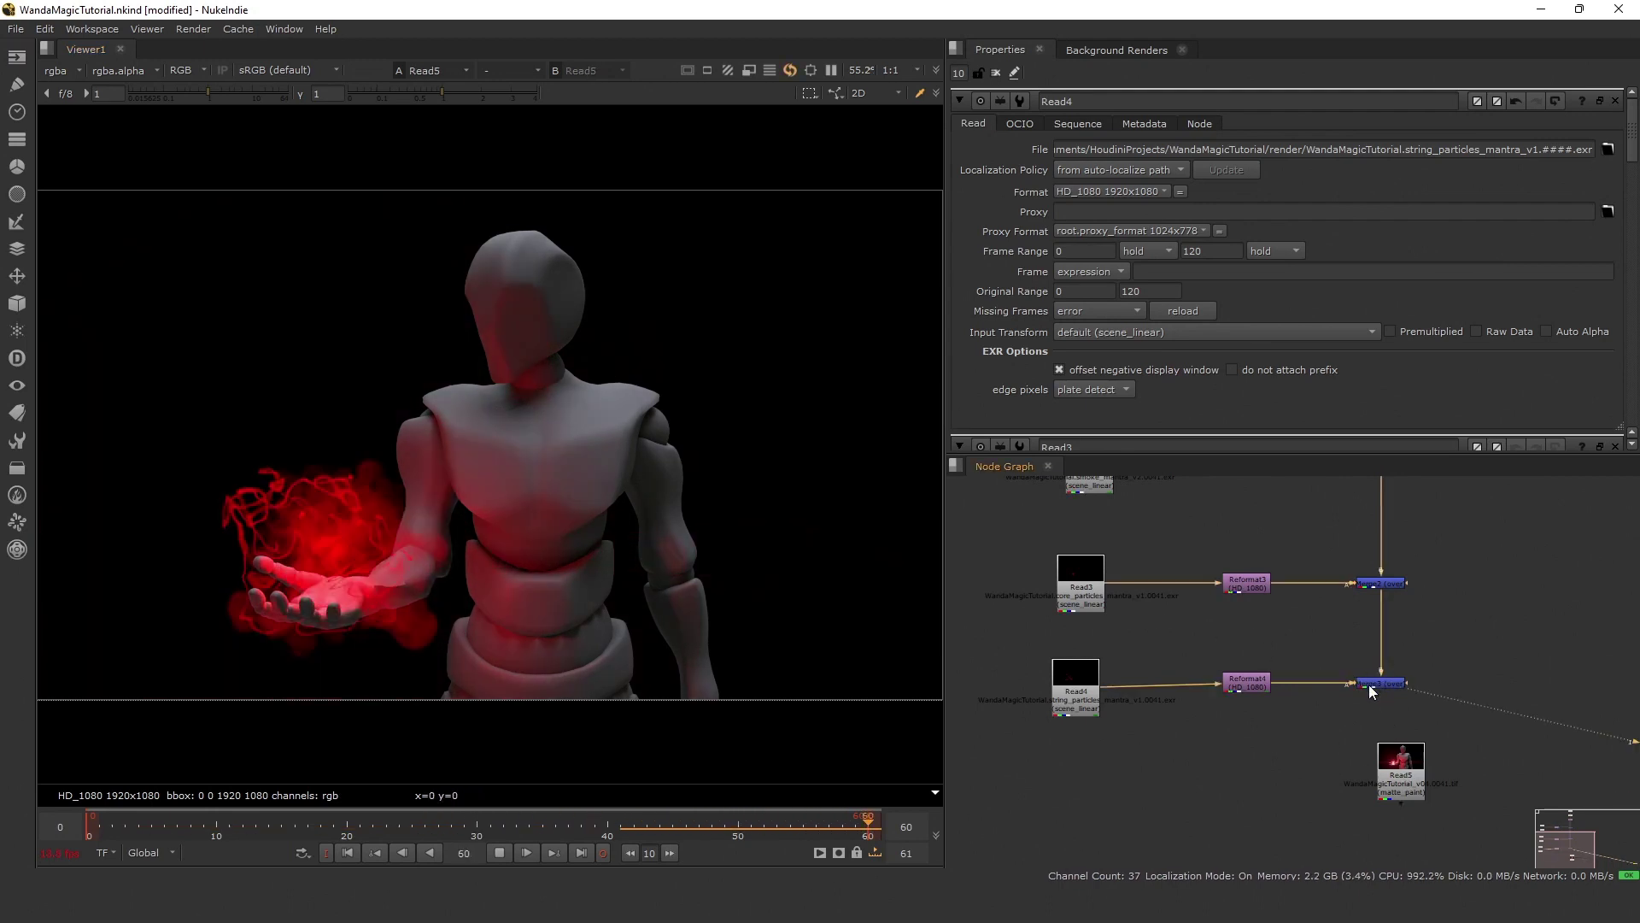
pyautogui.click(1386, 684)
pyautogui.press('1')
pyautogui.click(1043, 665)
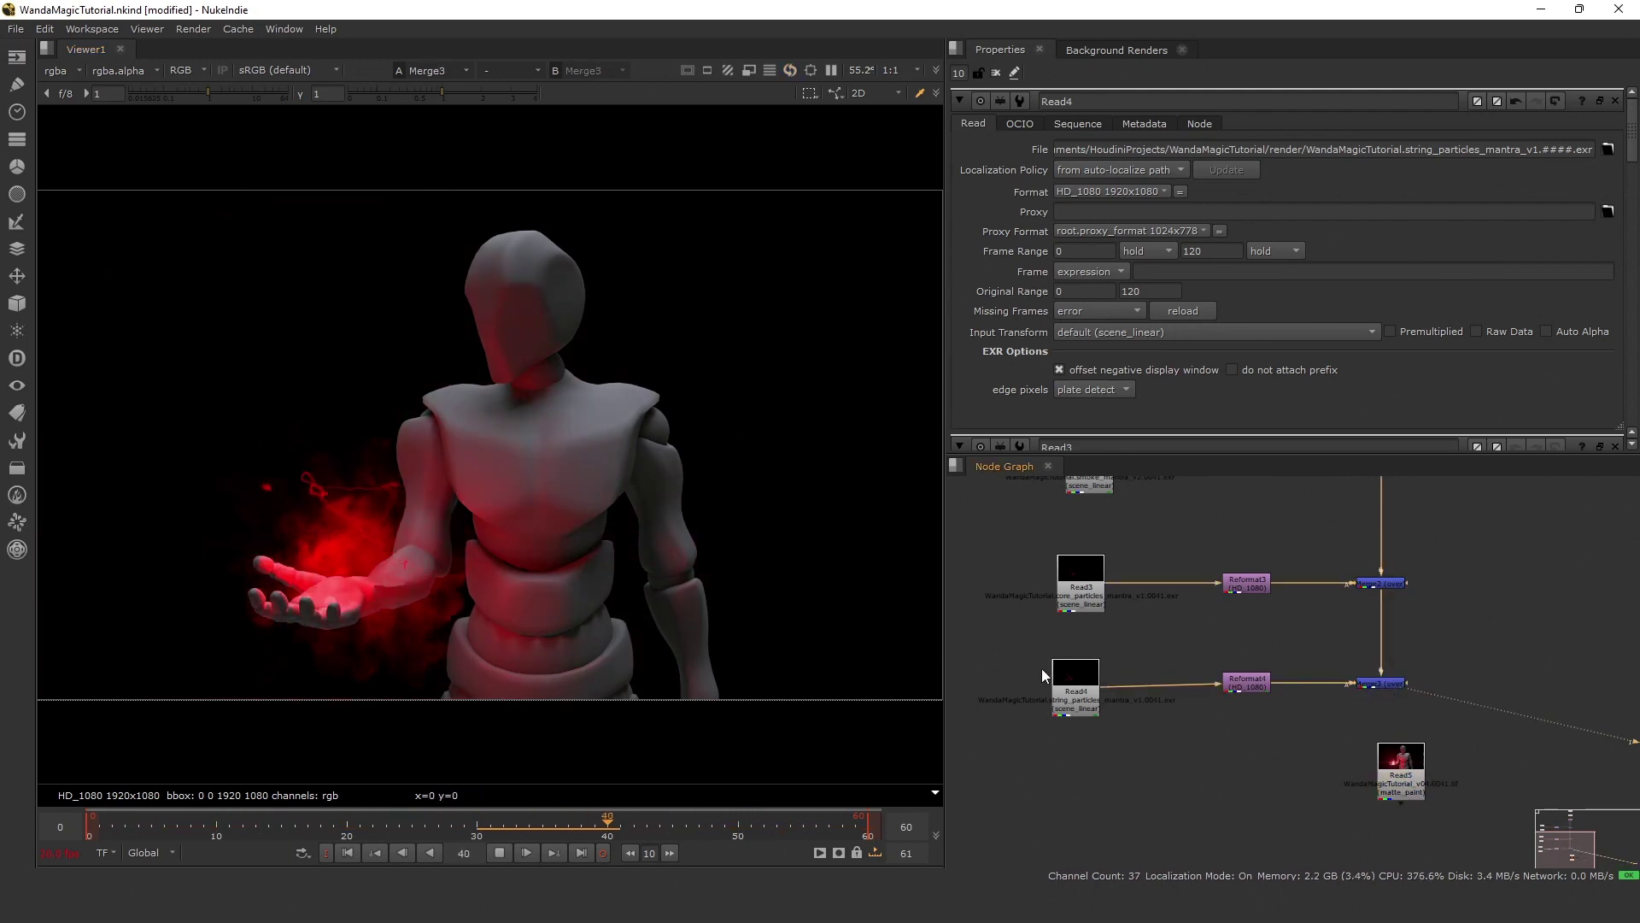
pyautogui.moveTo(1077, 696); pyautogui.dragTo(1083, 690)
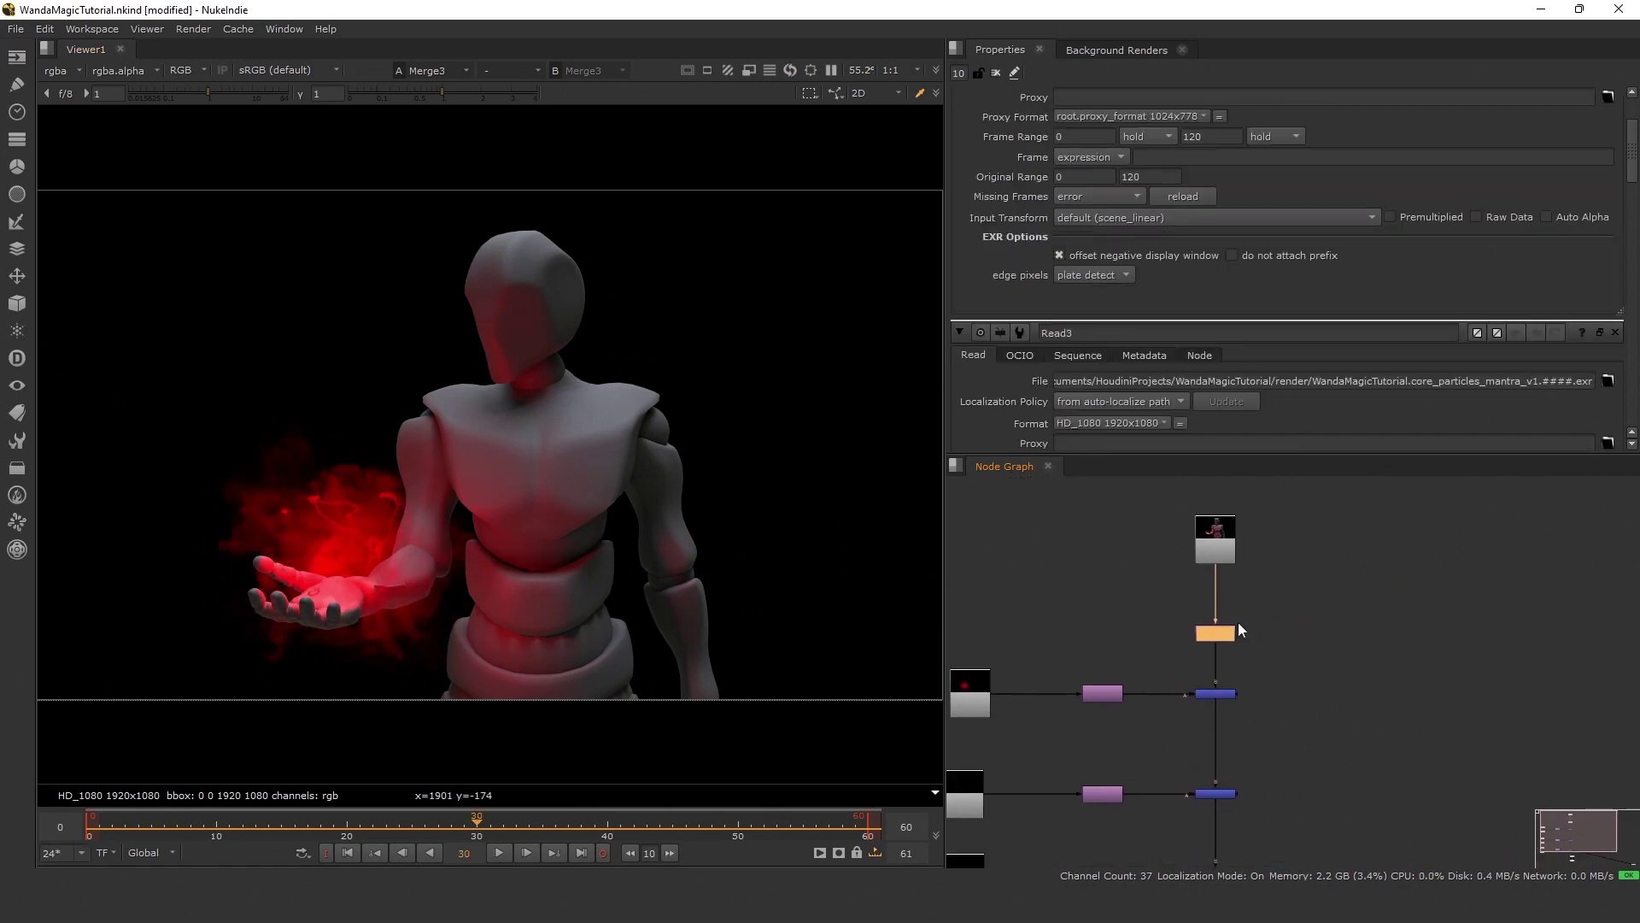
# Set the smoke merge's operation to plus.
pyautogui.scroll(3, 1238, 622)
pyautogui.scroll(-2, 1158, 628)
pyautogui.moveTo(1126, 751); pyautogui.dragTo(1202, 651, button='middle')
pyautogui.scroll(3, 1202, 651)
pyautogui.click(1218, 646)
pyautogui.press('1')
pyautogui.doubleClick(1220, 643)
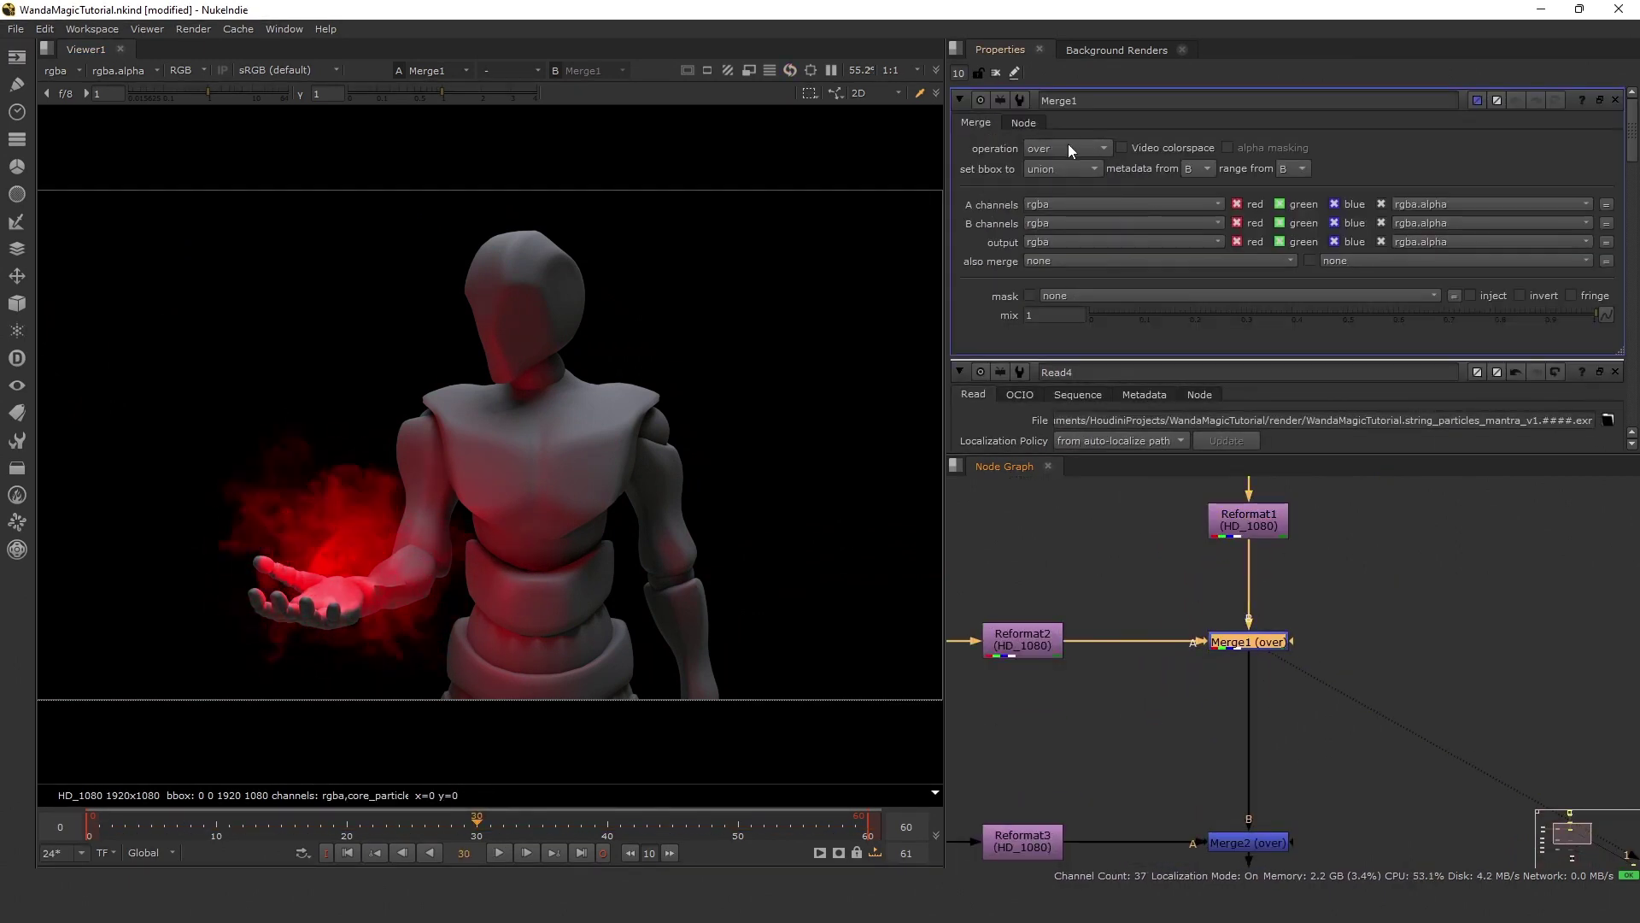
pyautogui.click(1068, 146)
pyautogui.click(1056, 446)
# Set the core particles merge's operation to plus.
pyautogui.scroll(-3, 1253, 523)
pyautogui.scroll(2, 1255, 760)
pyautogui.doubleClick(1239, 630)
pyautogui.press('1')
pyautogui.click(1075, 150)
pyautogui.click(1075, 442)
# Set the string particles merge's operation to plus.
pyautogui.scroll(2, 1238, 634)
pyautogui.click(1285, 734)
pyautogui.press('1')
pyautogui.doubleClick(1286, 735)
pyautogui.click(1061, 151)
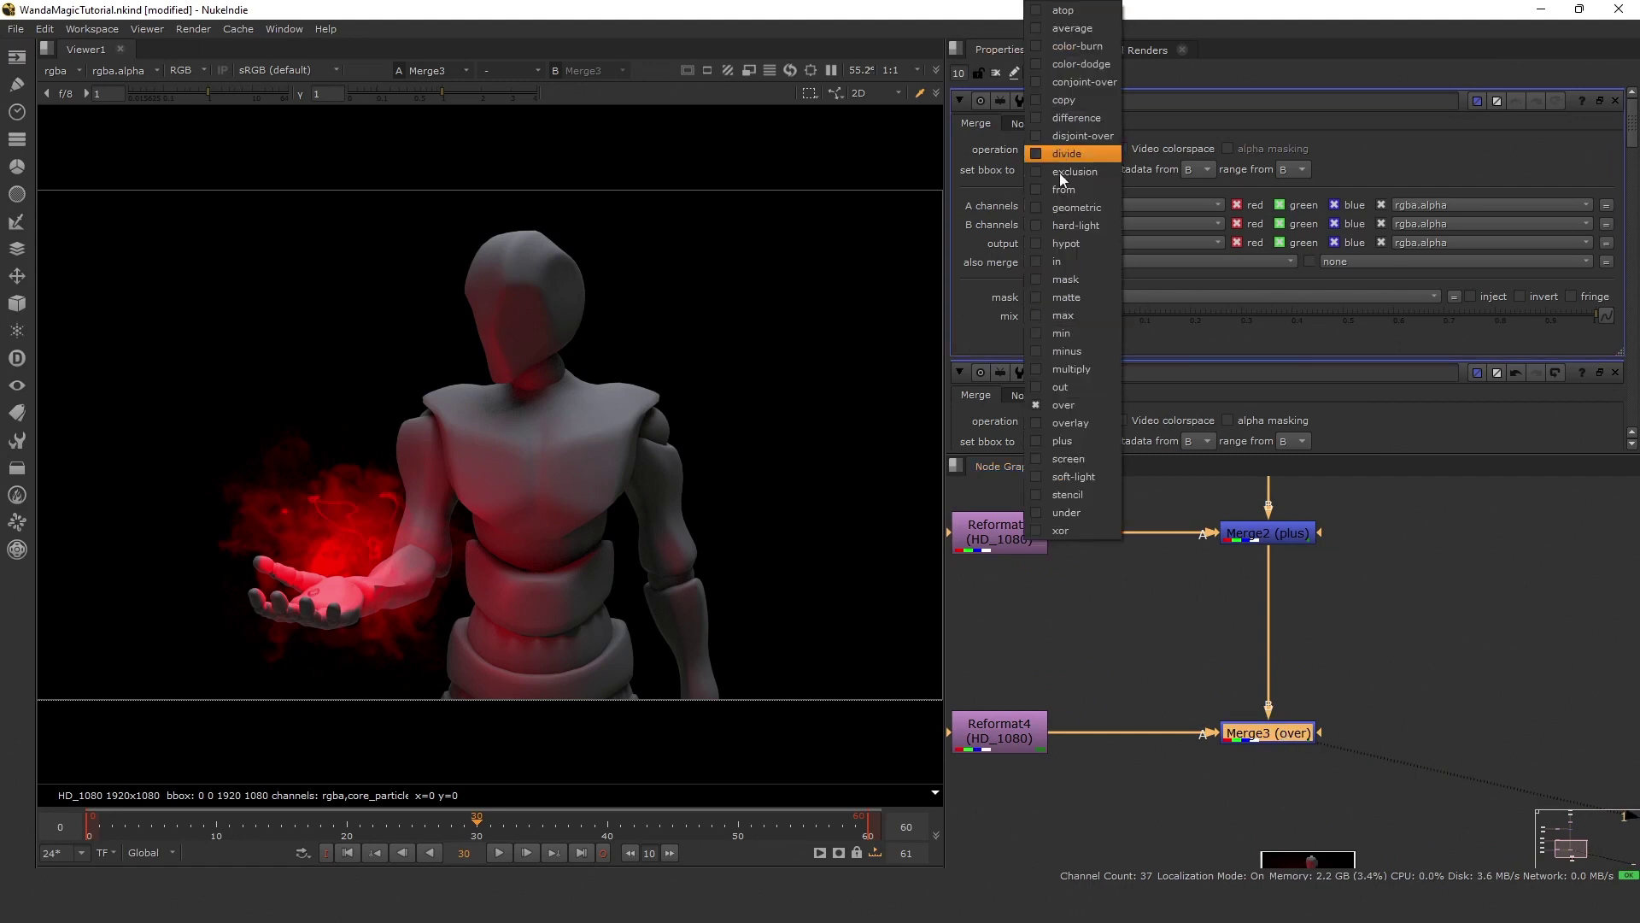
pyautogui.click(1078, 437)
# Look over the node tree from the character read down through the merges.
pyautogui.scroll(-4, 1281, 617)
pyautogui.scroll(4, 1221, 615)
pyautogui.click(1222, 612)
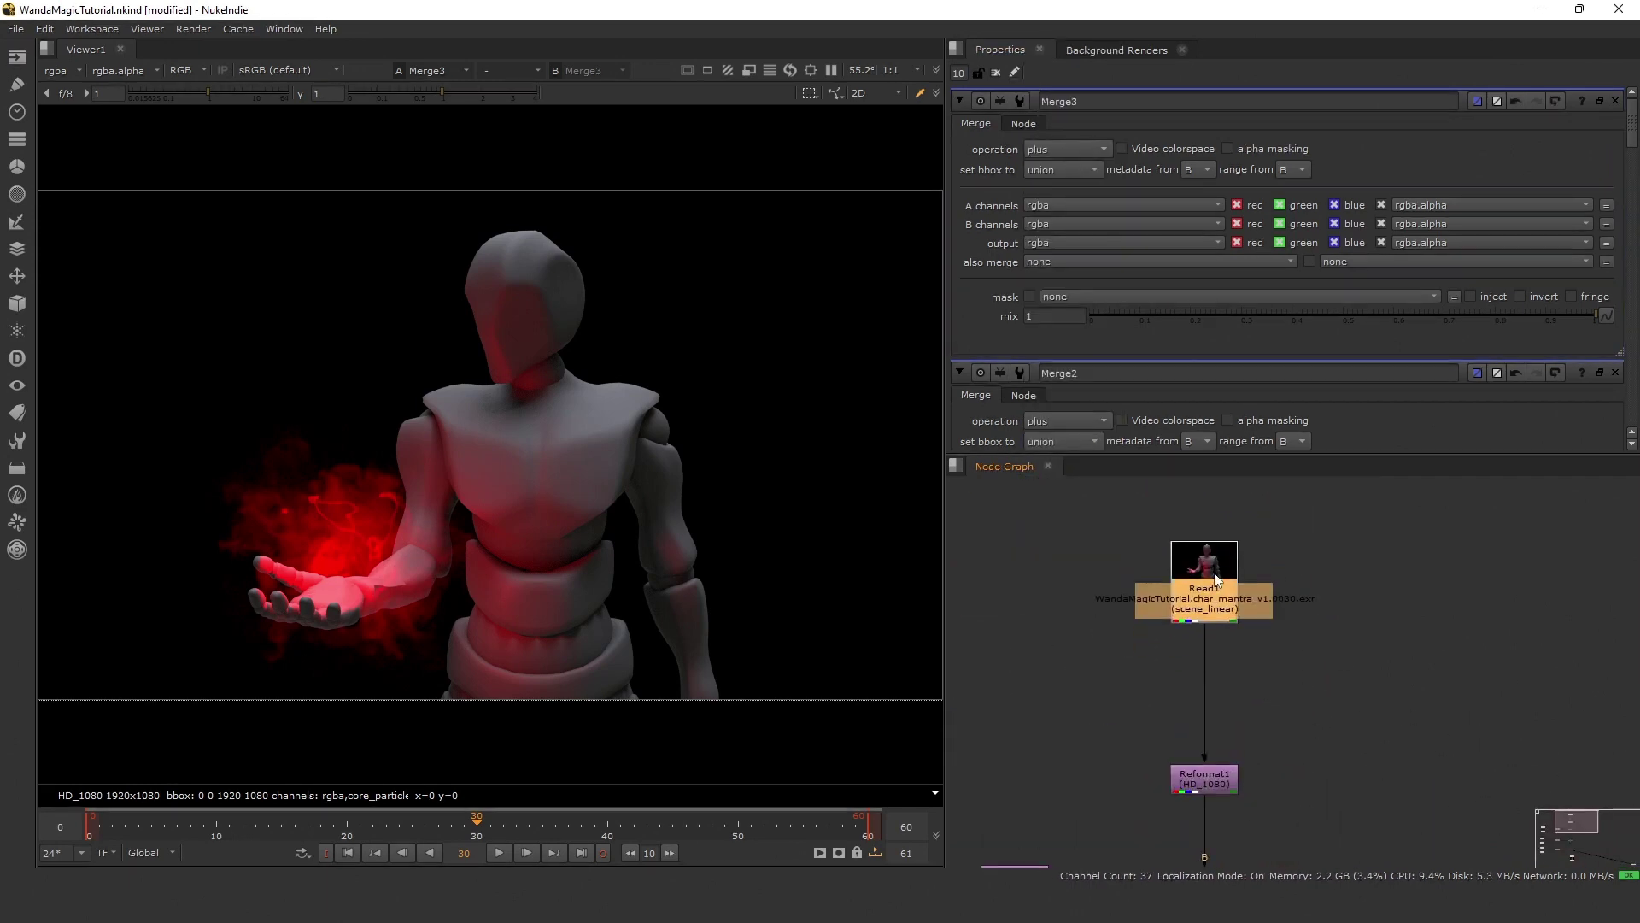
pyautogui.scroll(-4, 1232, 608)
pyautogui.moveTo(1221, 744); pyautogui.dragTo(1247, 654, button='middle')
pyautogui.scroll(1, 1240, 599)
pyautogui.scroll(5, 1228, 537)
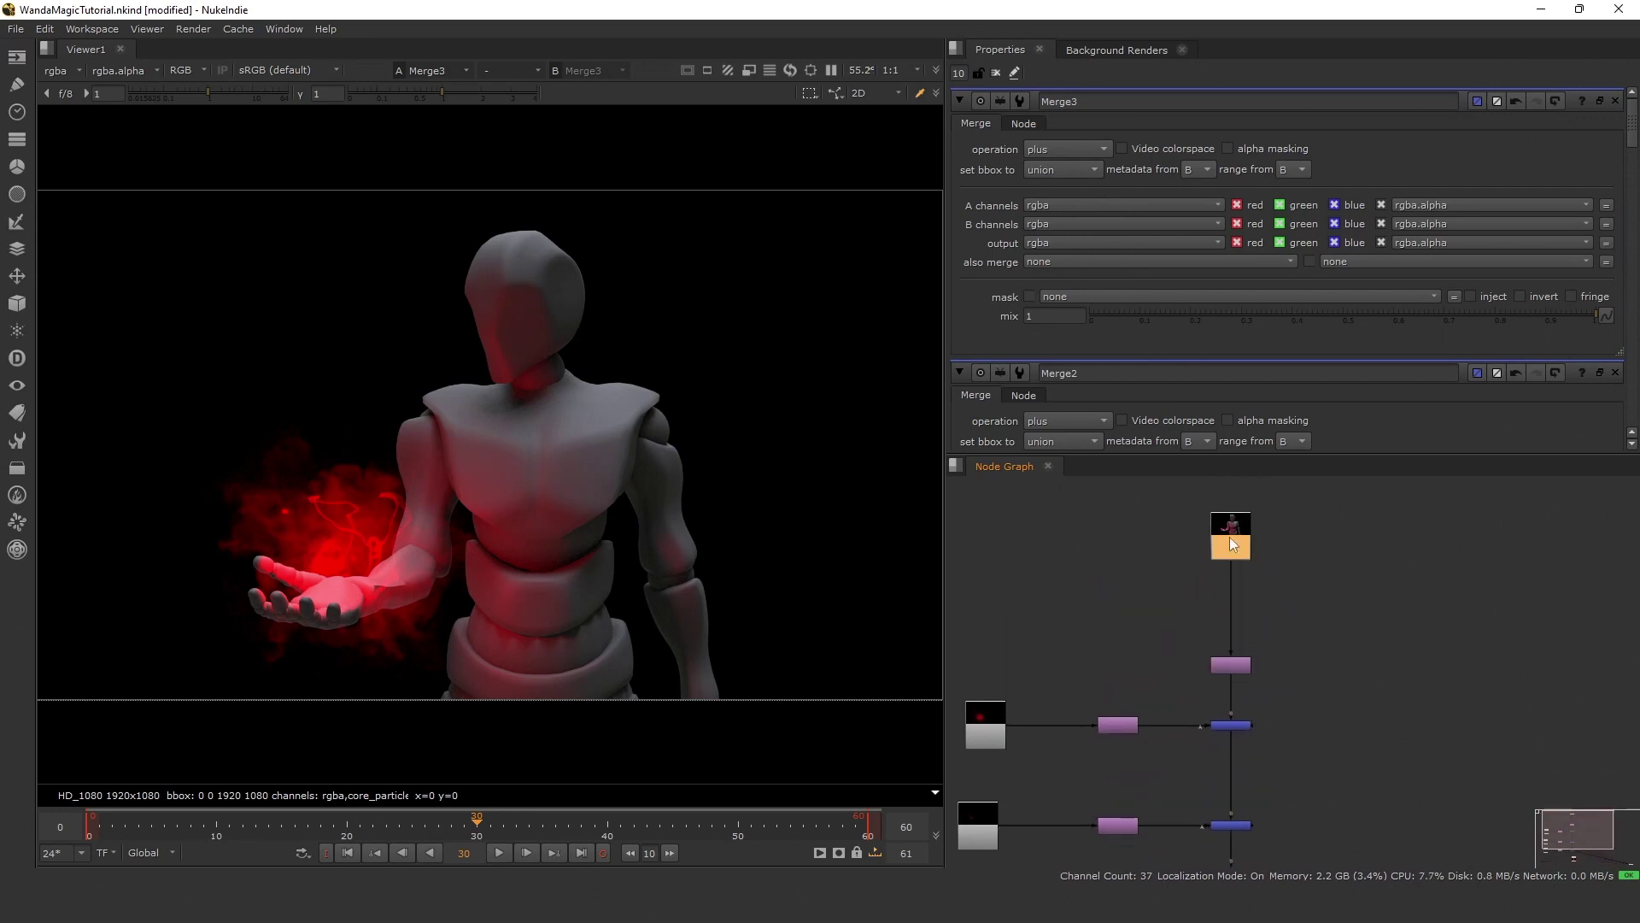
pyautogui.moveTo(1199, 861); pyautogui.dragTo(1218, 654, button='middle')
pyautogui.moveTo(1232, 832); pyautogui.dragTo(1268, 682, button='middle')
pyautogui.scroll(-1, 1272, 587)
pyautogui.moveTo(1272, 587); pyautogui.dragTo(1263, 757, button='middle')
# Move the character's Reformat closer to its read, branch a Shuffle node off it, and view the Shuffle.
pyautogui.moveTo(1281, 521); pyautogui.dragTo(1268, 656, button='middle')
pyautogui.scroll(2, 1267, 656)
pyautogui.moveTo(1211, 773); pyautogui.dragTo(1210, 631)
pyautogui.press('Tab')
pyautogui.write('shuf')
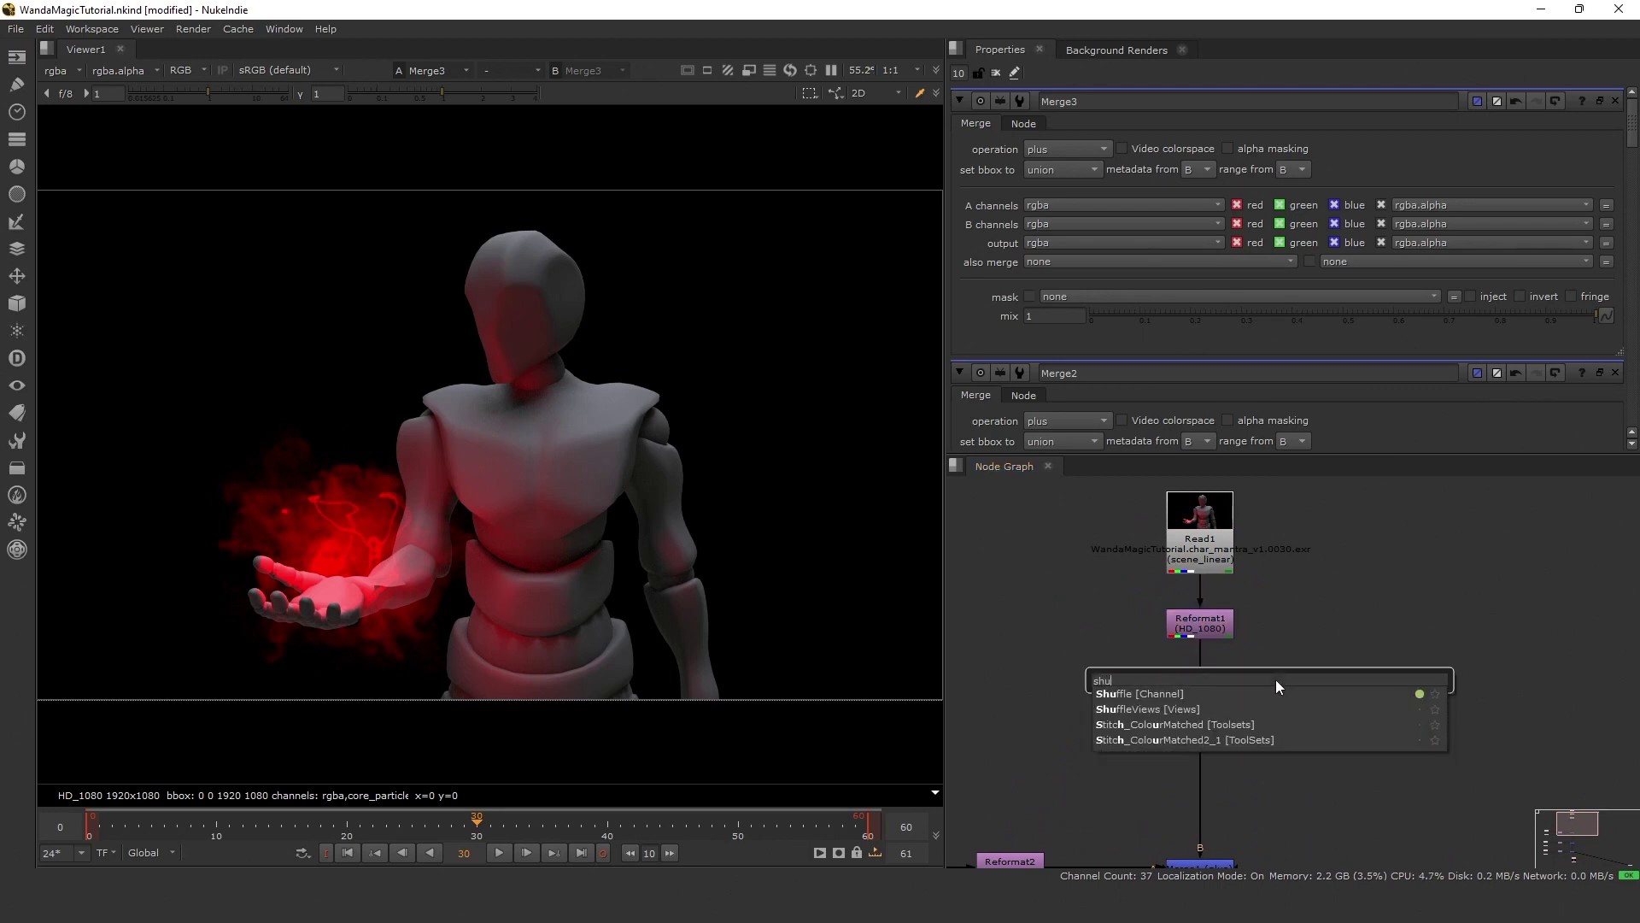
pyautogui.press('Return')
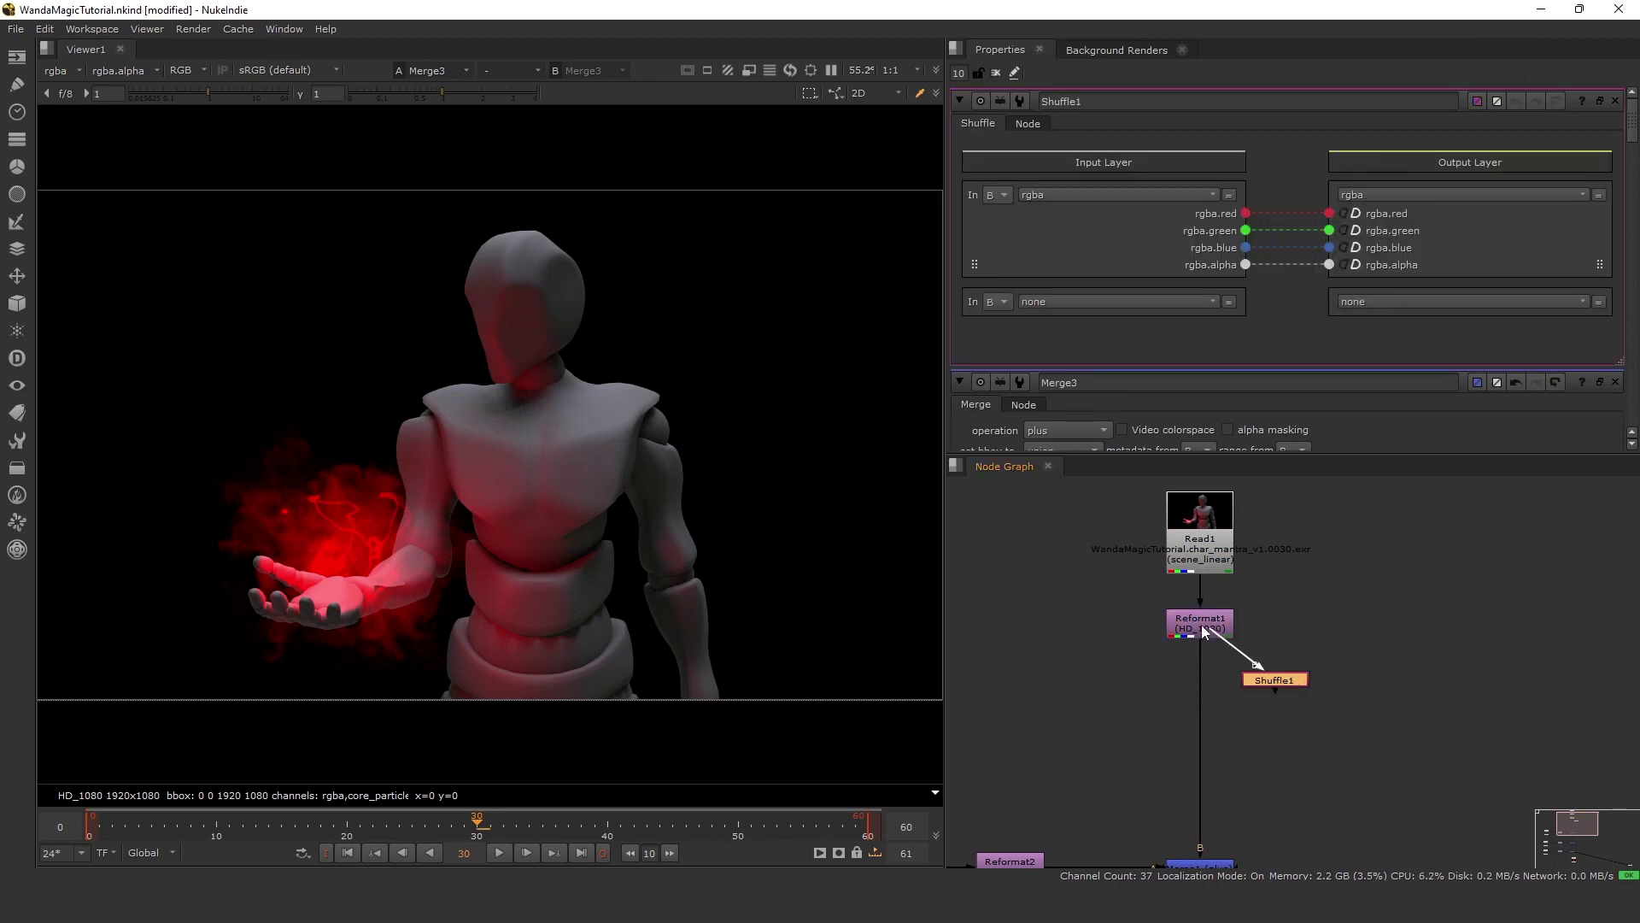
pyautogui.click(1280, 690)
pyautogui.press('1')
# Set the Shuffle's input layer to core_particles_geolight_char_all.
pyautogui.click(1074, 196)
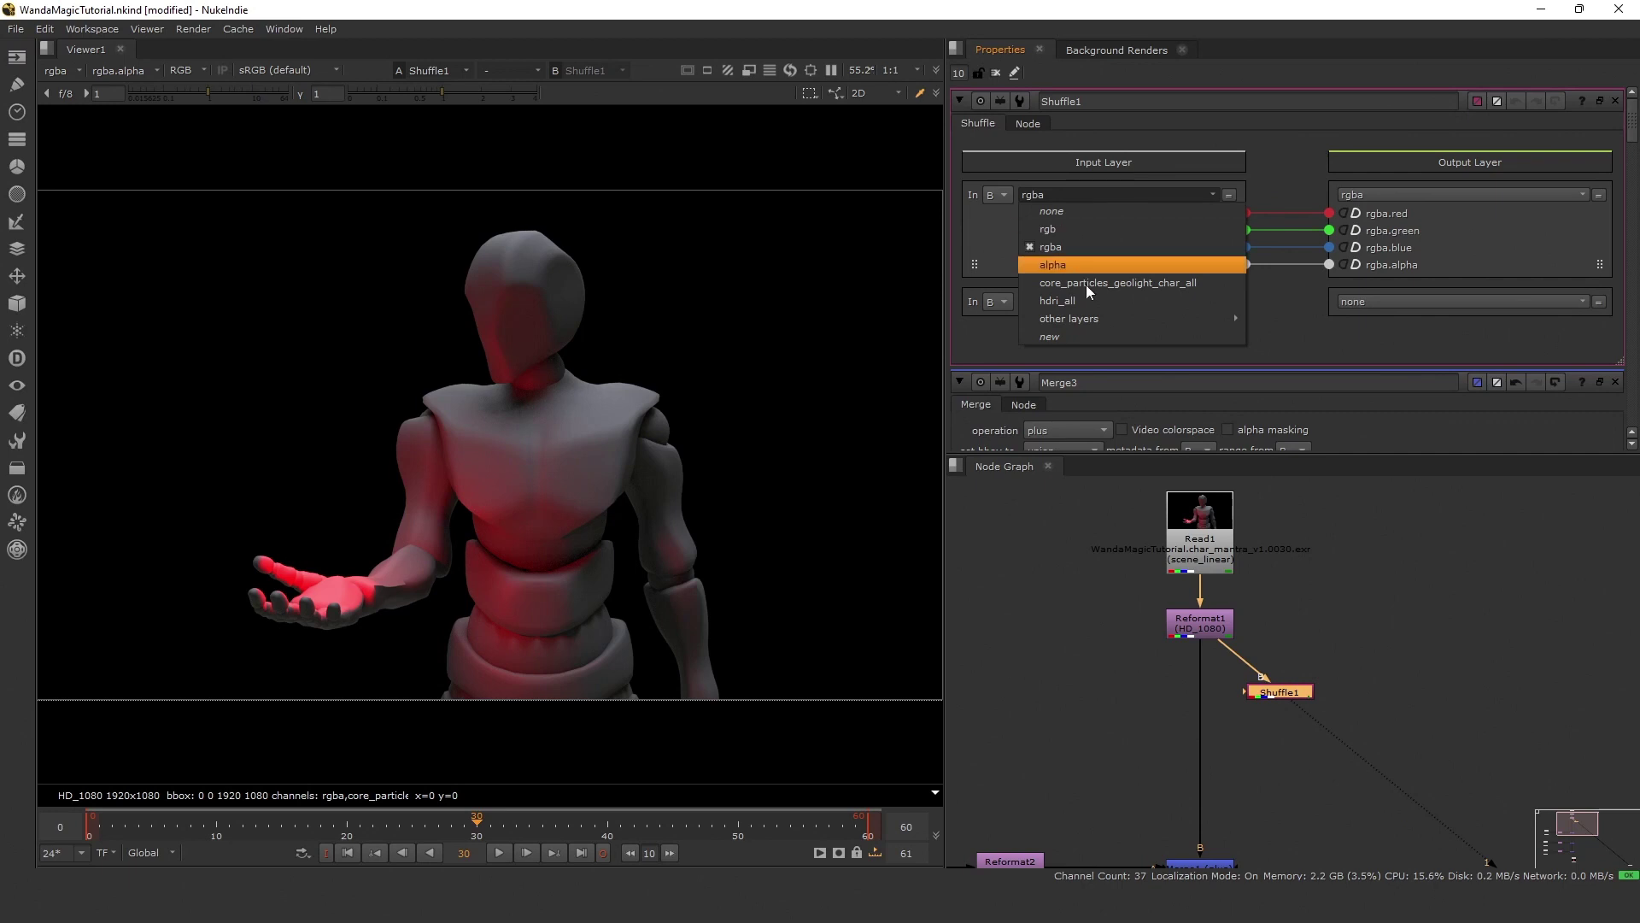
pyautogui.click(1130, 282)
pyautogui.moveTo(1276, 677); pyautogui.dragTo(1258, 637, button='middle')
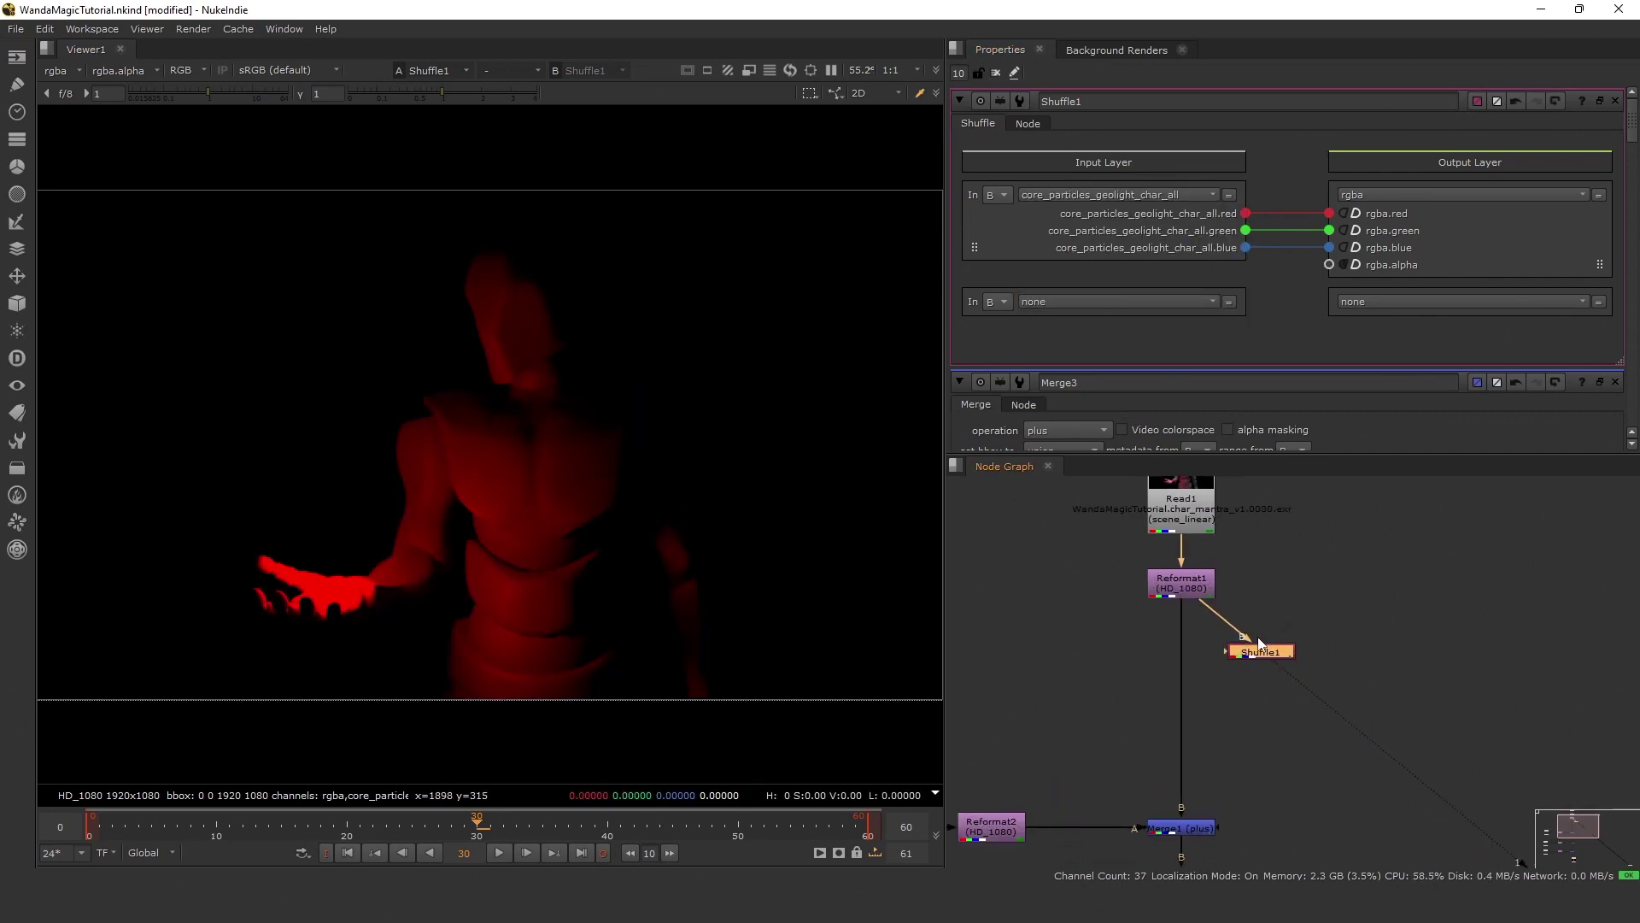
# Duplicate the Shuffle, connect the copy to the character's Reformat, and set its input layer to hdri_all.
pyautogui.moveTo(1265, 659); pyautogui.dragTo(1438, 633)
pyautogui.hotkey('ctrl', 'c')
pyautogui.click(1273, 641)
pyautogui.hotkey('ctrl', 'v')
pyautogui.moveTo(1198, 587); pyautogui.dragTo(1273, 640)
pyautogui.doubleClick(1274, 641)
pyautogui.click(1145, 195)
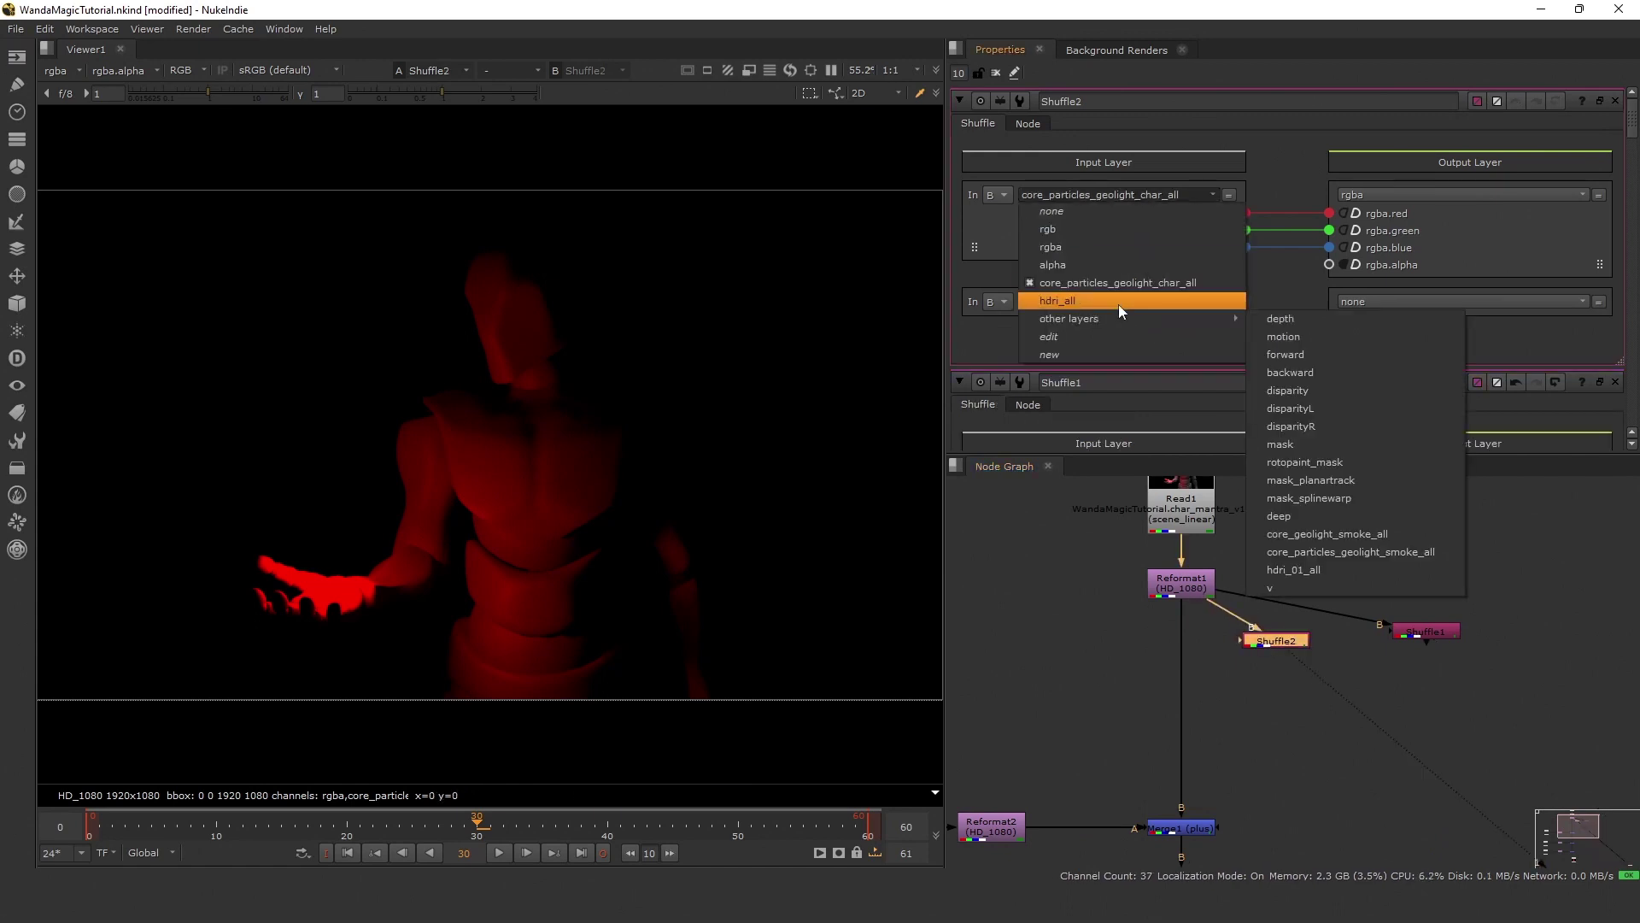
pyautogui.click(1119, 302)
# Add a ColorCorrect node below each of the two character Shuffles.
pyautogui.click(1321, 638)
pyautogui.click(1286, 635)
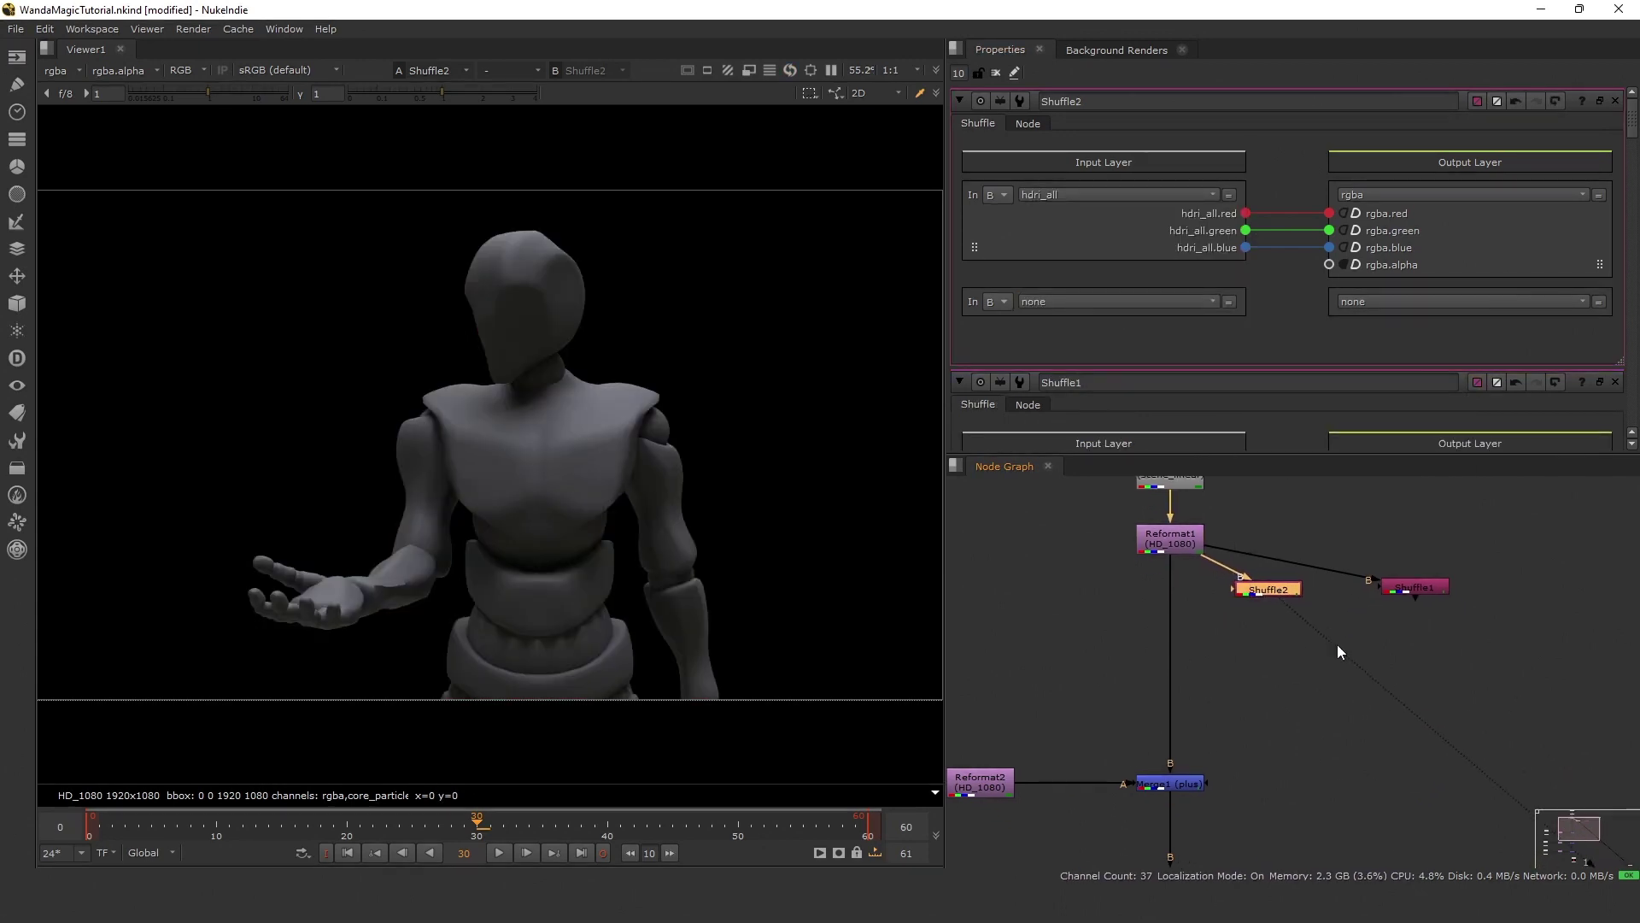
pyautogui.press('c')
pyautogui.click(1411, 588)
pyautogui.press('c')
pyautogui.click(1281, 622)
pyautogui.moveTo(1282, 622); pyautogui.dragTo(1282, 630)
# Combine the two character ColorCorrect nodes with a Merge placed below the hdri_all branch.
pyautogui.keyDown('shift'); pyautogui.click(1416, 624); pyautogui.keyUp('shift')
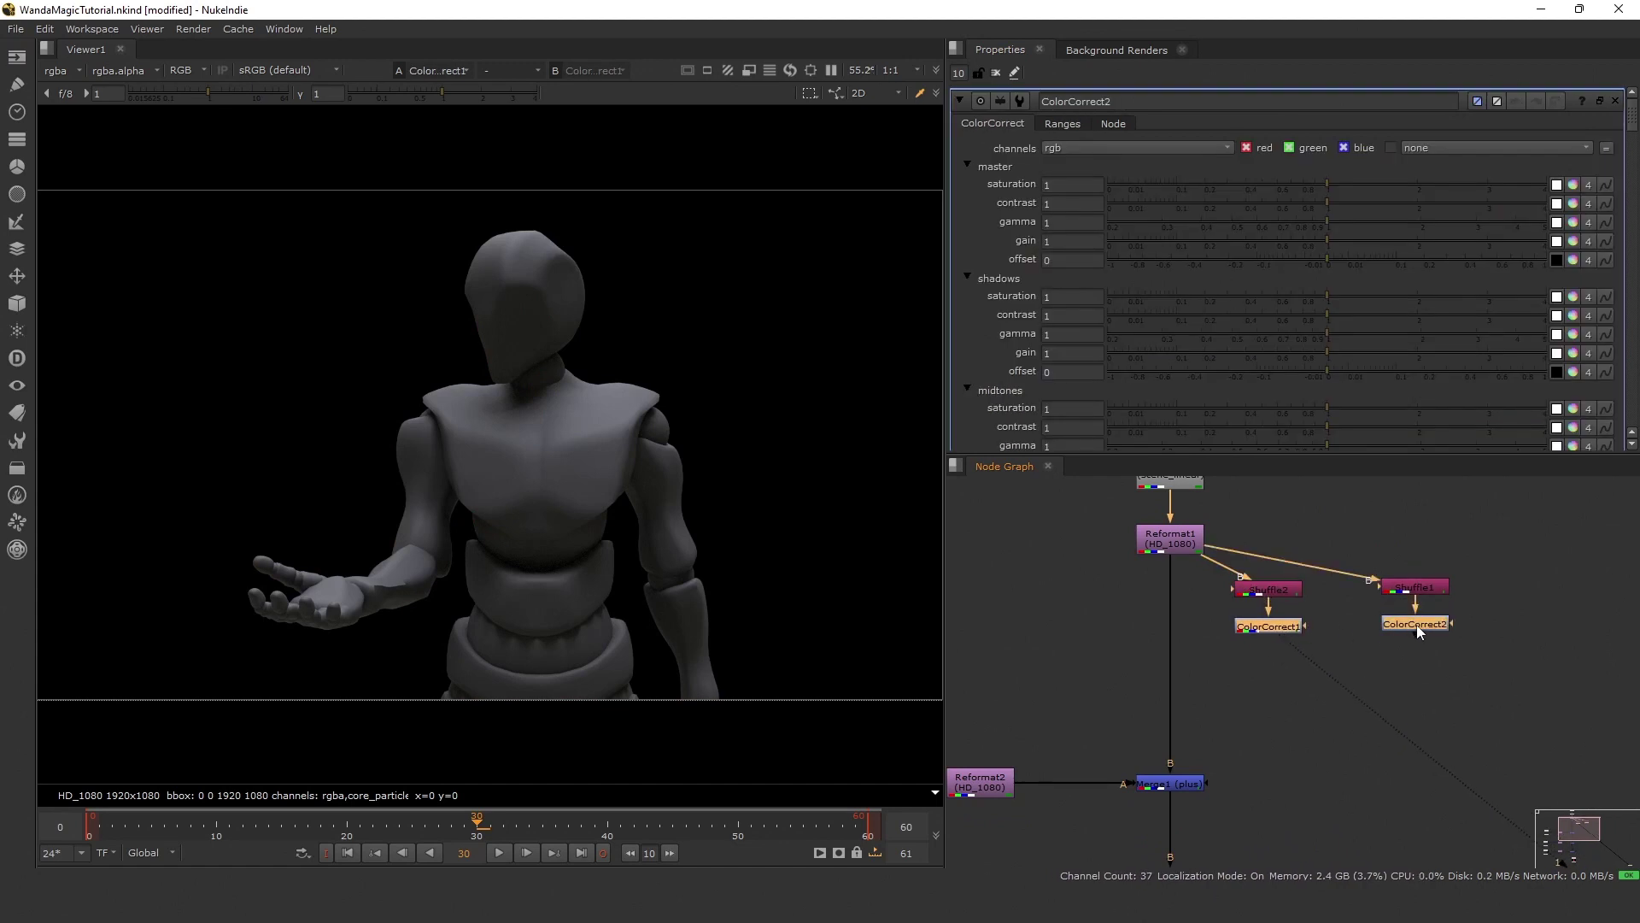
pyautogui.press('m')
pyautogui.moveTo(1426, 646); pyautogui.dragTo(1279, 668)
pyautogui.click(1218, 704)
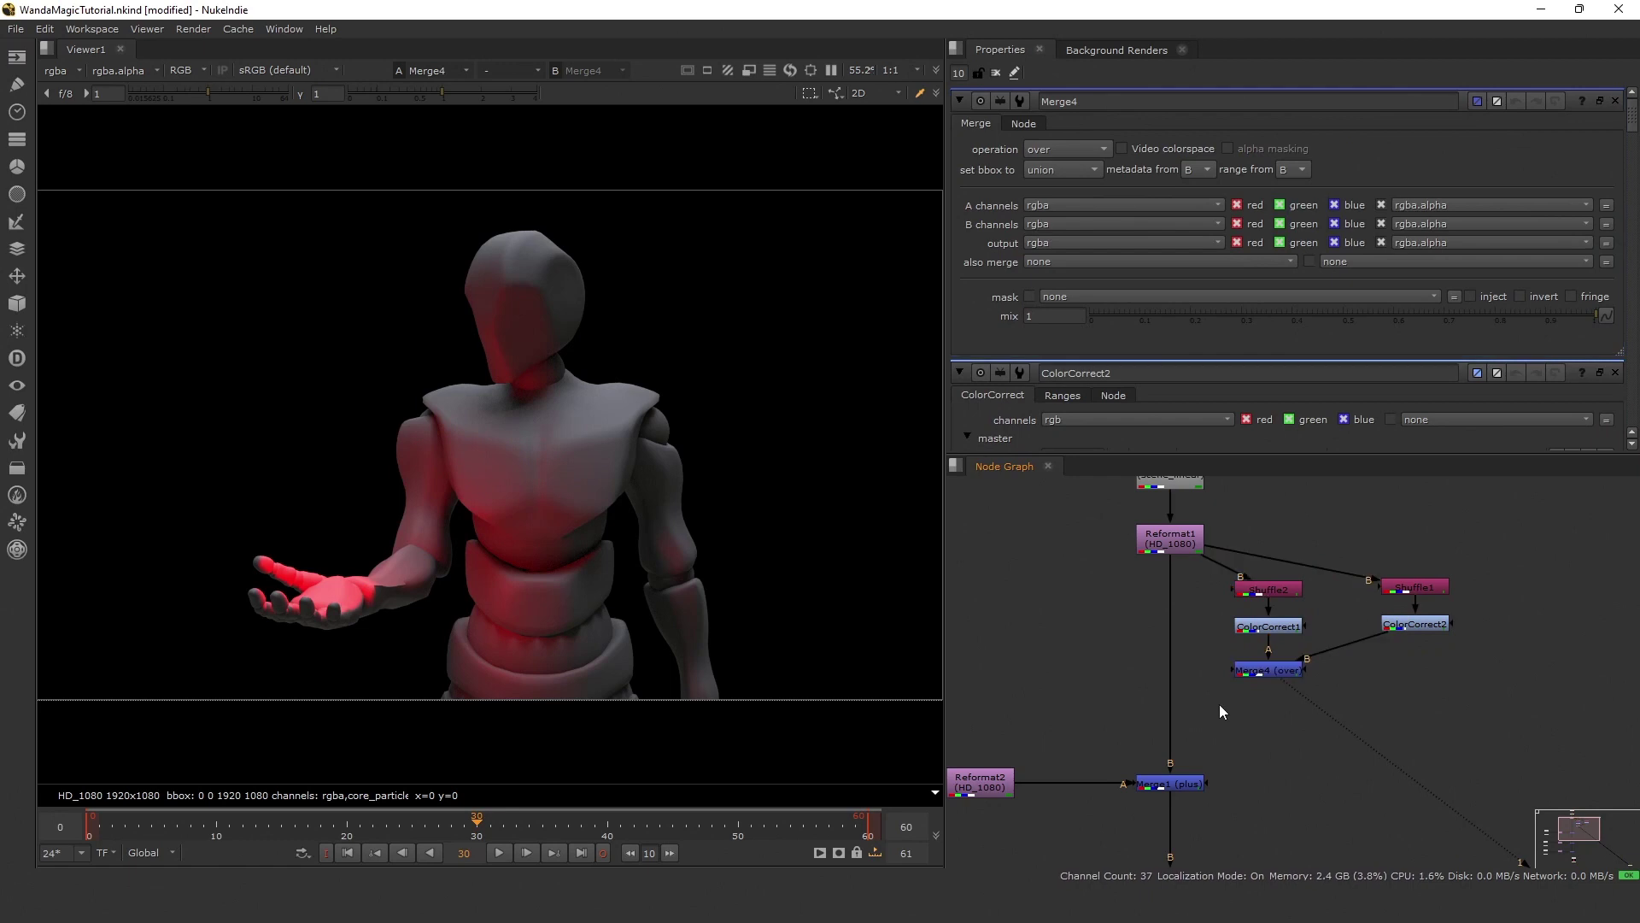
# Add a Copy node with its A input from the character's Reformat and its B input from the light-pass Merge.
pyautogui.press('k')
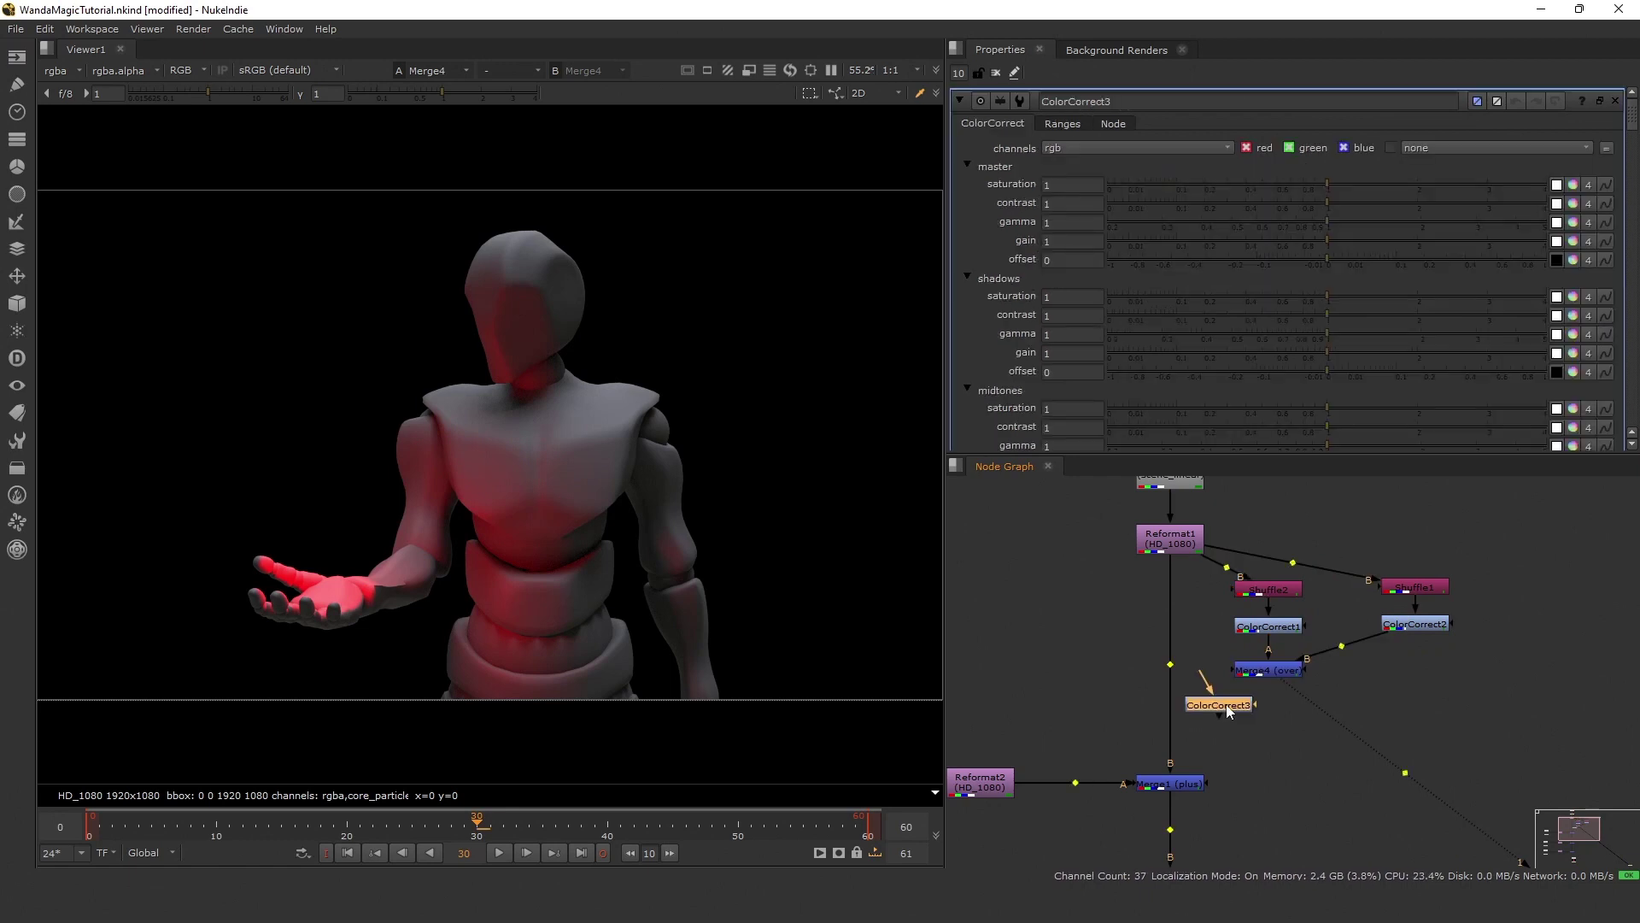
pyautogui.moveTo(1237, 719); pyautogui.dragTo(1153, 529)
pyautogui.scroll(3, 1186, 675)
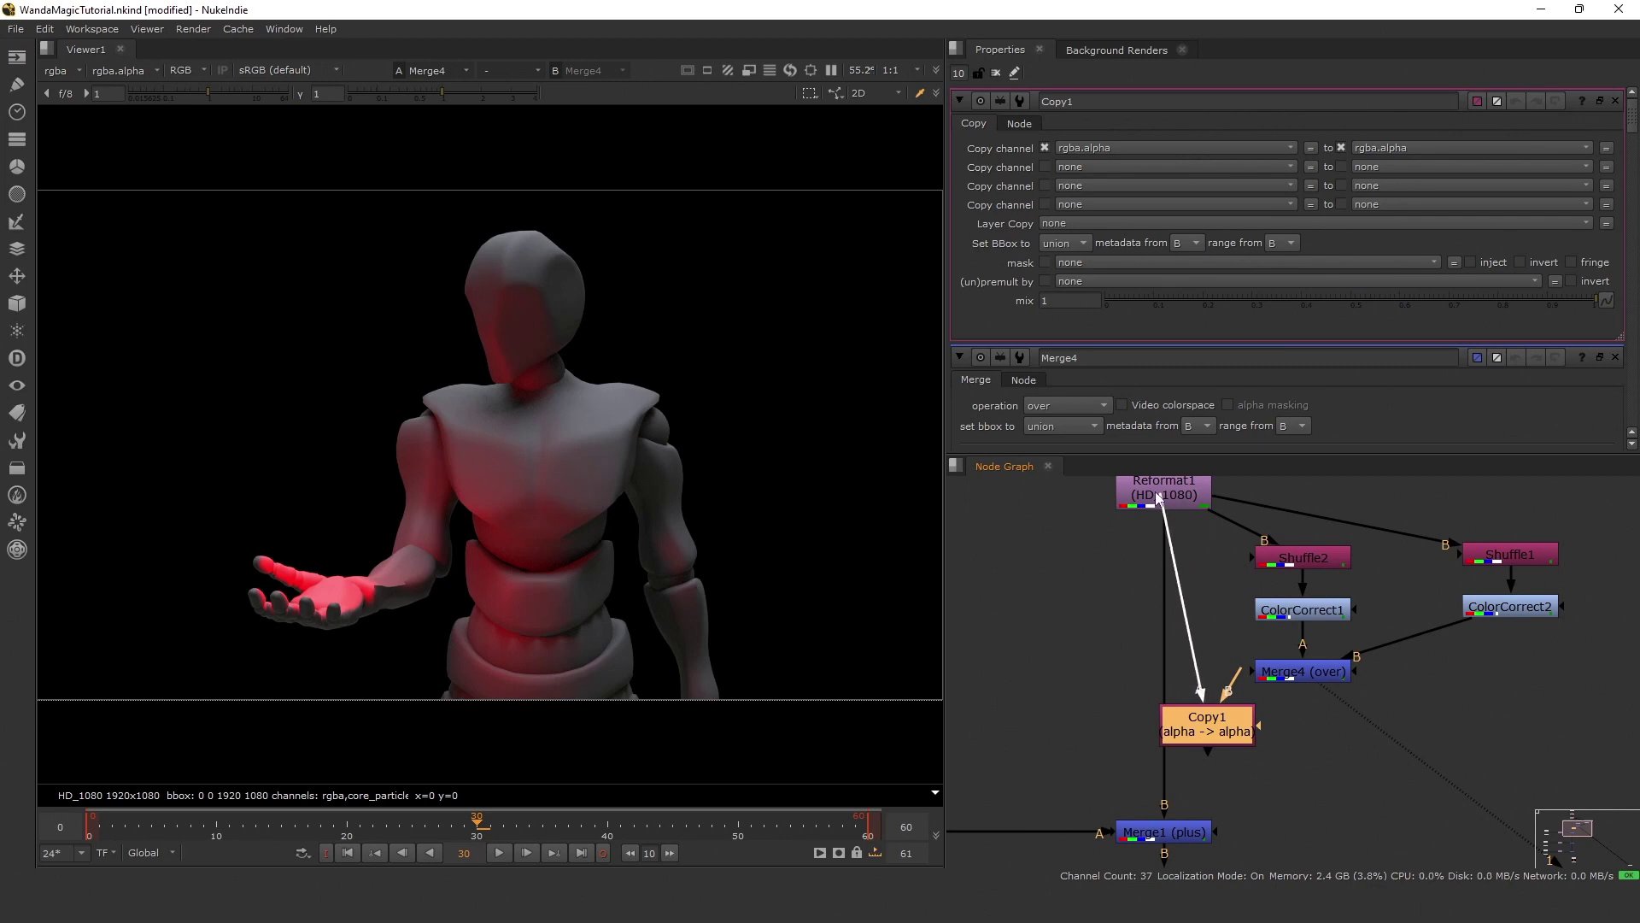
pyautogui.moveTo(1160, 536); pyautogui.dragTo(1173, 576, button='middle')
pyautogui.scroll(1, 1172, 576)
pyautogui.scroll(-1, 1234, 718)
pyautogui.moveTo(1264, 742); pyautogui.dragTo(1281, 689, button='middle')
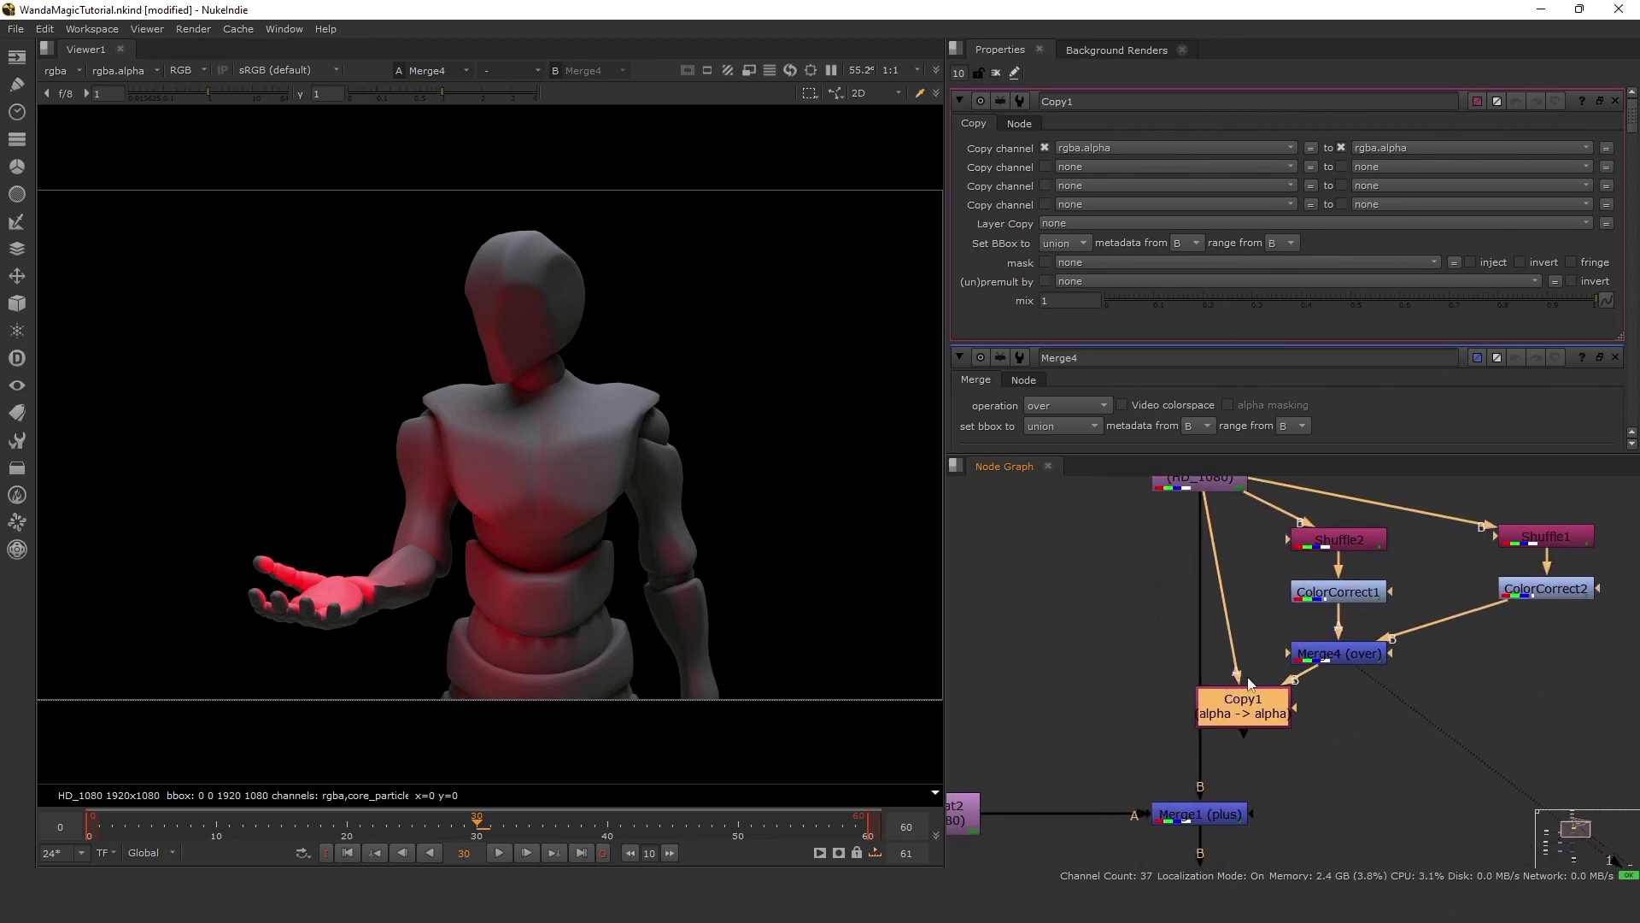
# Insert the Copy node into the main stream above the smoke merge and view its output.
pyautogui.moveTo(1245, 706); pyautogui.dragTo(1201, 689)
pyautogui.press('1')
pyautogui.moveTo(1313, 658); pyautogui.dragTo(1262, 680, button='middle')
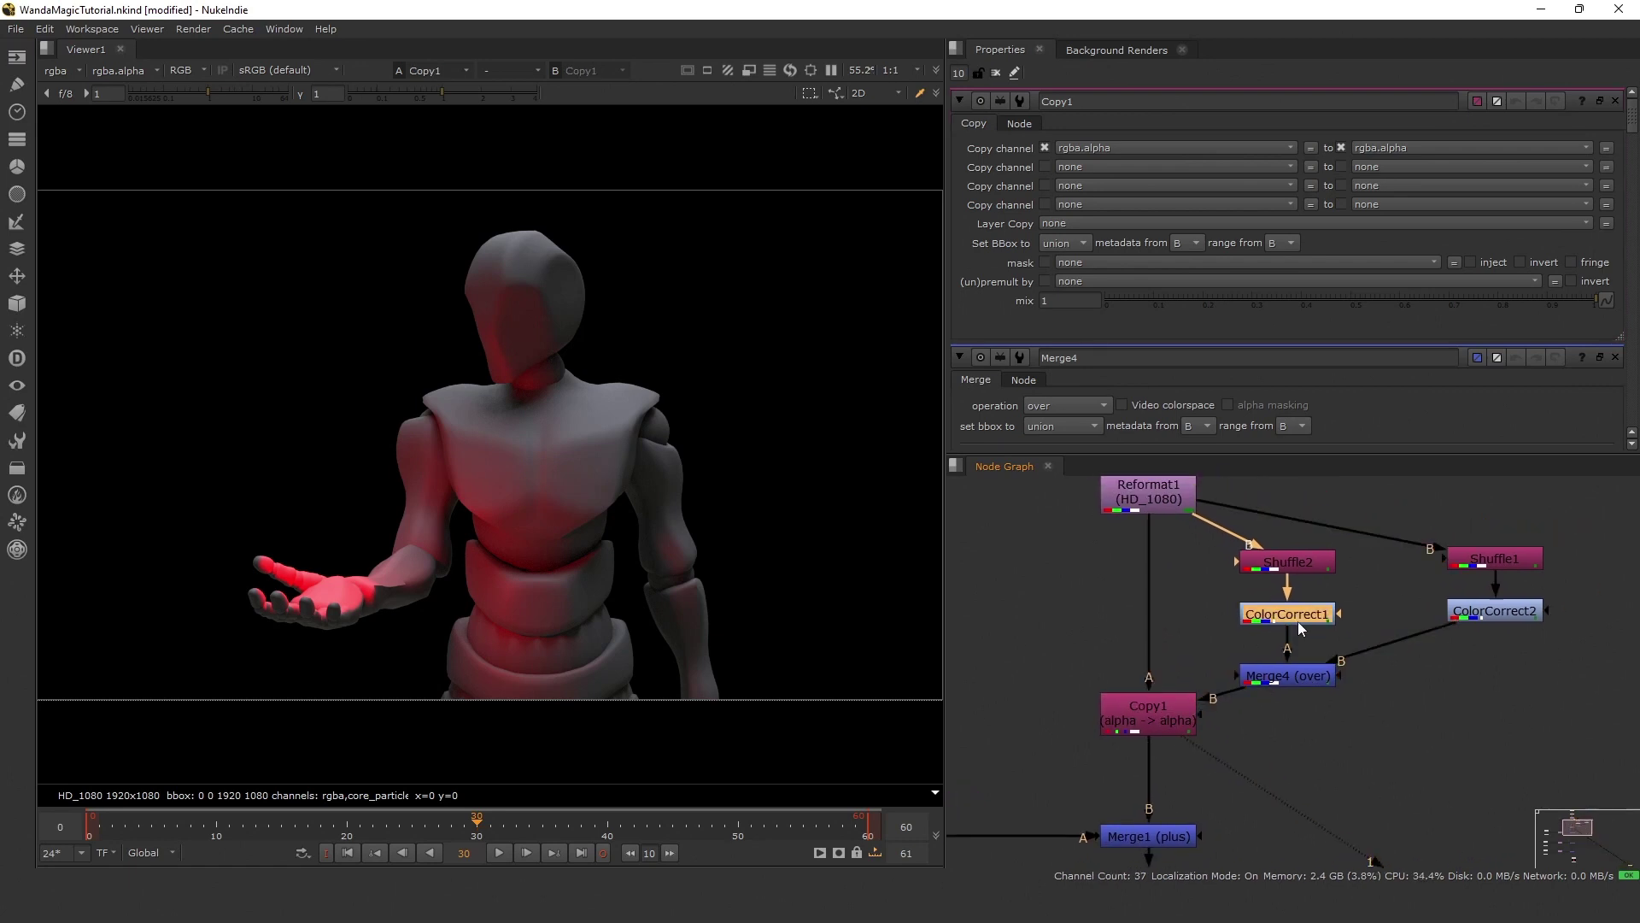
# Try a gain of 0 on the hdri_all ColorCorrect and a changed gain on the core particles light ColorCorrect.
pyautogui.doubleClick(1299, 621)
pyautogui.click(1320, 242)
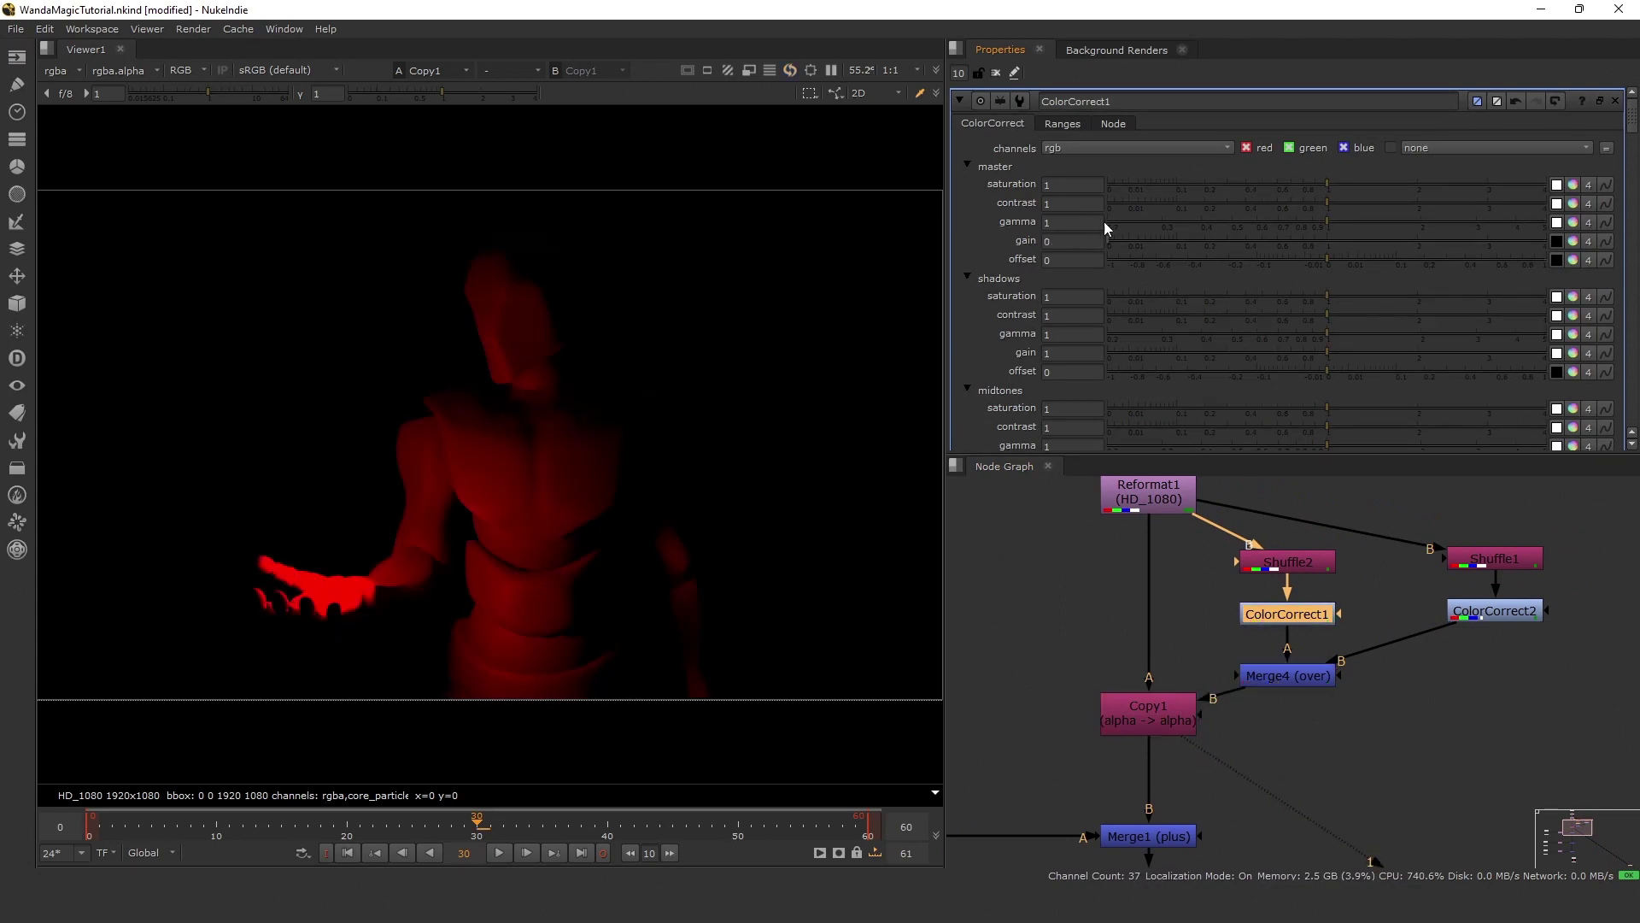
pyautogui.doubleClick(1482, 610)
pyautogui.moveTo(1334, 237); pyautogui.dragTo(1392, 240)
pyautogui.hotkey('ctrl', 'z')
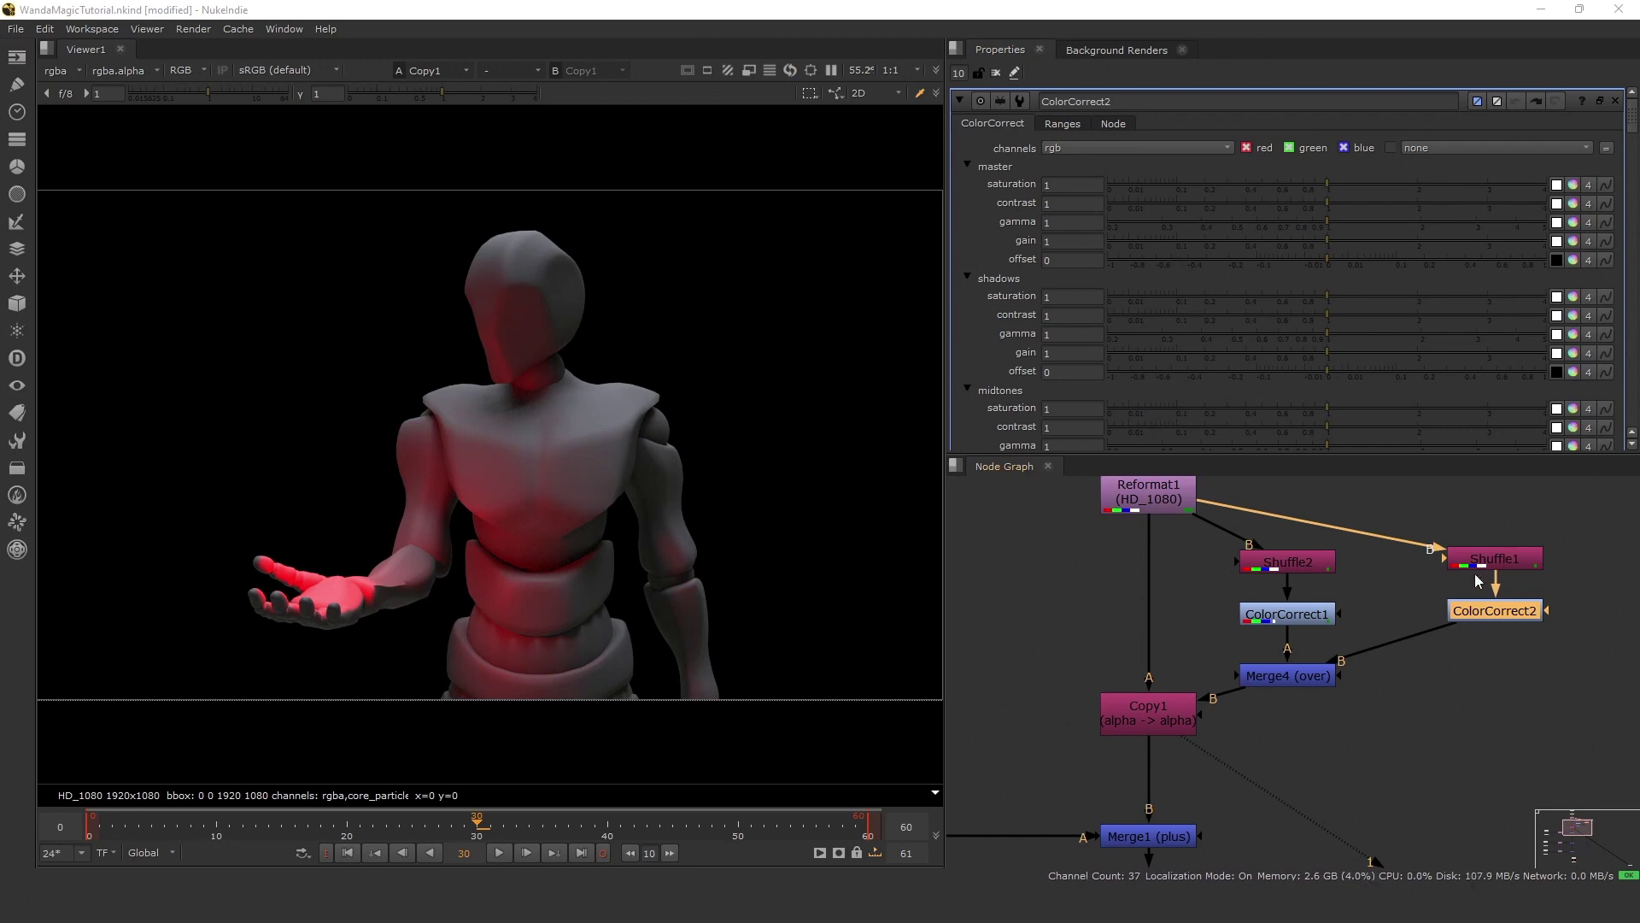
# Set the master gain of the core particles light ColorCorrect to 3.
pyautogui.moveTo(1504, 617); pyautogui.dragTo(1505, 623)
pyautogui.moveTo(1331, 240); pyautogui.dragTo(1346, 240)
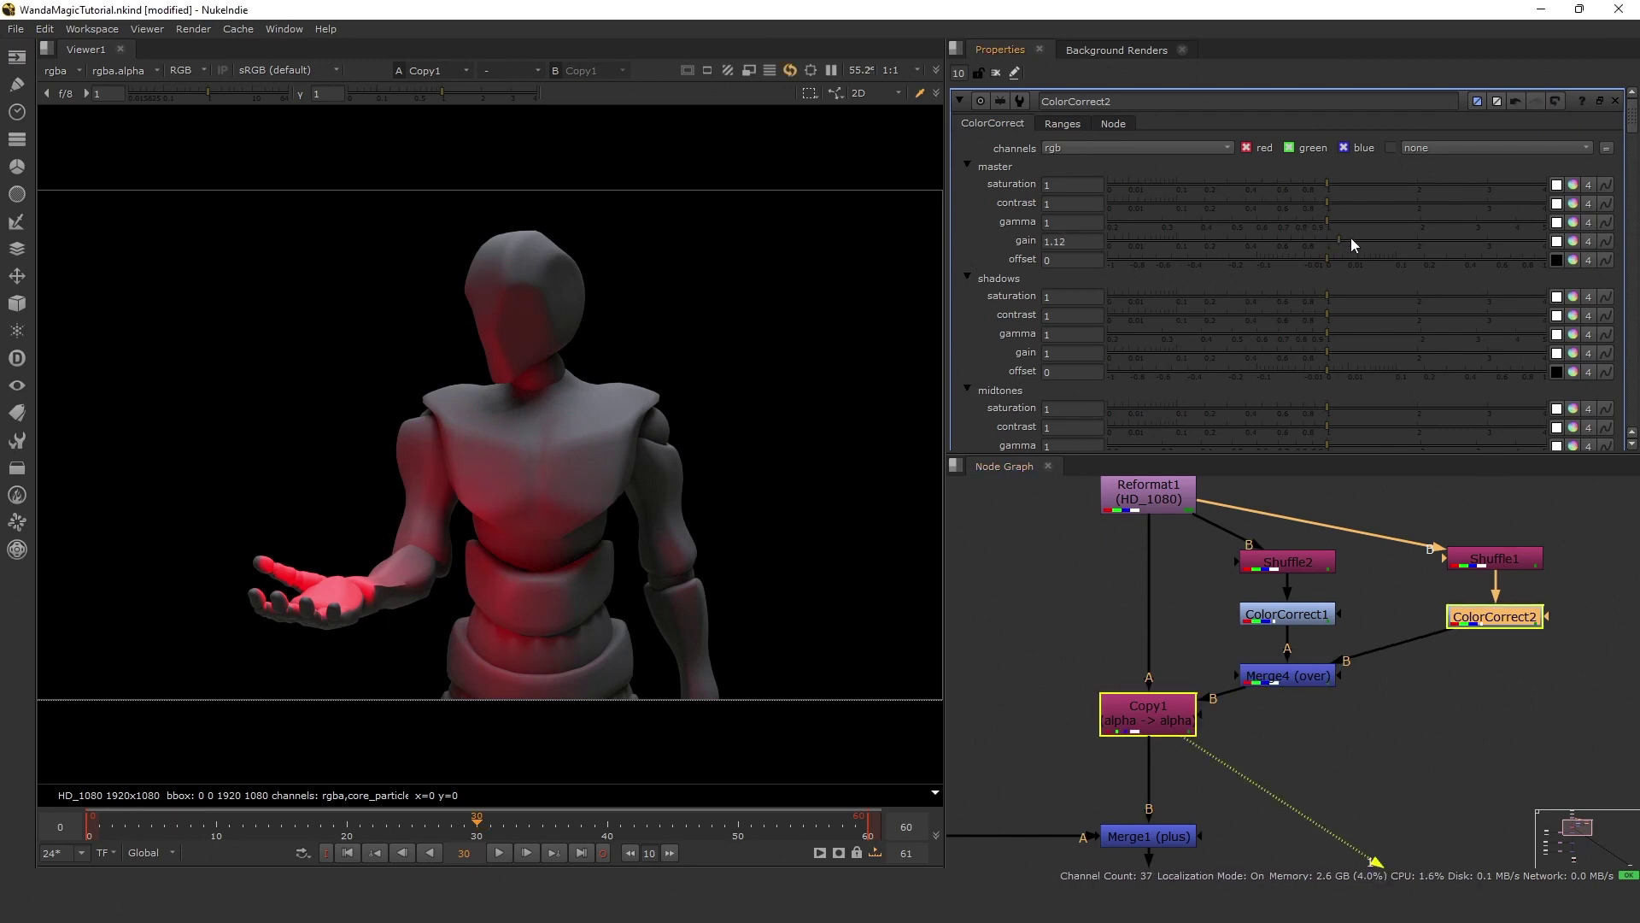
pyautogui.click(1072, 241)
pyautogui.scroll(3, 394, 566)
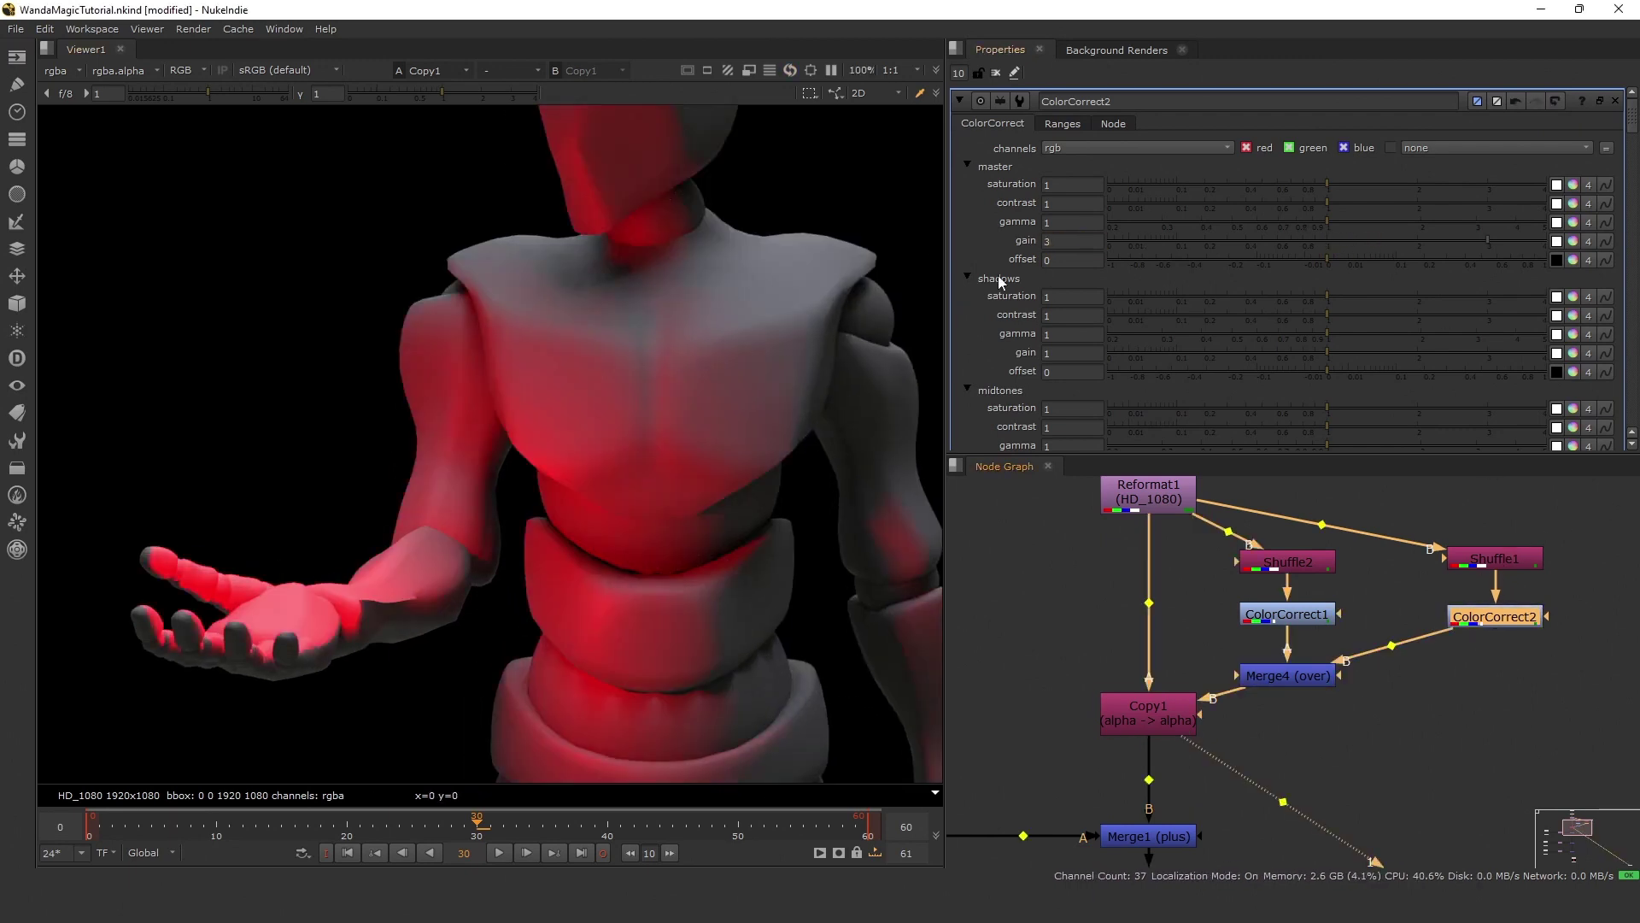
pyautogui.moveTo(1433, 609); pyautogui.dragTo(1416, 630, button='middle')
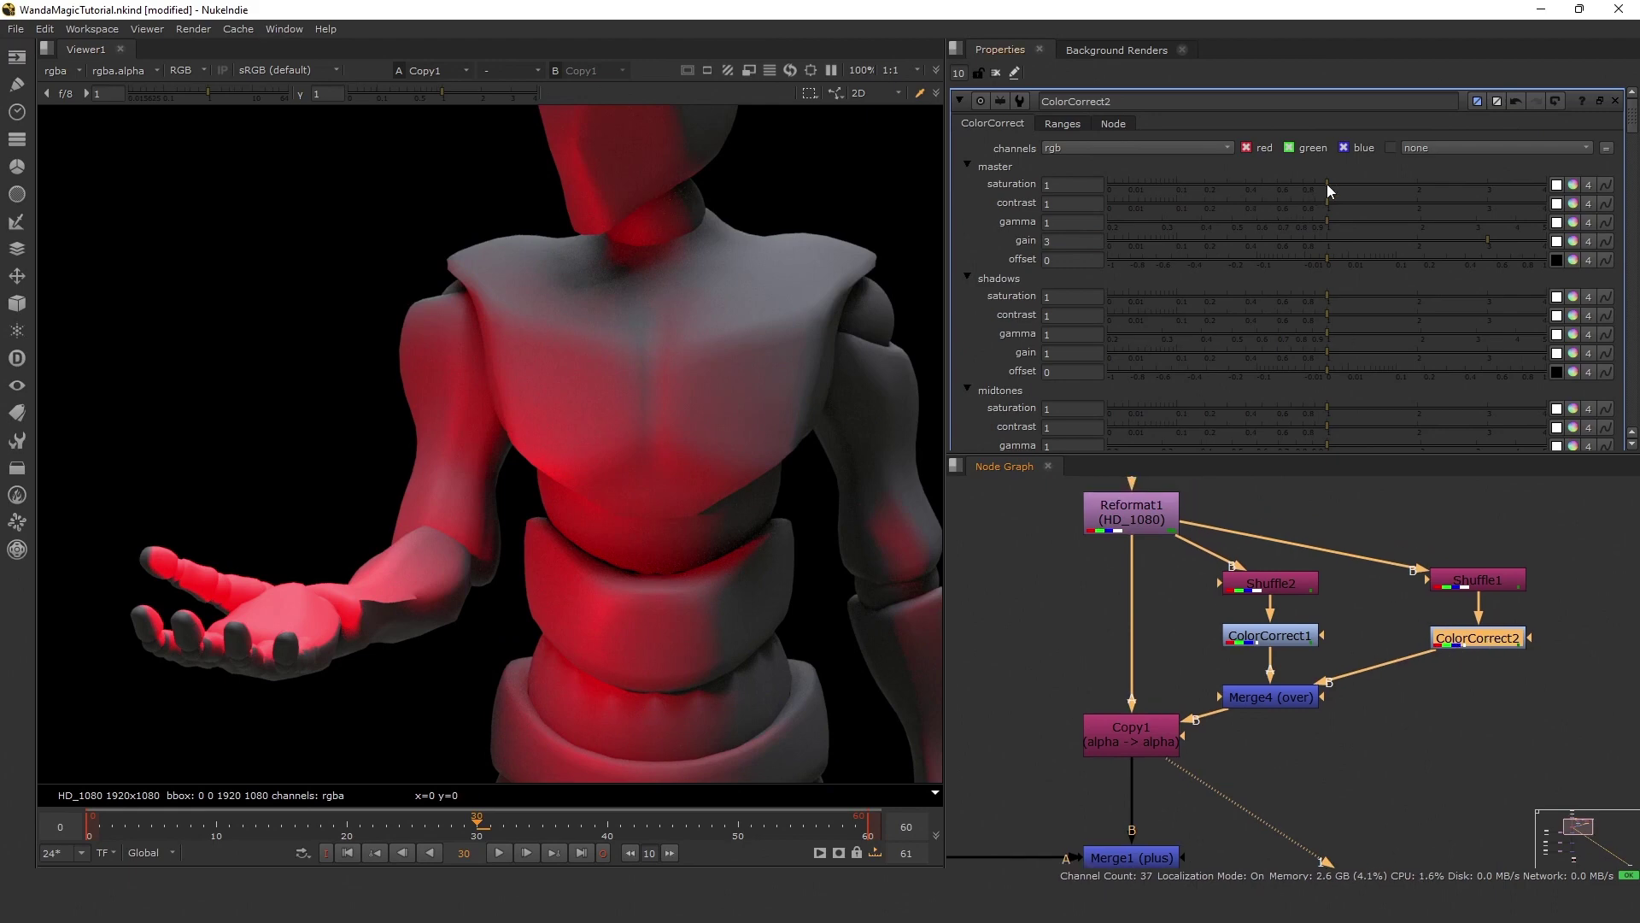
# Set the same ColorCorrect's master saturation to 0.92 and compare the image with the node off and on.
pyautogui.moveTo(1326, 183); pyautogui.dragTo(1318, 183)
pyautogui.scroll(-1, 573, 512)
pyautogui.moveTo(572, 505); pyautogui.dragTo(578, 519, button='middle')
pyautogui.press('d')
pyautogui.press('d')
# Set the hdri_all ColorCorrect's master gain to 1.15 and save the script.
pyautogui.scroll(-3, 1287, 592)
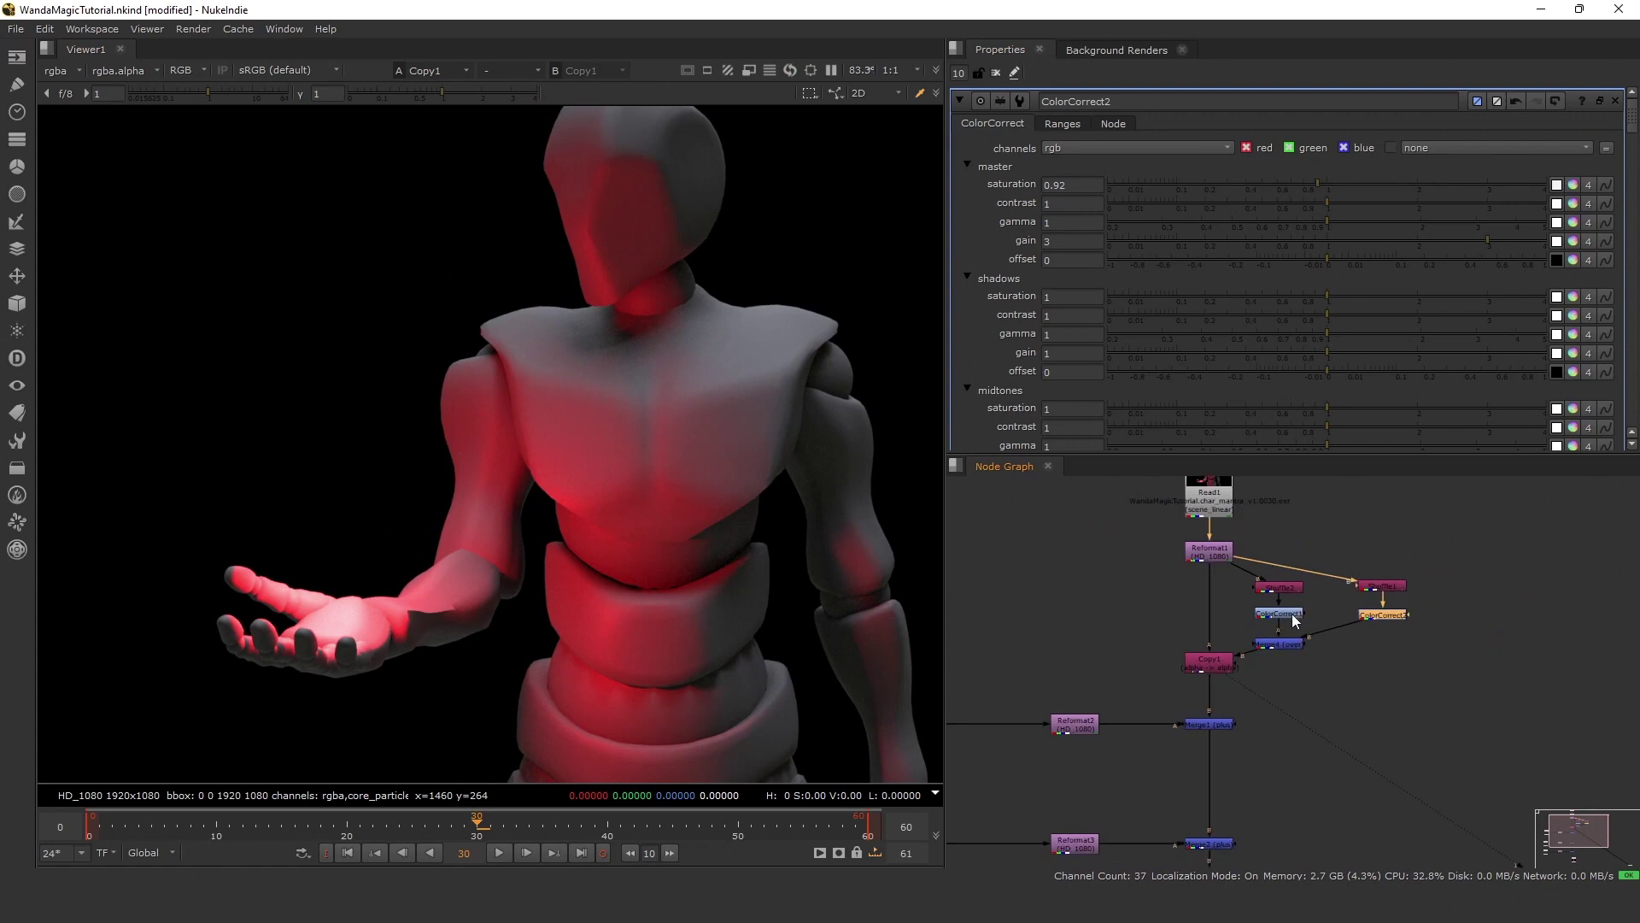
pyautogui.scroll(3, 1296, 618)
pyautogui.doubleClick(1290, 621)
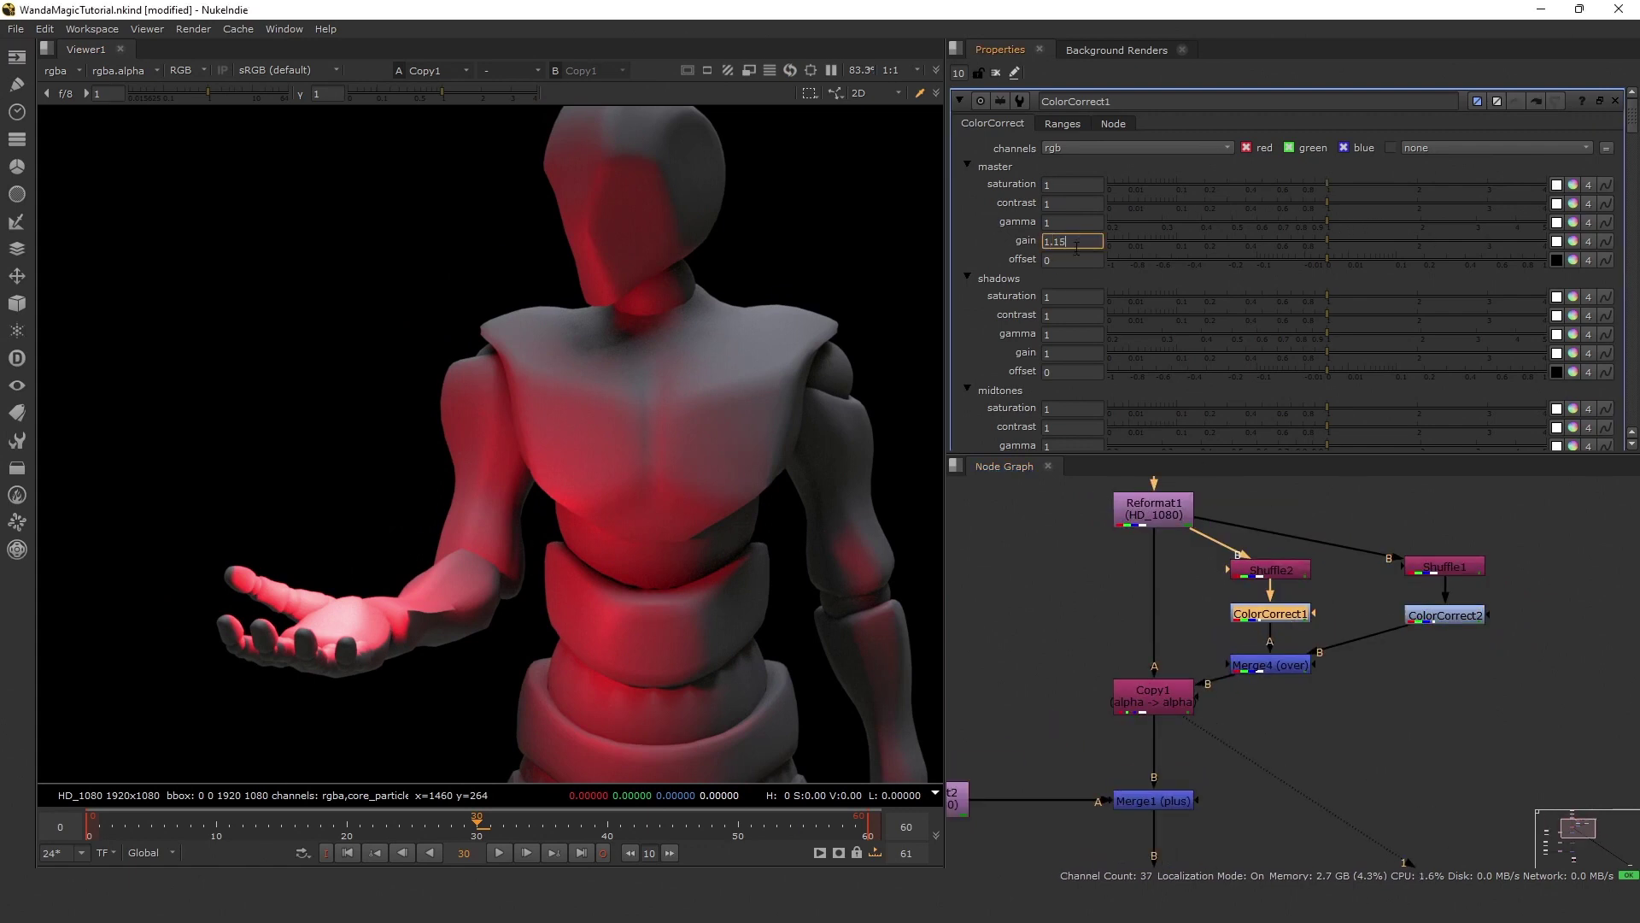
pyautogui.scroll(-2, 684, 495)
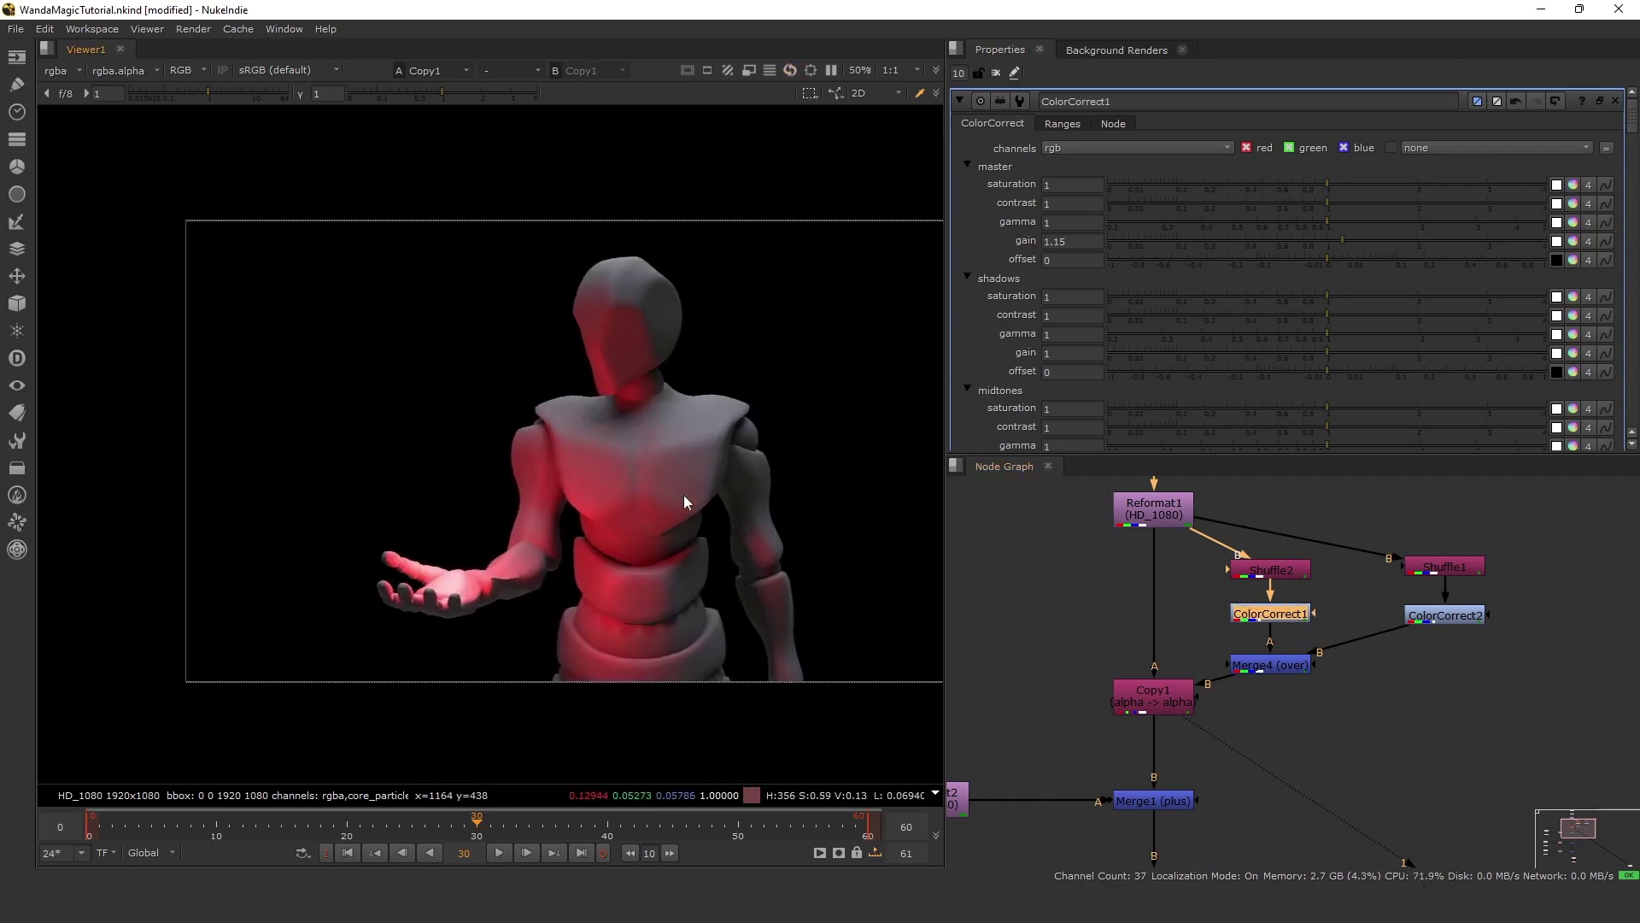
pyautogui.hotkey('ctrl', 's')
# Move the smoke's Reformat close to the smoke read node.
pyautogui.scroll(-4, 1487, 529)
pyautogui.scroll(6, 1225, 608)
pyautogui.click(1119, 592)
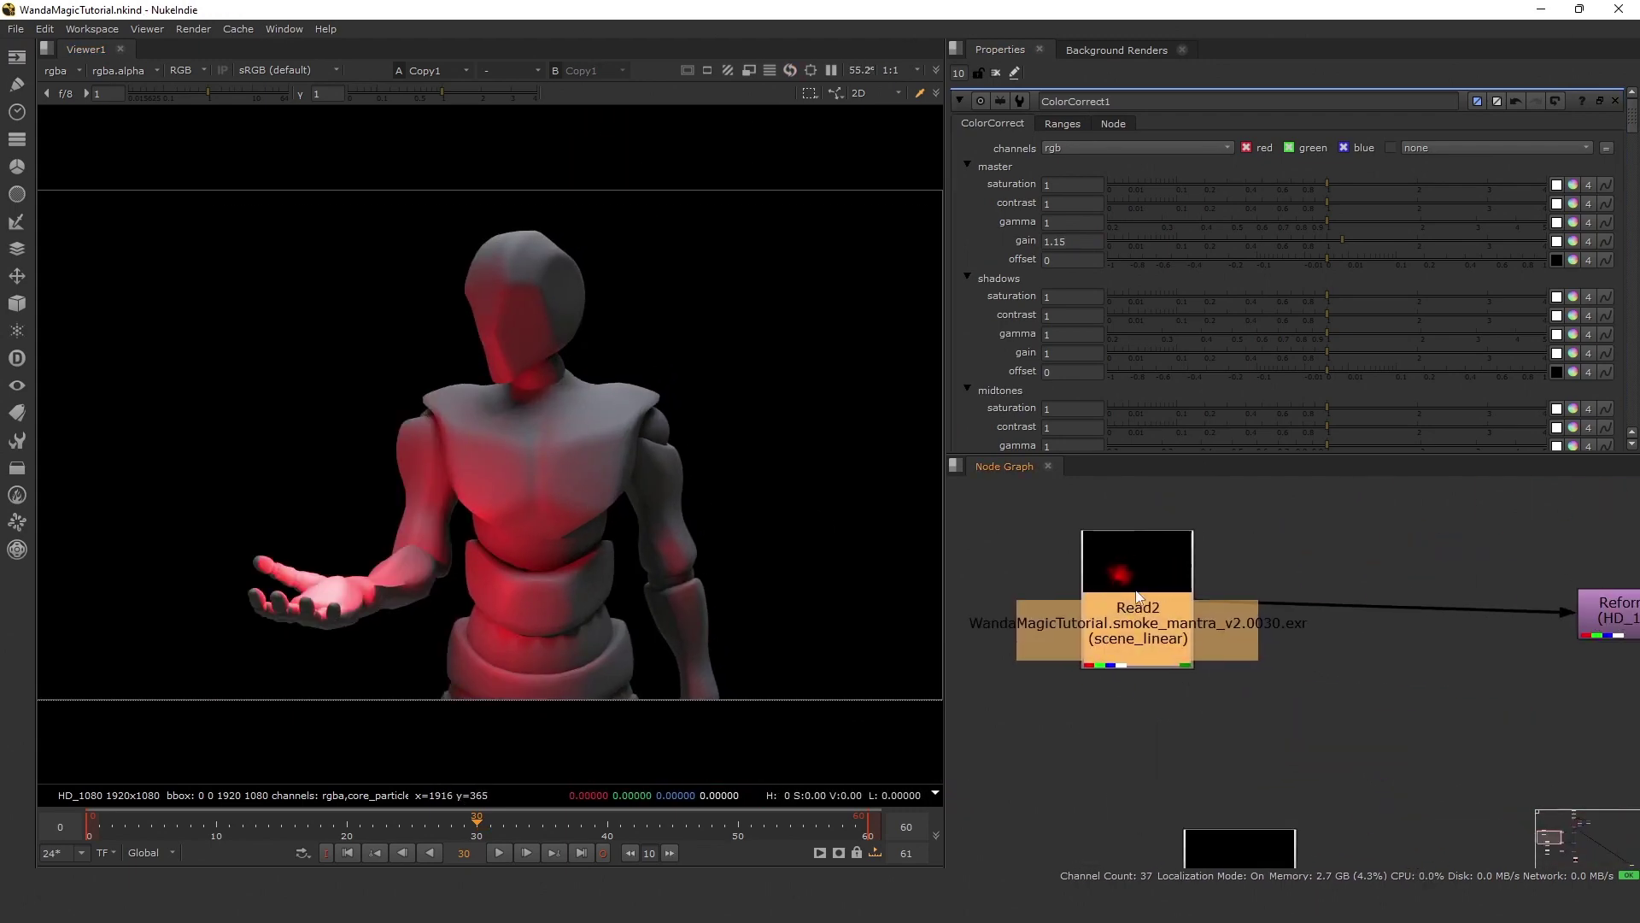
pyautogui.scroll(-2, 1389, 612)
pyautogui.moveTo(1399, 613); pyautogui.dragTo(1345, 621, button='middle')
pyautogui.moveTo(1170, 605); pyautogui.dragTo(1163, 614)
pyautogui.moveTo(1466, 624); pyautogui.dragTo(1285, 625)
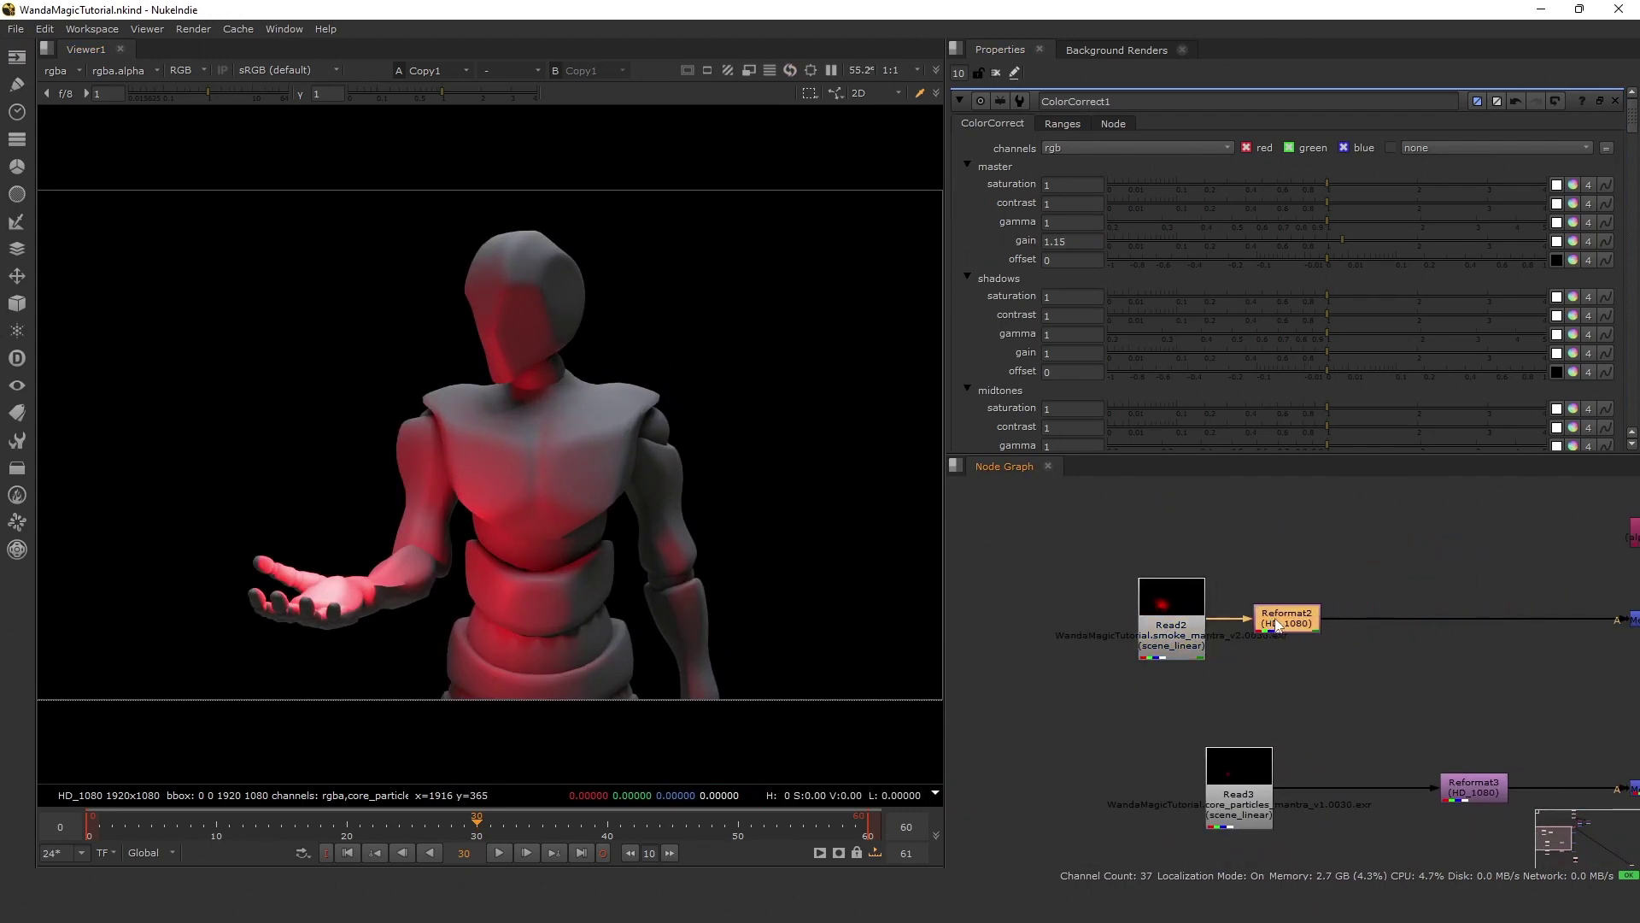
# Select the core and string particle branches with their merges and move them down, away from the smoke branch.
pyautogui.scroll(-3, 1333, 632)
pyautogui.moveTo(1563, 760); pyautogui.dragTo(1398, 615, button='middle')
pyautogui.moveTo(1456, 537); pyautogui.dragTo(949, 860)
pyautogui.scroll(-1, 1383, 581)
pyautogui.moveTo(1383, 581); pyautogui.dragTo(1392, 655, button='middle')
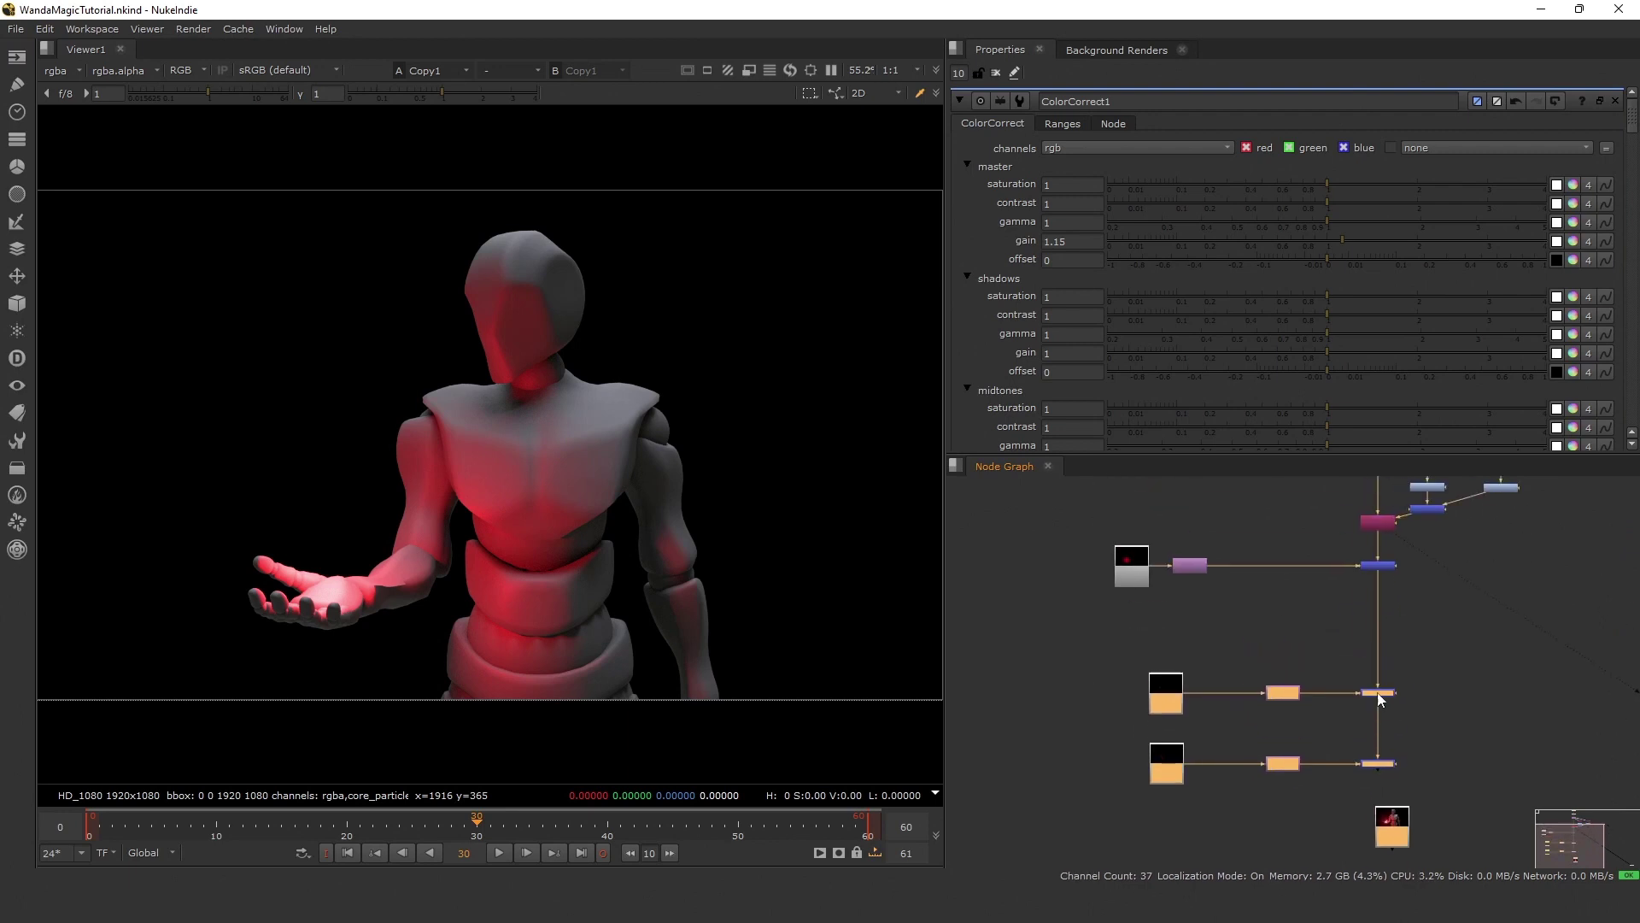
# Branch a Shuffle node off the smoke's Reformat and view it.
pyautogui.scroll(4, 1277, 592)
pyautogui.press('Tab')
pyautogui.write('shu')
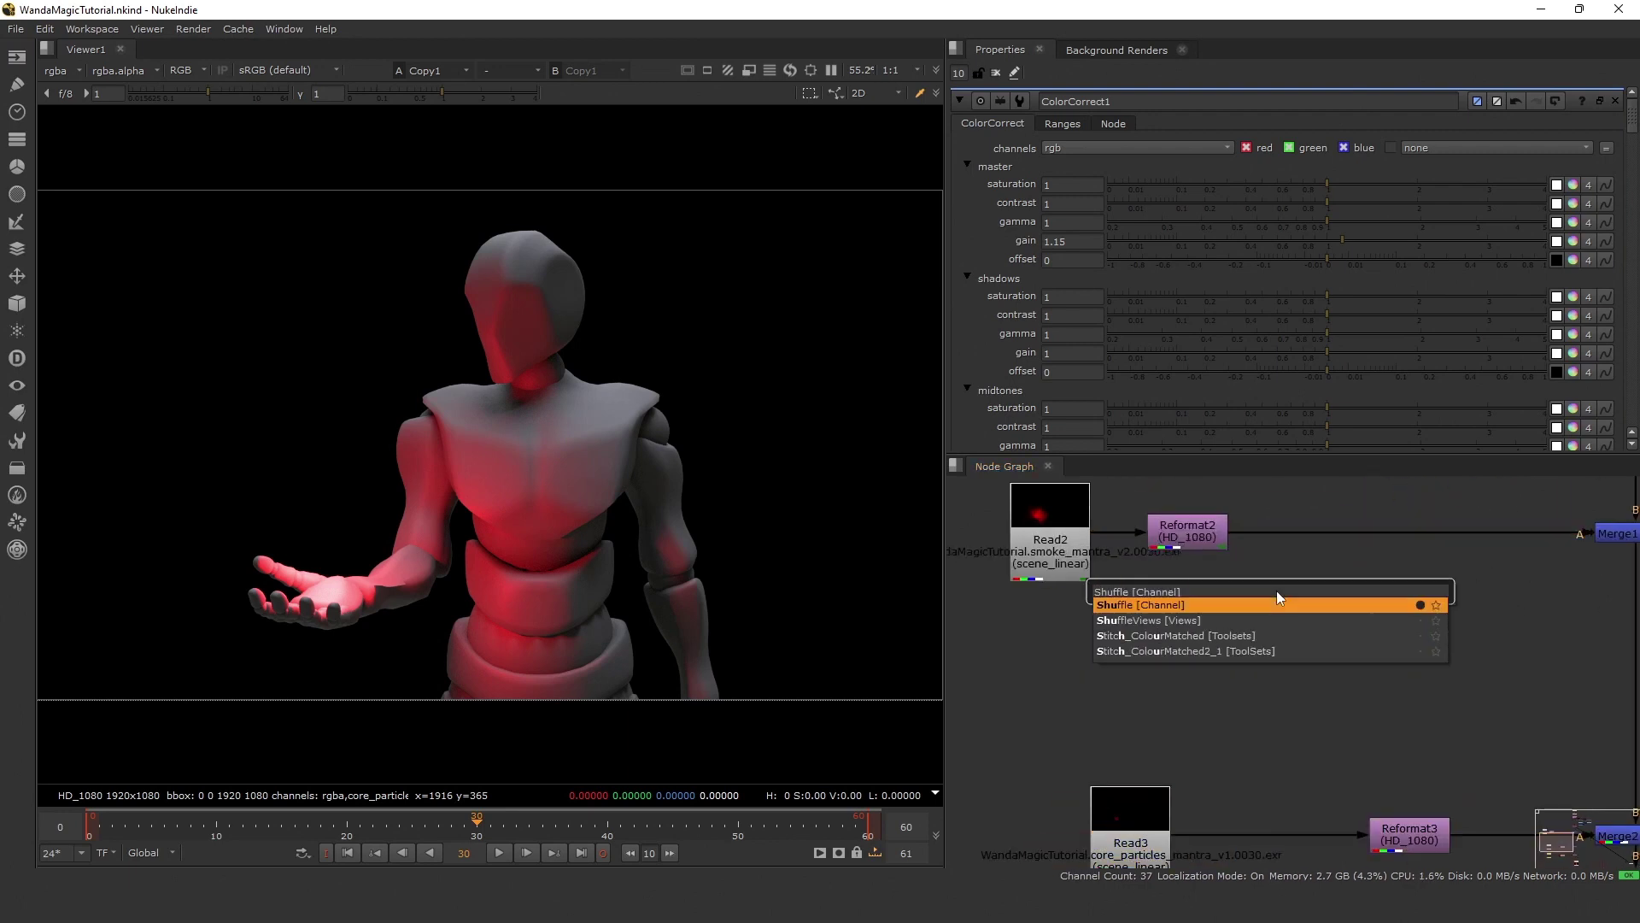
pyautogui.press('Return')
pyautogui.click(1255, 558)
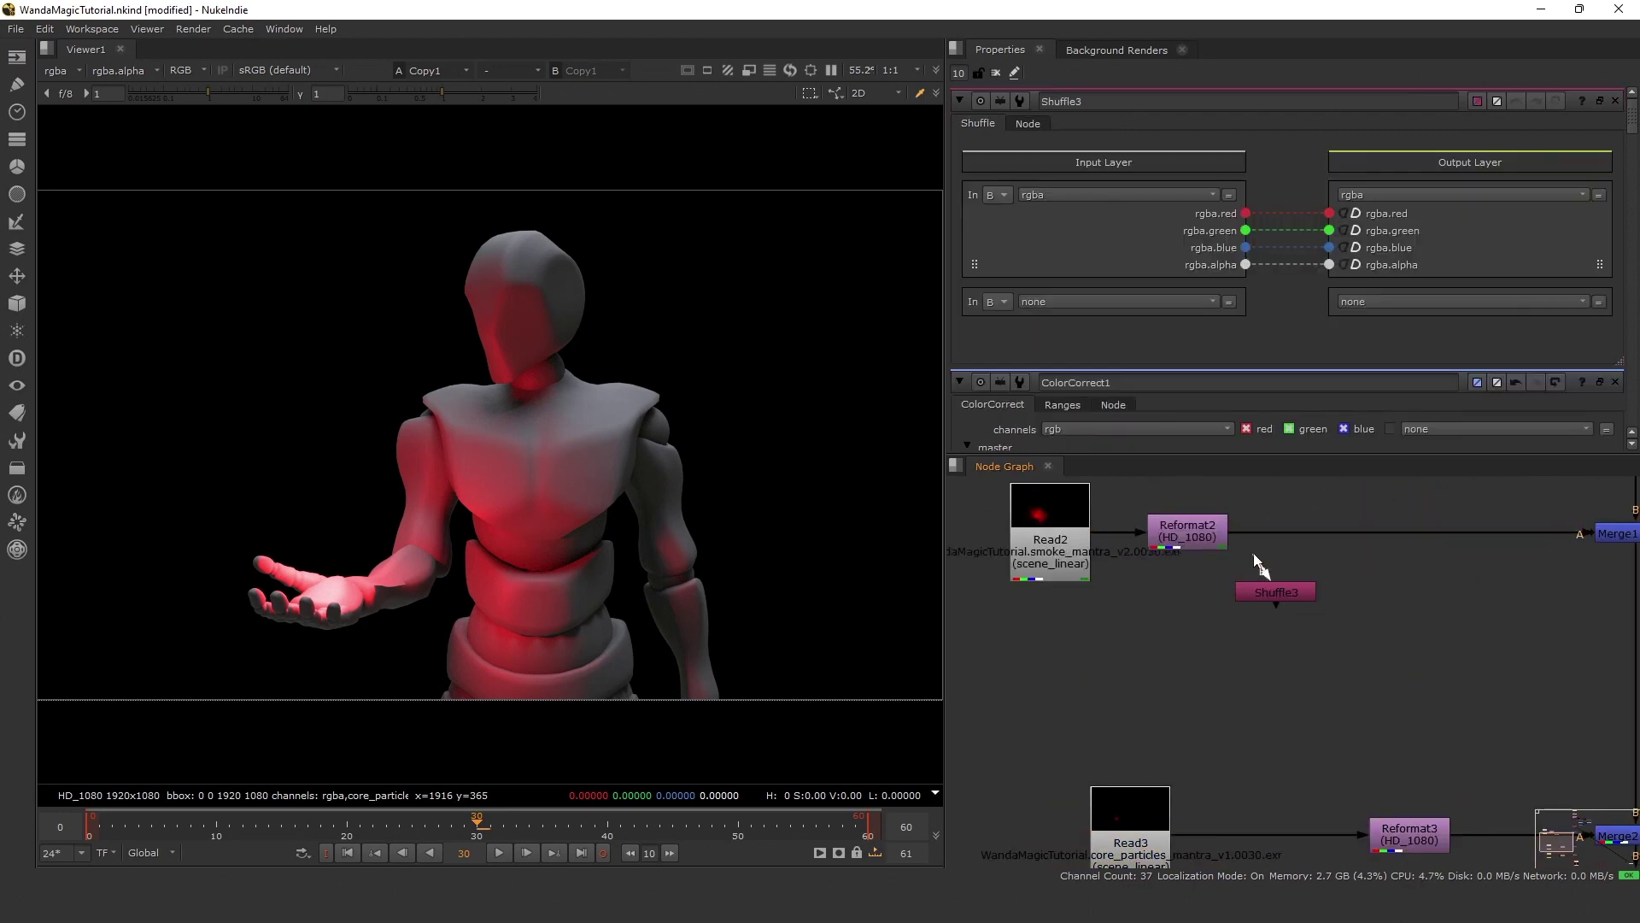
pyautogui.click(1273, 593)
pyautogui.press('1')
# Set the smoke Shuffle's input layer to core_geolight_smoke_all.
pyautogui.click(1046, 193)
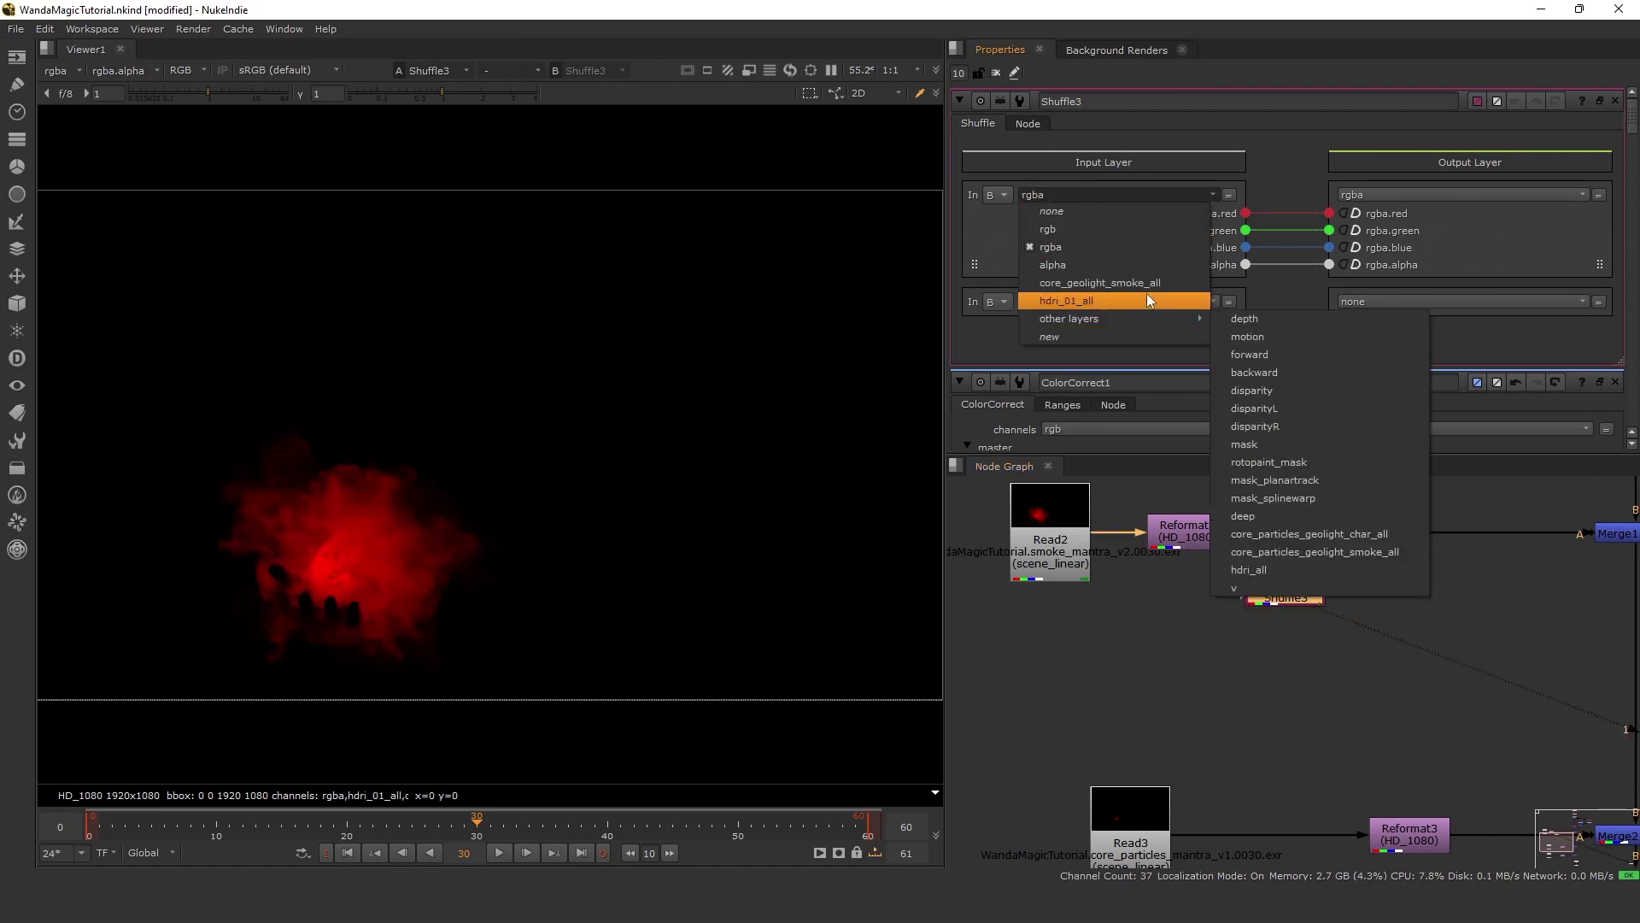
pyautogui.click(1139, 283)
pyautogui.scroll(3, 1269, 593)
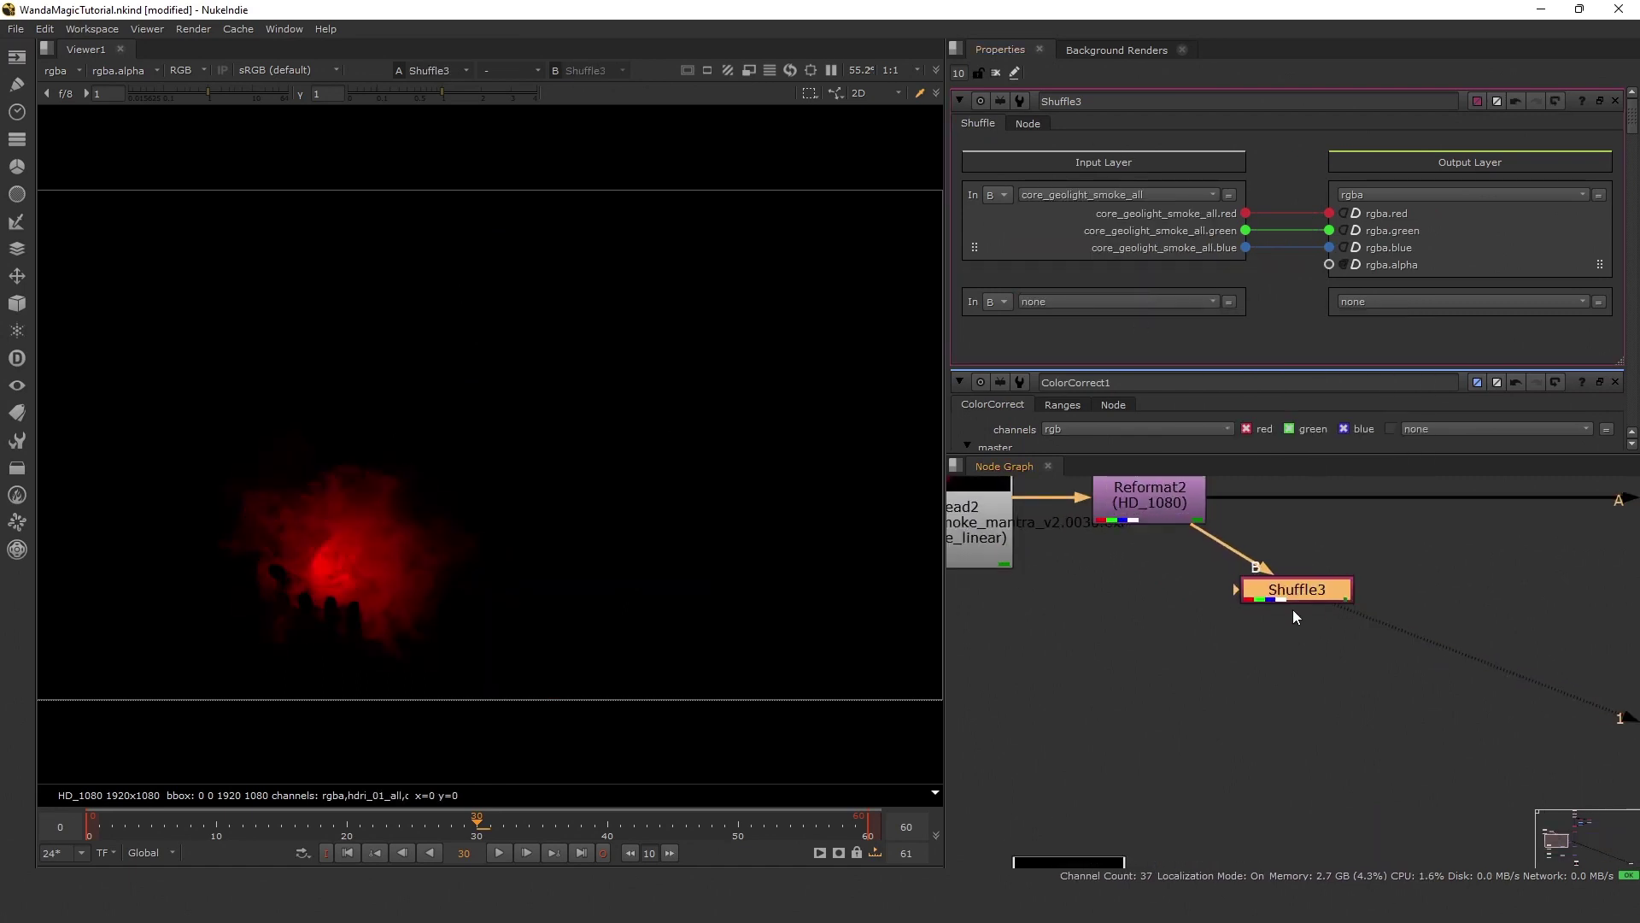
# Duplicate the smoke Shuffle below the first and route both inputs from the Reformat through aligned Dots.
pyautogui.click(1234, 555)
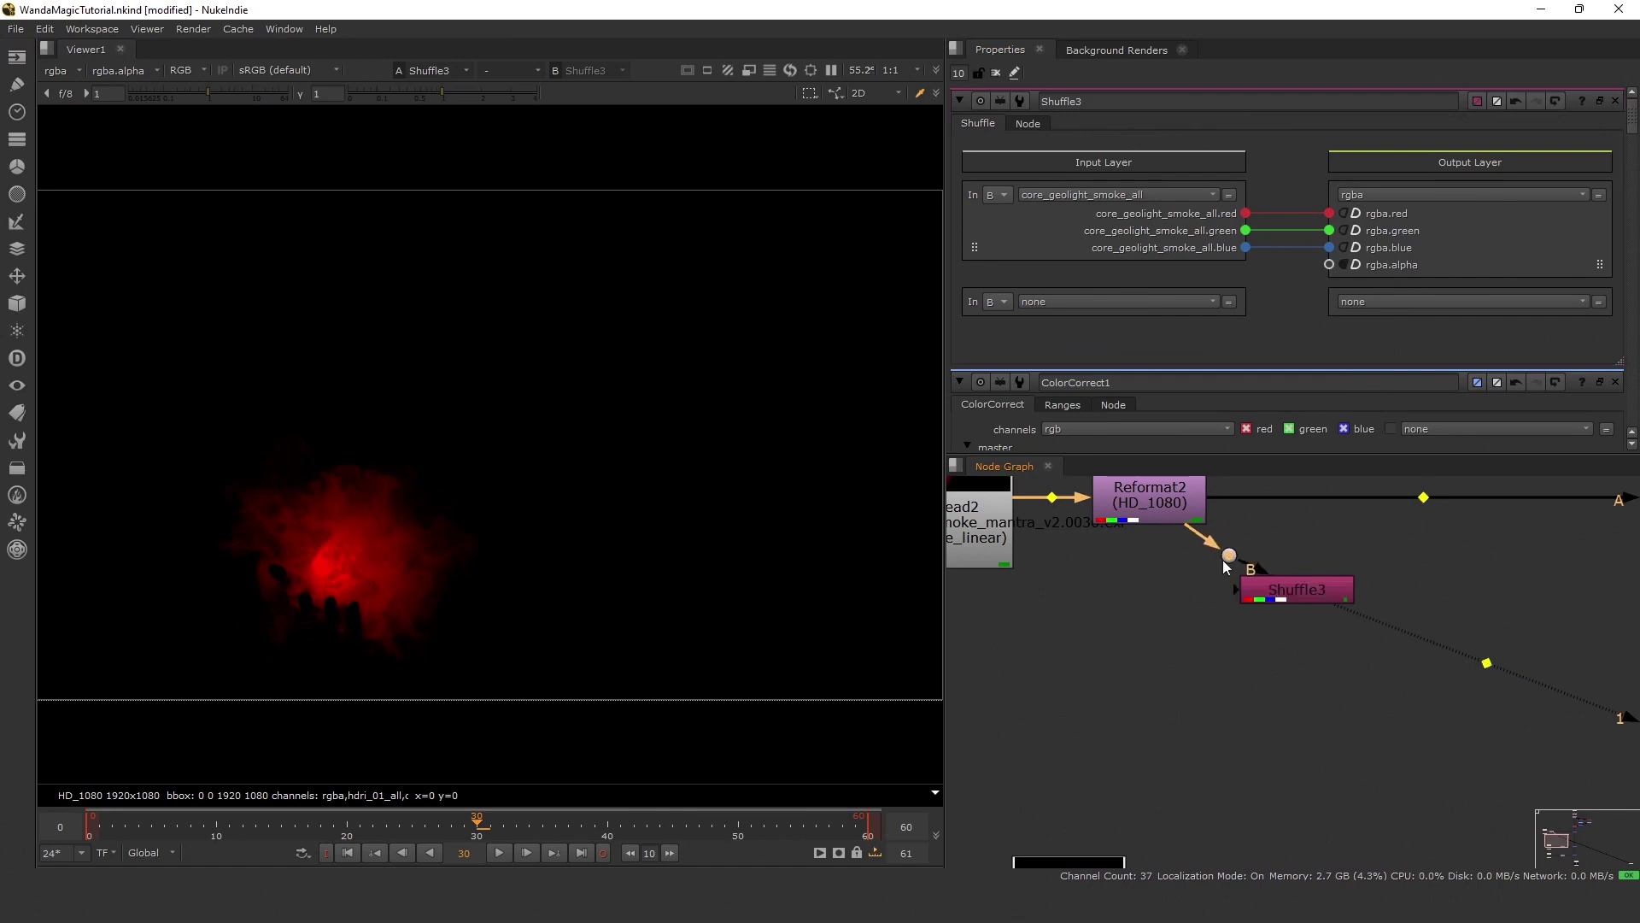
pyautogui.click(1291, 598)
pyautogui.hotkey('ctrl', 'c')
pyautogui.click(1304, 675)
pyautogui.hotkey('ctrl', 'v')
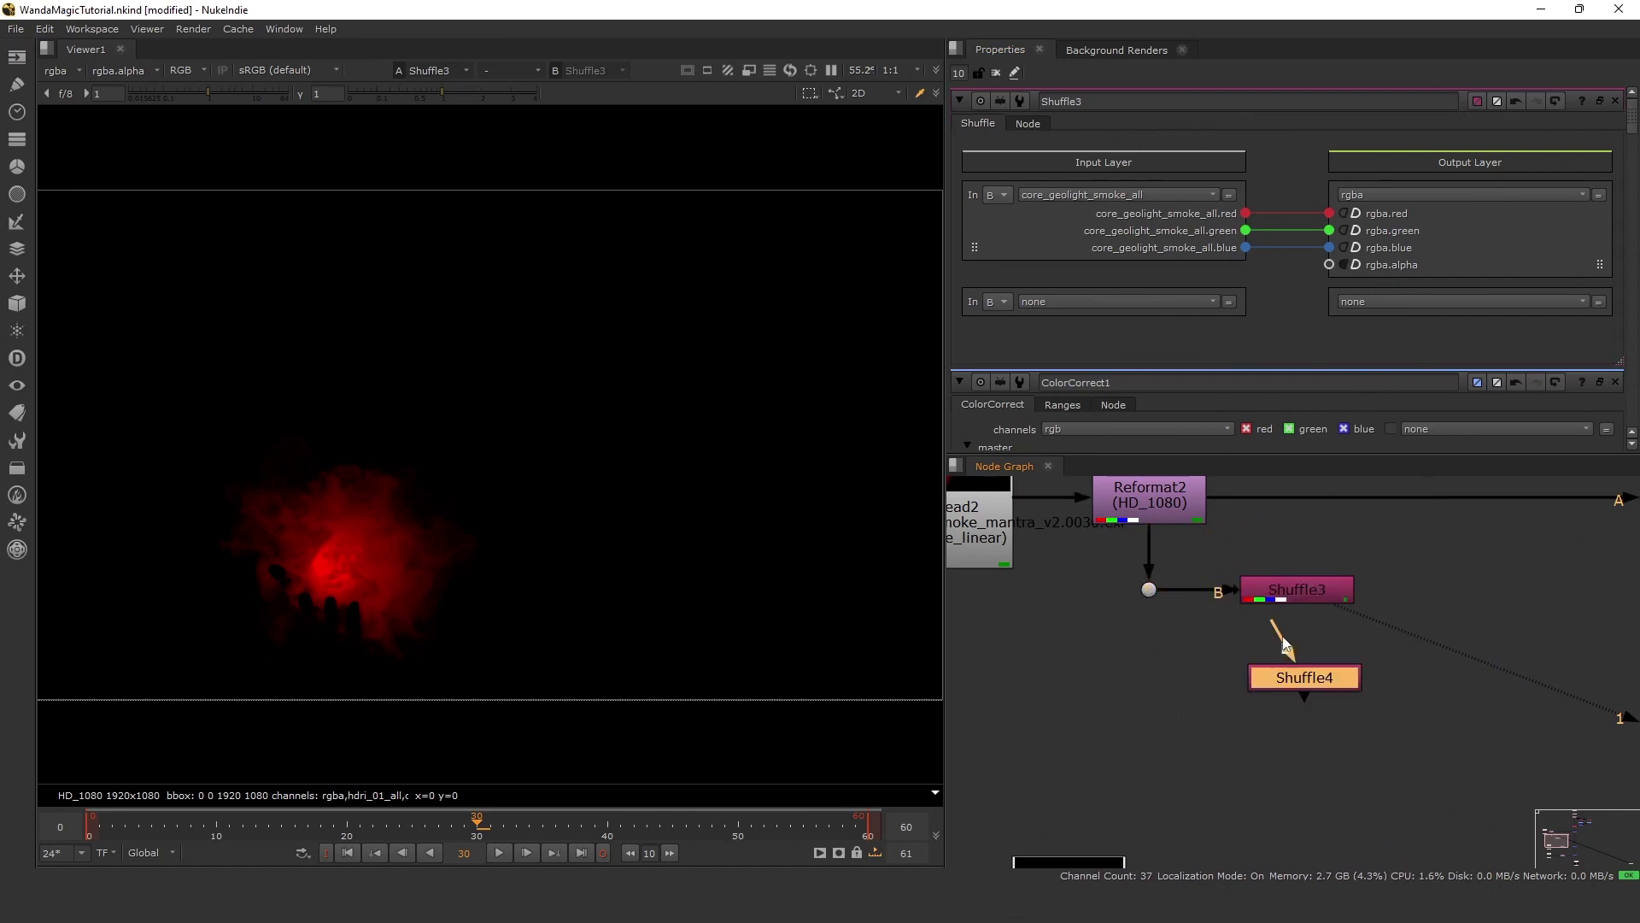
pyautogui.keyDown('ctrl'); pyautogui.moveTo(1216, 629); pyautogui.dragTo(1149, 677); pyautogui.keyUp('ctrl')
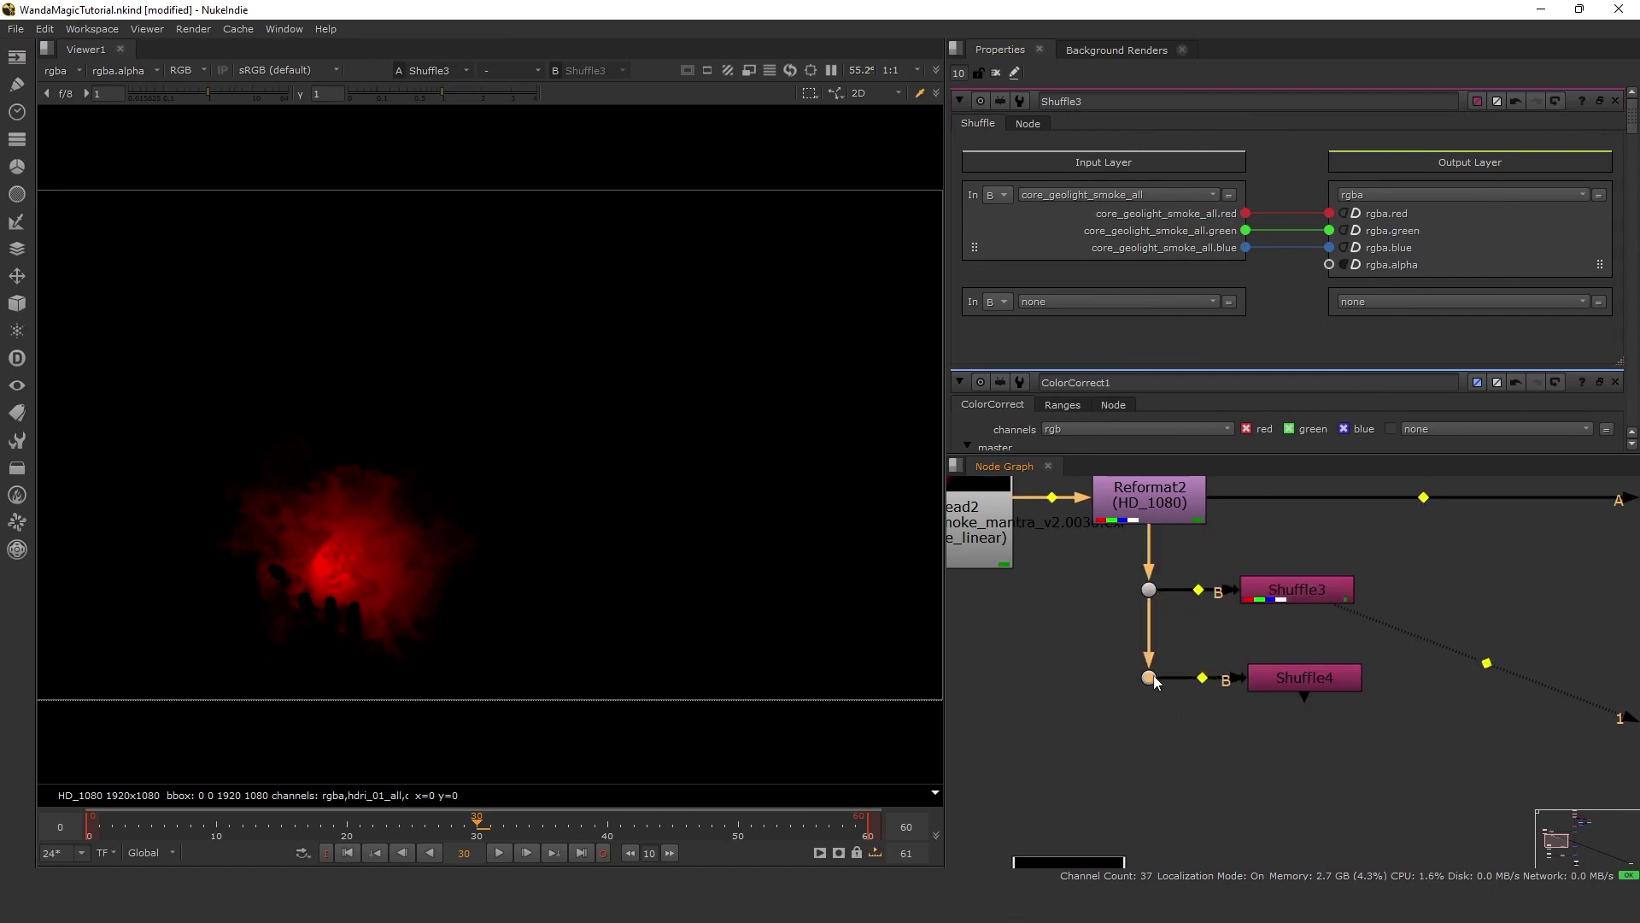
# View the duplicated smoke Shuffle and set its input layer to hdri_01_all.
pyautogui.doubleClick(1289, 686)
pyautogui.press('1')
pyautogui.click(1054, 193)
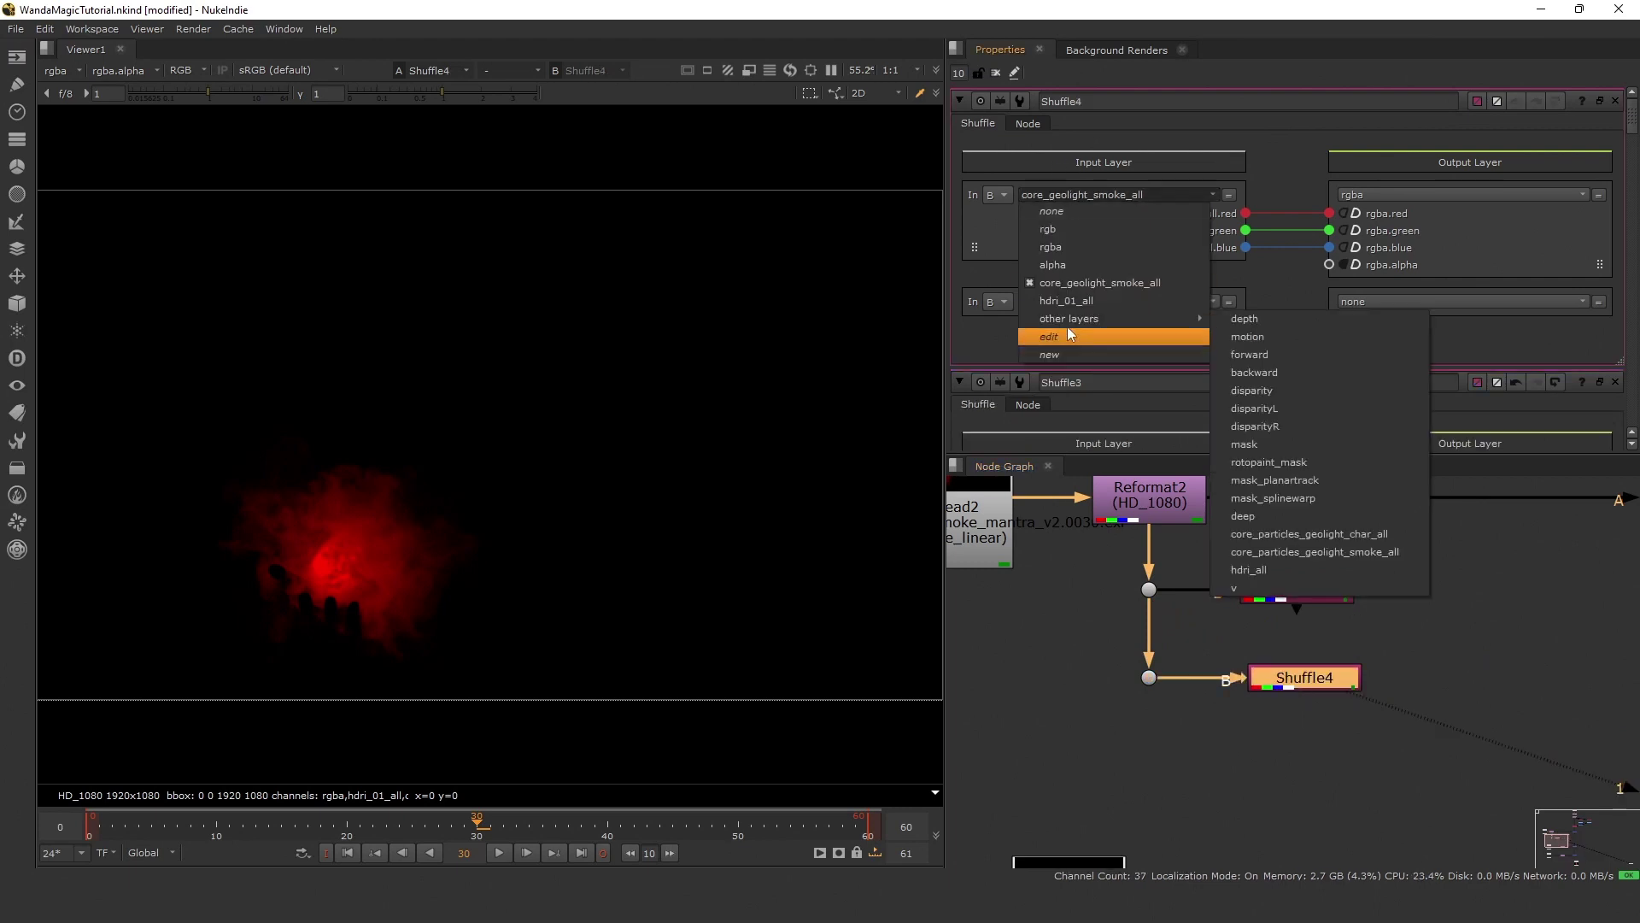
pyautogui.click(1085, 349)
pyautogui.scroll(-5, 1340, 598)
pyautogui.moveTo(1341, 658); pyautogui.dragTo(1293, 660, button='middle')
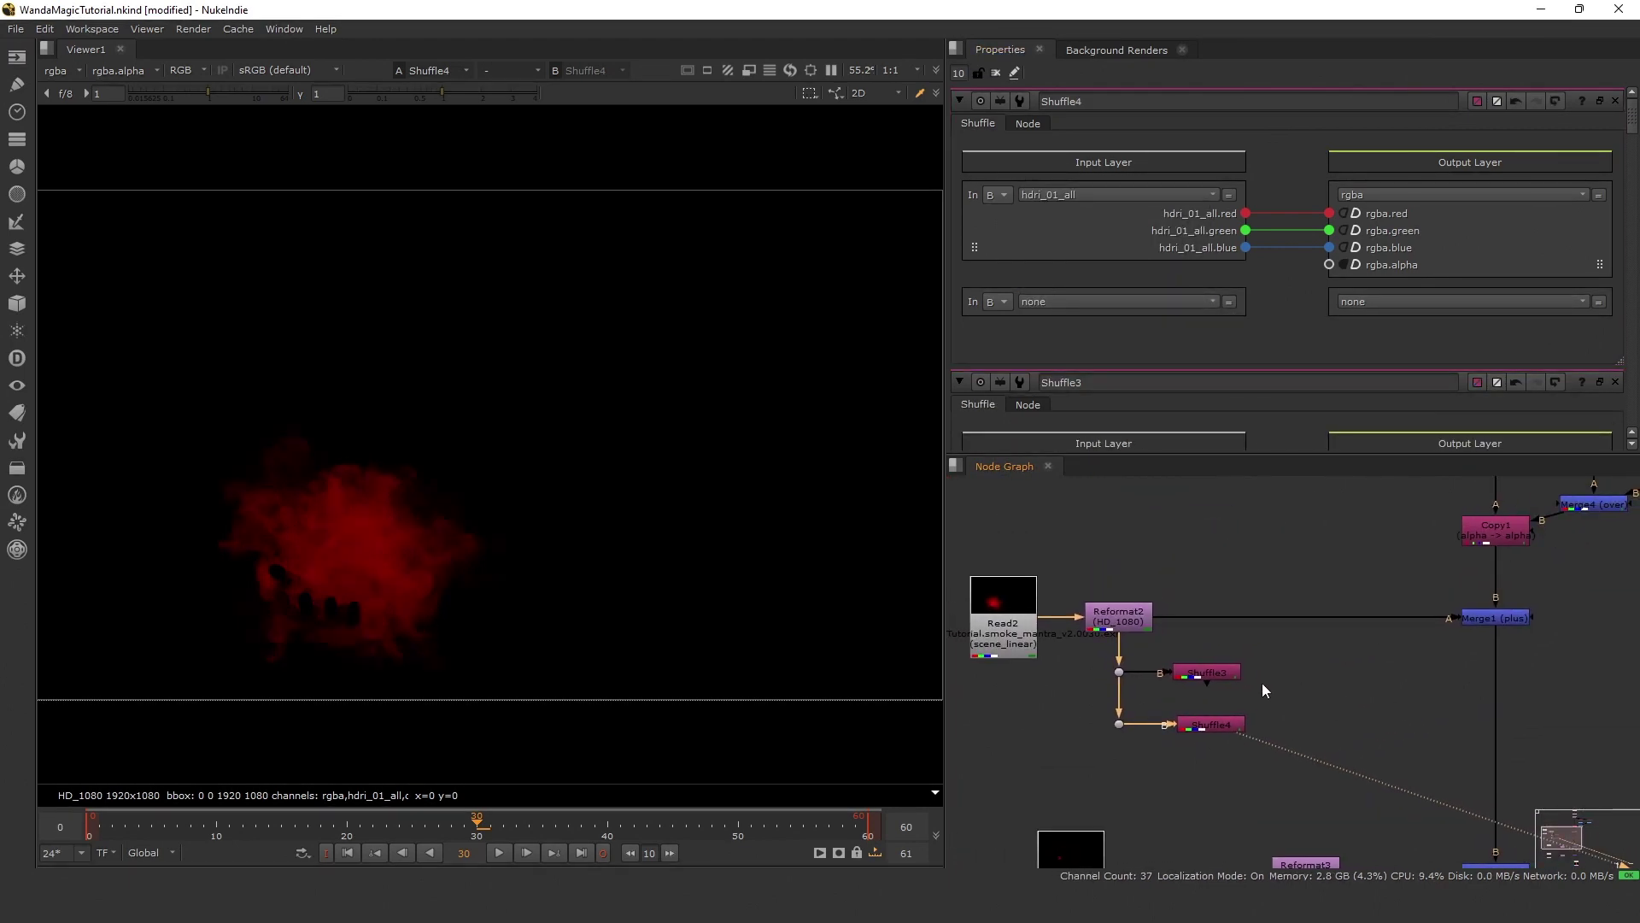
# Add a ColorCorrect after each smoke Shuffle and move the whole smoke branch farther from the main merge column.
pyautogui.press('c')
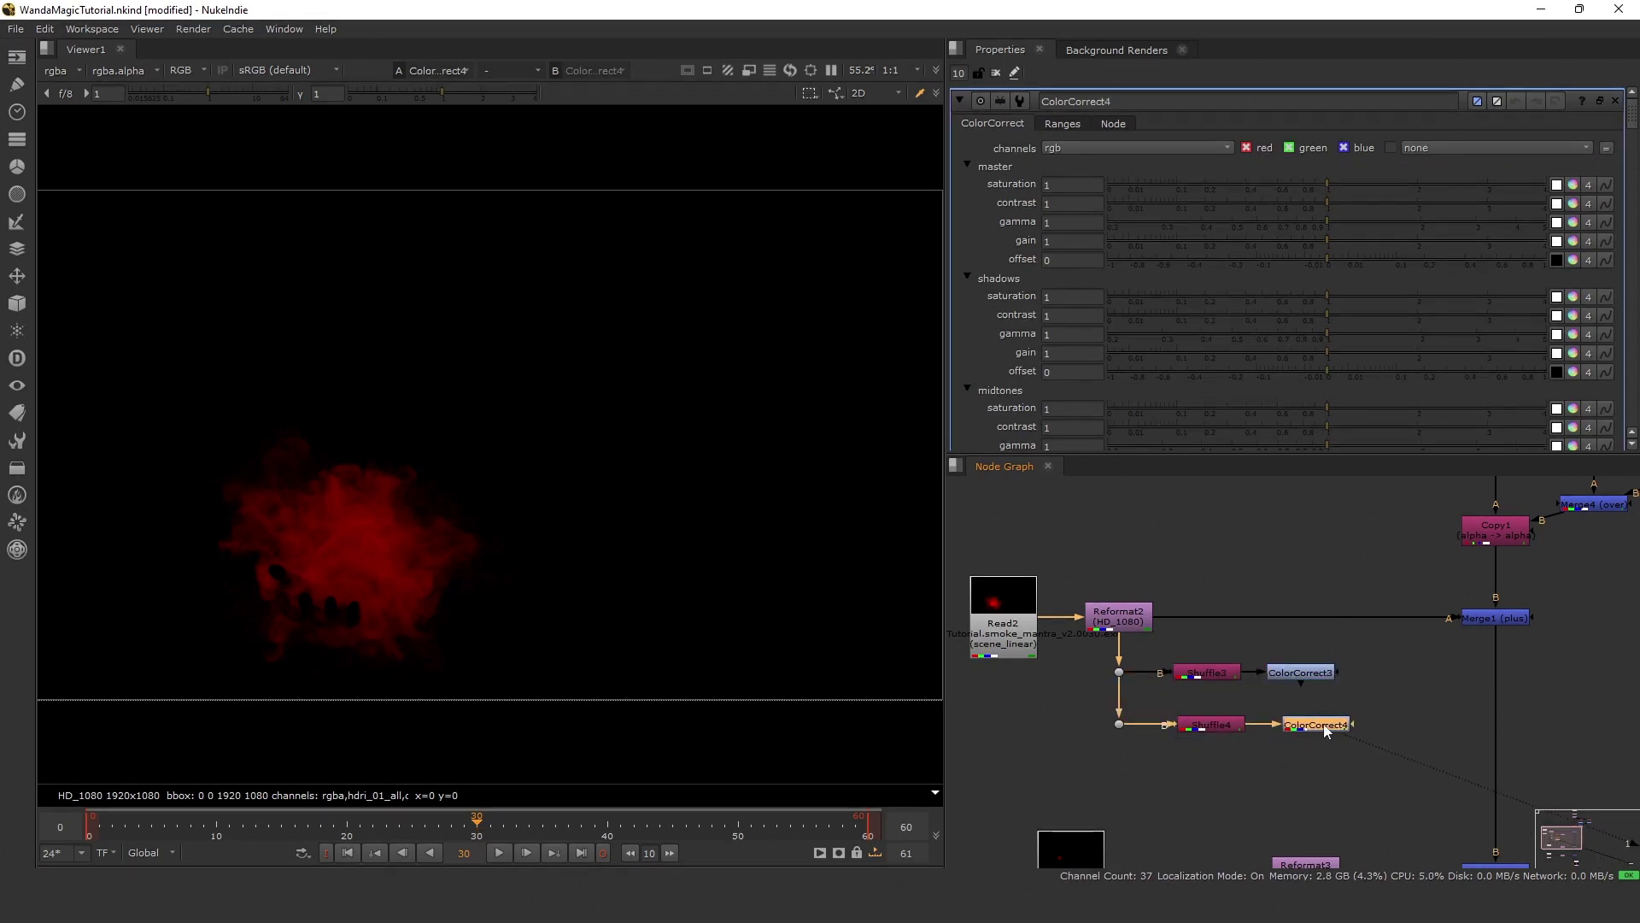
pyautogui.scroll(-2, 1162, 575)
pyautogui.moveTo(1120, 542); pyautogui.dragTo(1530, 755)
pyautogui.moveTo(1300, 637); pyautogui.dragTo(1203, 636)
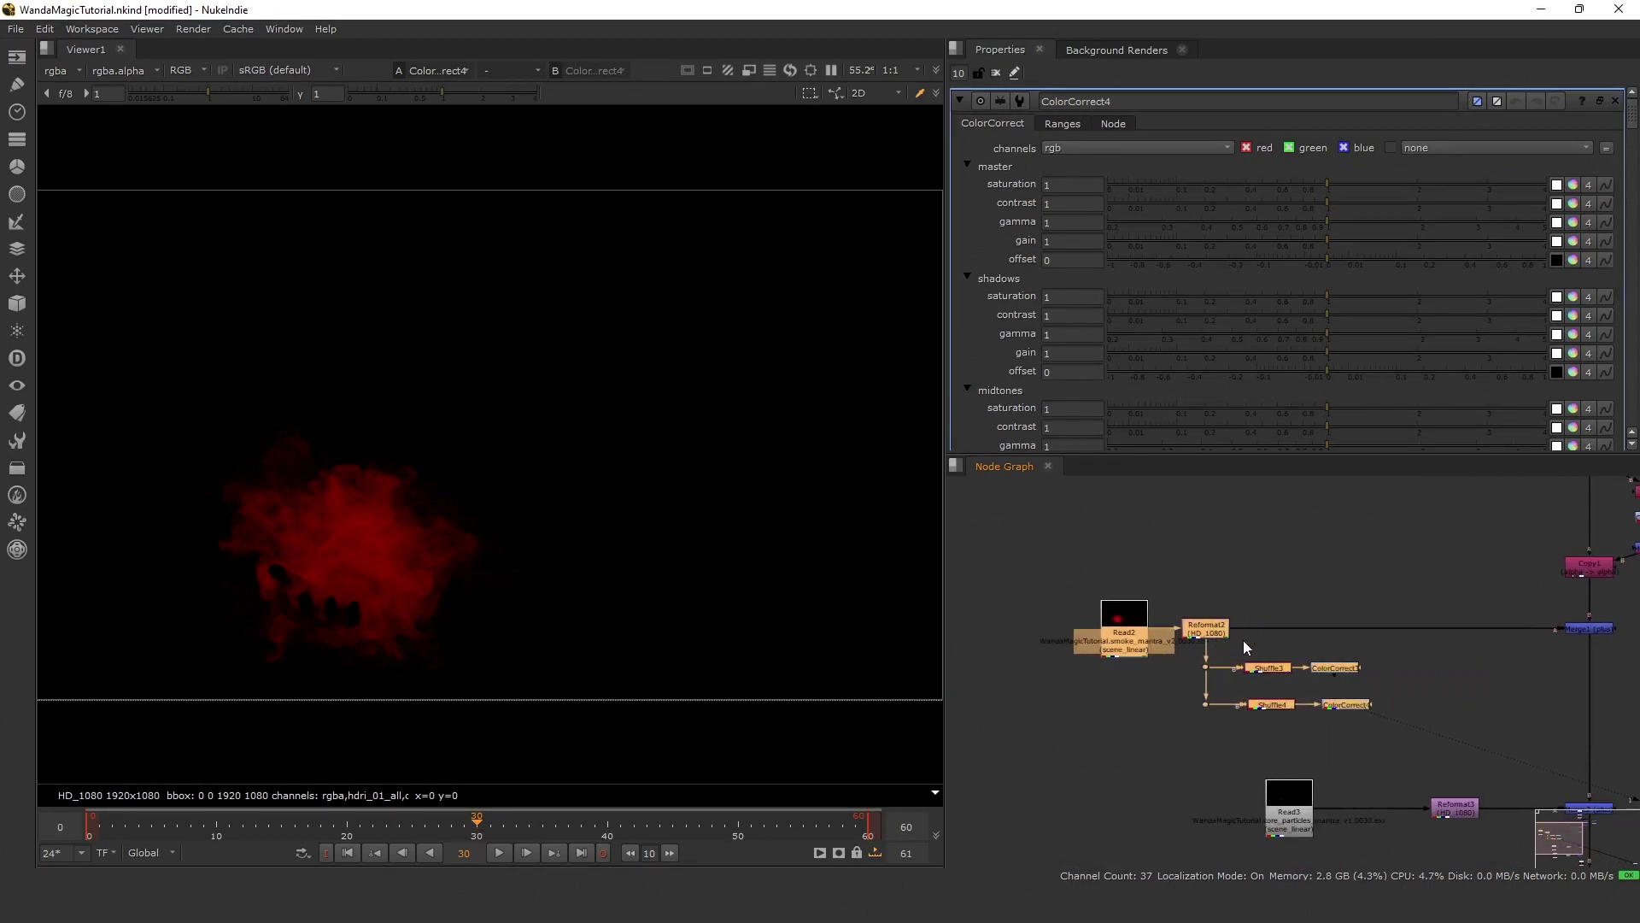
pyautogui.scroll(3, 1459, 691)
# Combine the two smoke ColorCorrect nodes with a Merge set to plus.
pyautogui.click(1401, 684)
pyautogui.press('m')
pyautogui.moveTo(1307, 726); pyautogui.dragTo(1421, 651)
pyautogui.click(1057, 152)
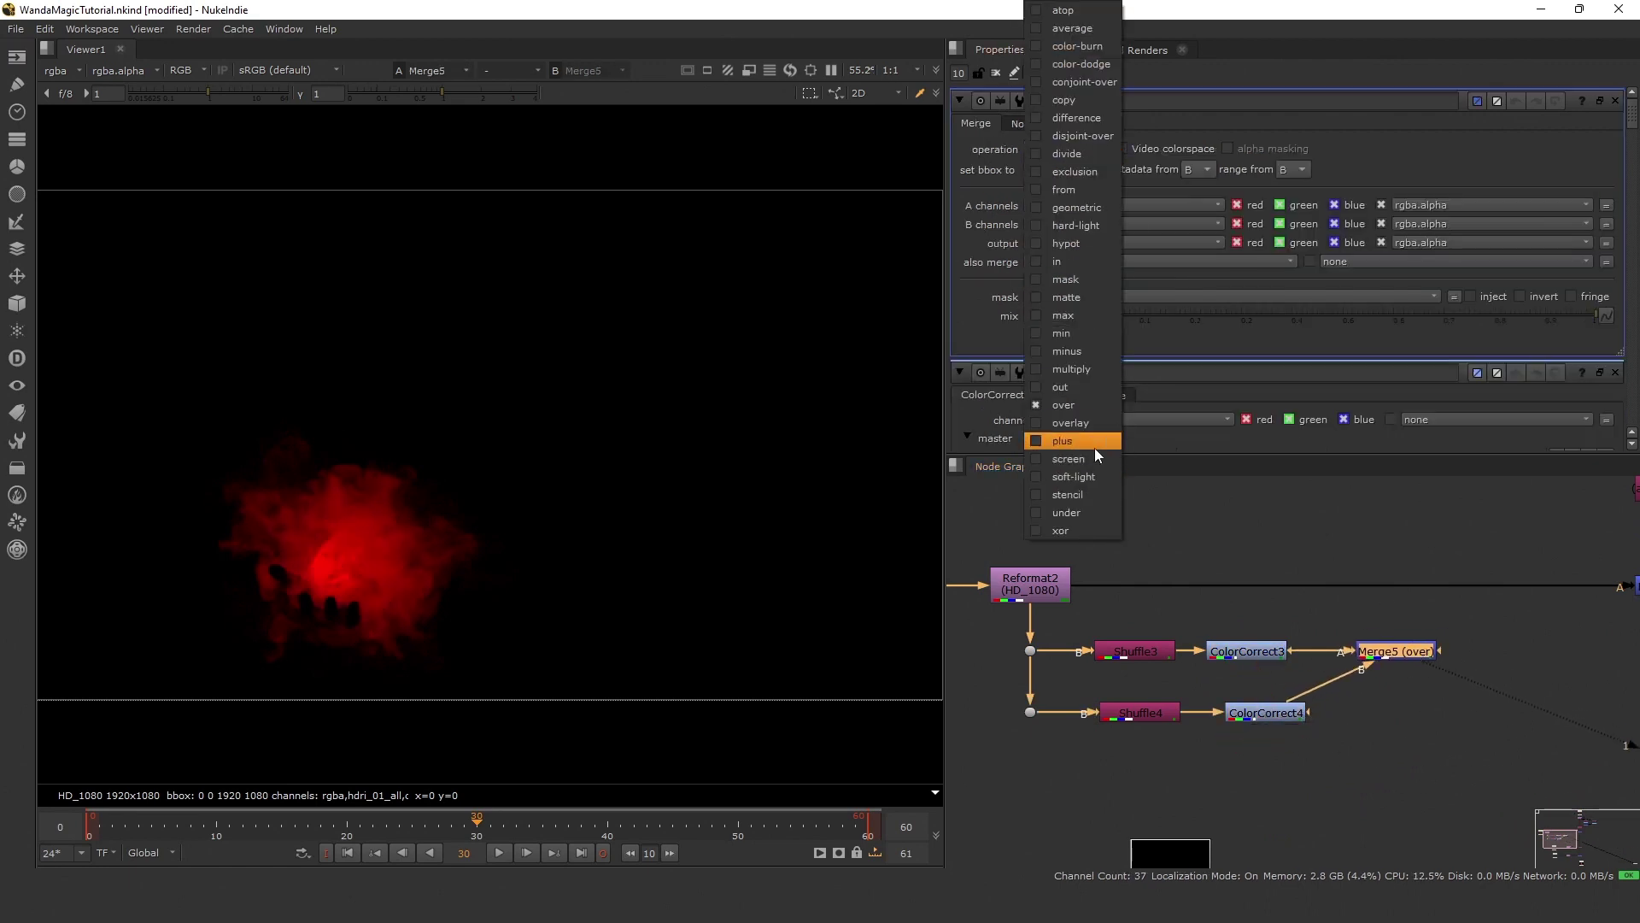
pyautogui.click(1094, 444)
# View the Merge joining the character's two light passes and set its operation to plus.
pyautogui.moveTo(1333, 602); pyautogui.dragTo(1267, 631, button='middle')
pyautogui.click(1345, 538)
pyautogui.scroll(-2, 1344, 540)
pyautogui.moveTo(1521, 521); pyautogui.dragTo(1094, 651, button='middle')
pyautogui.scroll(3, 1213, 609)
pyautogui.doubleClick(1207, 659)
pyautogui.scroll(-3, 1300, 655)
pyautogui.scroll(3, 1309, 650)
pyautogui.press('1')
pyautogui.click(1075, 150)
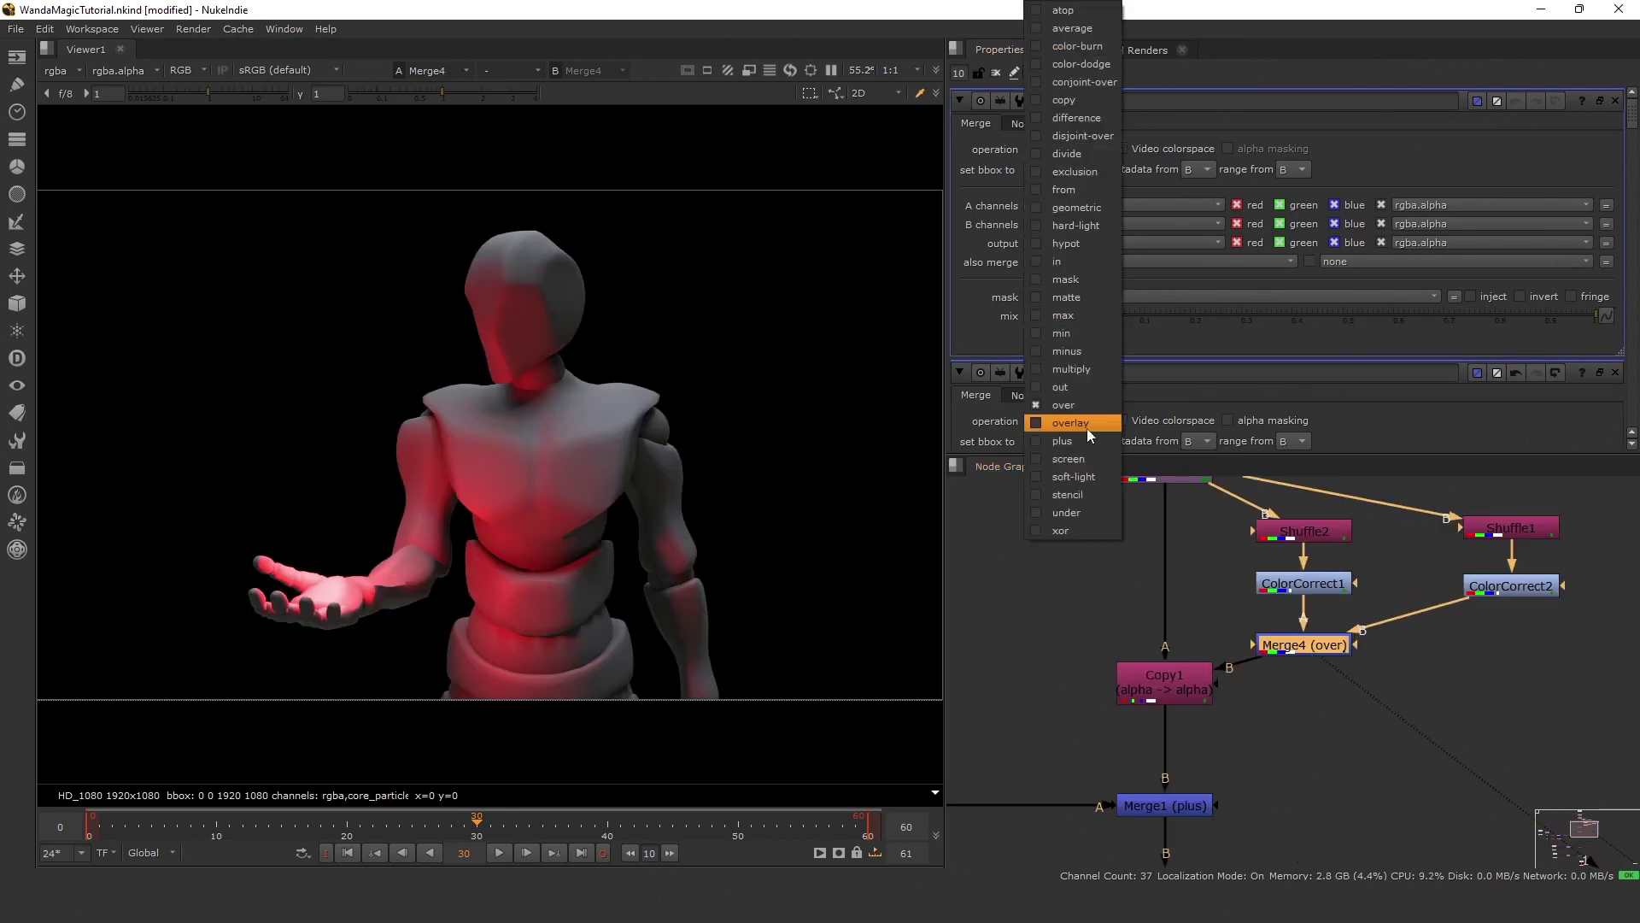
pyautogui.click(1064, 441)
pyautogui.scroll(-4, 1301, 637)
pyautogui.scroll(3, 1300, 637)
pyautogui.scroll(3, 1352, 618)
pyautogui.moveTo(1296, 656); pyautogui.dragTo(1445, 586, button='middle')
pyautogui.scroll(-3, 1352, 621)
pyautogui.press('k')
pyautogui.scroll(-4, 1446, 581)
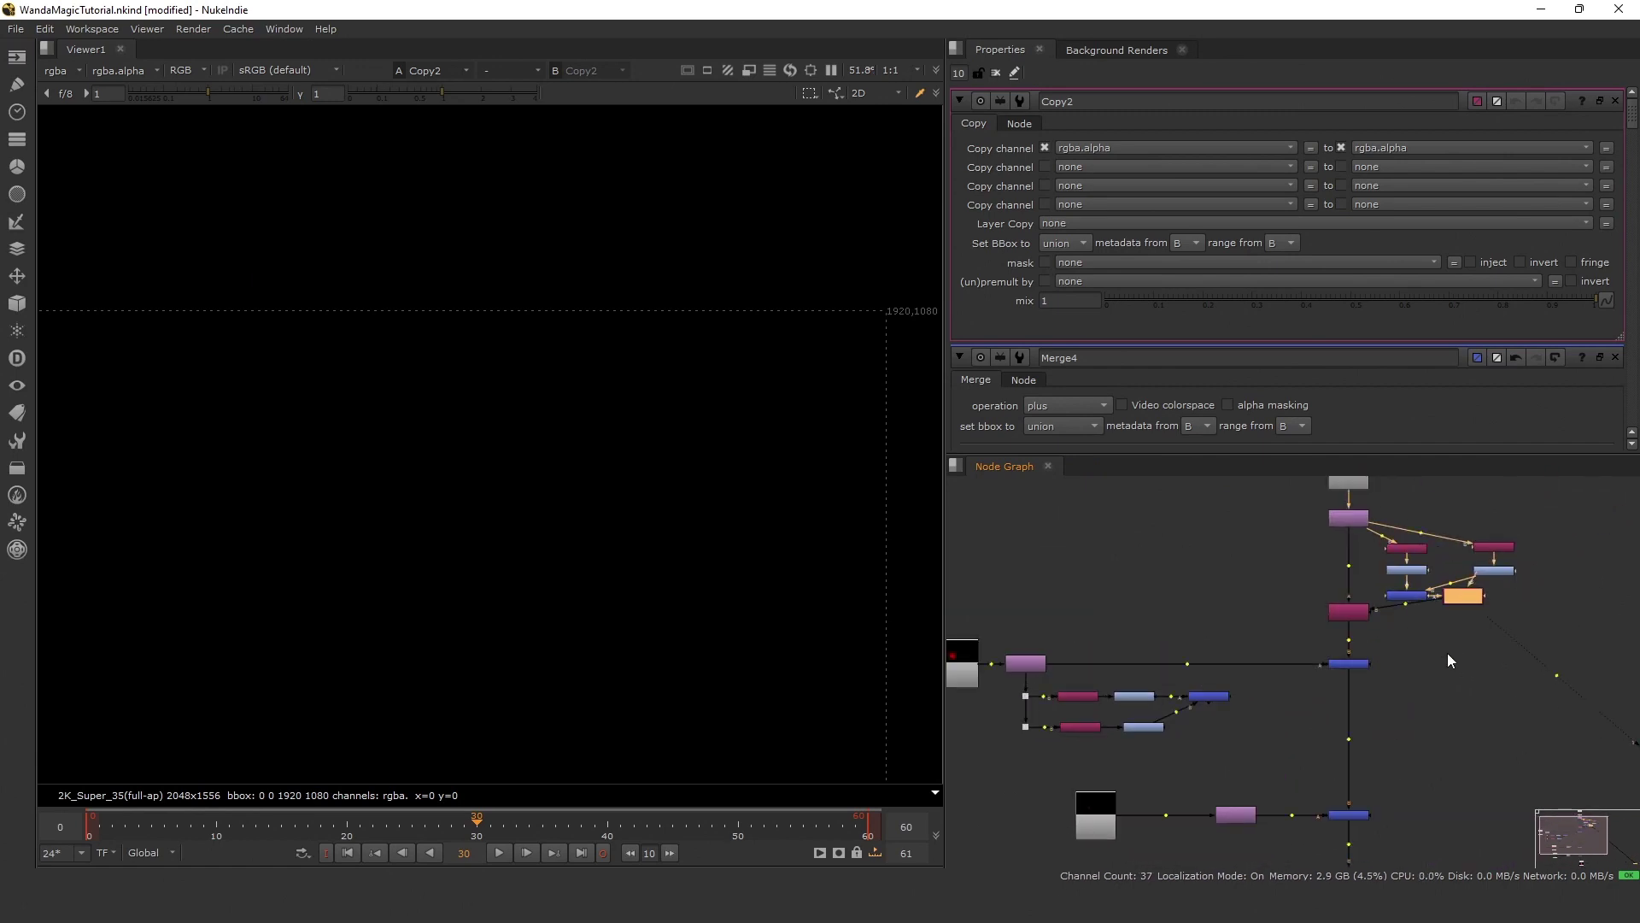
pyautogui.press('Delete')
# Insert a Copy node for the alpha channel between the smoke Reformat and its Merge in the main column.
pyautogui.scroll(5, 1401, 615)
pyautogui.moveTo(1327, 612); pyautogui.dragTo(1376, 593, button='middle')
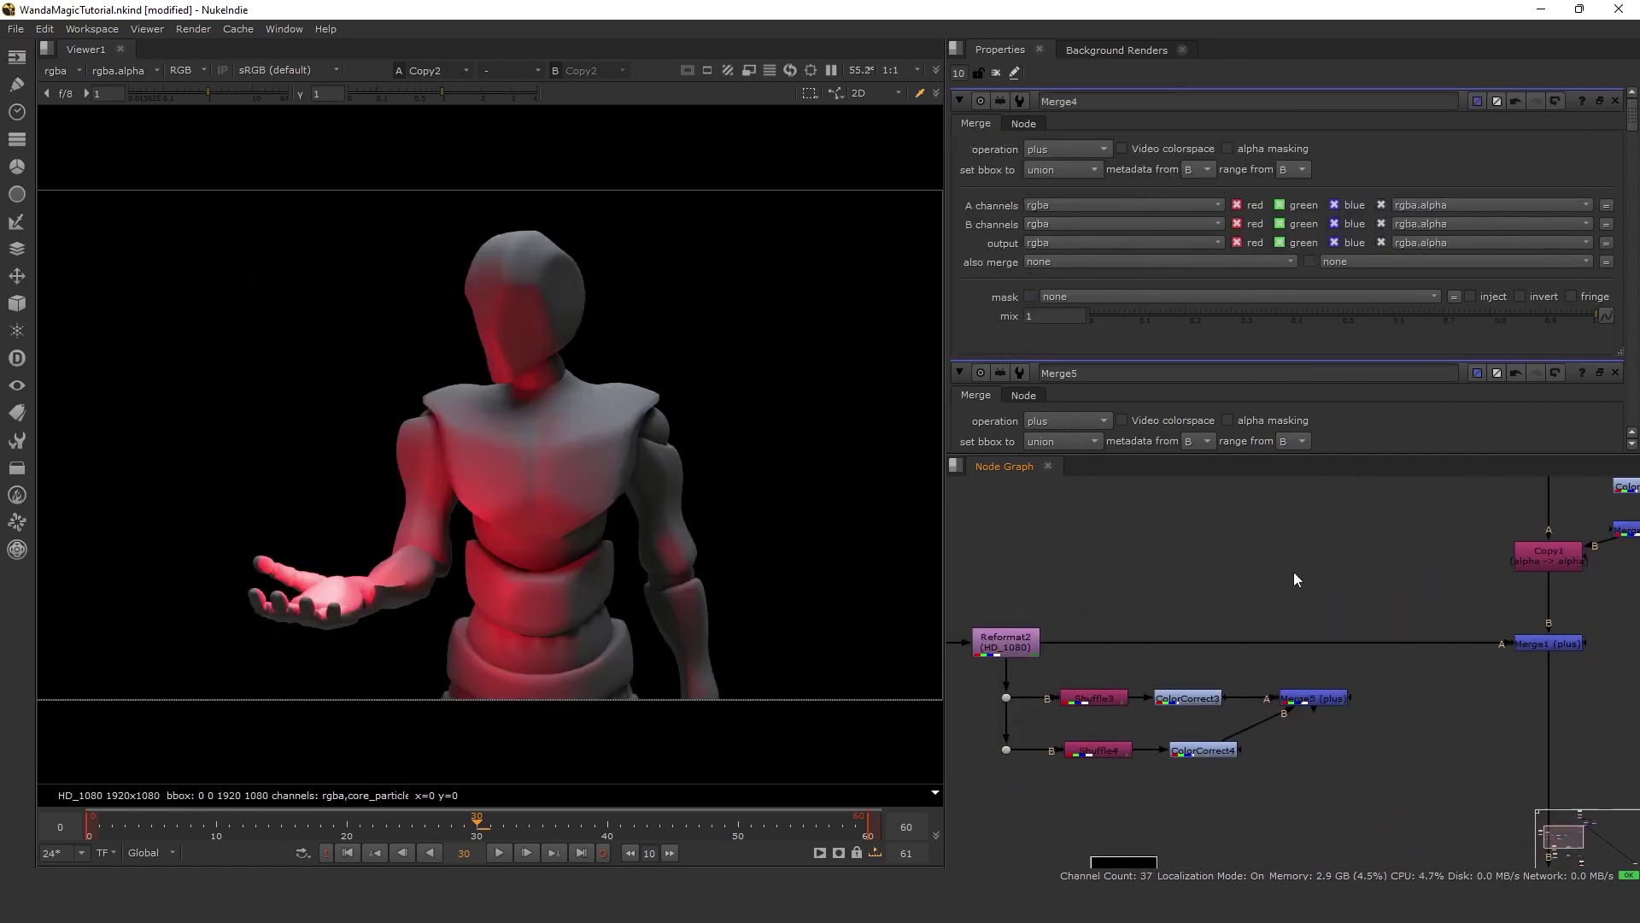
pyautogui.press('k')
pyautogui.scroll(2, 1367, 608)
pyautogui.moveTo(1383, 610); pyautogui.dragTo(1320, 666)
pyautogui.moveTo(987, 653); pyautogui.dragTo(974, 654)
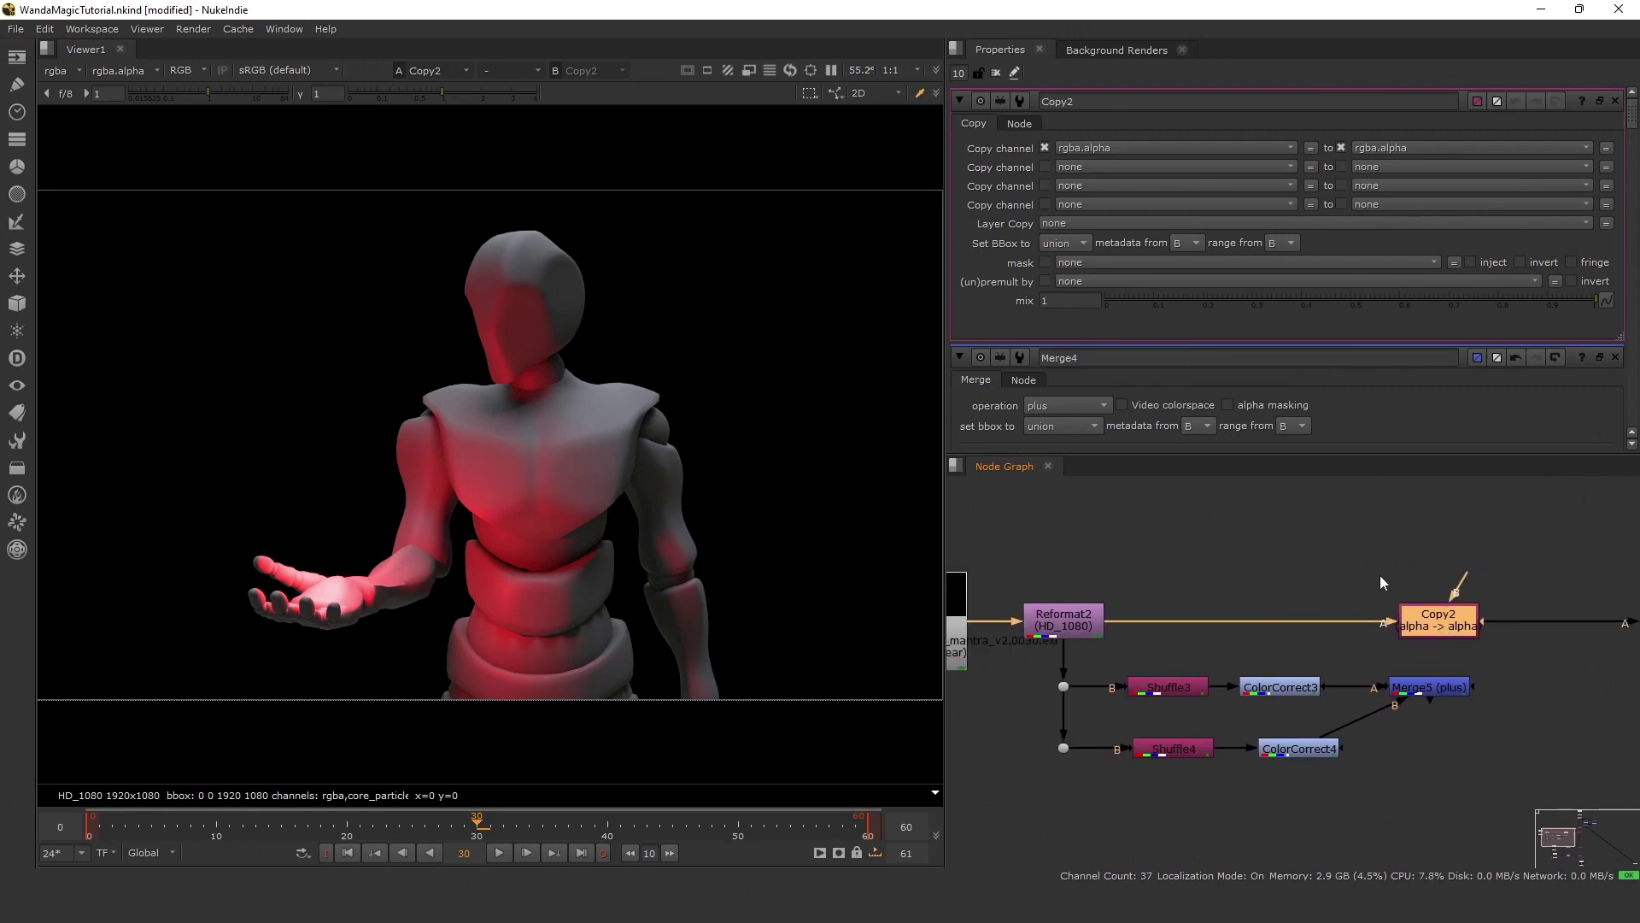
# Connect the merged smoke passes to the Copy node's B input and view the main-column Merge that adds the smoke.
pyautogui.moveTo(1450, 695); pyautogui.dragTo(1446, 689)
pyautogui.moveTo(1444, 621); pyautogui.dragTo(1435, 621)
pyautogui.click(1520, 655)
pyautogui.moveTo(1520, 654); pyautogui.dragTo(1285, 642, button='middle')
pyautogui.scroll(1, 1464, 613)
pyautogui.press('1')
pyautogui.scroll(-2, 1334, 648)
pyautogui.scroll(3, 1273, 633)
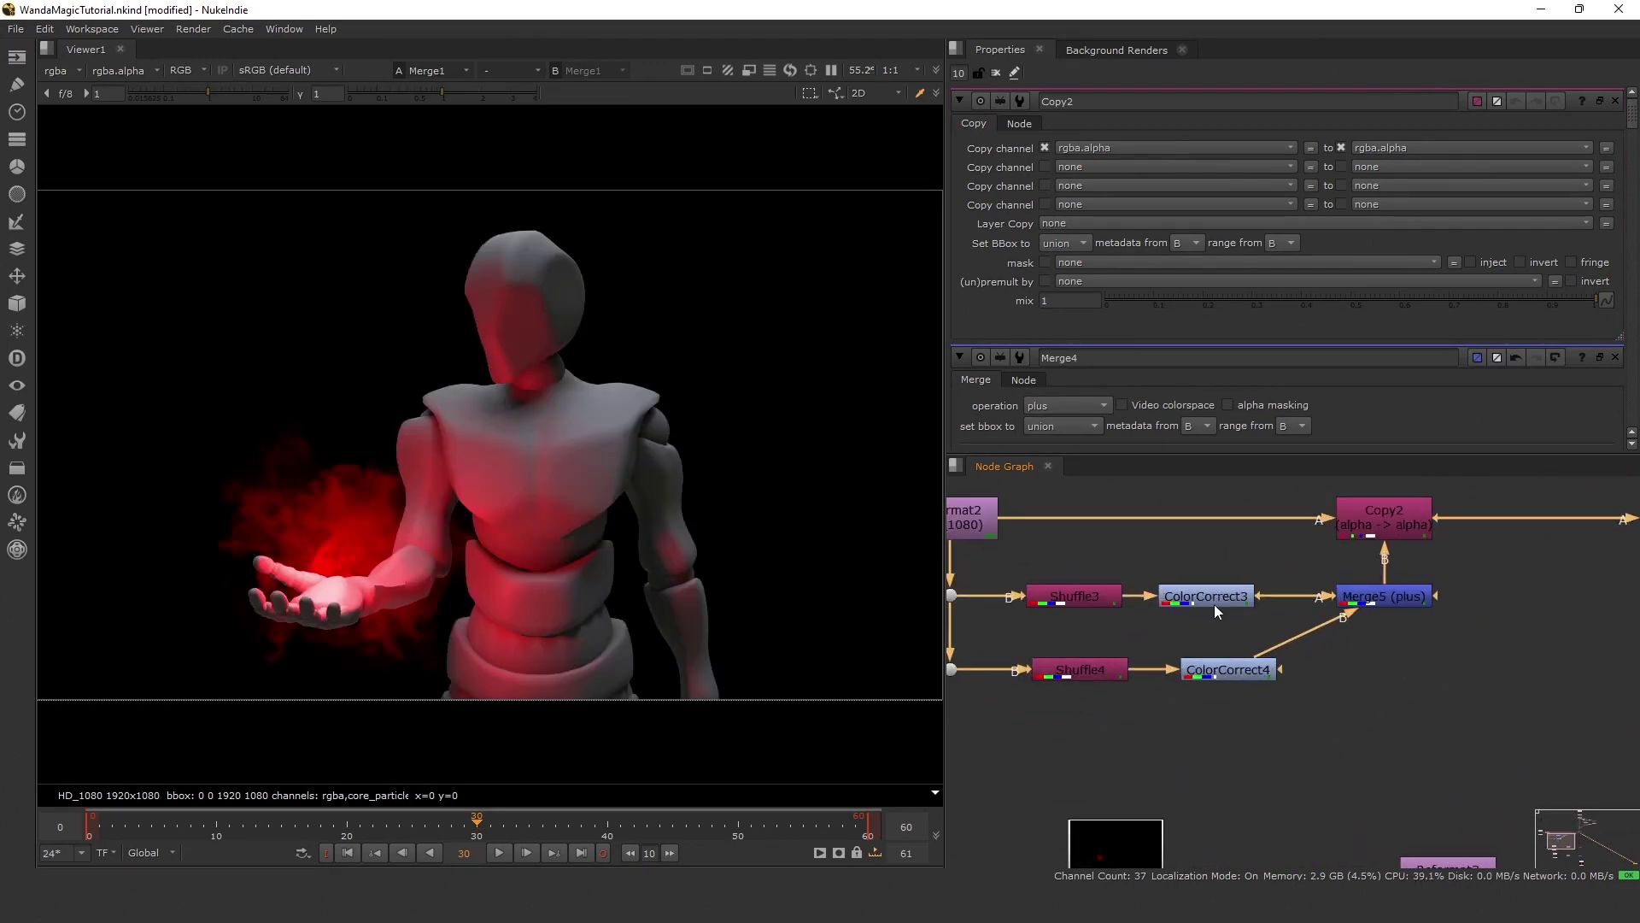
# Open the settings of the first smoke pass's ColorCorrect and undo the last adjustment.
pyautogui.doubleClick(1207, 596)
pyautogui.hotkey('ctrl', 'z')
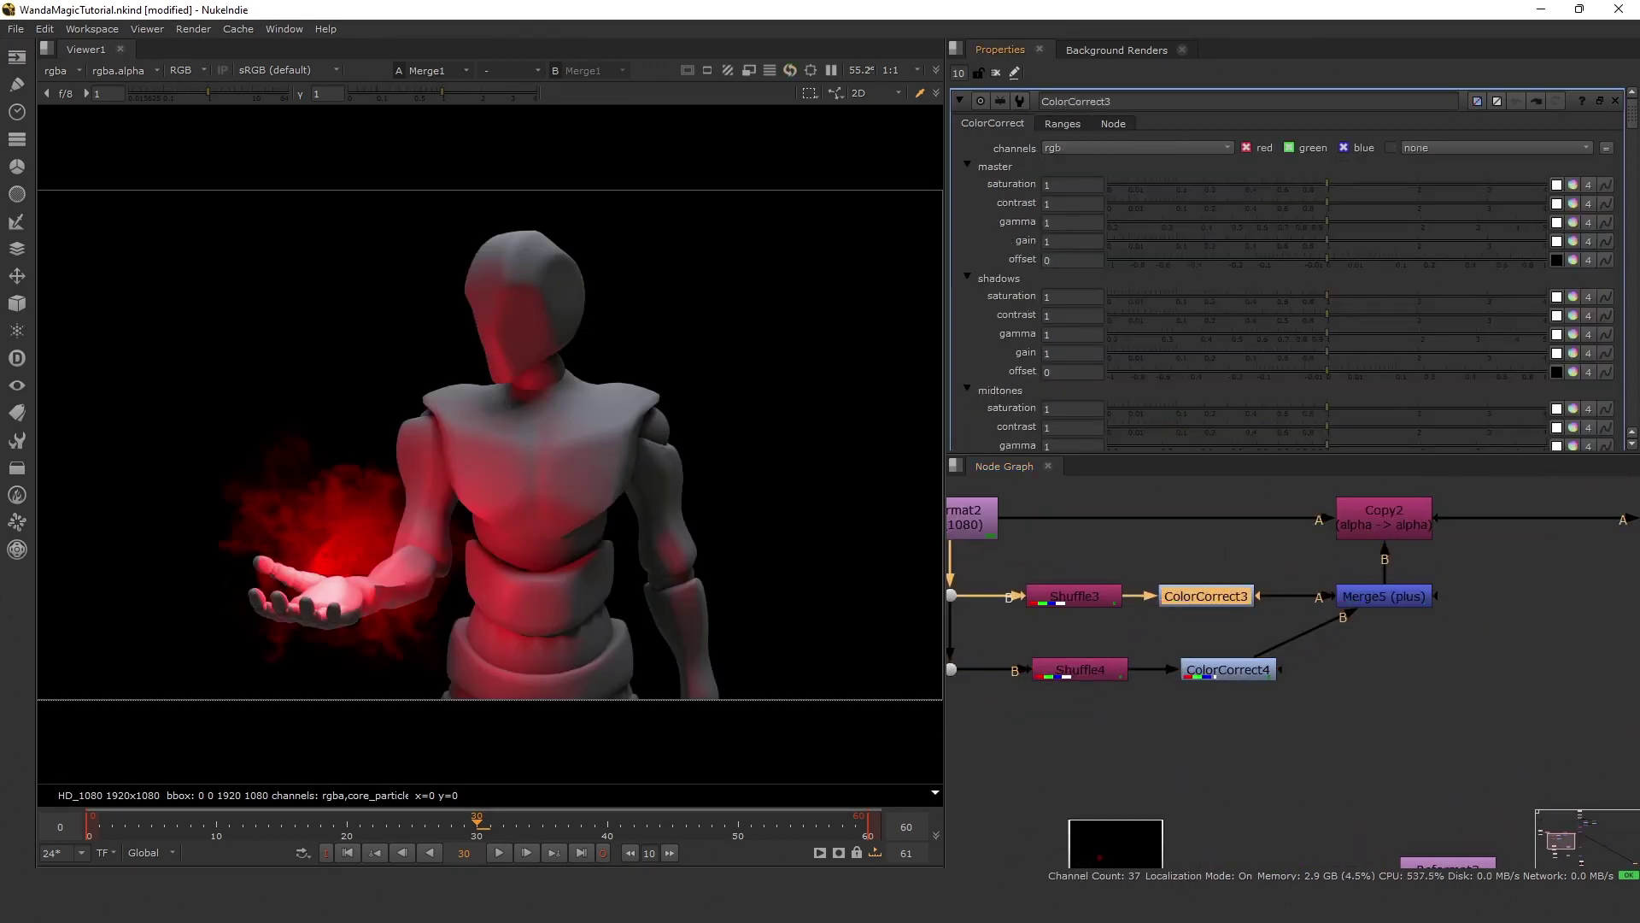
pyautogui.scroll(-3, 1326, 629)
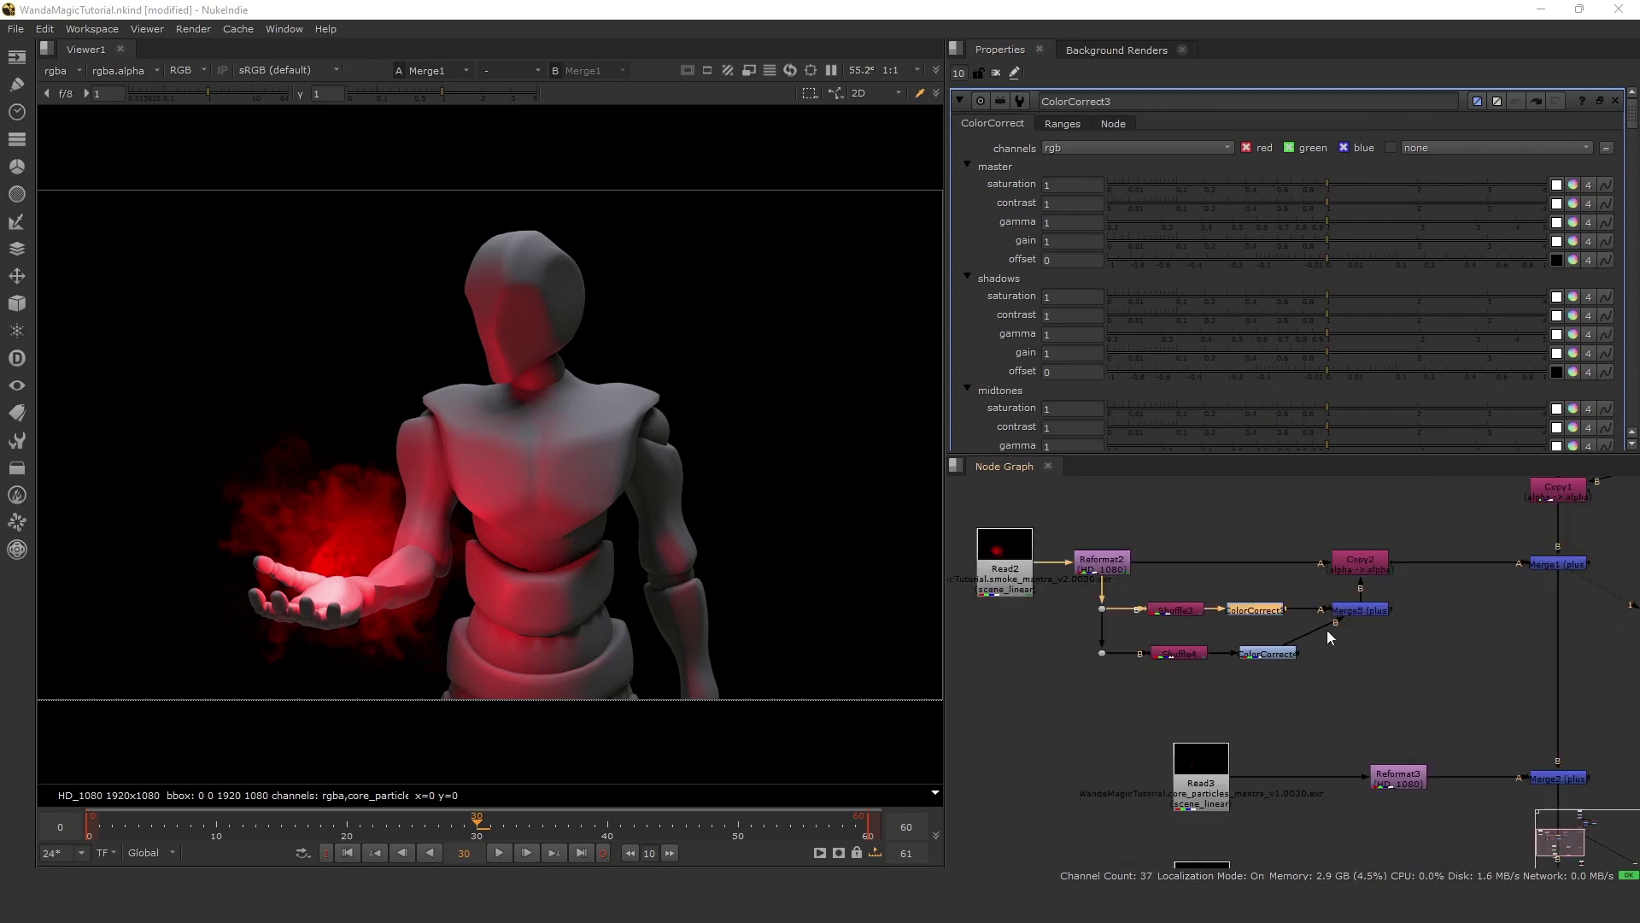
# View the core particles' Reformat and move it closer to its Read node.
pyautogui.moveTo(1418, 713); pyautogui.dragTo(1279, 602, button='middle')
pyautogui.click(1082, 672)
pyautogui.press('1')
pyautogui.moveTo(1245, 672); pyautogui.dragTo(1201, 673)
pyautogui.scroll(-2, 1201, 675)
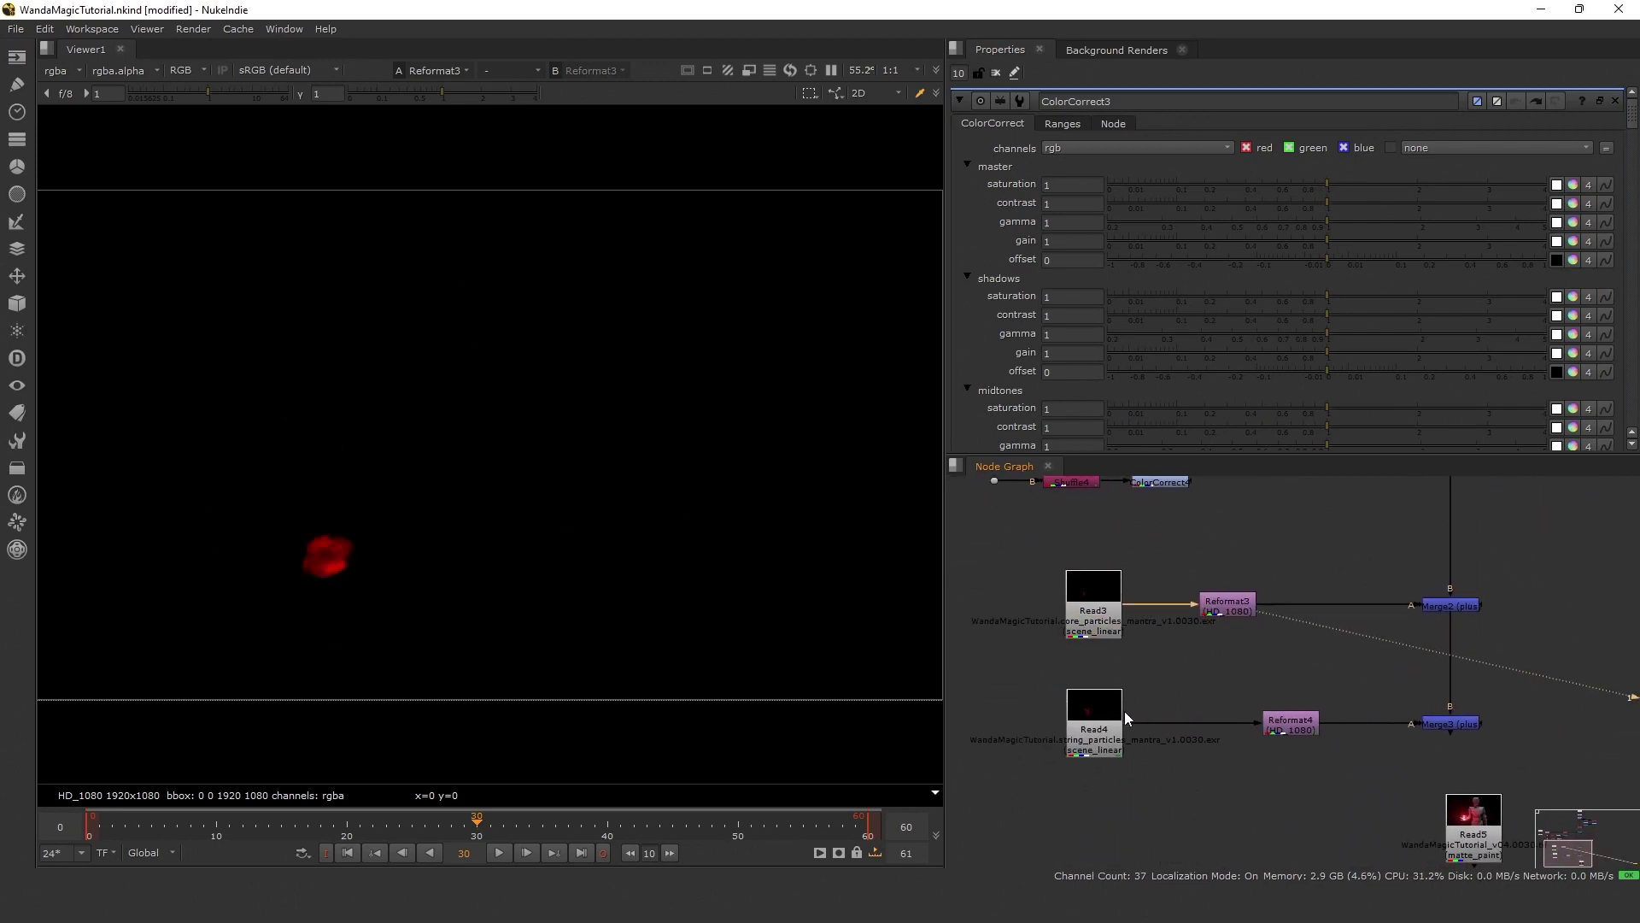
# View the string particles' Reformat and the final main-column Merge to check the combined elements.
pyautogui.click(1275, 725)
pyautogui.press('1')
pyautogui.click(1456, 723)
pyautogui.press('1')
pyautogui.scroll(-2, 1320, 756)
pyautogui.moveTo(1261, 643)
pyautogui.mouseDown(button='middle')
pyautogui.moveTo(1188, 719)
pyautogui.moveTo(1285, 646)
pyautogui.moveTo(1263, 669)
pyautogui.mouseUp(button='middle')
pyautogui.scroll(4, 1236, 718)
pyautogui.scroll(-2, 1278, 676)
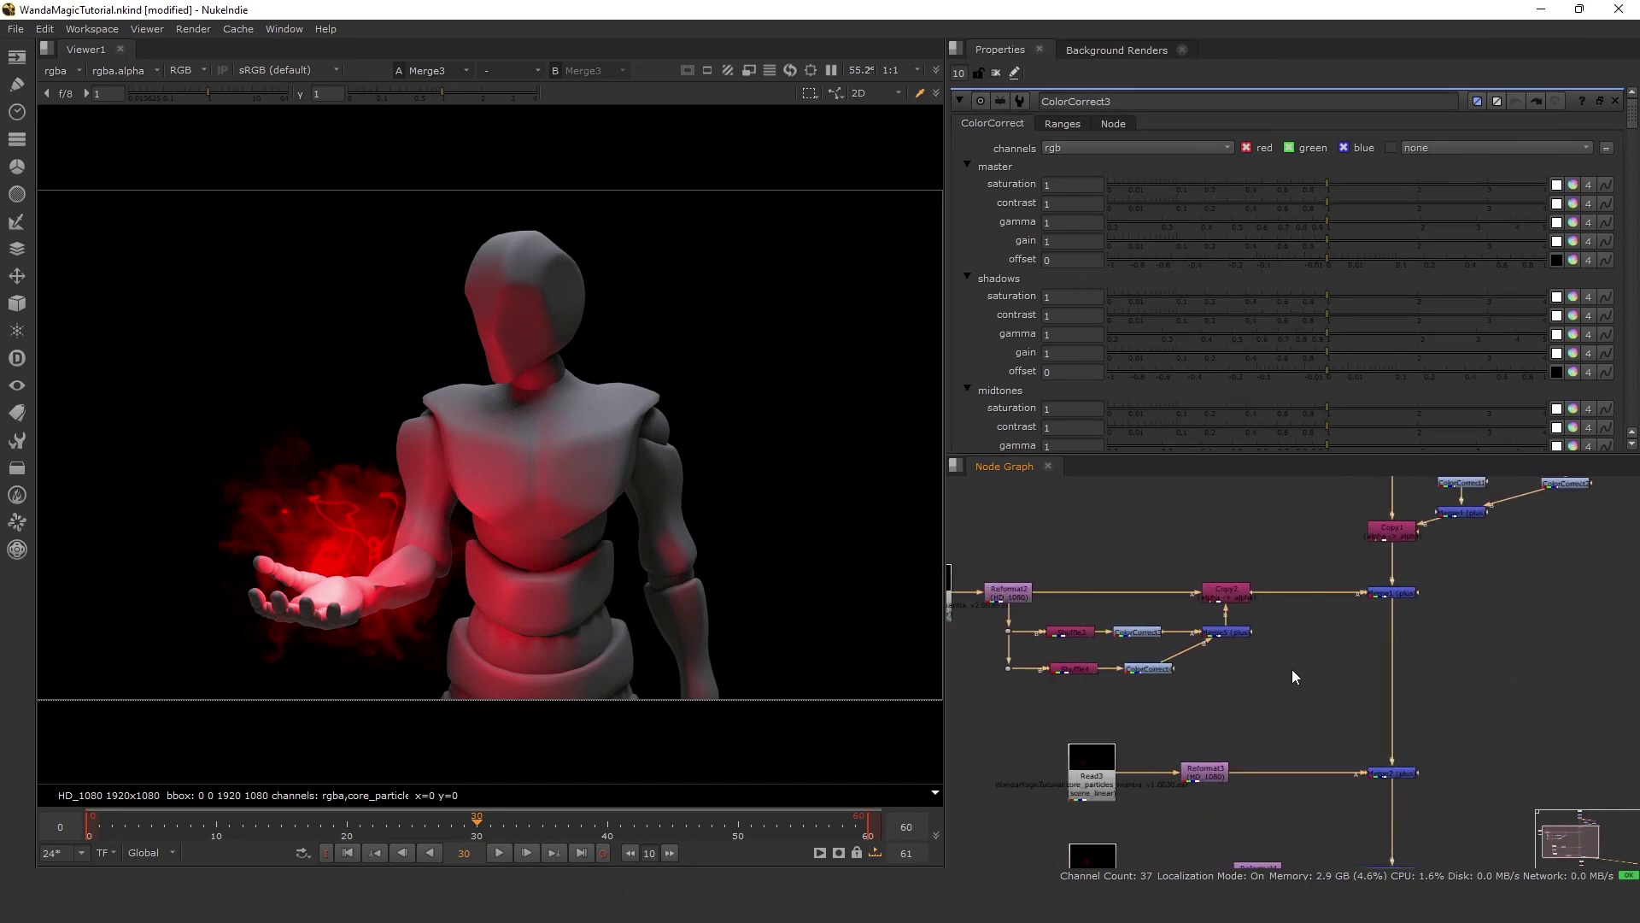
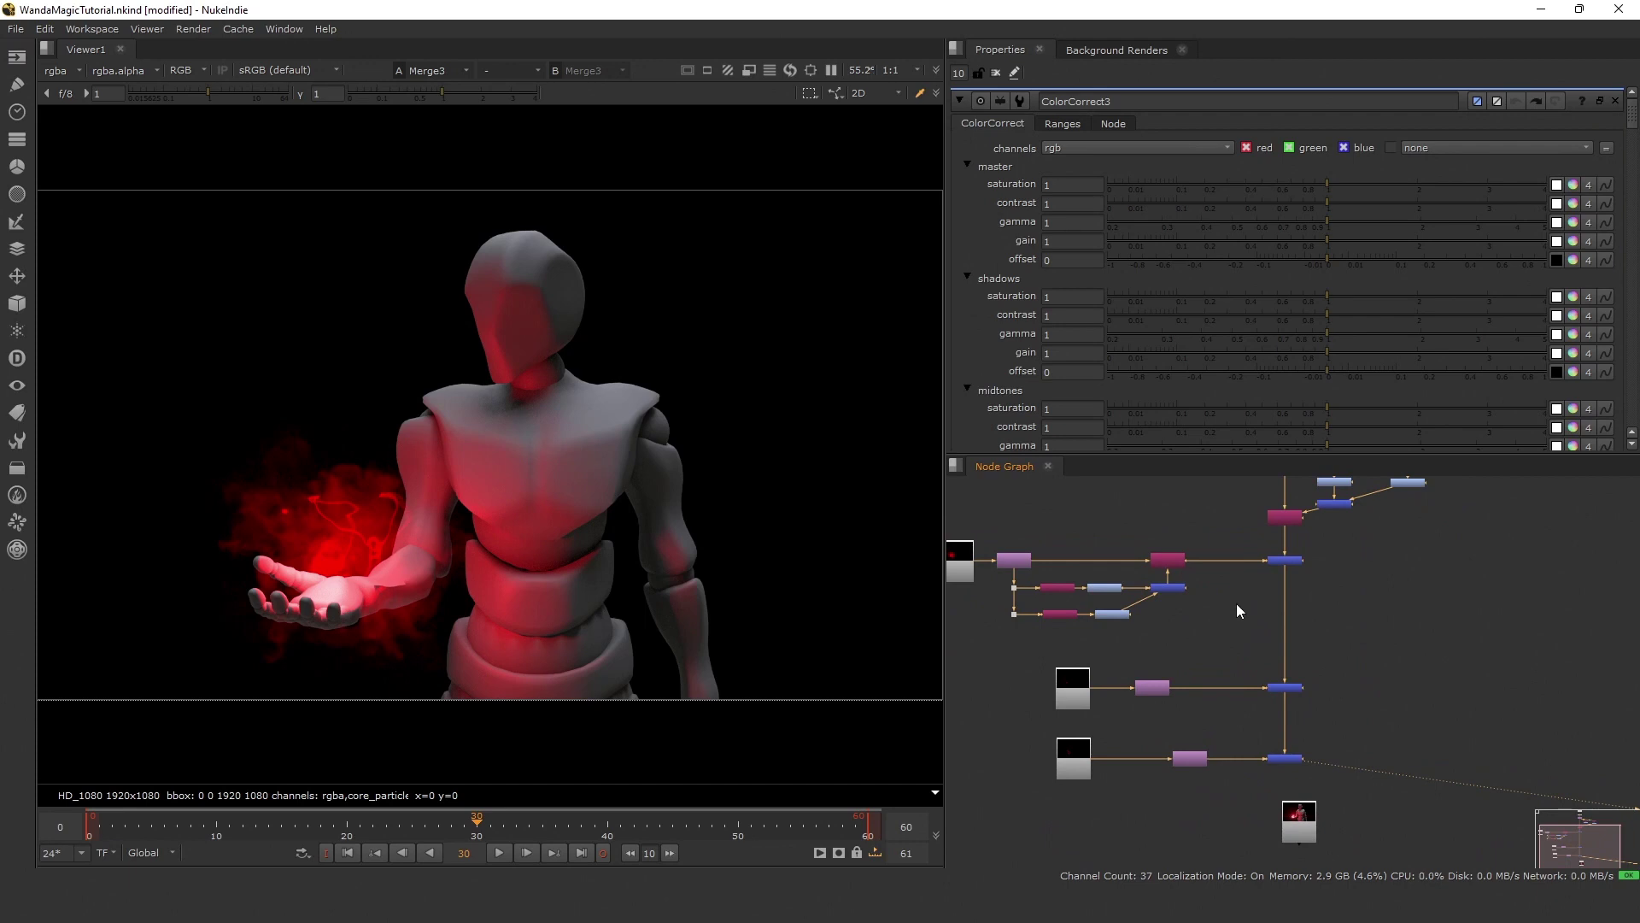
# Add an Exponential_Glow node, place it below the core particles' line and open its settings.
pyautogui.moveTo(1237, 604); pyautogui.dragTo(1340, 637, button='middle')
pyautogui.scroll(-2, 1300, 643)
pyautogui.scroll(3, 1367, 639)
pyautogui.scroll(3, 1244, 604)
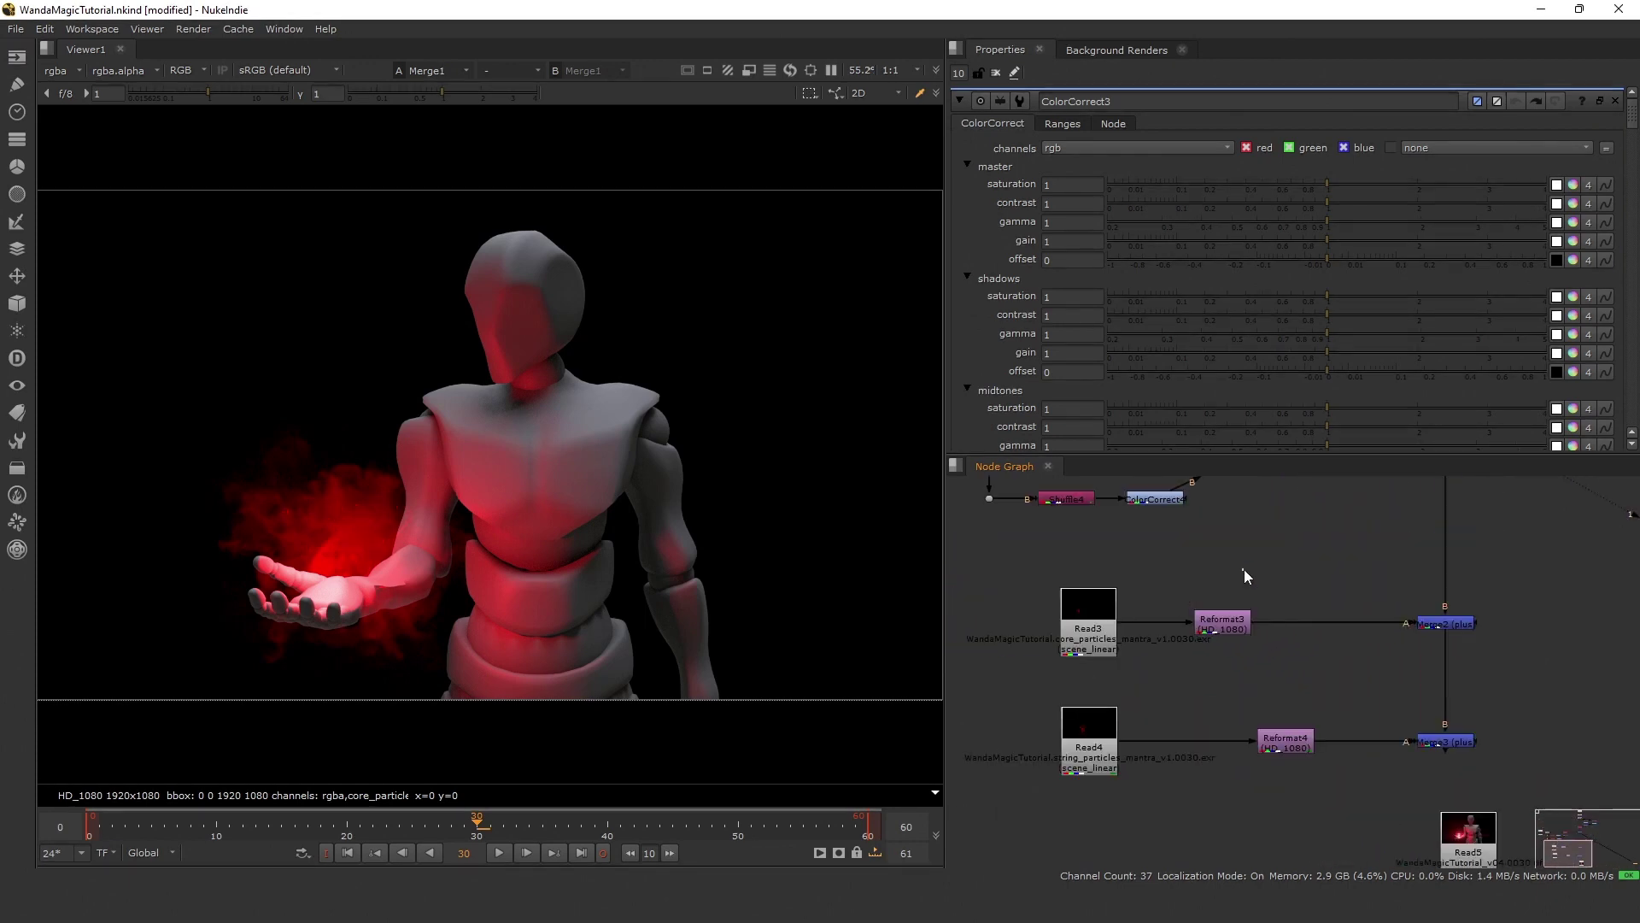
pyautogui.moveTo(1286, 568); pyautogui.dragTo(1202, 596, button='middle')
pyautogui.scroll(-2, 1203, 597)
pyautogui.scroll(2, 1202, 596)
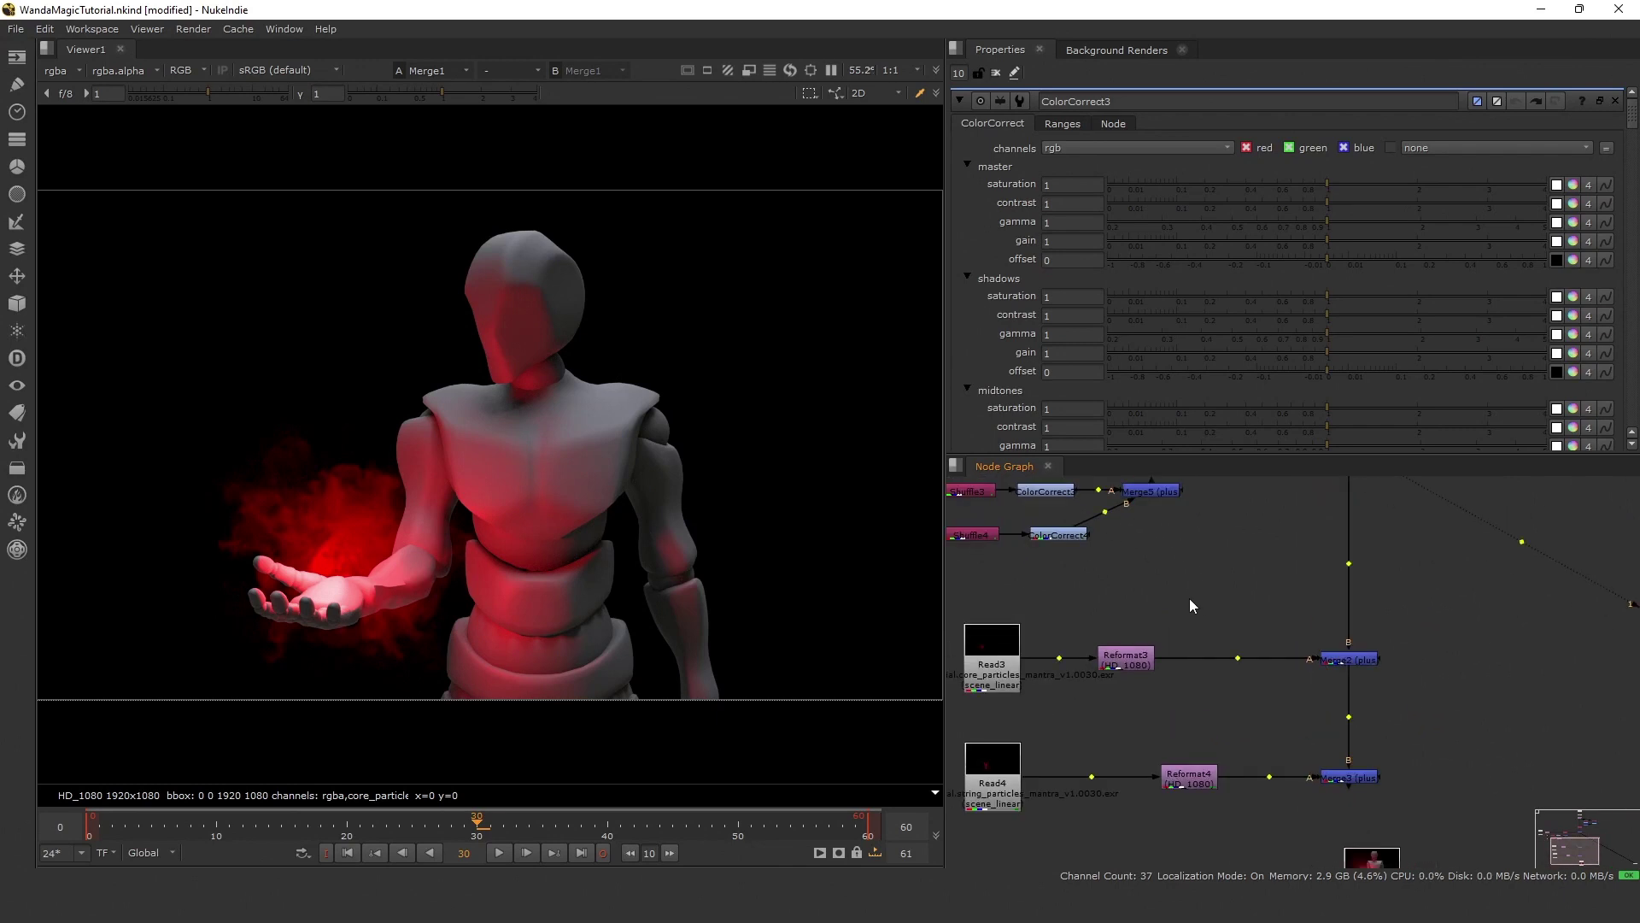
pyautogui.moveTo(1280, 647); pyautogui.dragTo(1374, 596, button='middle')
pyautogui.scroll(-1, 1374, 596)
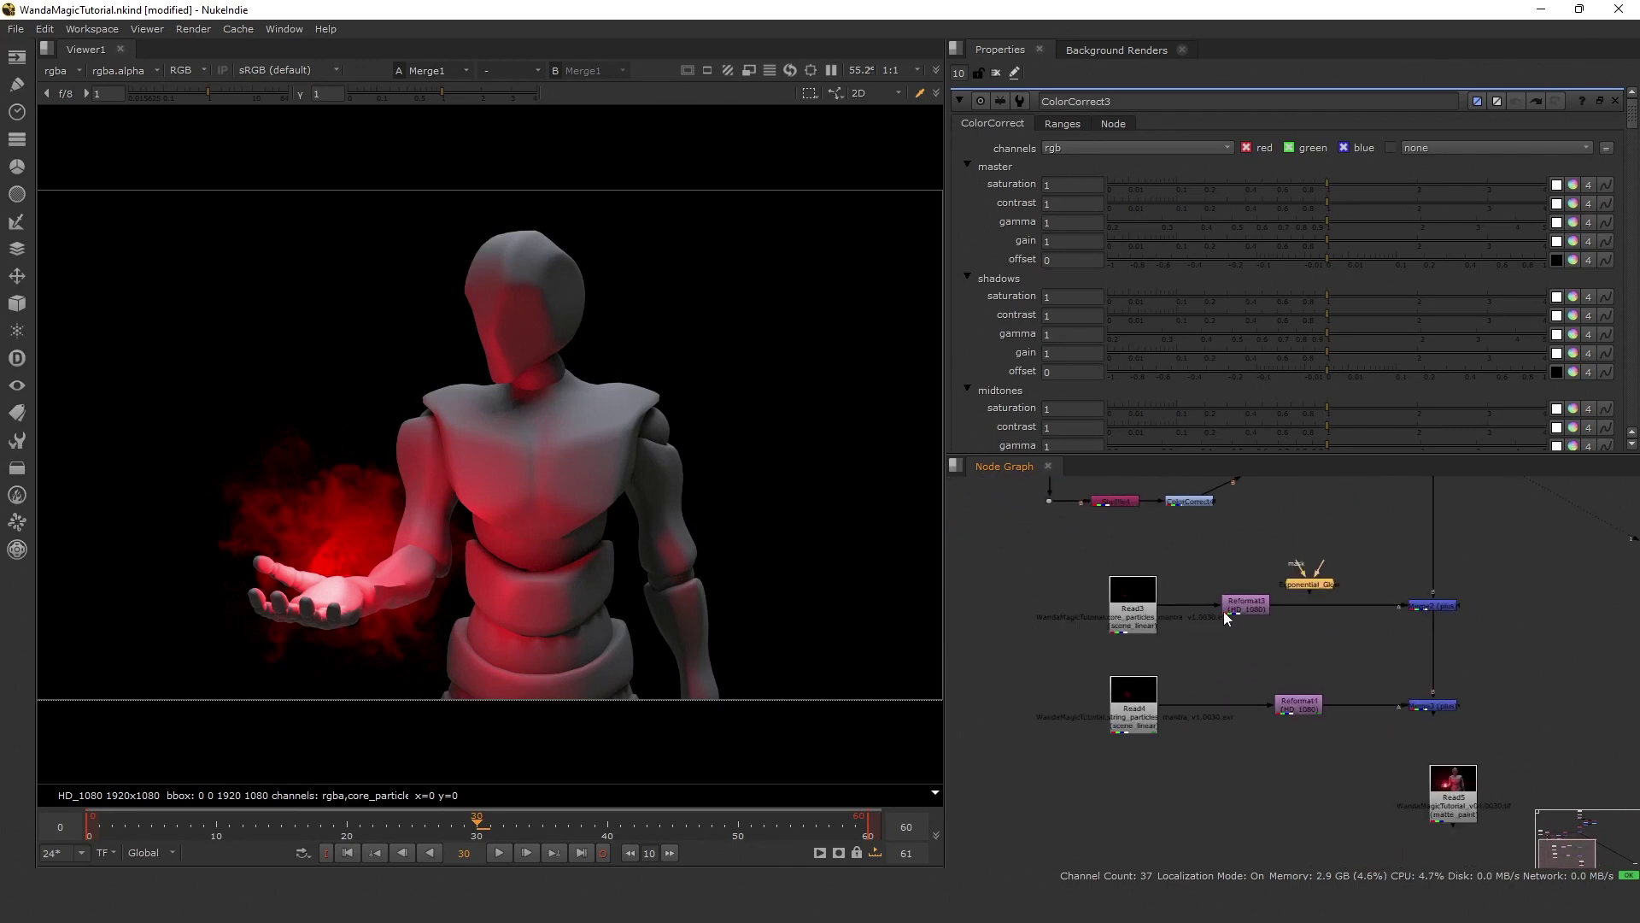
pyautogui.click(1225, 612)
pyautogui.scroll(4, 1323, 586)
pyautogui.moveTo(1322, 585); pyautogui.dragTo(1319, 704)
pyautogui.doubleClick(1314, 695)
# Connect the core particles' Reformat to the Exponential_Glow, view both nodes and leave more room between them.
pyautogui.scroll(-3, 1263, 607)
pyautogui.moveTo(1377, 675); pyautogui.dragTo(1239, 649, button='middle')
pyautogui.scroll(2, 1239, 649)
pyautogui.moveTo(1240, 651); pyautogui.dragTo(1132, 645)
pyautogui.scroll(-1, 1267, 610)
pyautogui.moveTo(1133, 645); pyautogui.dragTo(1241, 627, button='middle')
pyautogui.scroll(3, 1086, 605)
pyautogui.click(1101, 618)
pyautogui.press('1')
pyautogui.click(1289, 617)
pyautogui.press('1')
pyautogui.press('1')
pyautogui.moveTo(1459, 694); pyautogui.dragTo(1514, 695)
pyautogui.moveTo(1373, 681); pyautogui.dragTo(1305, 639, button='middle')
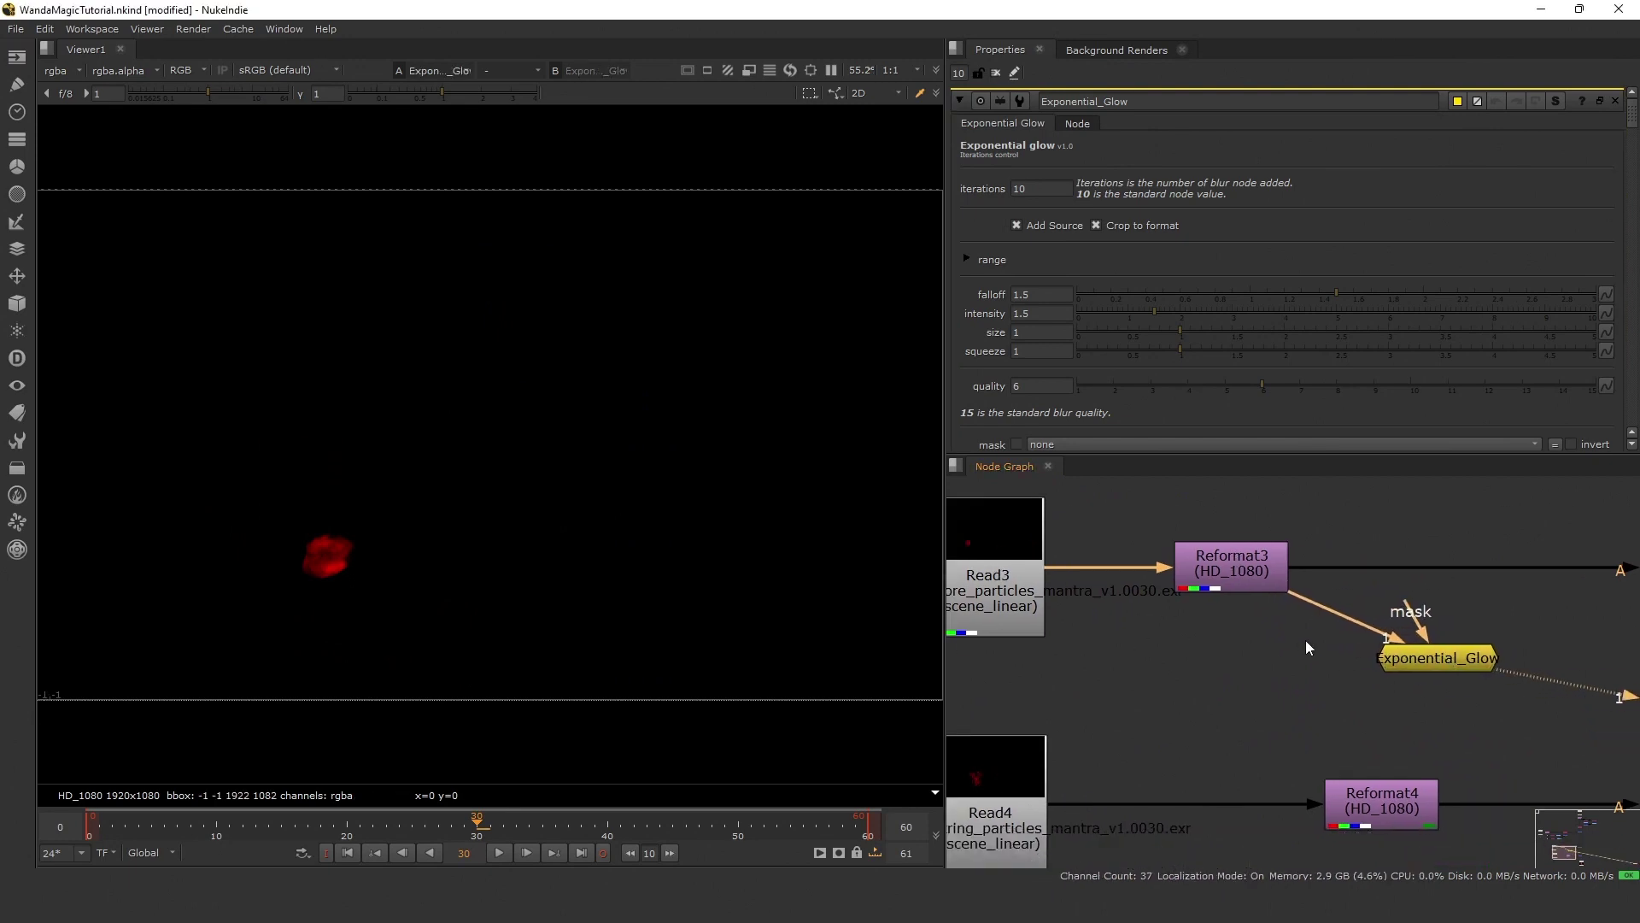
# Insert a ColorCorrect between the core particles' Reformat and the glow and set its master gain to 10.
pyautogui.click(1306, 642)
pyautogui.press('c')
pyautogui.moveTo(1324, 644); pyautogui.dragTo(1248, 667)
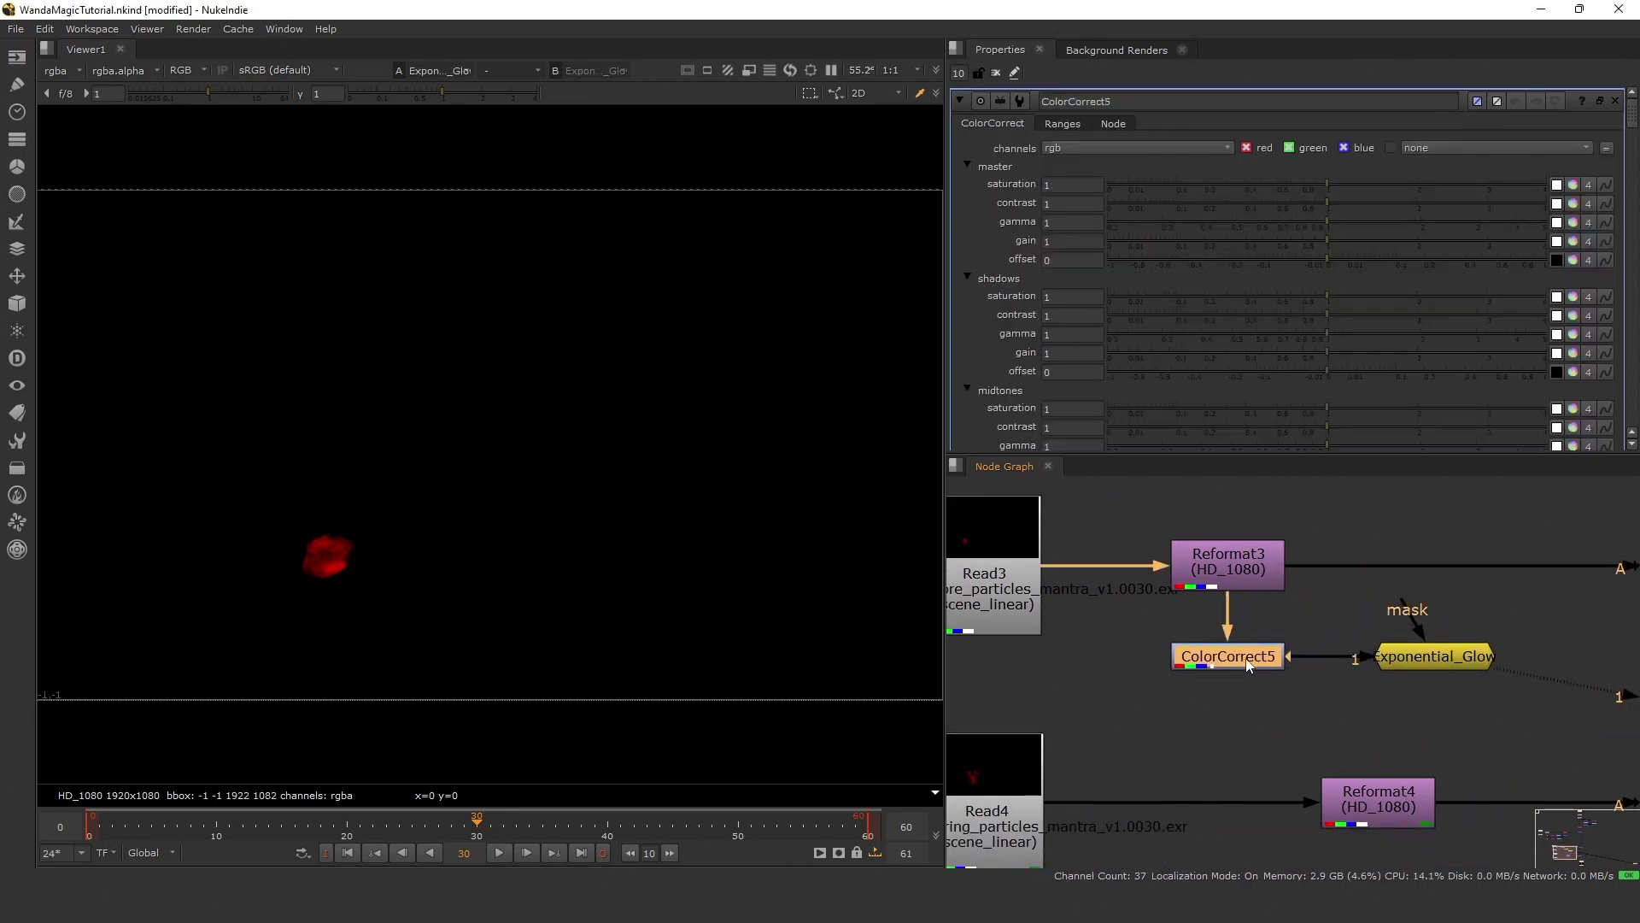
pyautogui.press('1')
pyautogui.click(1066, 242)
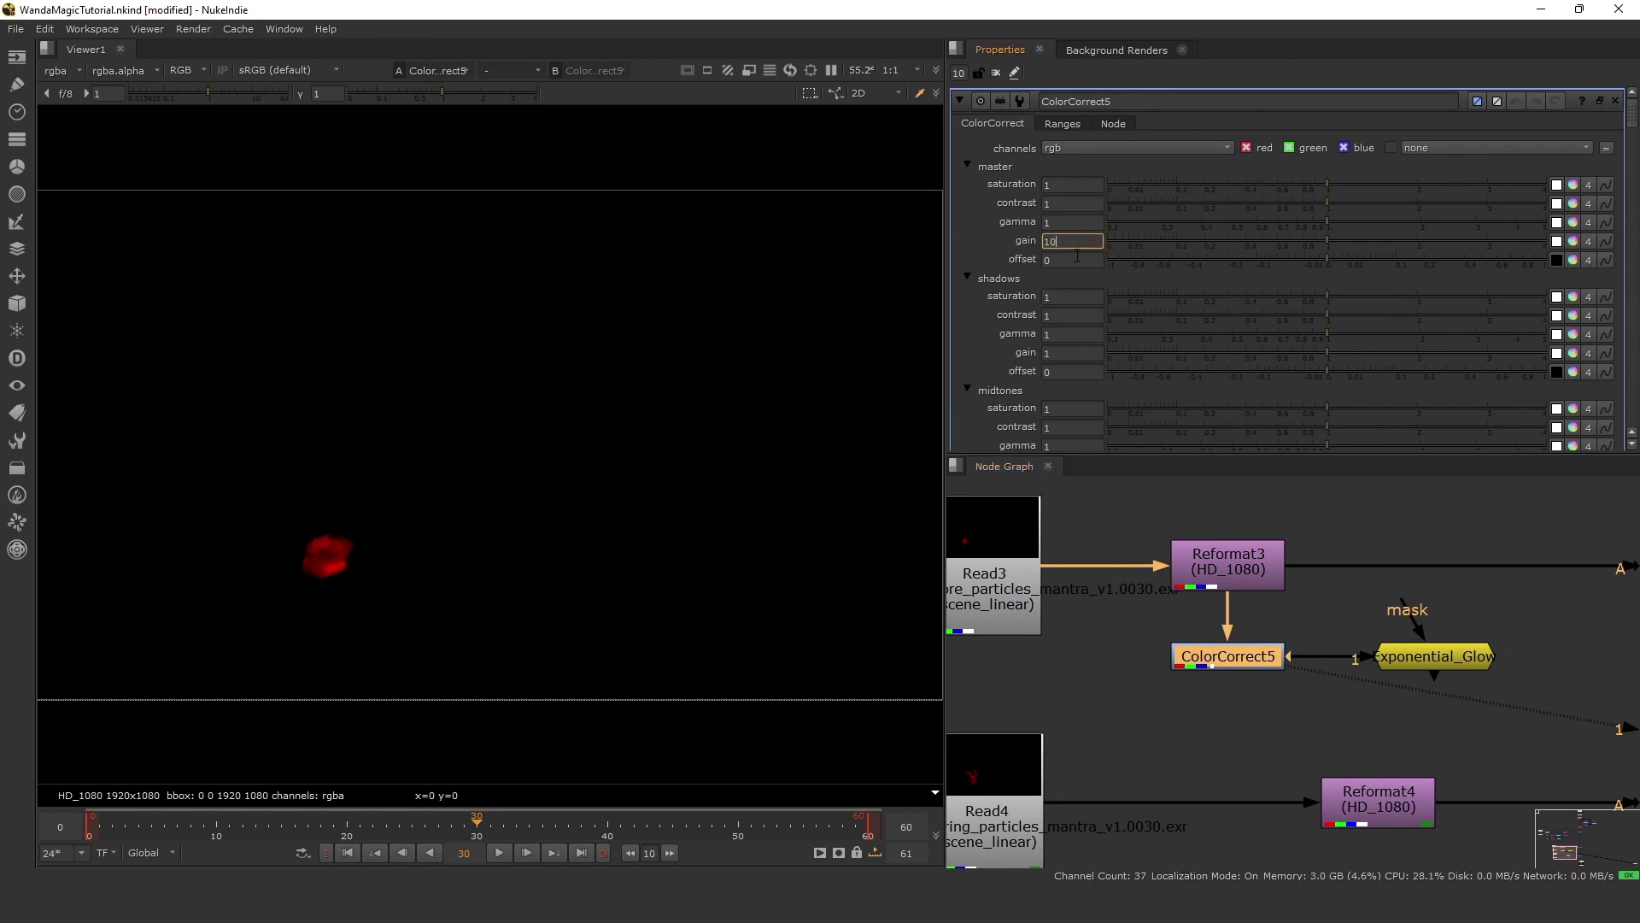
pyautogui.moveTo(458, 587); pyautogui.dragTo(579, 559, button='middle')
pyautogui.scroll(3, 578, 559)
# View the Exponential_Glow on the core particles and turn off its Add Source option.
pyautogui.doubleClick(1432, 659)
pyautogui.press('1')
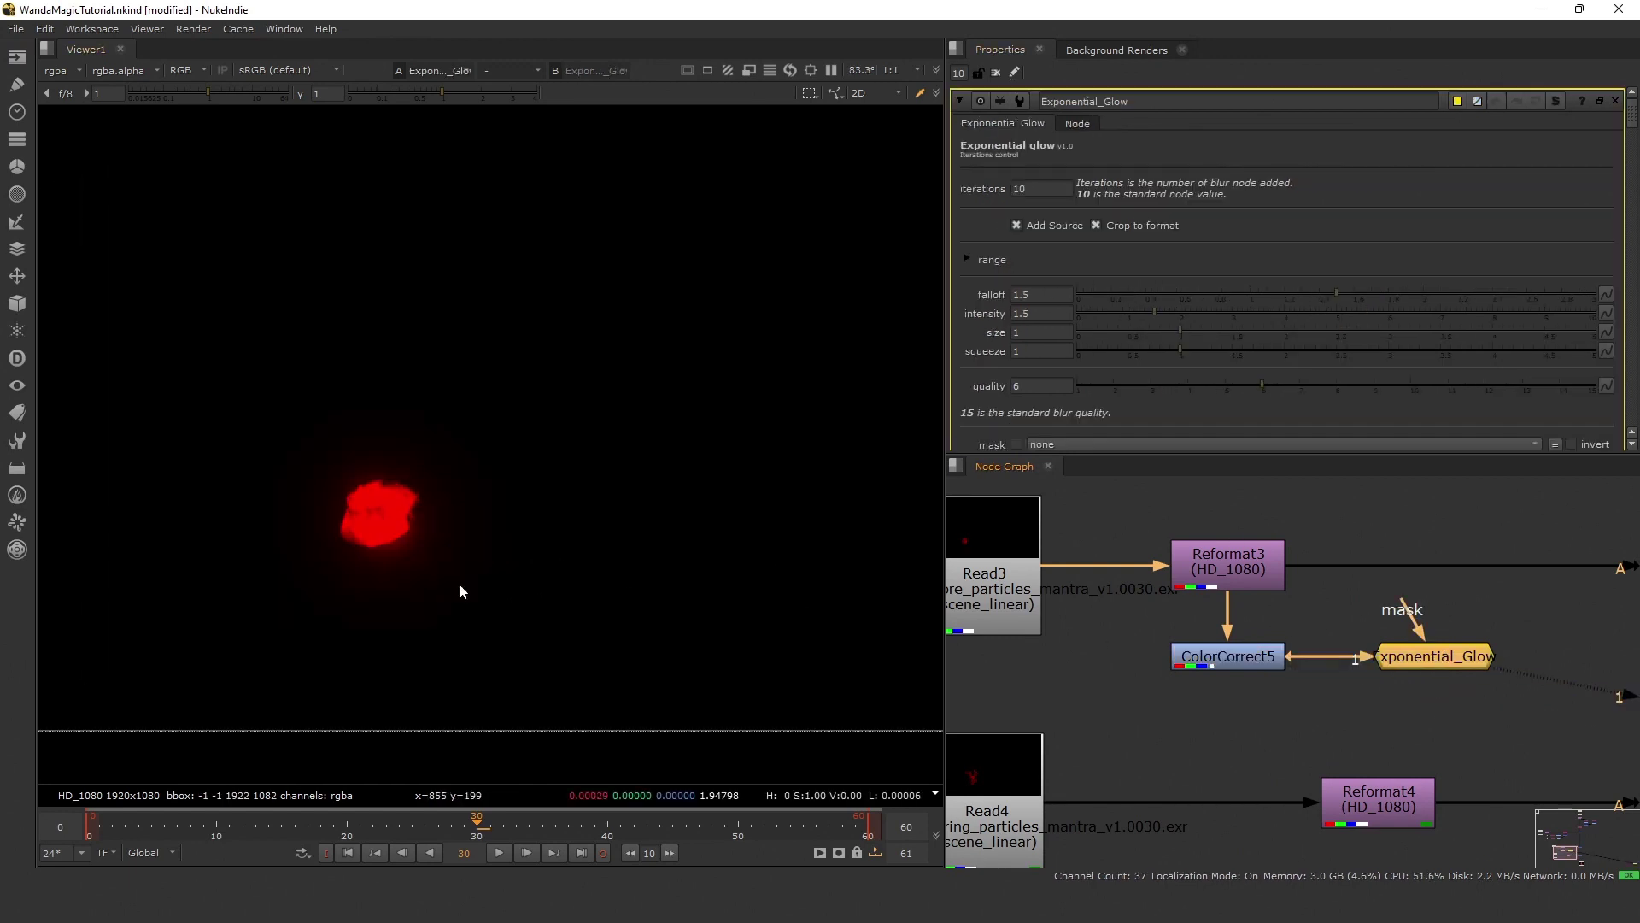
pyautogui.scroll(3, 446, 574)
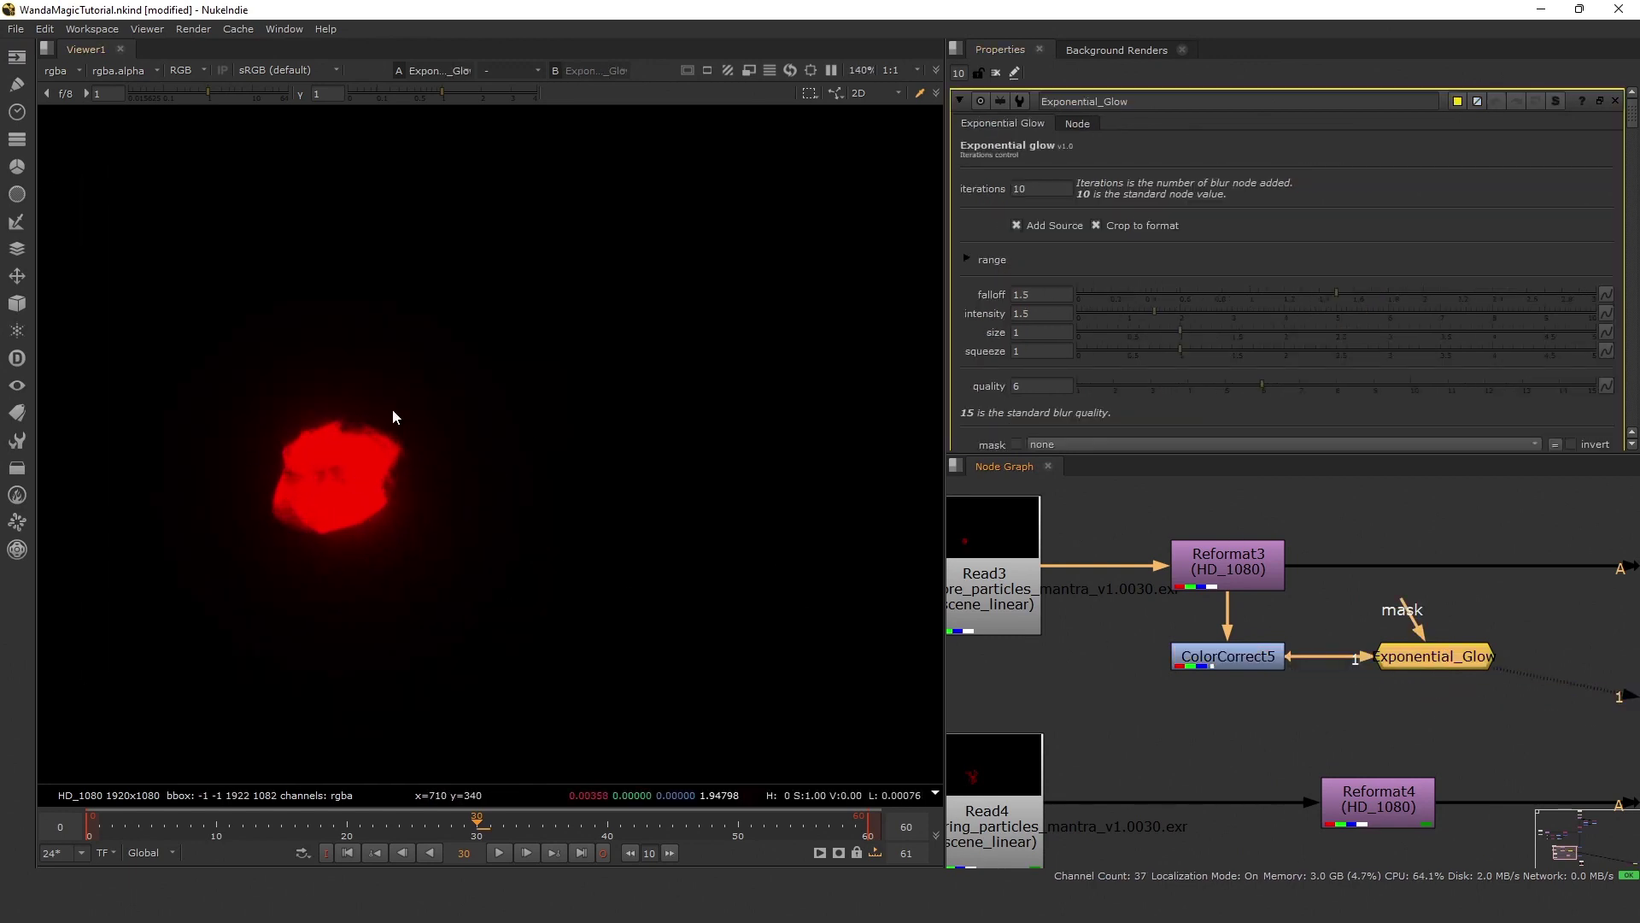
pyautogui.click(1019, 227)
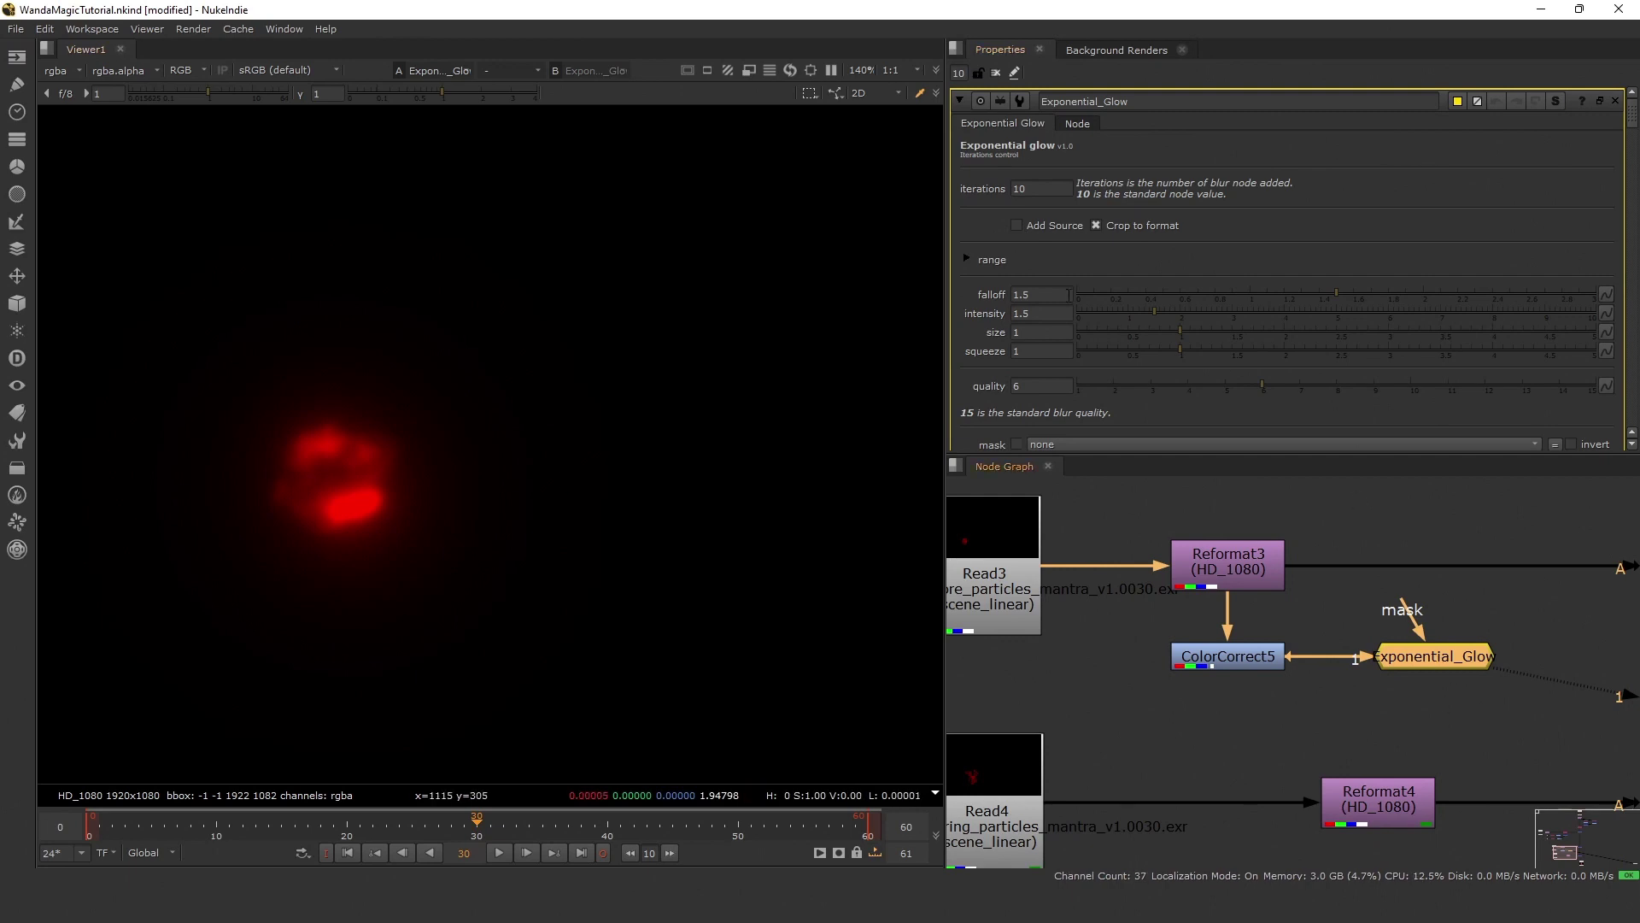
# Set the core glow's falloff to 1.02 and its intensity to 9.
pyautogui.moveTo(1337, 294); pyautogui.dragTo(1304, 294)
pyautogui.click(1049, 296)
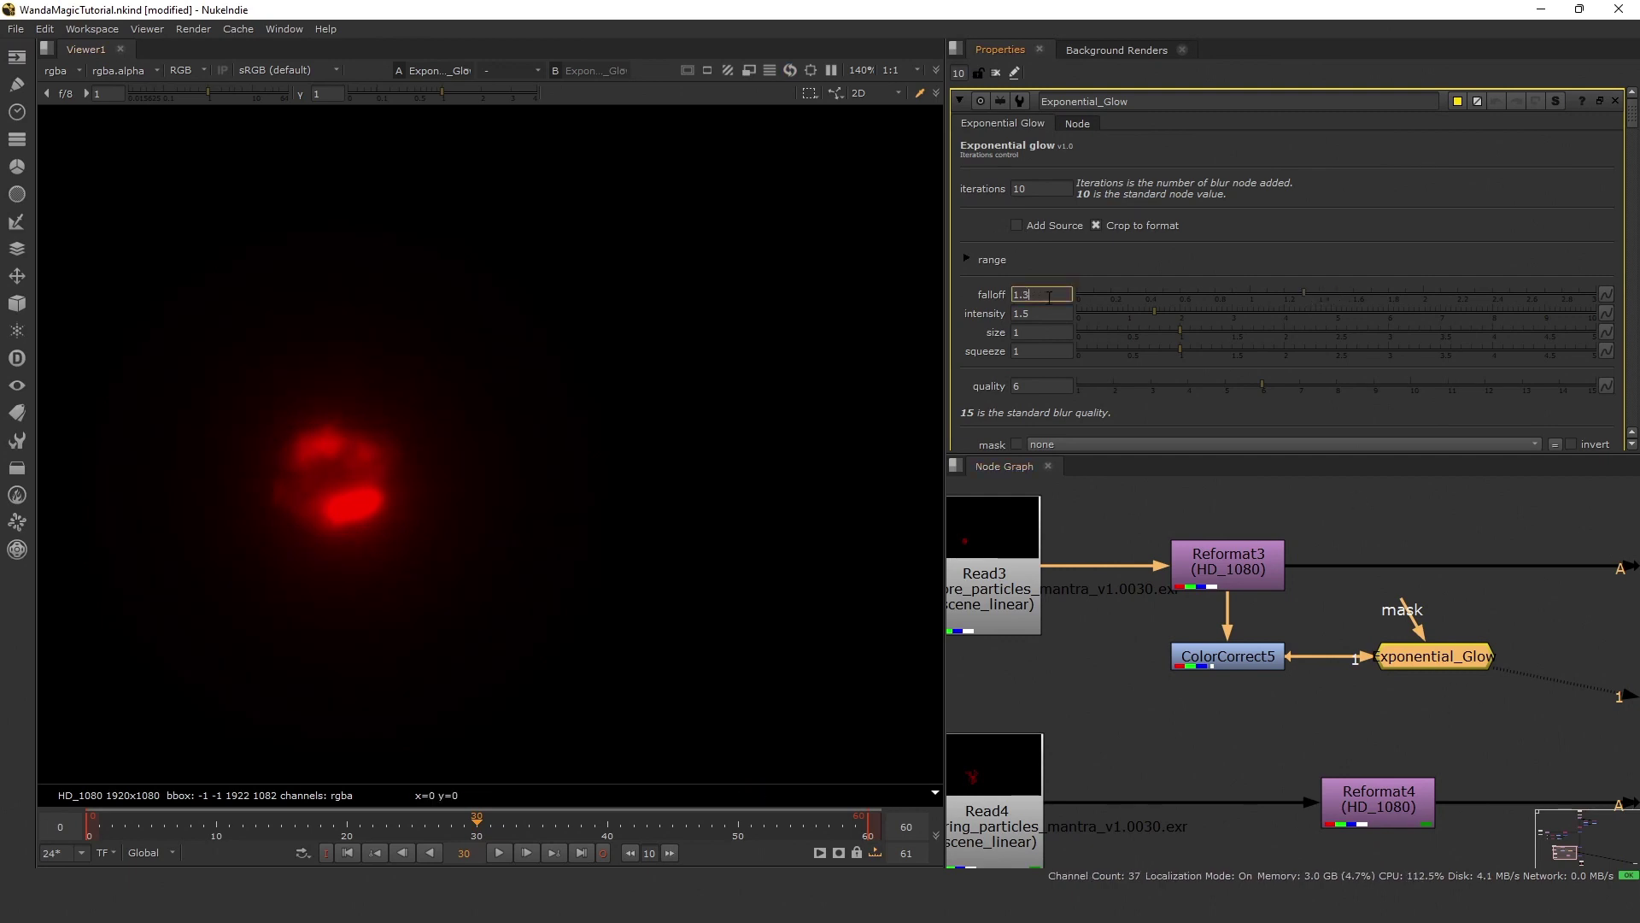
pyautogui.press('BackSpace')
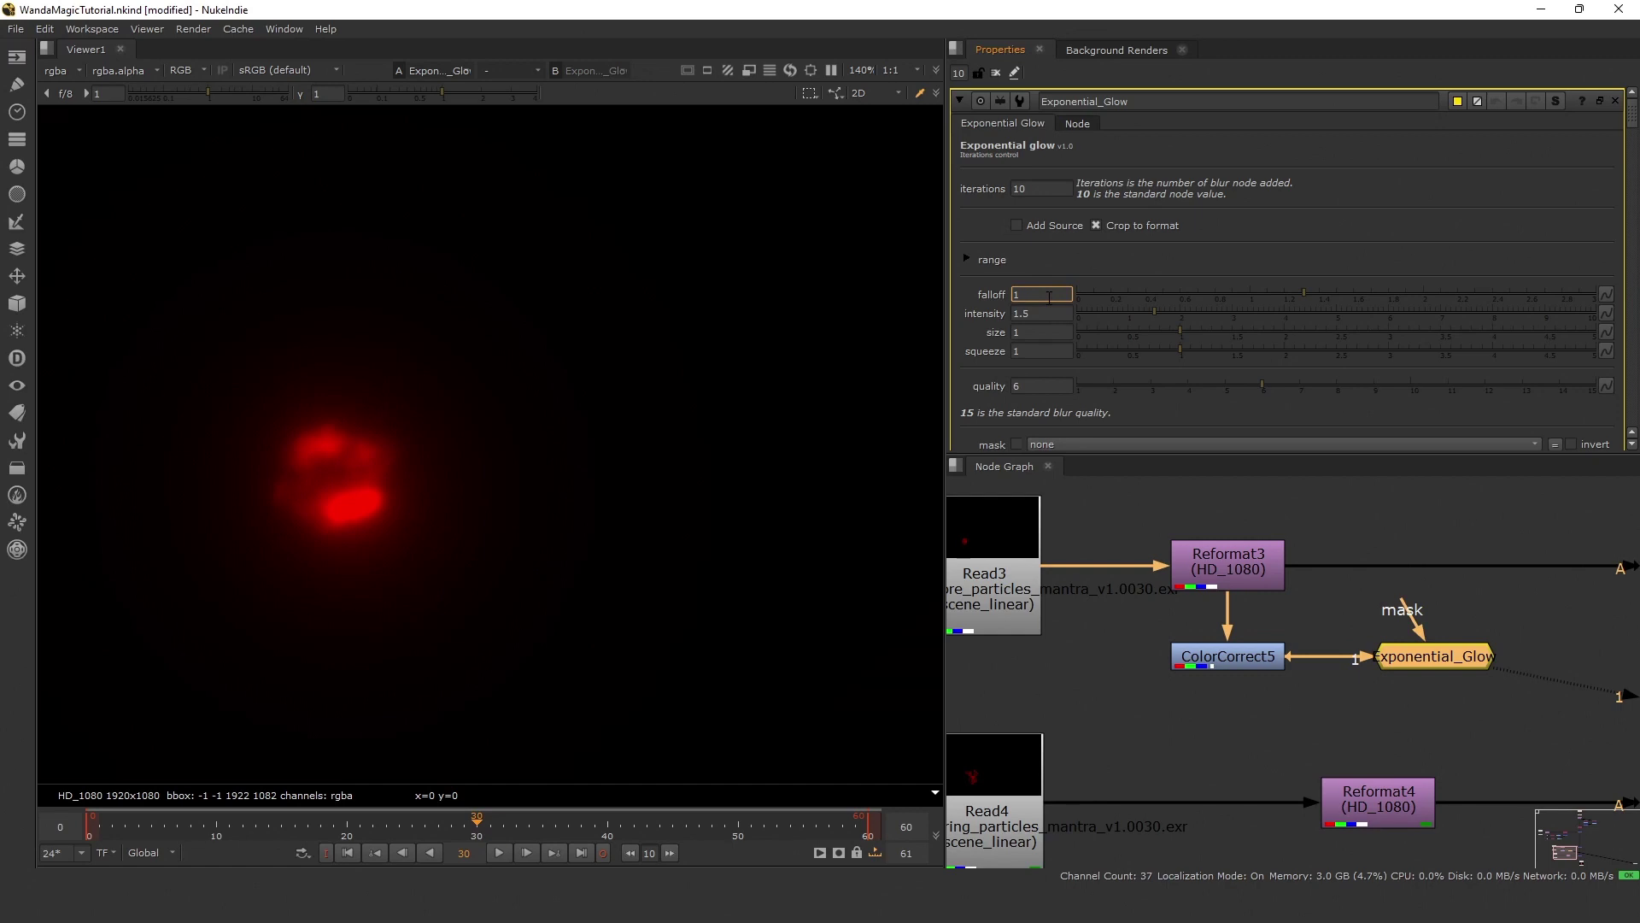
pyautogui.press('Return')
pyautogui.press('Return')
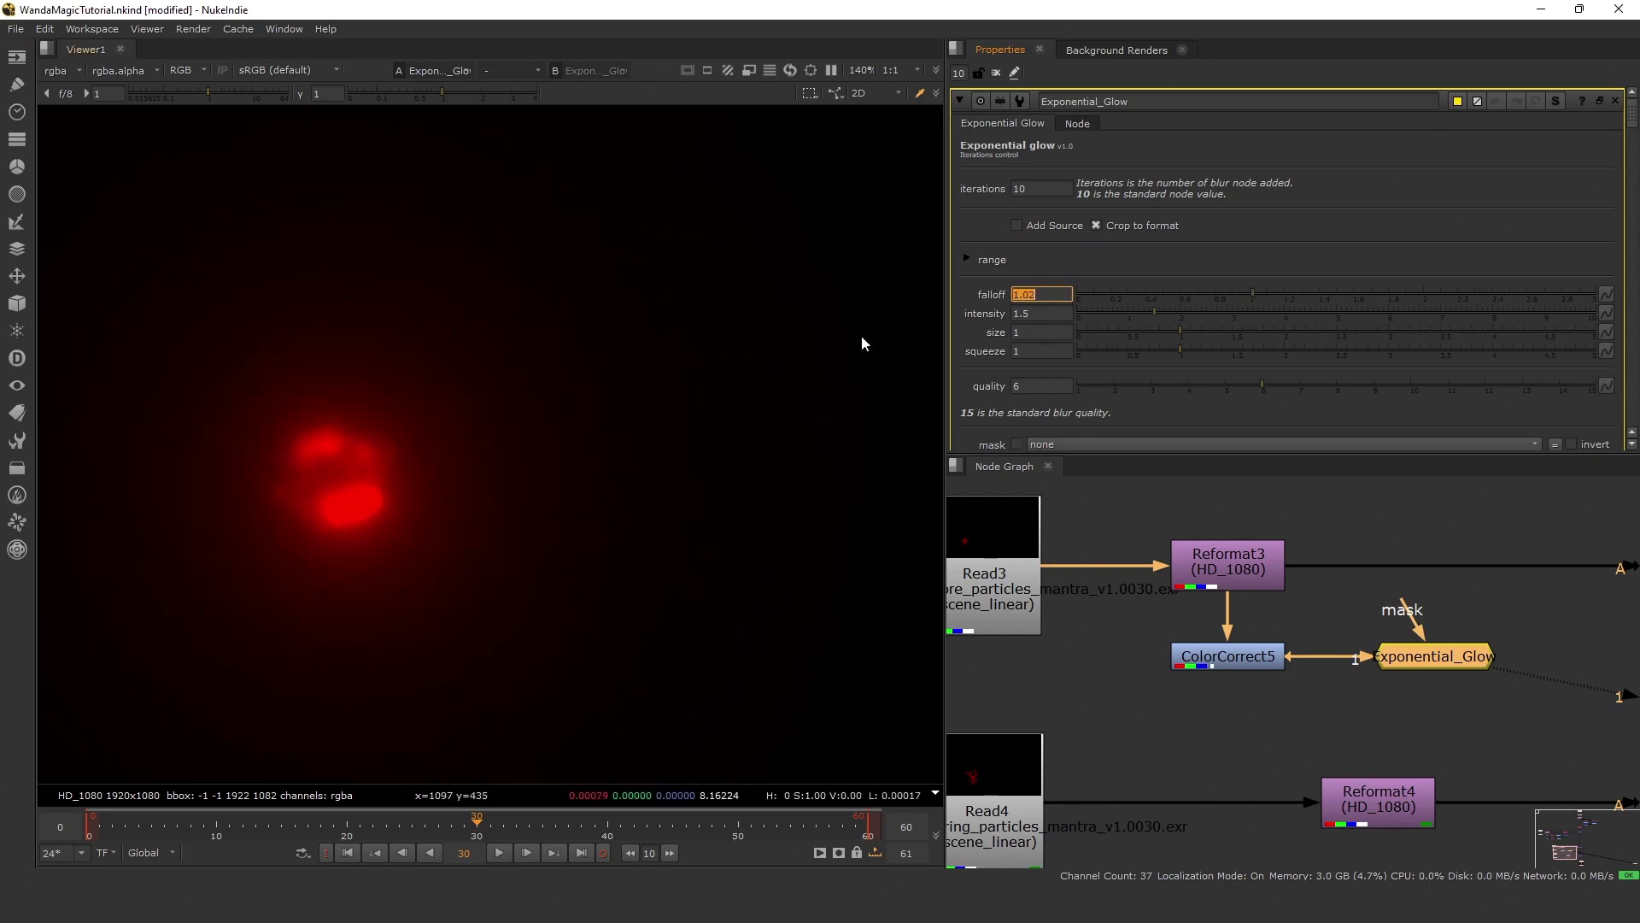
pyautogui.moveTo(400, 529); pyautogui.dragTo(493, 526, button='middle')
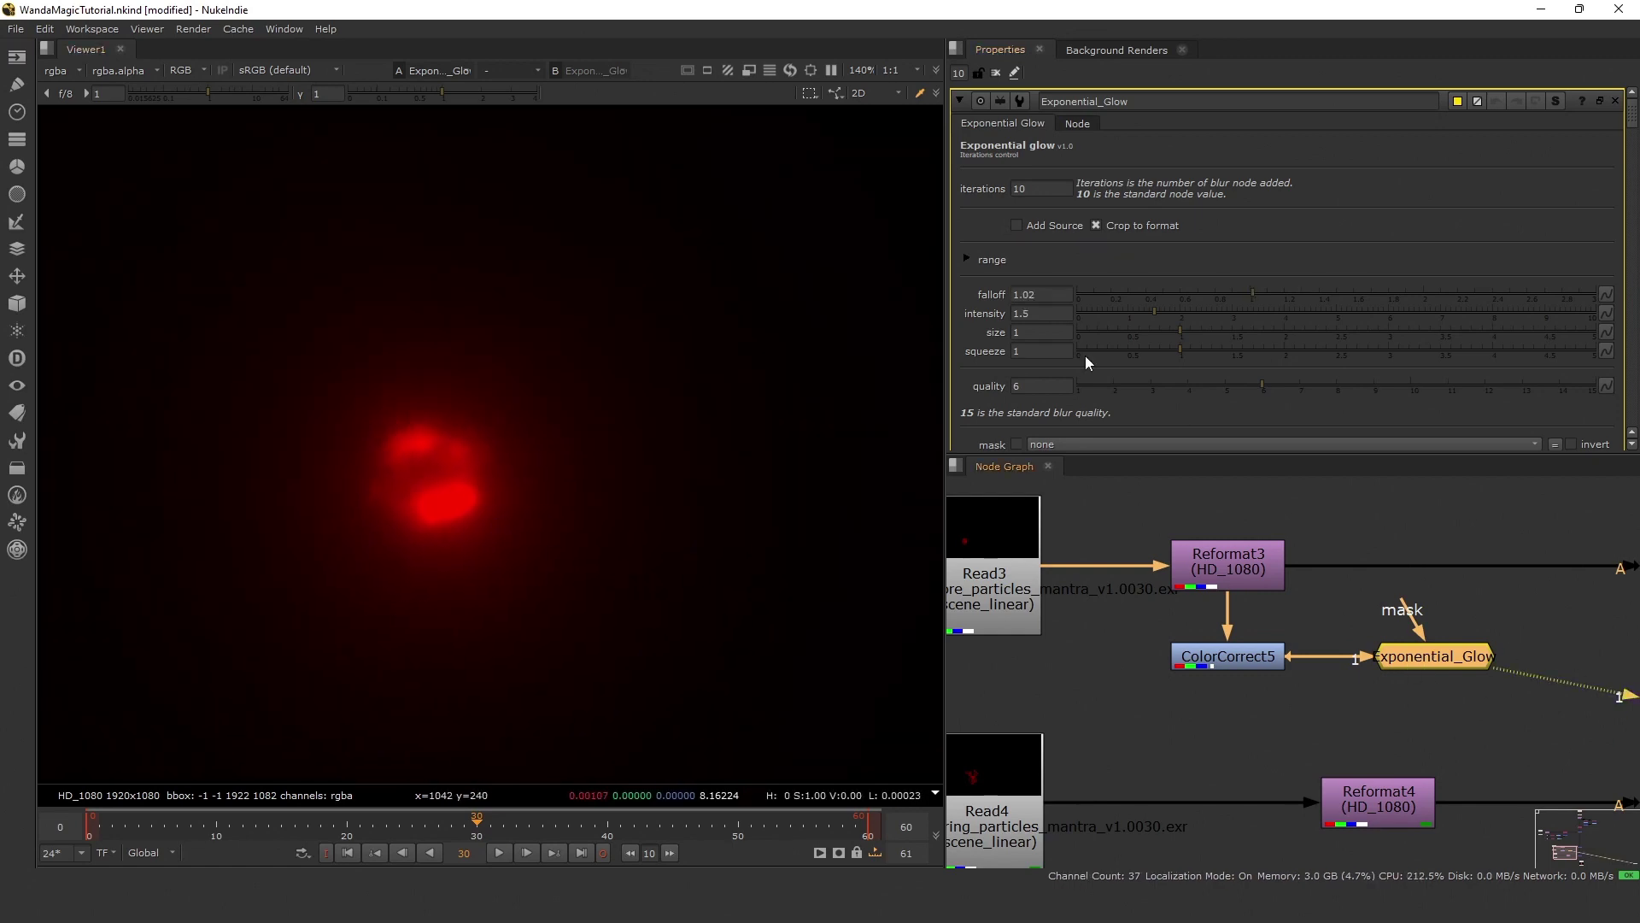
pyautogui.doubleClick(1041, 313)
pyautogui.write('9')
pyautogui.click(1332, 547)
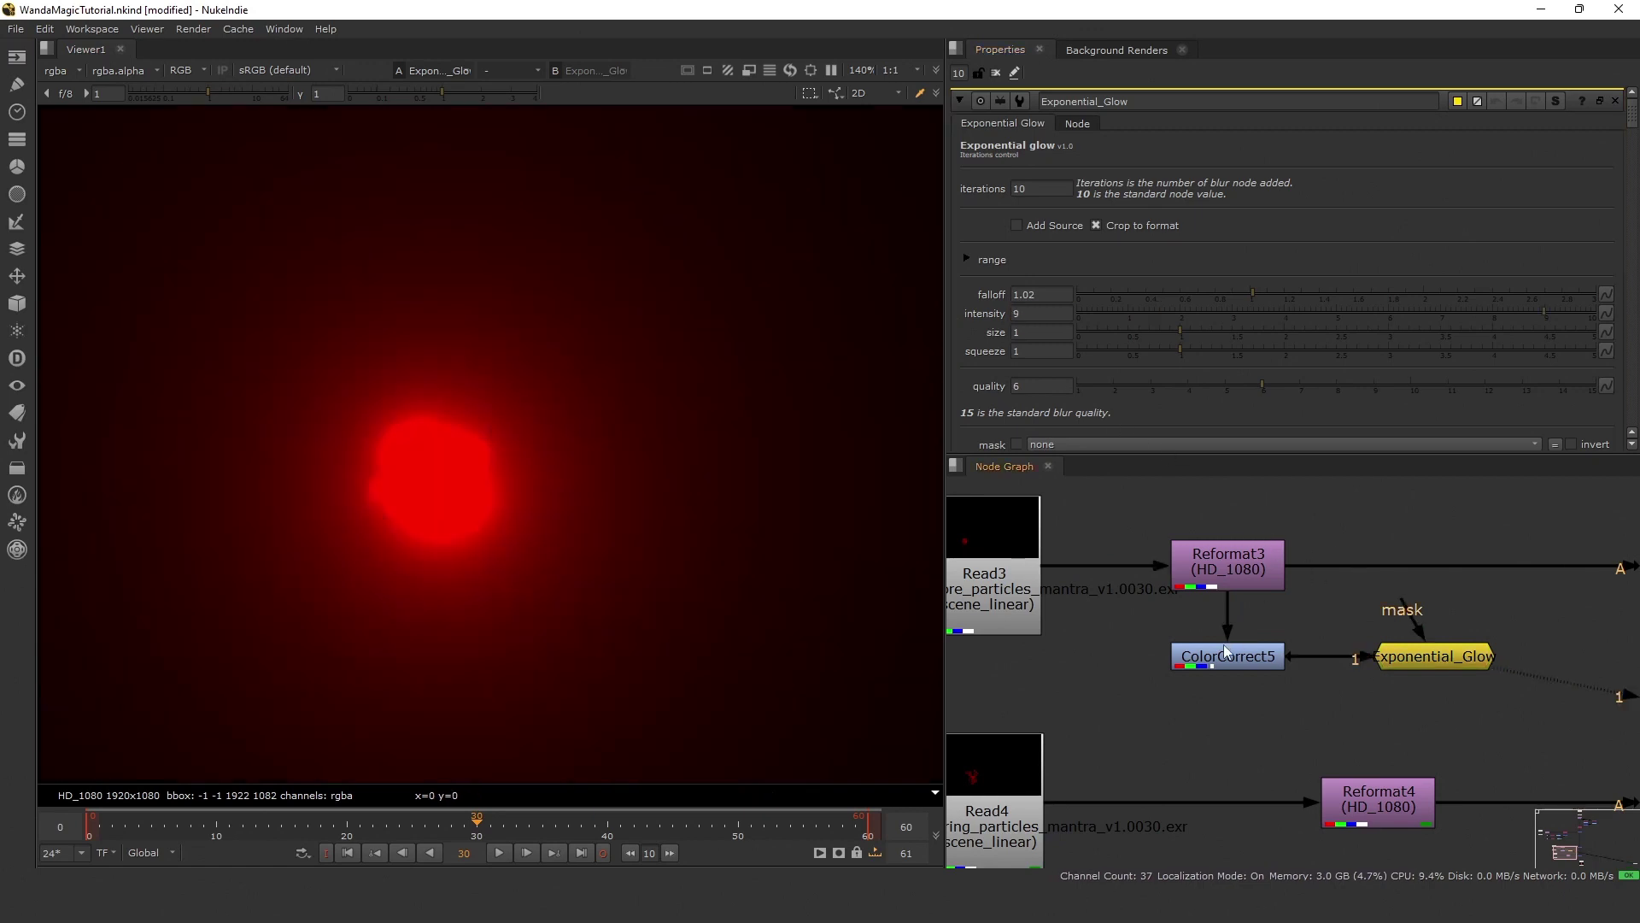
# Set the master saturation of the core particles' ColorCorrect to 0.8.
pyautogui.doubleClick(1226, 653)
pyautogui.scroll(2, 500, 495)
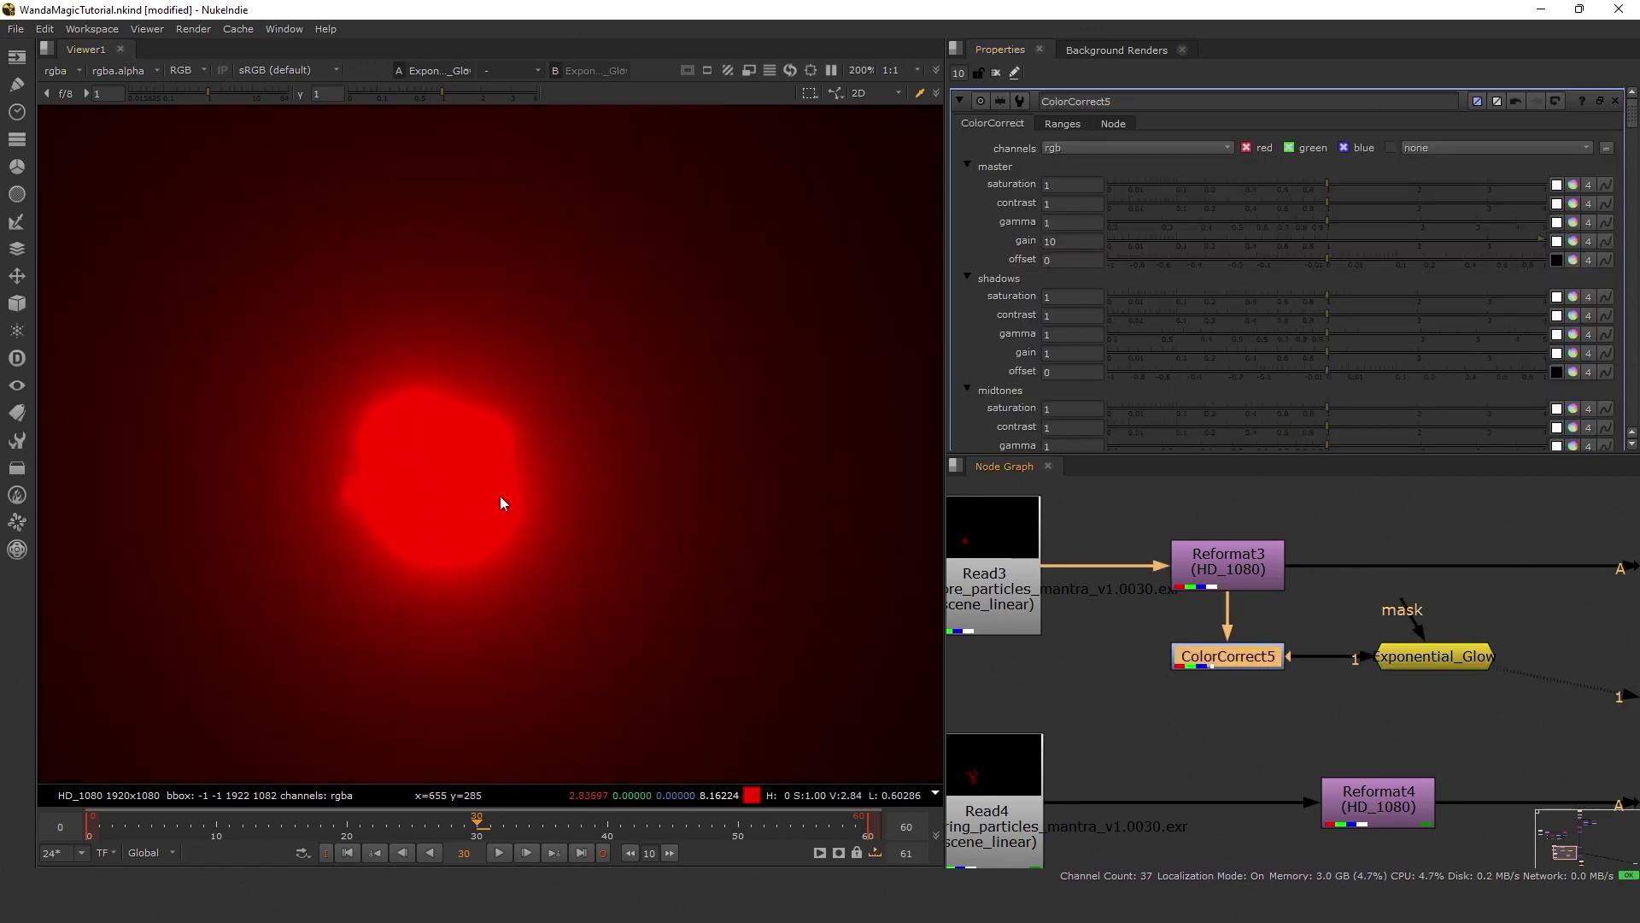
pyautogui.scroll(2, 504, 494)
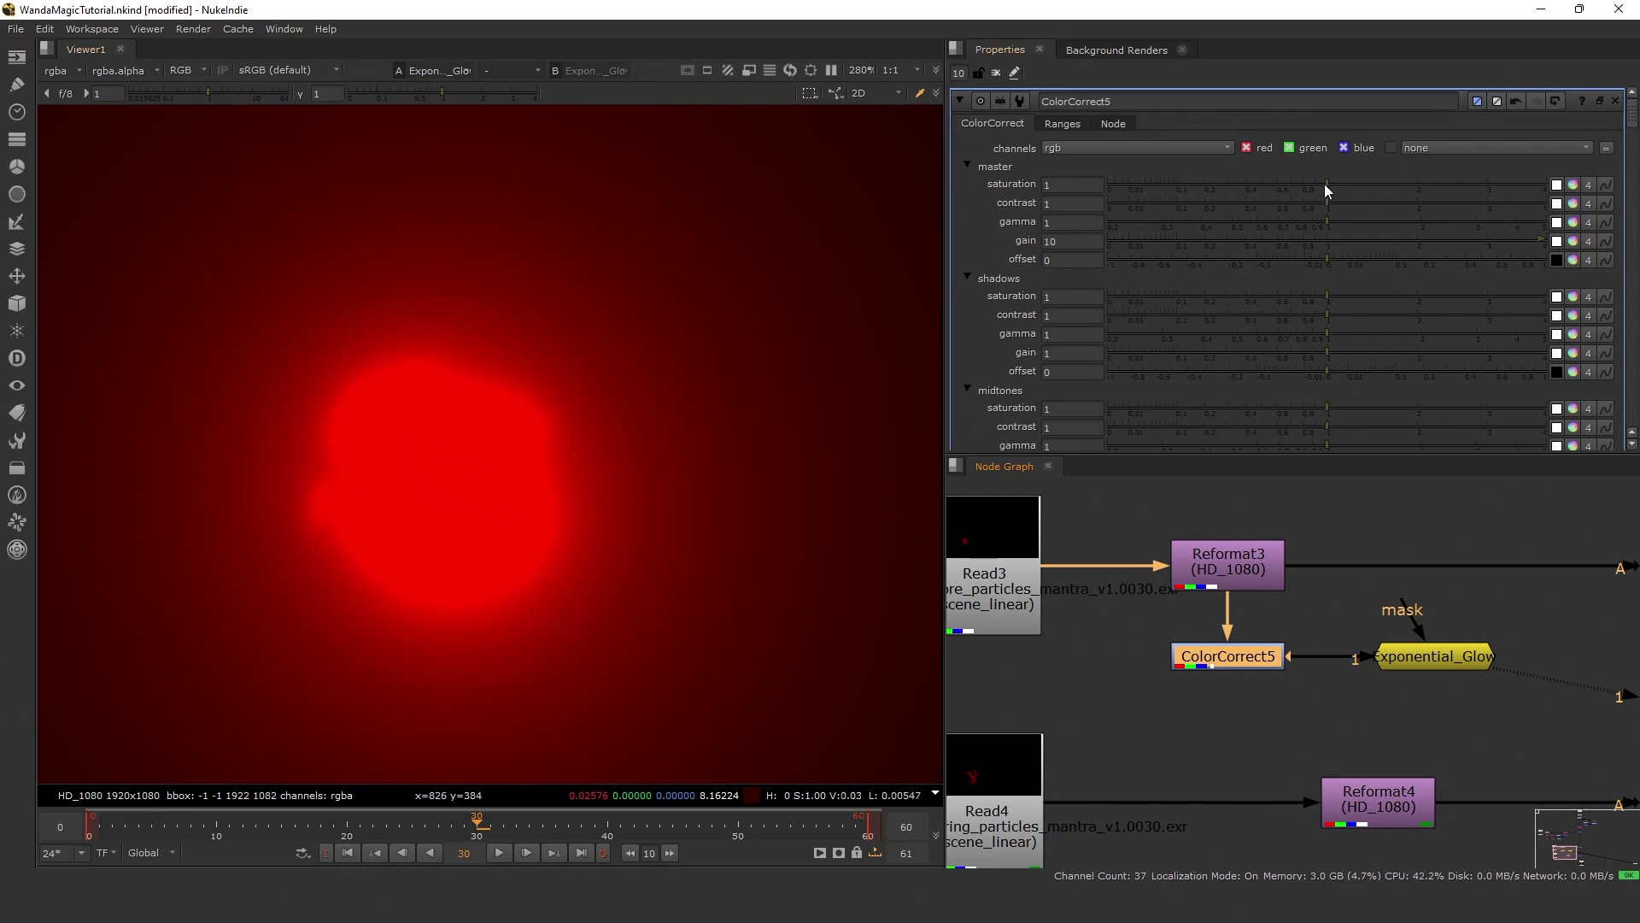
pyautogui.moveTo(1325, 183); pyautogui.dragTo(1304, 186)
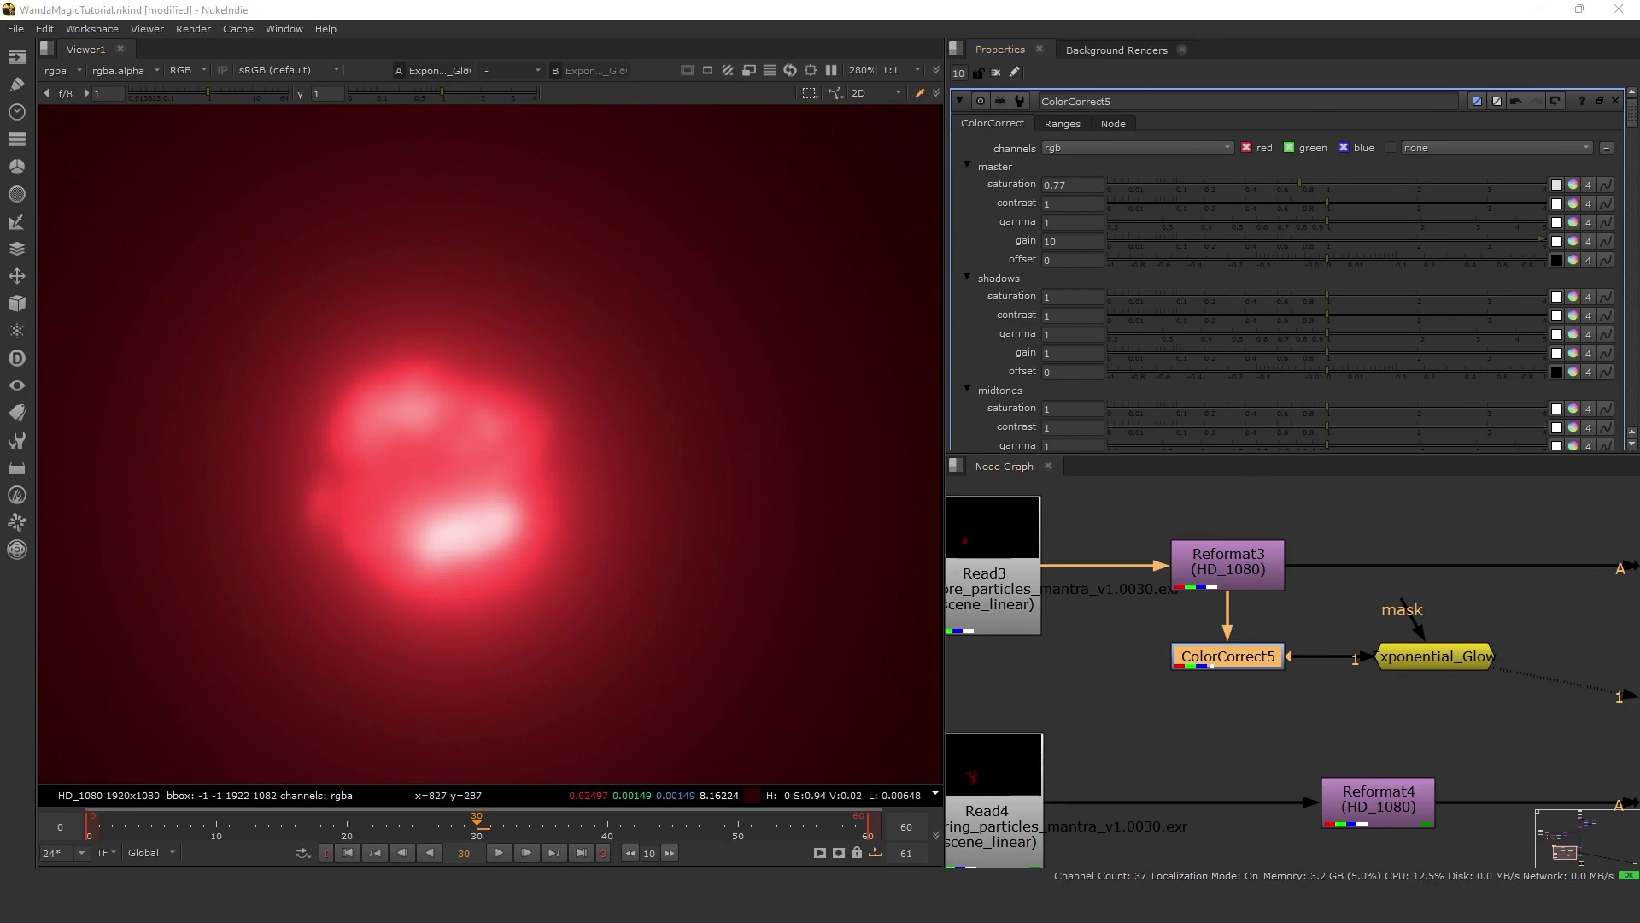
pyautogui.click(1070, 187)
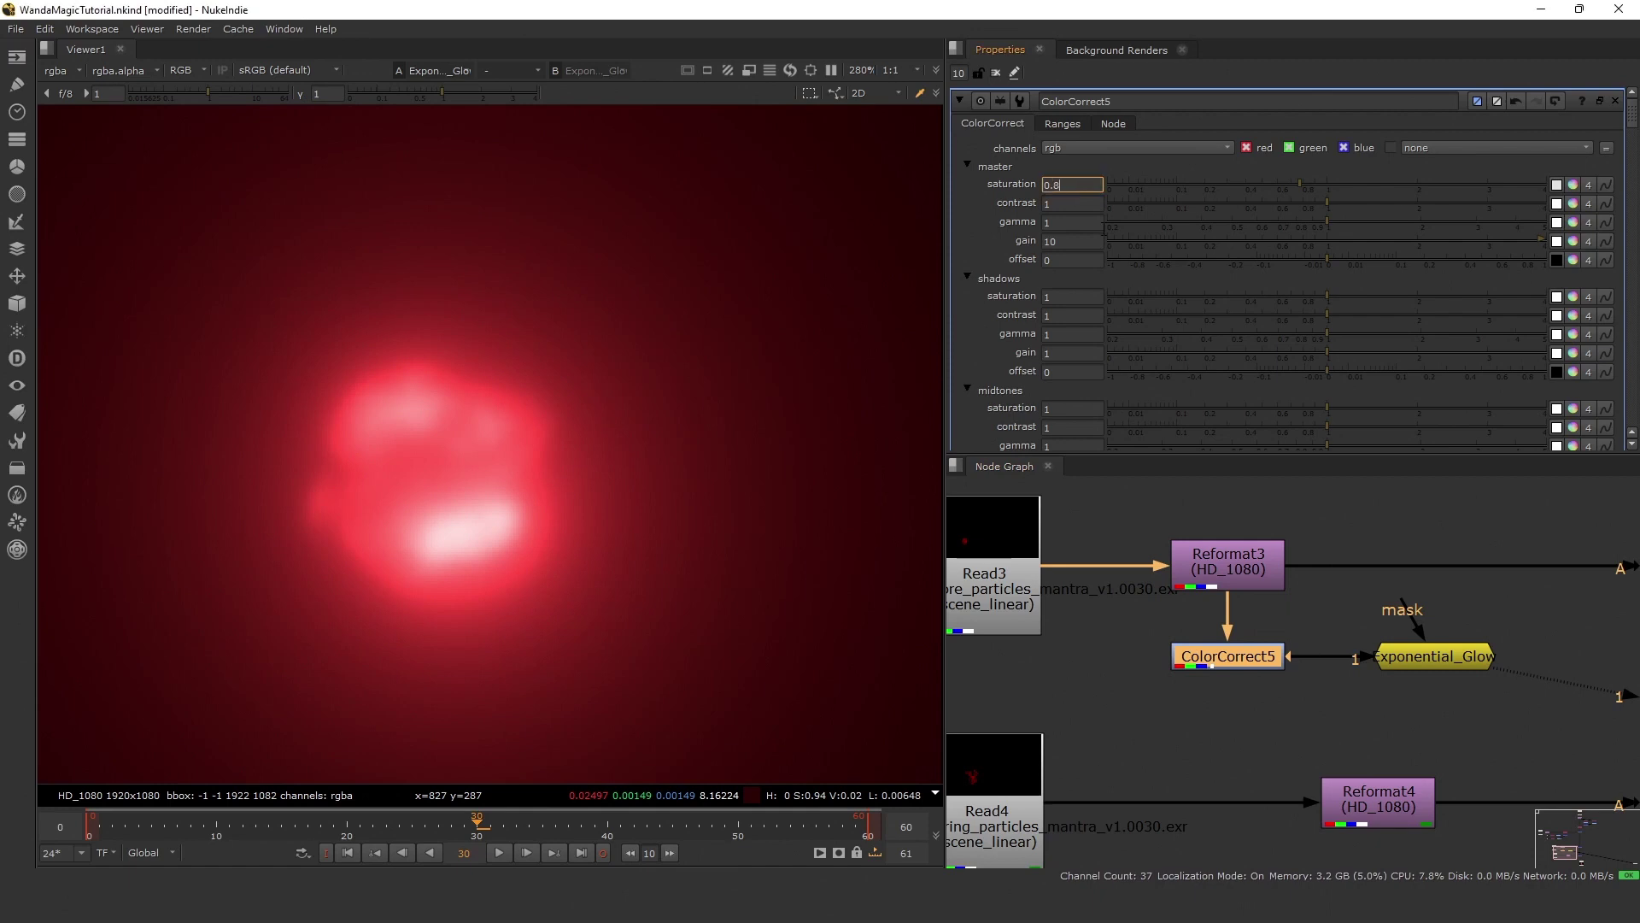
pyautogui.press('Return')
# Set the core Exponential_Glow's size to 0.22.
pyautogui.doubleClick(1415, 657)
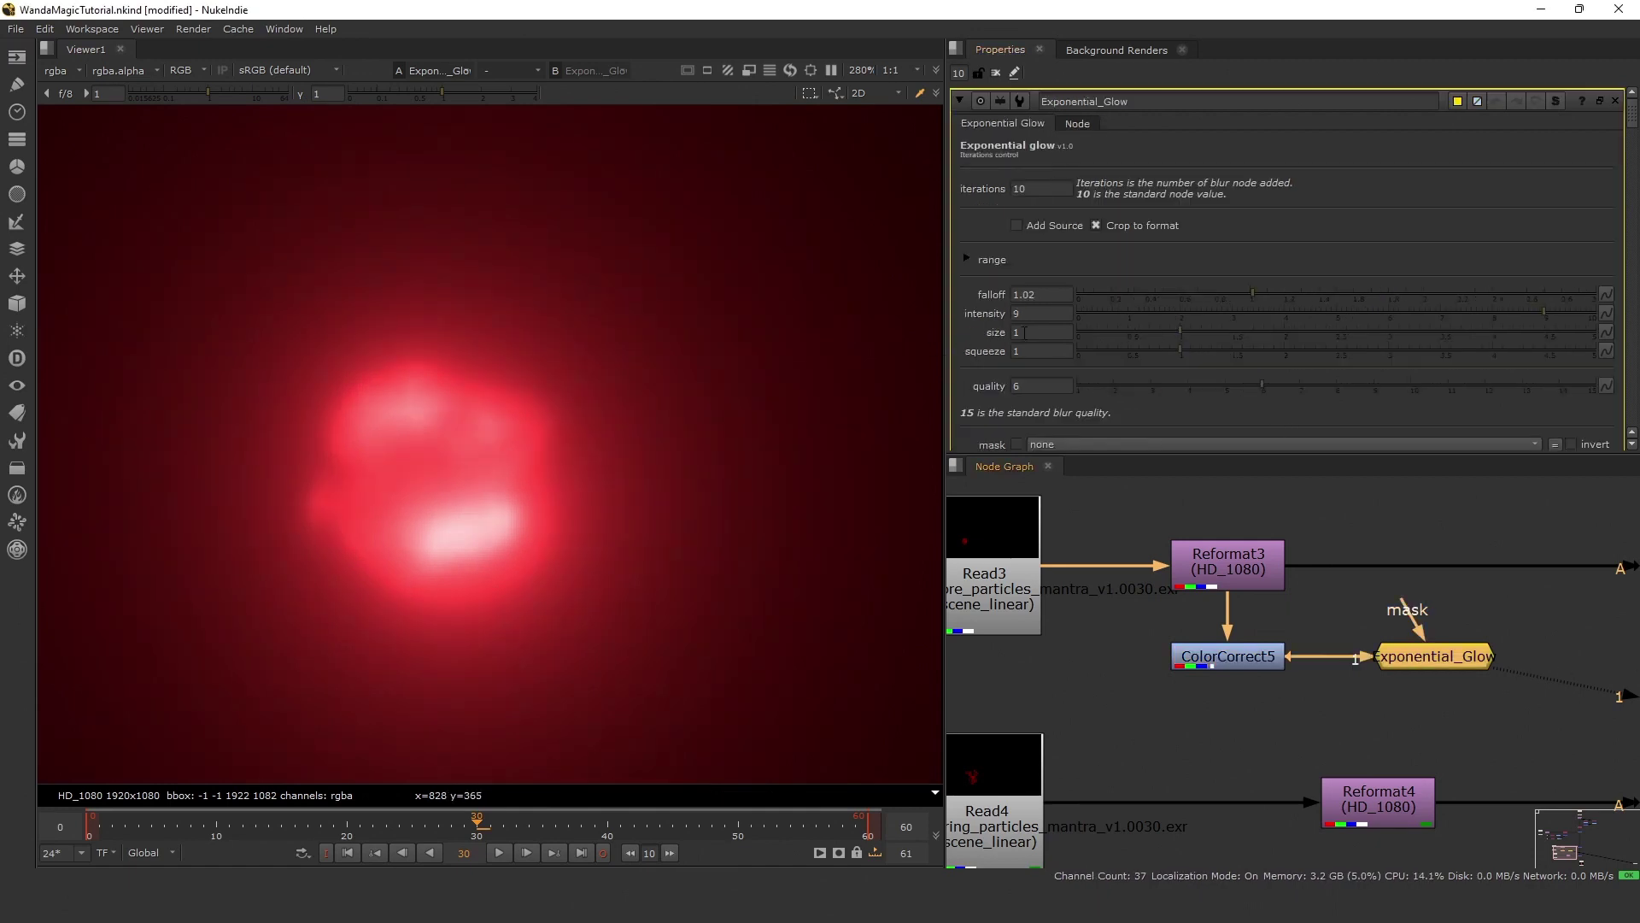
pyautogui.click(1042, 333)
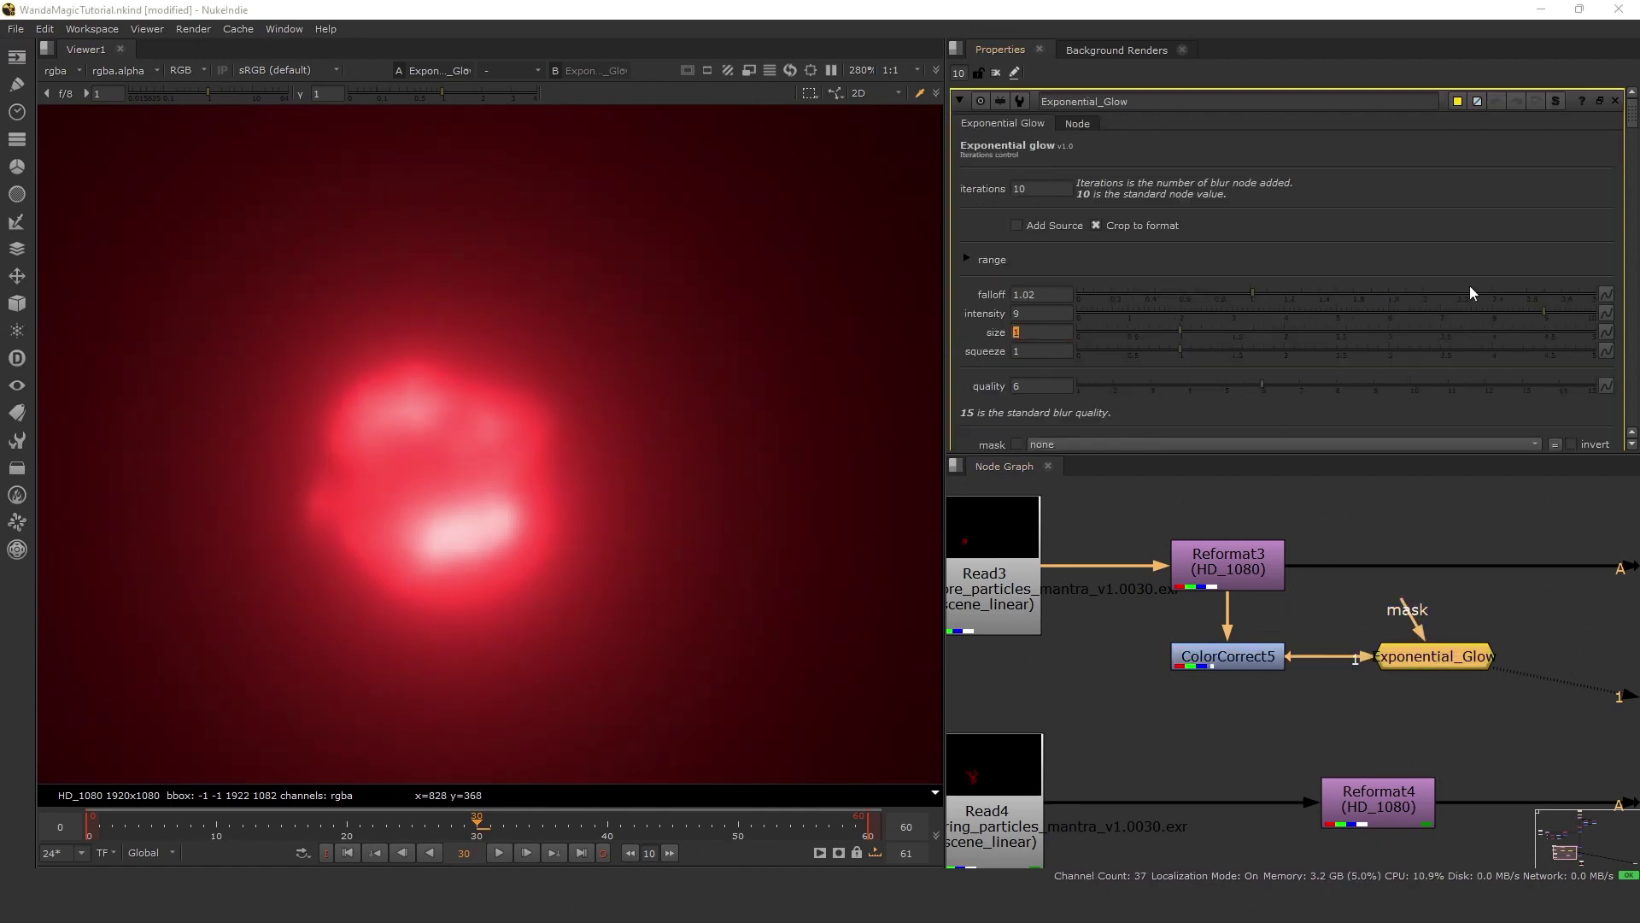
pyautogui.click(1017, 333)
pyautogui.write('.22')
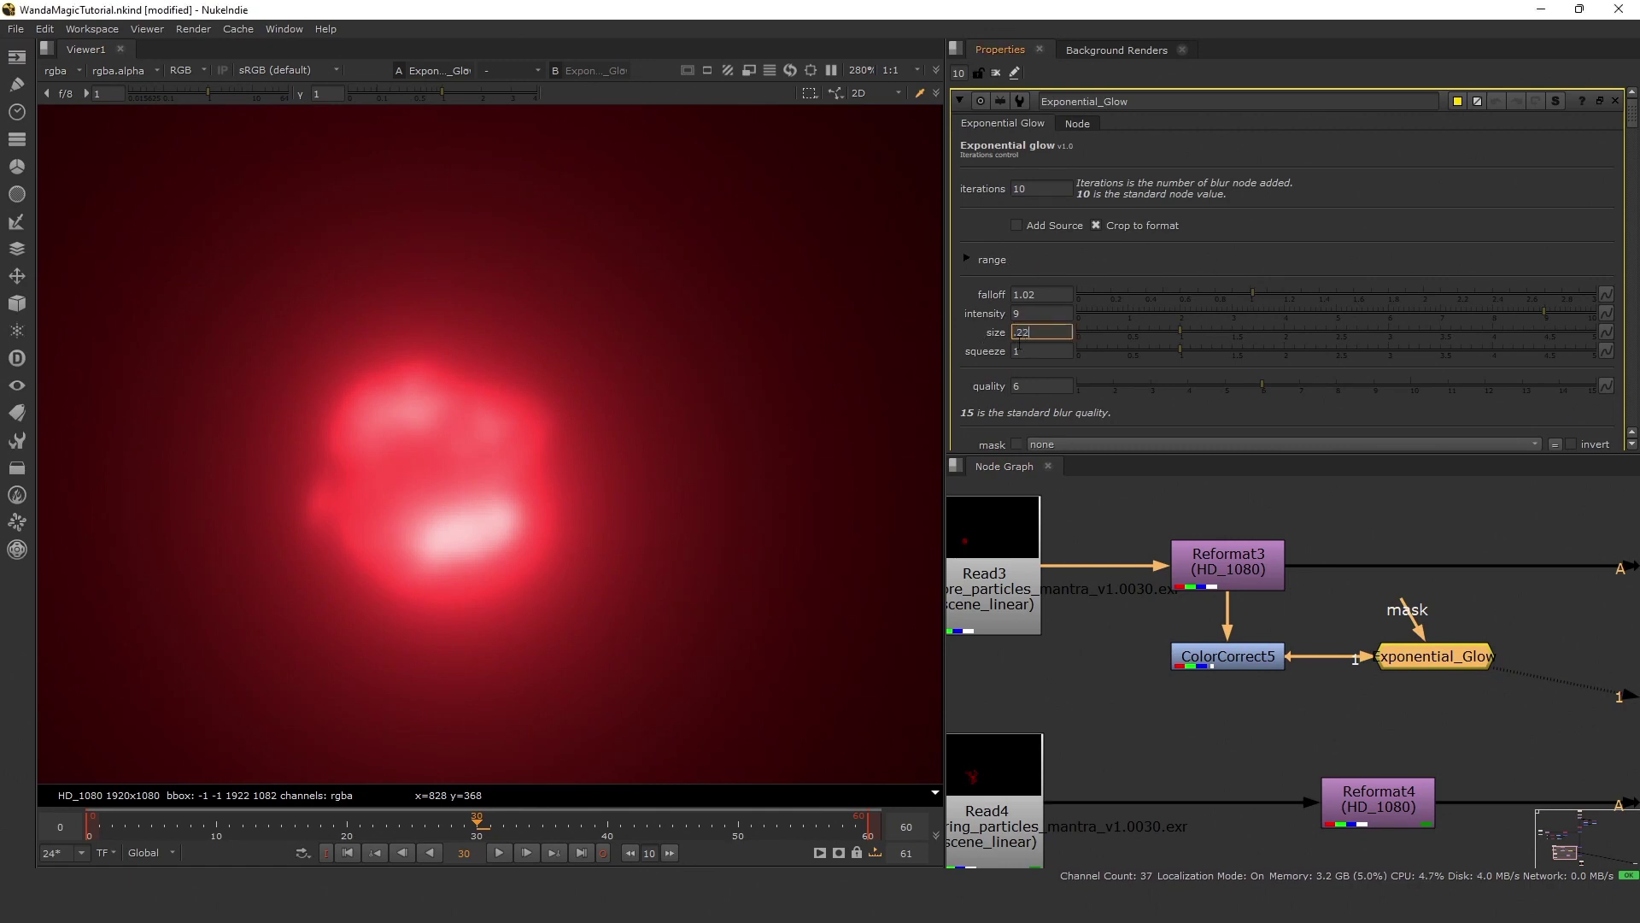
pyautogui.press('Return')
# Compare the core particles' Reformat output with the Exponential_Glow result in the viewer.
pyautogui.click(1247, 573)
pyautogui.press('1')
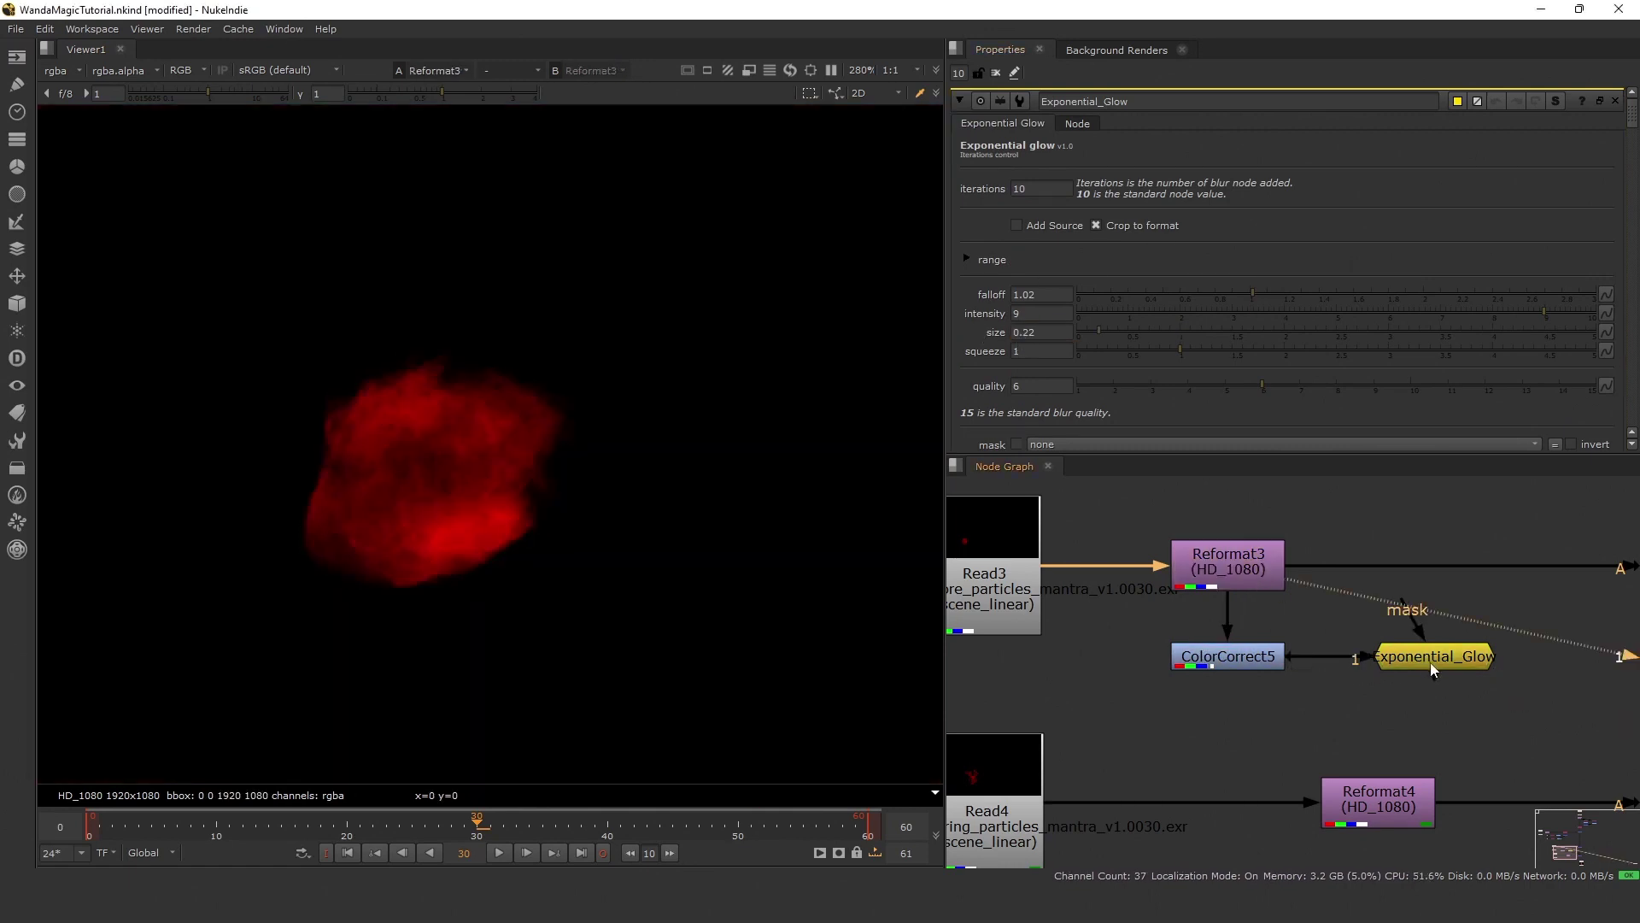
pyautogui.click(1430, 663)
pyautogui.press('1')
# Duplicate the core particles' plus Merge, insert it below with the glow as its A input, and view the result.
pyautogui.scroll(-3, 1431, 663)
pyautogui.moveTo(1431, 663); pyautogui.dragTo(1301, 634, button='middle')
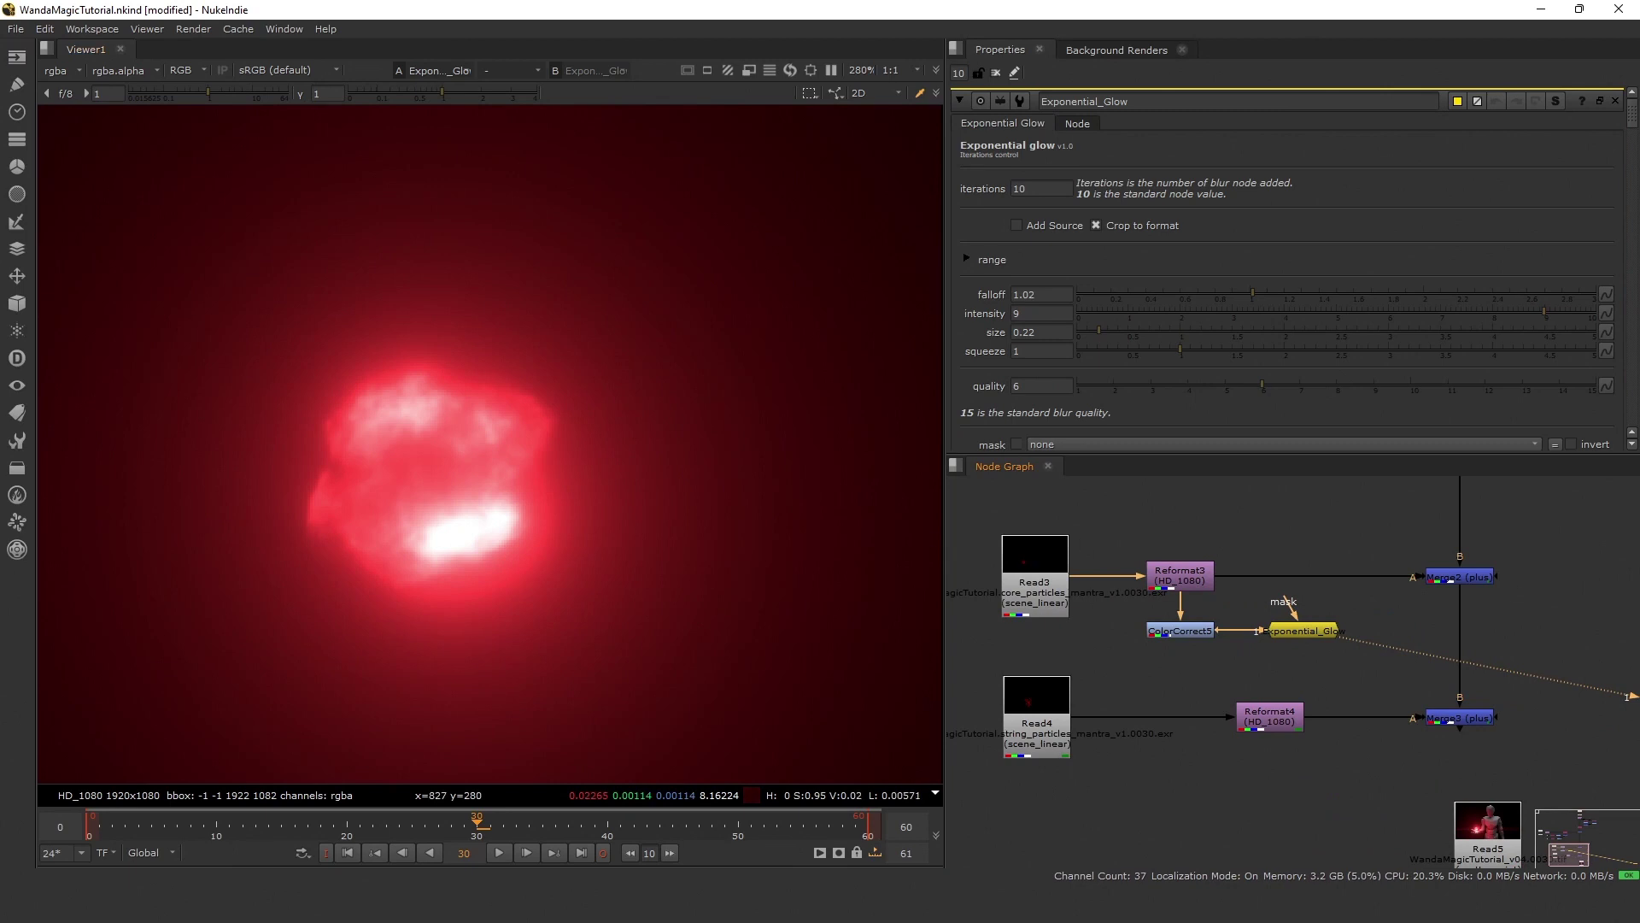
pyautogui.scroll(-2, 1089, 611)
pyautogui.scroll(3, 1364, 589)
pyautogui.click(1343, 579)
pyautogui.hotkey('ctrl', 'c')
pyautogui.hotkey('ctrl', 'v')
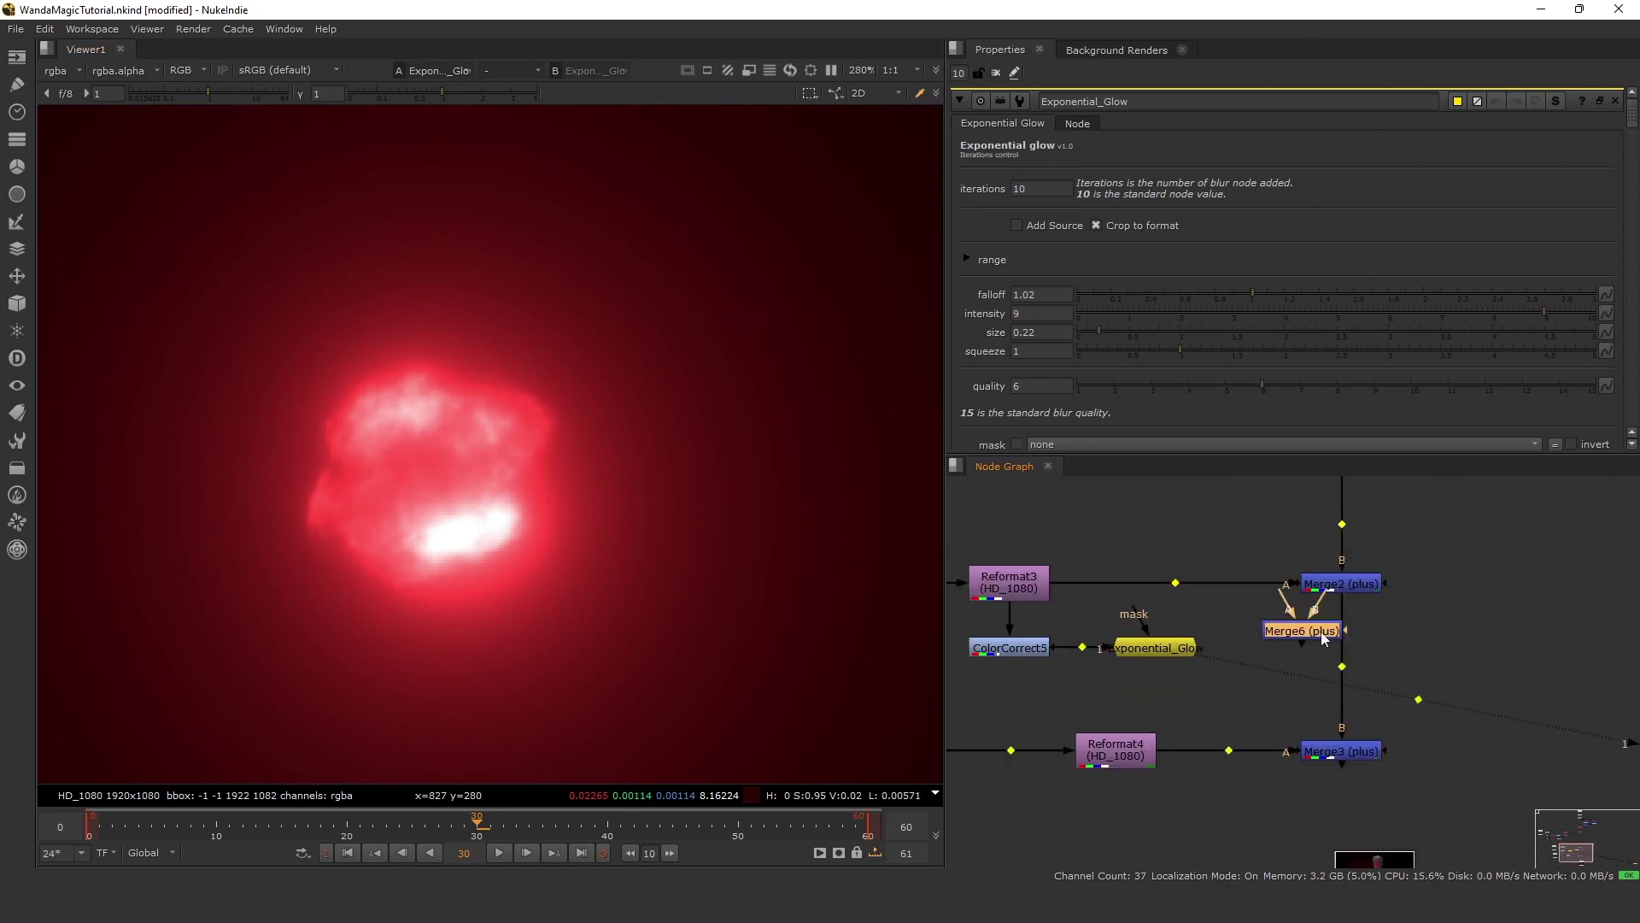
pyautogui.moveTo(1316, 633); pyautogui.dragTo(1344, 641)
pyautogui.click(1356, 642)
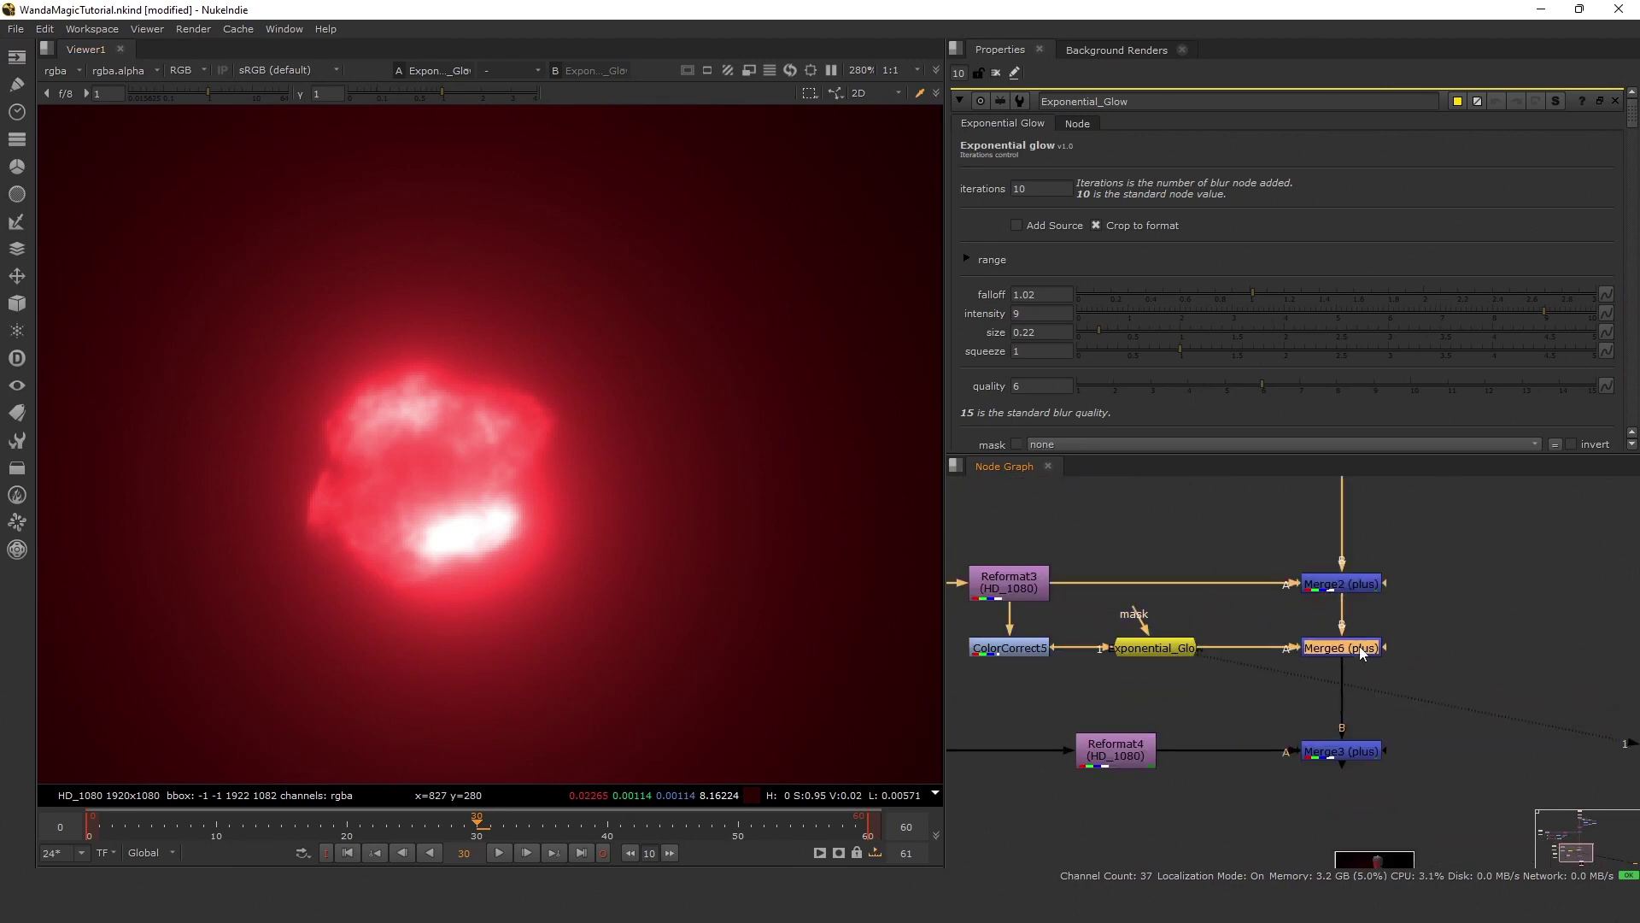
pyautogui.press('1')
pyautogui.scroll(-2, 1367, 632)
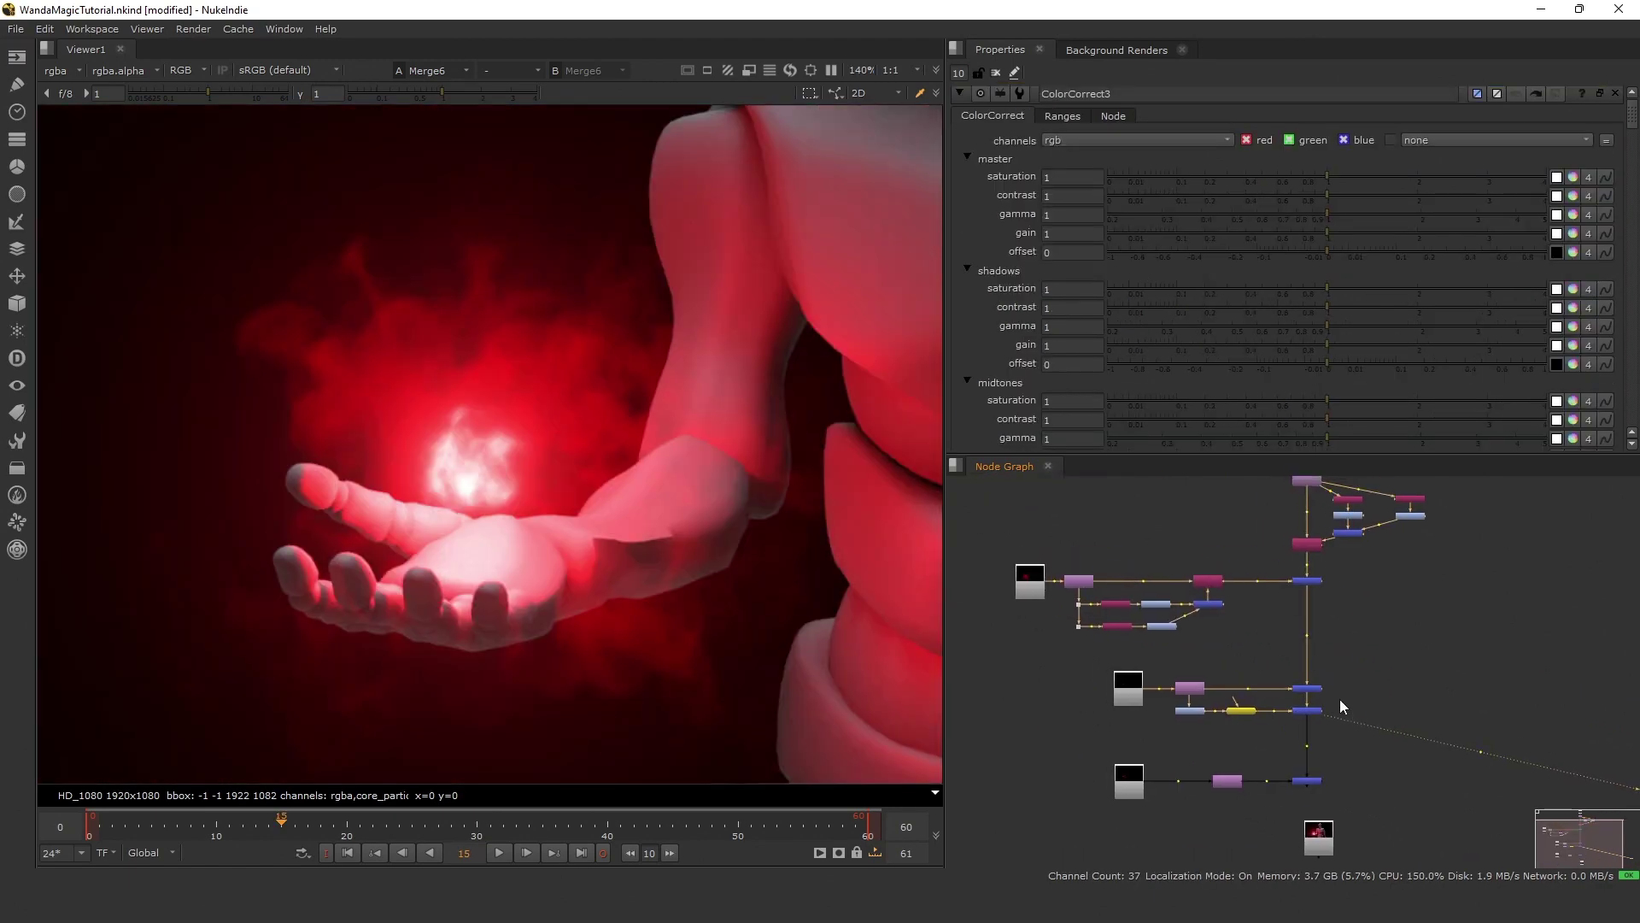
pyautogui.scroll(3, 1141, 607)
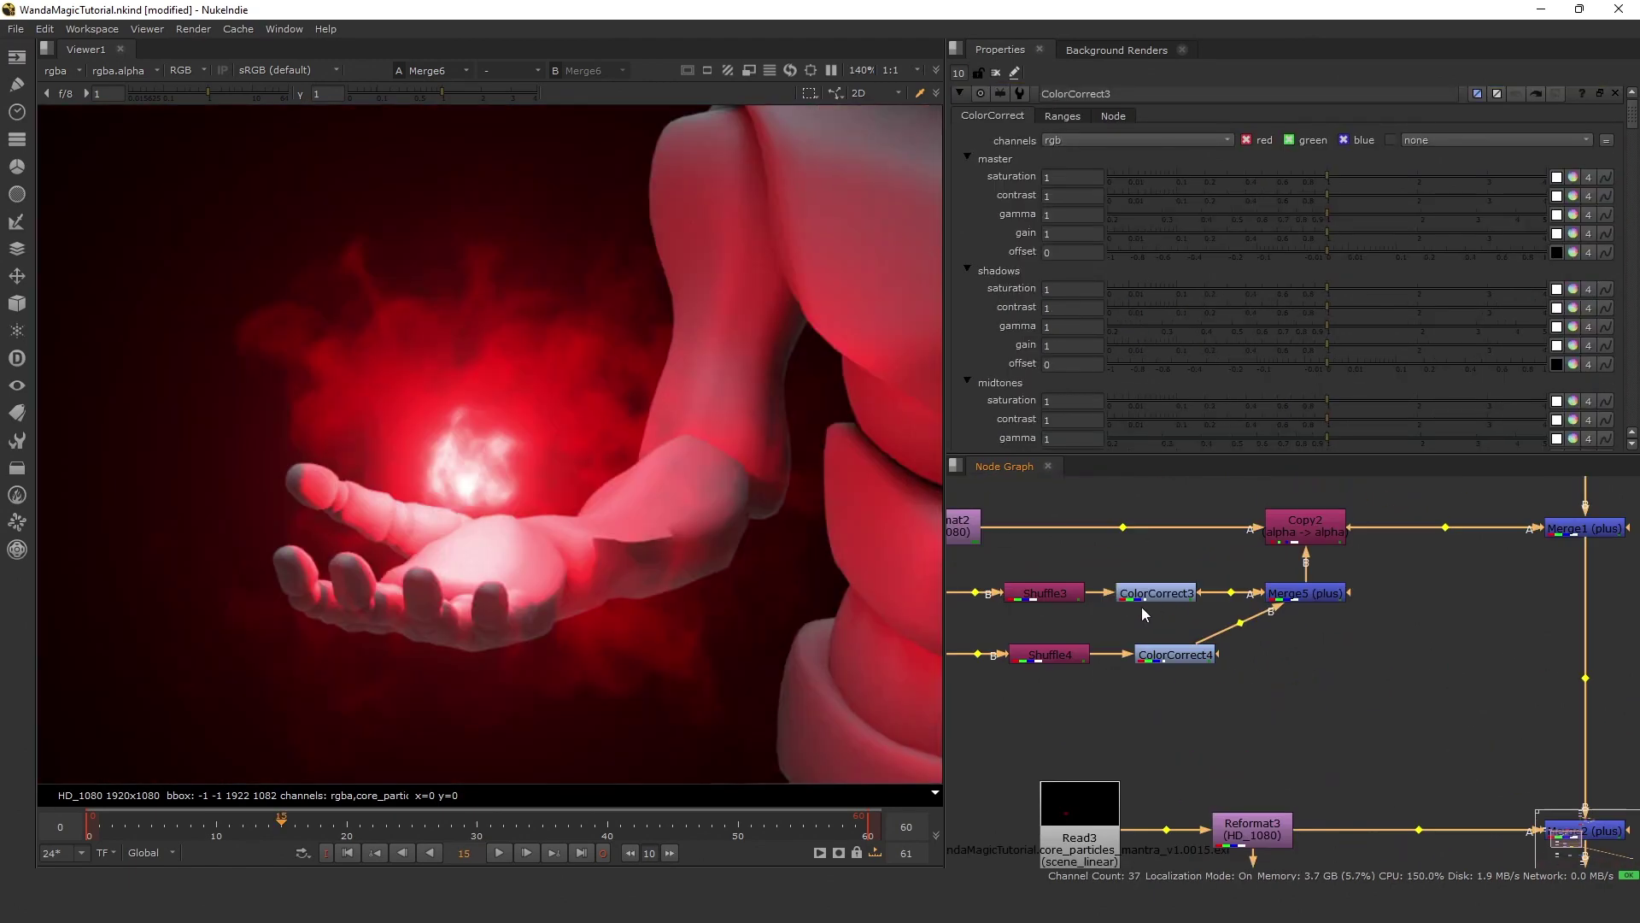
# View ColorCorrect3 on the core_geolight_smoke_all pass and set its master contrast to 1.62 and gain to 0.64.
pyautogui.click(1157, 593)
pyautogui.press('1')
pyautogui.scroll(-4, 1161, 596)
pyautogui.scroll(5, 1060, 587)
pyautogui.doubleClick(1184, 607)
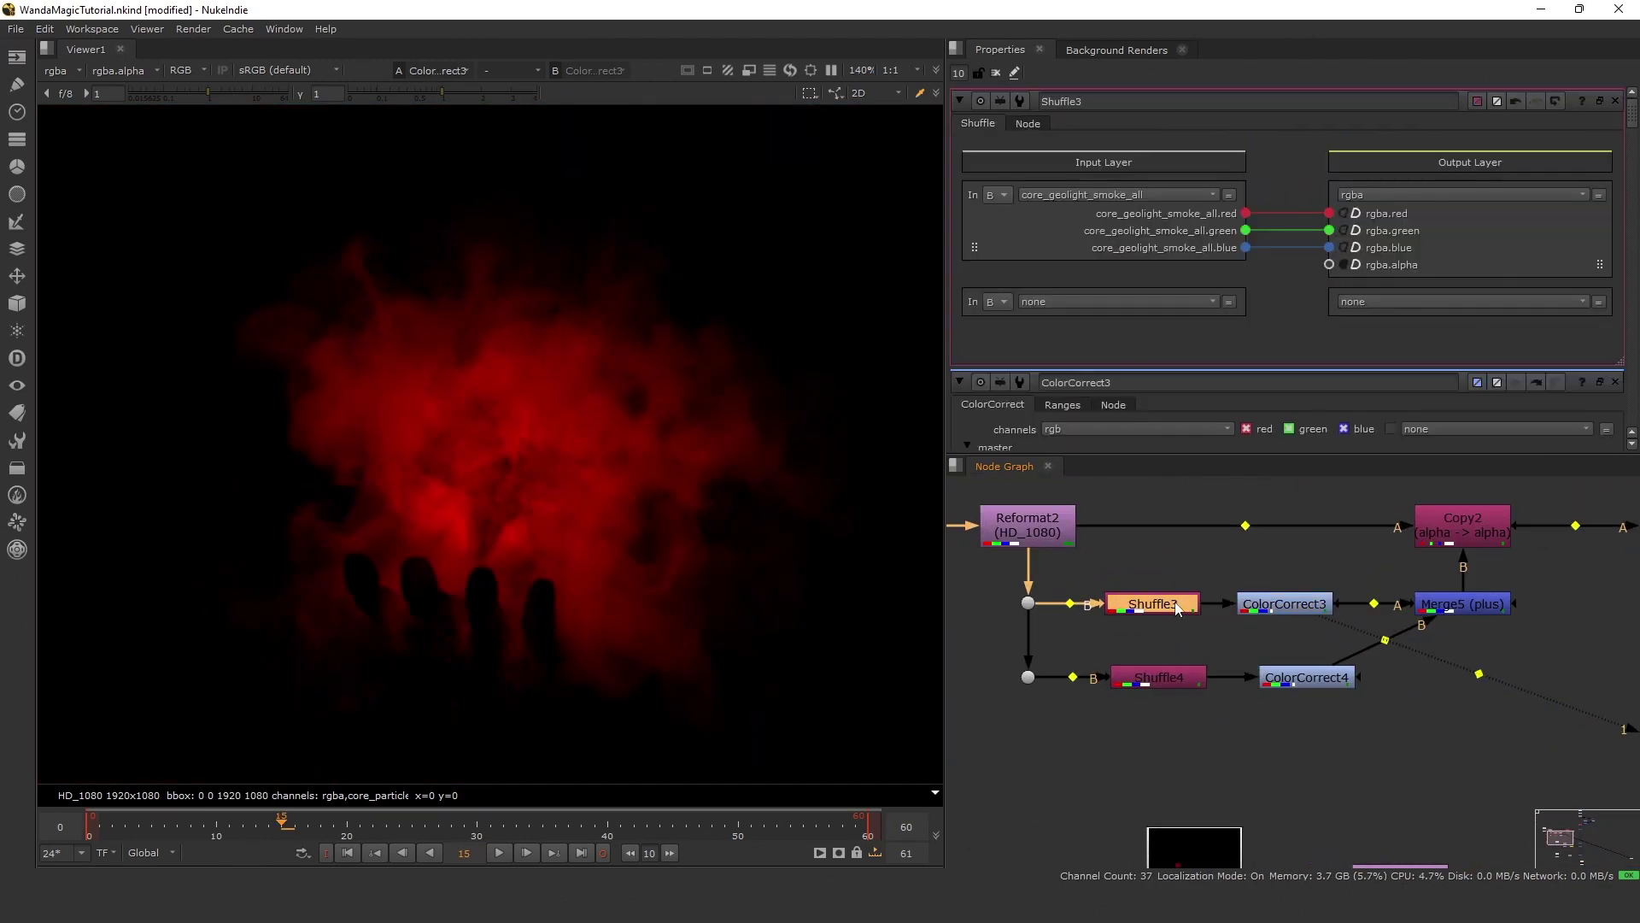
pyautogui.scroll(-4, 1084, 577)
pyautogui.scroll(3, 1185, 593)
pyautogui.click(1191, 591)
pyautogui.doubleClick(1193, 594)
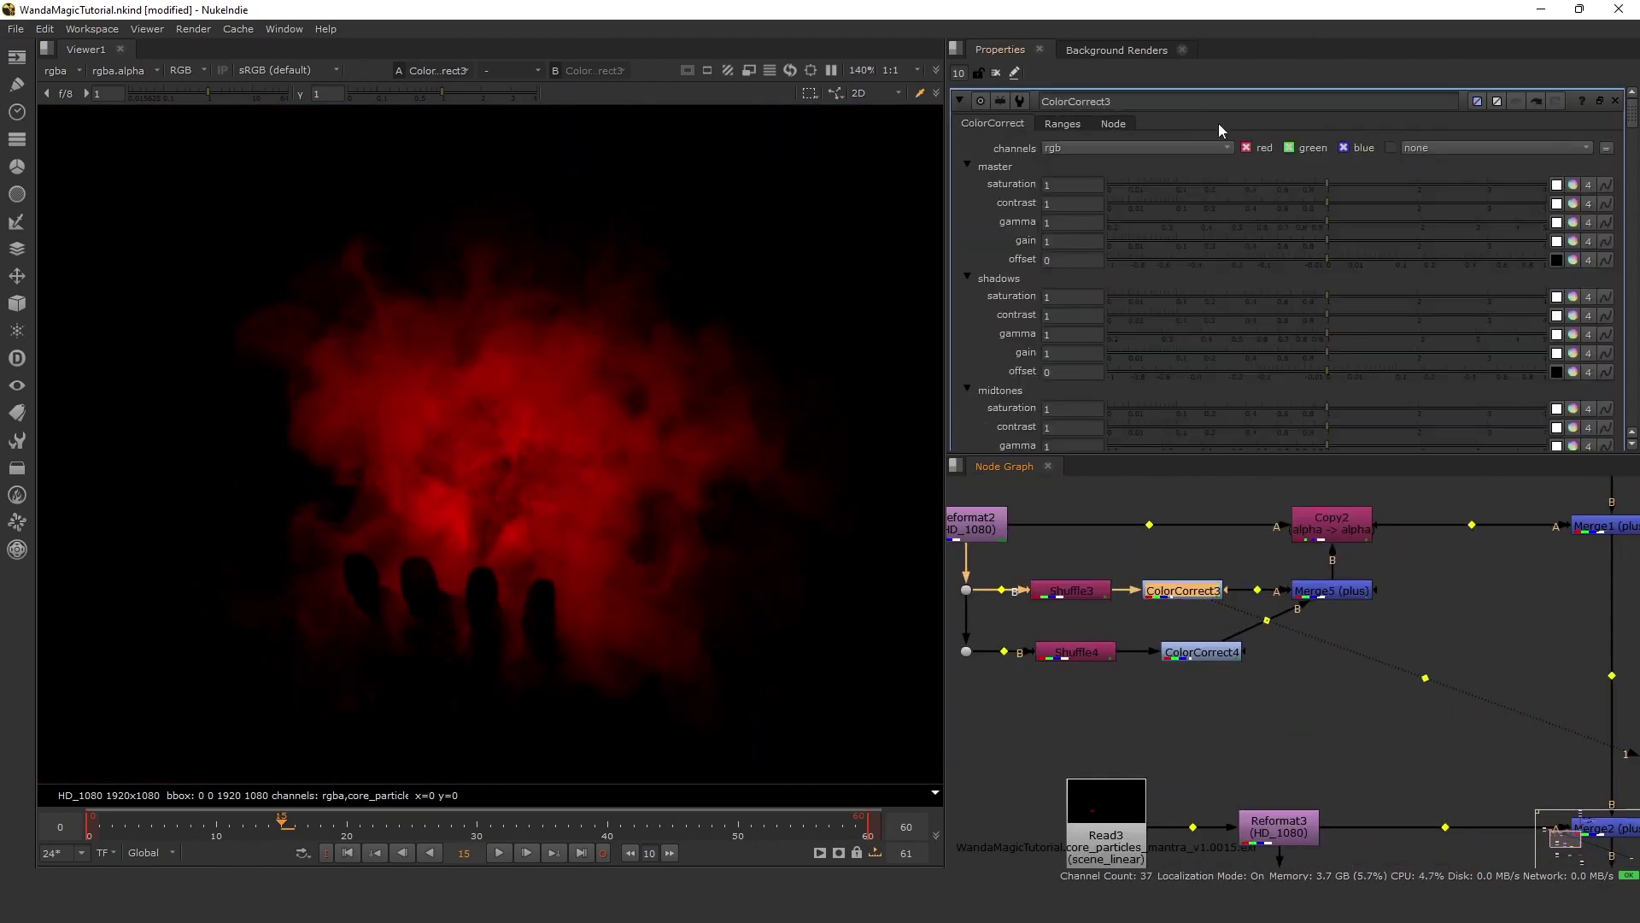
pyautogui.moveTo(1338, 205); pyautogui.dragTo(1294, 243)
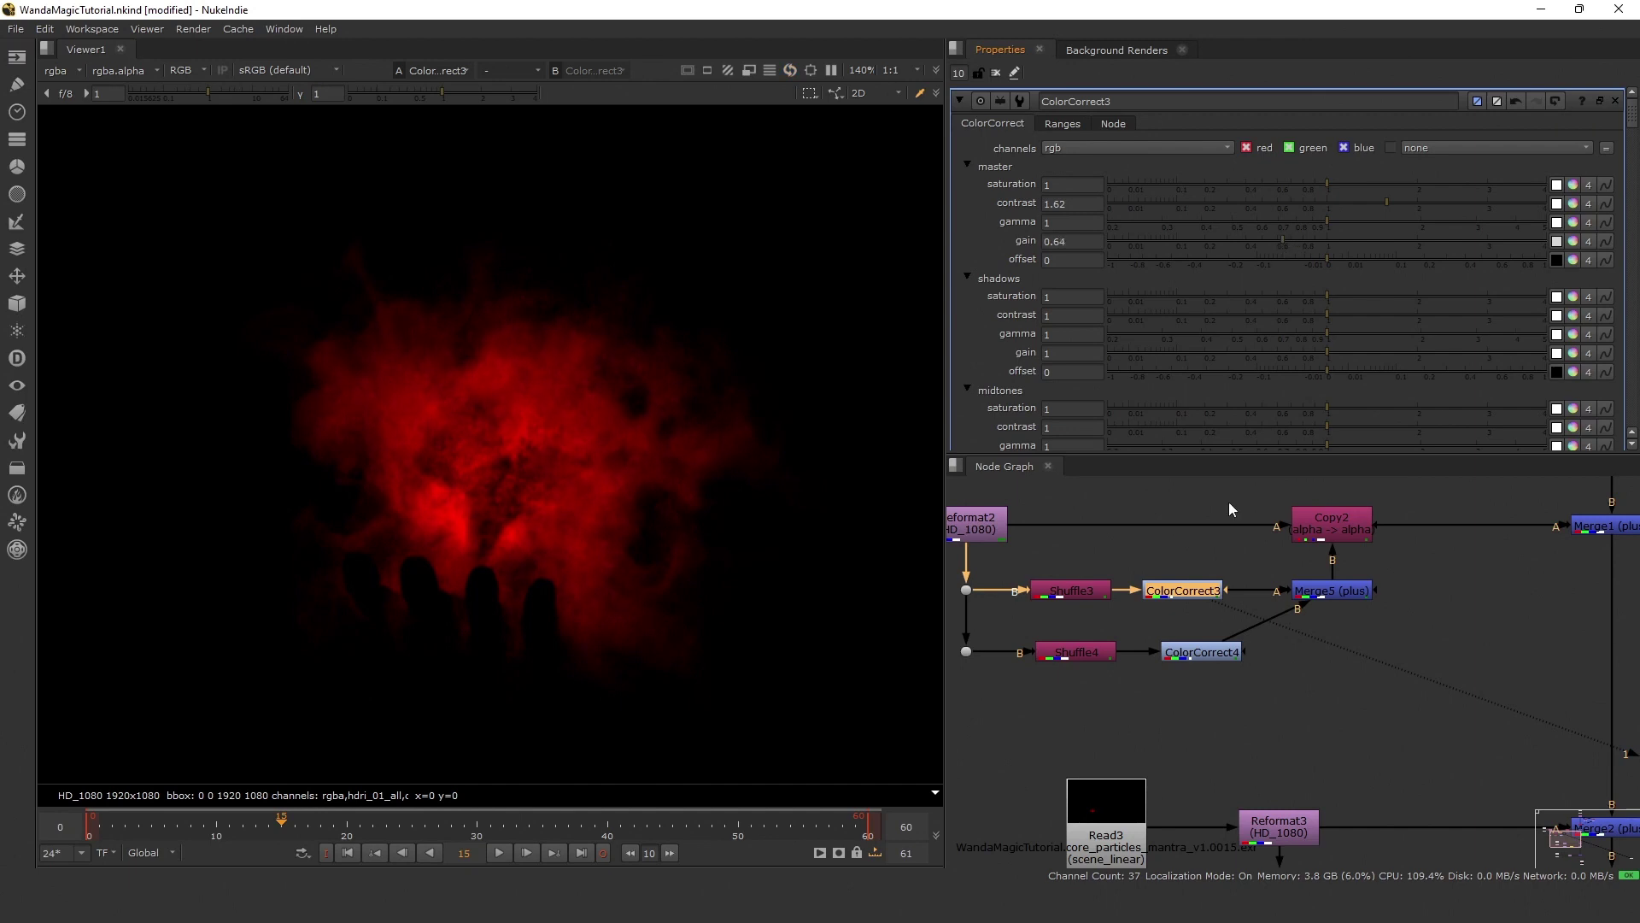
# Add another ColorCorrect after ColorCorrect3 with master saturation 0.68, gamma 0.74 and gain 1.35.
pyautogui.scroll(-4, 1407, 632)
pyautogui.moveTo(1054, 531); pyautogui.dragTo(1345, 681)
pyautogui.scroll(2, 1293, 622)
pyautogui.click(1229, 592)
pyautogui.moveTo(1300, 612)
pyautogui.mouseDown()
pyautogui.moveTo(1206, 612)
pyautogui.moveTo(1288, 613)
pyautogui.mouseUp()
pyautogui.click(1217, 608)
pyautogui.press('c')
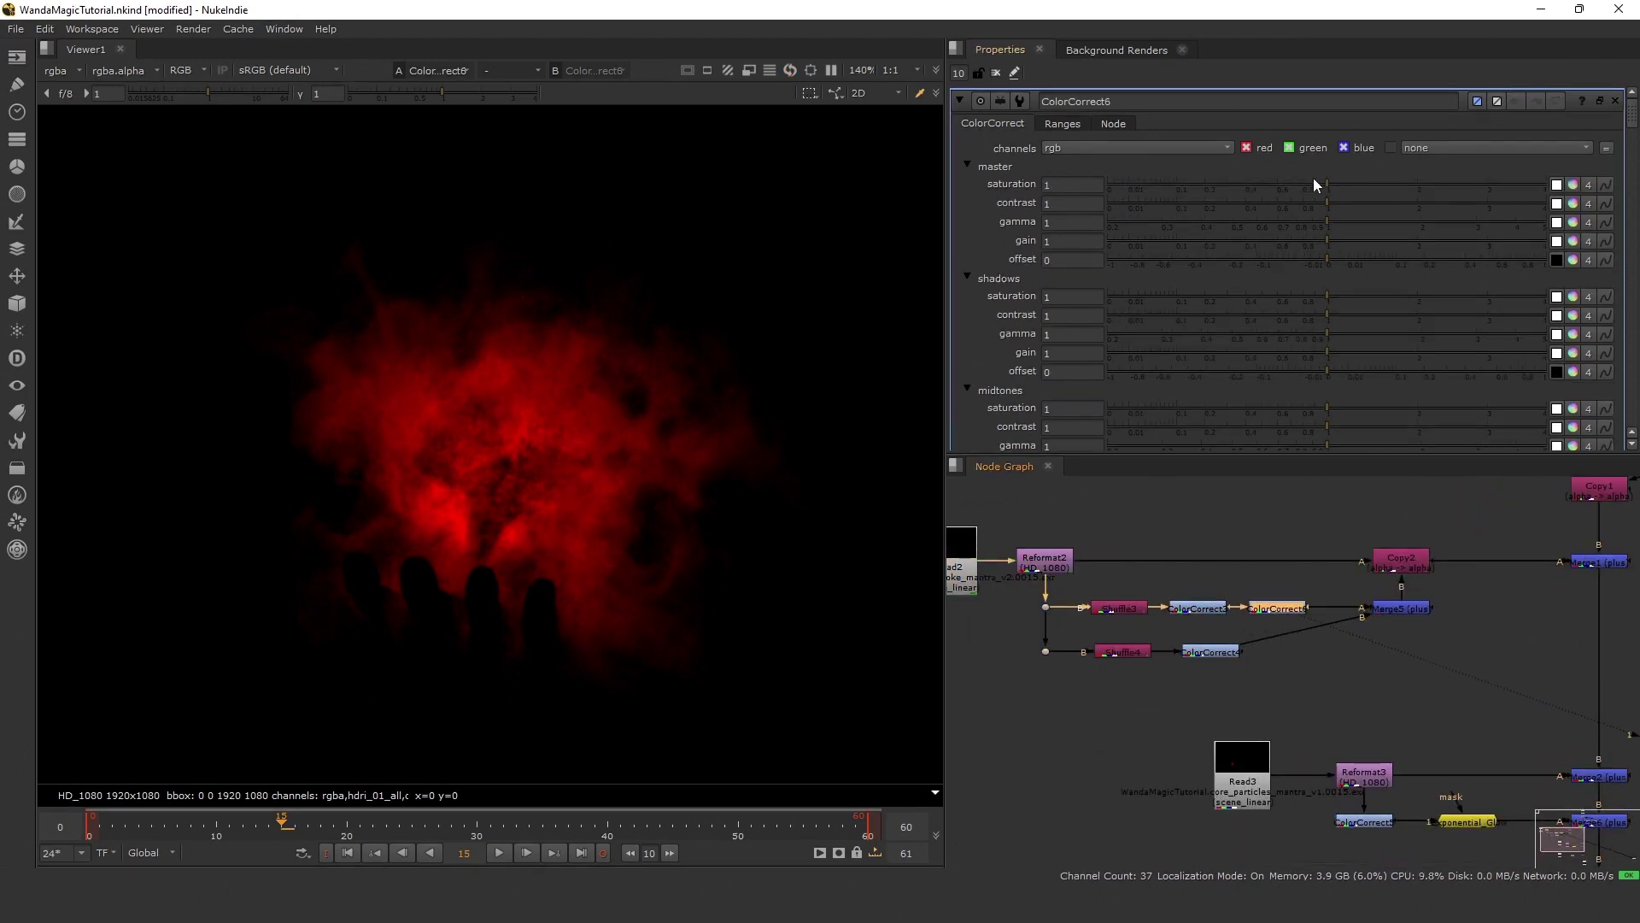
pyautogui.moveTo(1318, 181); pyautogui.dragTo(1342, 242)
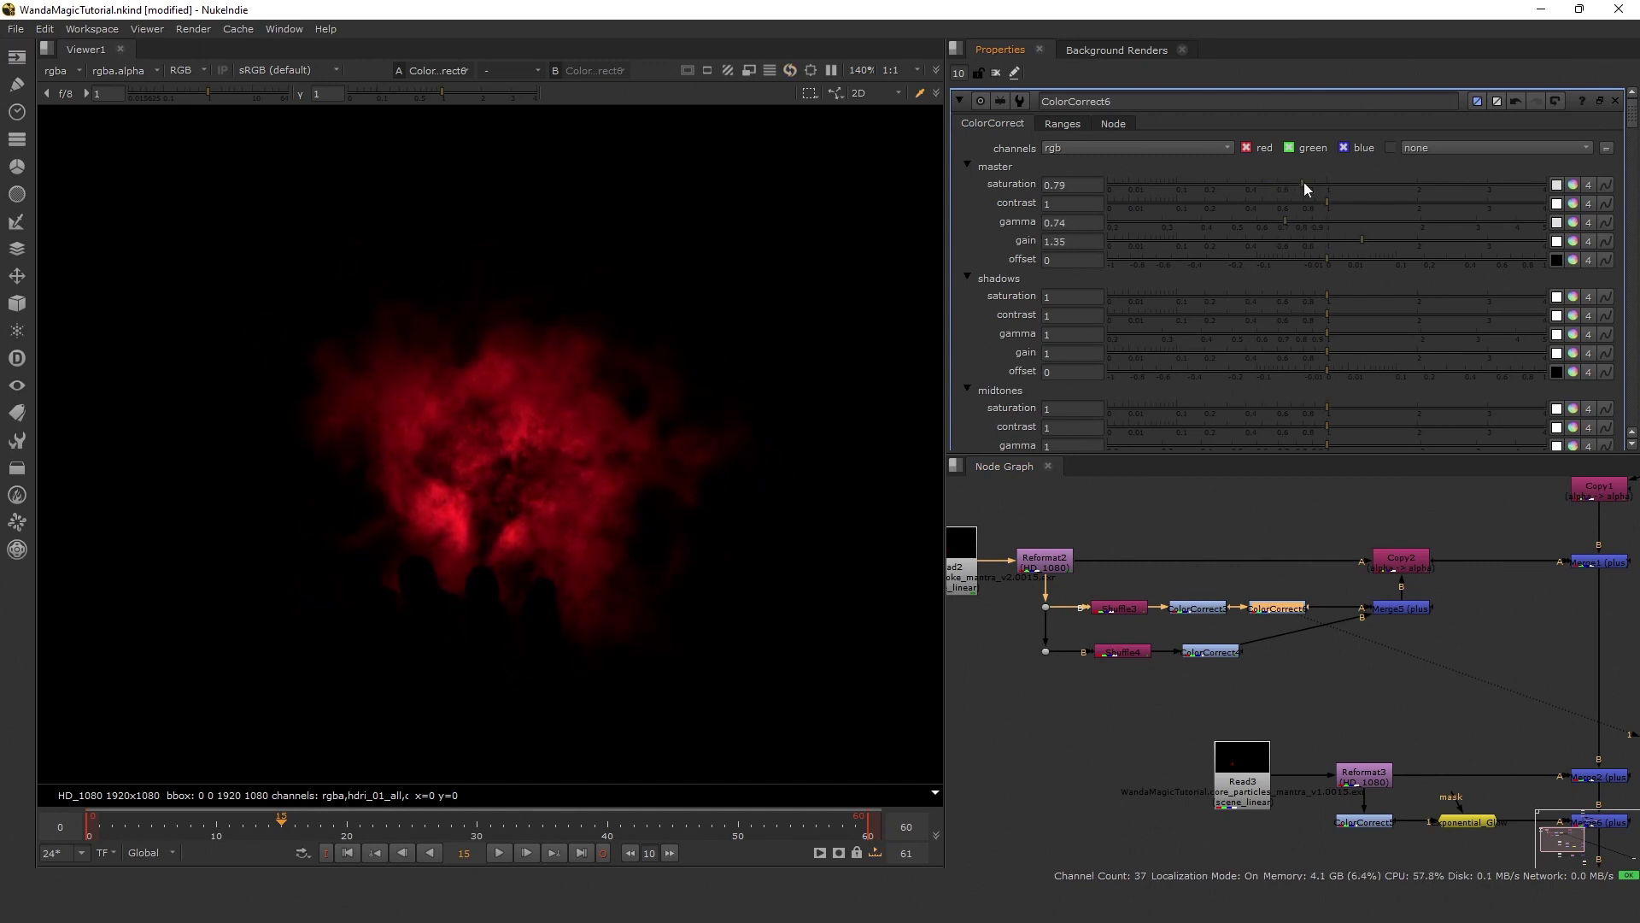
pyautogui.moveTo(1285, 181); pyautogui.dragTo(1283, 184)
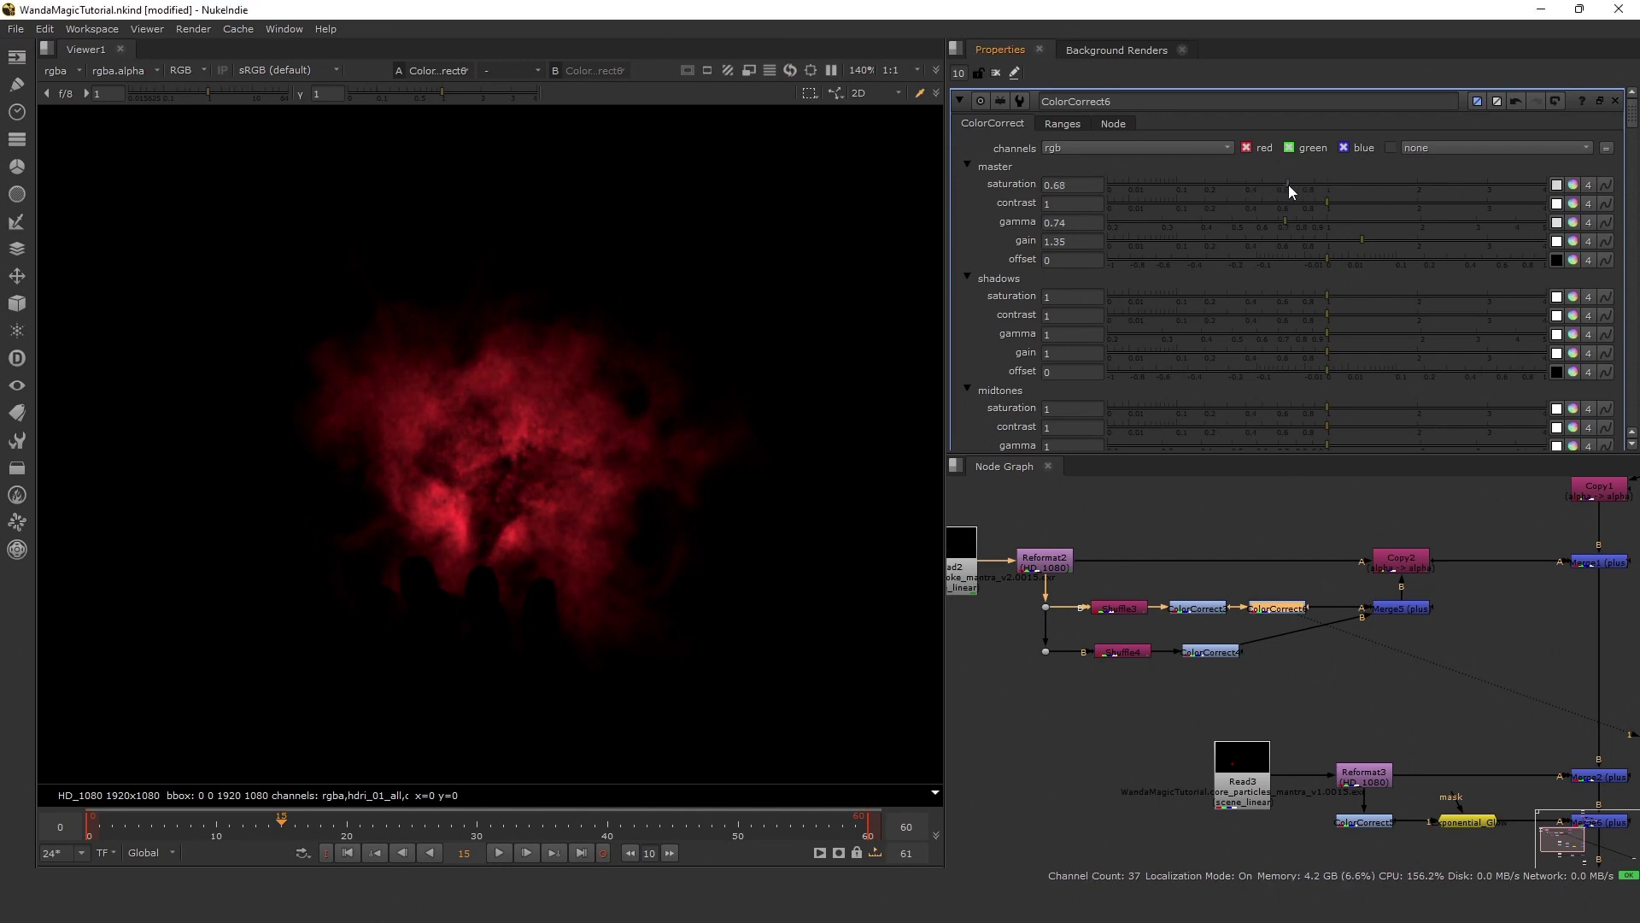
# View ColorCorrect4 on the second smoke pass and set its master gain to 0.3.
pyautogui.press('f')
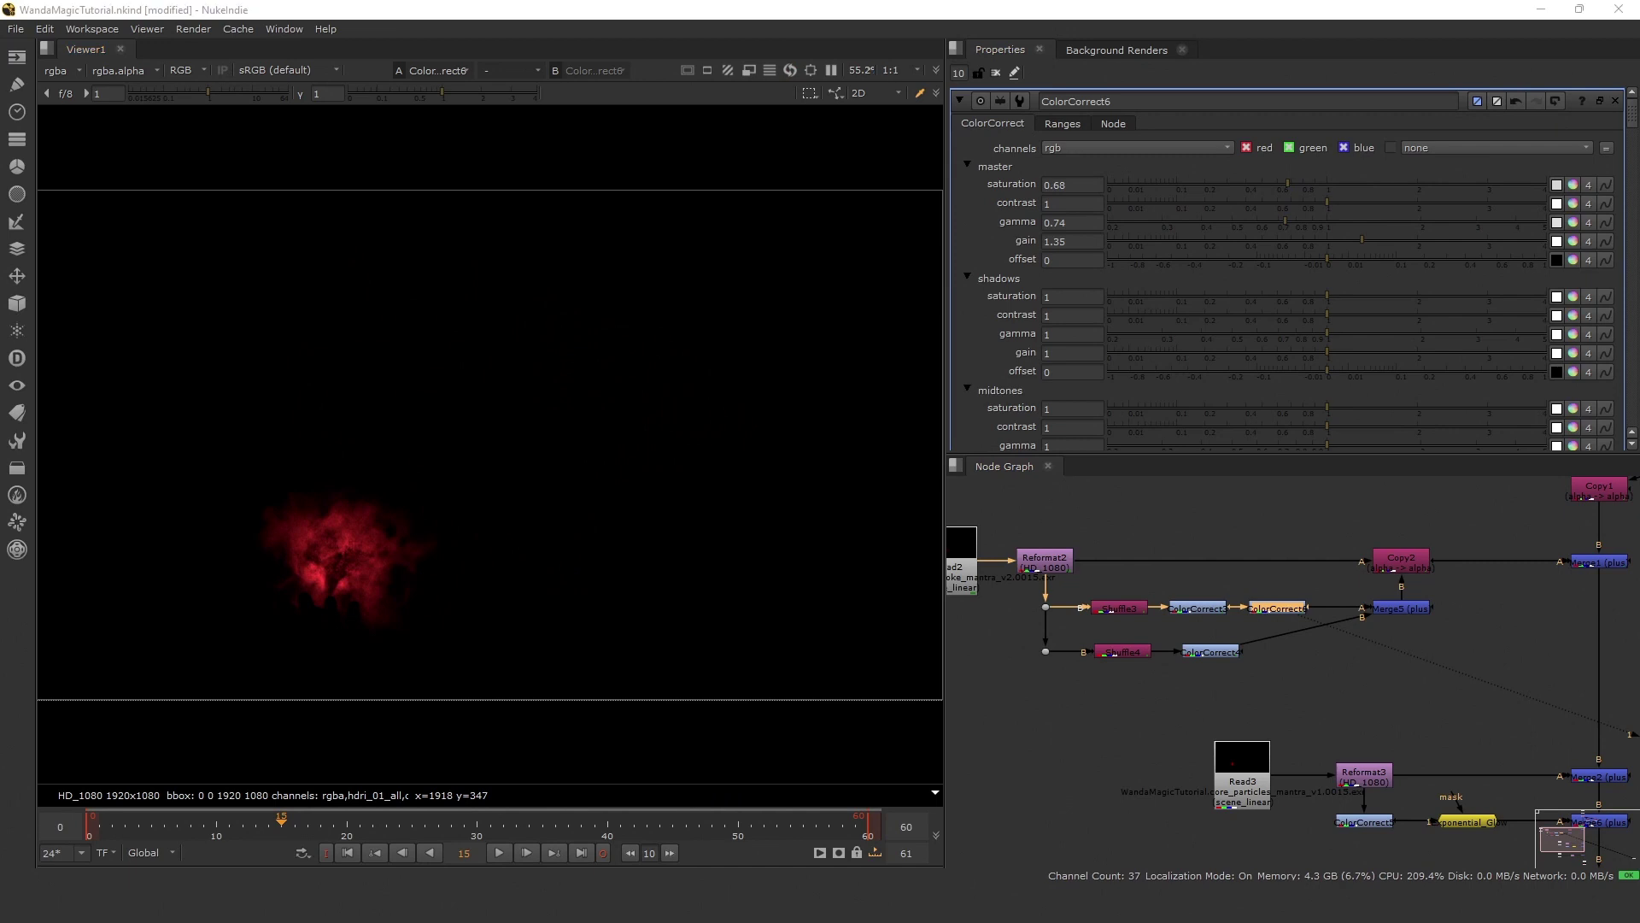
pyautogui.scroll(4, 1059, 602)
pyautogui.doubleClick(1375, 706)
pyautogui.press('1')
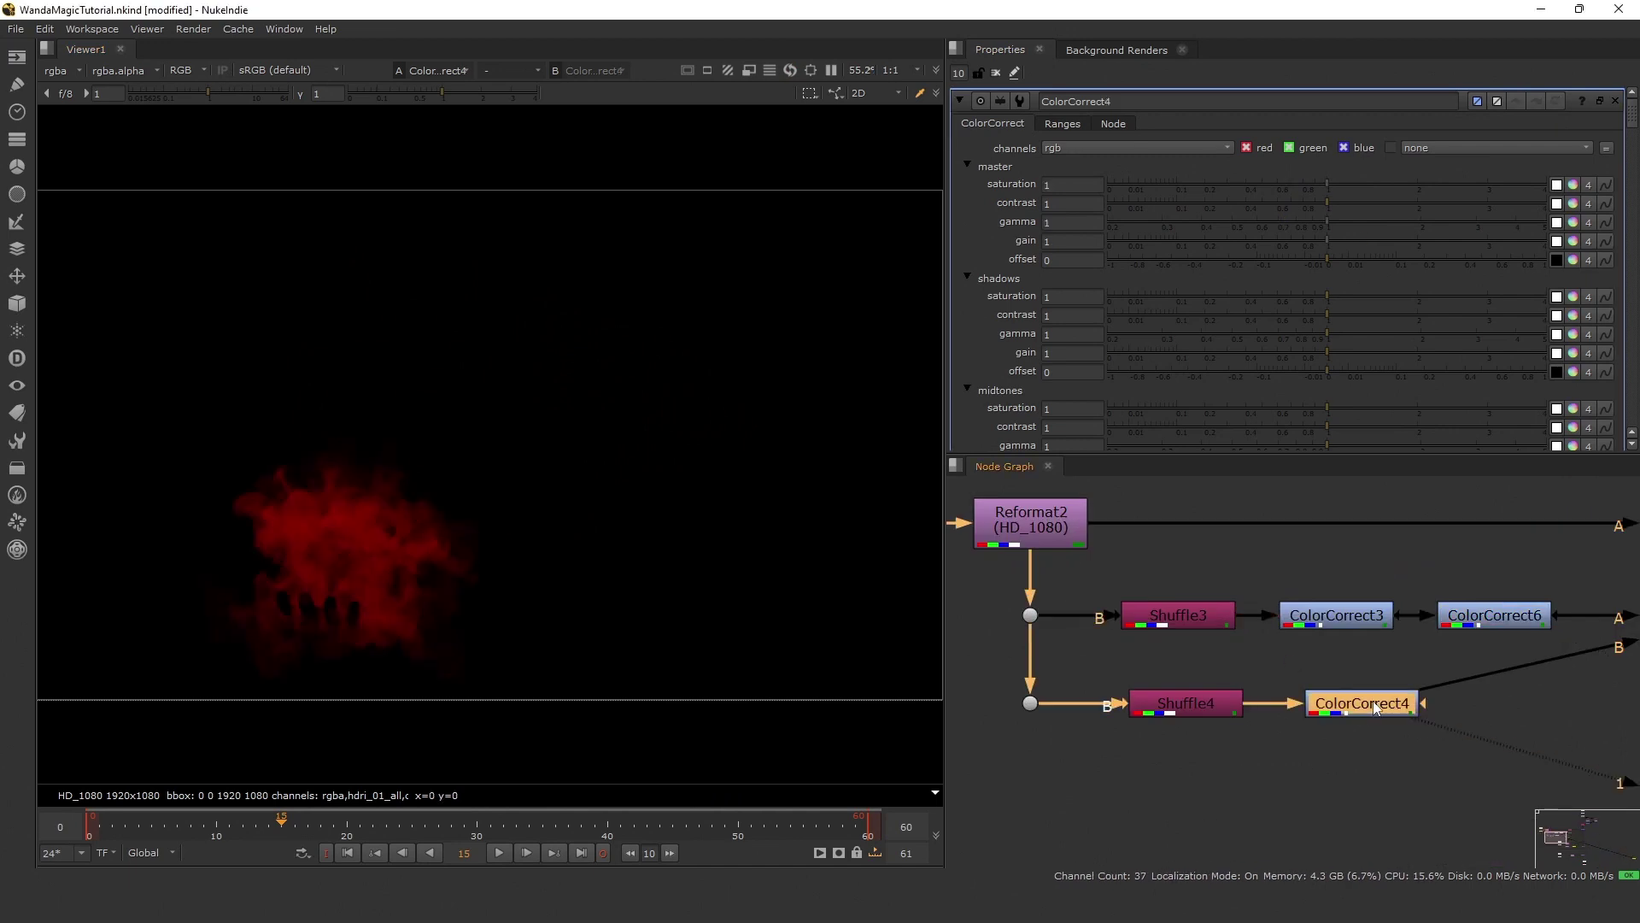
pyautogui.moveTo(1311, 242); pyautogui.dragTo(1237, 243)
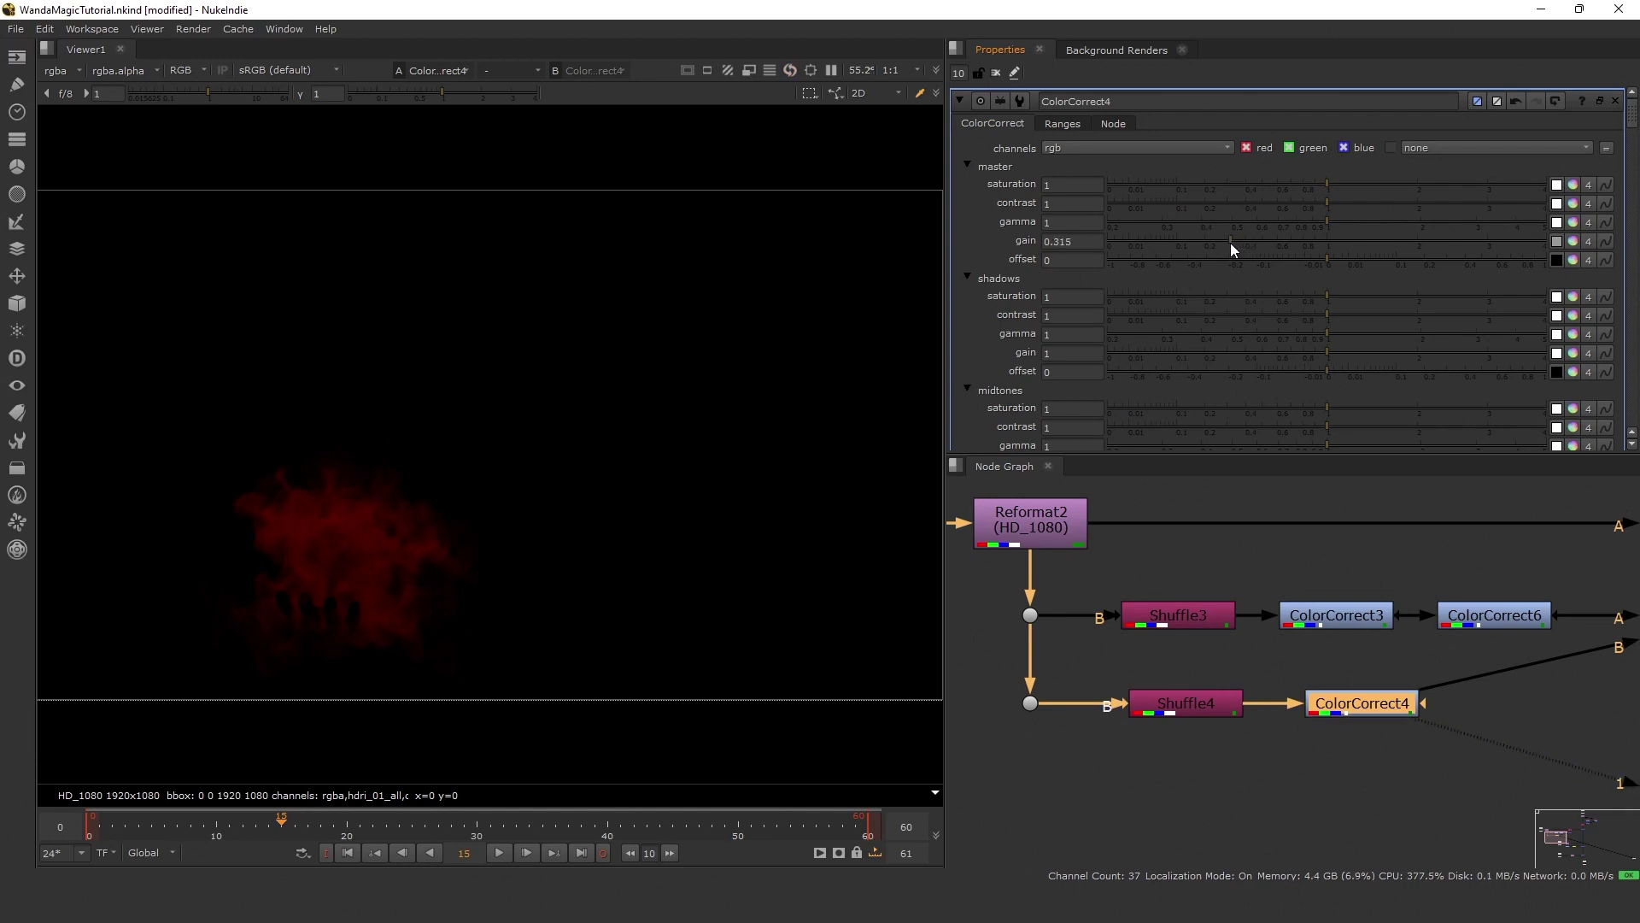
pyautogui.scroll(3, 267, 550)
pyautogui.click(1081, 241)
pyautogui.press('BackSpace')
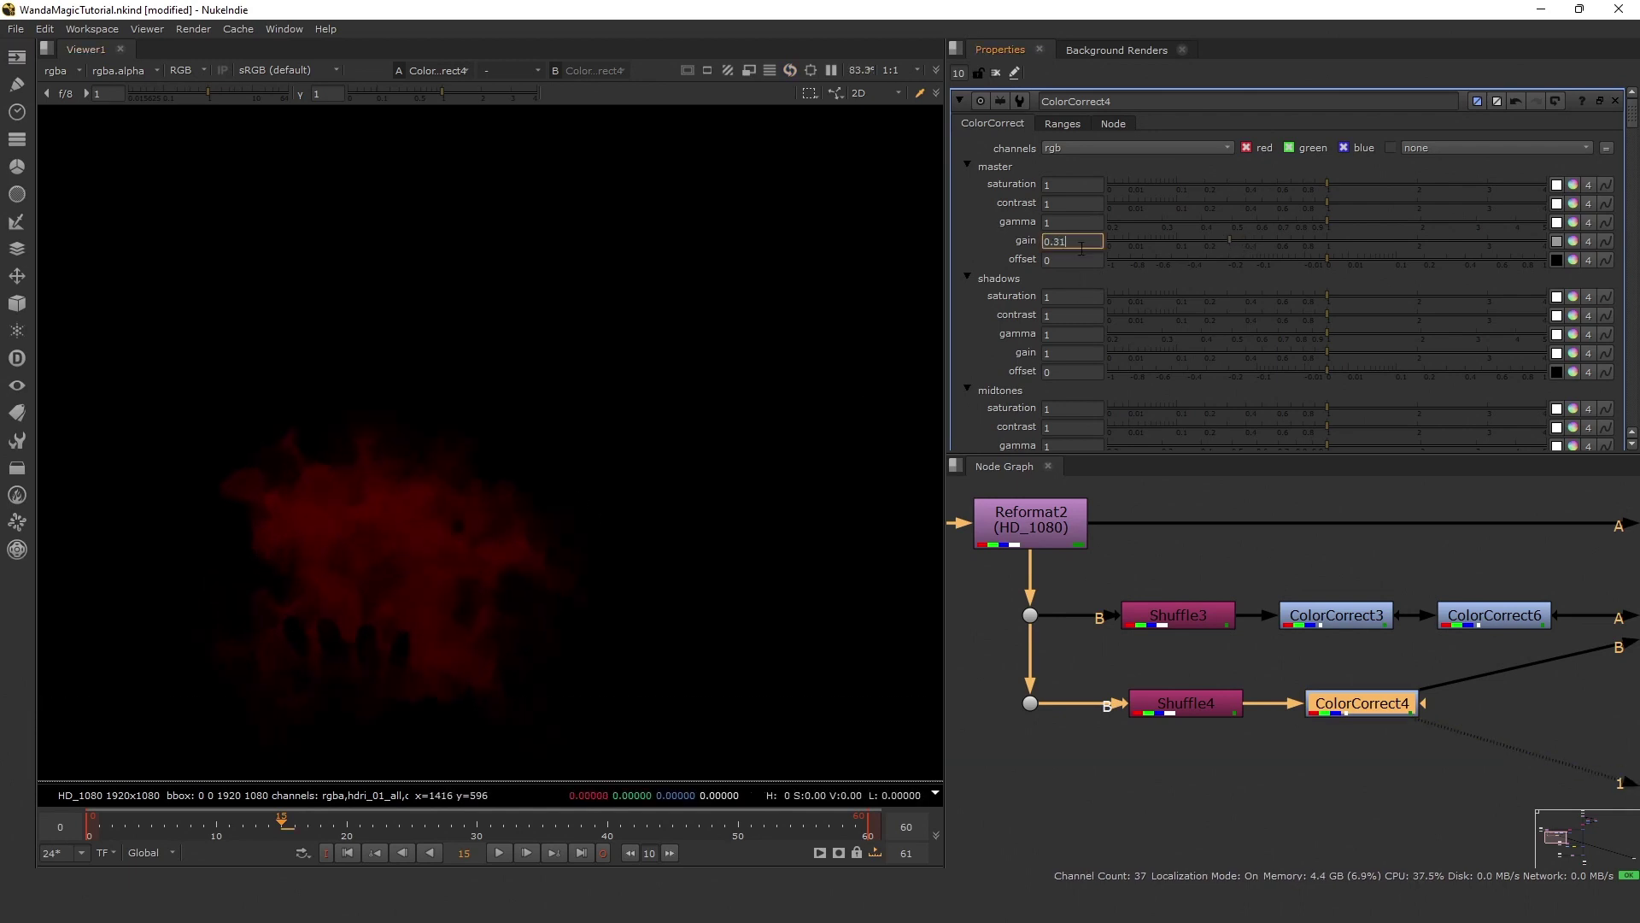
pyautogui.press('BackSpace')
pyautogui.press('Return')
# View the composite stage by stage through Merge5, Merge1, Merge2 and Merge6 to check the regraded smoke.
pyautogui.moveTo(1352, 624); pyautogui.dragTo(1060, 681, button='middle')
pyautogui.scroll(-2, 1060, 682)
pyautogui.click(1365, 670)
pyautogui.press('1')
pyautogui.click(1534, 642)
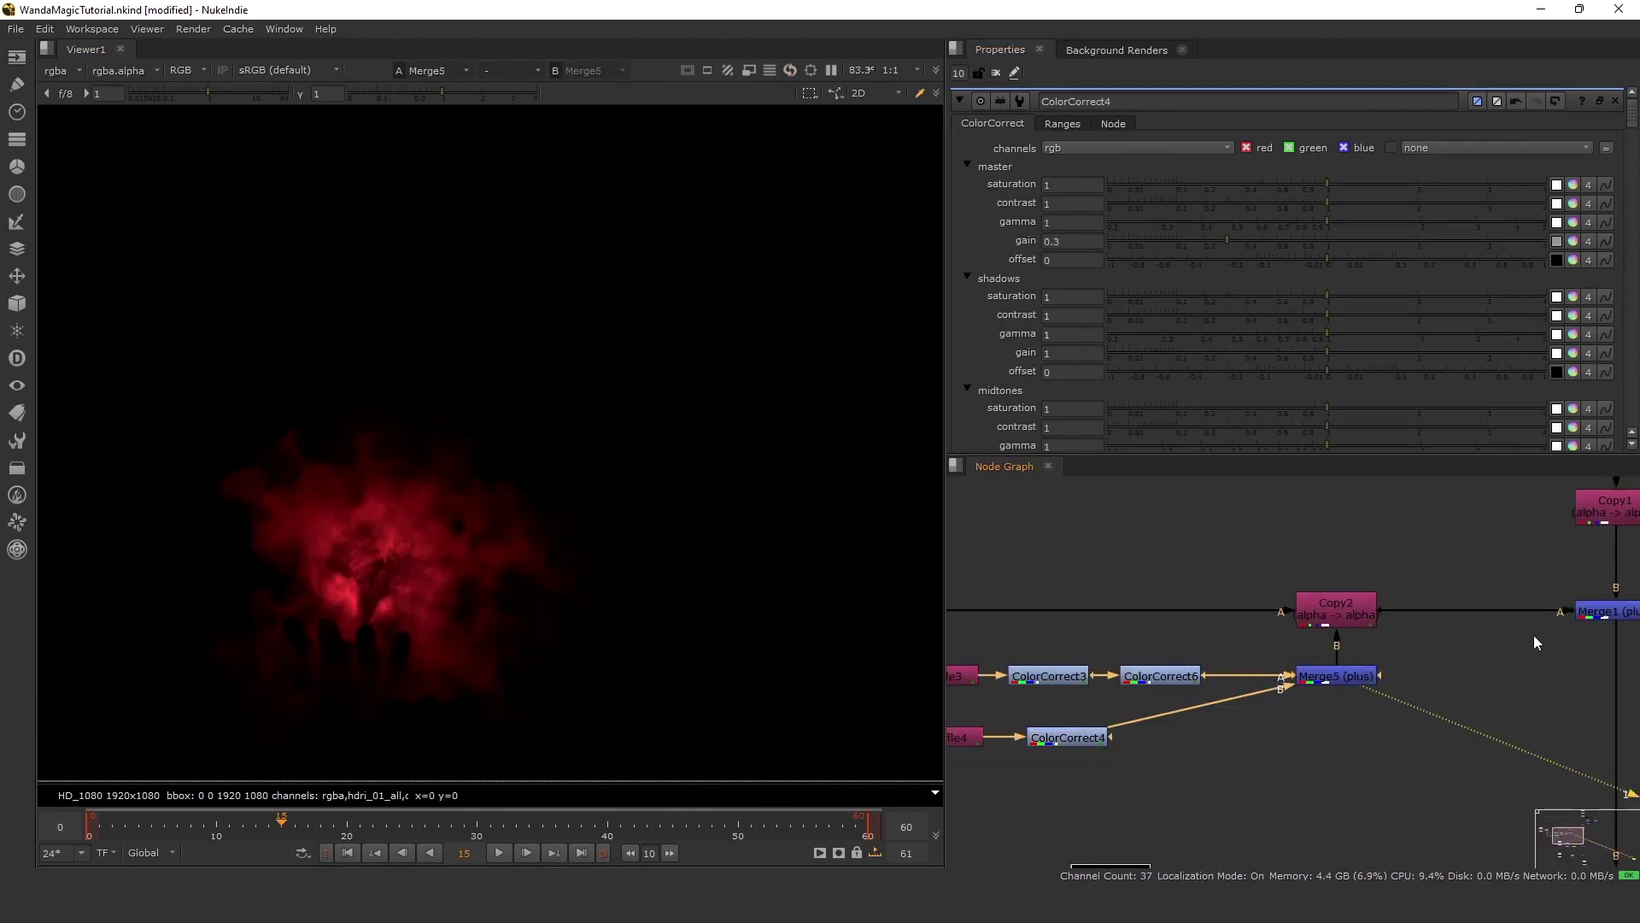
pyautogui.moveTo(1535, 642); pyautogui.dragTo(1395, 639, button='middle')
pyautogui.click(1475, 610)
pyautogui.press('1')
pyautogui.scroll(-3, 1481, 707)
pyautogui.moveTo(1483, 816); pyautogui.dragTo(1442, 673, button='middle')
pyautogui.scroll(2, 1443, 673)
pyautogui.click(1441, 663)
pyautogui.press('1')
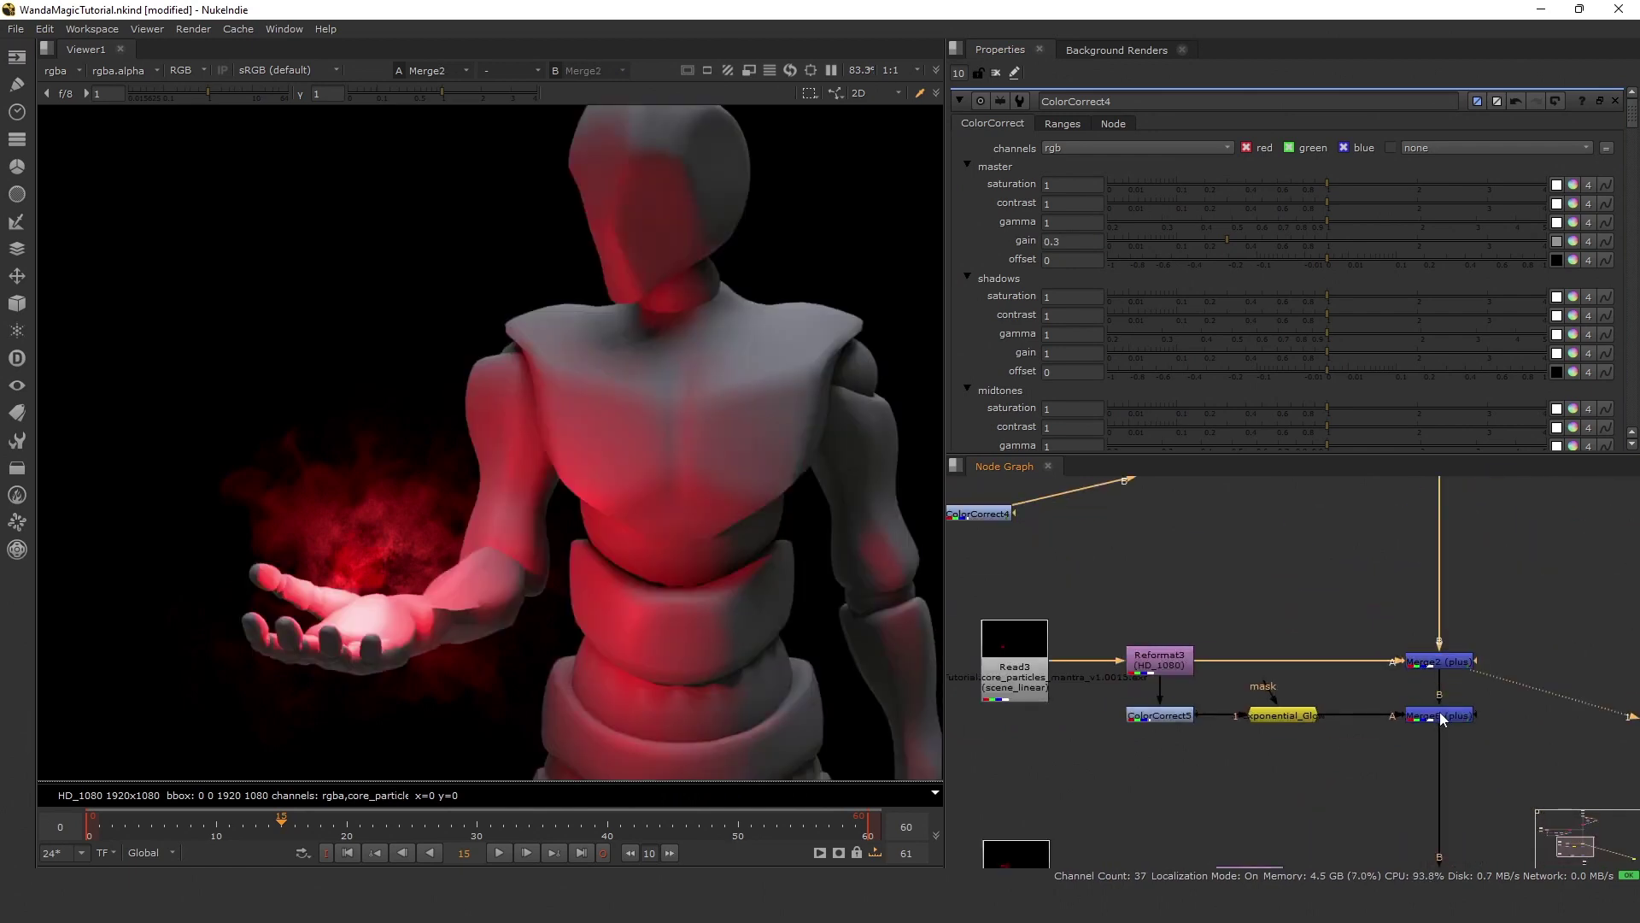
pyautogui.click(1441, 714)
pyautogui.press('1')
# Disable and re-enable the three smoke ColorCorrect nodes to compare the composite with and without grading.
pyautogui.scroll(-2, 1369, 666)
pyautogui.moveTo(1138, 490); pyautogui.dragTo(1418, 545, button='middle')
pyautogui.scroll(1, 1422, 545)
pyautogui.moveTo(1442, 518); pyautogui.dragTo(1270, 617)
pyautogui.press('d')
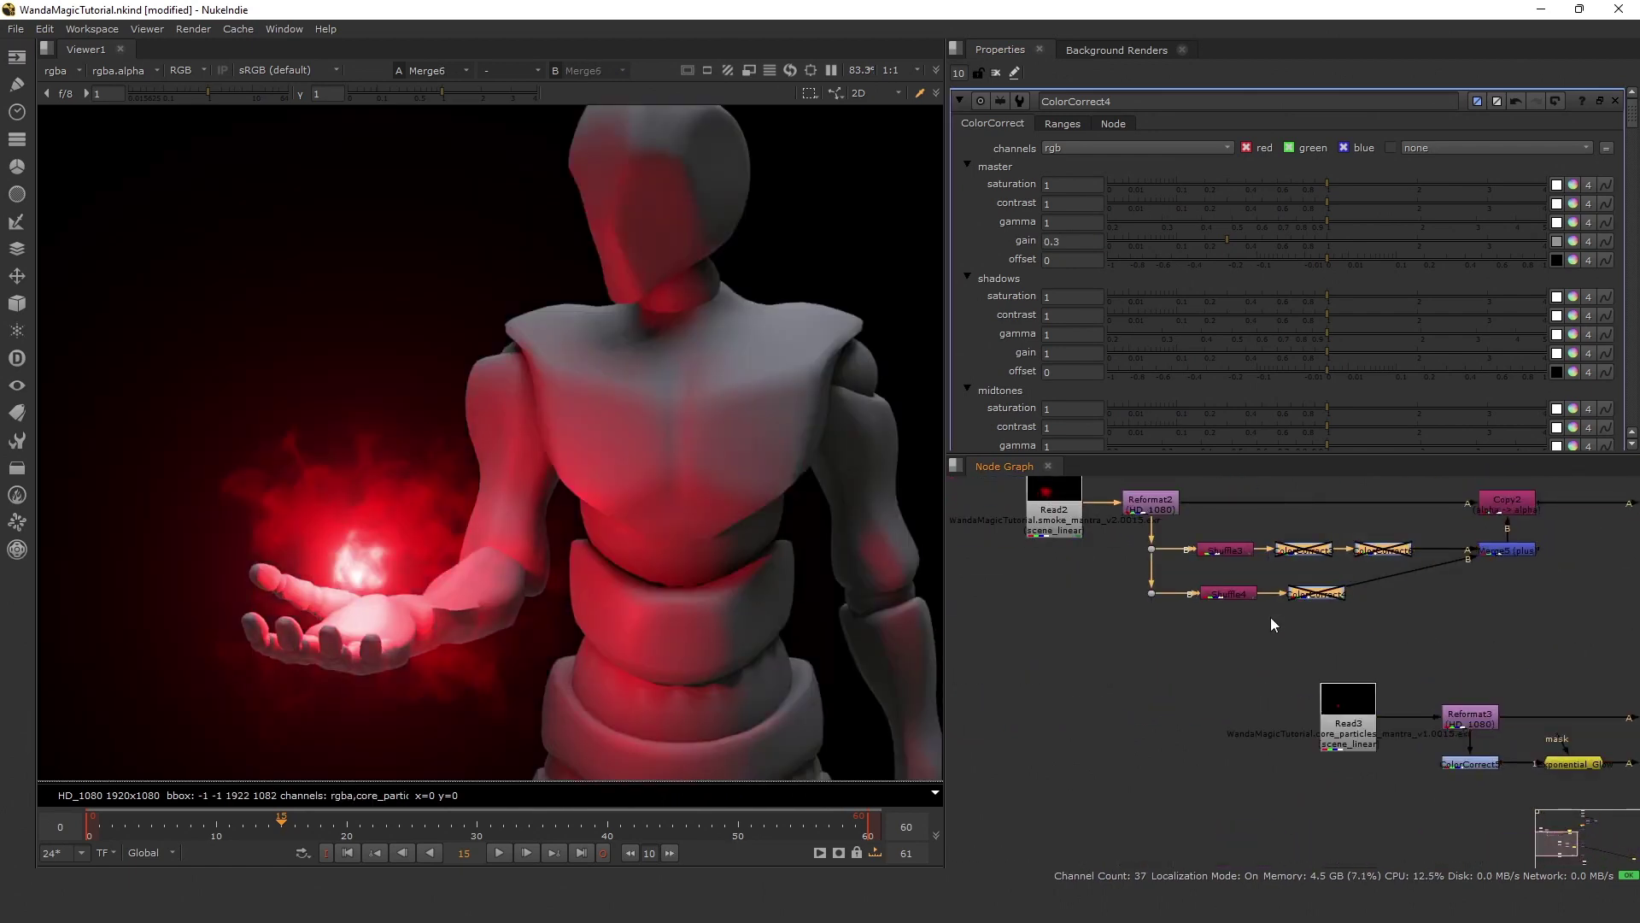
pyautogui.press('d')
pyautogui.scroll(2, 191, 598)
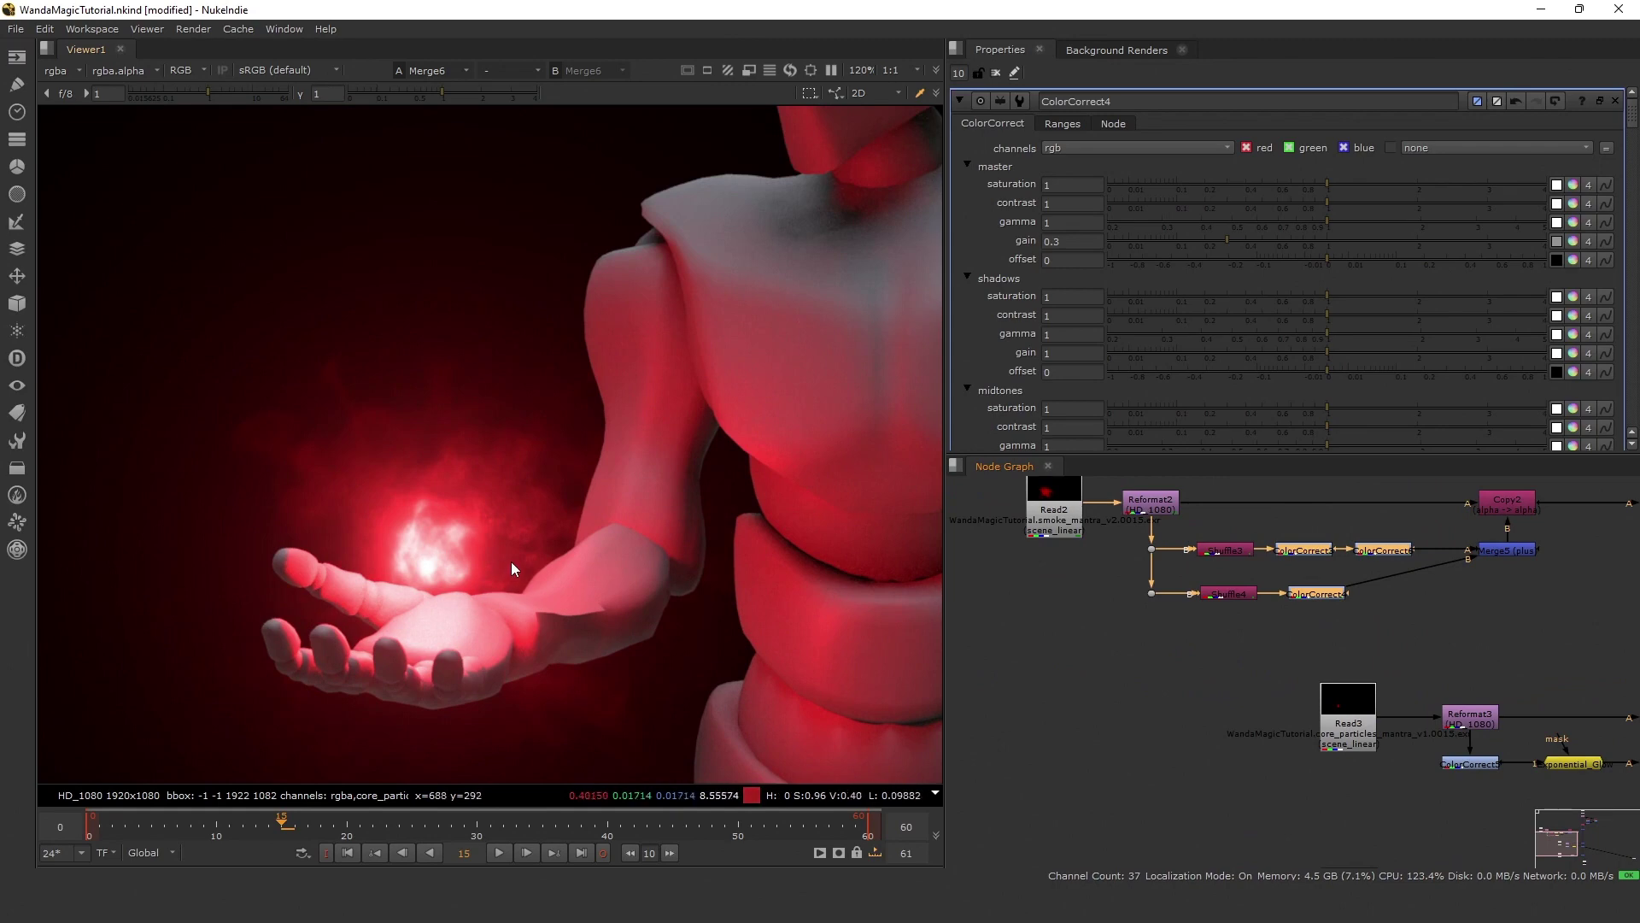
pyautogui.press('f')
# Add a Blur node fed by the core particles' ColorCorrect5 and view its output.
pyautogui.scroll(-3, 1405, 641)
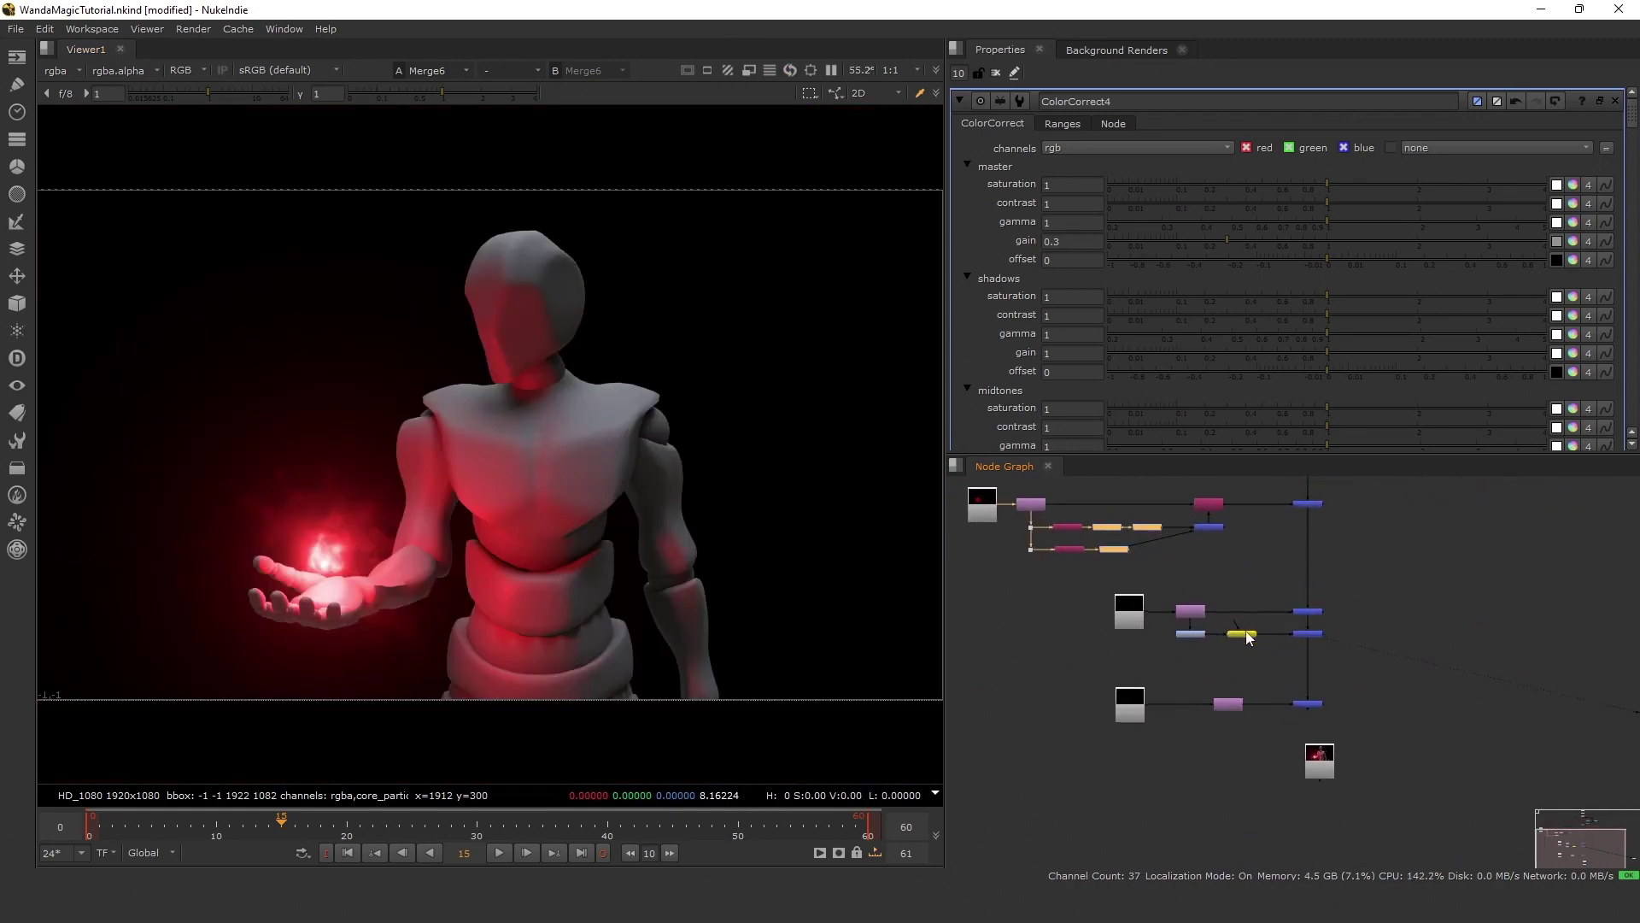
pyautogui.moveTo(1247, 638); pyautogui.dragTo(1274, 595, button='middle')
pyautogui.scroll(-1, 1274, 595)
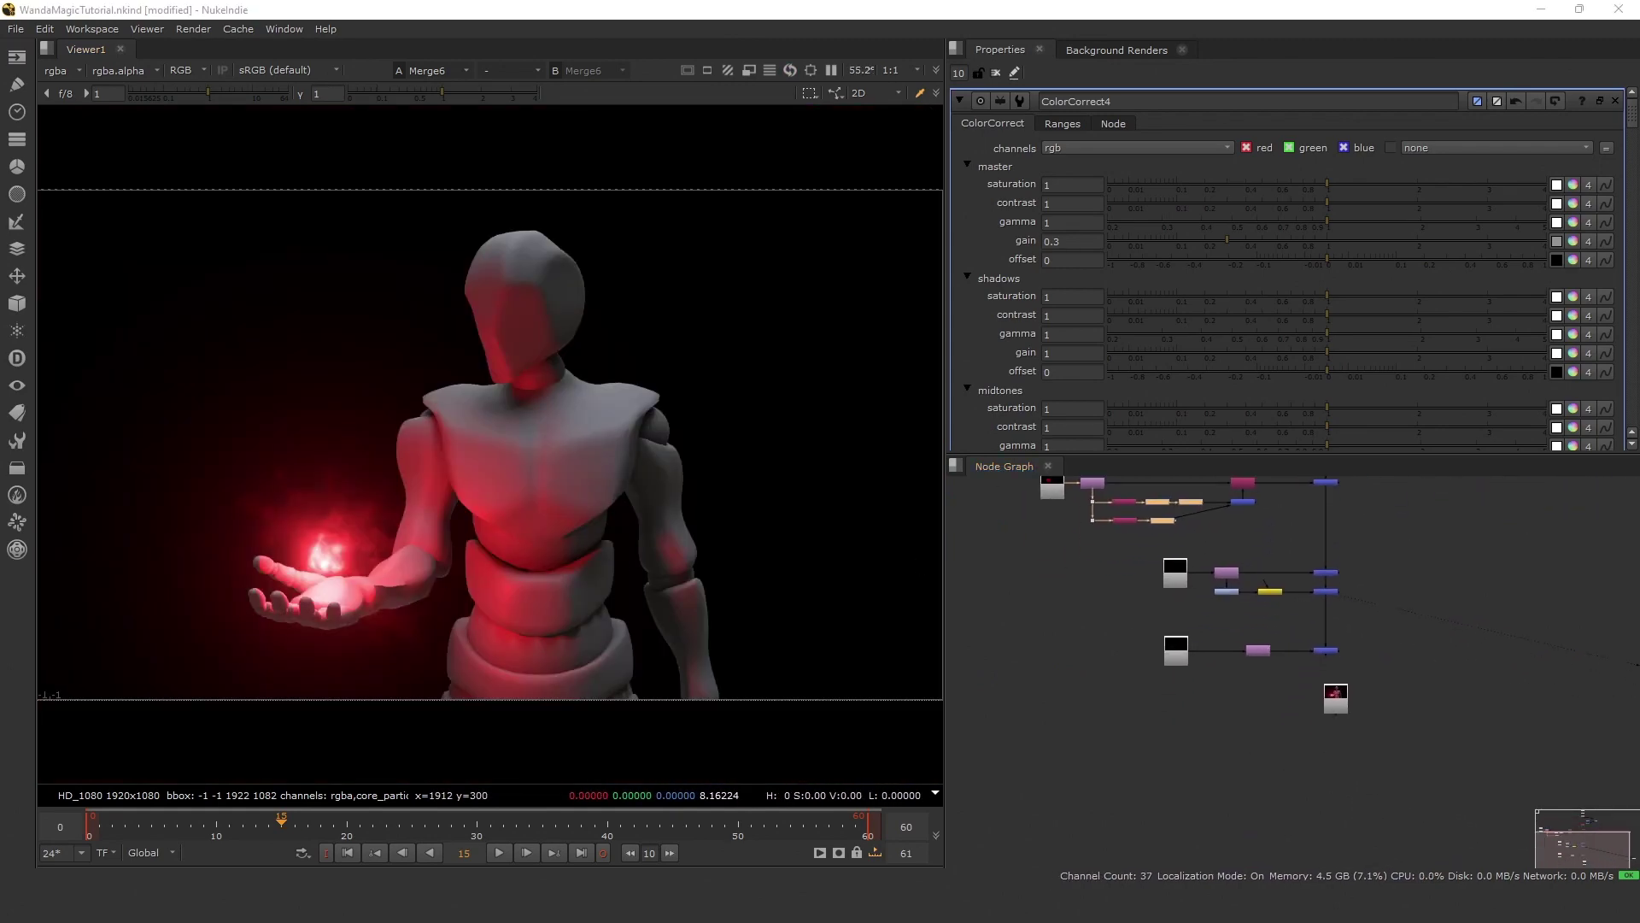
pyautogui.scroll(5, 1307, 604)
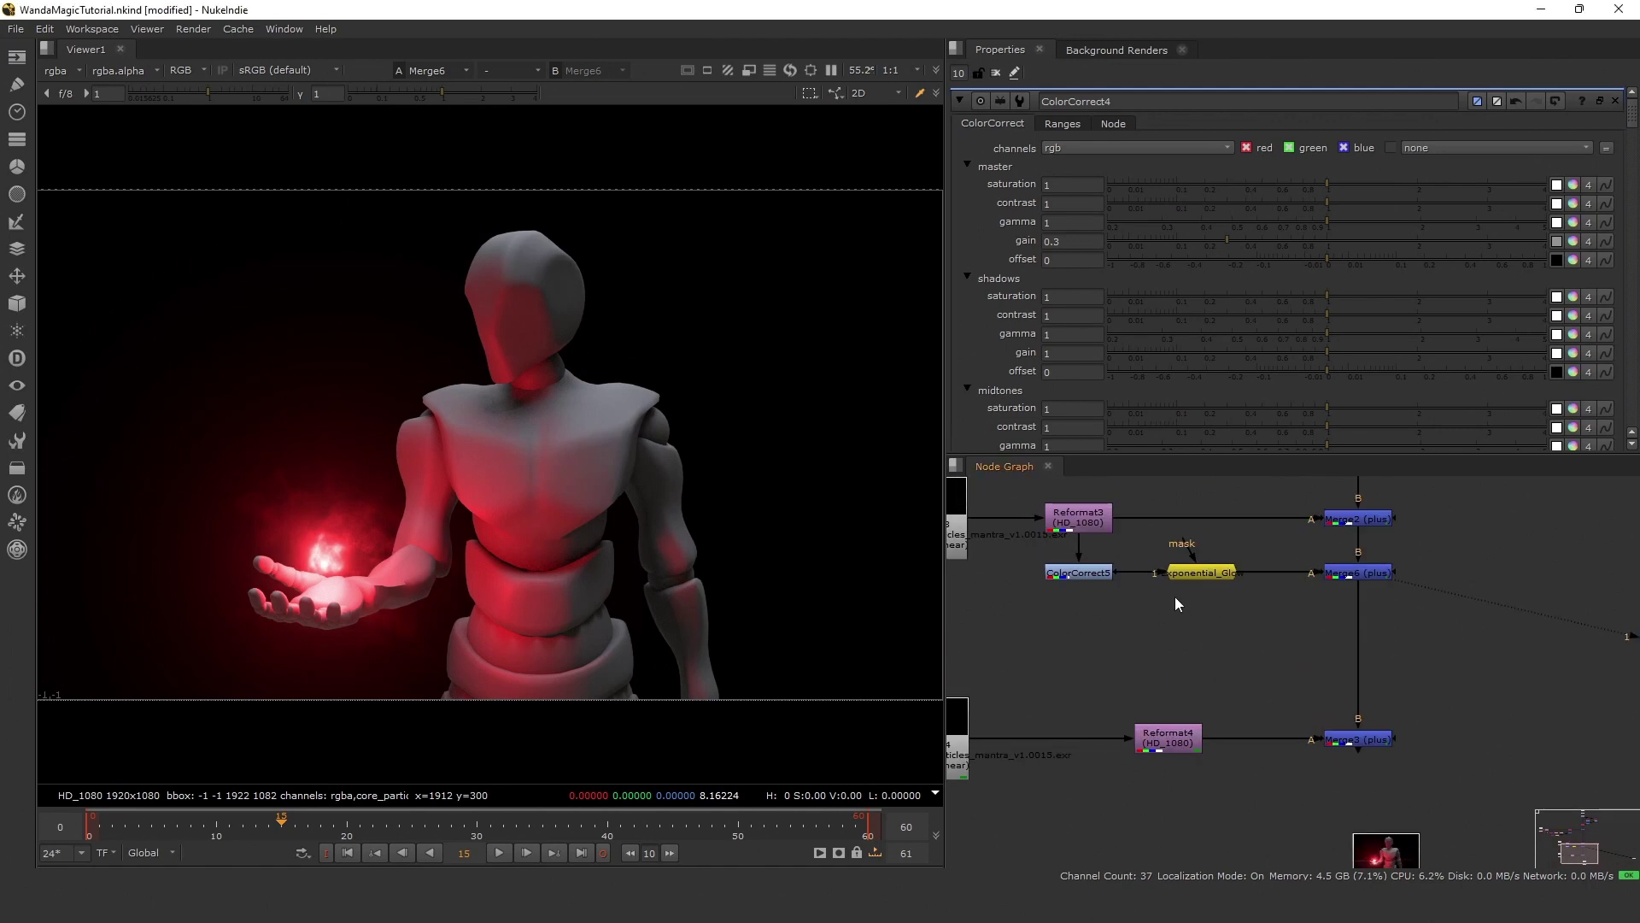
pyautogui.press('b')
pyautogui.scroll(3, 1175, 596)
pyautogui.click(1127, 579)
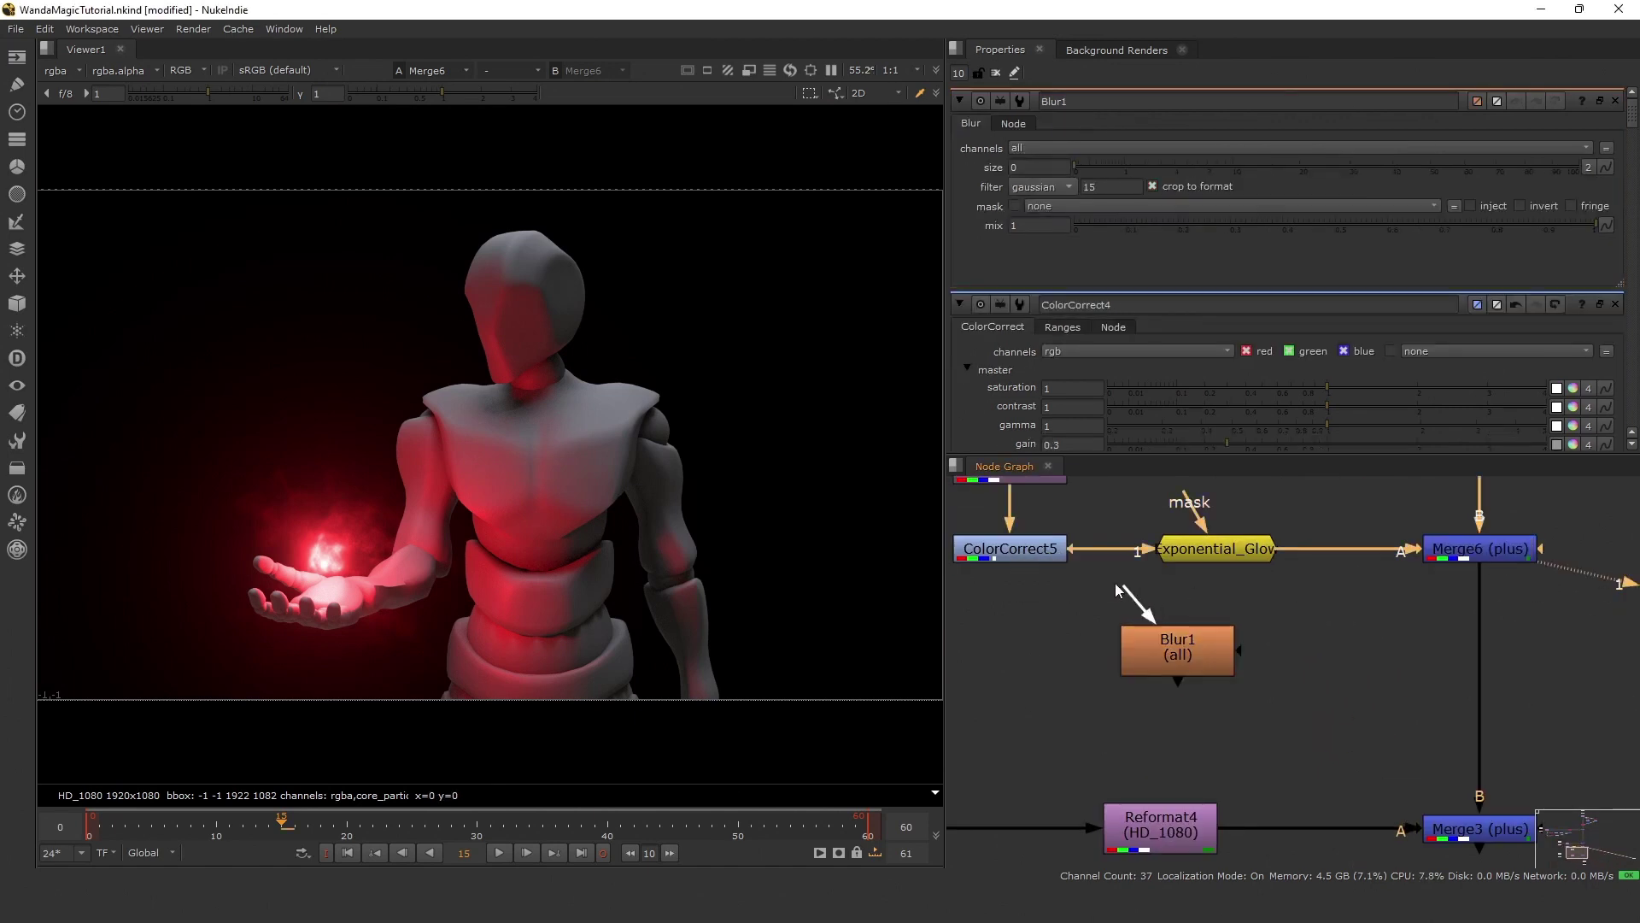
pyautogui.moveTo(1115, 583); pyautogui.dragTo(1017, 552)
pyautogui.moveTo(1192, 653); pyautogui.dragTo(1245, 660)
pyautogui.press('1')
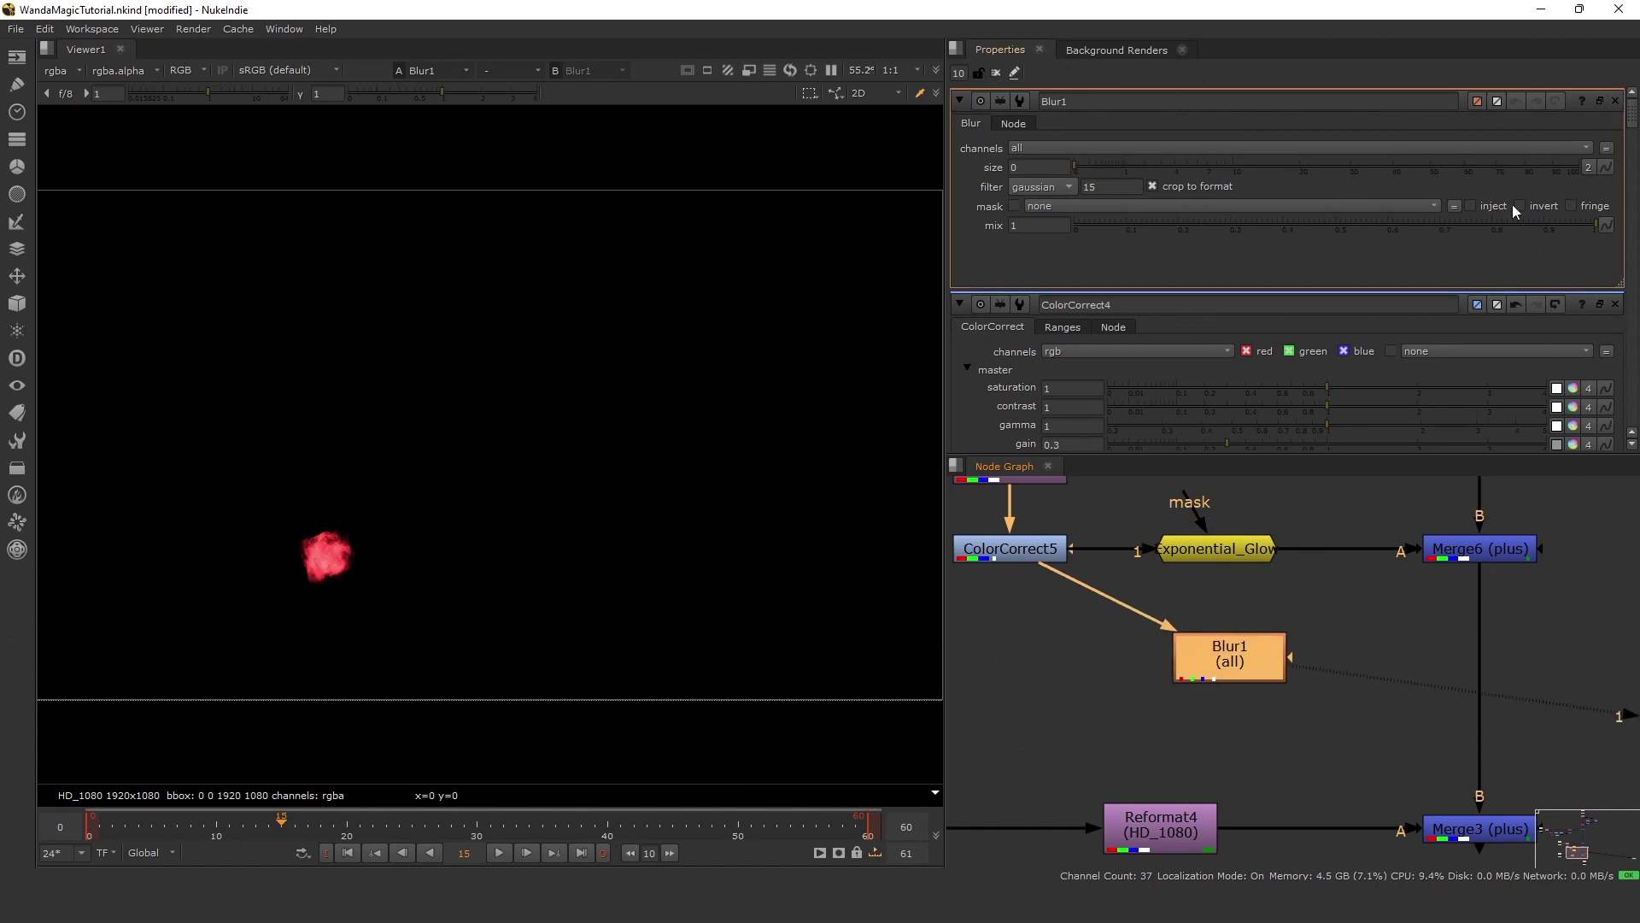
# Set the size of the core particles' Blur to 600.
pyautogui.moveTo(1106, 171); pyautogui.dragTo(1459, 185)
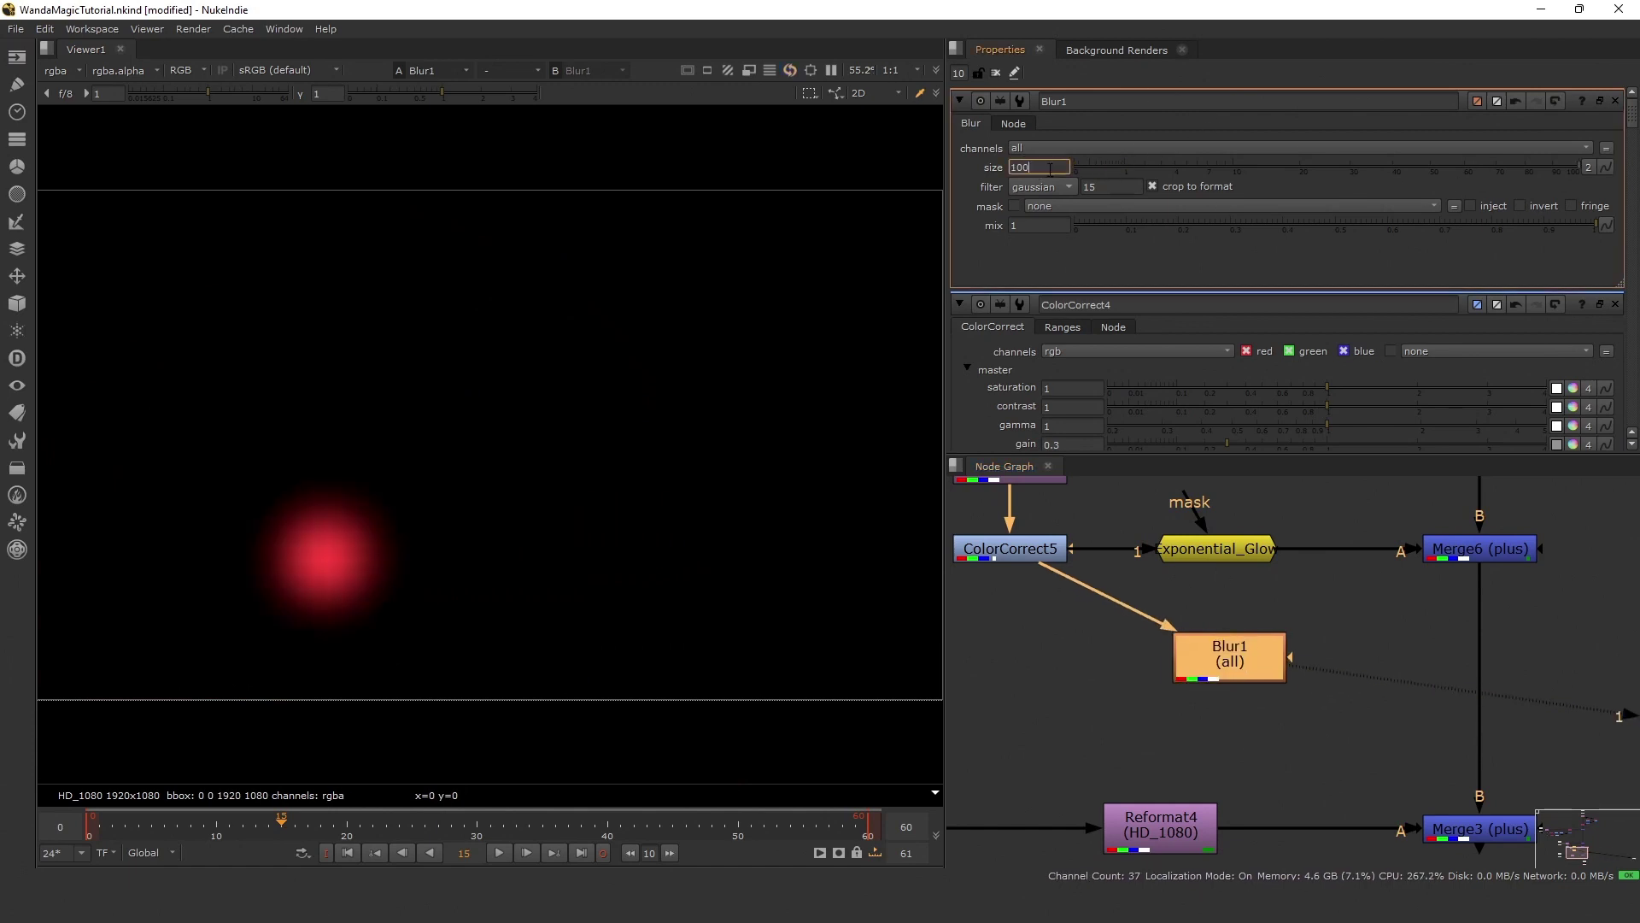
pyautogui.moveTo(1050, 169); pyautogui.dragTo(914, 188)
pyautogui.write('60')
pyautogui.click(1369, 663)
pyautogui.moveTo(1369, 663); pyautogui.dragTo(1297, 645, button='middle')
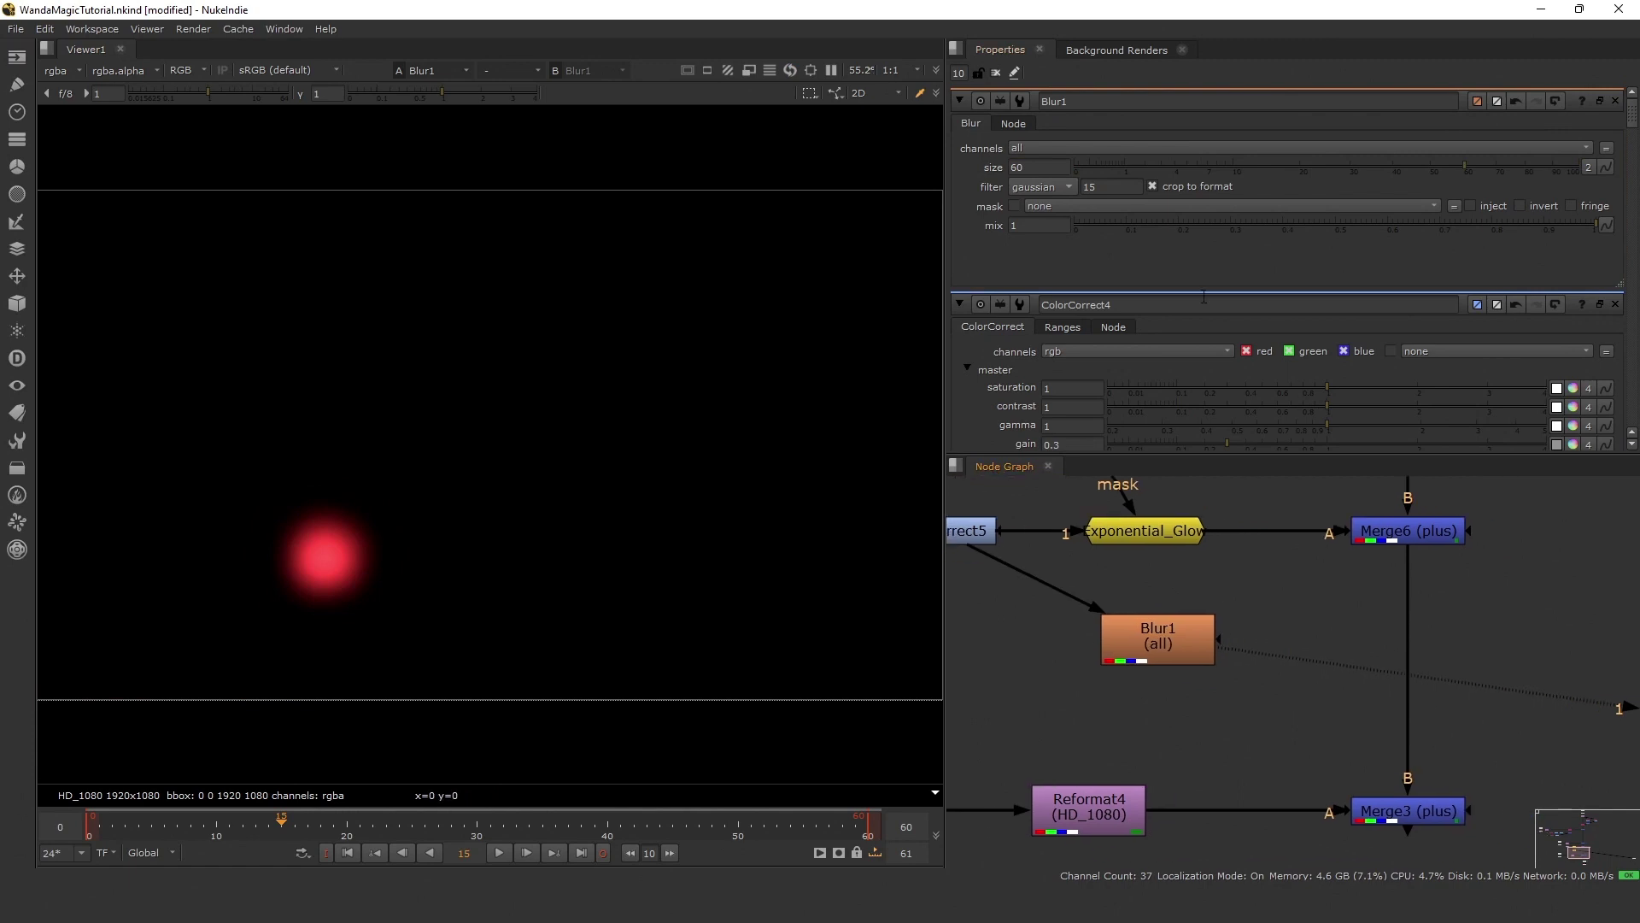
pyautogui.write('0')
pyautogui.press('Return')
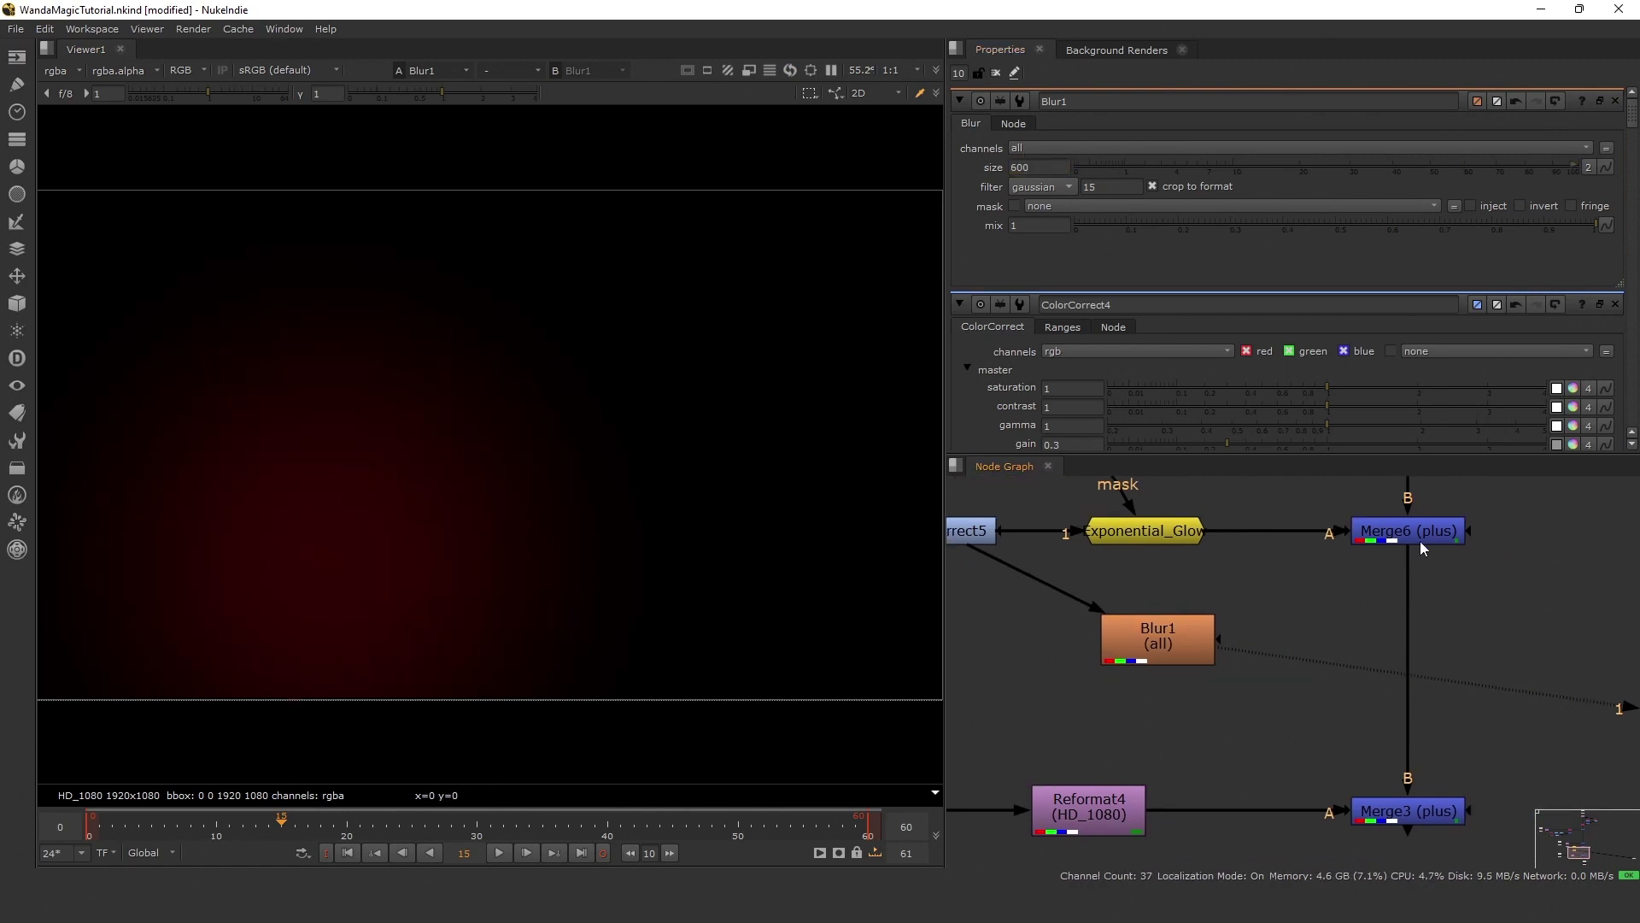
# Insert a plus Merge below Merge6 with the blurred core as its A input, and view the result.
pyautogui.press('m')
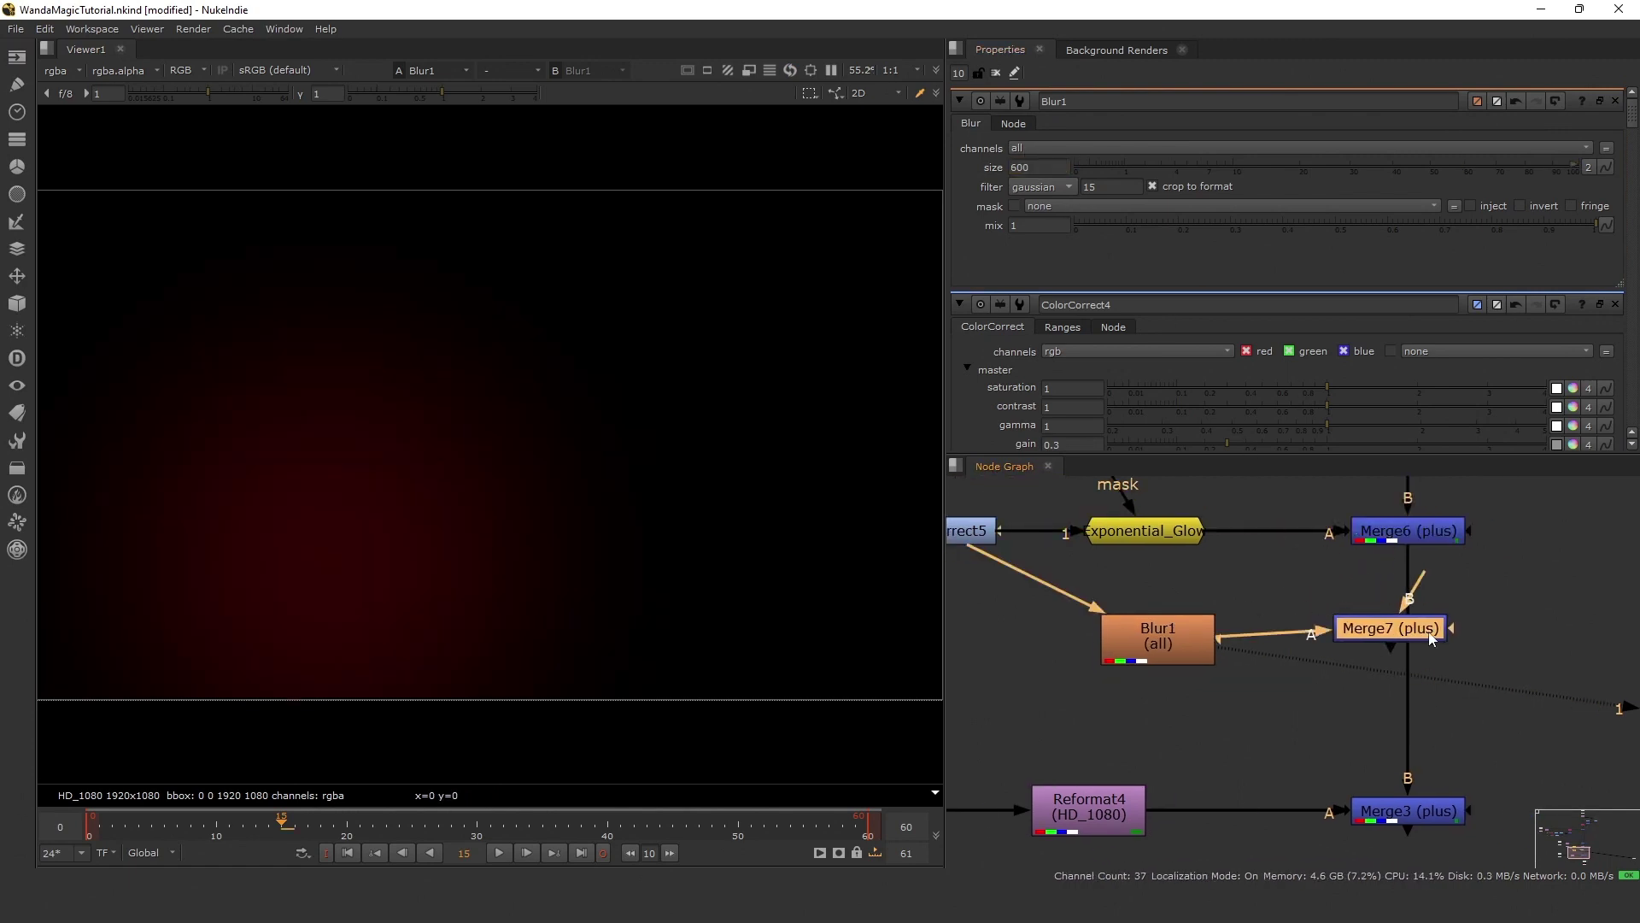
pyautogui.moveTo(1428, 632); pyautogui.dragTo(1447, 645)
pyautogui.press('1')
pyautogui.moveTo(280, 550); pyautogui.dragTo(632, 469, button='middle')
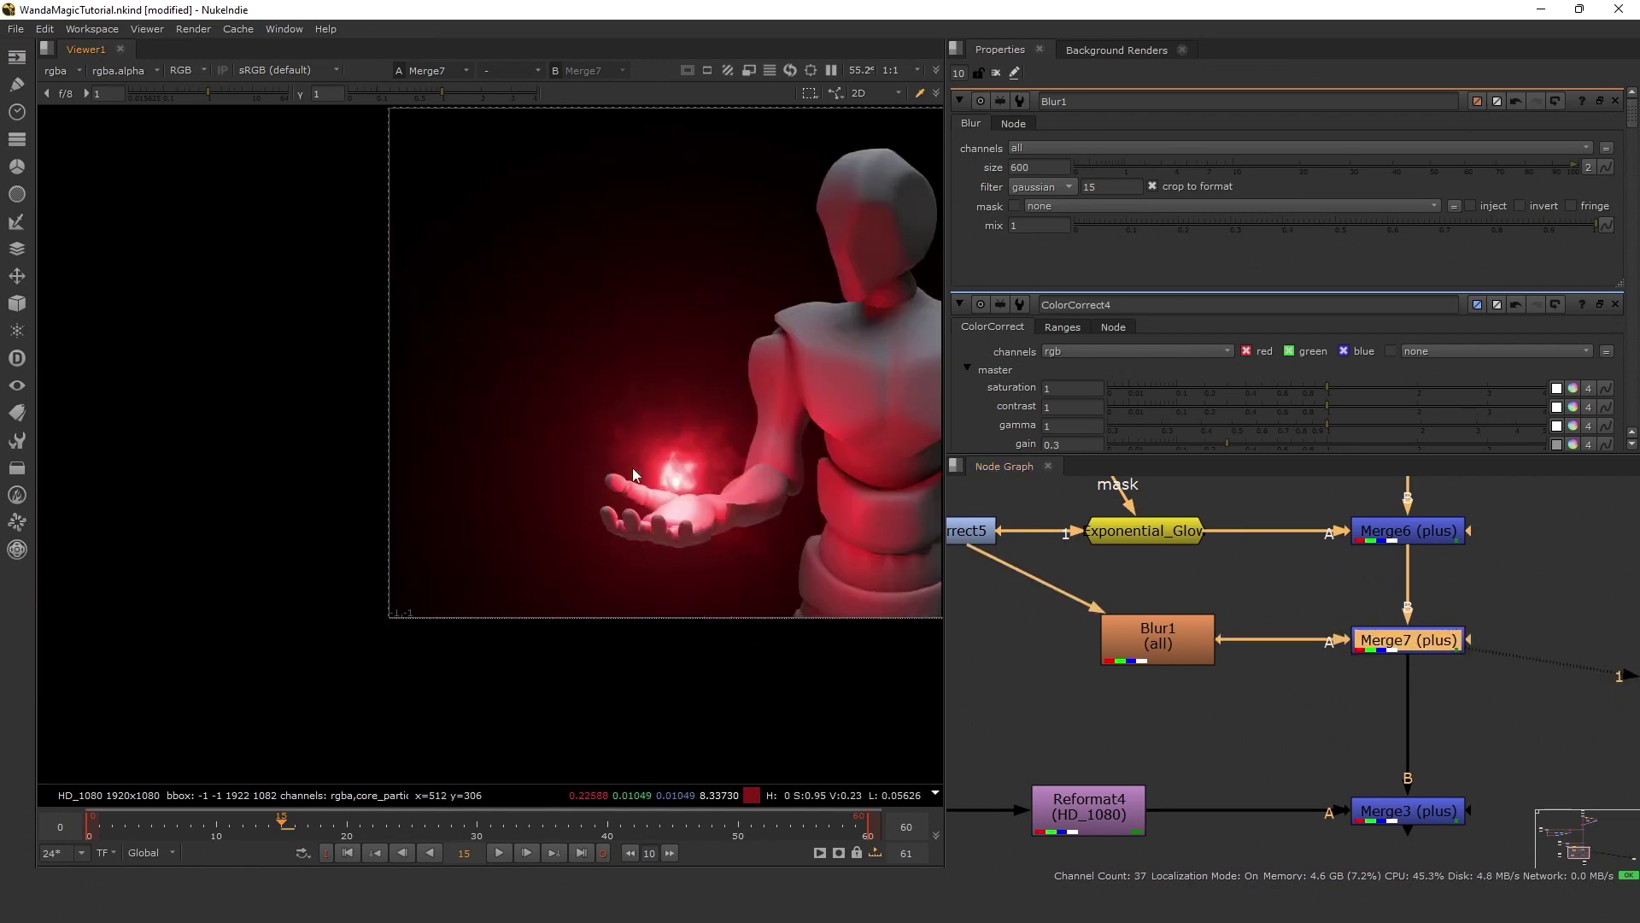
pyautogui.scroll(3, 632, 468)
pyautogui.press('f')
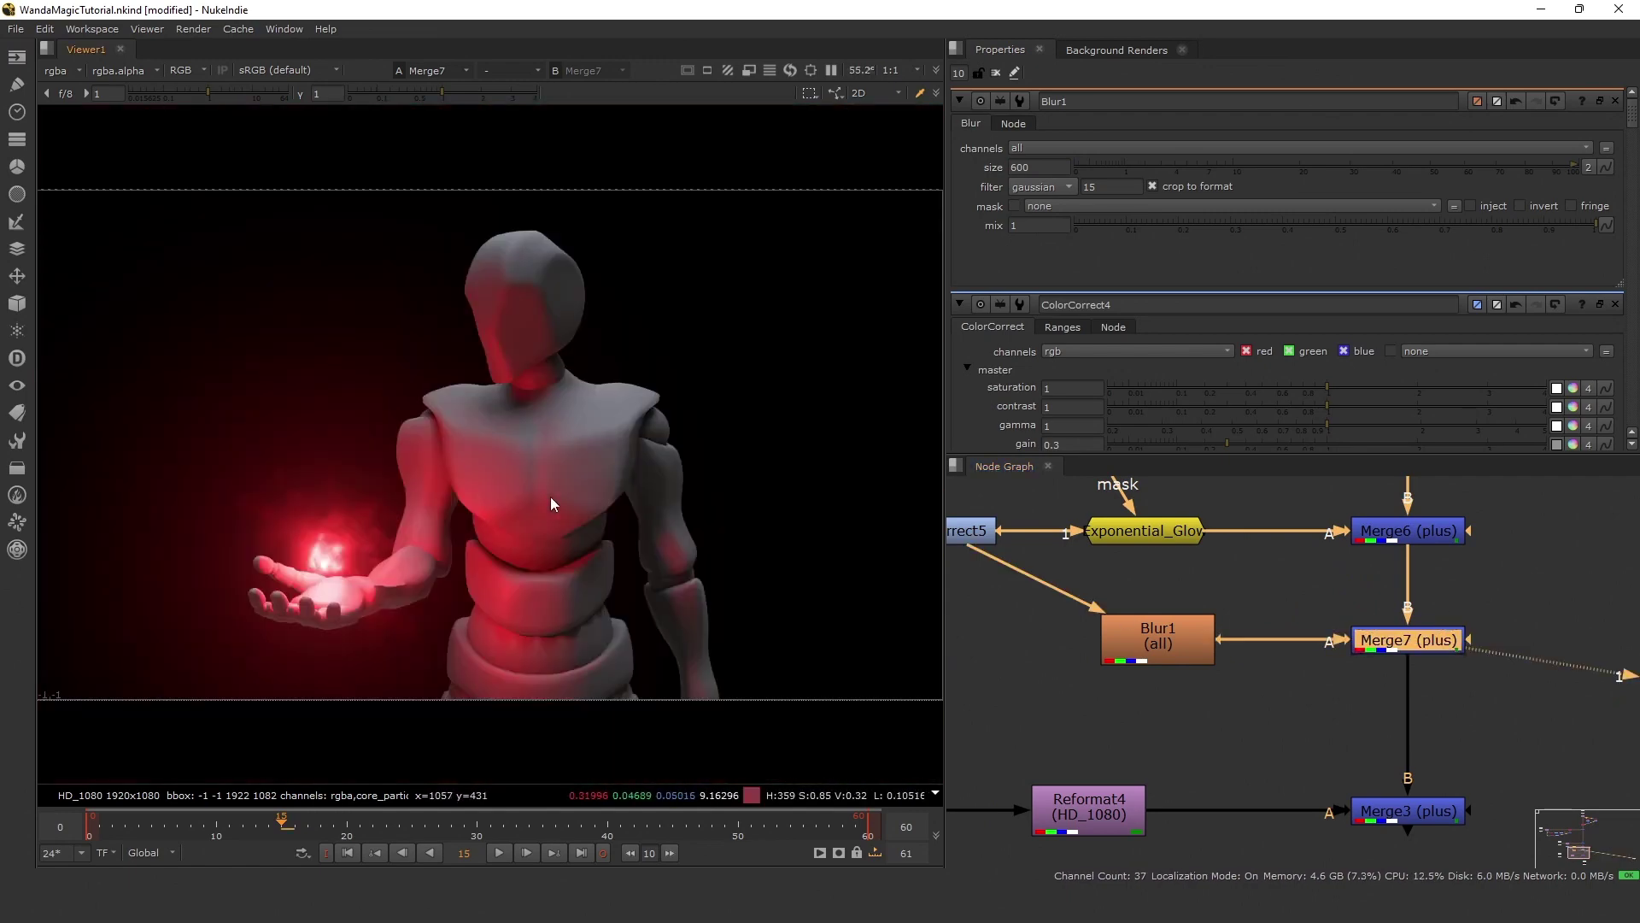
# Try a ColorCorrect with master gain 3.6 after the 600-size Blur, and delete it again.
pyautogui.scroll(-4, 1252, 612)
pyautogui.scroll(3, 1247, 634)
pyautogui.click(1186, 612)
pyautogui.press('c')
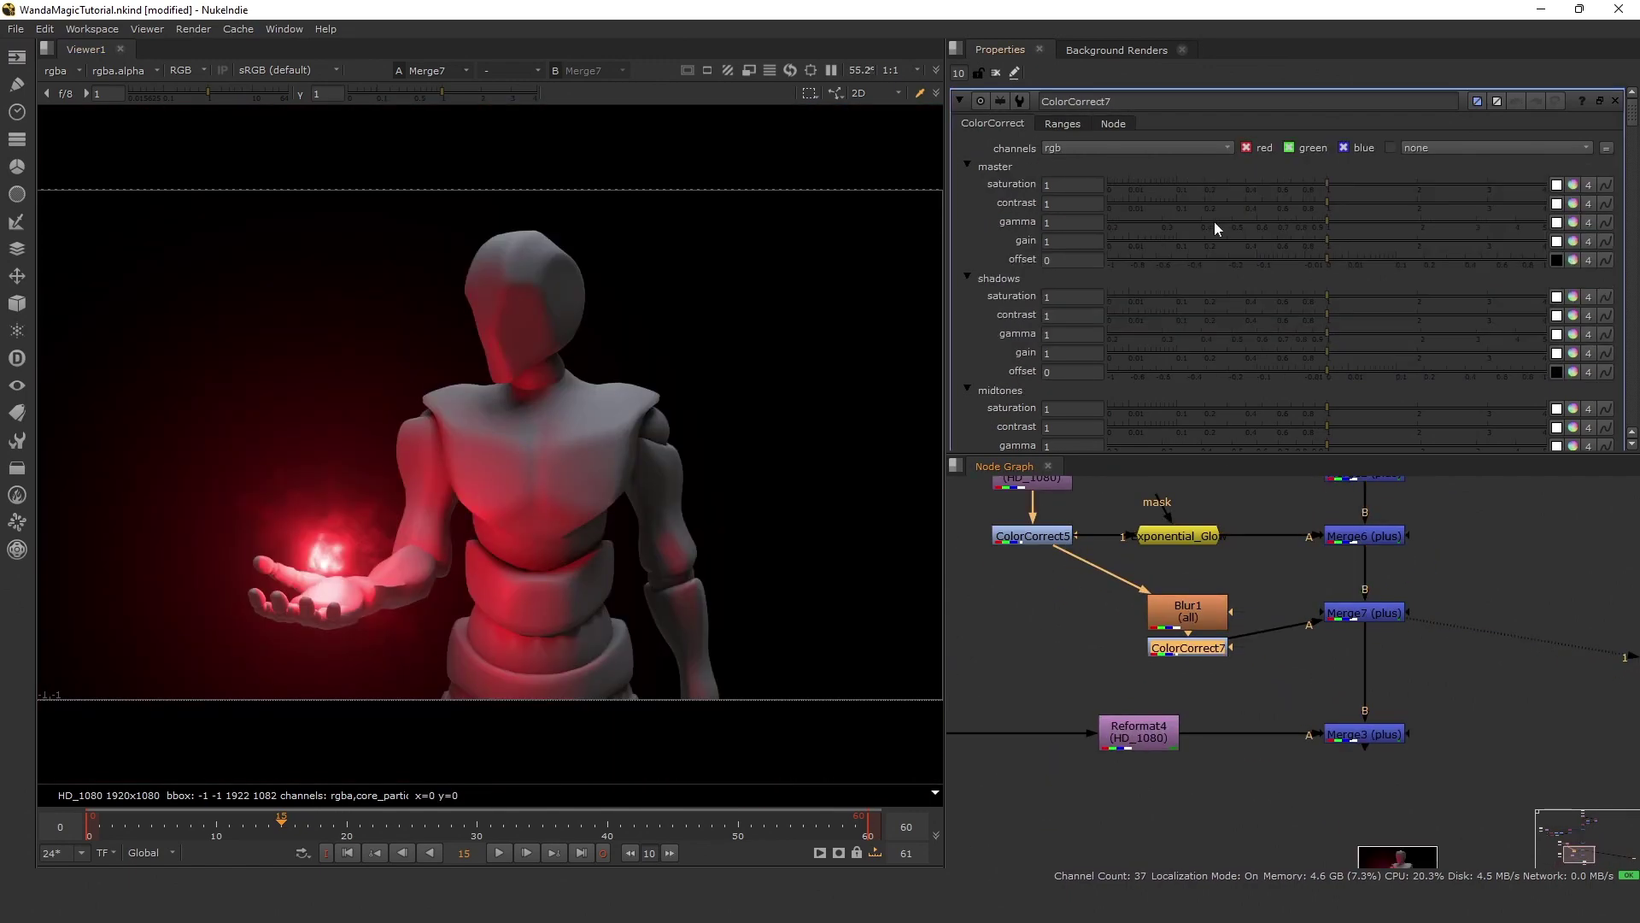
pyautogui.moveTo(1487, 241); pyautogui.dragTo(1525, 252)
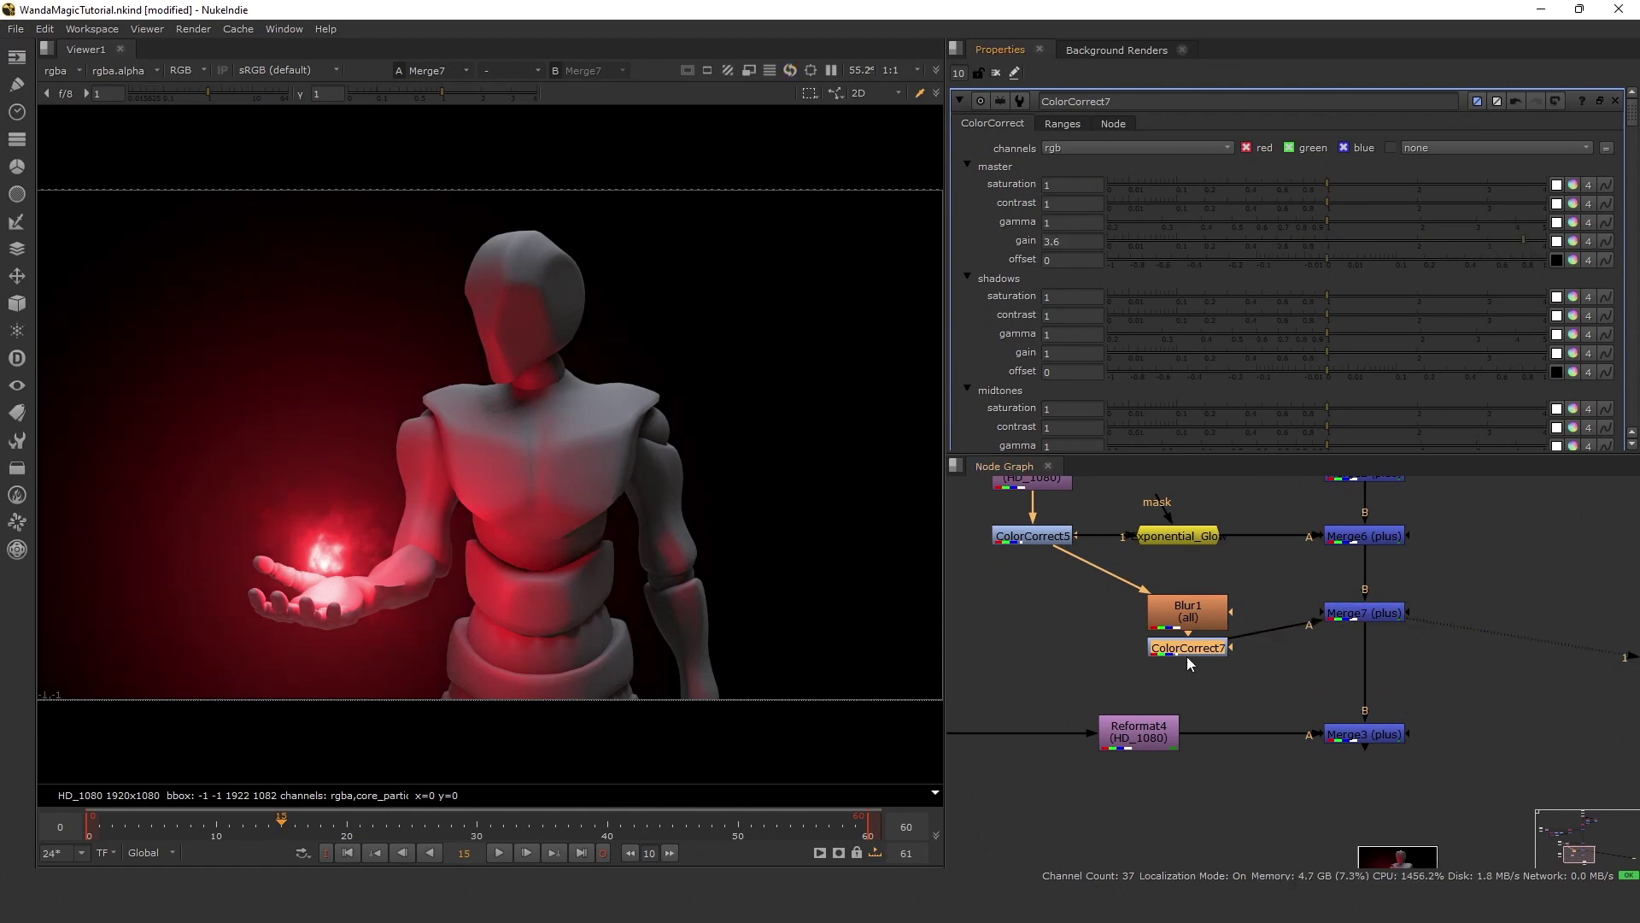
pyautogui.press('Delete')
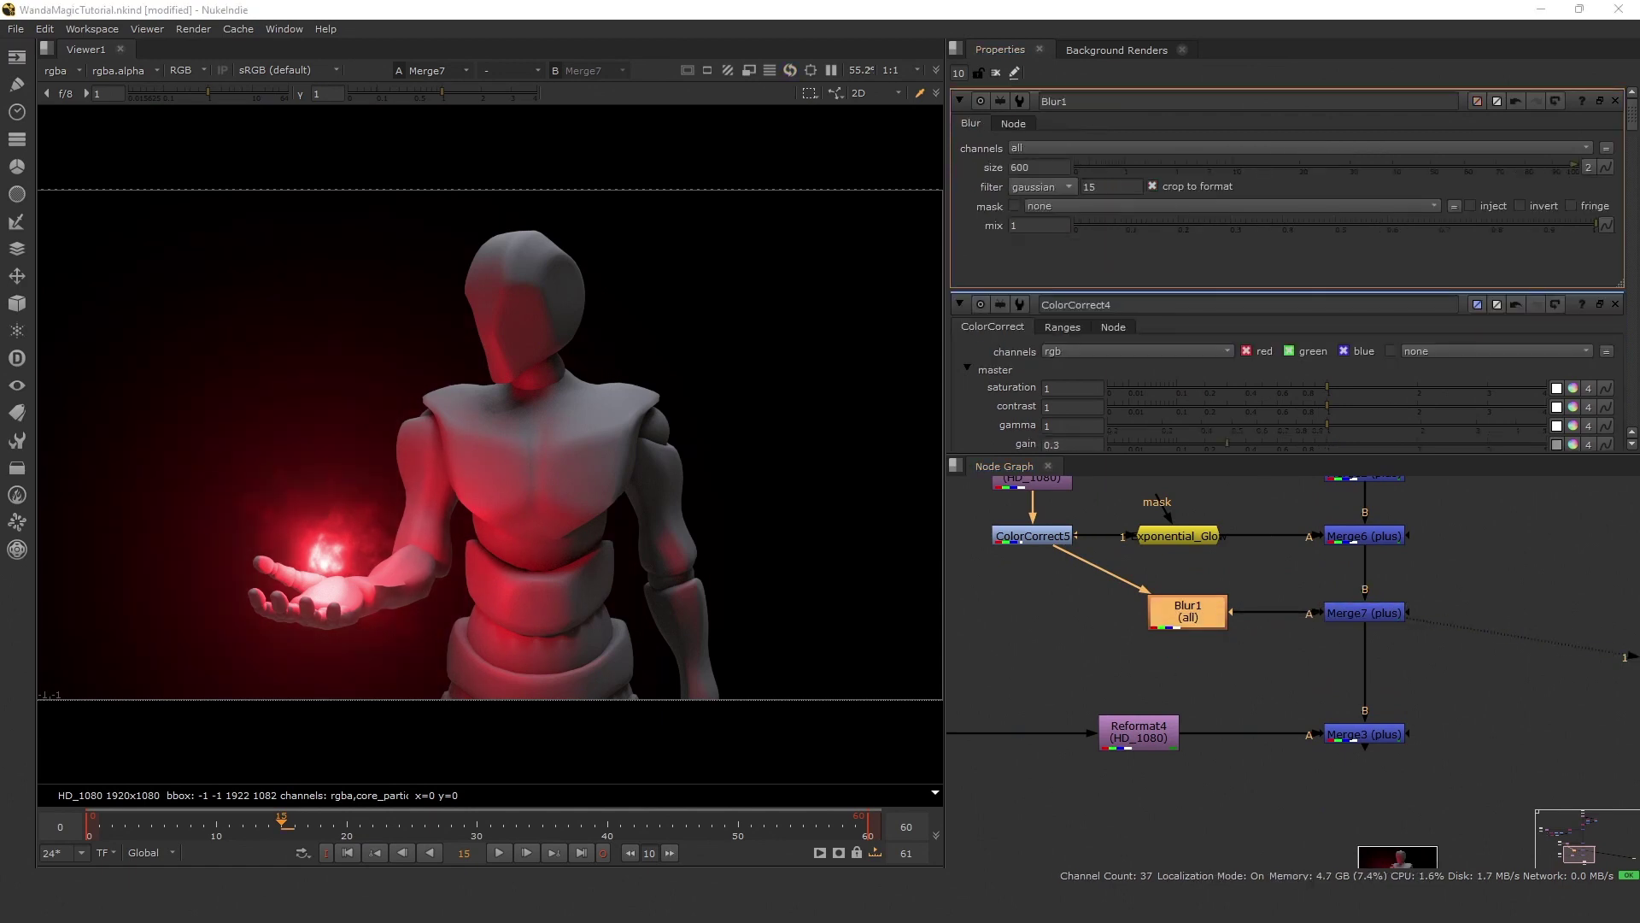
# Add a second Blur below ColorCorrect5, feed it from that node, view it and set its size to 5.
pyautogui.click(1218, 648)
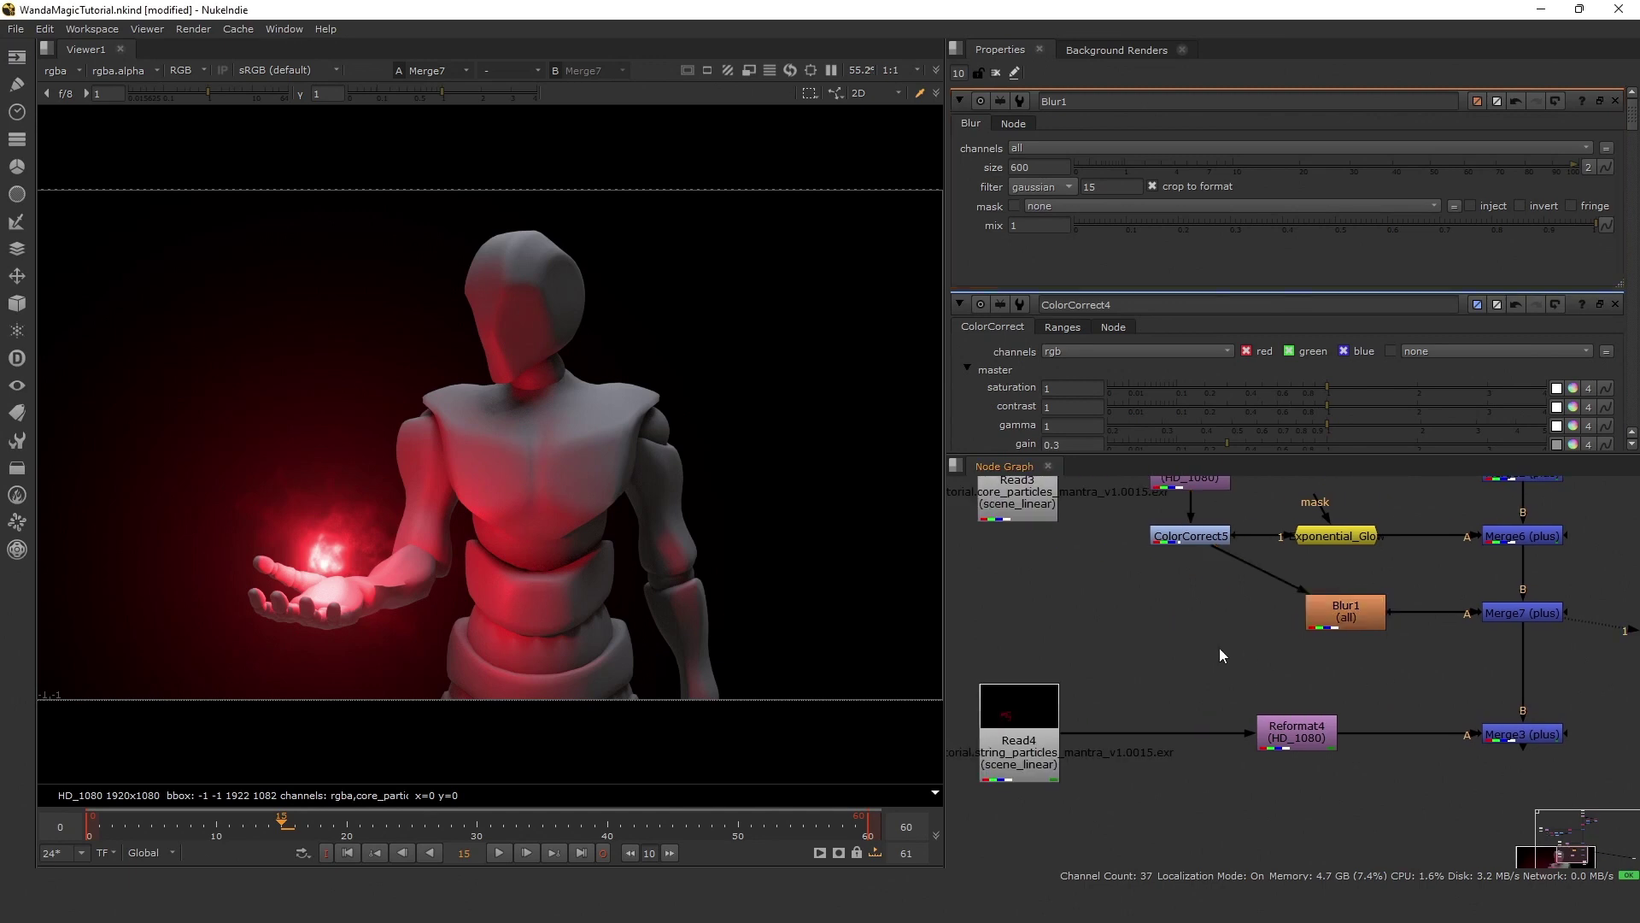
pyautogui.press('b')
pyautogui.press('b')
pyautogui.press('Delete')
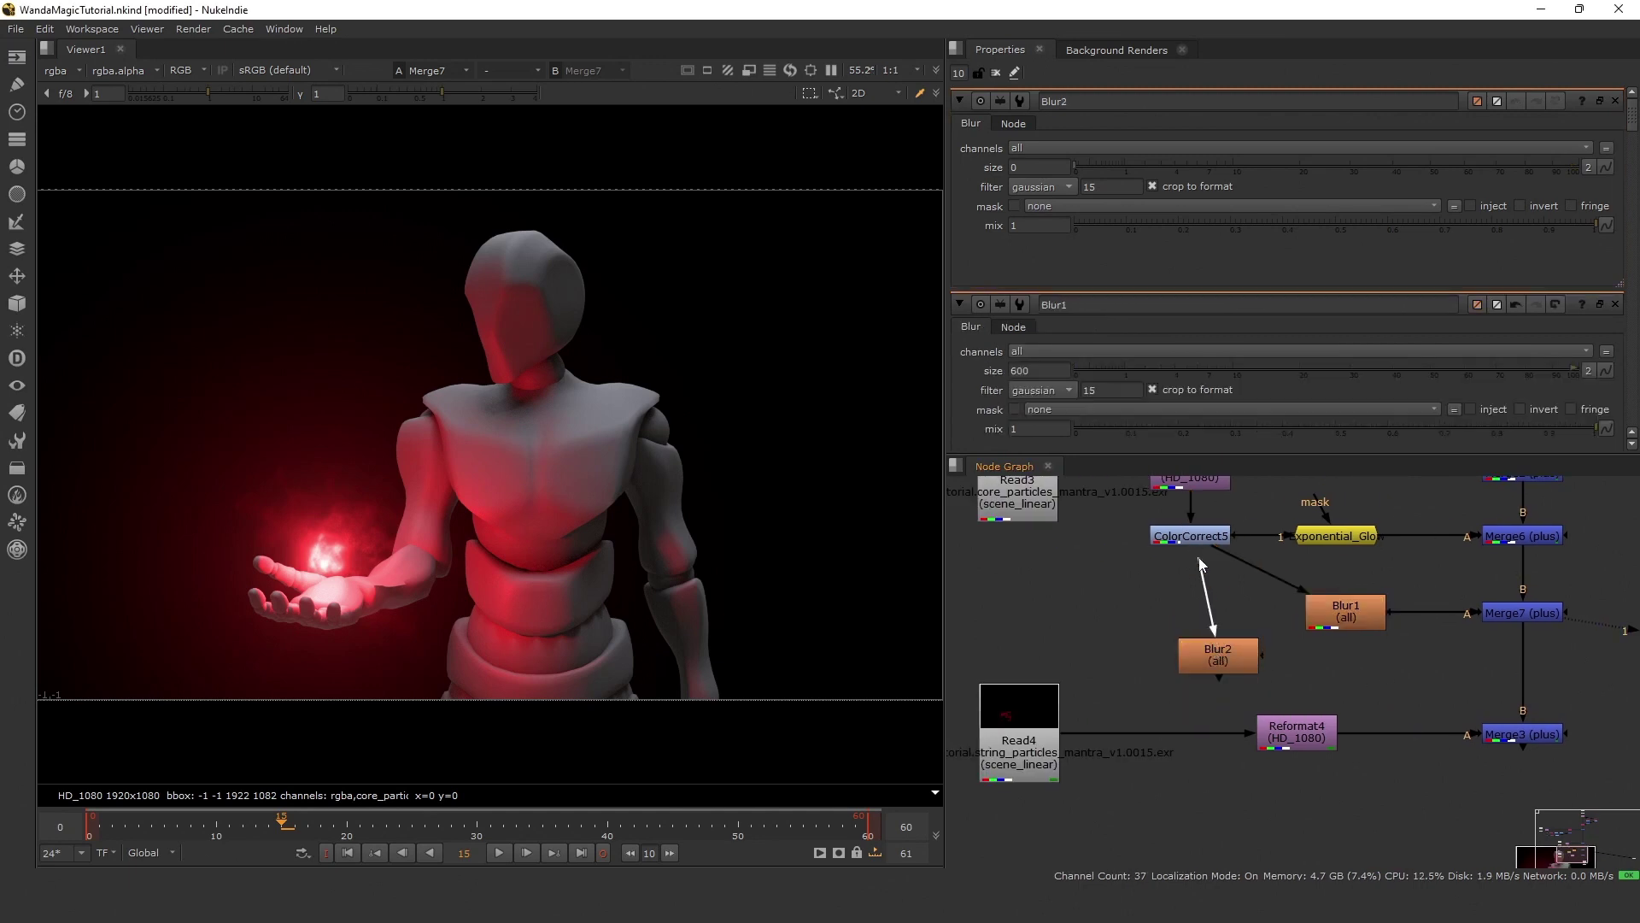
pyautogui.moveTo(1198, 557); pyautogui.dragTo(1195, 543)
pyautogui.moveTo(1226, 670); pyautogui.dragTo(1198, 665)
pyautogui.press('1')
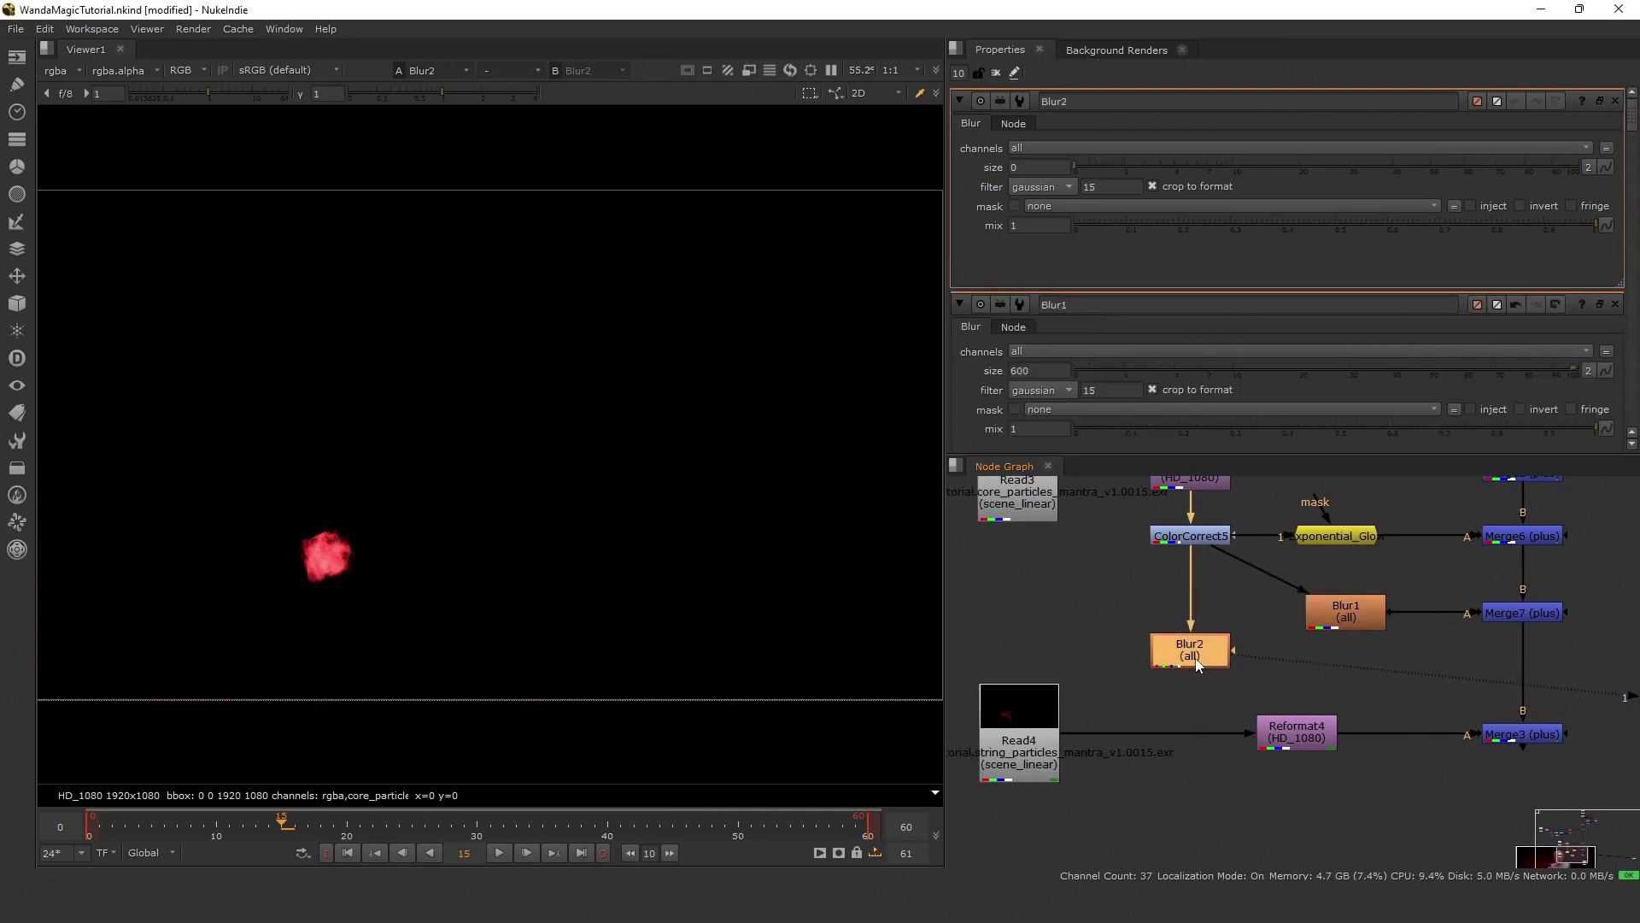
pyautogui.doubleClick(1014, 167)
pyautogui.write('5')
# Move the string particle nodes, Merge3 and Read5 down, and lower the second Blur to make room in the graph.
pyautogui.scroll(-5, 1240, 557)
pyautogui.moveTo(1496, 624); pyautogui.dragTo(1222, 746)
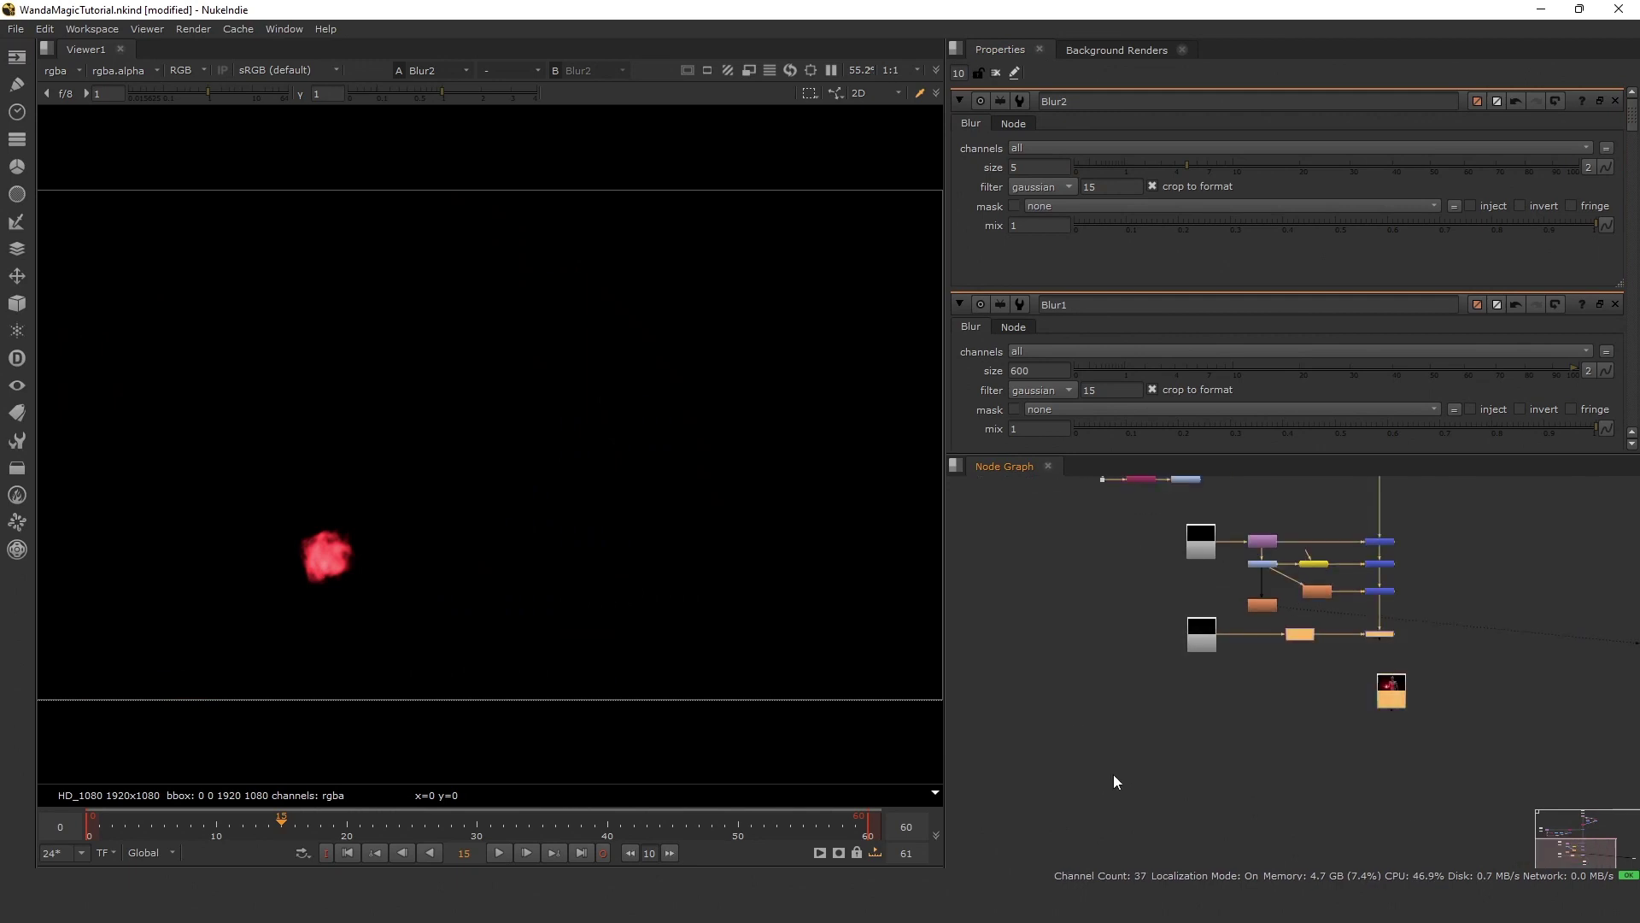
pyautogui.scroll(4, 1200, 652)
pyautogui.keyDown('shift'); pyautogui.click(1200, 641); pyautogui.keyUp('shift')
pyautogui.moveTo(1563, 619); pyautogui.dragTo(1458, 638, button='middle')
pyautogui.moveTo(1458, 638); pyautogui.dragTo(1458, 718)
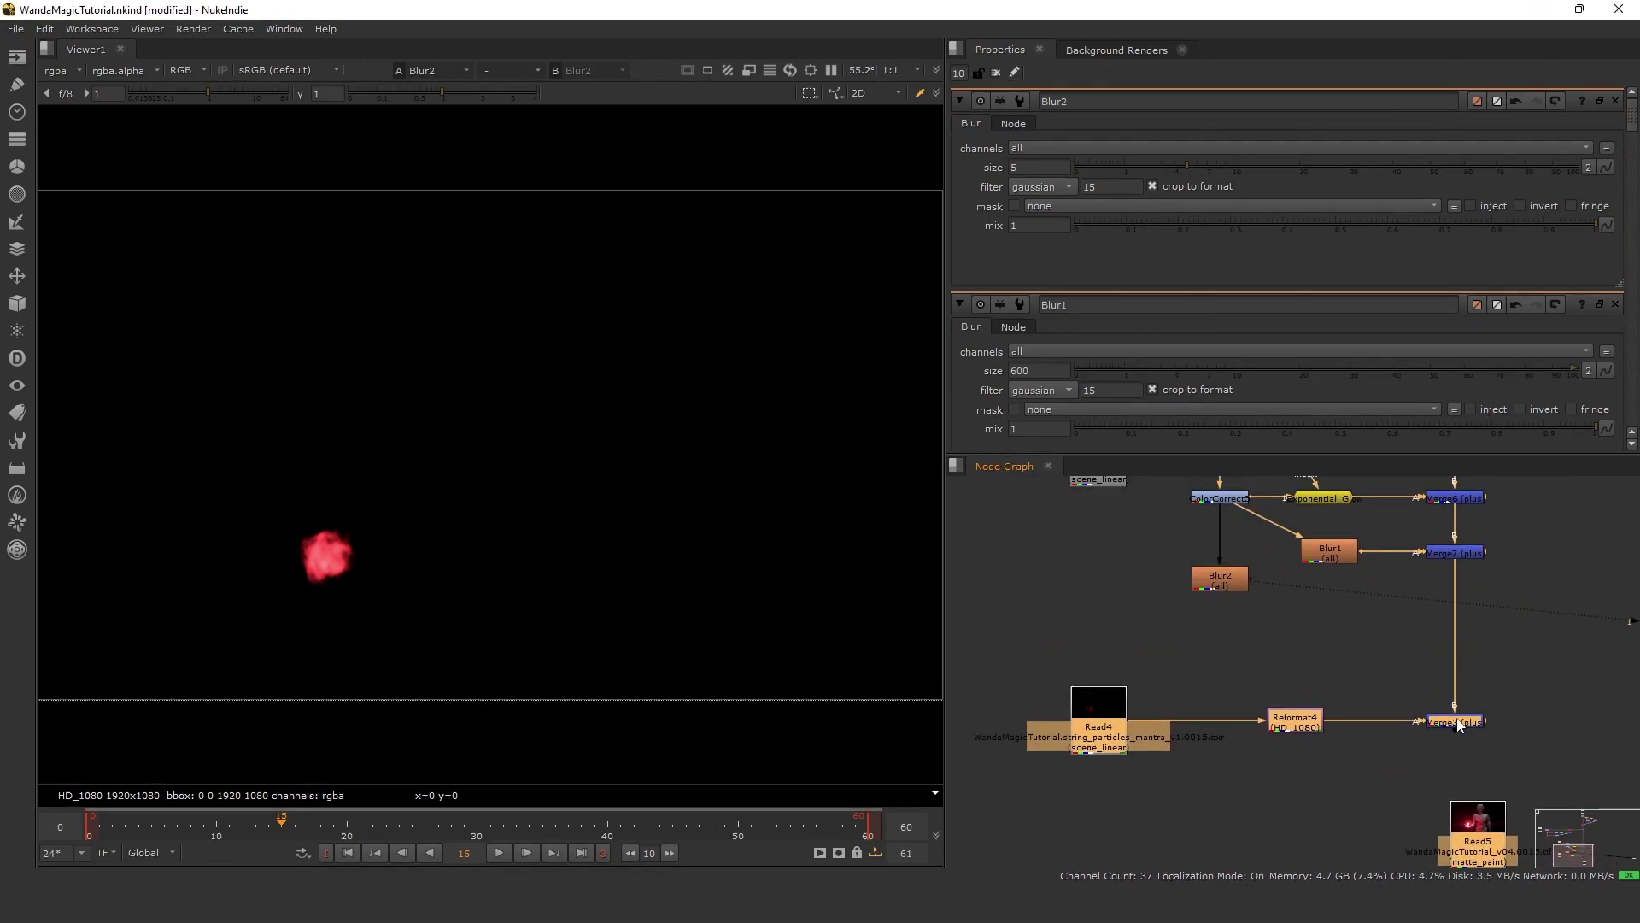
pyautogui.scroll(3, 1432, 586)
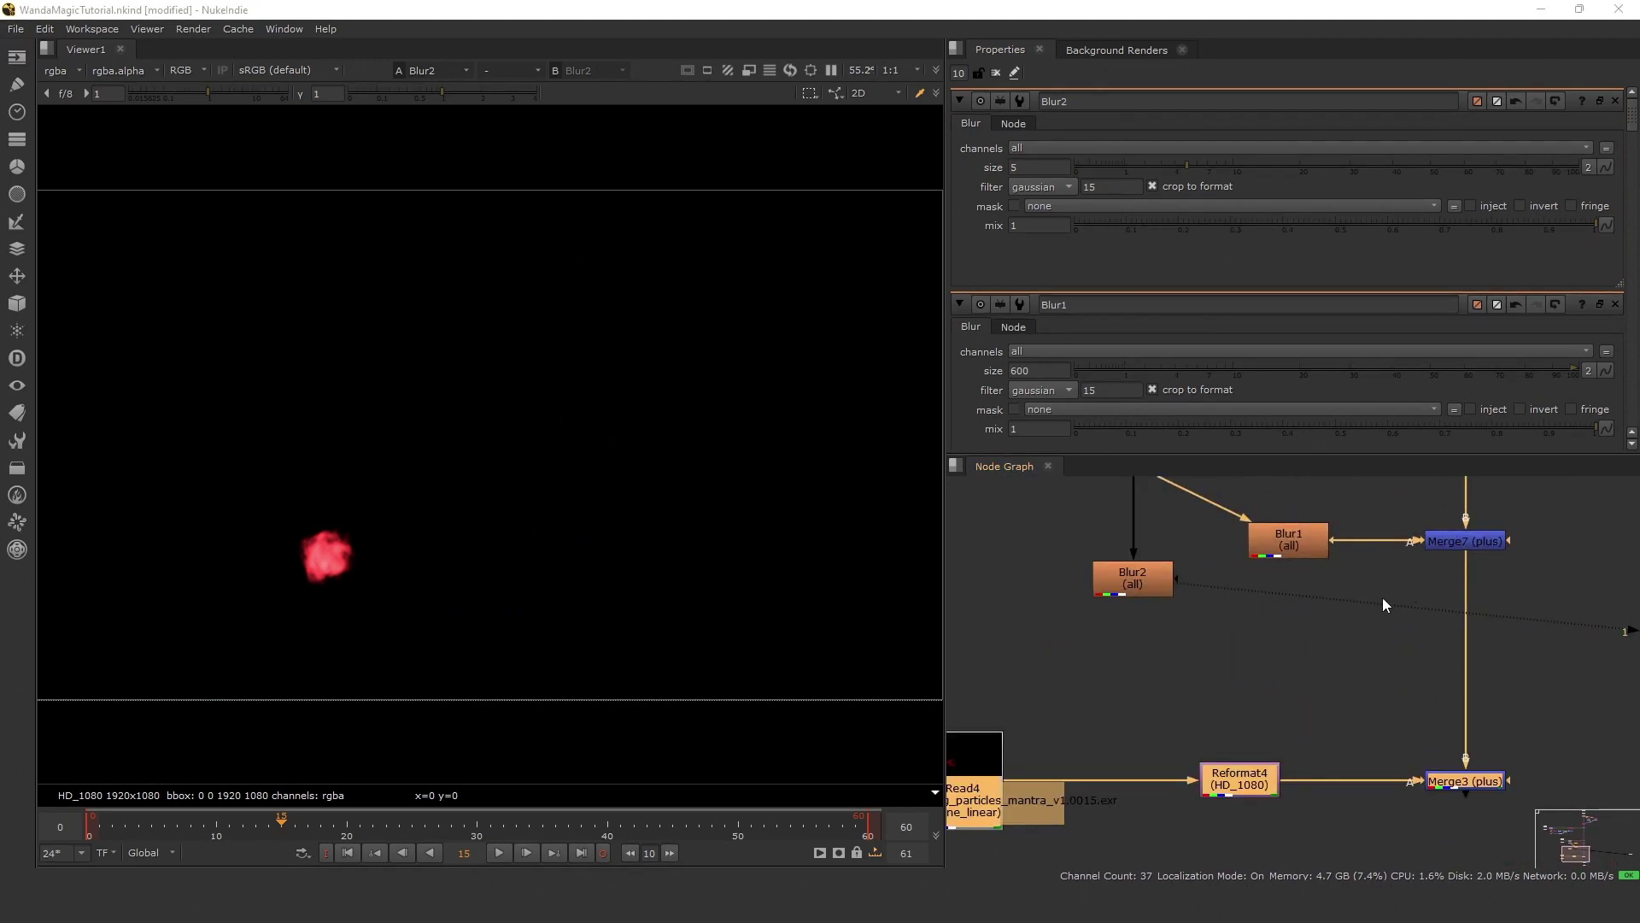
pyautogui.moveTo(1159, 590); pyautogui.dragTo(1162, 627)
pyautogui.moveTo(1166, 582); pyautogui.dragTo(1120, 660, button='middle')
# Paste a copy of the core's Exponential Glow beside Blur2, feed it from Blur2 and view it.
pyautogui.click(1232, 542)
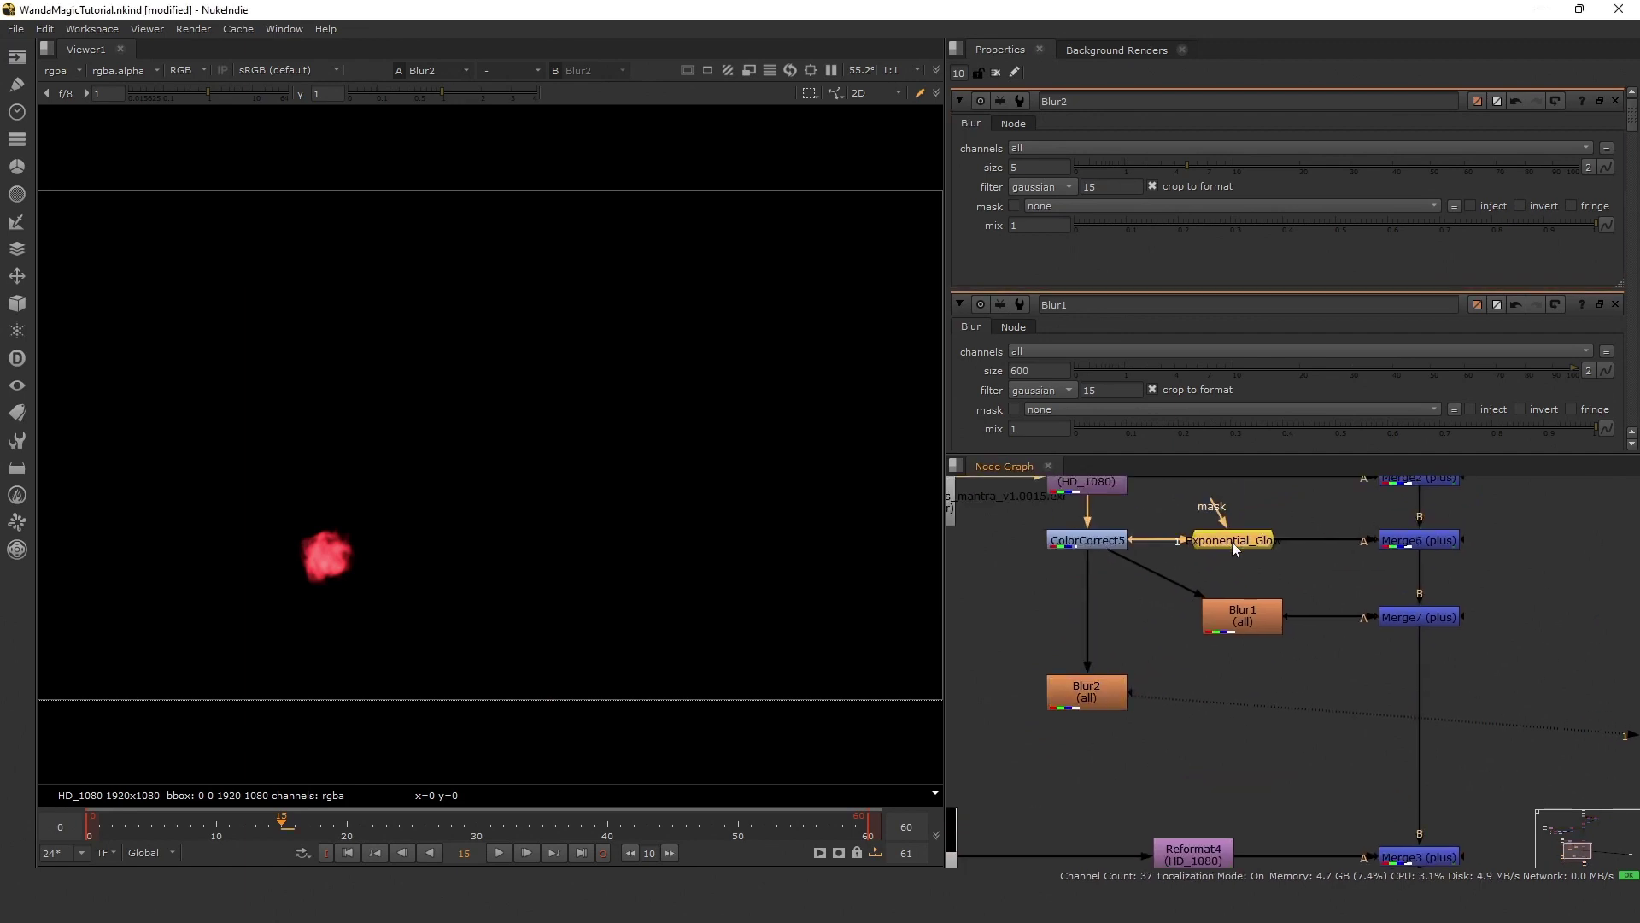
pyautogui.hotkey('ctrl', 'c')
pyautogui.hotkey('ctrl', 'v')
pyautogui.moveTo(1231, 701); pyautogui.dragTo(1102, 693)
pyautogui.moveTo(1222, 730); pyautogui.dragTo(1249, 691)
pyautogui.press('1')
# Set the new Exponential Glow's falloff to 1.3 and its intensity to 2.
pyautogui.doubleClick(1249, 691)
pyautogui.doubleClick(1038, 294)
pyautogui.write('1')
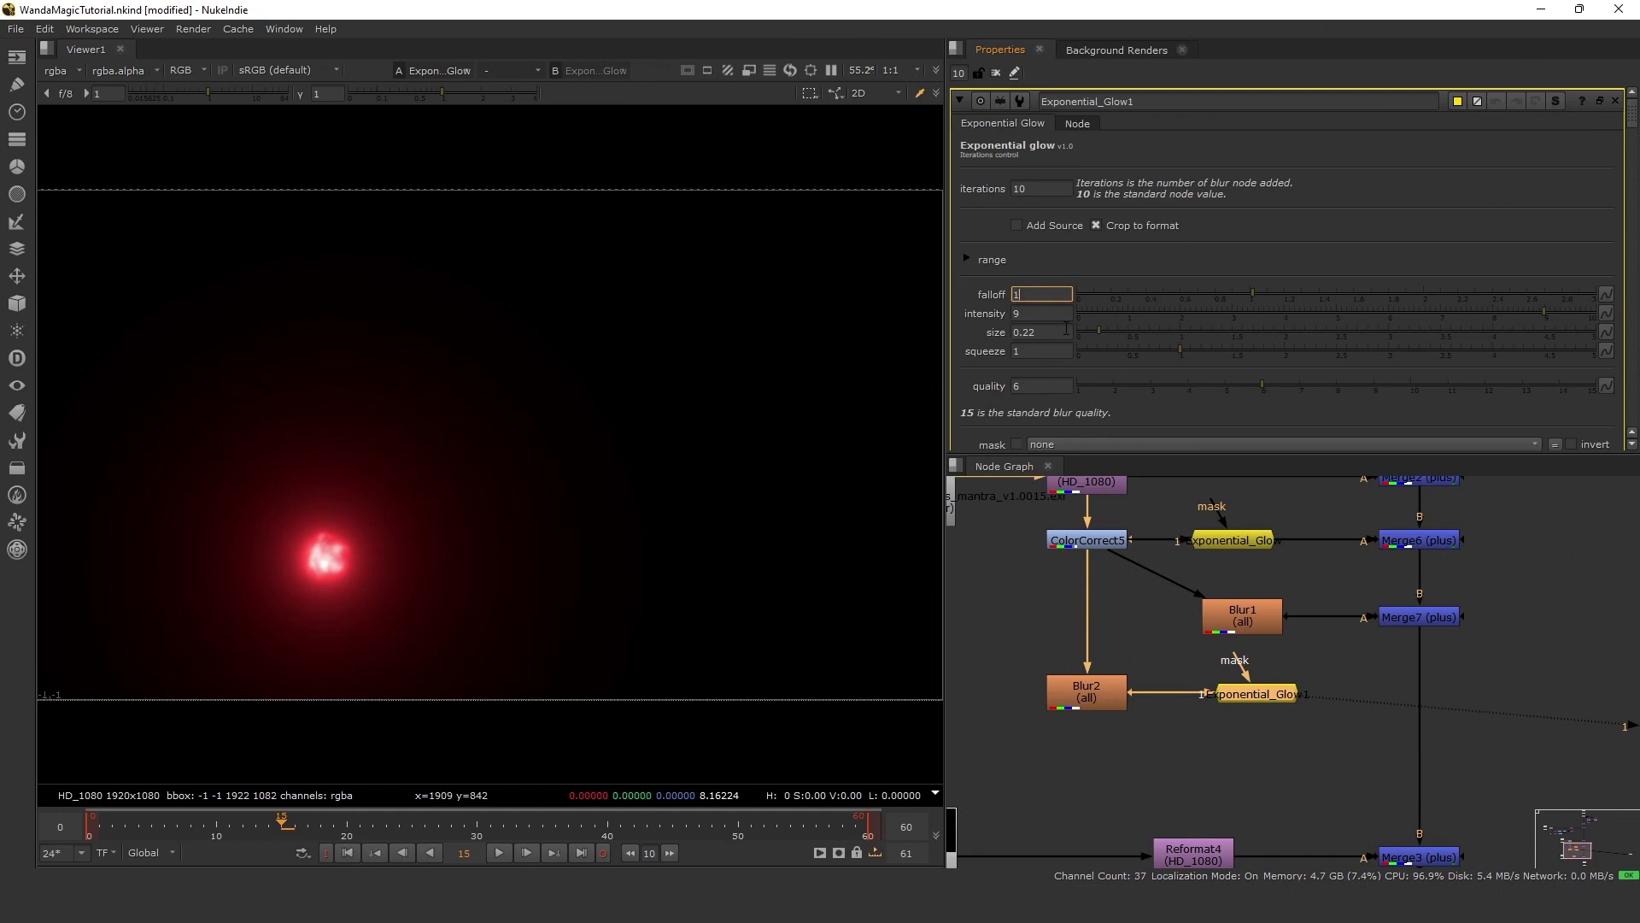
pyautogui.write('.3')
pyautogui.doubleClick(1028, 314)
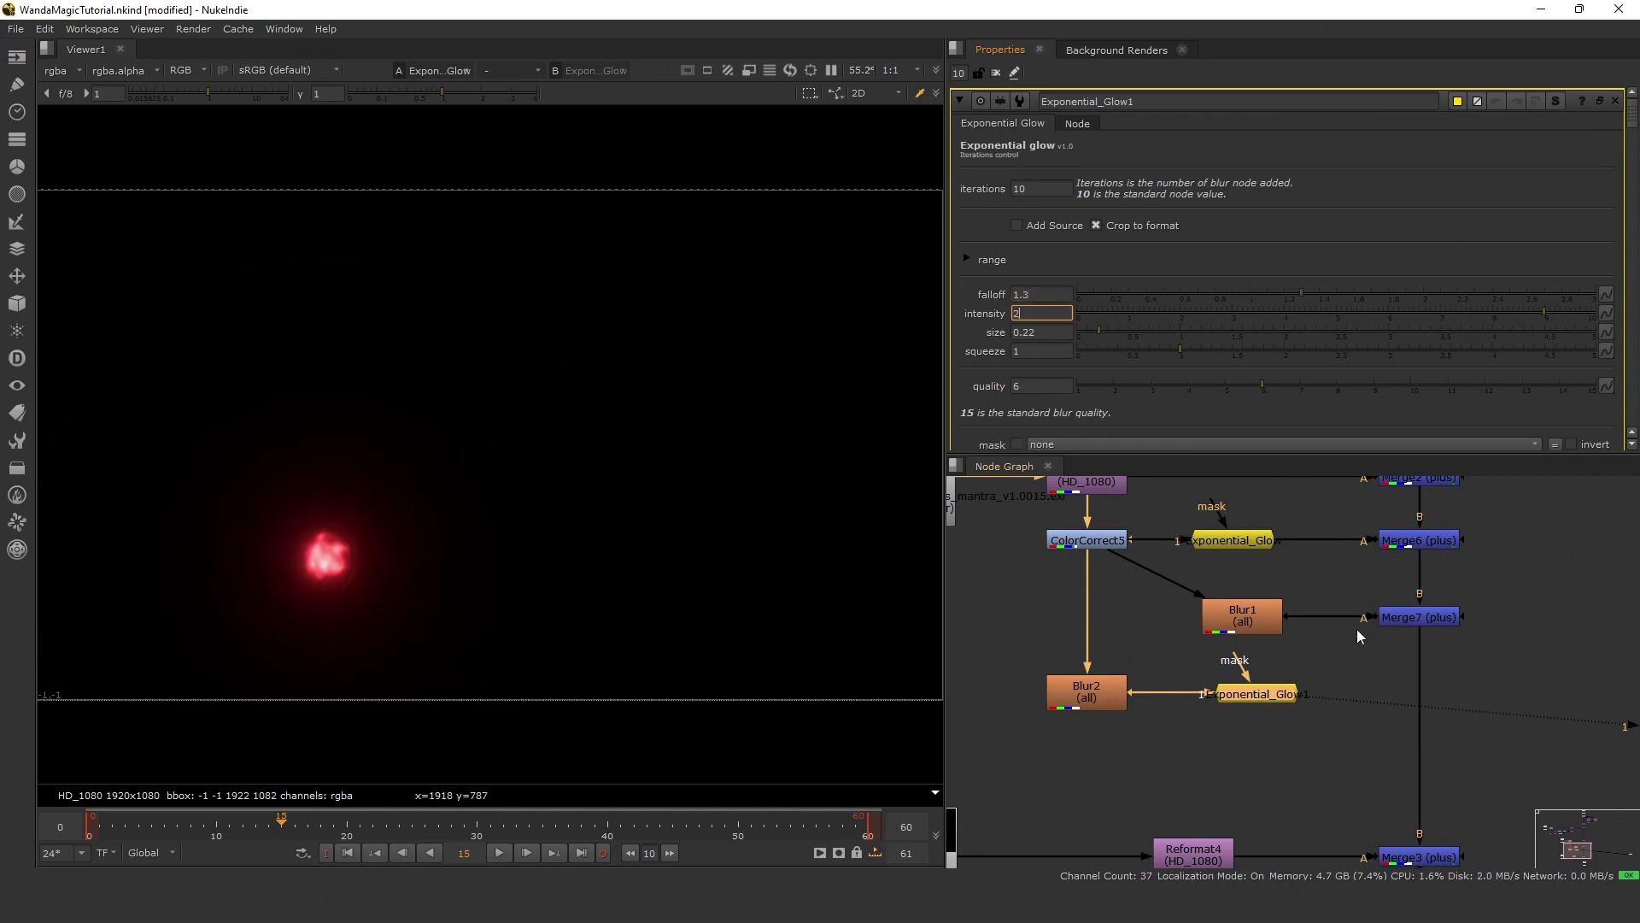
pyautogui.press('Return')
# Set the new Exponential Glow's size to 1.5 and squeeze to 100 to stretch it into a horizontal streak.
pyautogui.doubleClick(1061, 332)
pyautogui.write('1.')
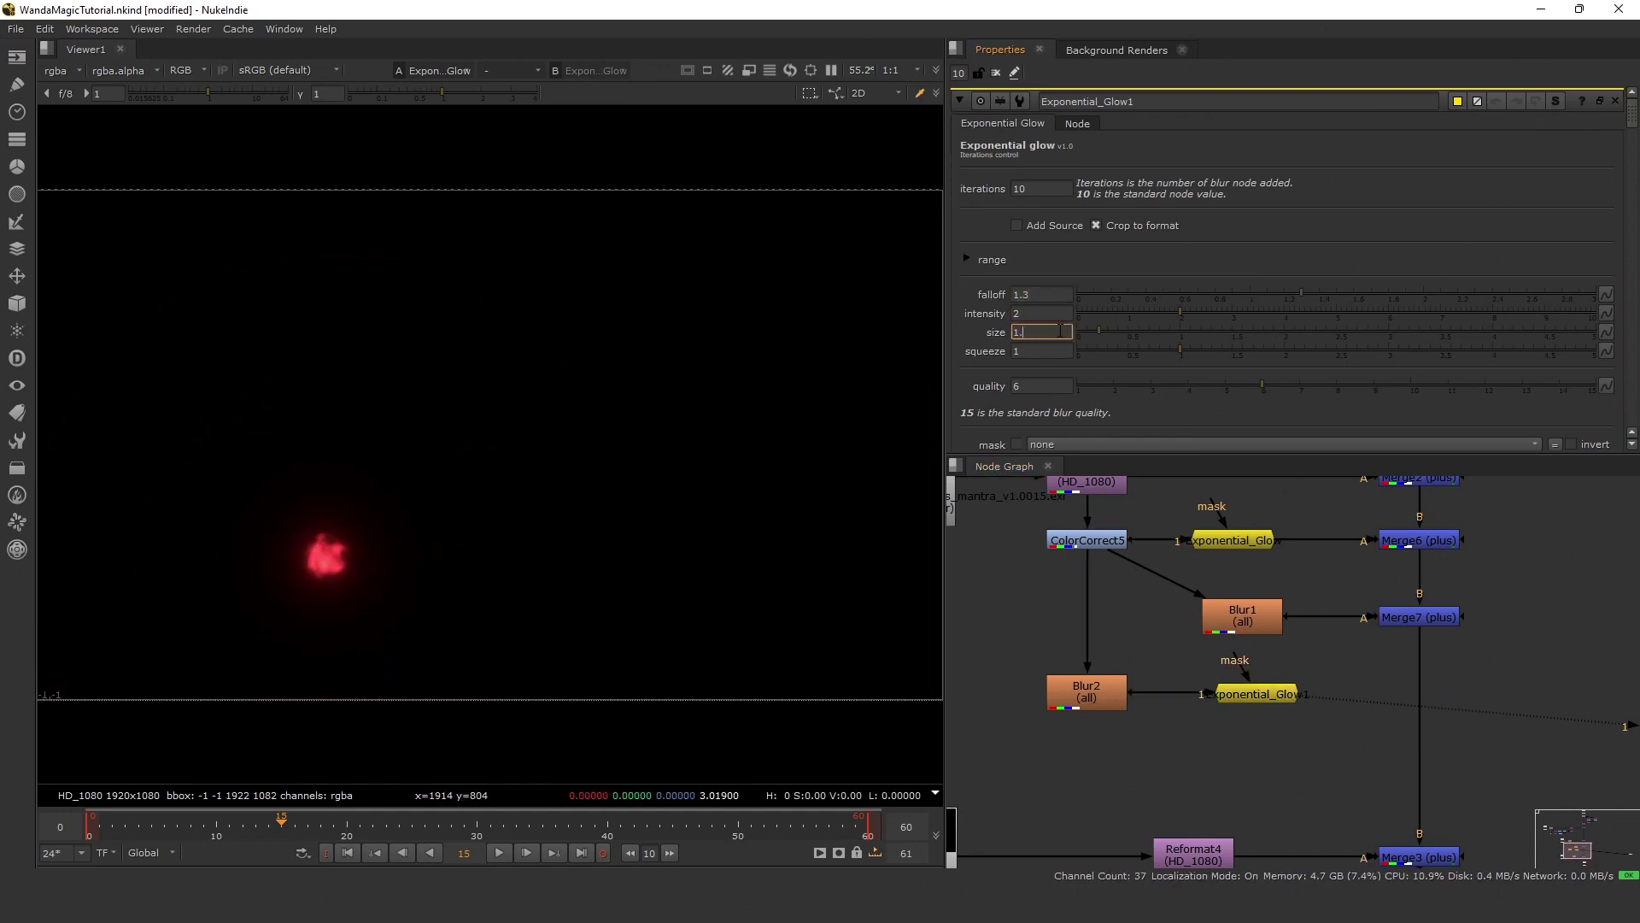
pyautogui.write('5')
pyautogui.press('Return')
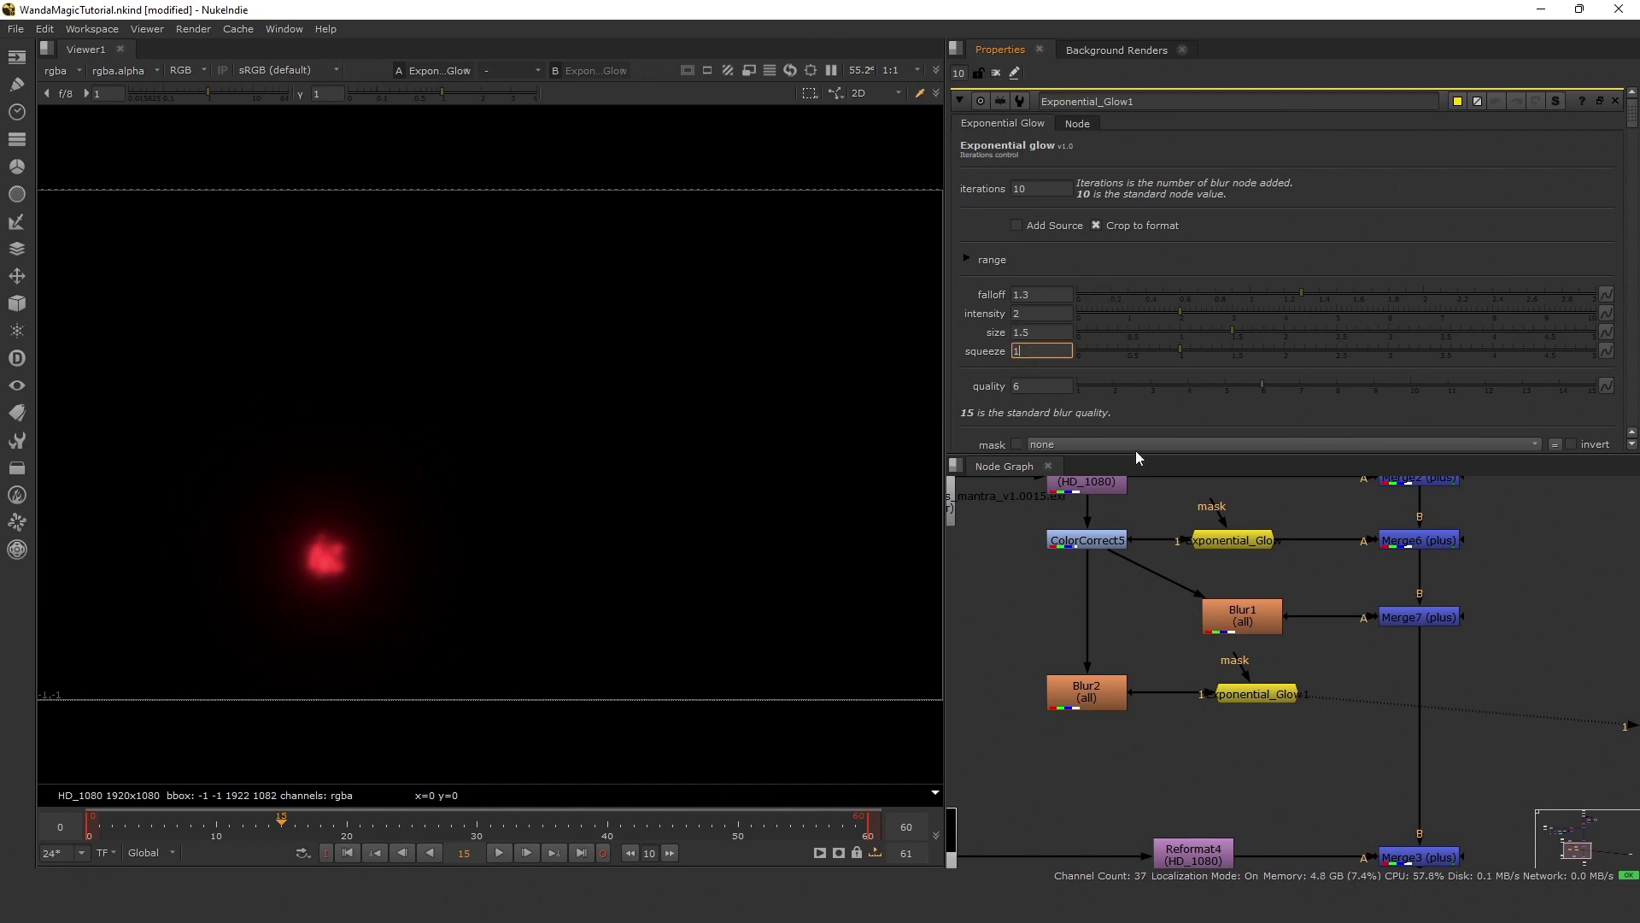
pyautogui.write('00')
pyautogui.press('Return')
pyautogui.moveTo(378, 516); pyautogui.dragTo(570, 448, button='middle')
pyautogui.scroll(3, 571, 448)
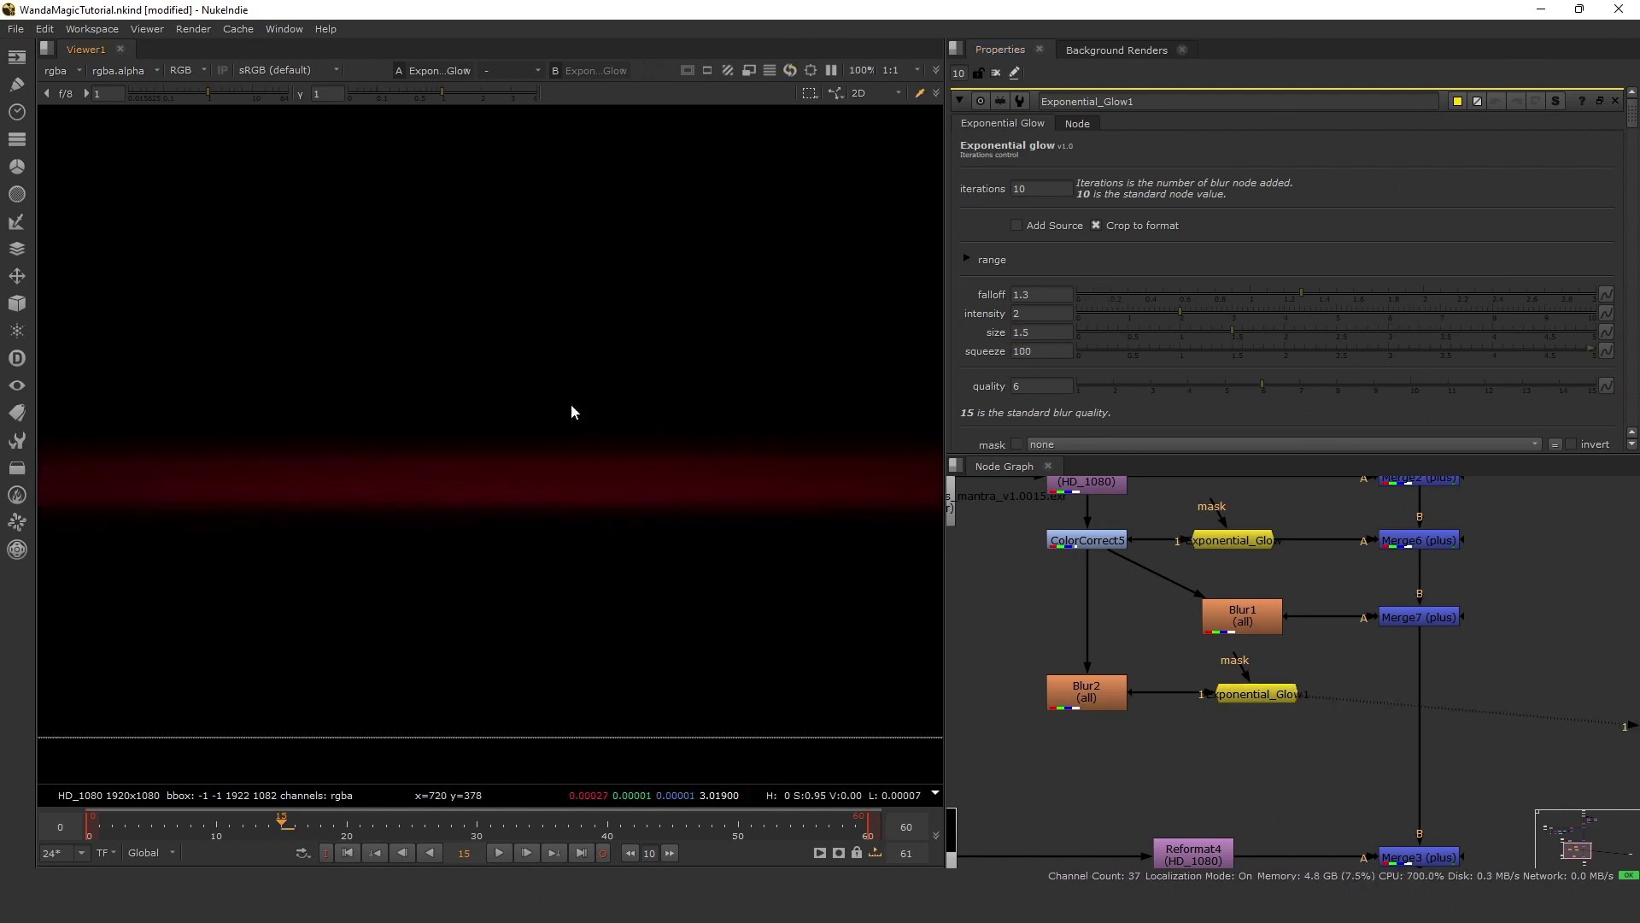
# Play back the streak glow and stop playback.
pyautogui.click(1258, 692)
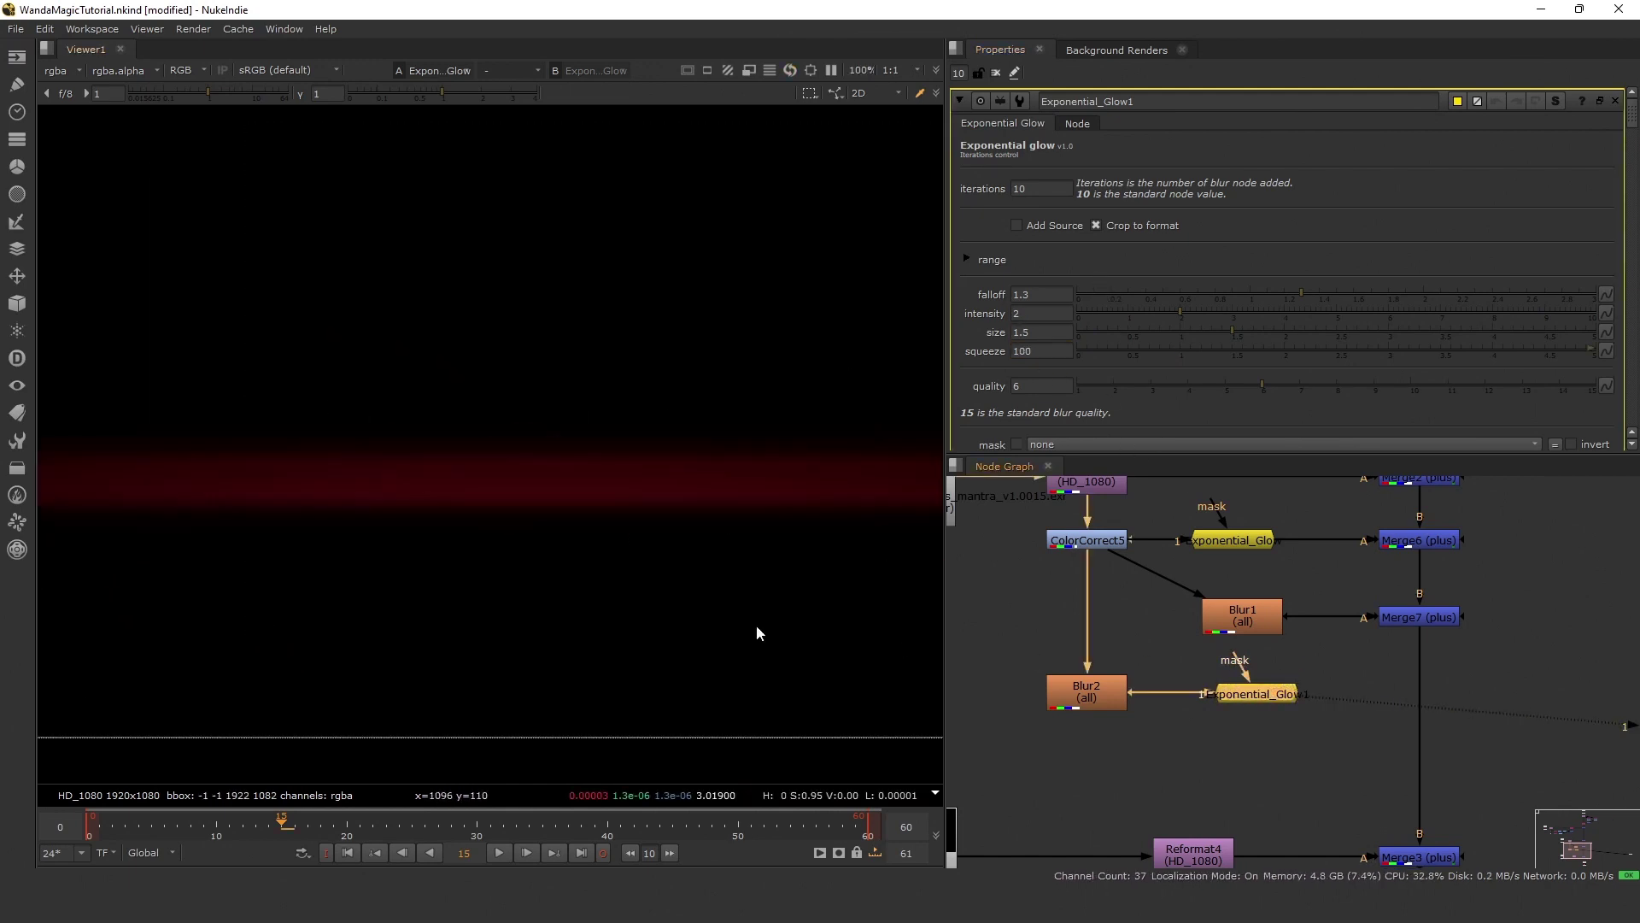
pyautogui.click(500, 853)
pyautogui.press('f')
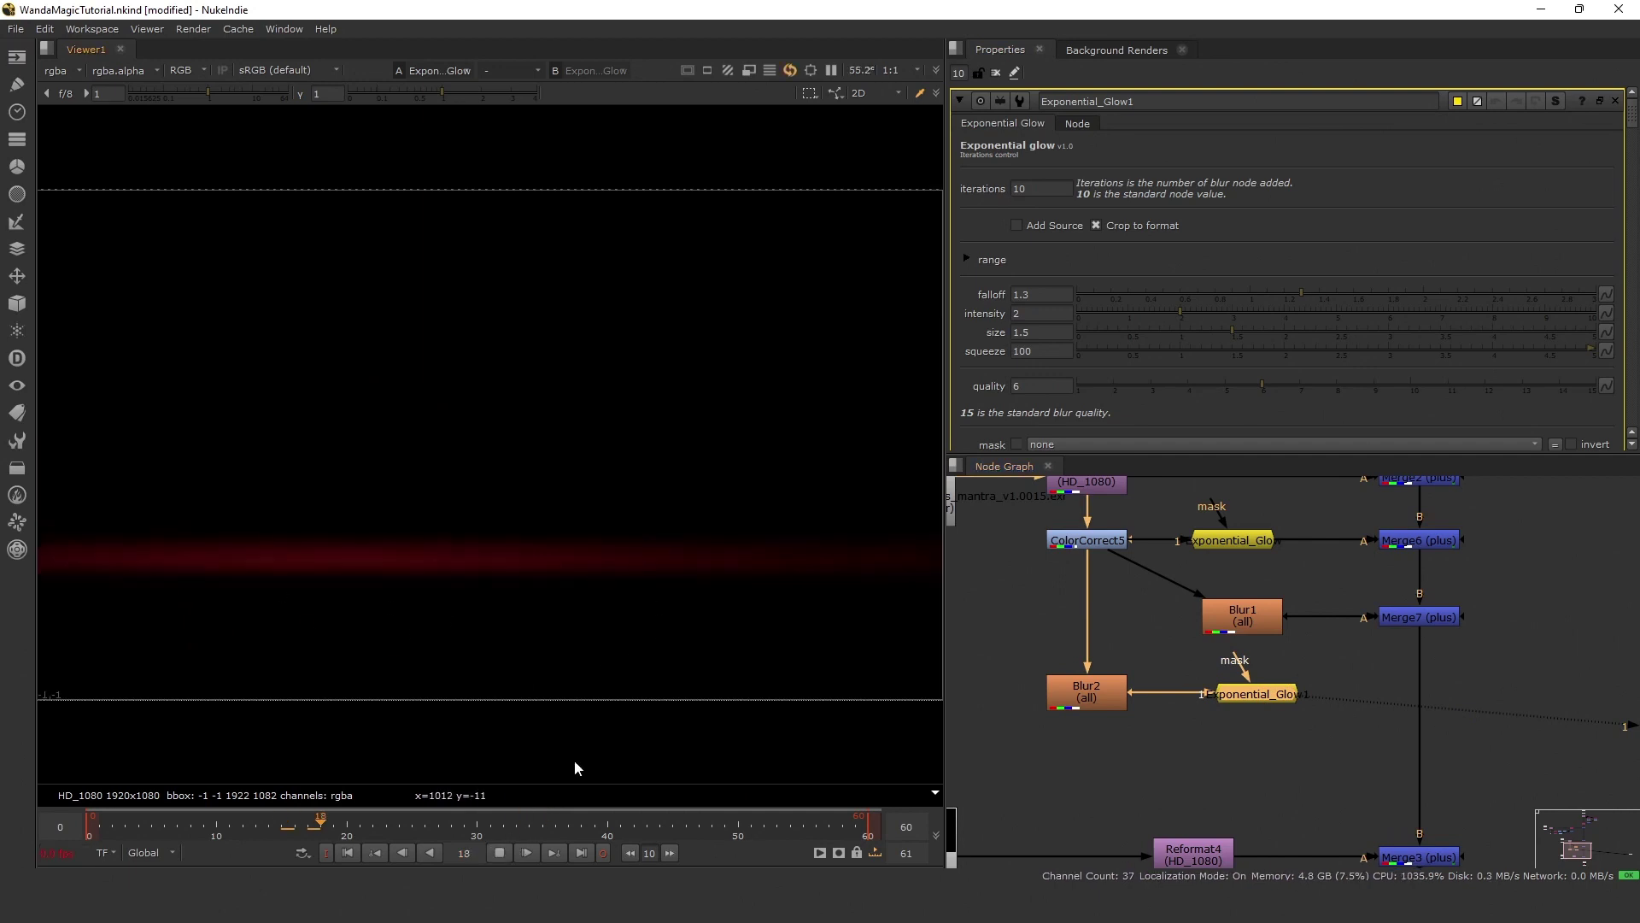
pyautogui.click(498, 854)
# Insert a plus Merge below Merge7 with the streak glow as its A input, and view it.
pyautogui.click(1419, 617)
pyautogui.hotkey('ctrl', 'c')
pyautogui.click(1398, 663)
pyautogui.hotkey('ctrl', 'v')
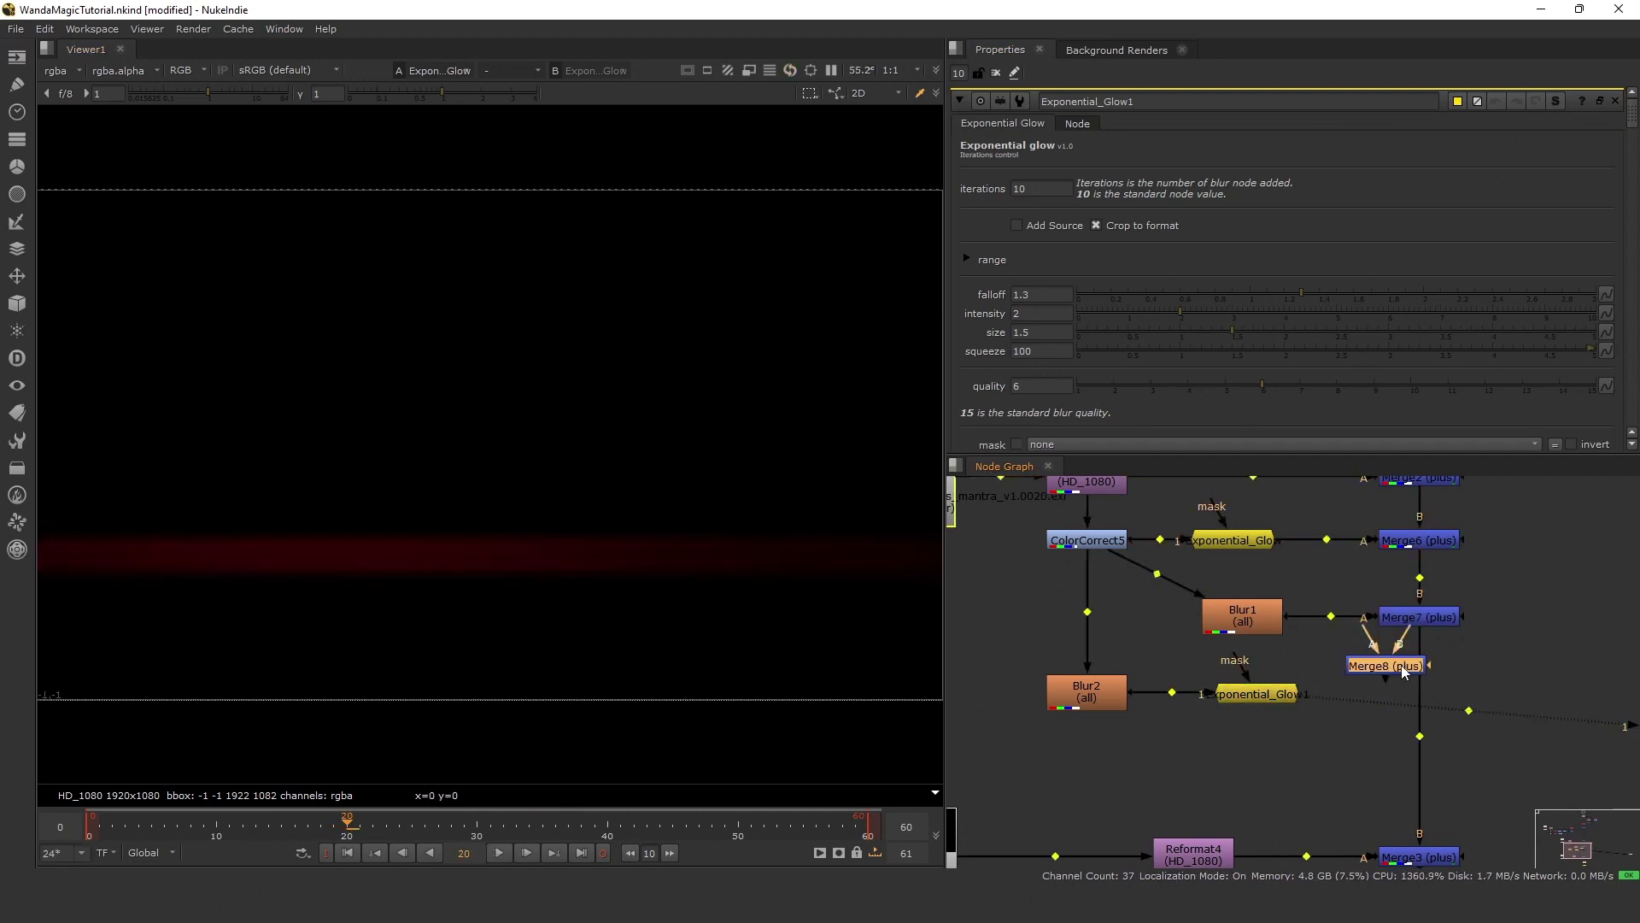
pyautogui.moveTo(1399, 669); pyautogui.dragTo(1424, 696)
pyautogui.press('1')
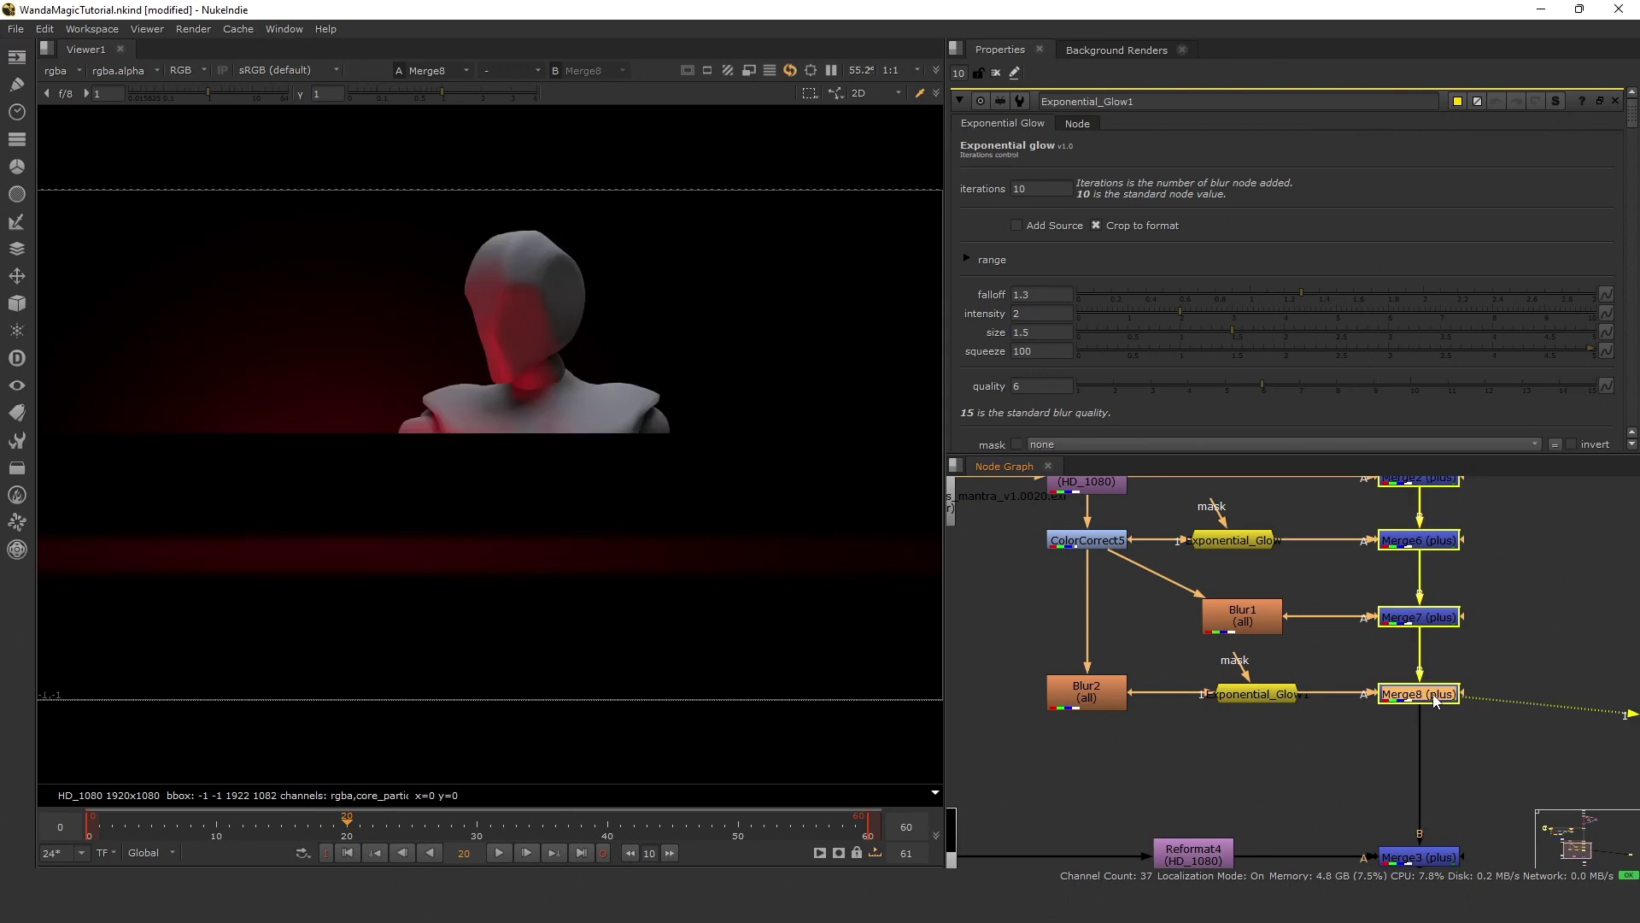
# Compare the composite with Merge8 disabled and enabled, and inspect the streak around the hand.
pyautogui.press('d')
pyautogui.press('d')
pyautogui.moveTo(256, 598); pyautogui.dragTo(487, 517, button='middle')
pyautogui.scroll(5, 359, 513)
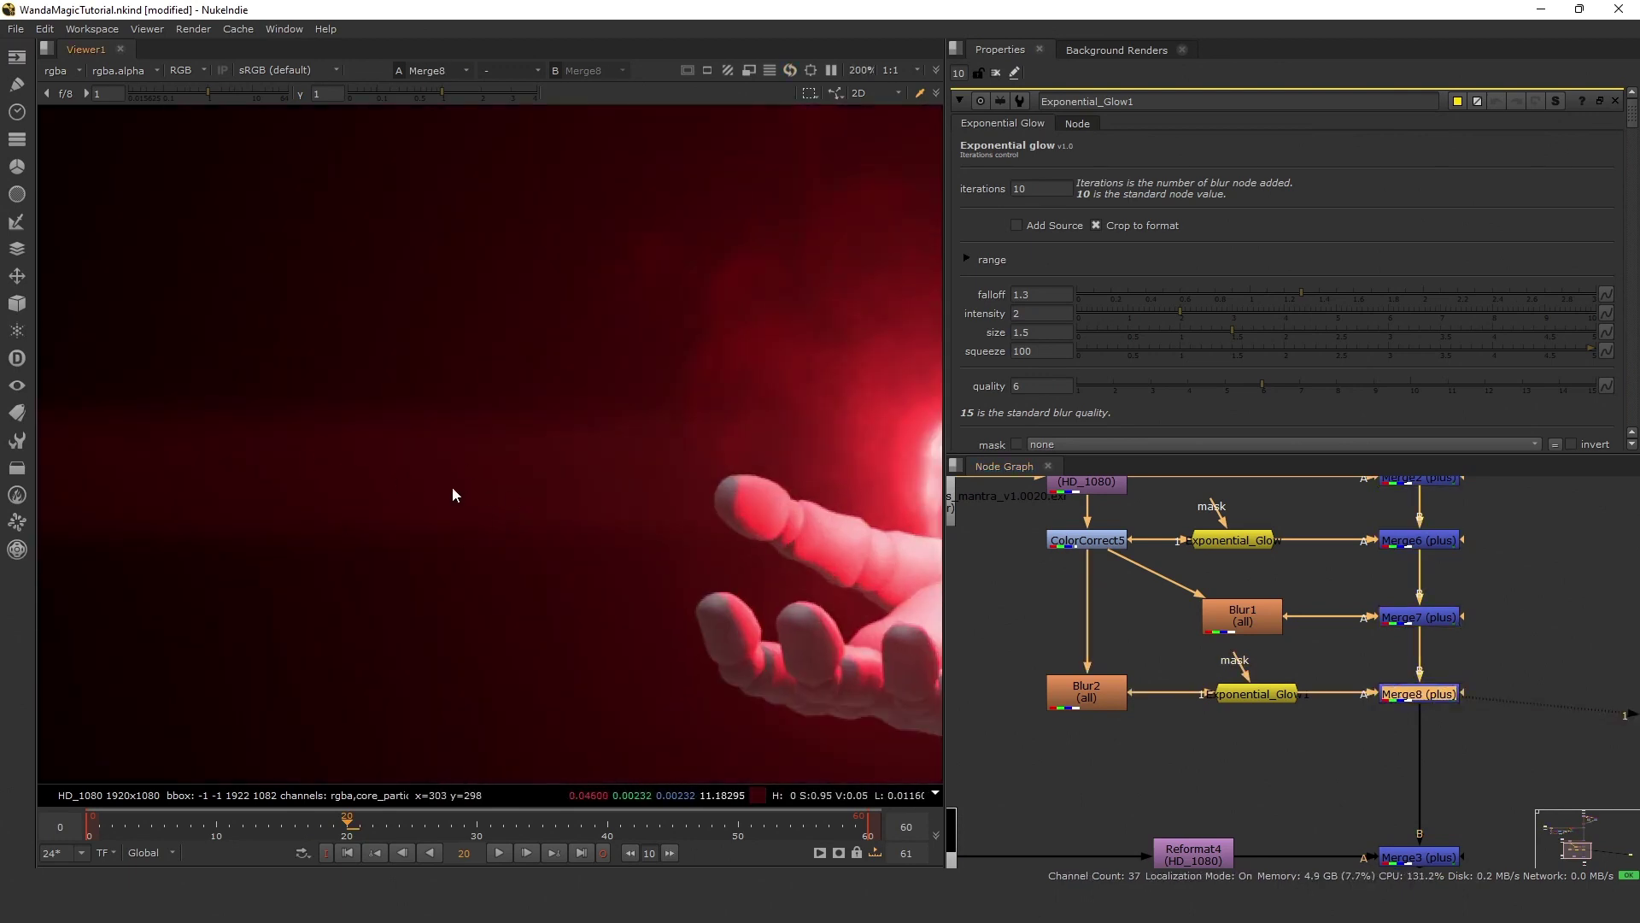
pyautogui.scroll(-3, 453, 494)
# Try a ColorCorrect with master gain 9.7 after the streak glow, and delete it again.
pyautogui.click(1241, 697)
pyautogui.press('c')
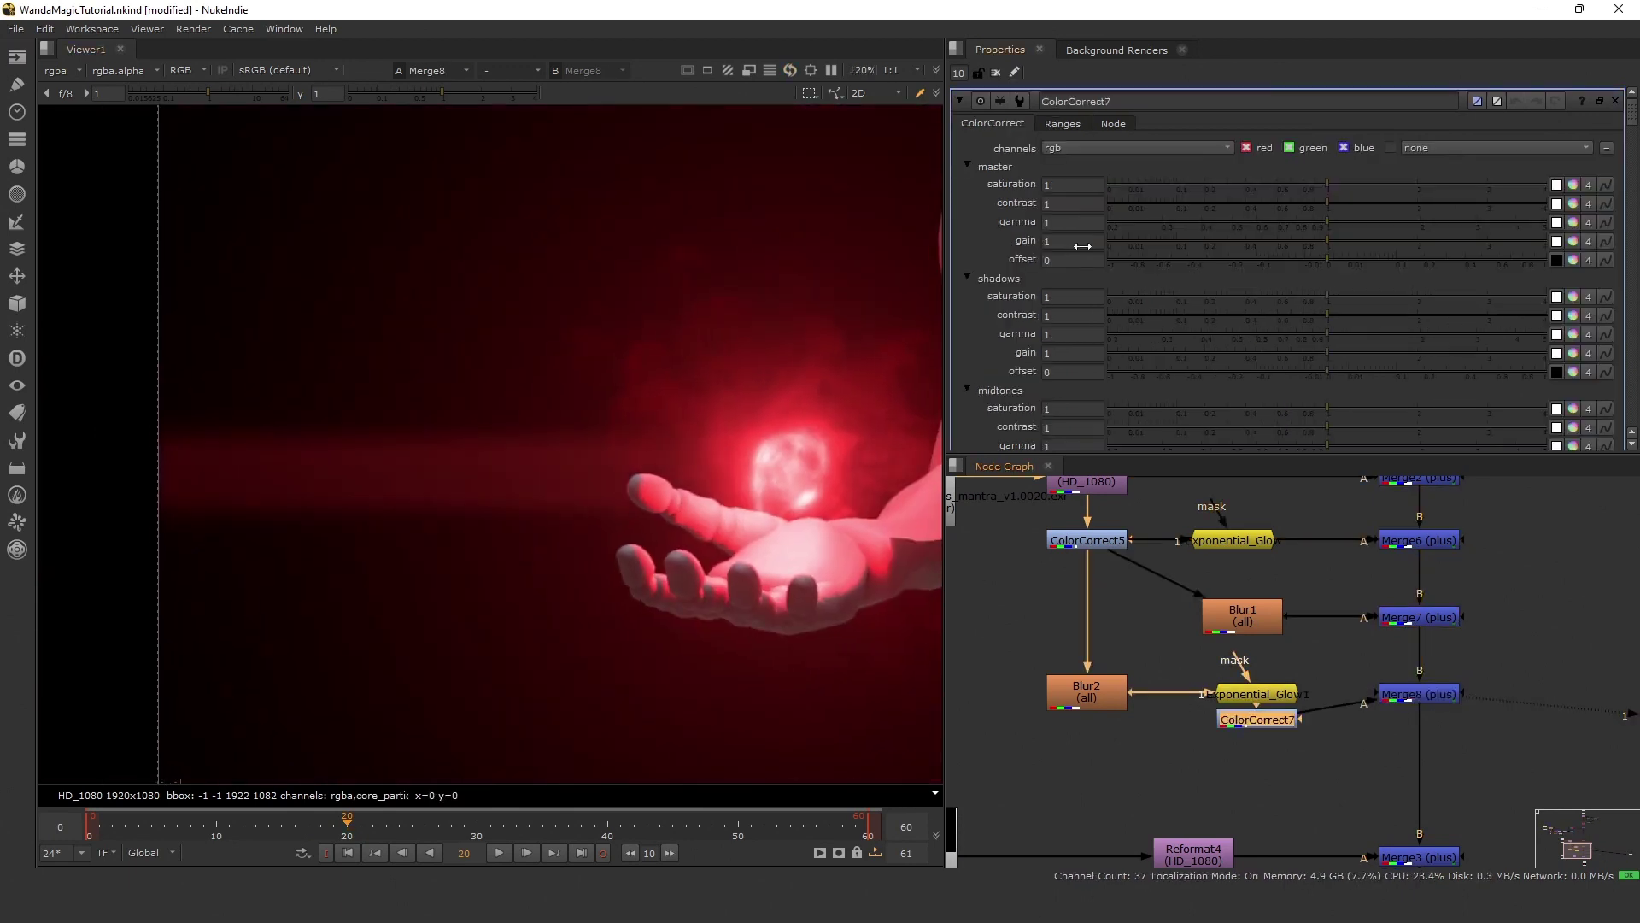
pyautogui.moveTo(1082, 246); pyautogui.dragTo(1156, 246)
pyautogui.moveTo(575, 487); pyautogui.dragTo(359, 496, button='middle')
pyautogui.scroll(-7, 475, 490)
pyautogui.moveTo(484, 496); pyautogui.dragTo(430, 528, button='middle')
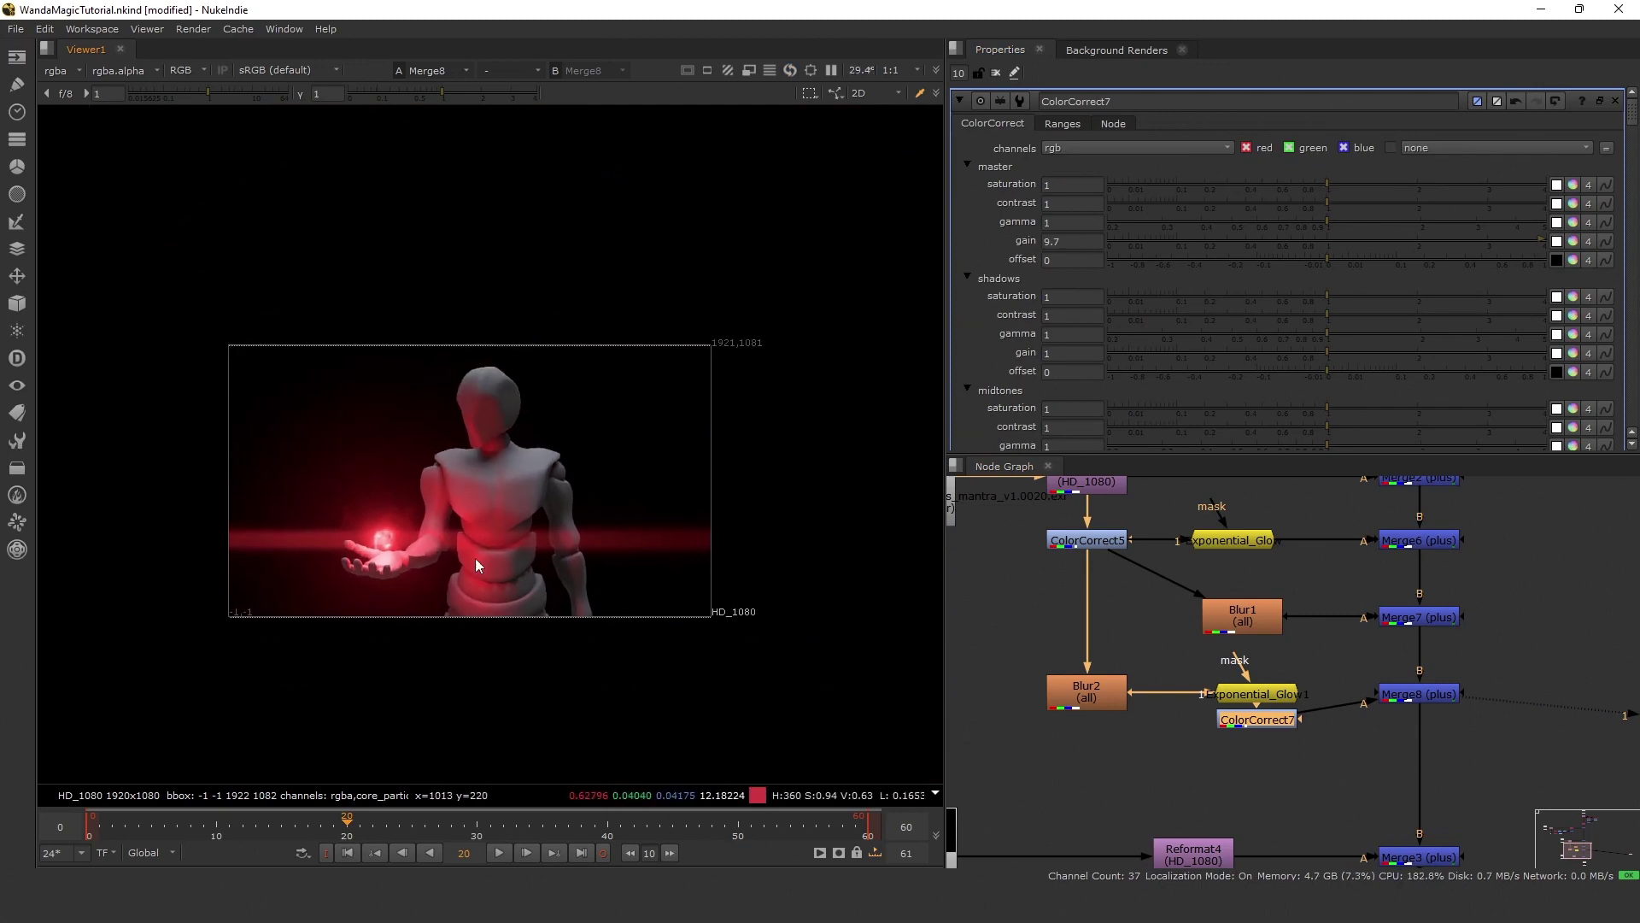
pyautogui.scroll(3, 478, 565)
pyautogui.press('Delete')
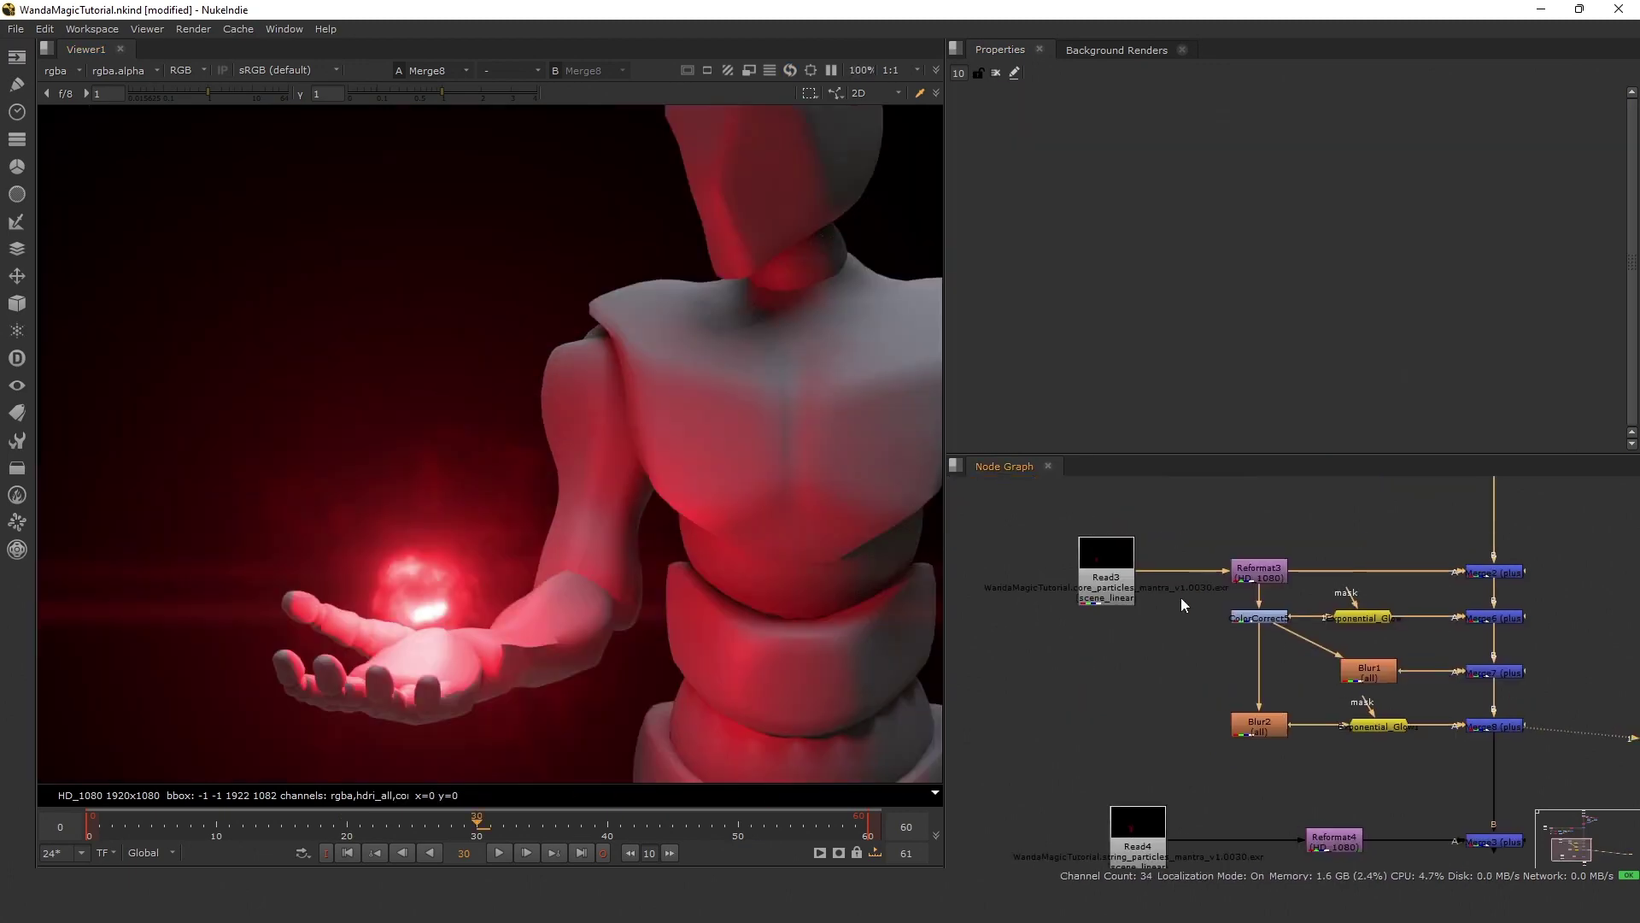
# Move the core's Read3 and Reformat3 away from its branch, insert a ColorCorrect after Reformat3 and view it.
pyautogui.moveTo(1181, 598); pyautogui.dragTo(1417, 613, button='middle')
pyautogui.moveTo(1418, 614); pyautogui.dragTo(1275, 616)
pyautogui.scroll(-2, 1342, 600)
pyautogui.moveTo(1334, 602); pyautogui.dragTo(1225, 596, button='middle')
pyautogui.moveTo(1215, 598); pyautogui.dragTo(1198, 601)
pyautogui.moveTo(1436, 599)
pyautogui.mouseDown()
pyautogui.moveTo(1273, 604)
pyautogui.moveTo(1428, 603)
pyautogui.mouseUp()
pyautogui.press('c')
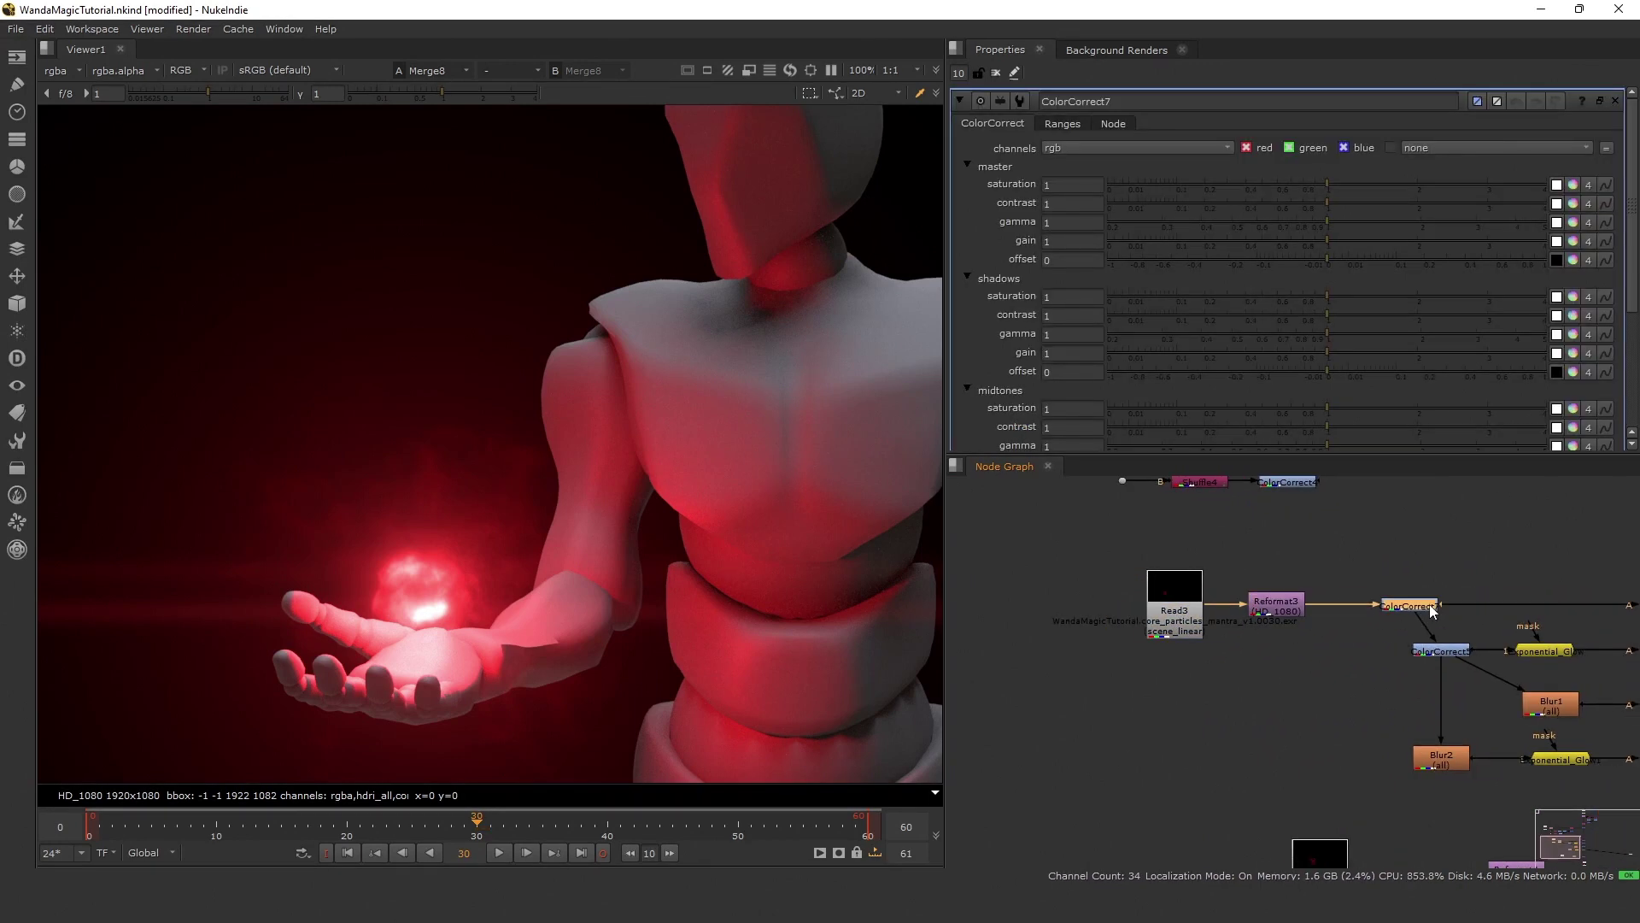
pyautogui.press('1')
pyautogui.moveTo(1445, 608); pyautogui.dragTo(1377, 597, button='middle')
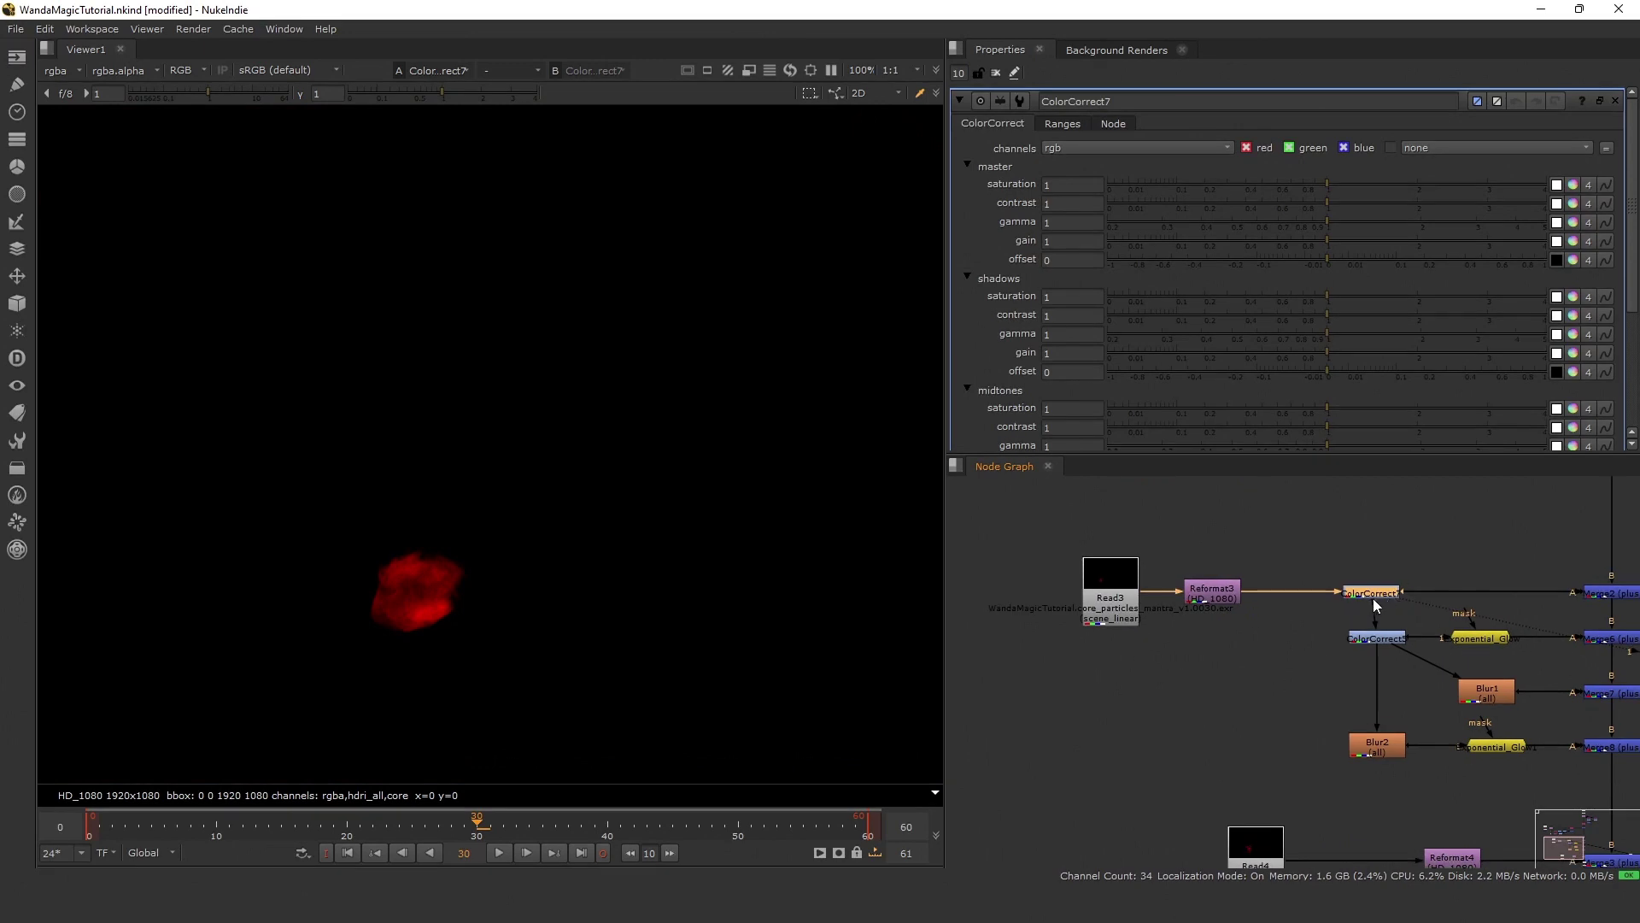
# Add the expression random(1,frame * 1.4) to ColorCorrect7's master gain.
pyautogui.rightClick(1080, 242)
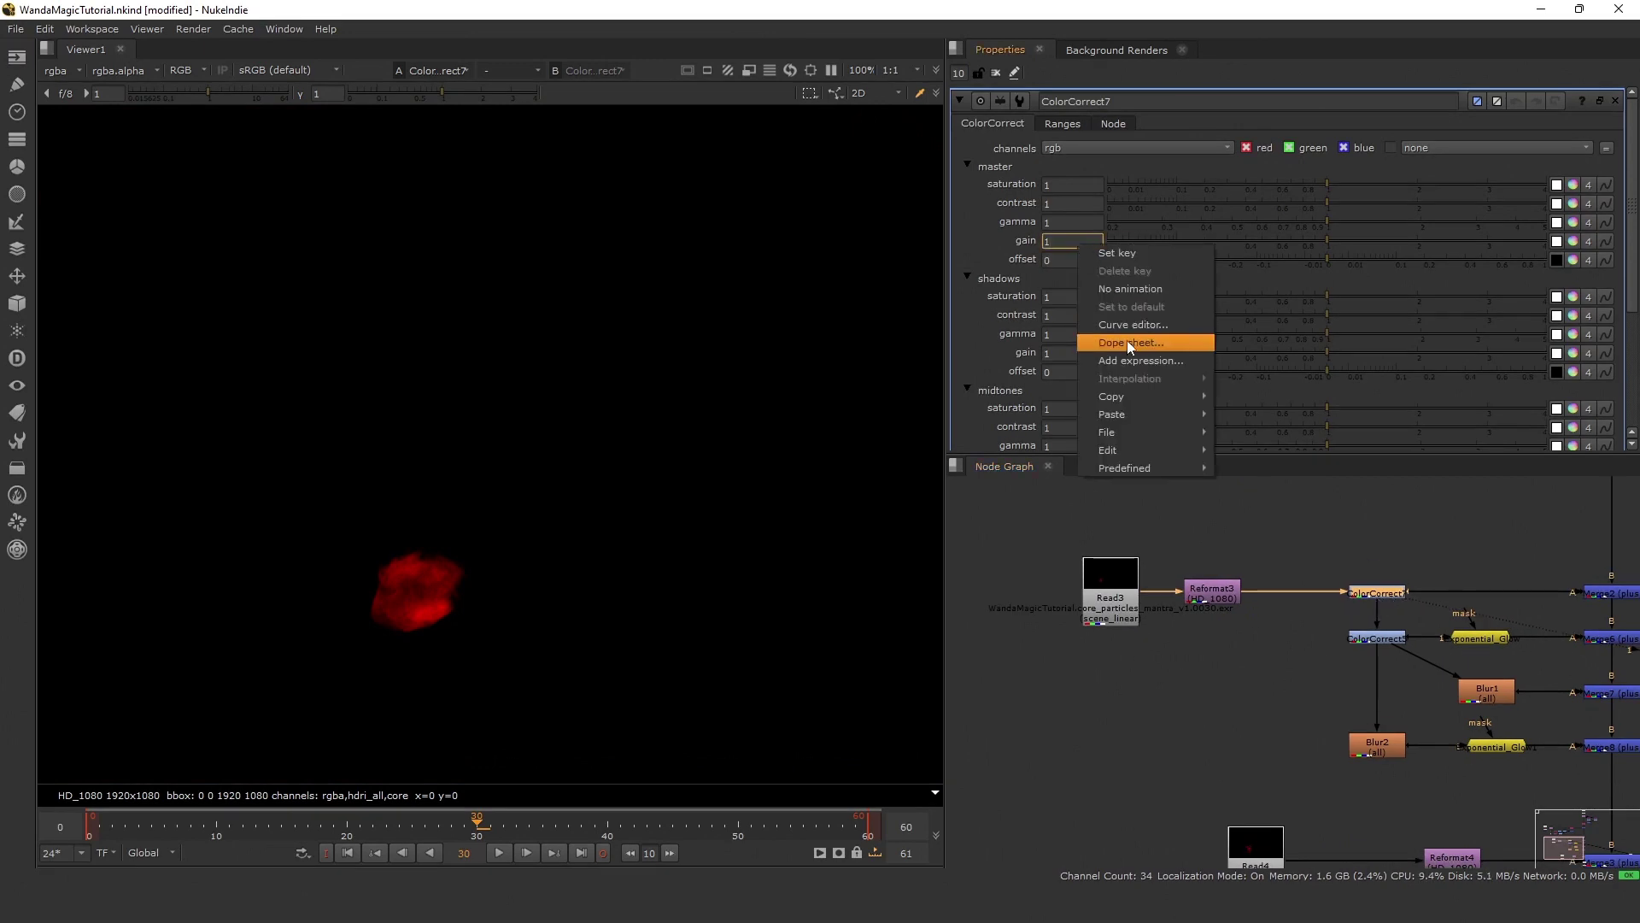
pyautogui.click(1130, 359)
pyautogui.write('rando')
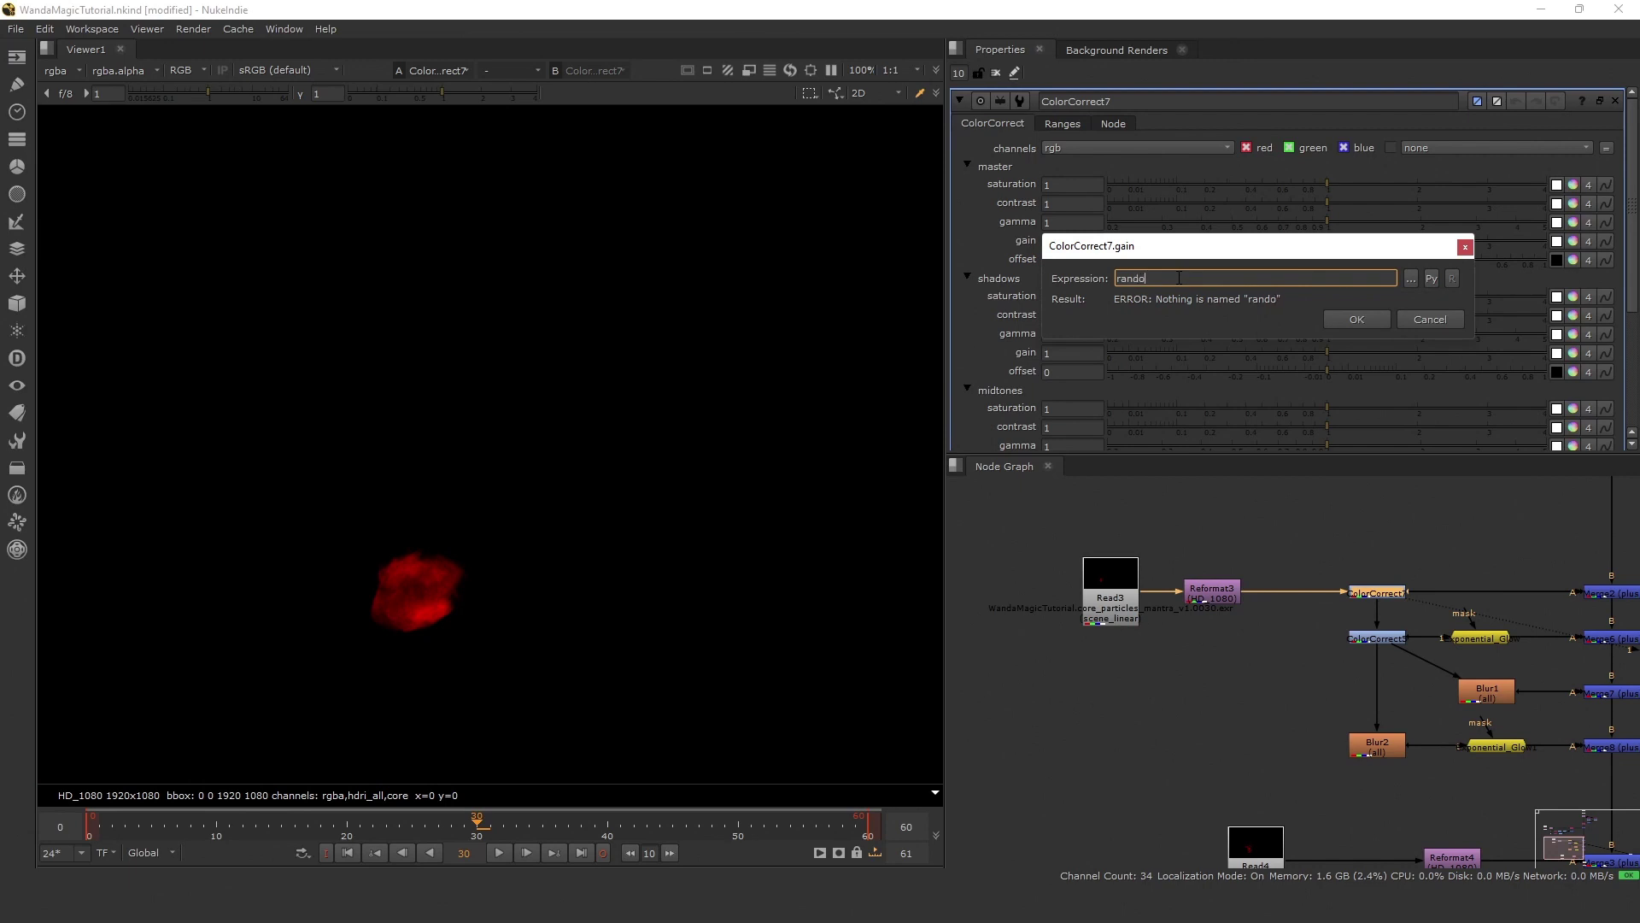
pyautogui.write('m()')
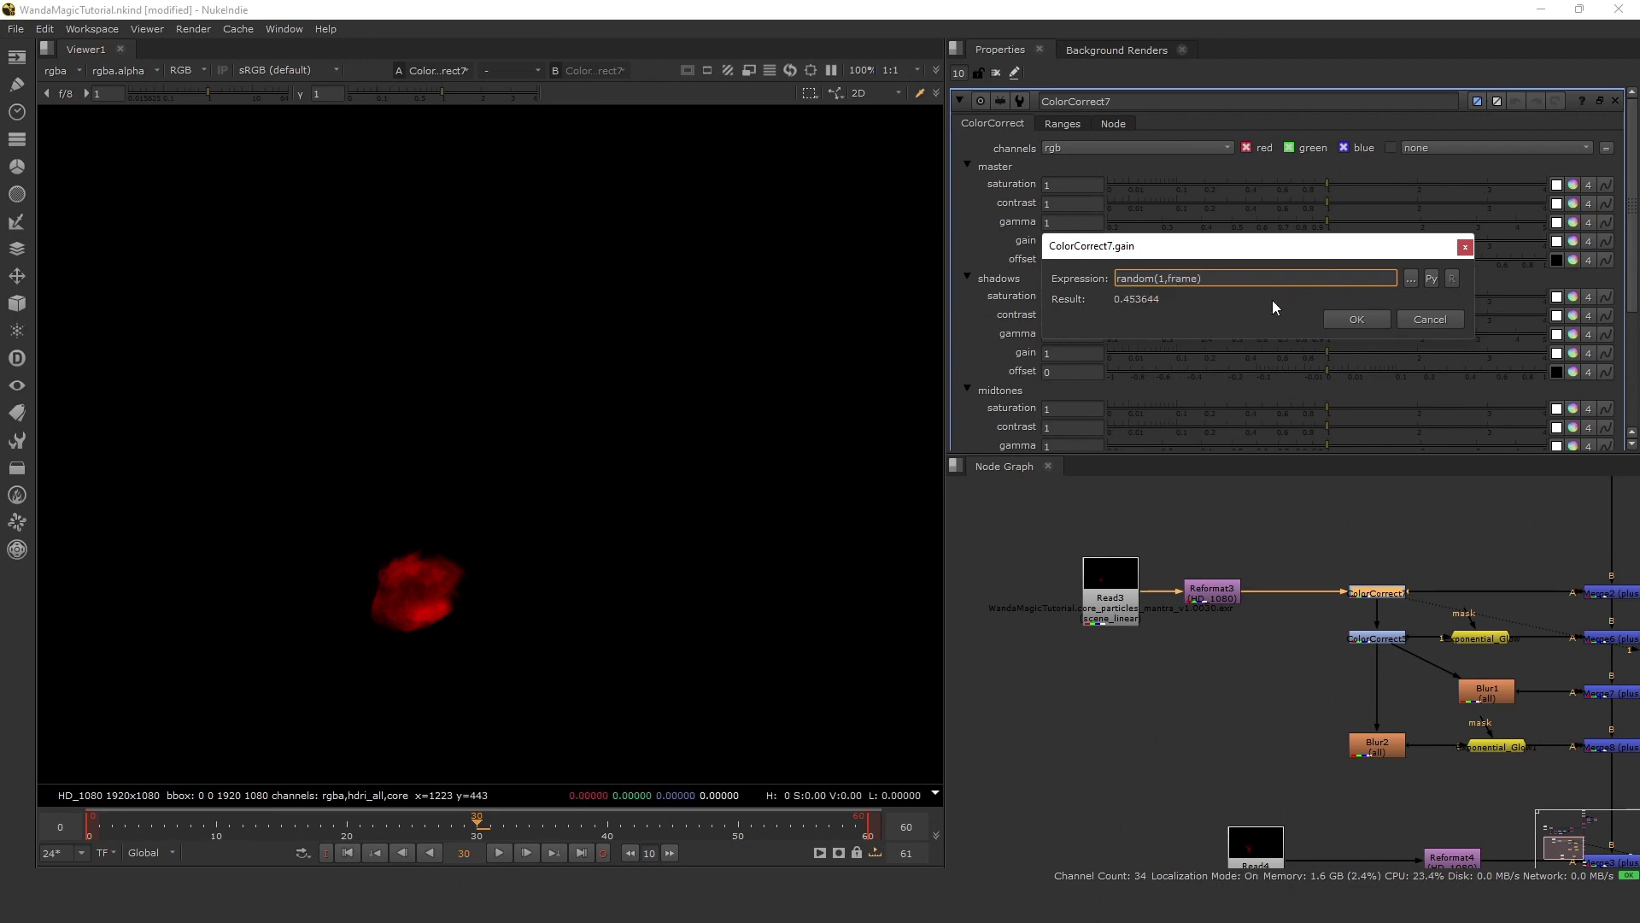
pyautogui.write('* ')
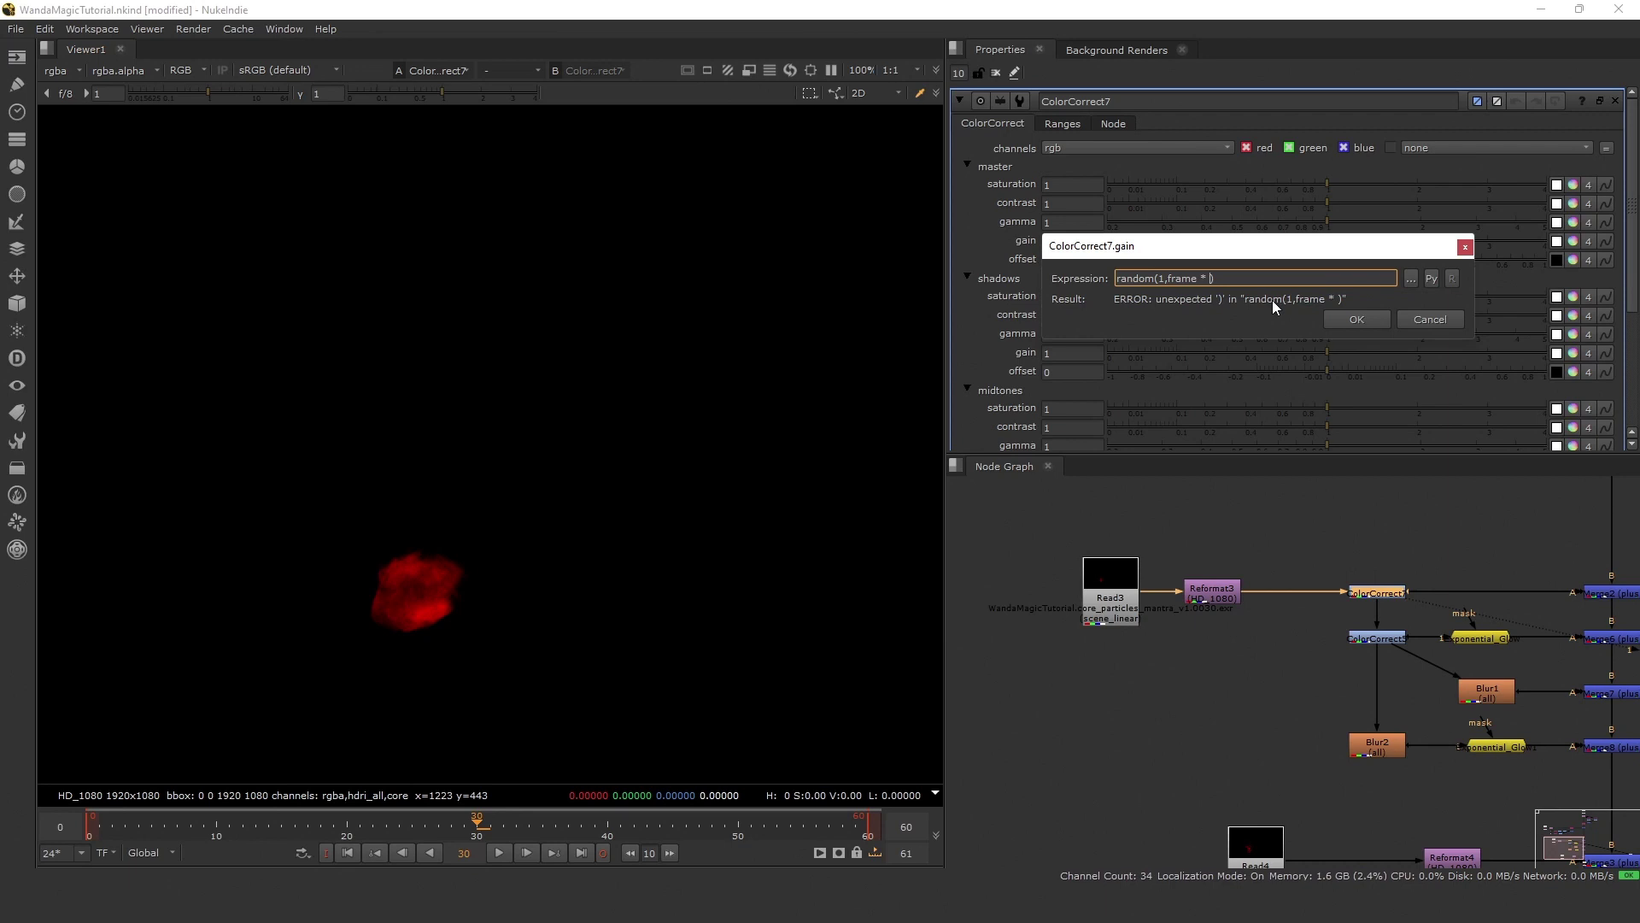
pyautogui.write('1.3')
pyautogui.press('BackSpace')
pyautogui.write('4')
# Extend the gain expression to (random(1,frame * 1.4) * .4) + .9, apply it and play back the flicker.
pyautogui.write(' * ')
pyautogui.write(' * ')
pyautogui.write('.4)')
pyautogui.write('(')
pyautogui.write('+')
pyautogui.write('.9')
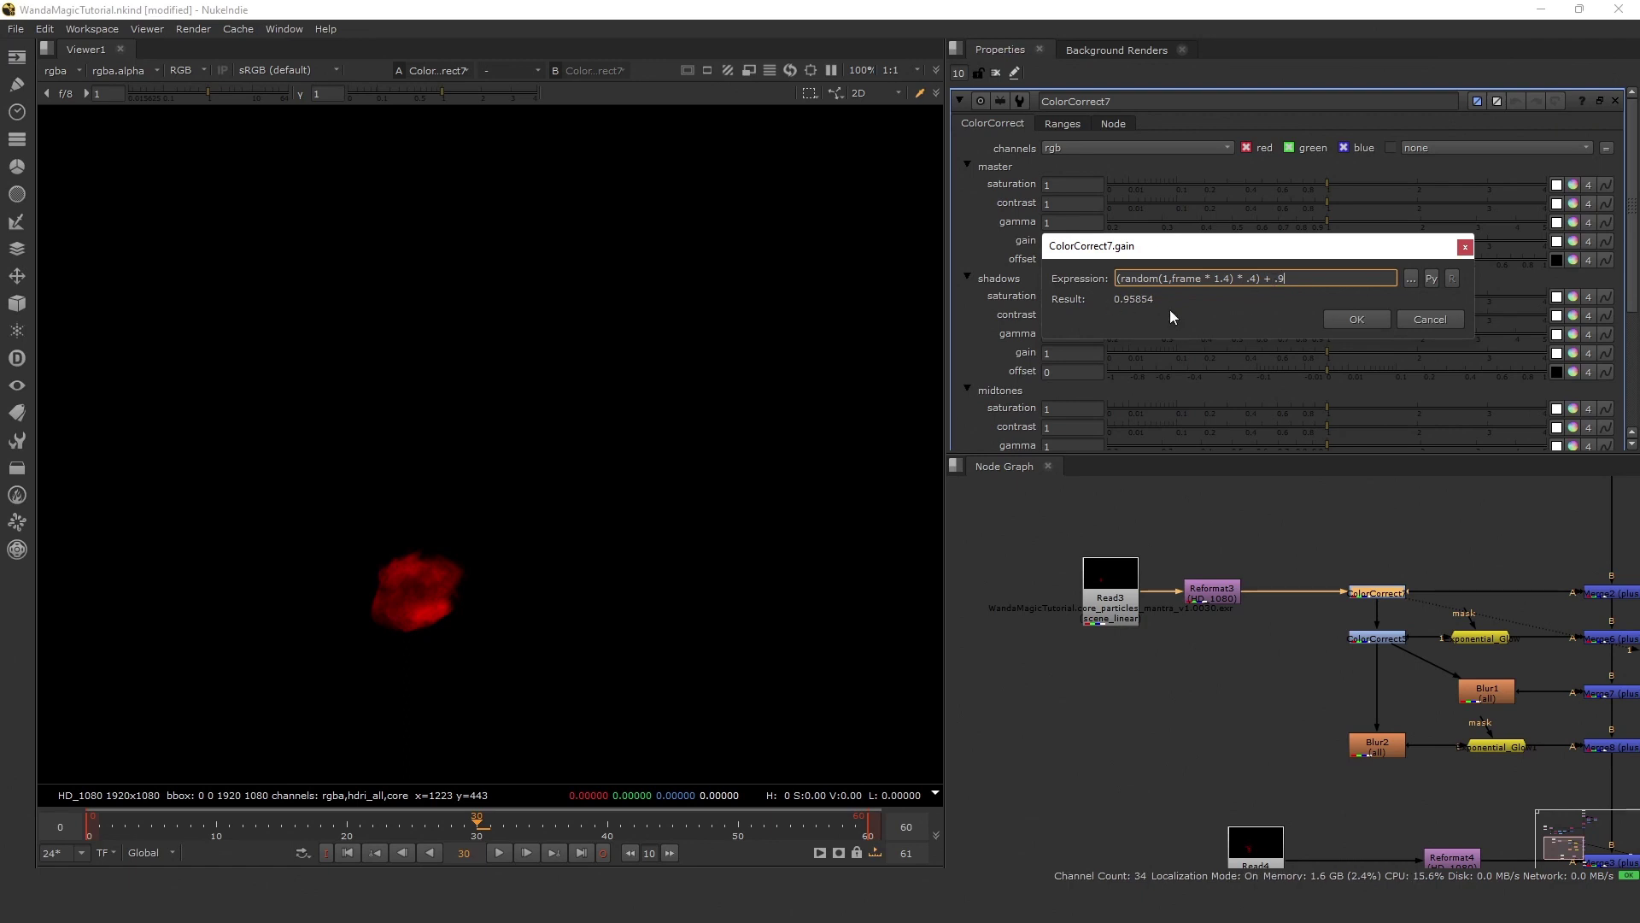
pyautogui.click(1354, 321)
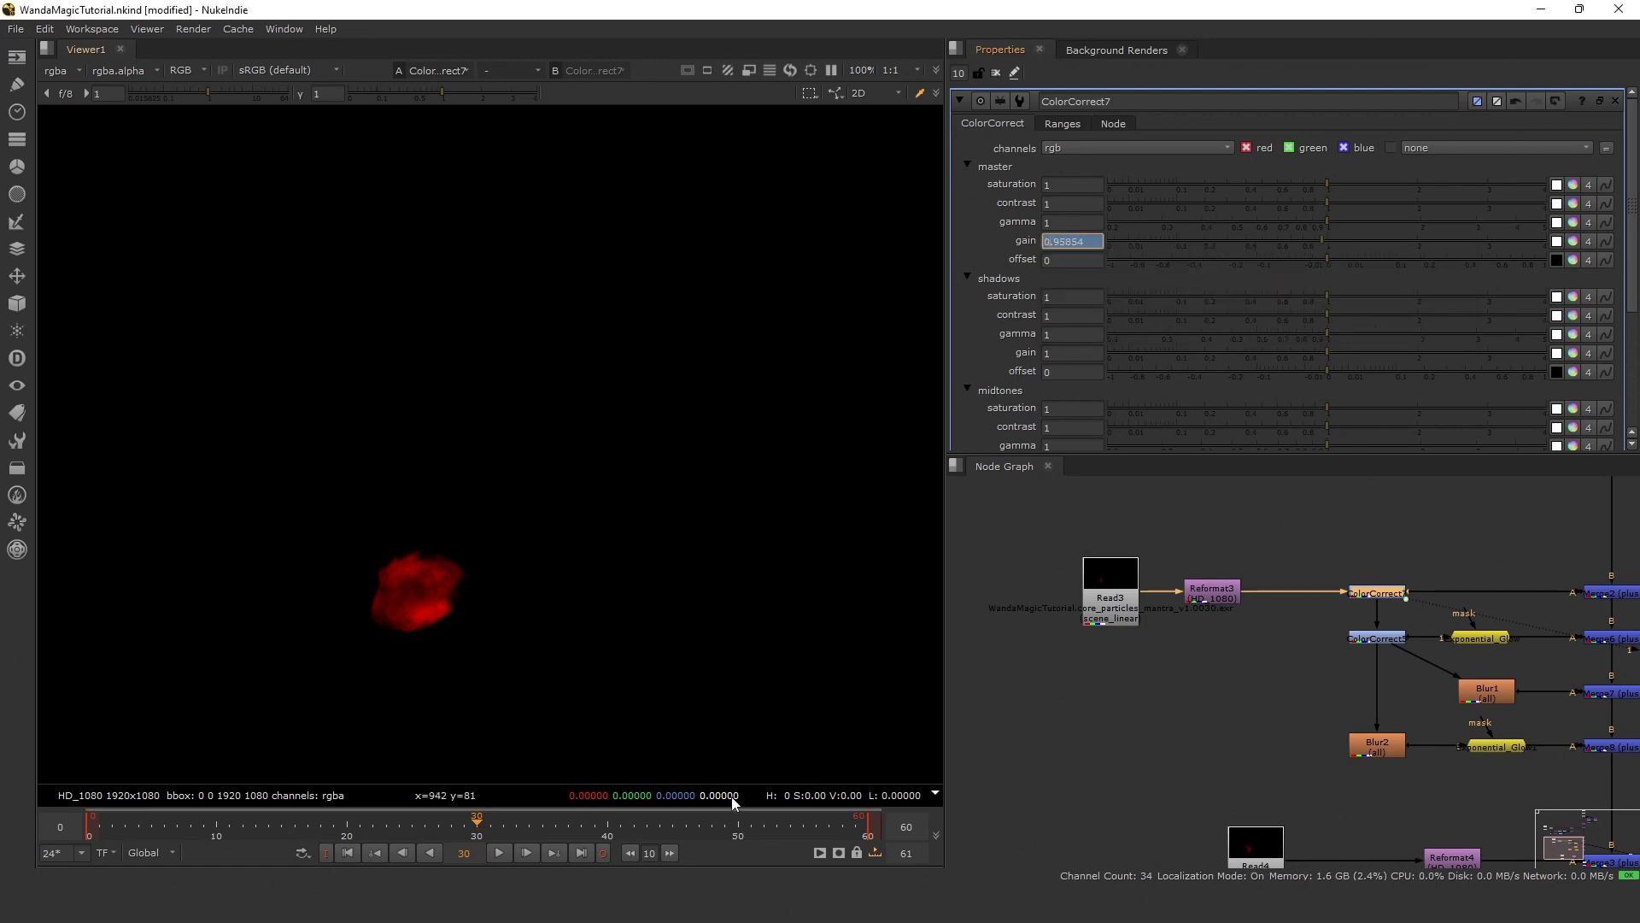
pyautogui.click(499, 853)
pyautogui.scroll(2, 425, 641)
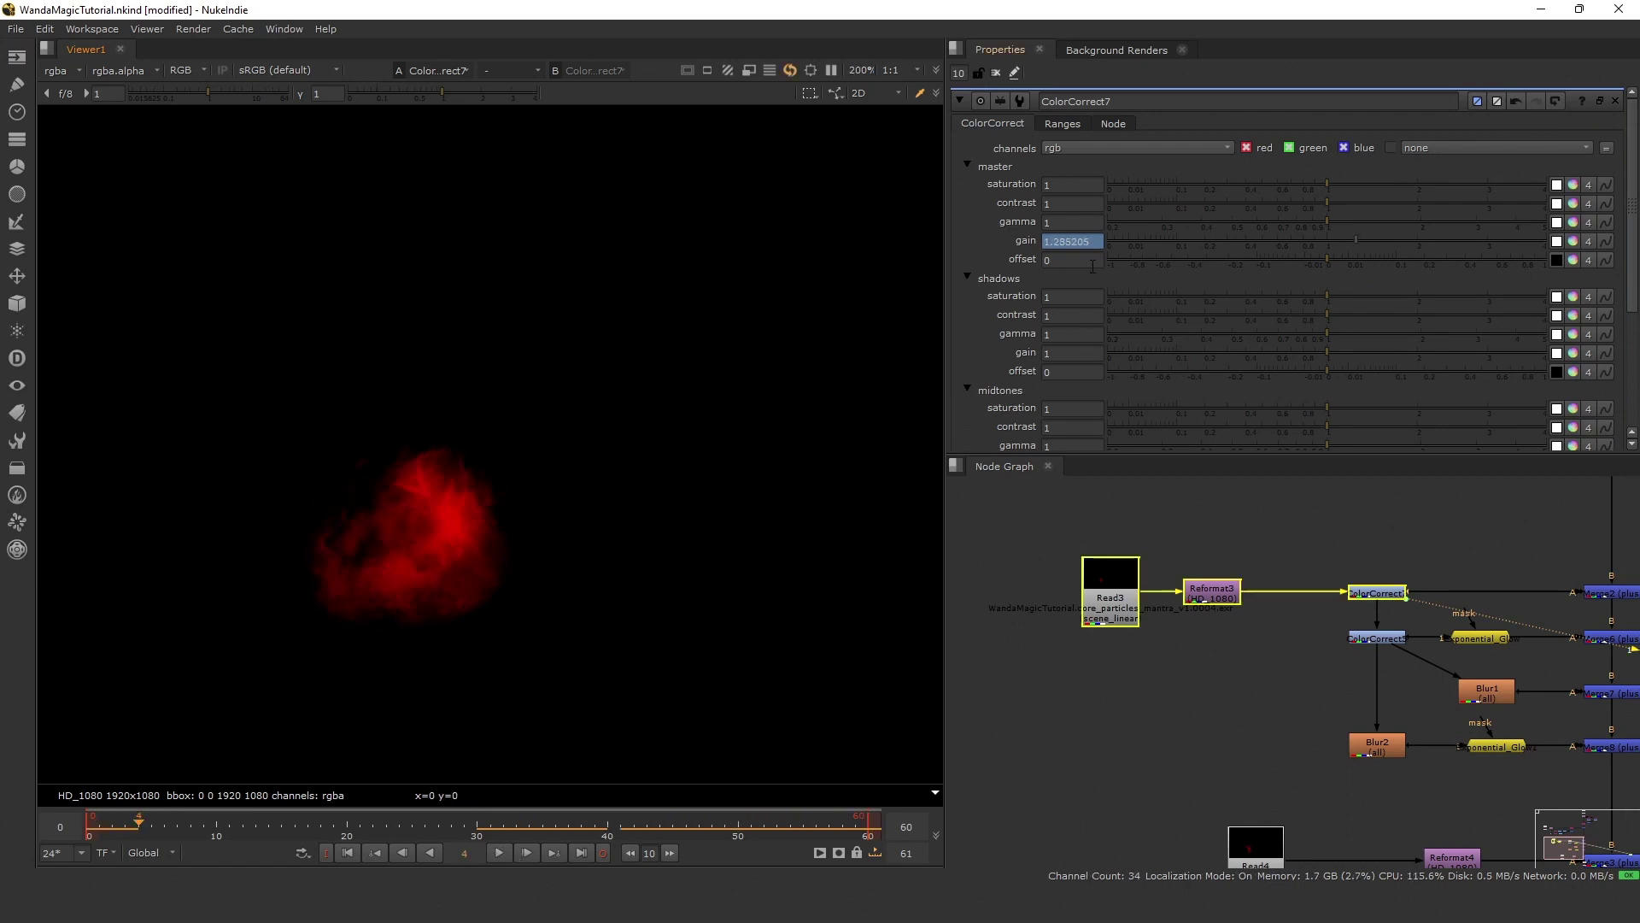
# Try a multiplier of 3 instead of .4 in ColorCorrect7's gain expression and play back the flicker.
pyautogui.rightClick(1084, 248)
pyautogui.click(1157, 357)
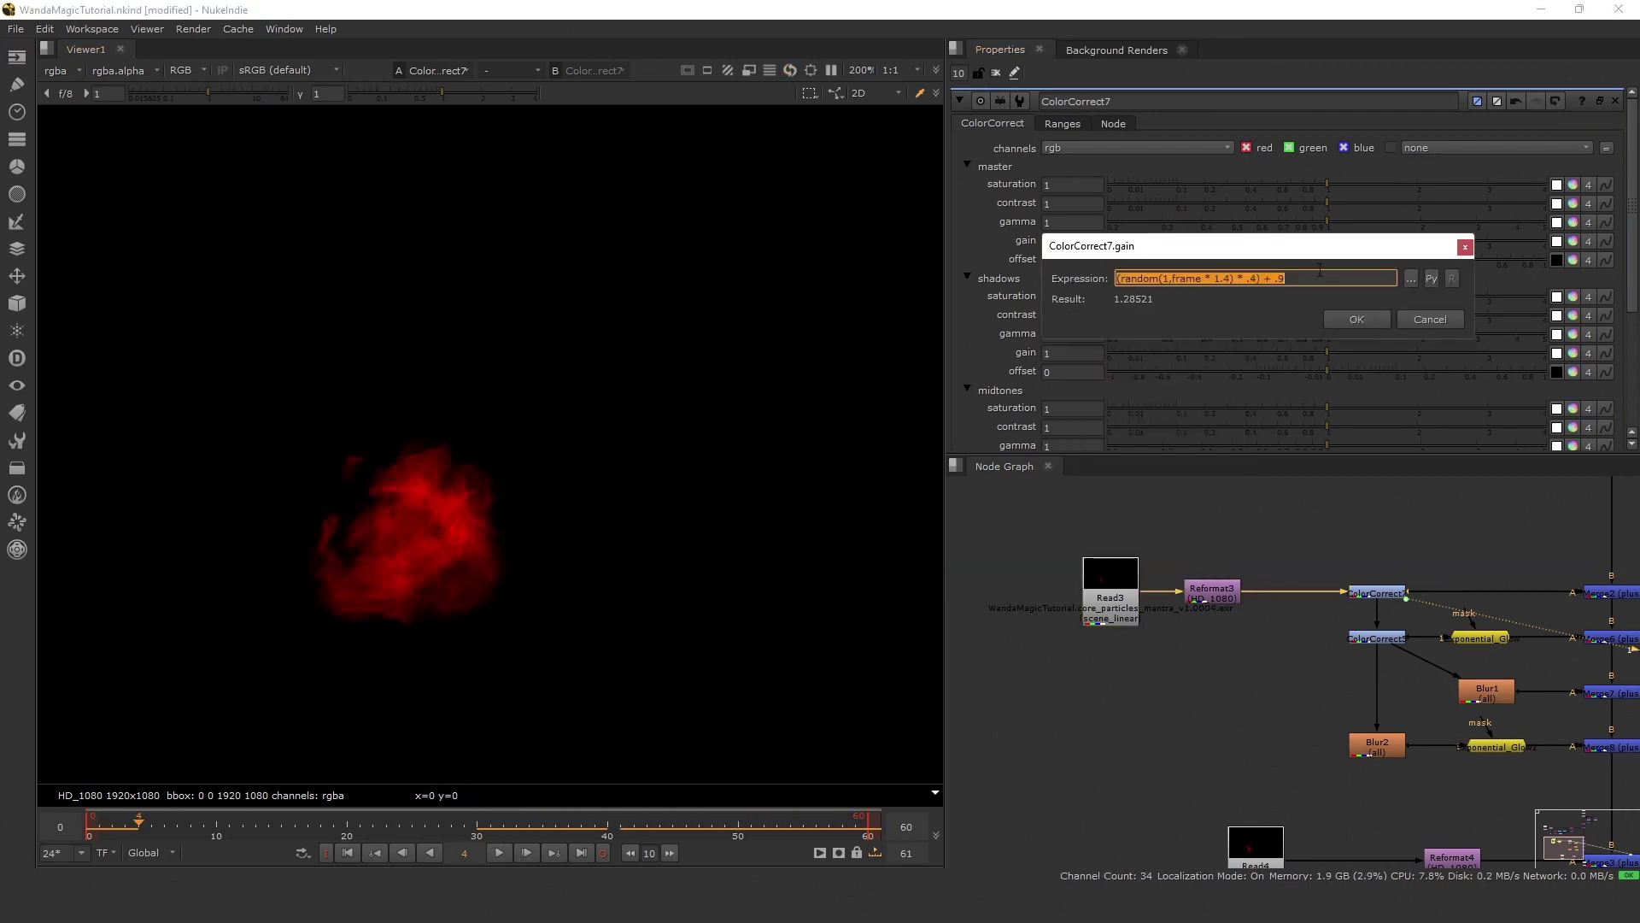
pyautogui.click(1254, 281)
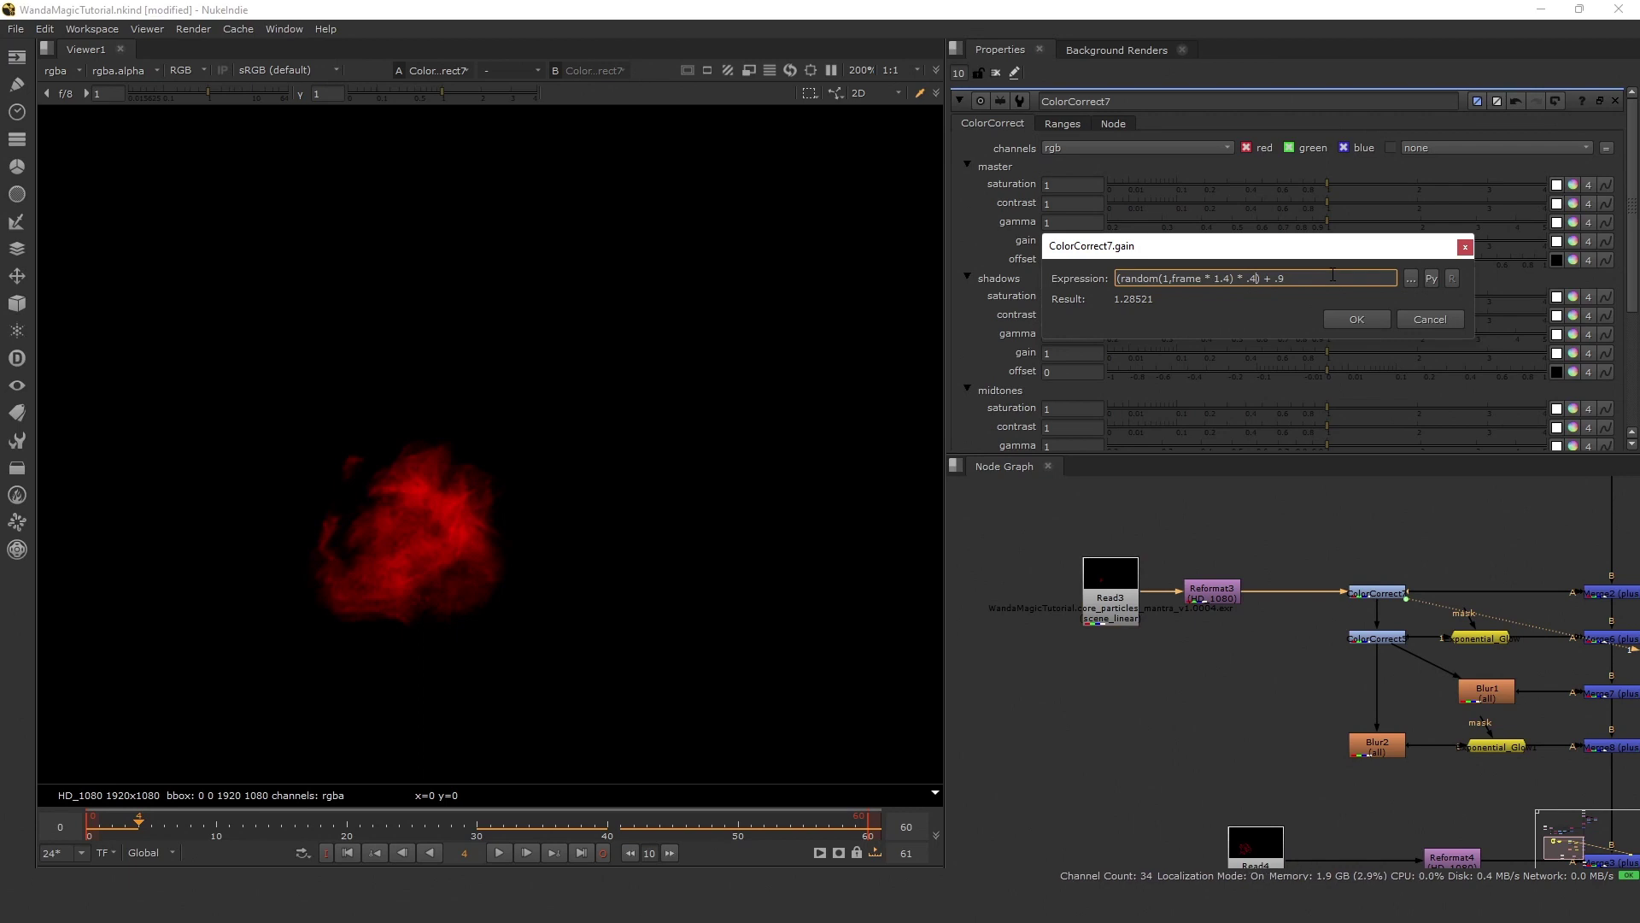
pyautogui.press('BackSpace')
pyautogui.press('BackSpace')
pyautogui.write('3')
pyautogui.press('Return')
pyautogui.press('l')
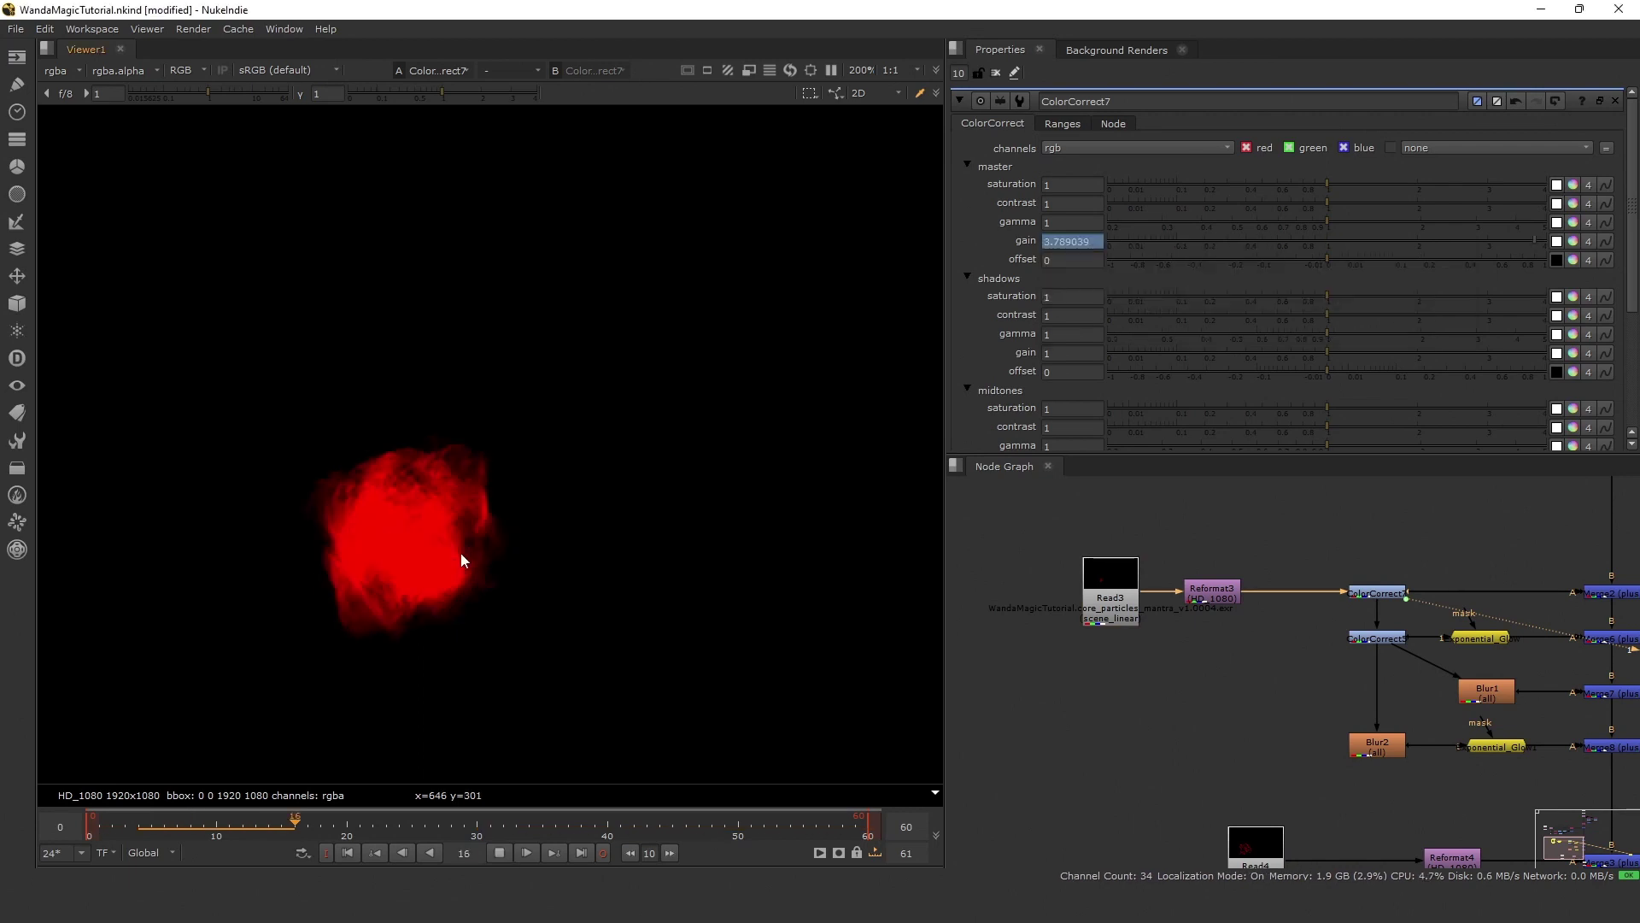
# Restore the random multiplier in ColorCorrect7's gain expression to .4.
pyautogui.rightClick(1087, 244)
pyautogui.click(1132, 318)
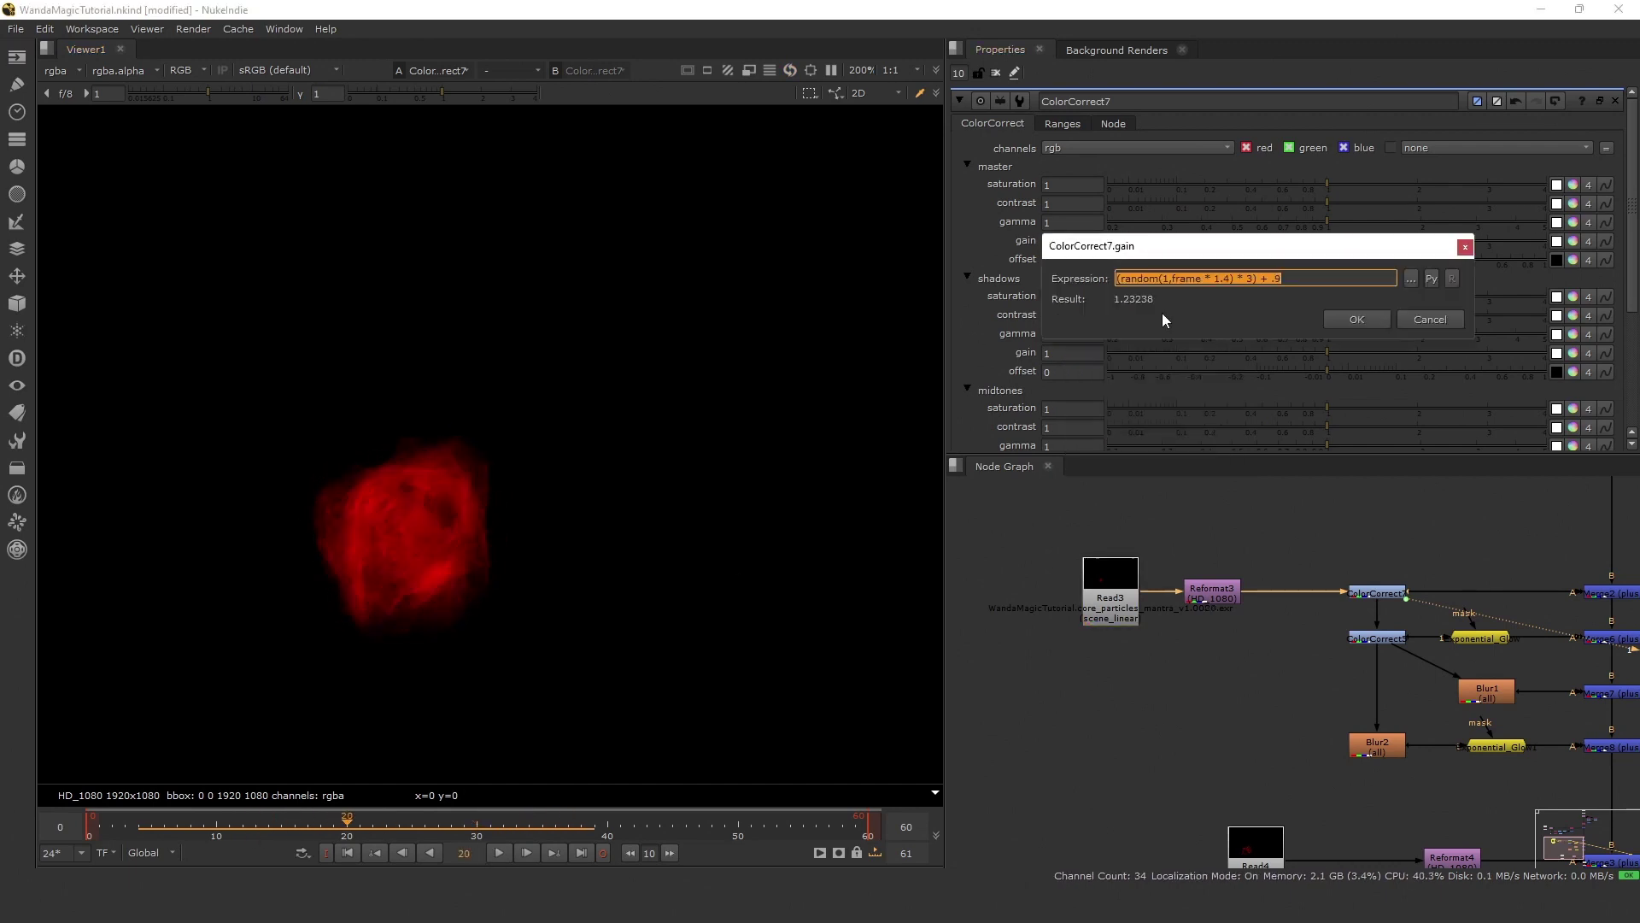
pyautogui.click(1272, 273)
pyautogui.press('BackSpace')
pyautogui.write('.4')
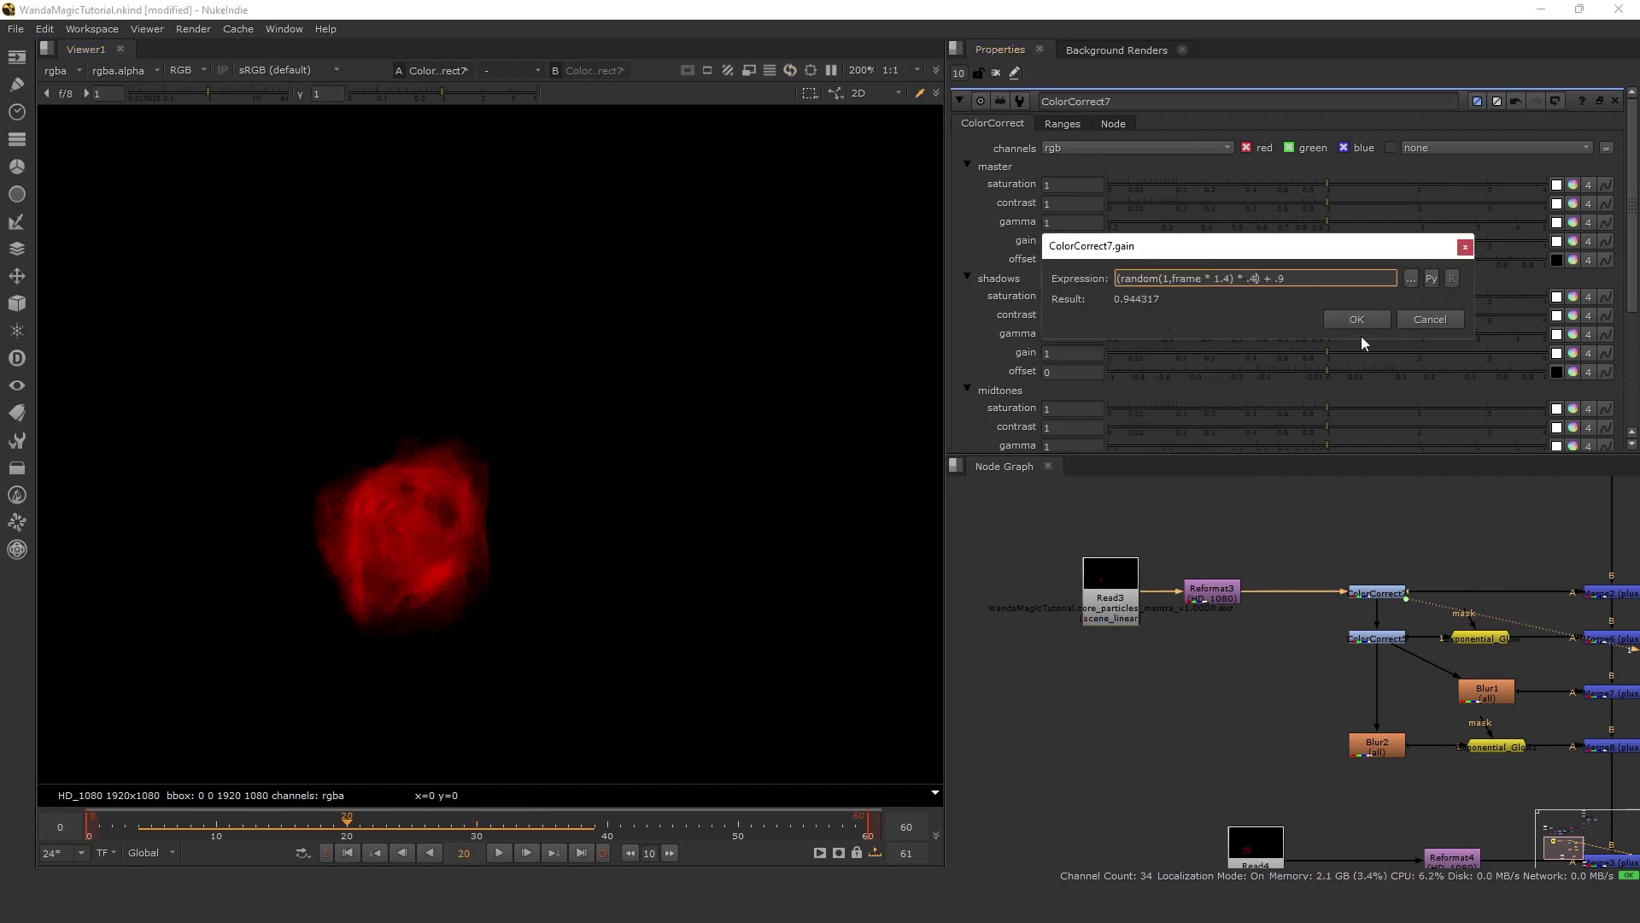
pyautogui.click(1352, 321)
# View the composite at Merge8 and compare it with the Read5 reference render.
pyautogui.scroll(-3, 1267, 633)
pyautogui.moveTo(1368, 668); pyautogui.dragTo(1289, 598, button='middle')
pyautogui.scroll(3, 1289, 598)
pyautogui.click(1285, 579)
pyautogui.press('1')
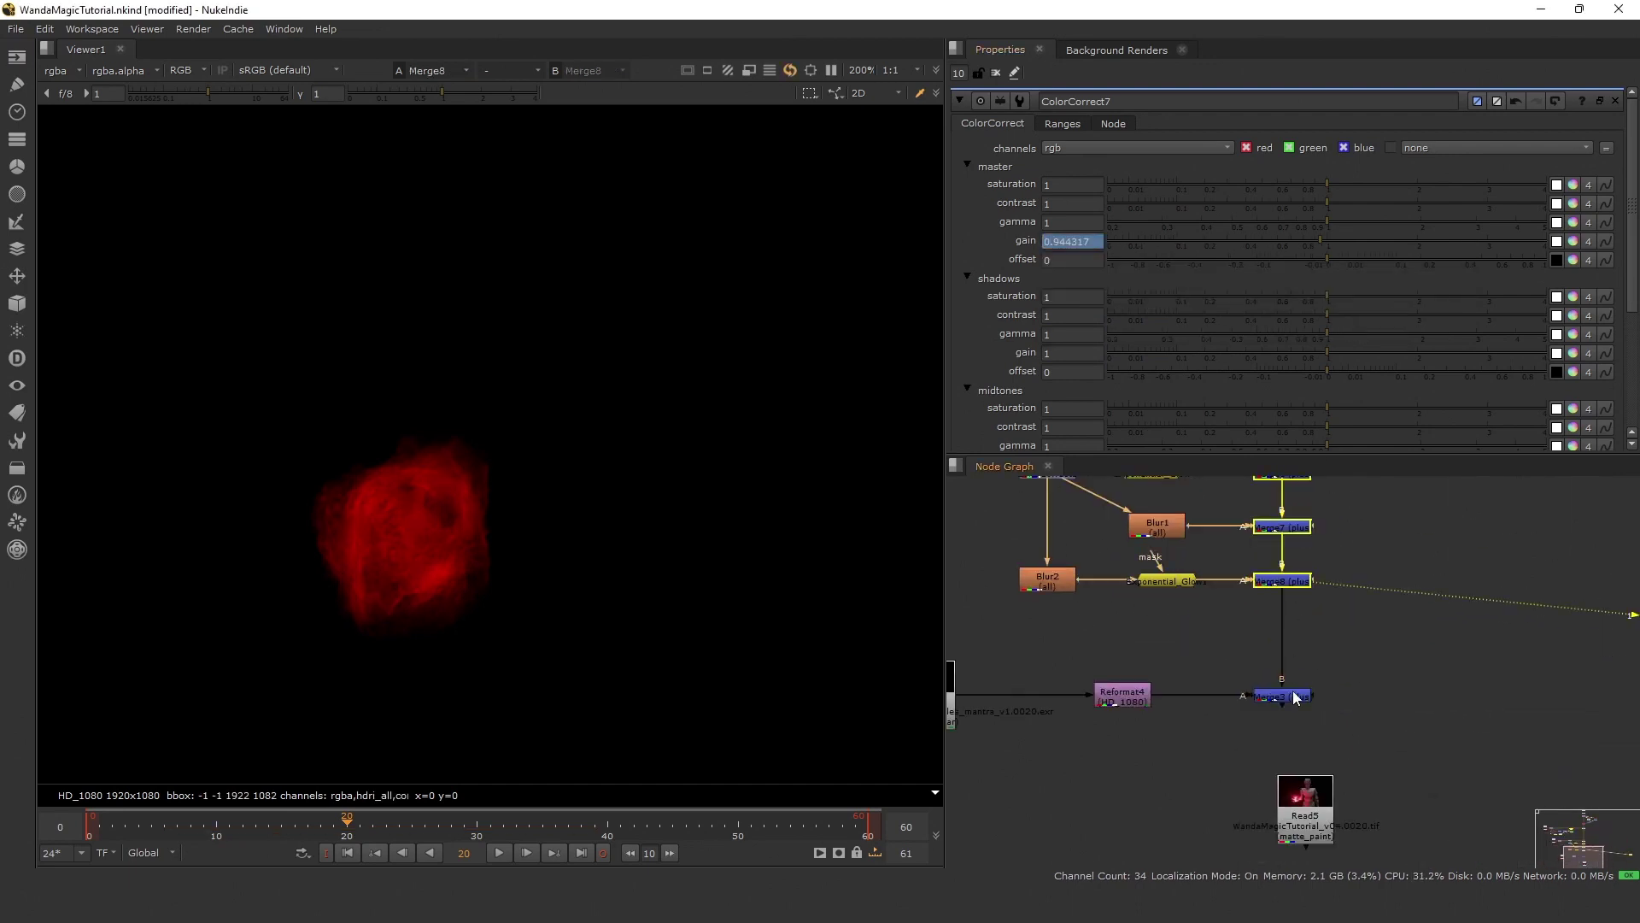
pyautogui.moveTo(1296, 699); pyautogui.dragTo(1272, 639, button='middle')
pyautogui.scroll(-2, 1334, 732)
pyautogui.scroll(3, 1319, 695)
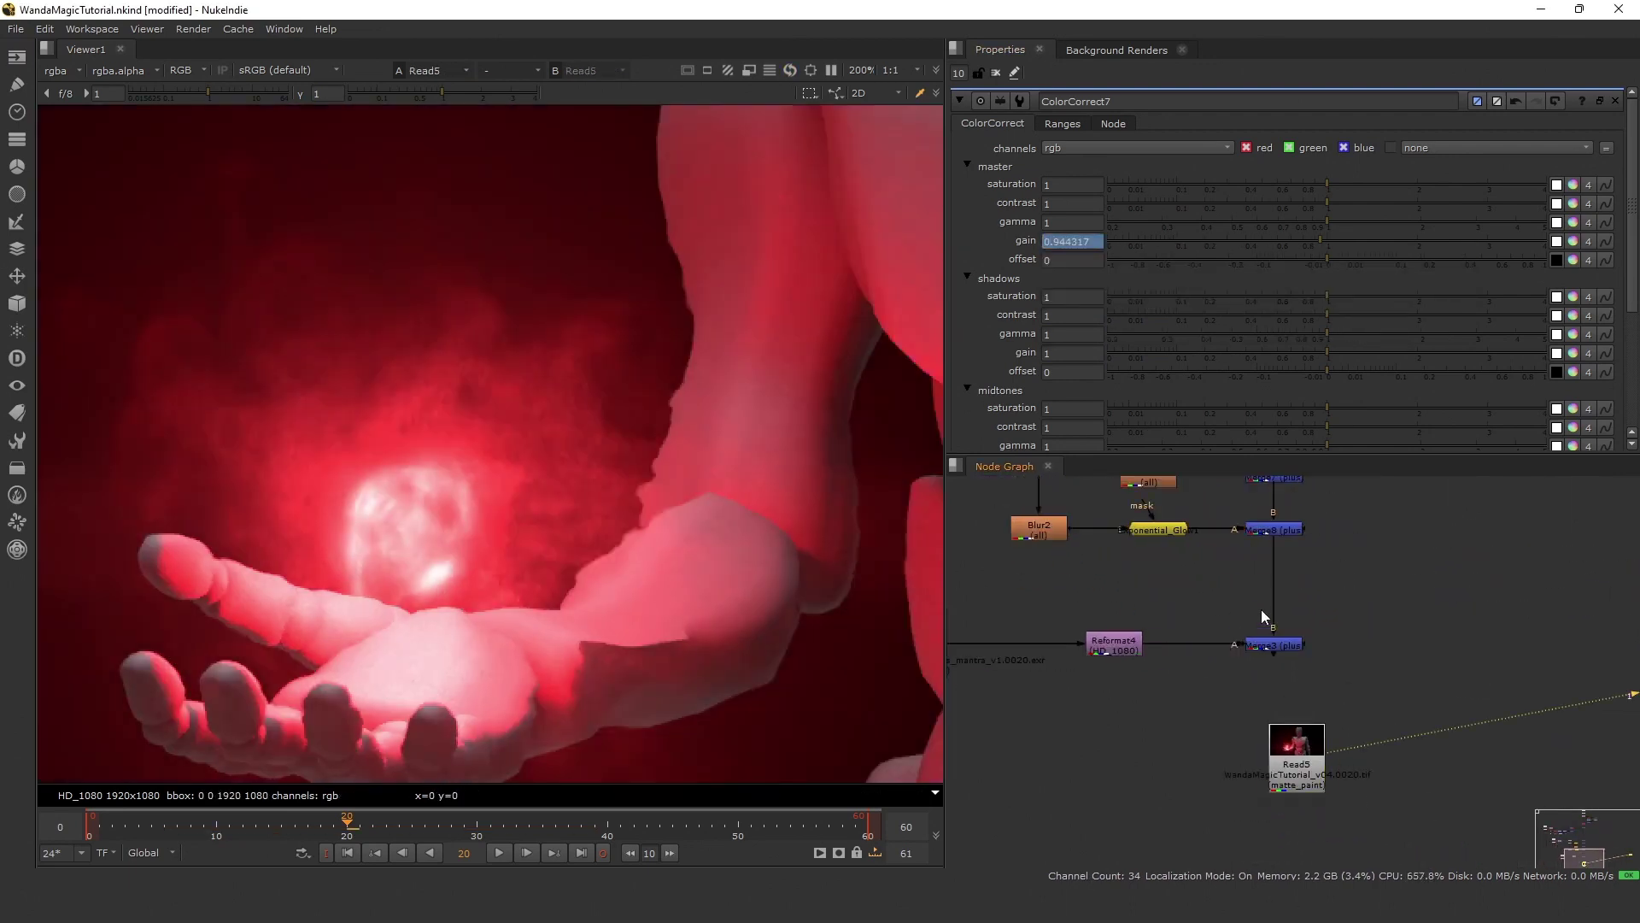
pyautogui.scroll(-3, 1288, 617)
pyautogui.scroll(2, 1251, 557)
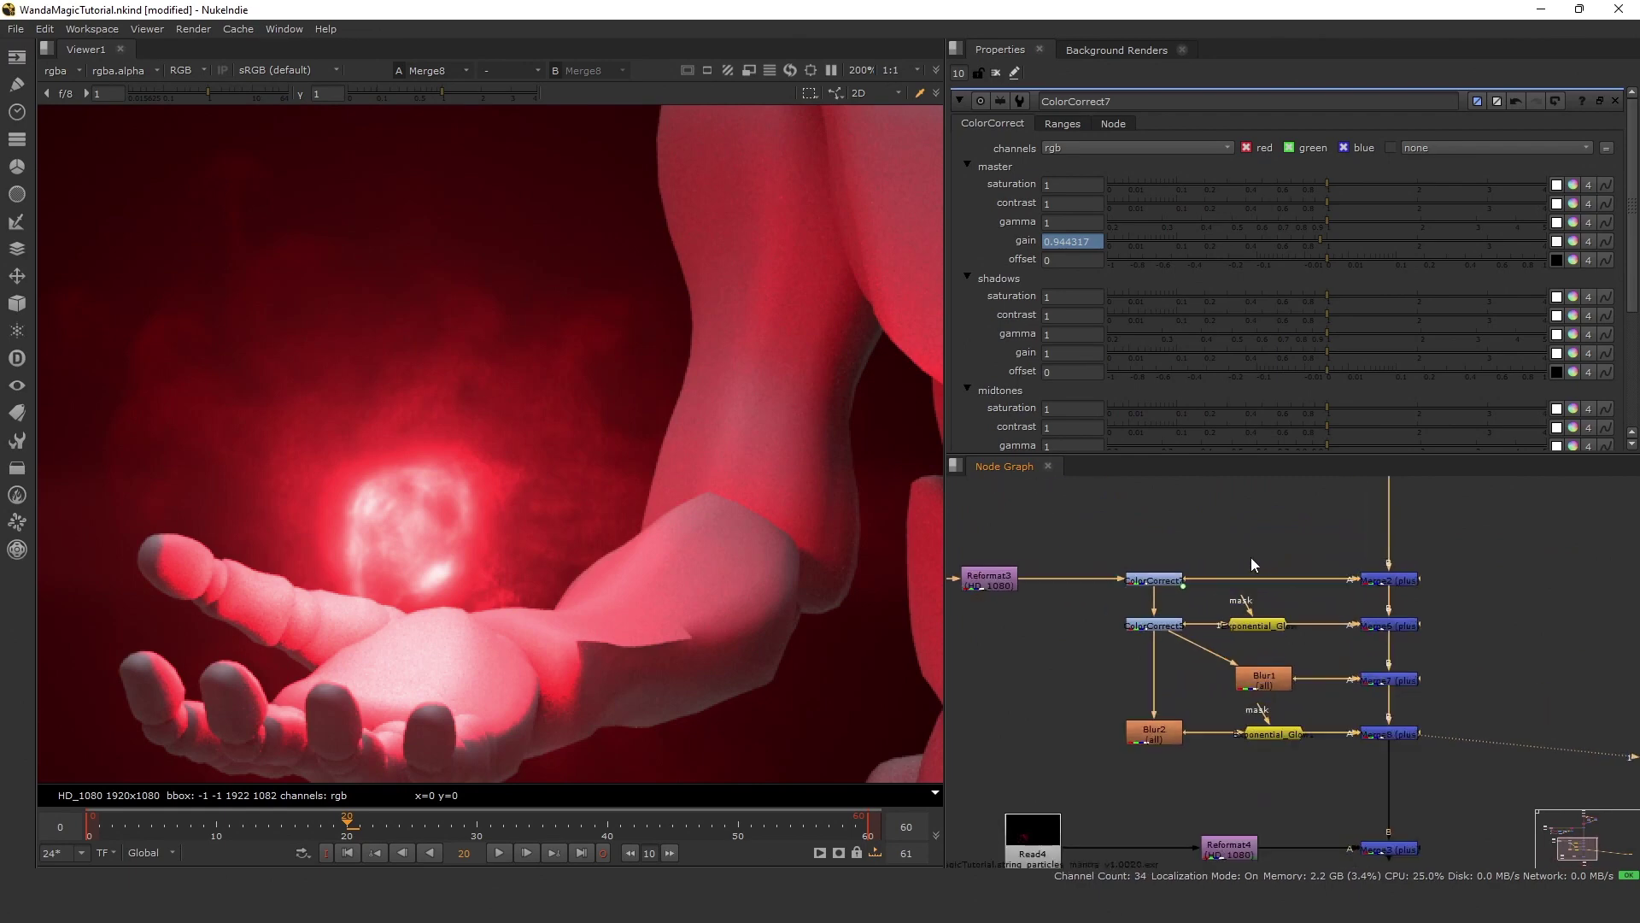
# Create an unconnected ColorCorrect above the core branch, and view ColorCorrect7 and Merge2.
pyautogui.press('c')
pyautogui.click(1167, 578)
pyautogui.press('1')
pyautogui.click(1400, 581)
pyautogui.press('1')
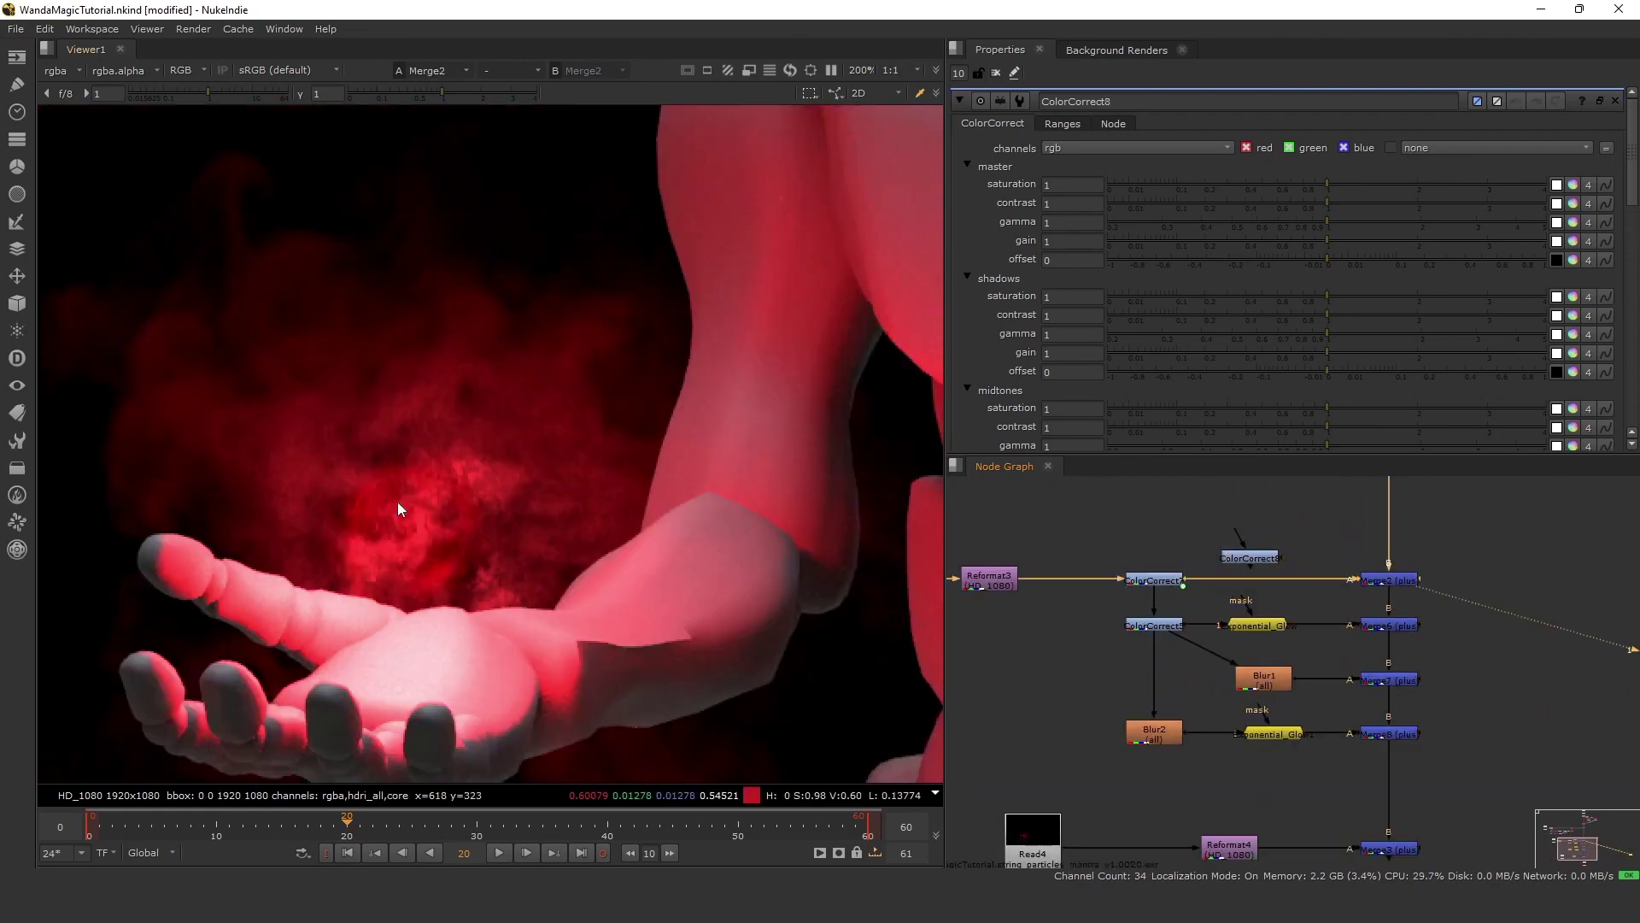
pyautogui.scroll(3, 1292, 544)
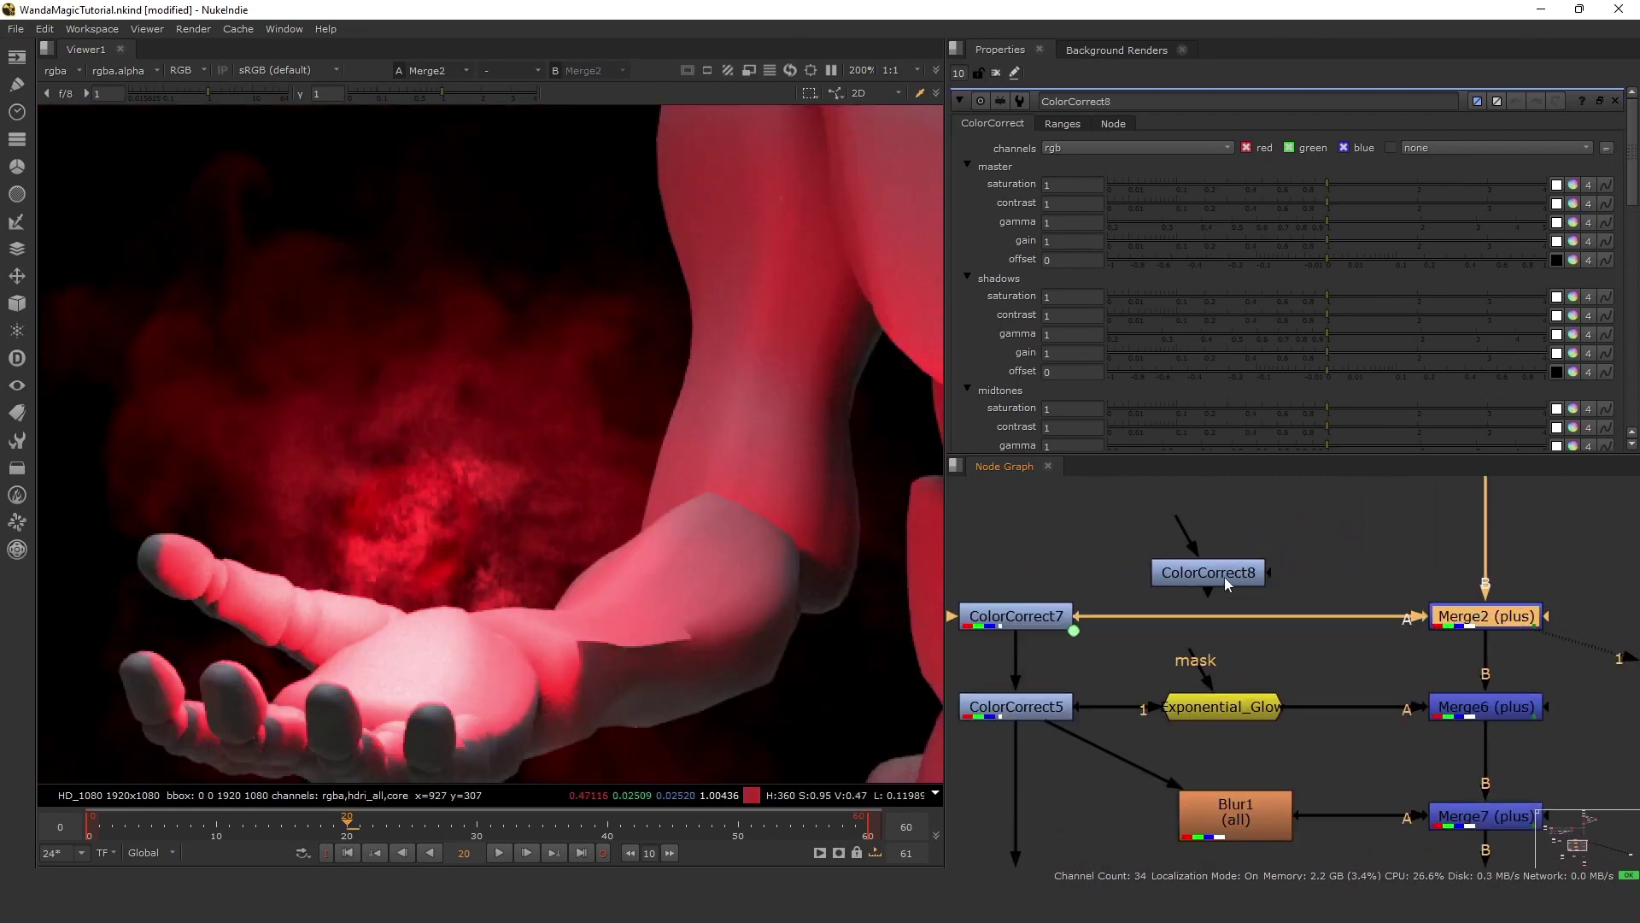
pyautogui.moveTo(1224, 577); pyautogui.dragTo(1246, 601)
# View Merge6 and Merge8, and insert the loose ColorCorrect between ColorCorrect7 and Merge2.
pyautogui.click(1445, 716)
pyautogui.press('1')
pyautogui.moveTo(1444, 710); pyautogui.dragTo(1274, 567, button='middle')
pyautogui.scroll(-1, 1275, 568)
pyautogui.click(1315, 748)
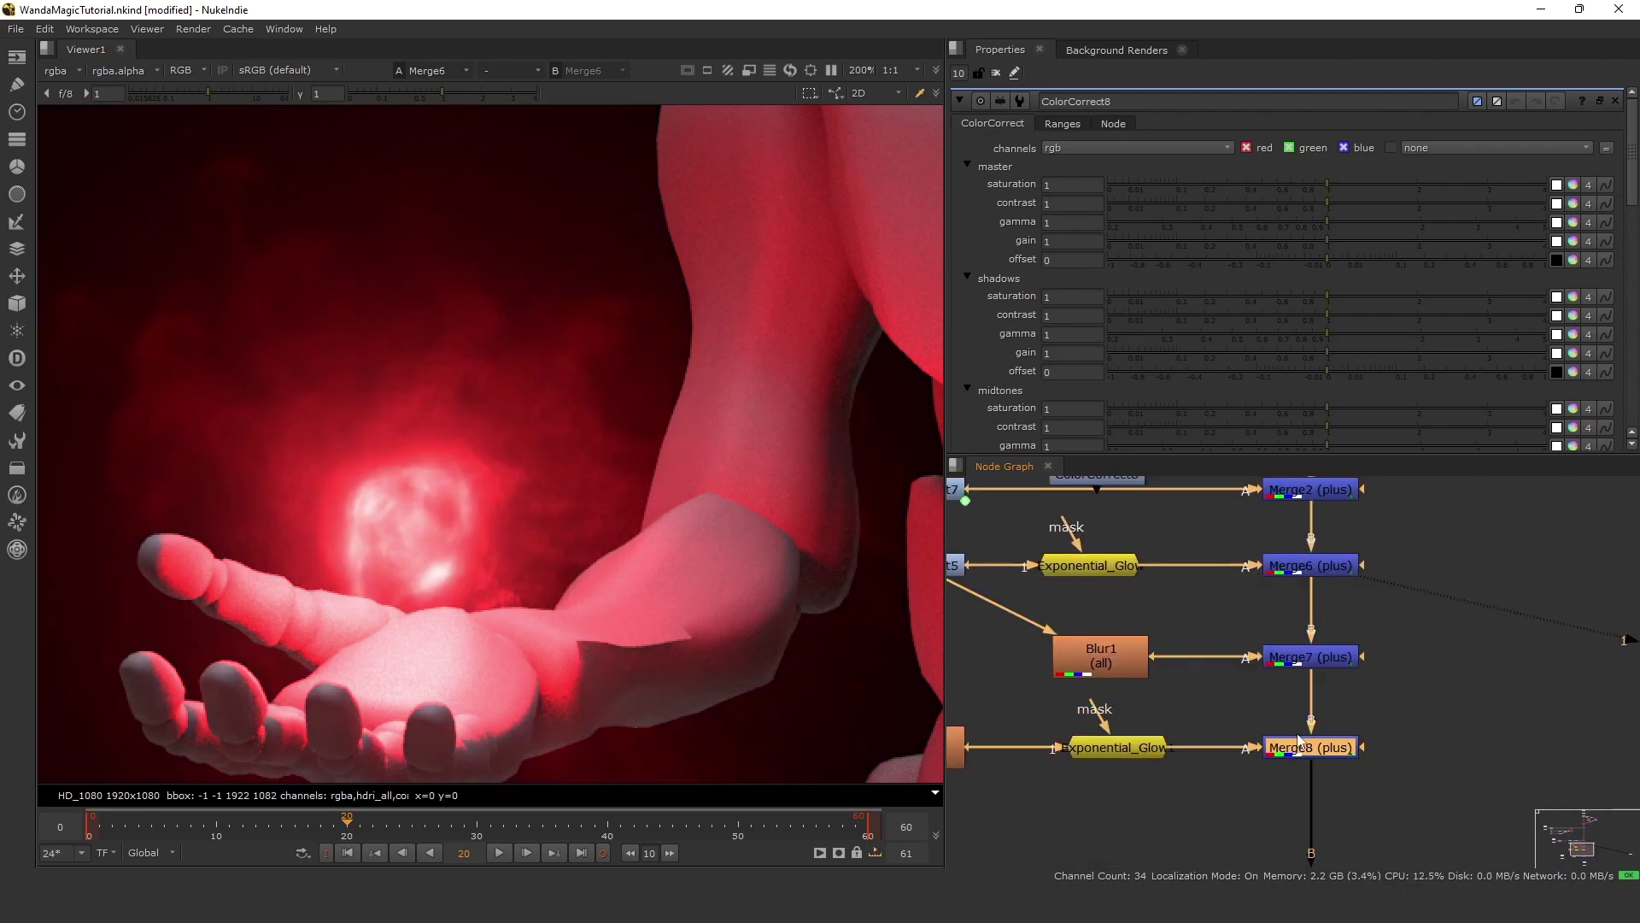
pyautogui.press('1')
pyautogui.moveTo(1100, 484); pyautogui.dragTo(1186, 585, button='middle')
pyautogui.moveTo(1198, 572); pyautogui.dragTo(1217, 593)
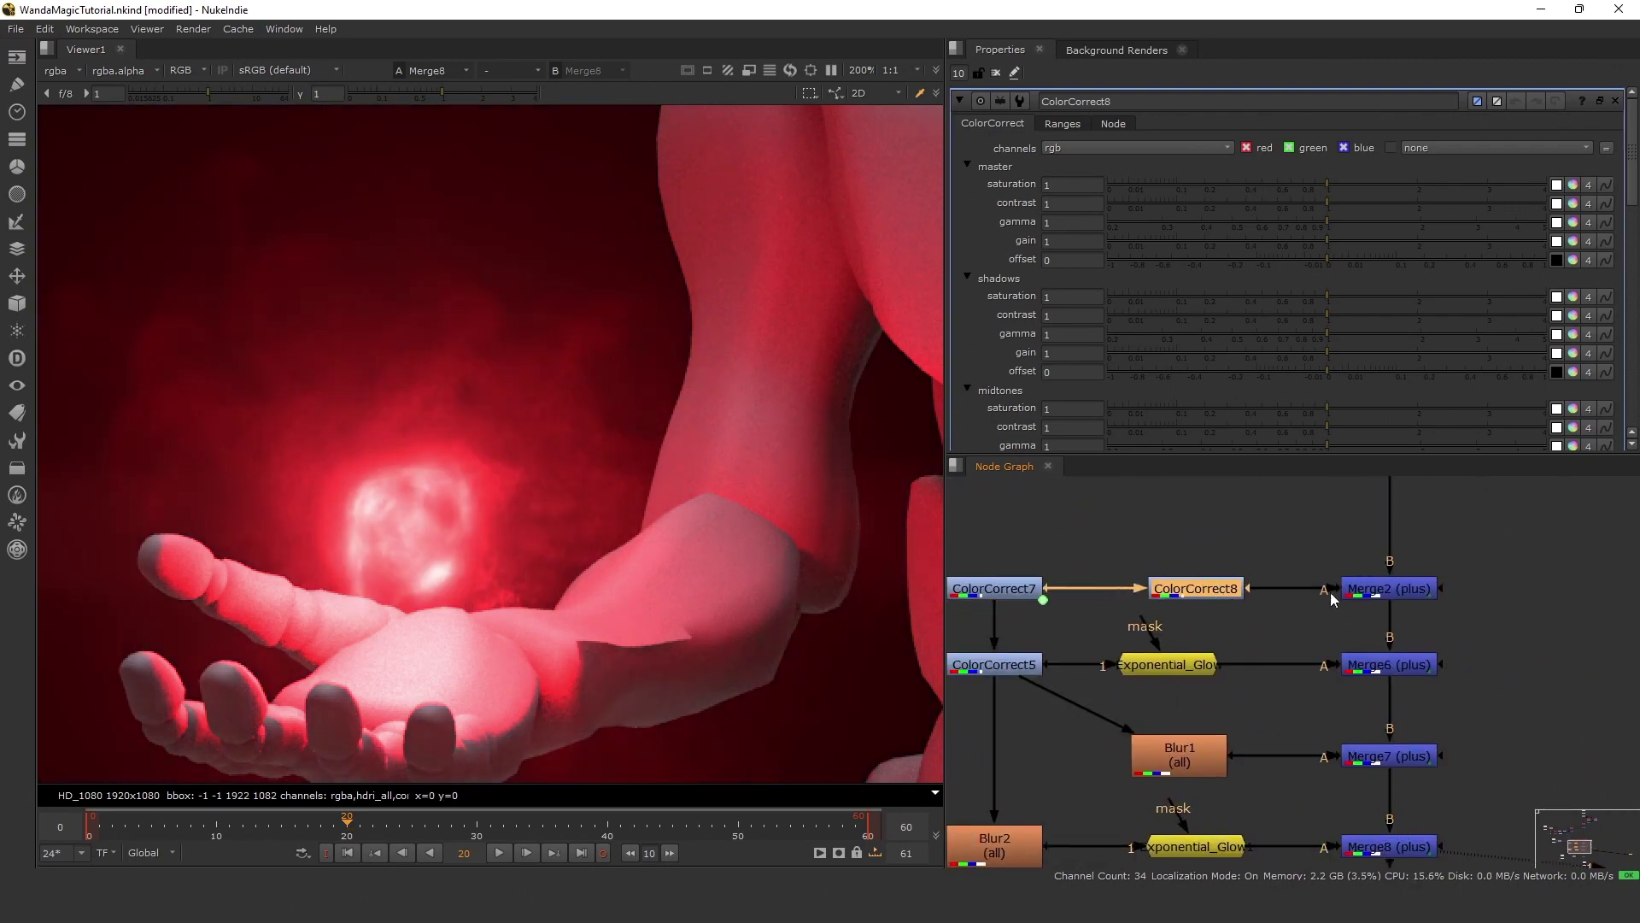
# Set the master saturation of ColorCorrect8 to 0.2.
pyautogui.moveTo(1310, 177); pyautogui.dragTo(1195, 182)
pyautogui.click(1095, 189)
pyautogui.press('BackSpace')
pyautogui.press('BackSpace')
pyautogui.write('2')
pyautogui.press('Return')
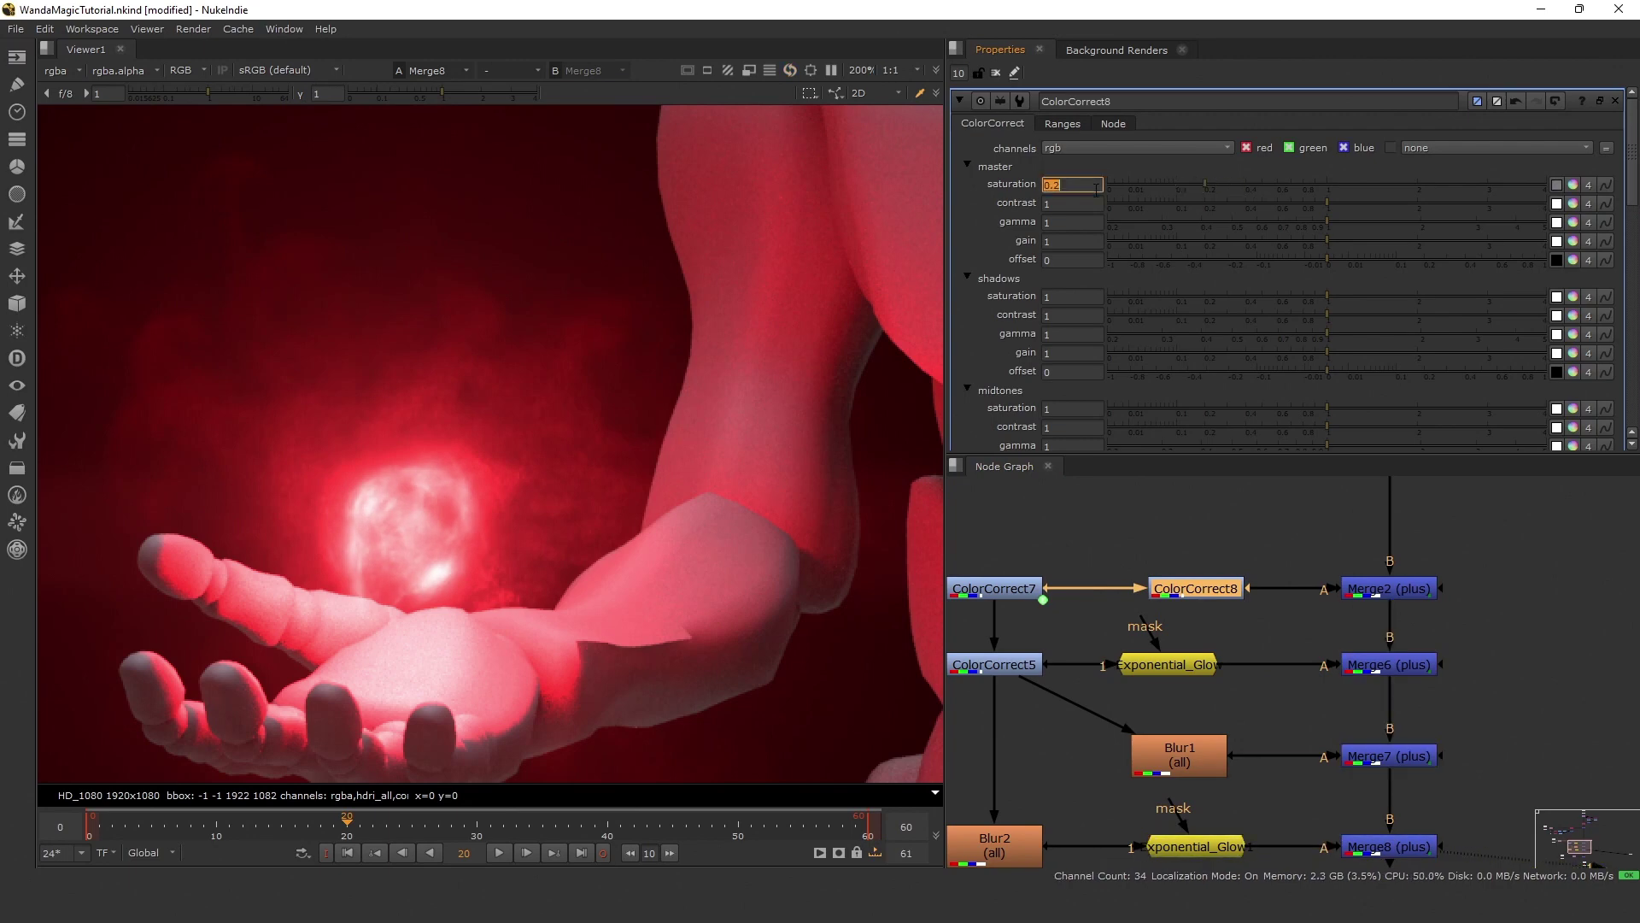
# Toggle ColorCorrect8 off and on to compare the core with and without the desaturation, up close and from further out.
pyautogui.click(1229, 586)
pyautogui.press('d')
pyautogui.press('d')
pyautogui.press('d')
pyautogui.press('d')
pyautogui.scroll(6, 337, 541)
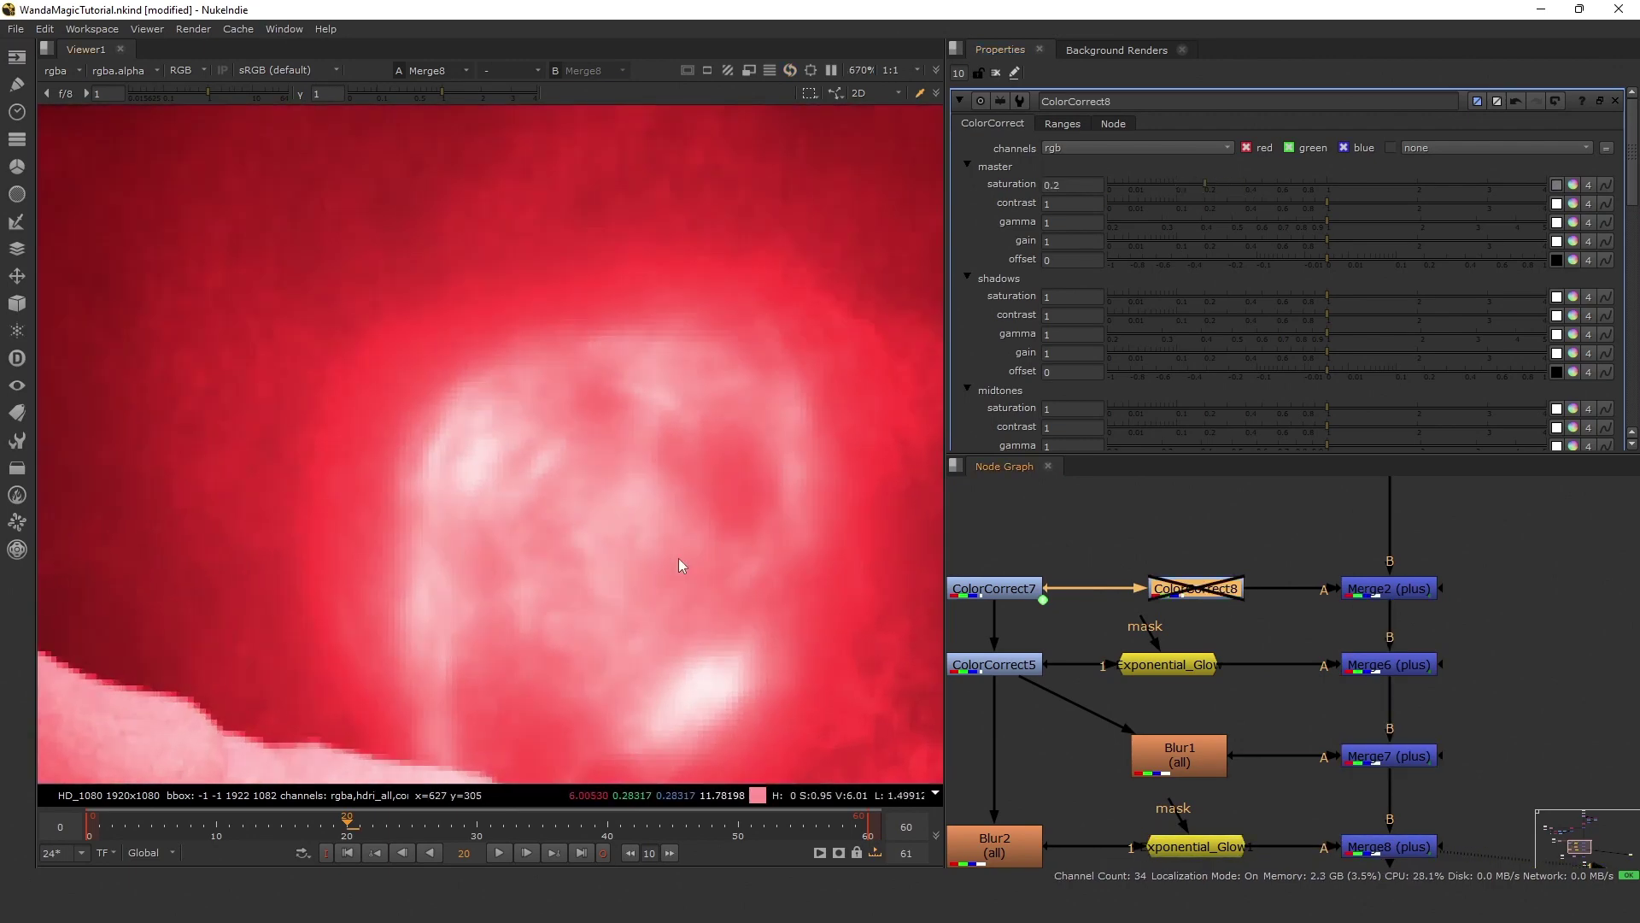
pyautogui.scroll(-3, 618, 514)
pyautogui.press('d')
pyautogui.press('d')
pyautogui.scroll(-2, 588, 489)
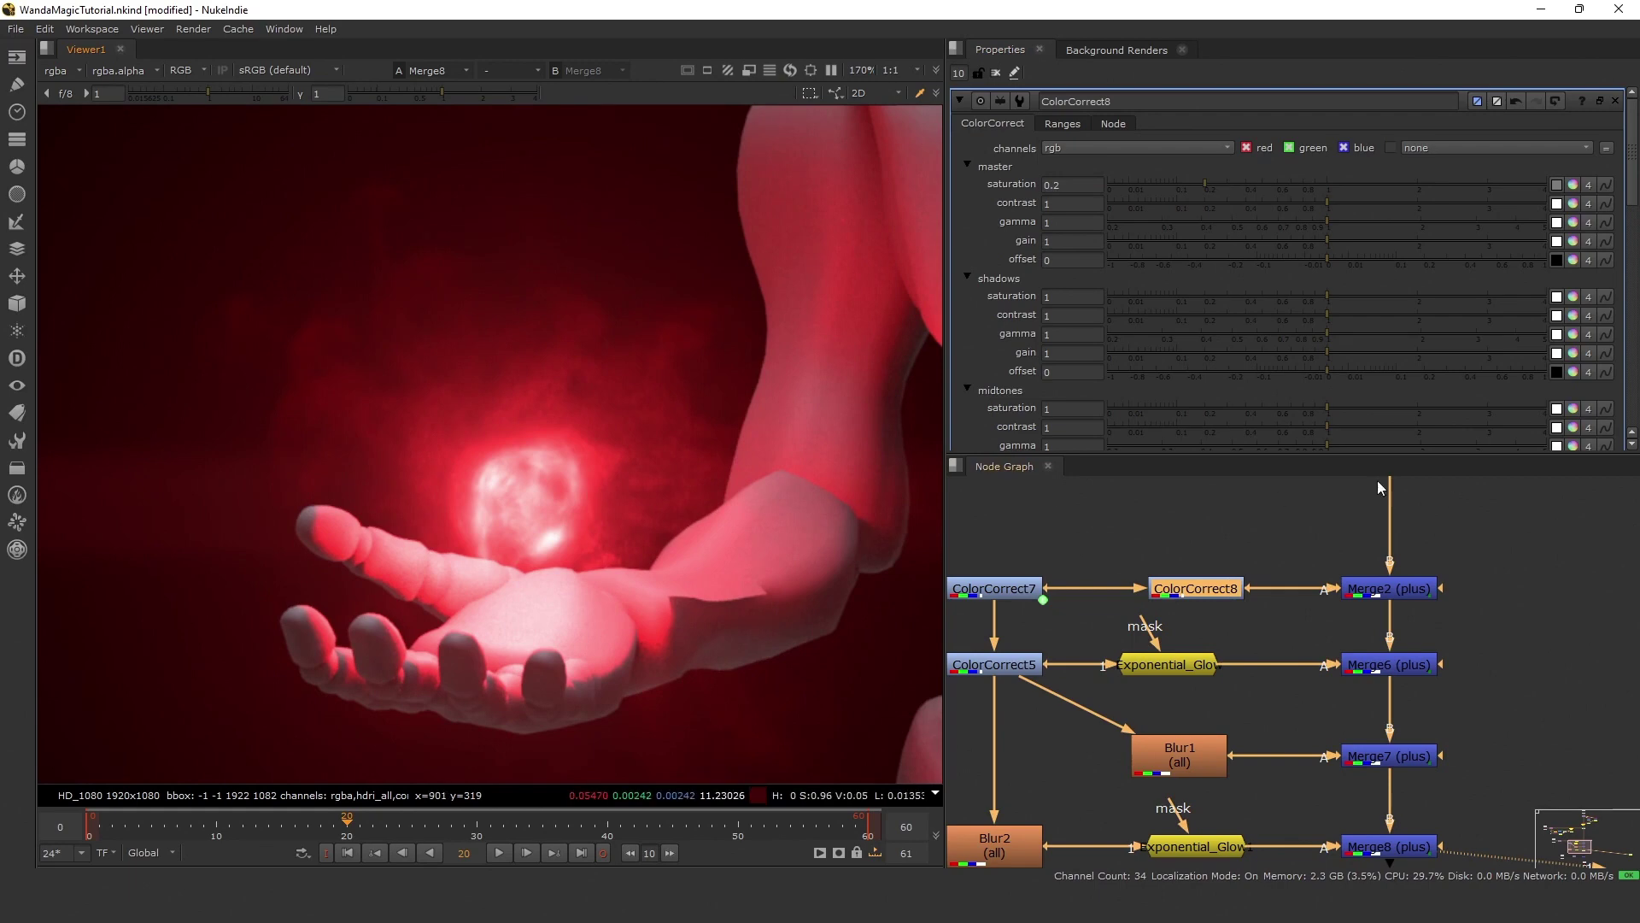
# View the composite at Merge3 and examine the string particles around the hand up close.
pyautogui.scroll(-4, 1375, 663)
pyautogui.scroll(3, 1375, 663)
pyautogui.click(1458, 700)
pyautogui.press('1')
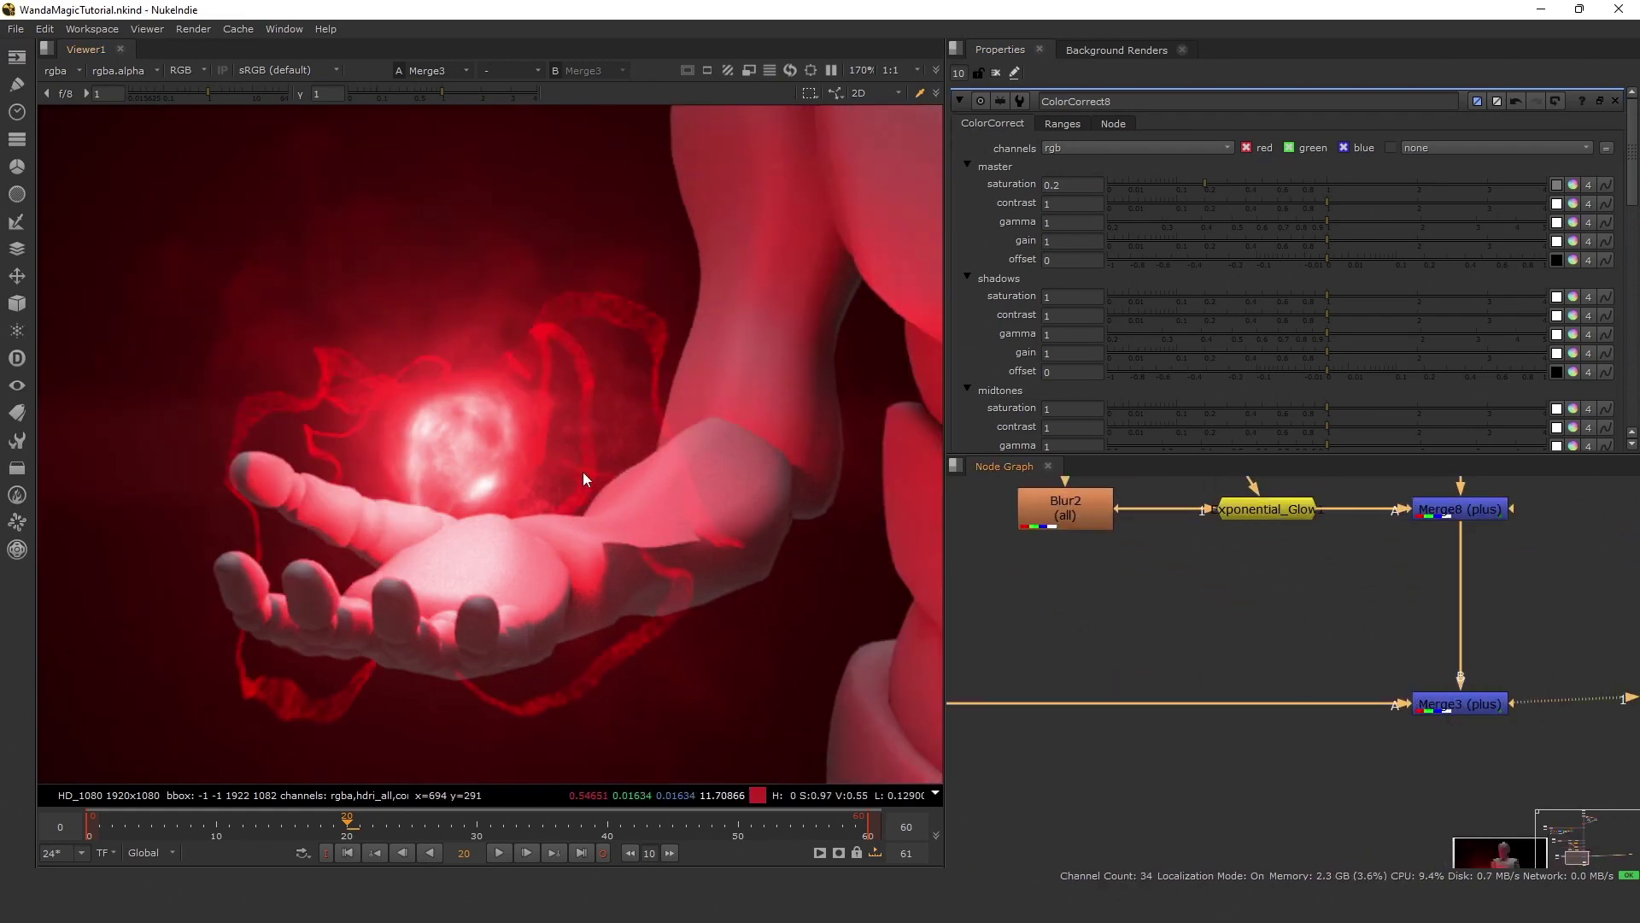
pyautogui.scroll(-2, 1266, 597)
pyautogui.scroll(4, 583, 417)
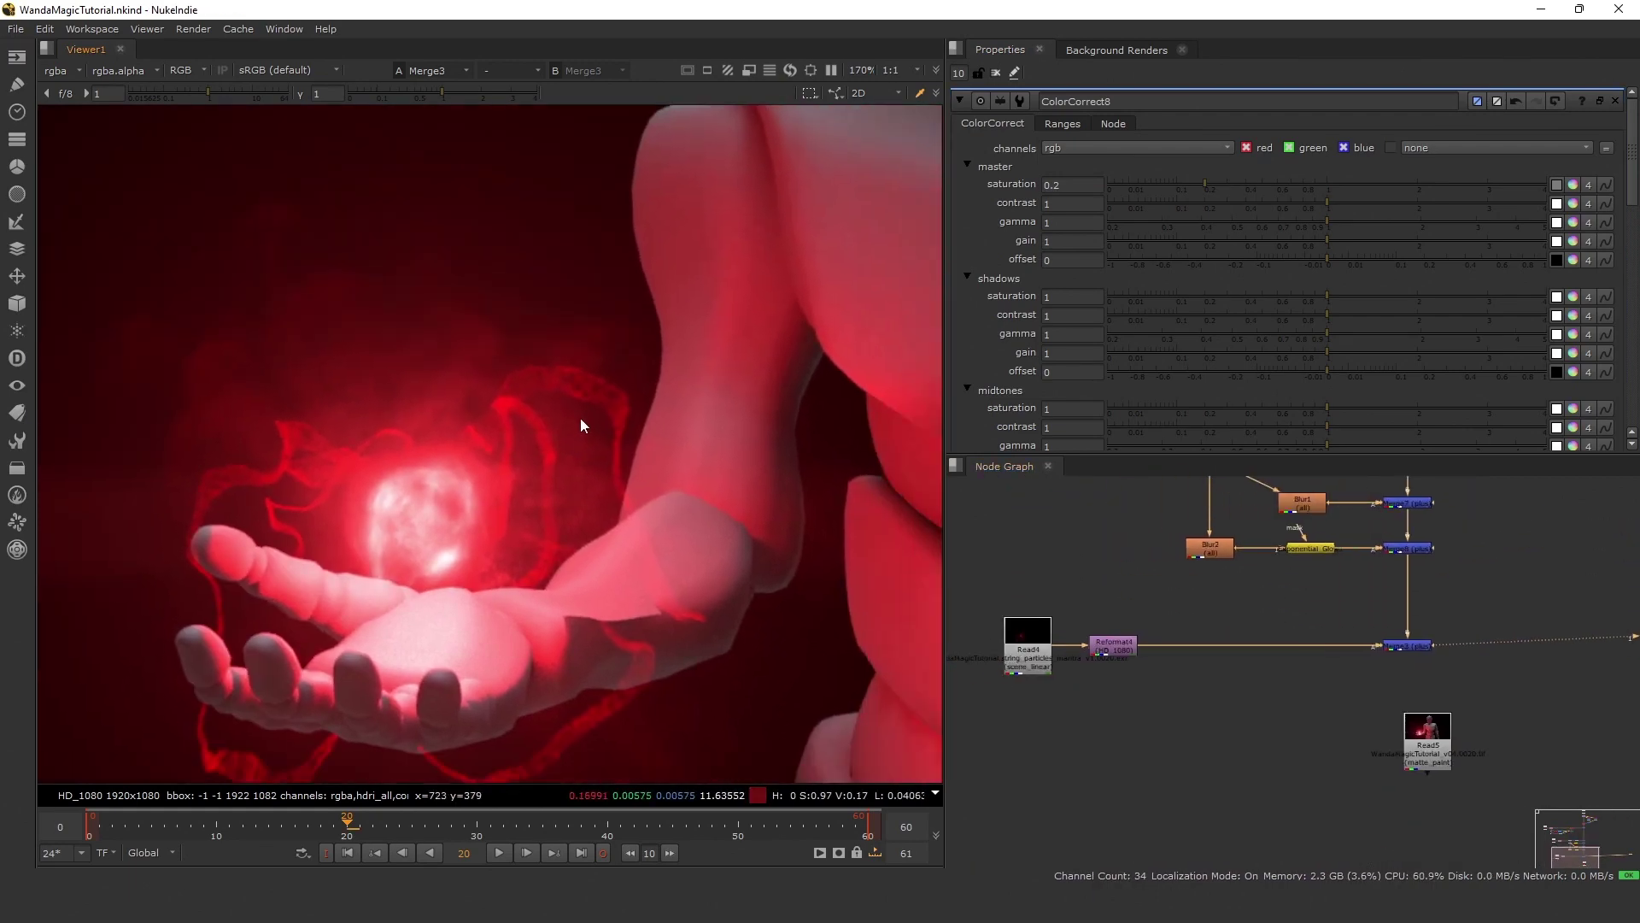
pyautogui.scroll(1, 586, 412)
pyautogui.scroll(3, 601, 378)
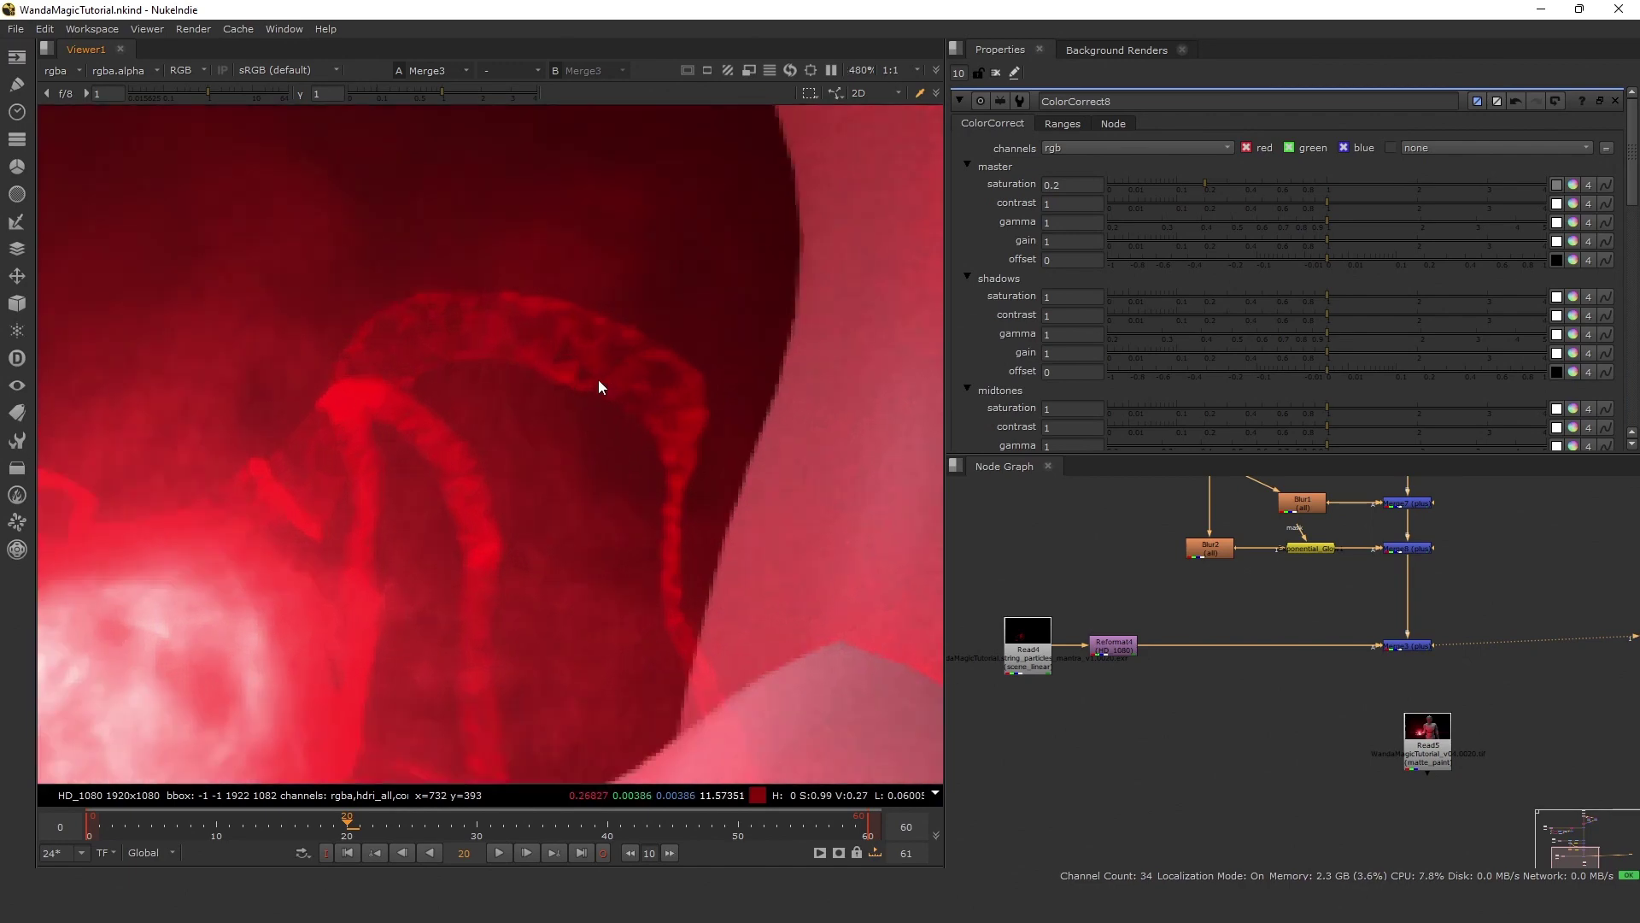
pyautogui.scroll(-5, 641, 382)
pyautogui.moveTo(648, 383); pyautogui.dragTo(679, 306, button='middle')
pyautogui.scroll(-2, 1107, 626)
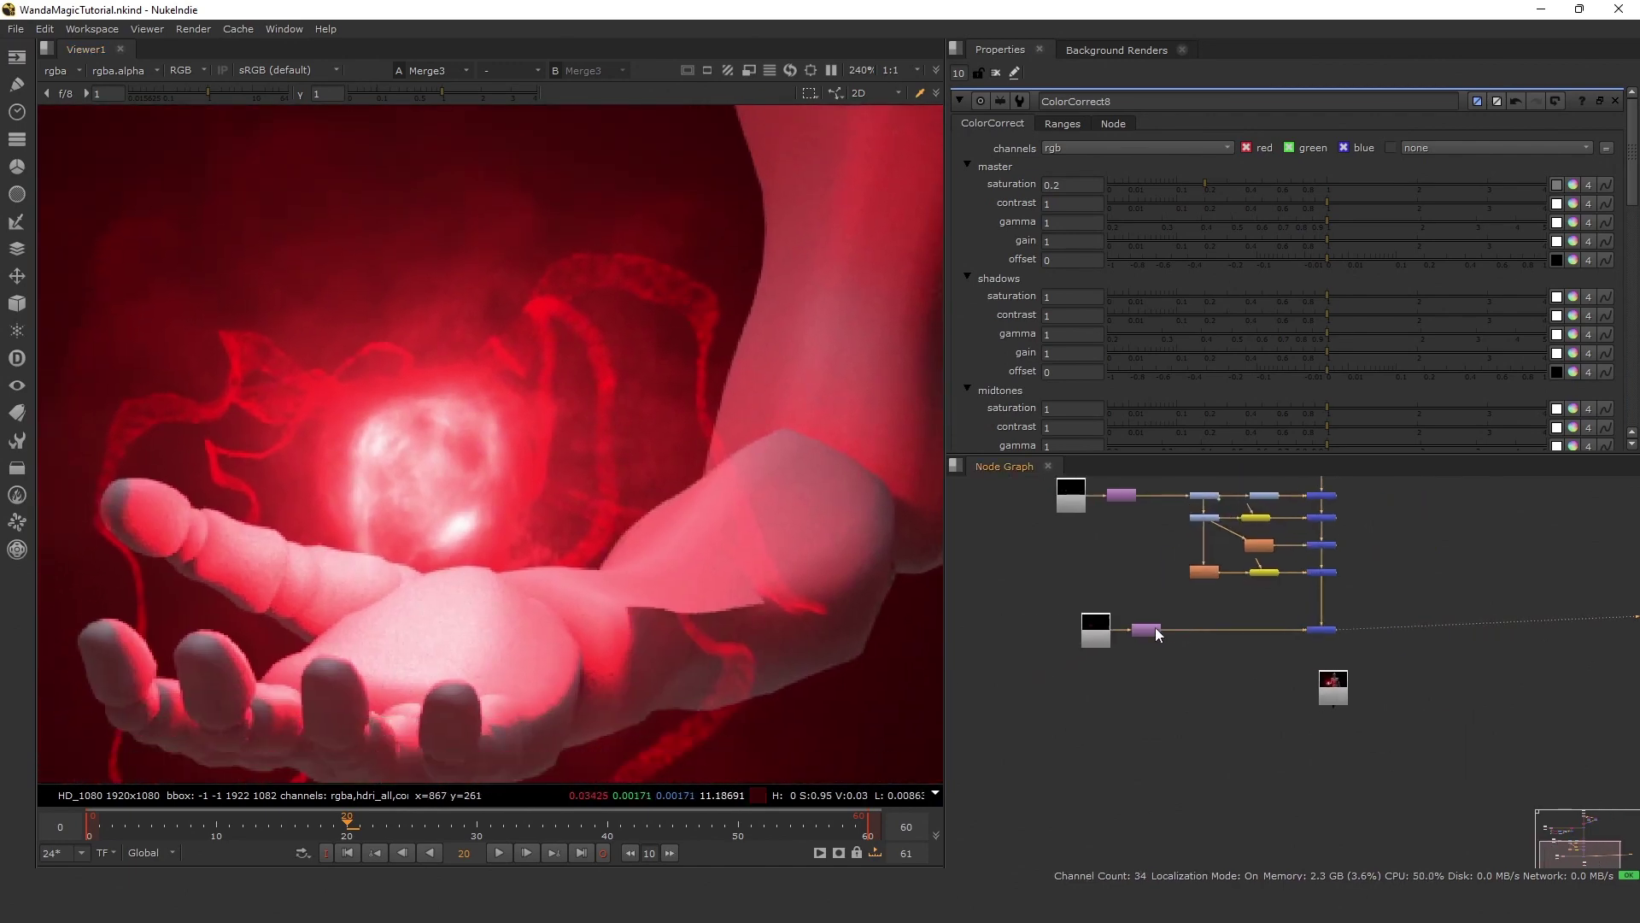
pyautogui.scroll(3, 1149, 634)
pyautogui.scroll(-2, 1248, 632)
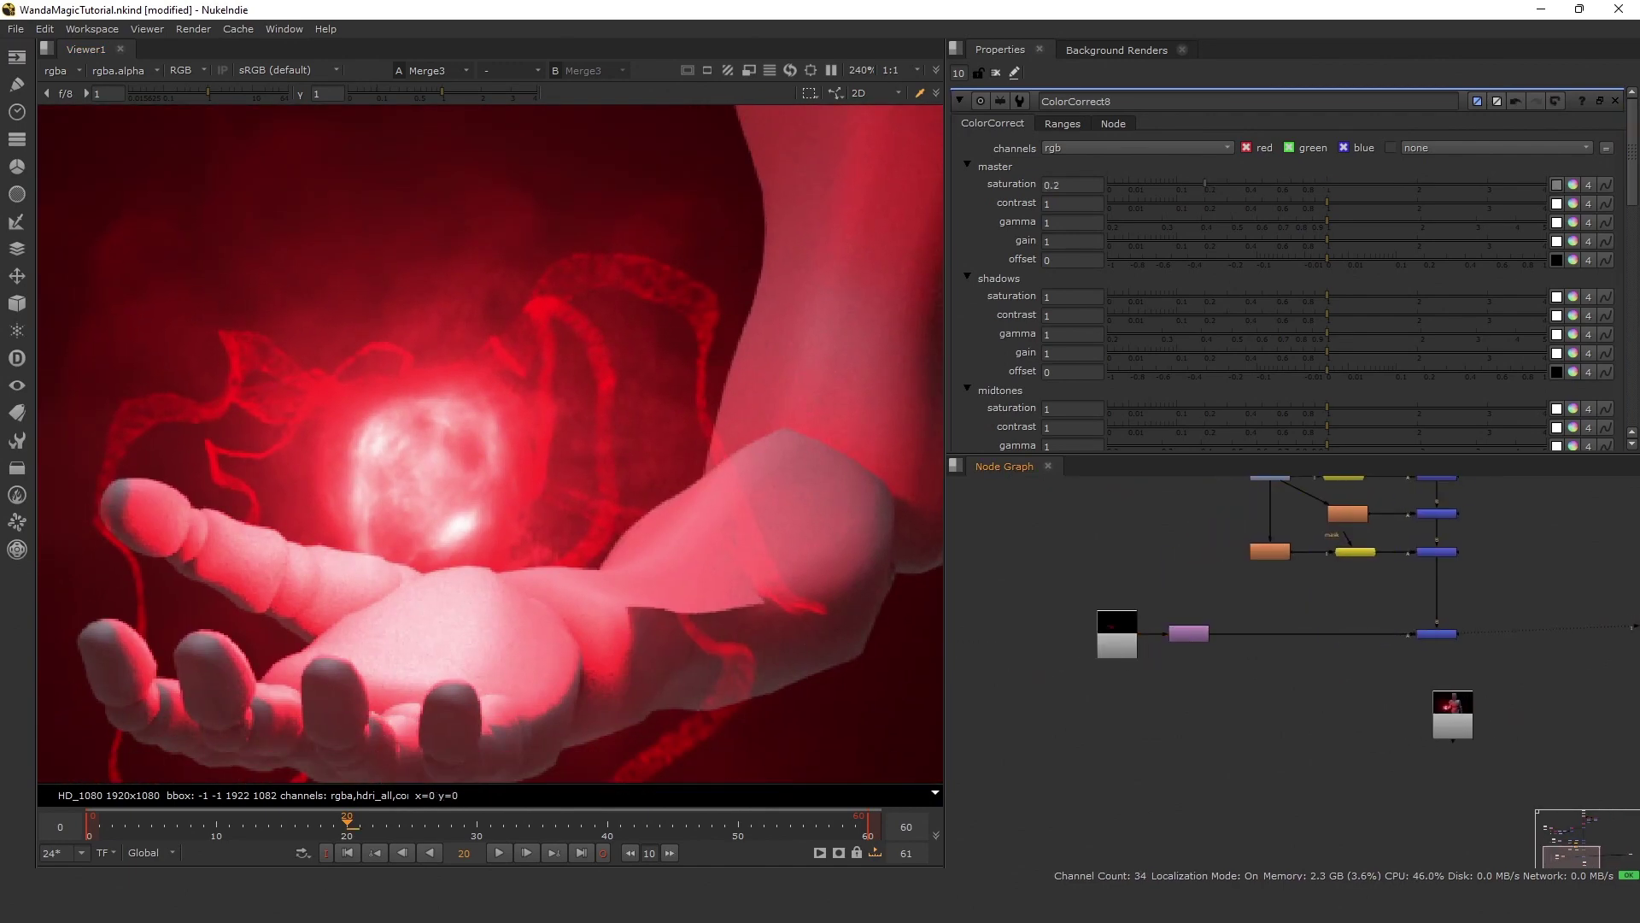
# Insert a ColorCorrect between Reformat4 and Merge3 in the string branch and view it.
pyautogui.moveTo(1245, 632); pyautogui.dragTo(1190, 634, button='middle')
pyautogui.scroll(3, 1138, 639)
pyautogui.click(1141, 638)
pyautogui.press('c')
pyautogui.moveTo(1129, 658); pyautogui.dragTo(1367, 630)
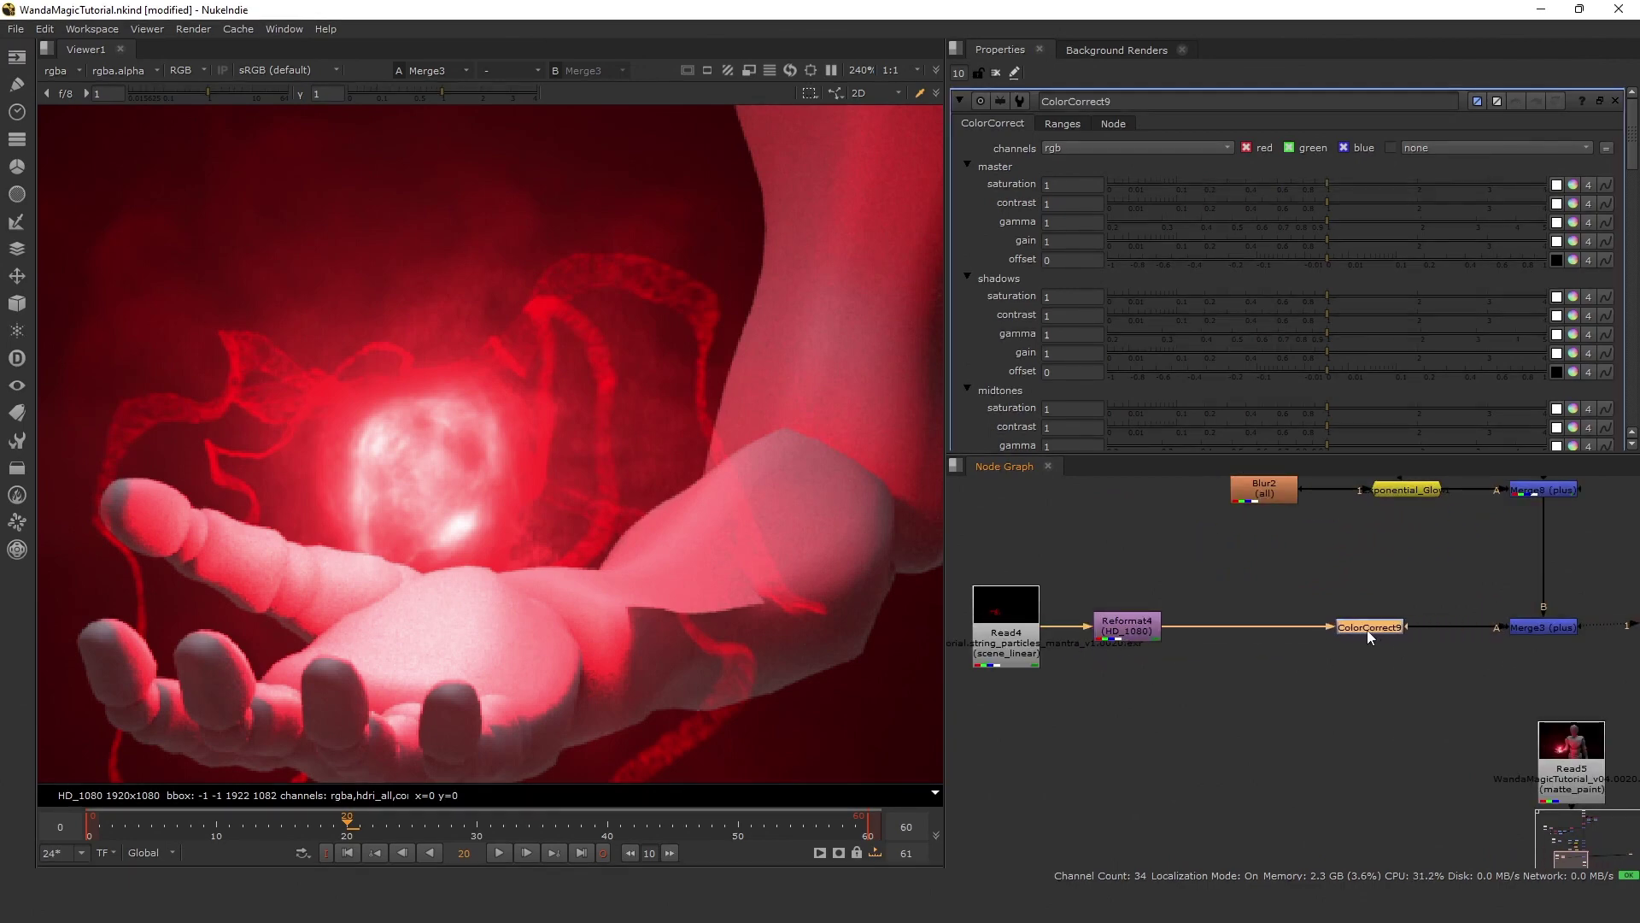
pyautogui.press('1')
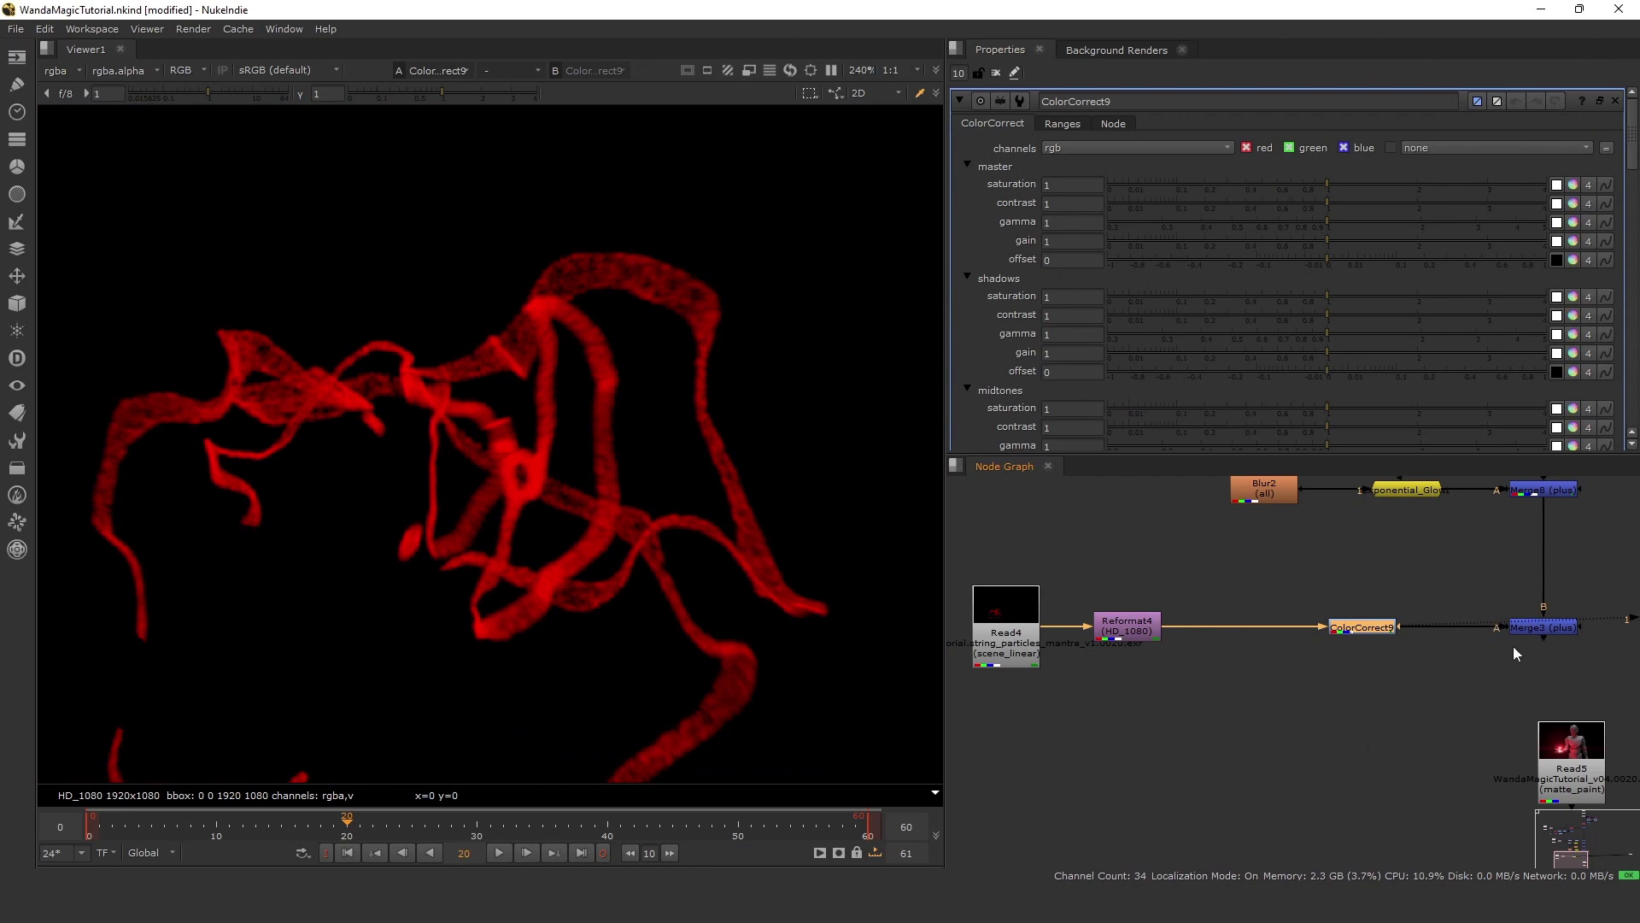
# Set the master gain of ColorCorrect9 to 0.036.
pyautogui.click(1073, 241)
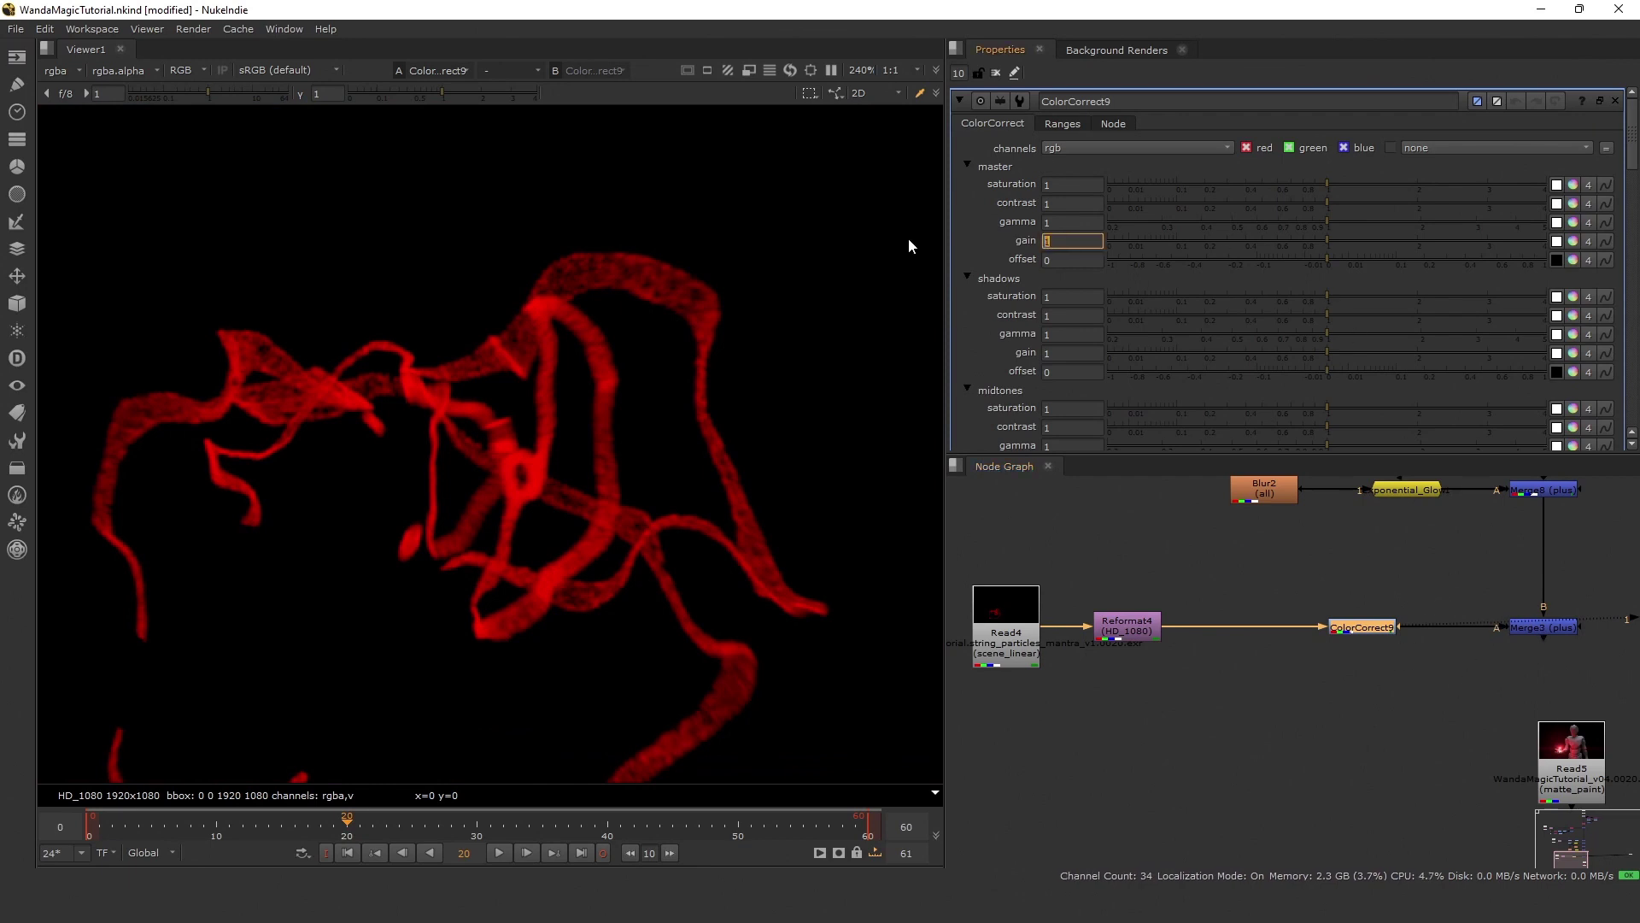
pyautogui.write('.036')
pyautogui.press('Return')
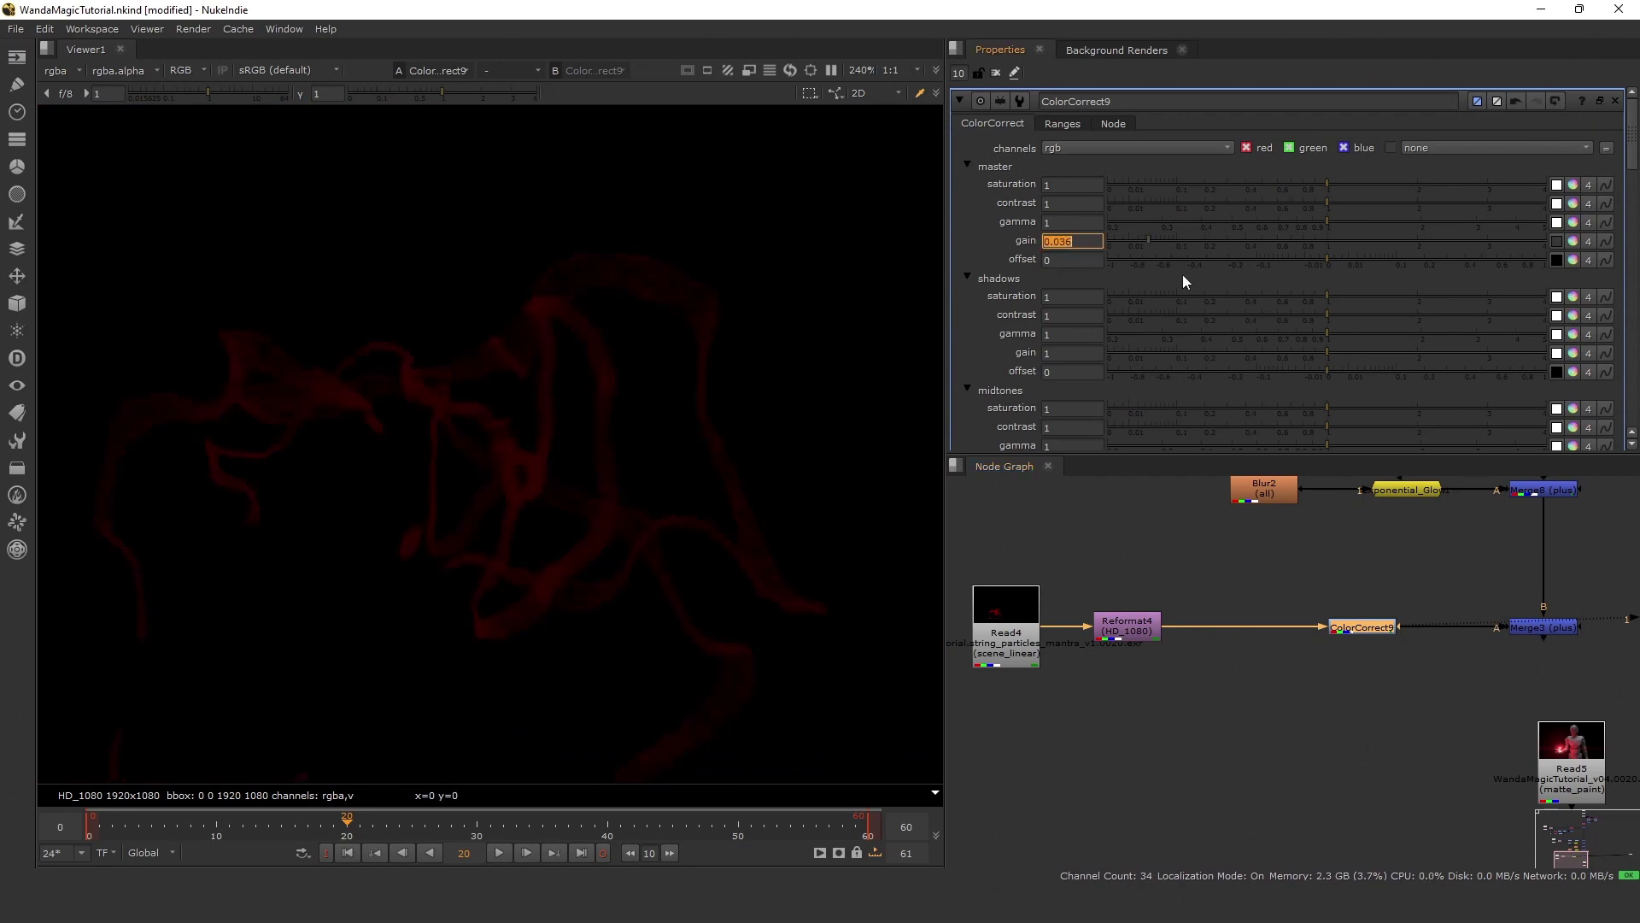
# View the composite at Merge3 and toggle Merge3 off and on to judge the strings.
pyautogui.moveTo(1551, 647); pyautogui.dragTo(1454, 654, button='middle')
pyautogui.click(1465, 633)
pyautogui.press('1')
pyautogui.press('d')
pyautogui.press('d')
pyautogui.scroll(-5, 1363, 605)
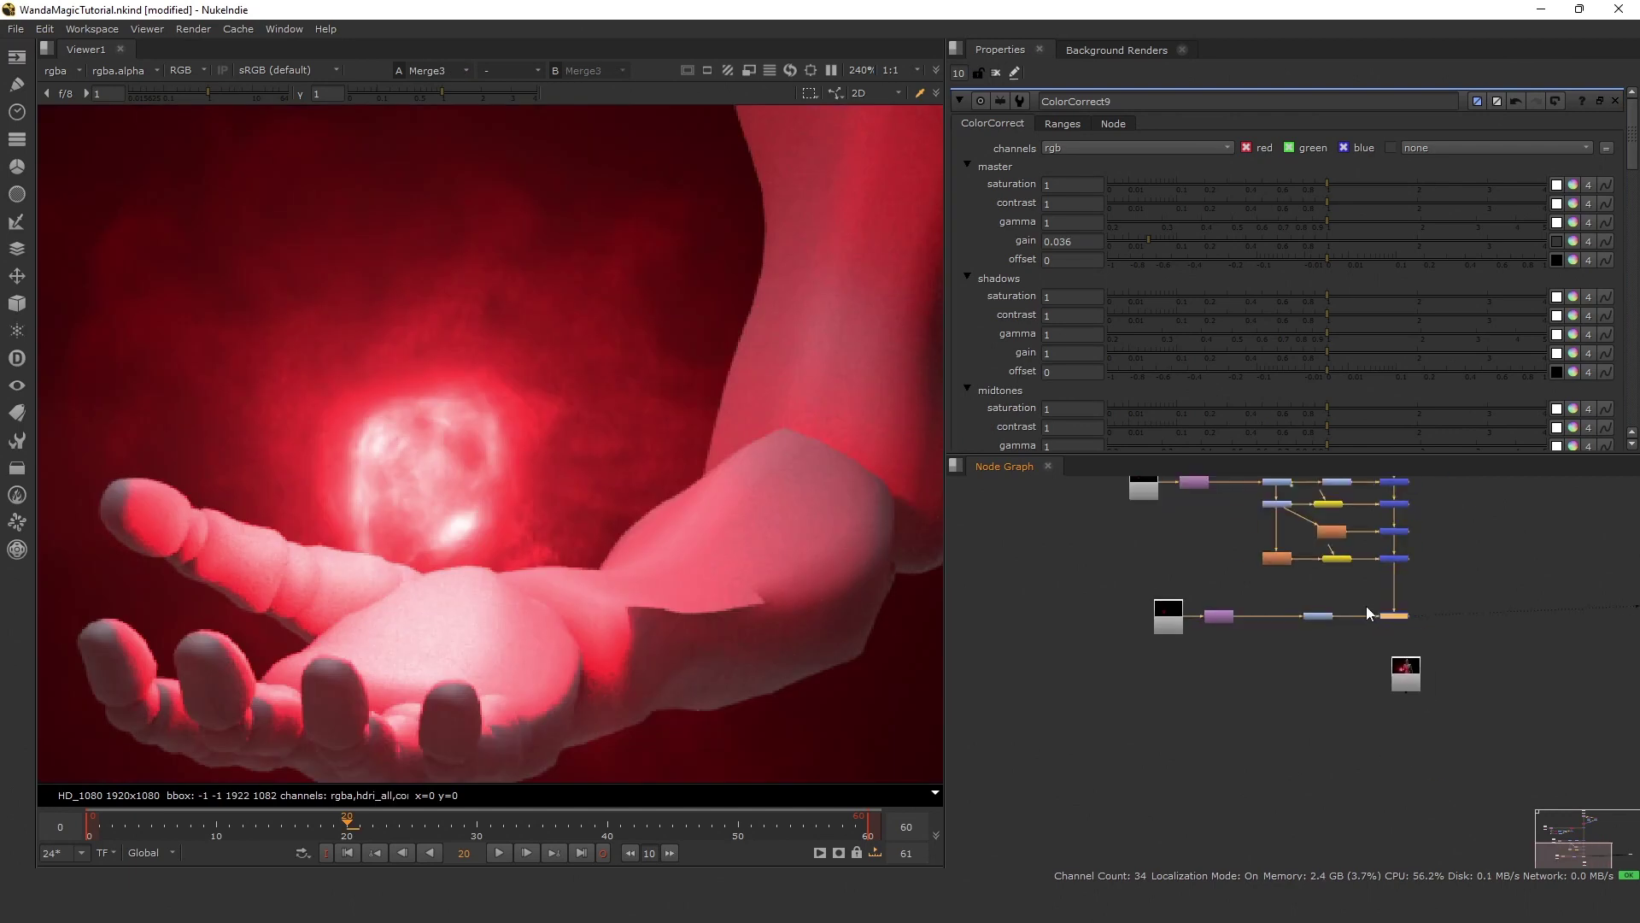
# Move the Read5 reference away from the string branch and shift ColorCorrect9 closer to Reformat4.
pyautogui.scroll(1, 1484, 744)
pyautogui.moveTo(1391, 662); pyautogui.dragTo(1480, 713)
pyautogui.scroll(5, 1277, 577)
pyautogui.click(1275, 608)
pyautogui.moveTo(1277, 610); pyautogui.dragTo(1240, 610)
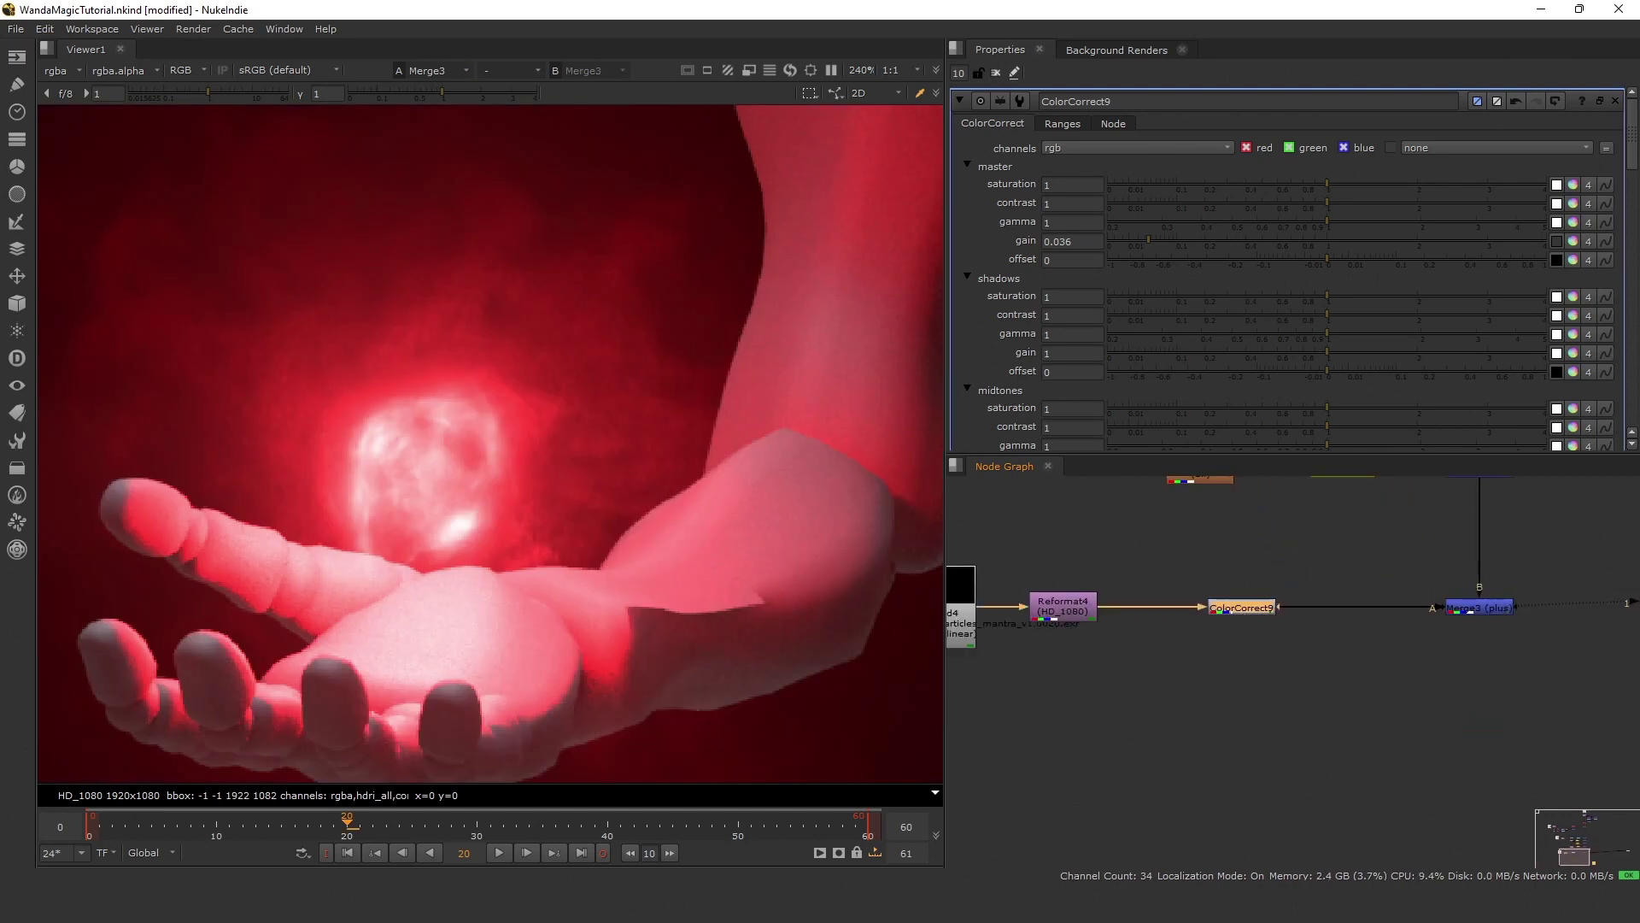
pyautogui.moveTo(1309, 563); pyautogui.dragTo(1366, 542, button='middle')
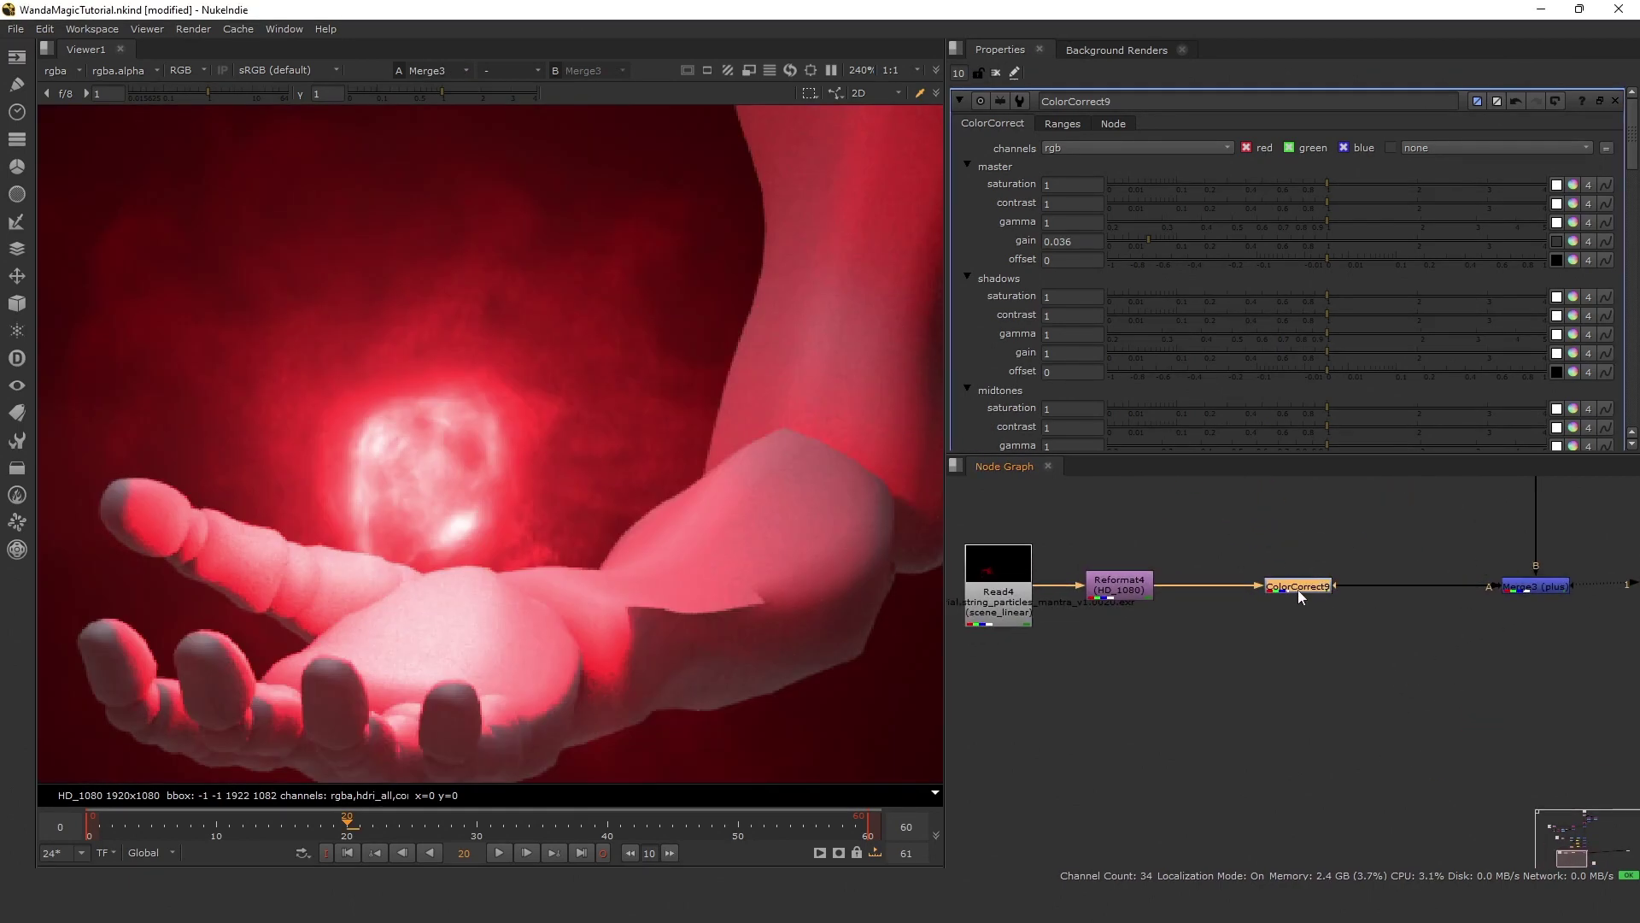
# Place a copy of ColorCorrect9 below it, connect it to Reformat4, and view the copy.
pyautogui.click(1299, 670)
pyautogui.hotkey('ctrl', 'v')
pyautogui.moveTo(1202, 615); pyautogui.dragTo(1126, 591)
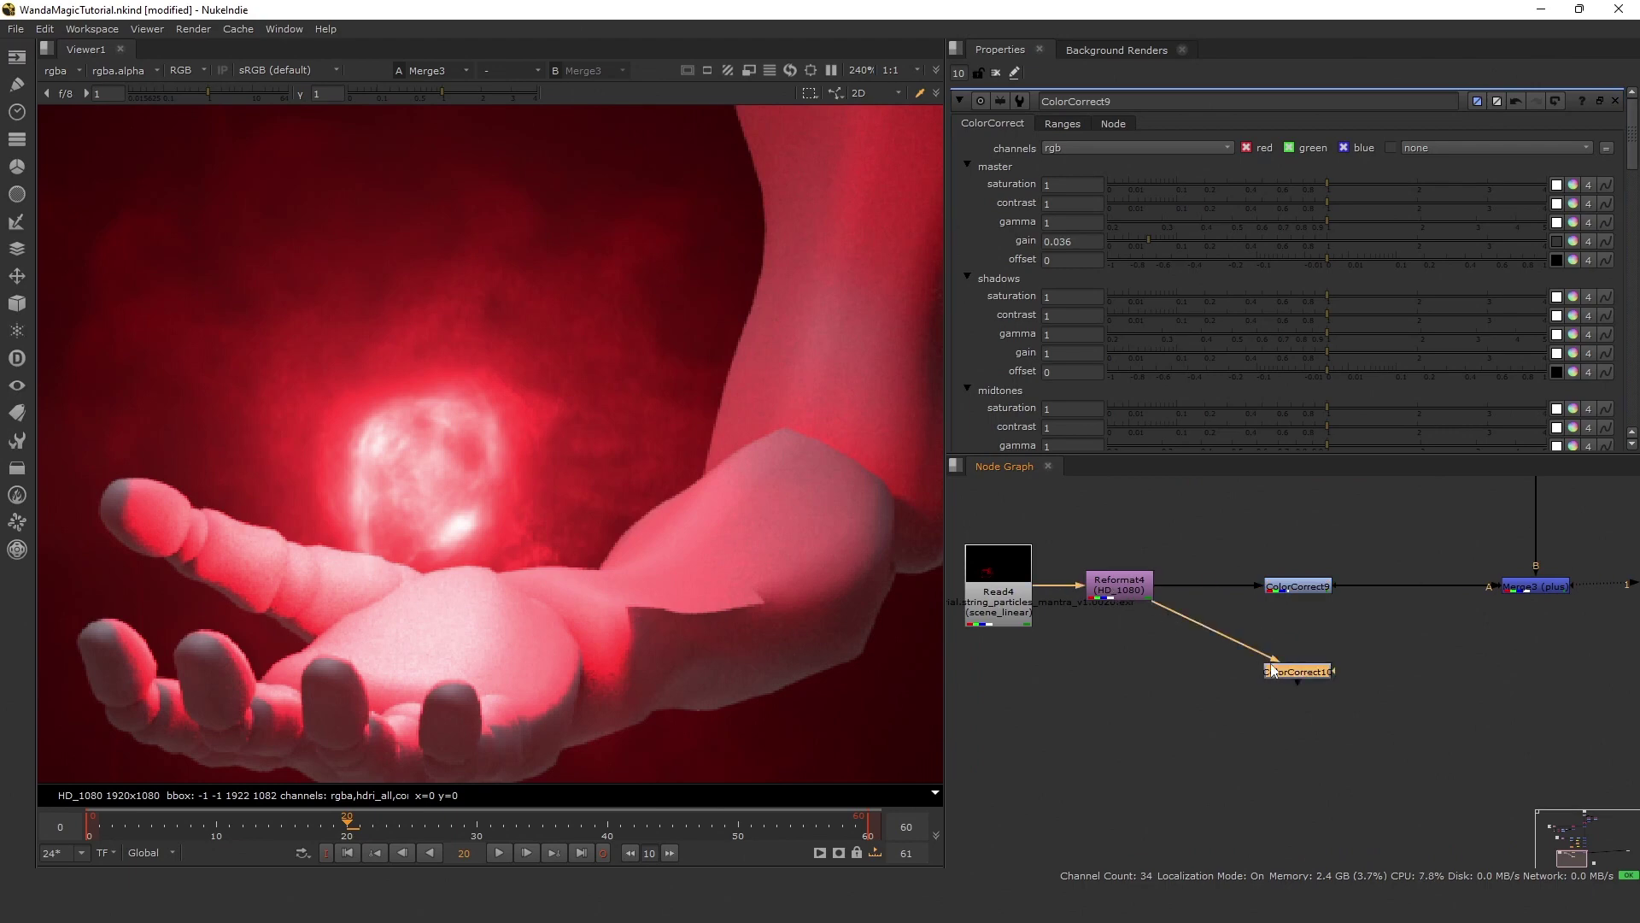
pyautogui.doubleClick(1298, 672)
pyautogui.moveTo(1298, 671); pyautogui.dragTo(1291, 677)
pyautogui.press('1')
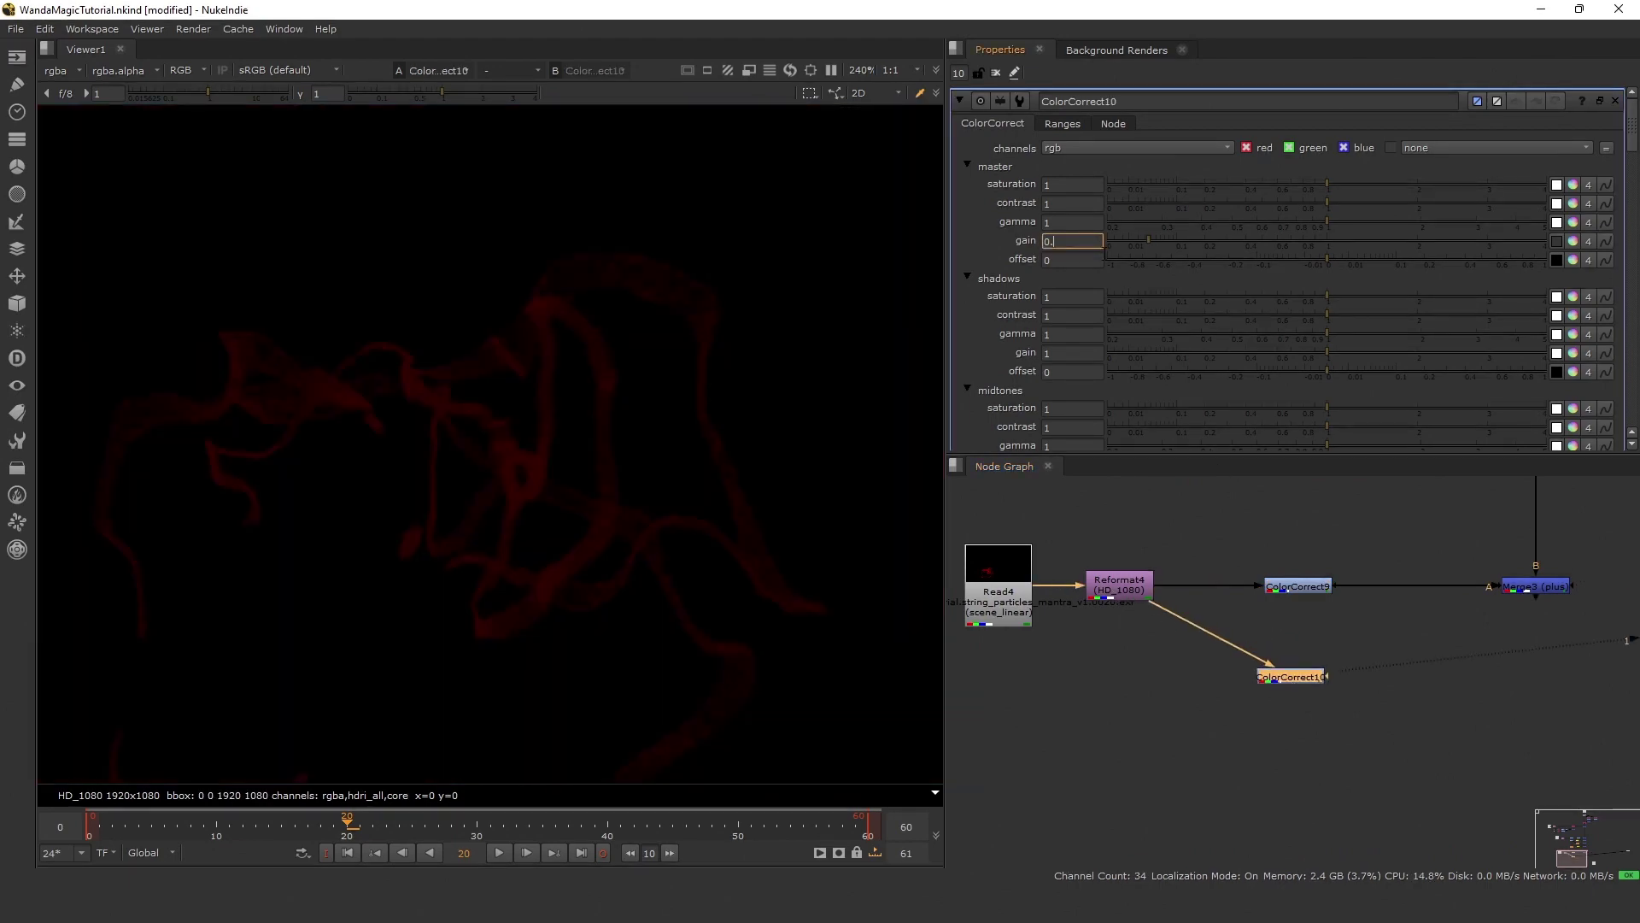
# Set ColorCorrect10's master gain to 0.48 and saturation to 0.87, and nudge the node toward Reformat4.
pyautogui.write('0.048')
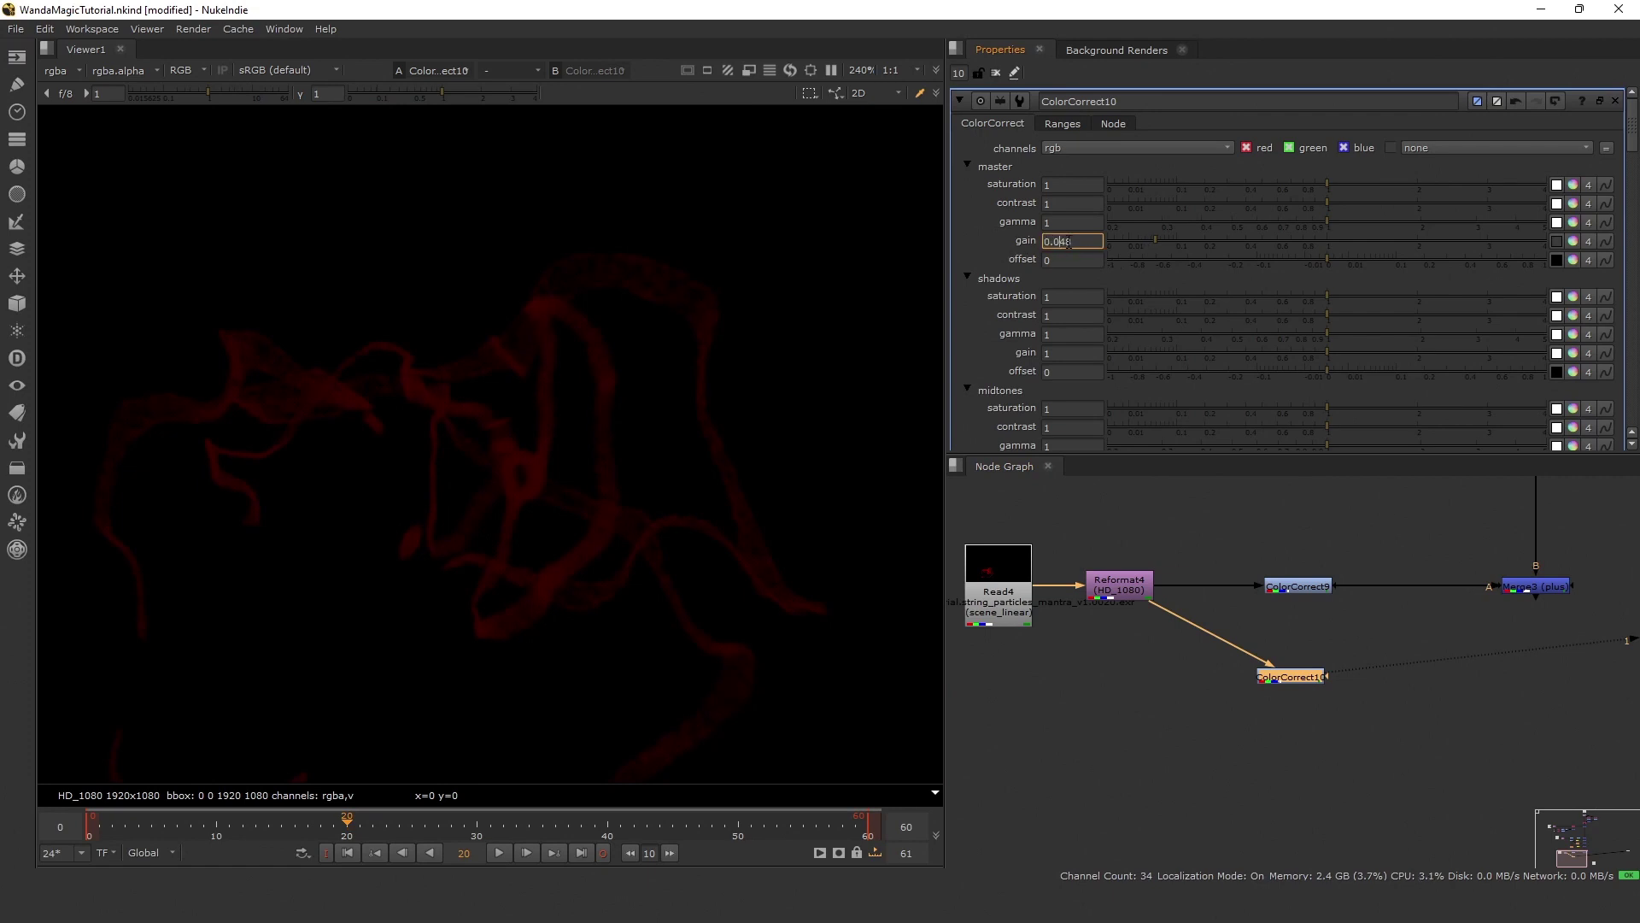
pyautogui.press('BackSpace')
pyautogui.press('Return')
pyautogui.click(1083, 188)
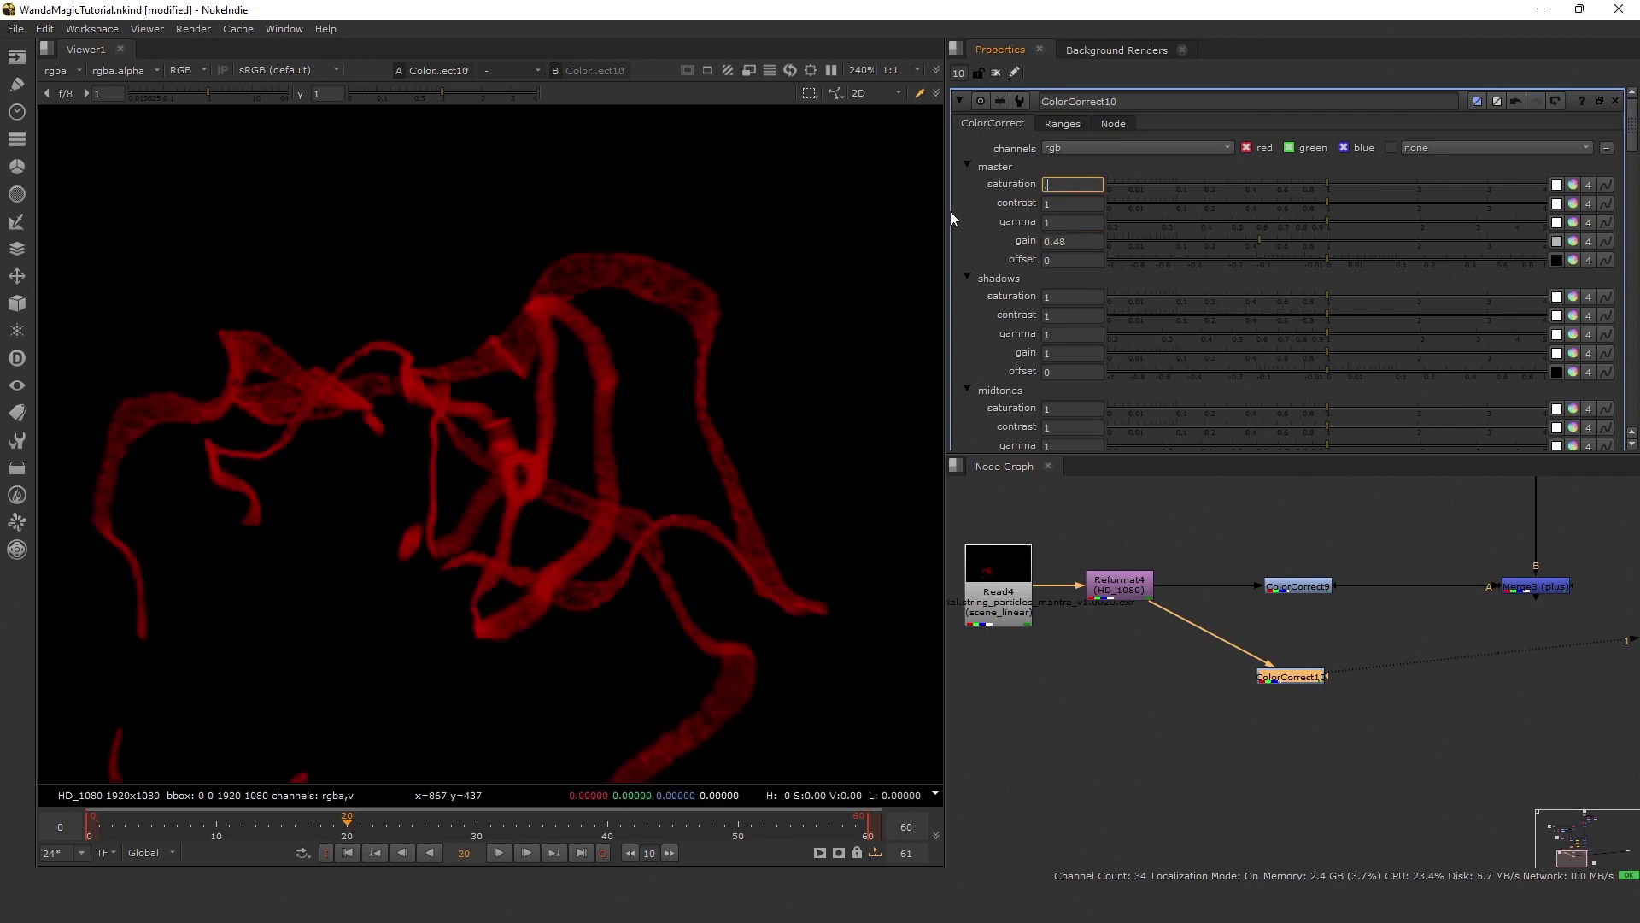
pyautogui.write('.87')
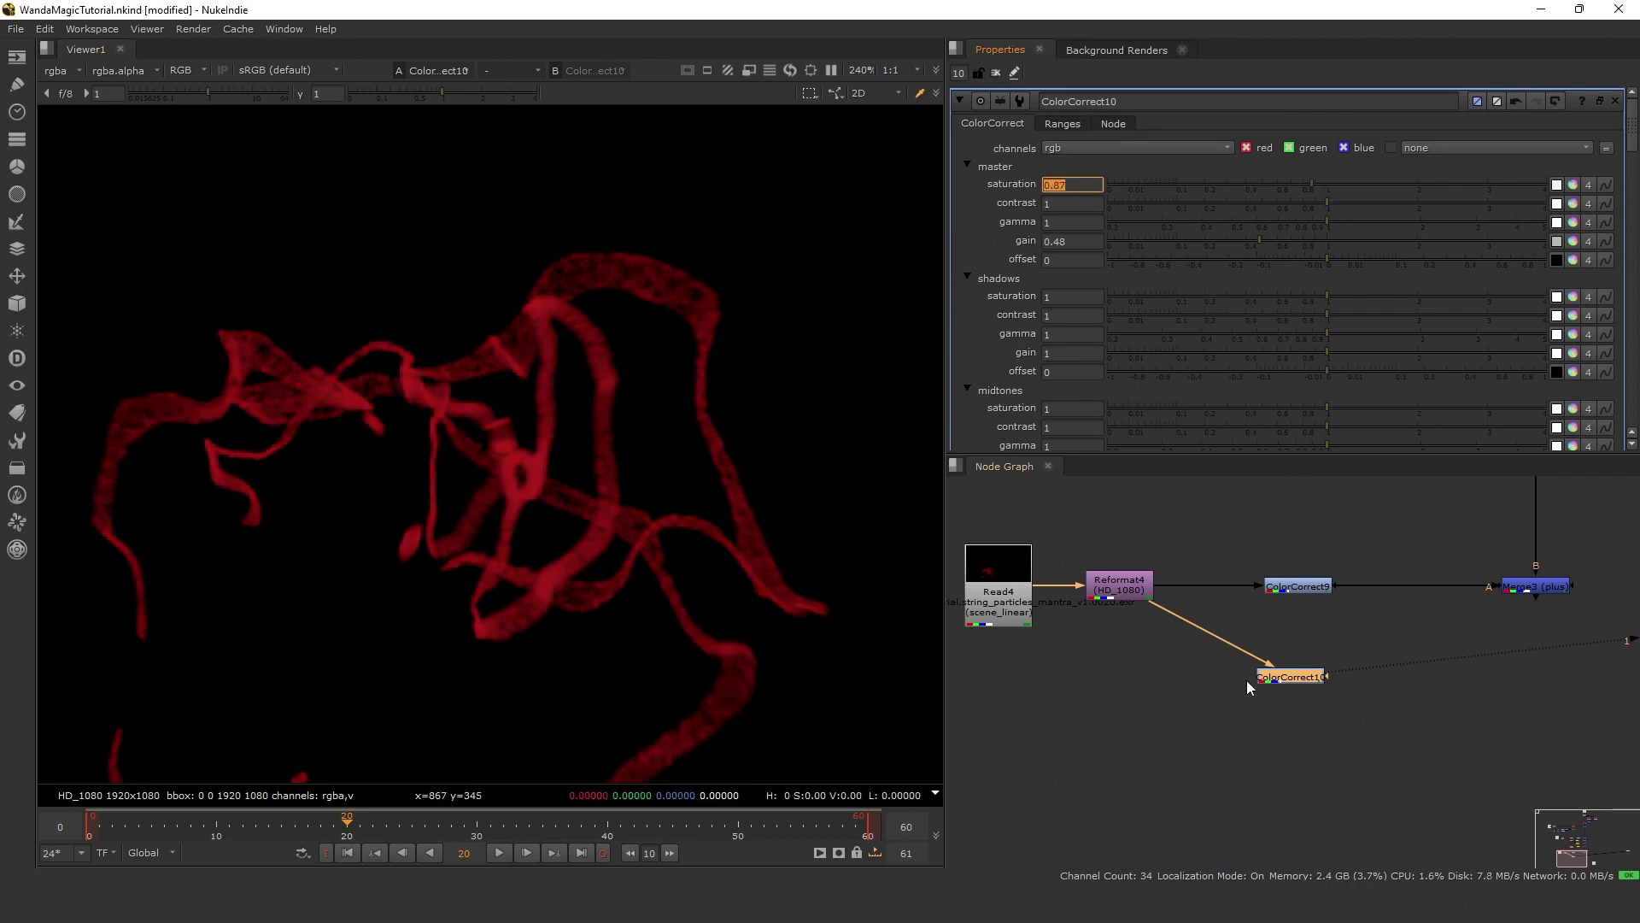
pyautogui.moveTo(1300, 679); pyautogui.dragTo(1284, 684)
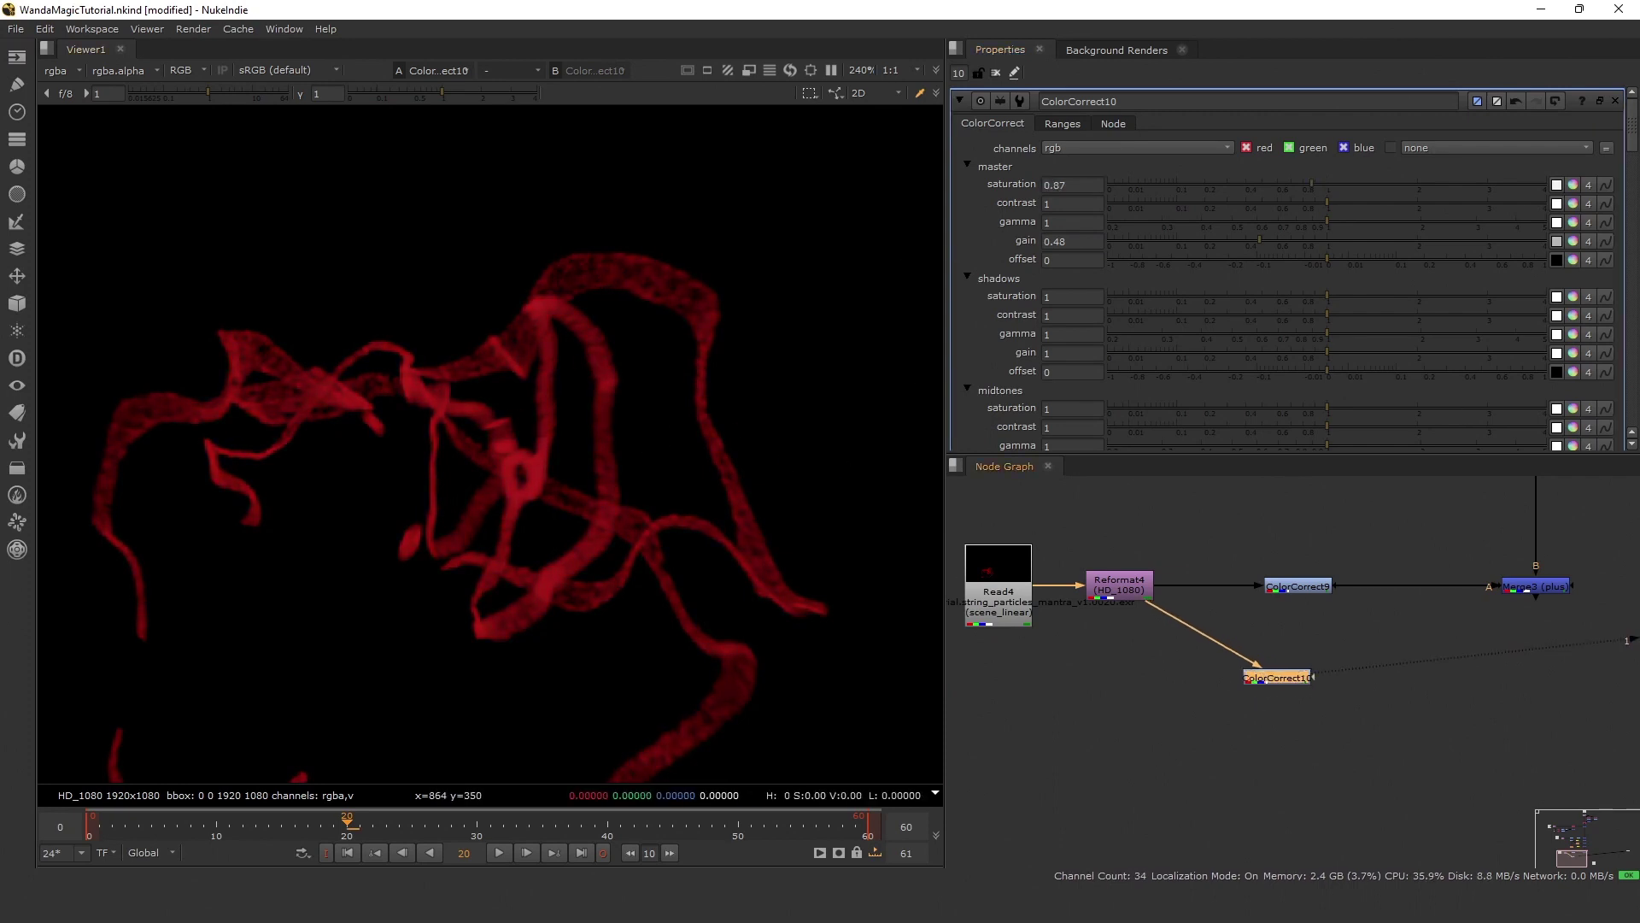
# Copy the Exponential_Glow node beside Blur2 and paste it connected after ColorCorrect10.
pyautogui.scroll(-3, 1393, 668)
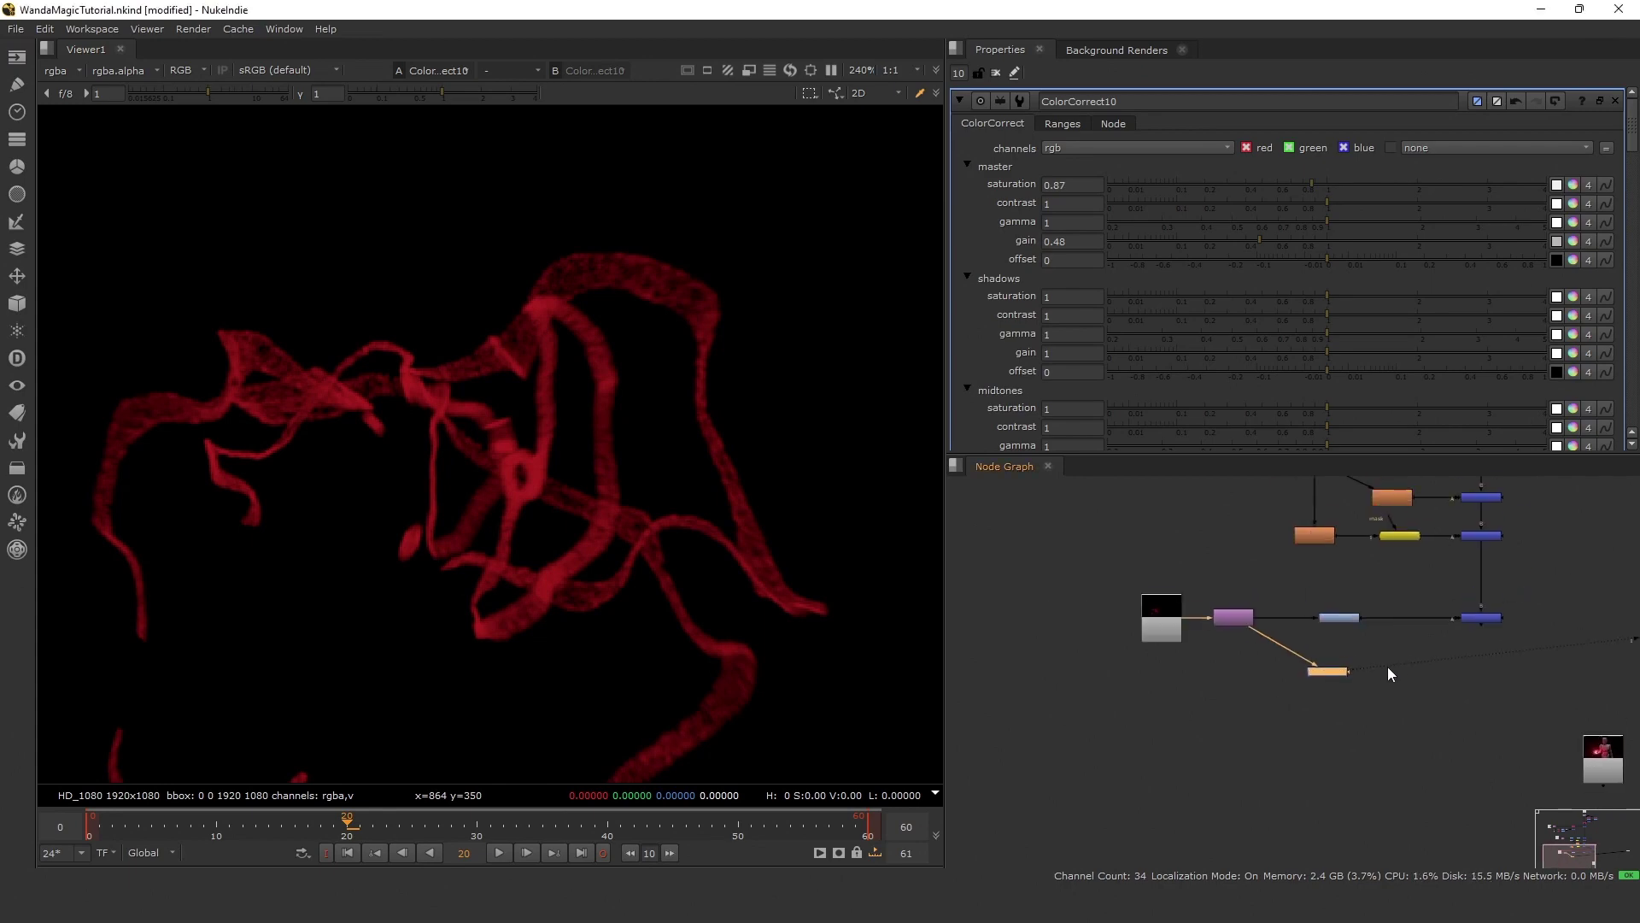
pyautogui.scroll(4, 1360, 616)
pyautogui.moveTo(1389, 543); pyautogui.dragTo(1325, 568, button='middle')
pyautogui.scroll(-1, 1329, 709)
pyautogui.click(1330, 575)
pyautogui.hotkey('ctrl', 'c')
pyautogui.scroll(-2, 1325, 568)
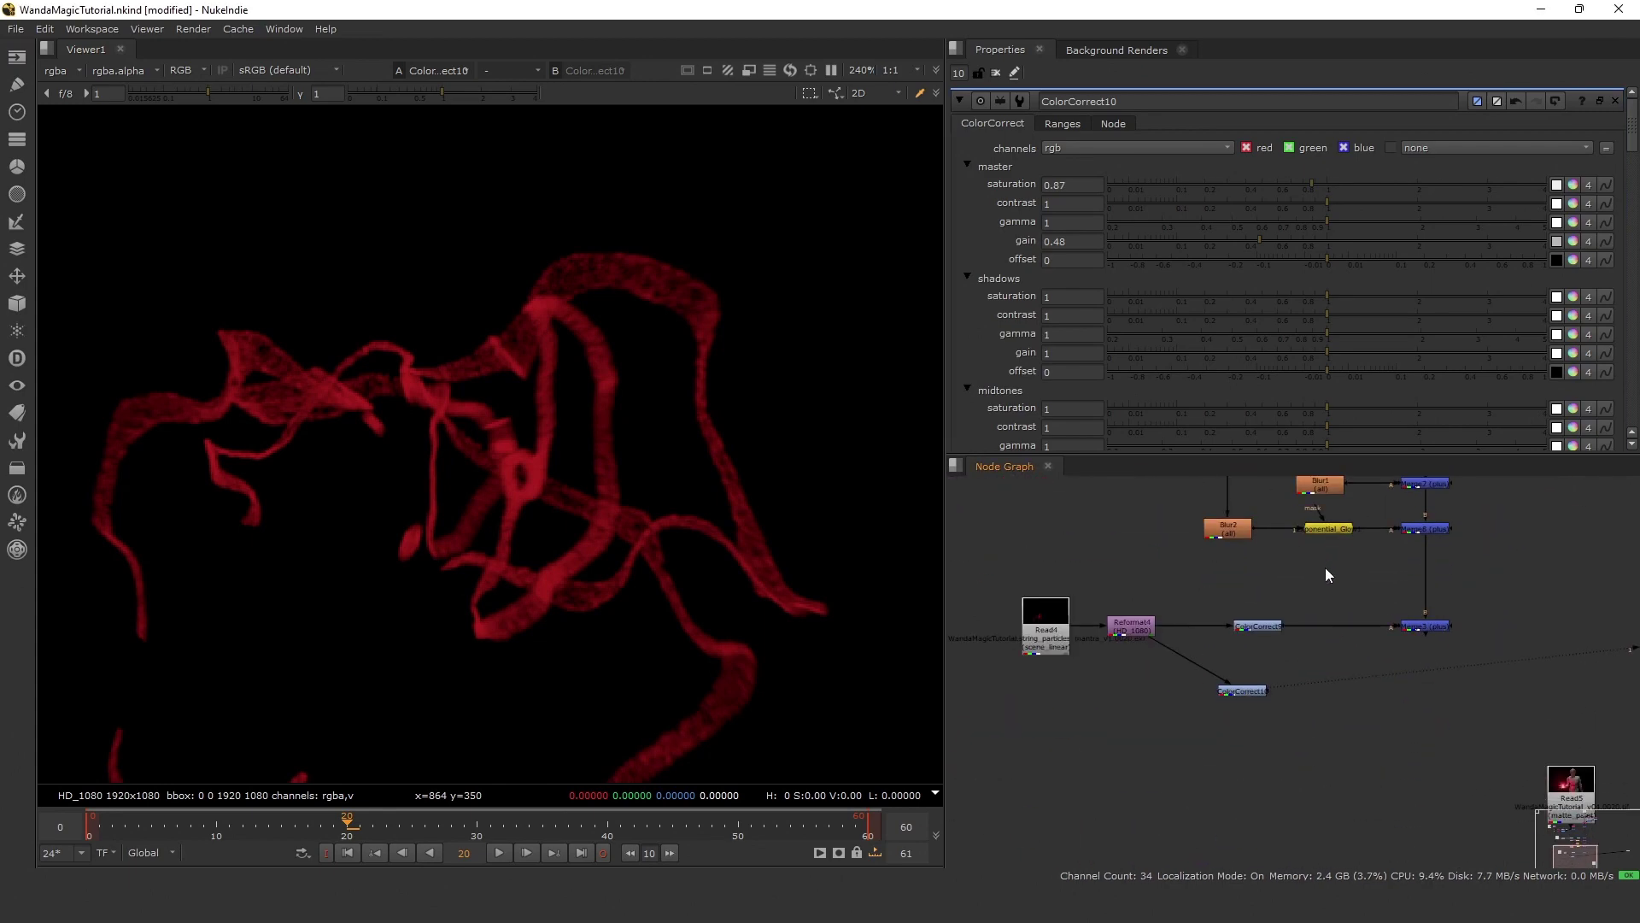
pyautogui.scroll(5, 1310, 692)
pyautogui.click(1311, 689)
pyautogui.hotkey('ctrl', 'v')
pyautogui.moveTo(1338, 639); pyautogui.dragTo(1189, 679)
pyautogui.moveTo(1316, 699); pyautogui.dragTo(1351, 687)
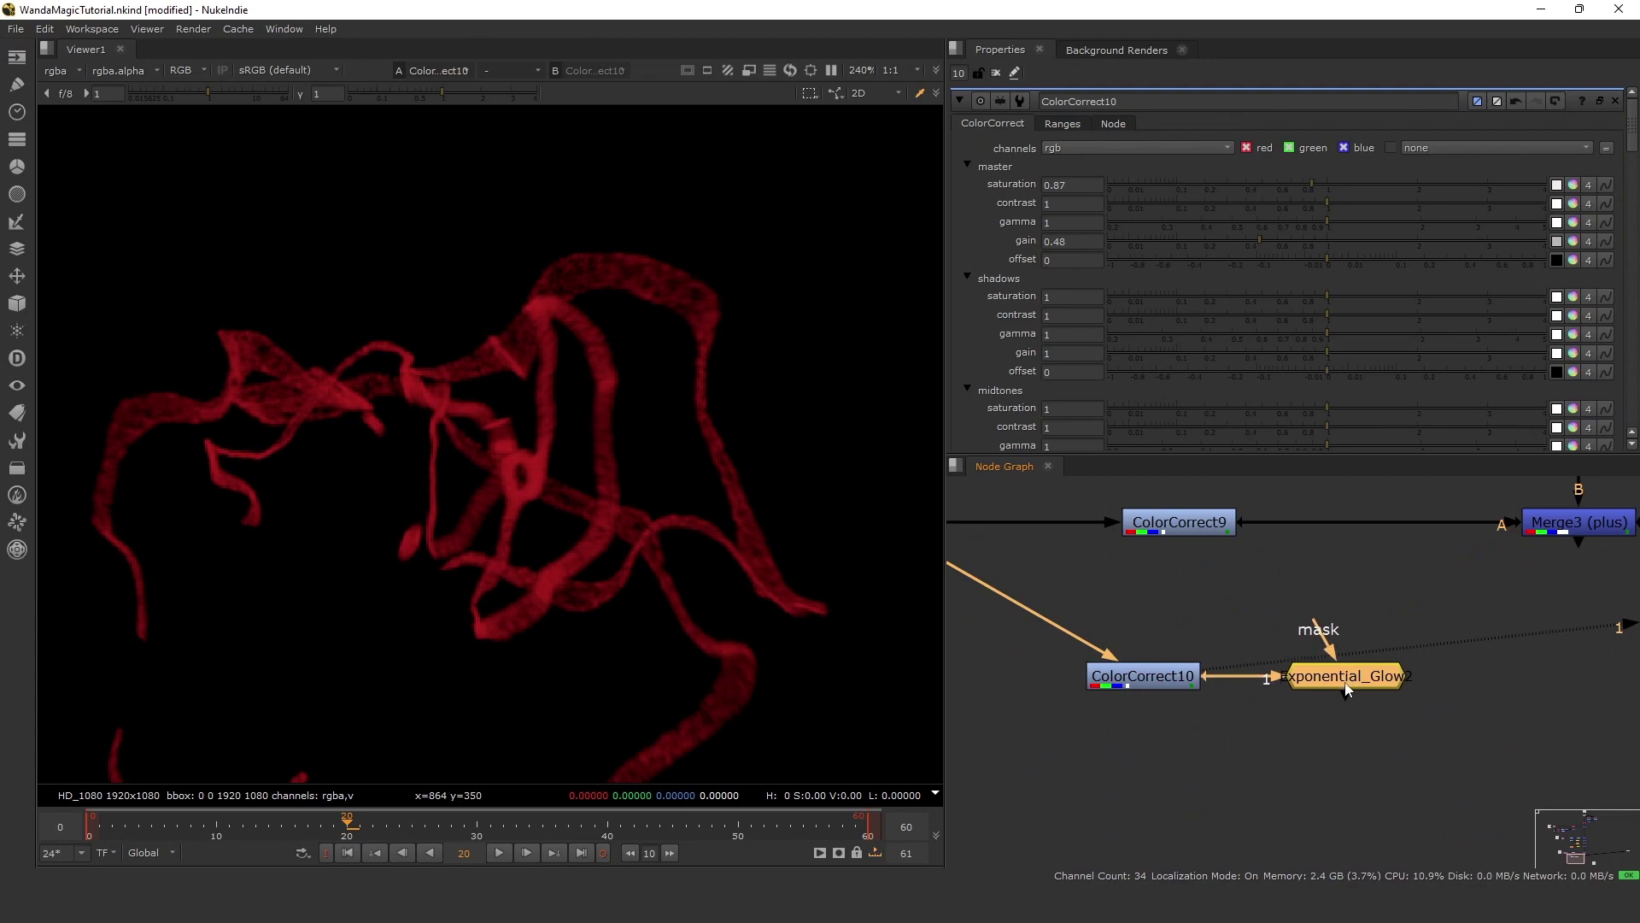
# View Exponential_Glow2 and set its falloff to 0.7, intensity to 7 and size to 0.4.
pyautogui.press('1')
pyautogui.doubleClick(1036, 293)
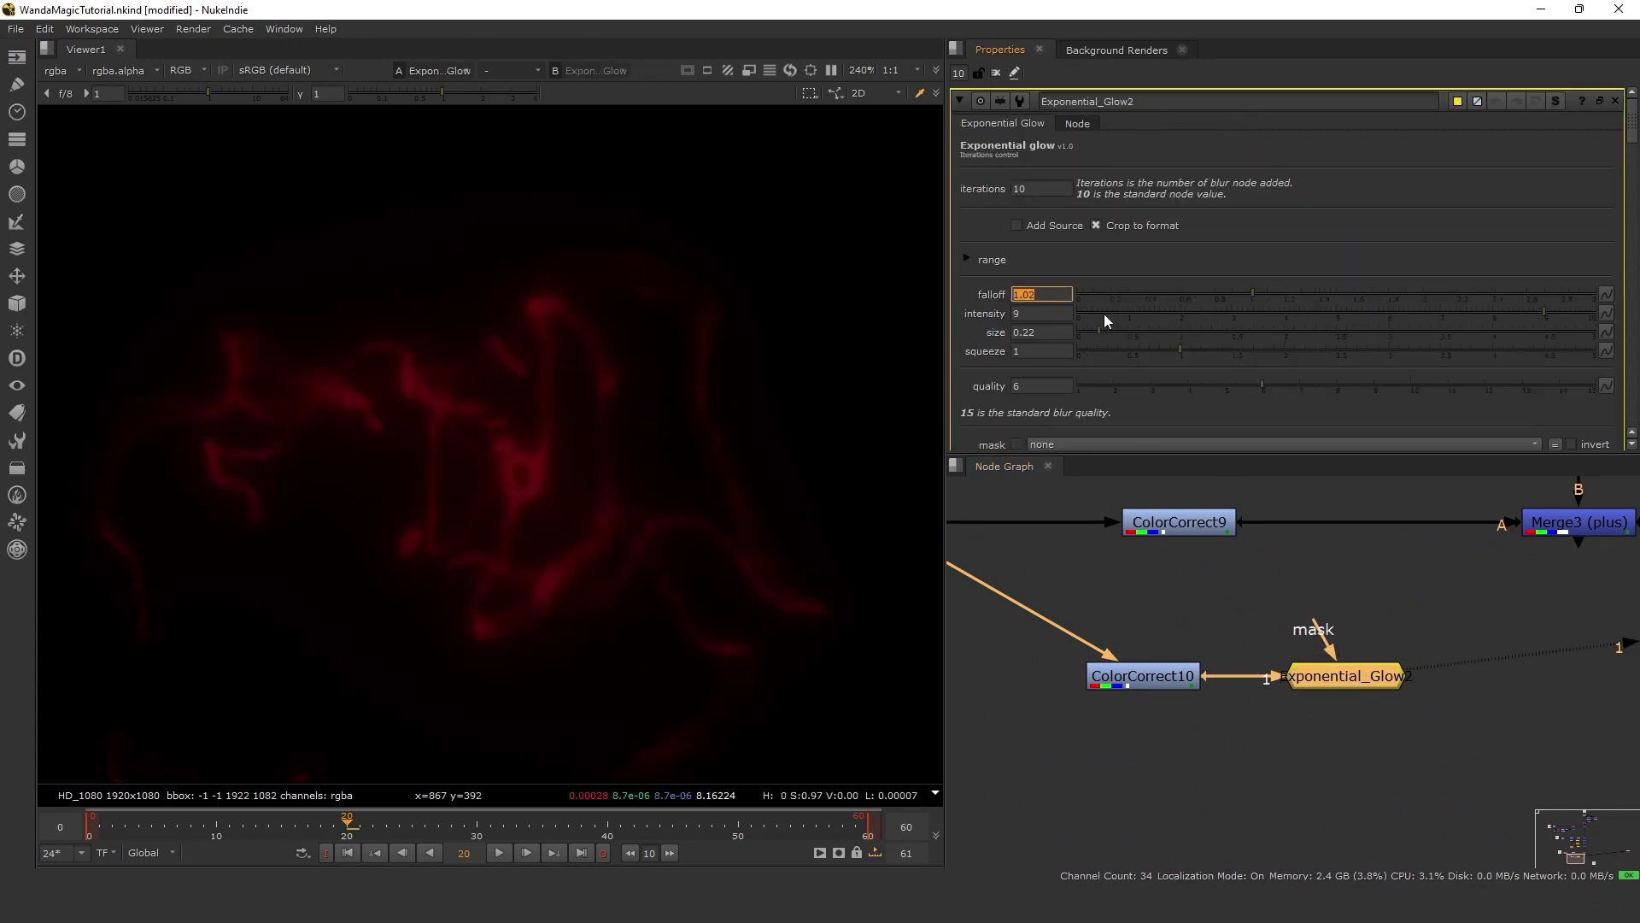
pyautogui.write('0.7')
pyautogui.press('Return')
pyautogui.doubleClick(1052, 312)
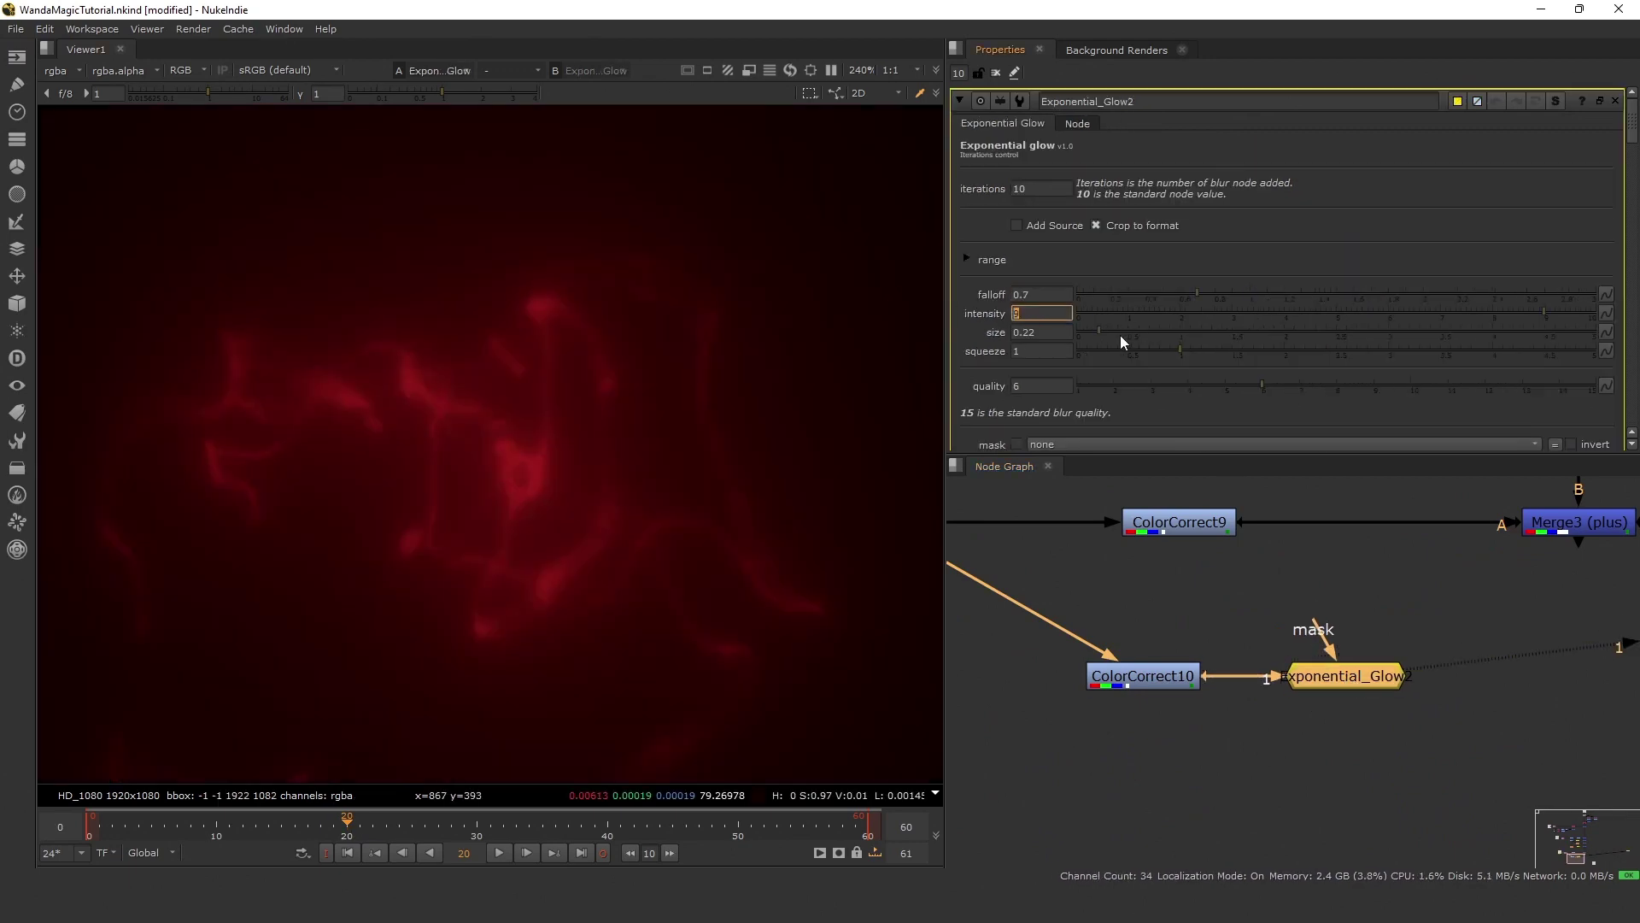
pyautogui.write('7')
pyautogui.press('Tab')
pyautogui.press('BackSpace')
pyautogui.write('.4')
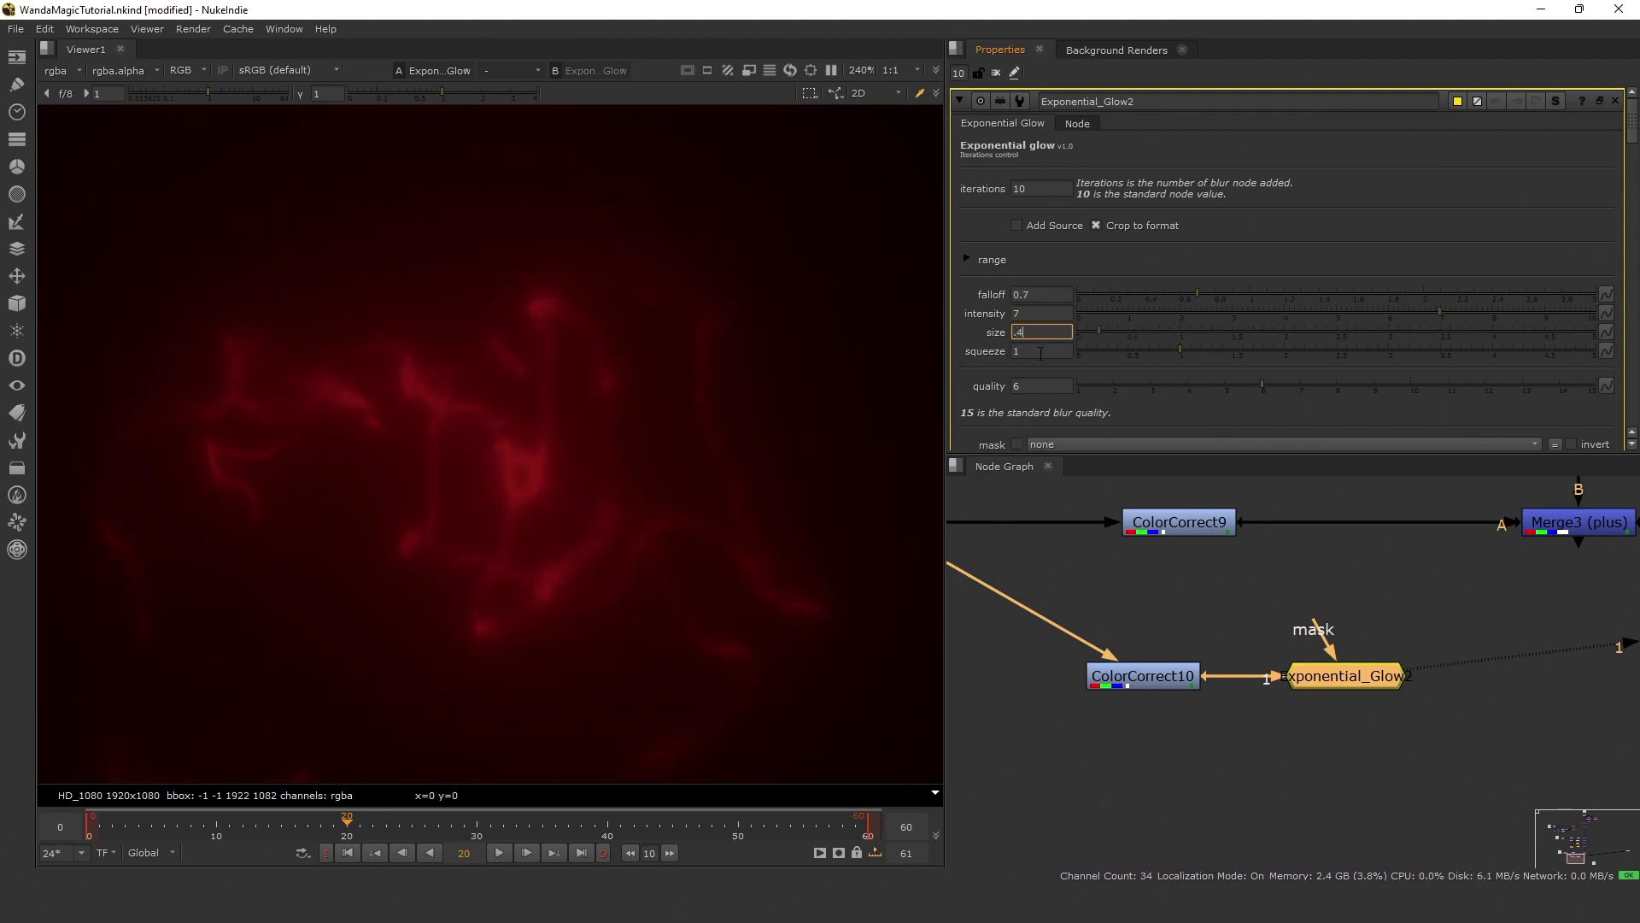
pyautogui.press('Tab')
# Go to frame 23 and add a plus merge below Merge3 with Exponential_Glow2 as A and Merge3 as B.
pyautogui.scroll(-3, 1383, 624)
pyautogui.moveTo(1490, 569); pyautogui.dragTo(1346, 544, button='middle')
pyautogui.scroll(1, 1346, 543)
pyautogui.click(1346, 542)
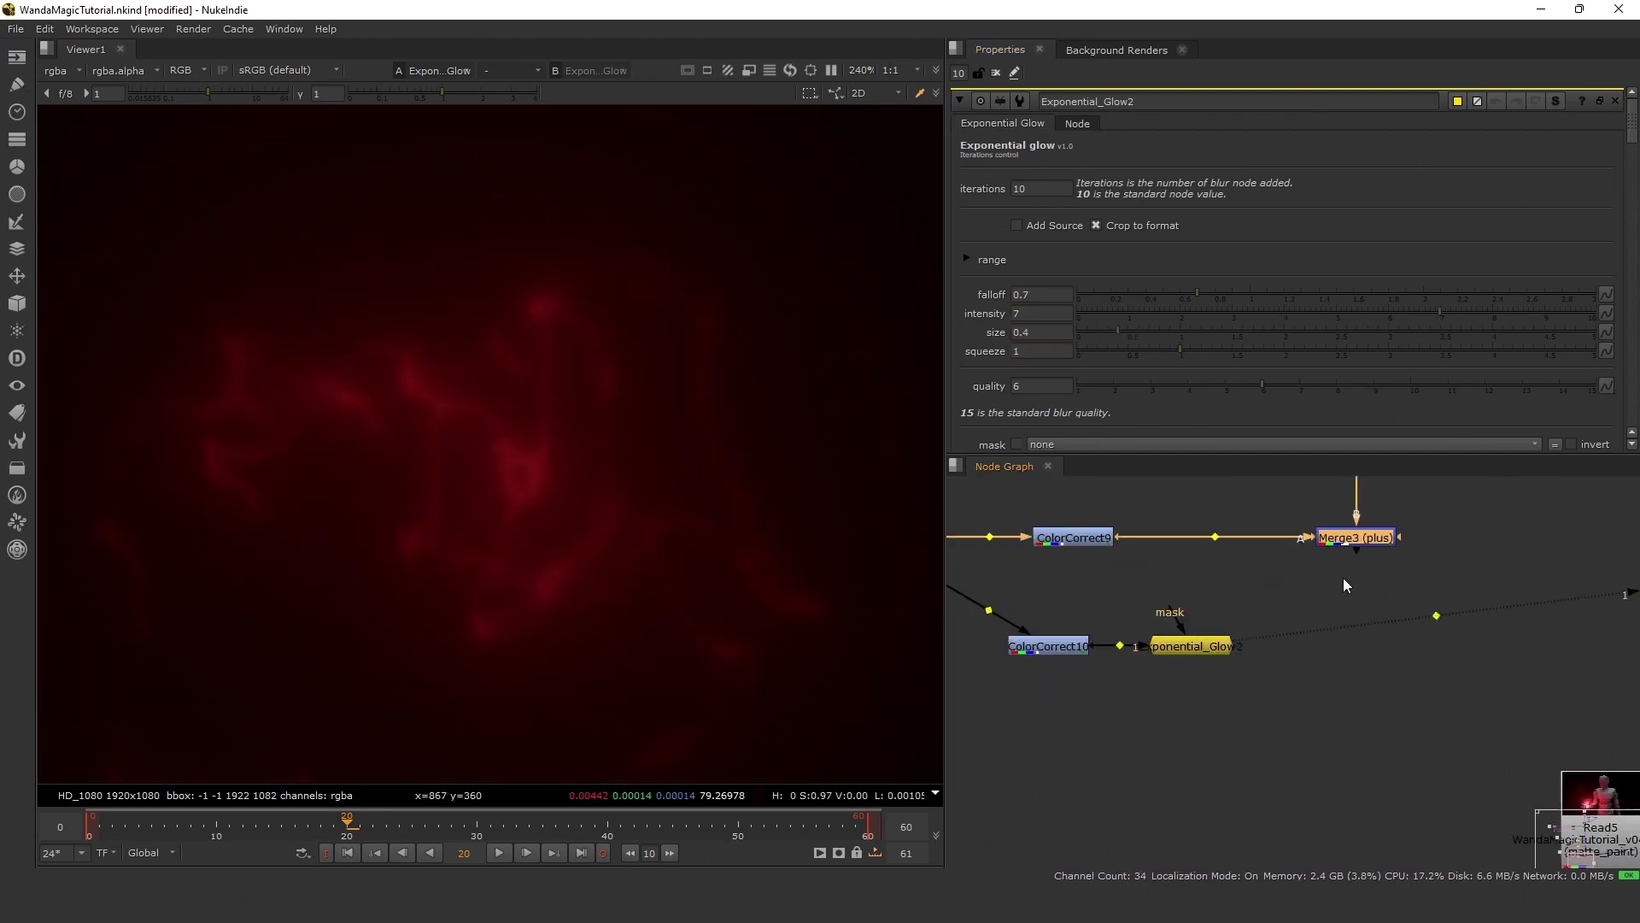
pyautogui.click(1100, 617)
pyautogui.click(1188, 646)
pyautogui.click(1111, 692)
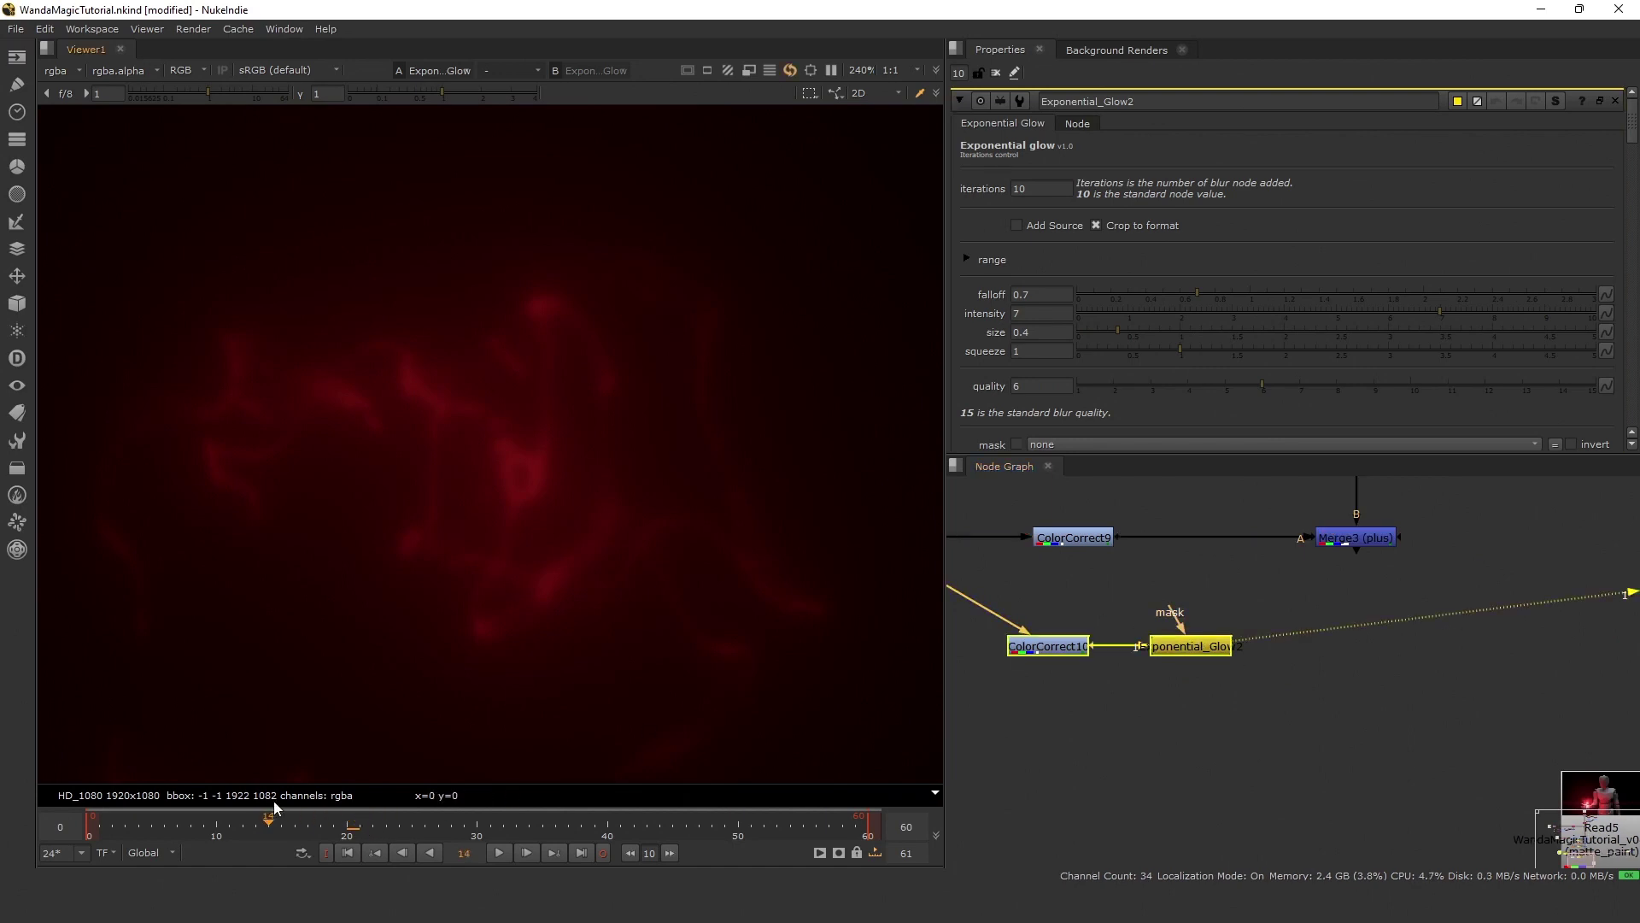
pyautogui.click(386, 826)
pyautogui.press('m')
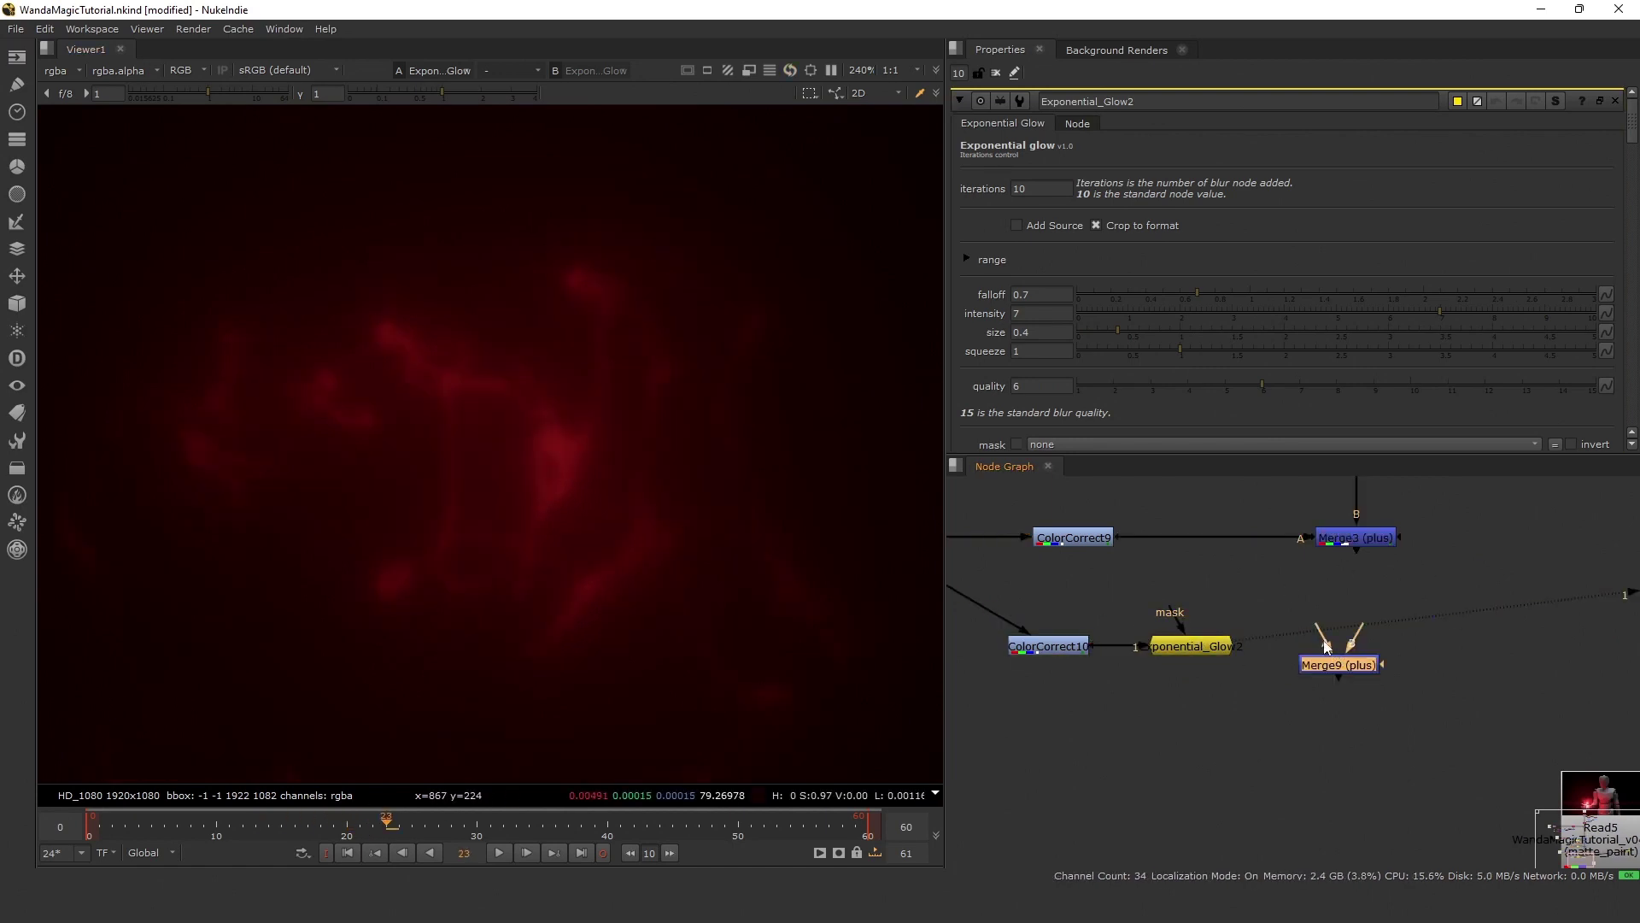
pyautogui.moveTo(1358, 547); pyautogui.dragTo(1356, 542)
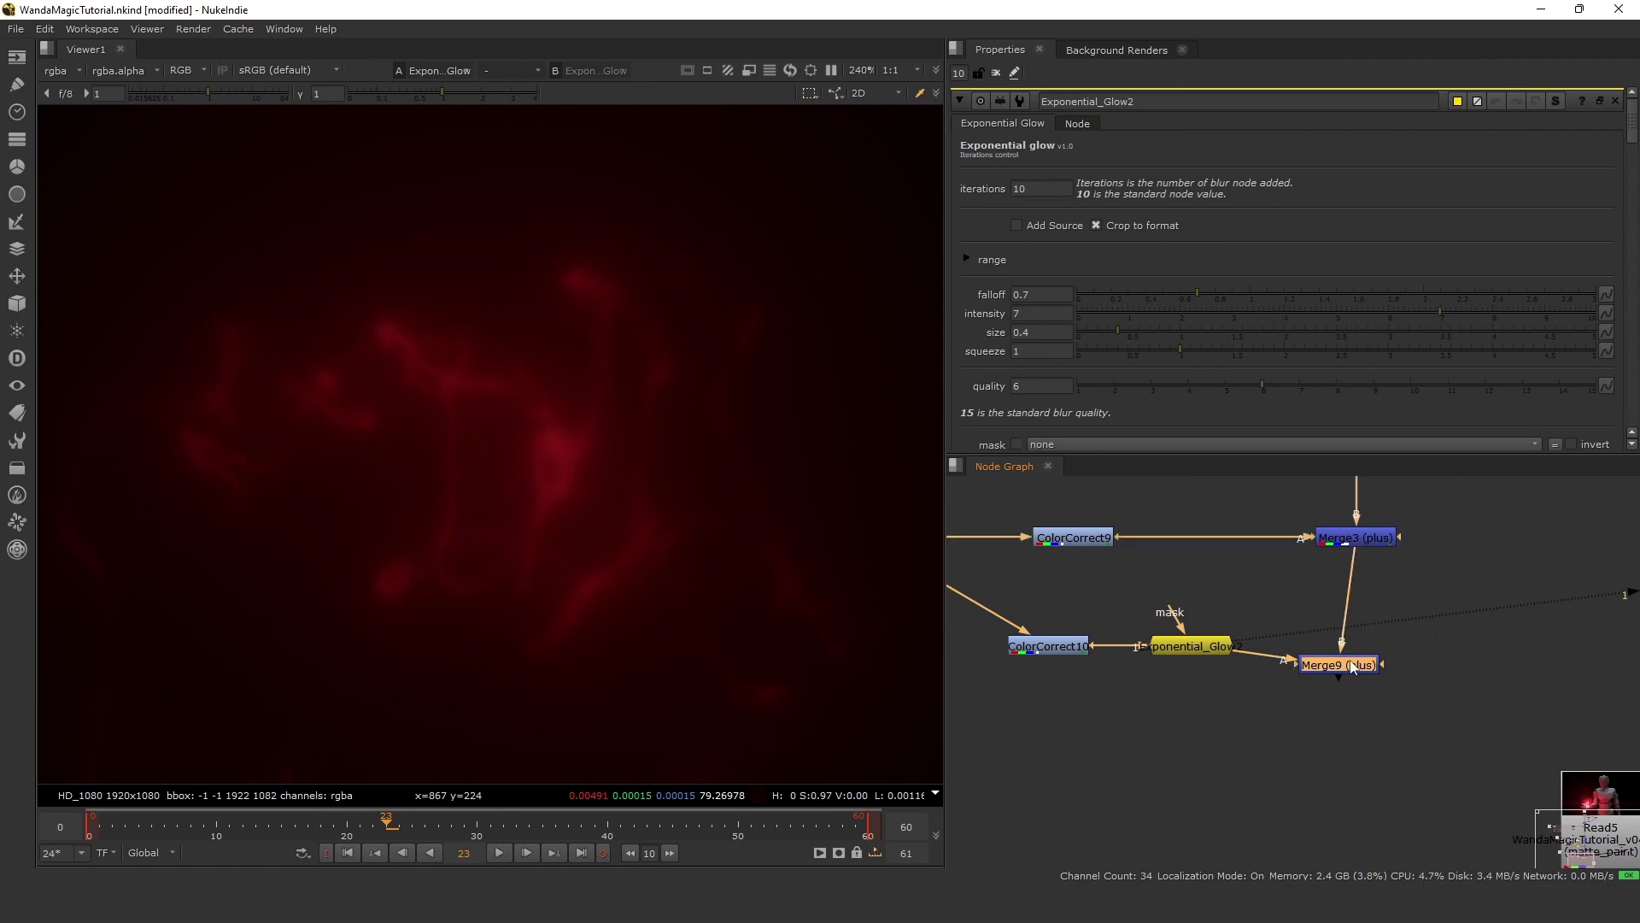
pyautogui.moveTo(1347, 663); pyautogui.dragTo(1365, 644)
# View the composite at Merge9 and toggle Merge9 off and on to check the string glow.
pyautogui.press('1')
pyautogui.click(1264, 608)
pyautogui.scroll(-3, 638, 477)
pyautogui.click(1365, 650)
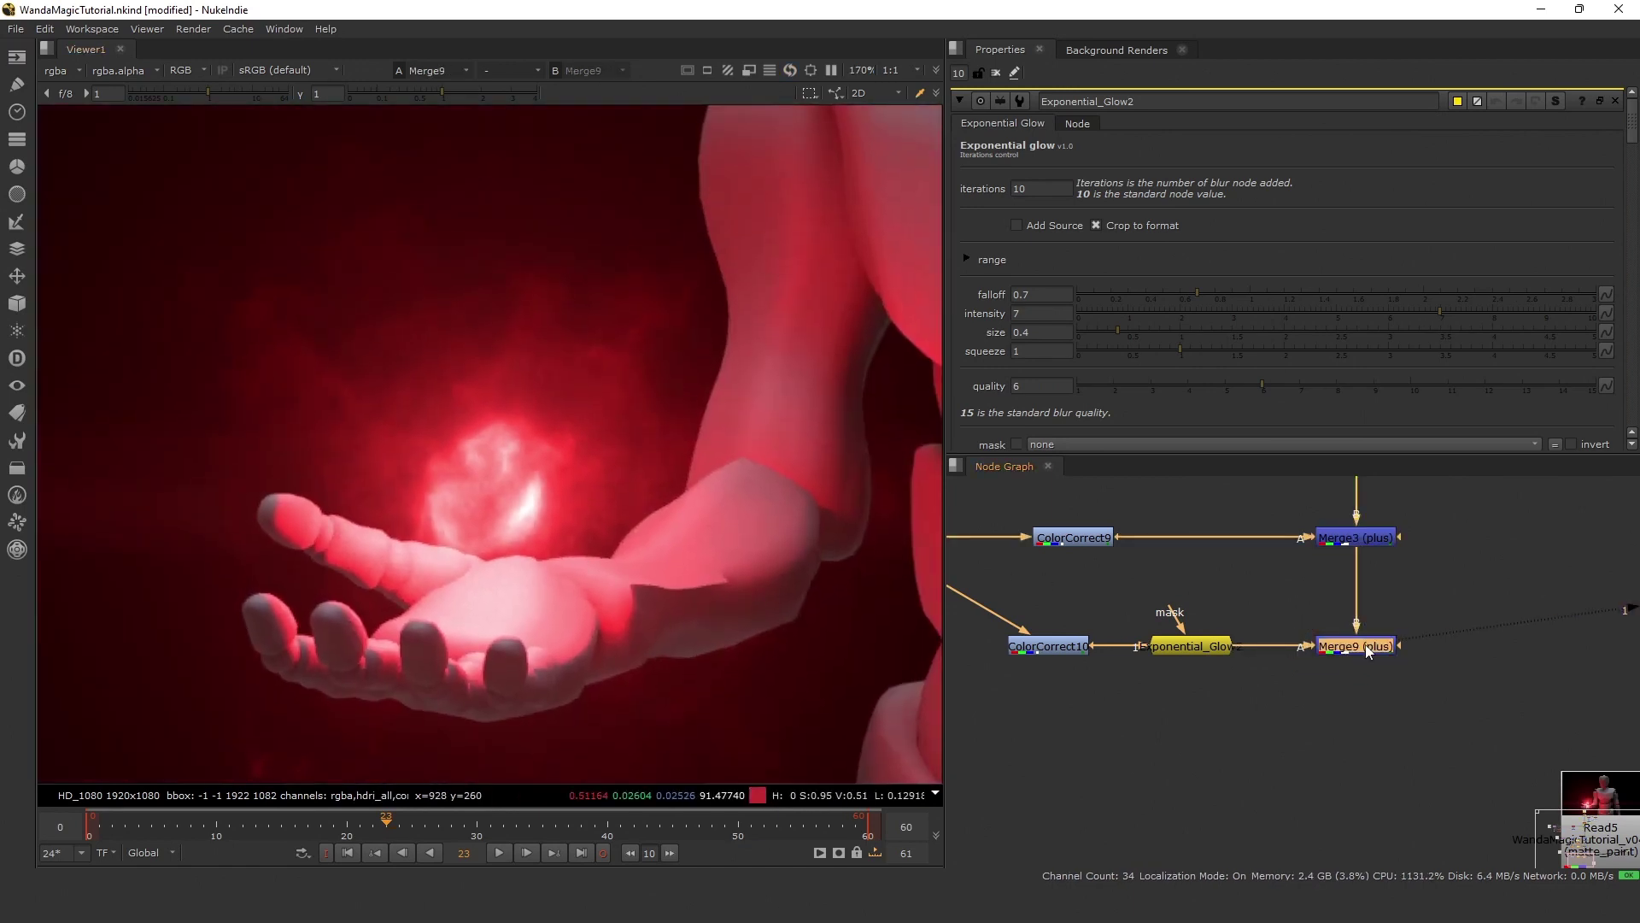
pyautogui.press('d')
pyautogui.press('d')
# View the Read5 reference render and scrub back to frame 4.
pyautogui.moveTo(1348, 699); pyautogui.dragTo(1108, 612, button='middle')
pyautogui.scroll(-1, 1108, 612)
pyautogui.click(1322, 718)
pyautogui.press('1')
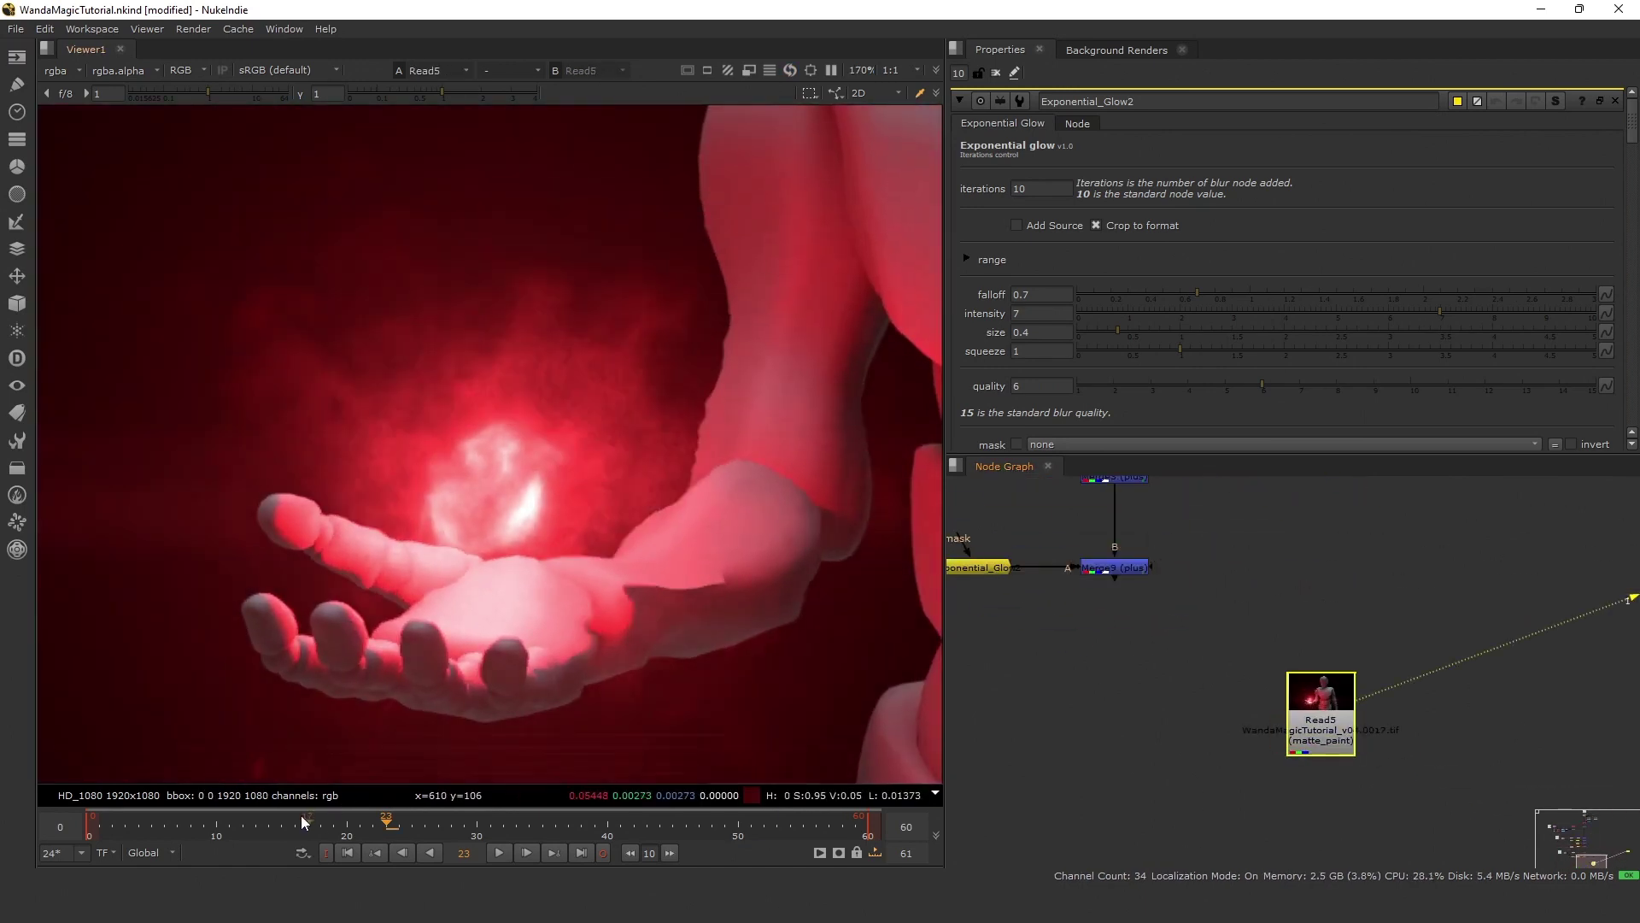
pyautogui.moveTo(303, 815); pyautogui.dragTo(138, 809)
# View Merge9 at frame 4 for comparison with the reference and fit the whole image in the viewer.
pyautogui.scroll(-1, 1283, 677)
pyautogui.moveTo(1201, 660); pyautogui.dragTo(1300, 670, button='middle')
pyautogui.scroll(1, 1225, 597)
pyautogui.click(1222, 598)
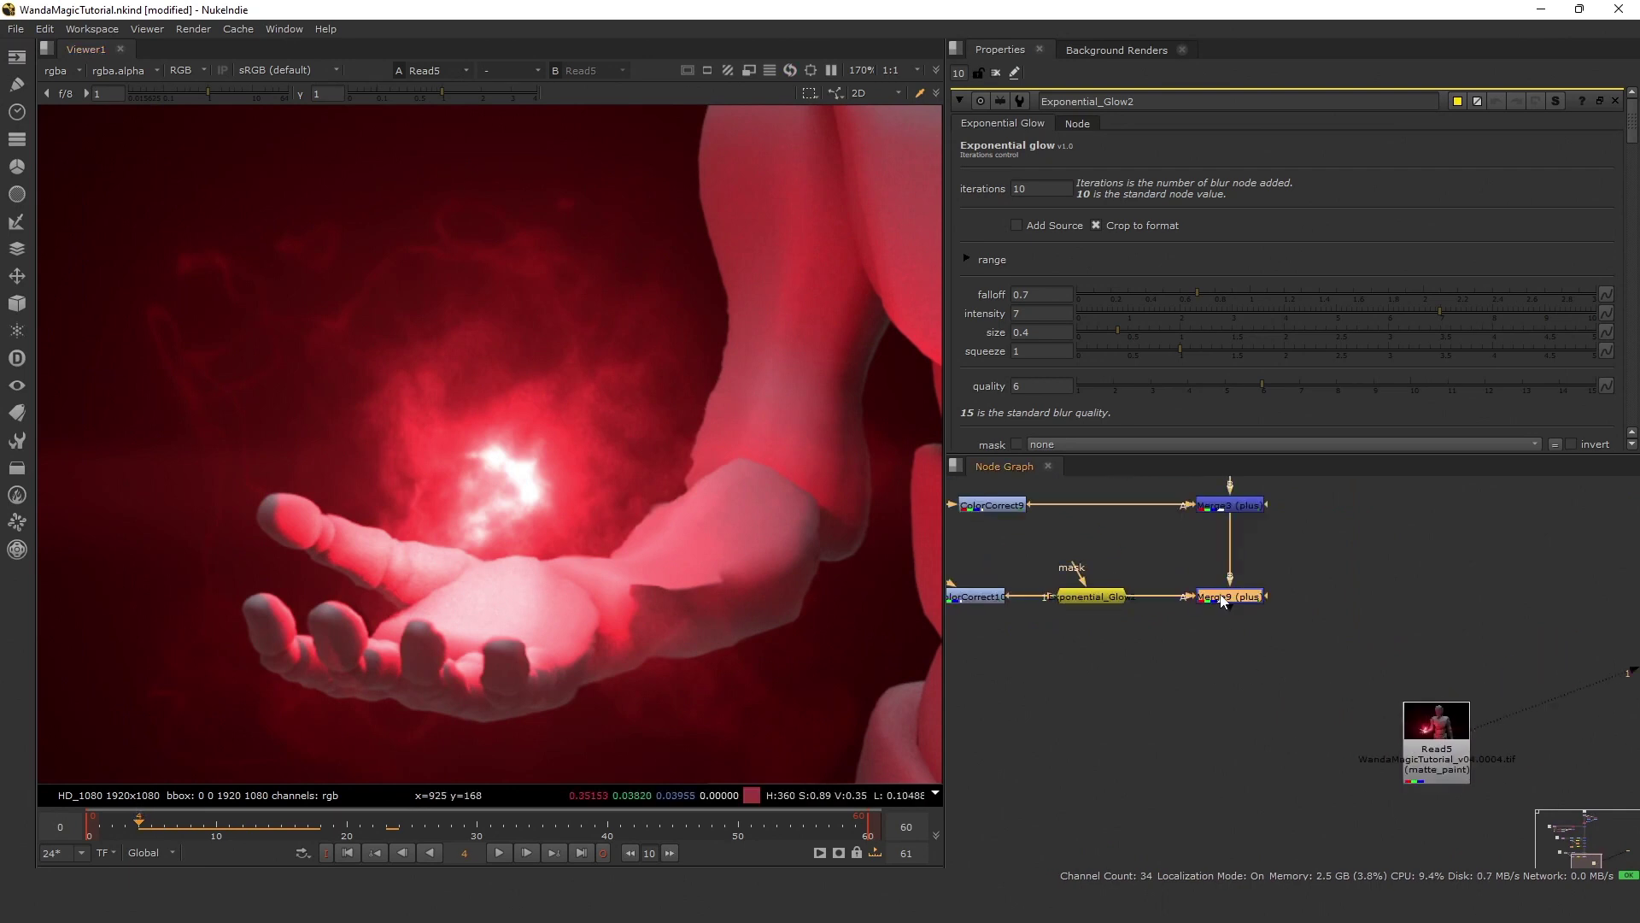
pyautogui.press('1')
pyautogui.click(1243, 623)
pyautogui.scroll(-2, 612, 437)
pyautogui.press('f')
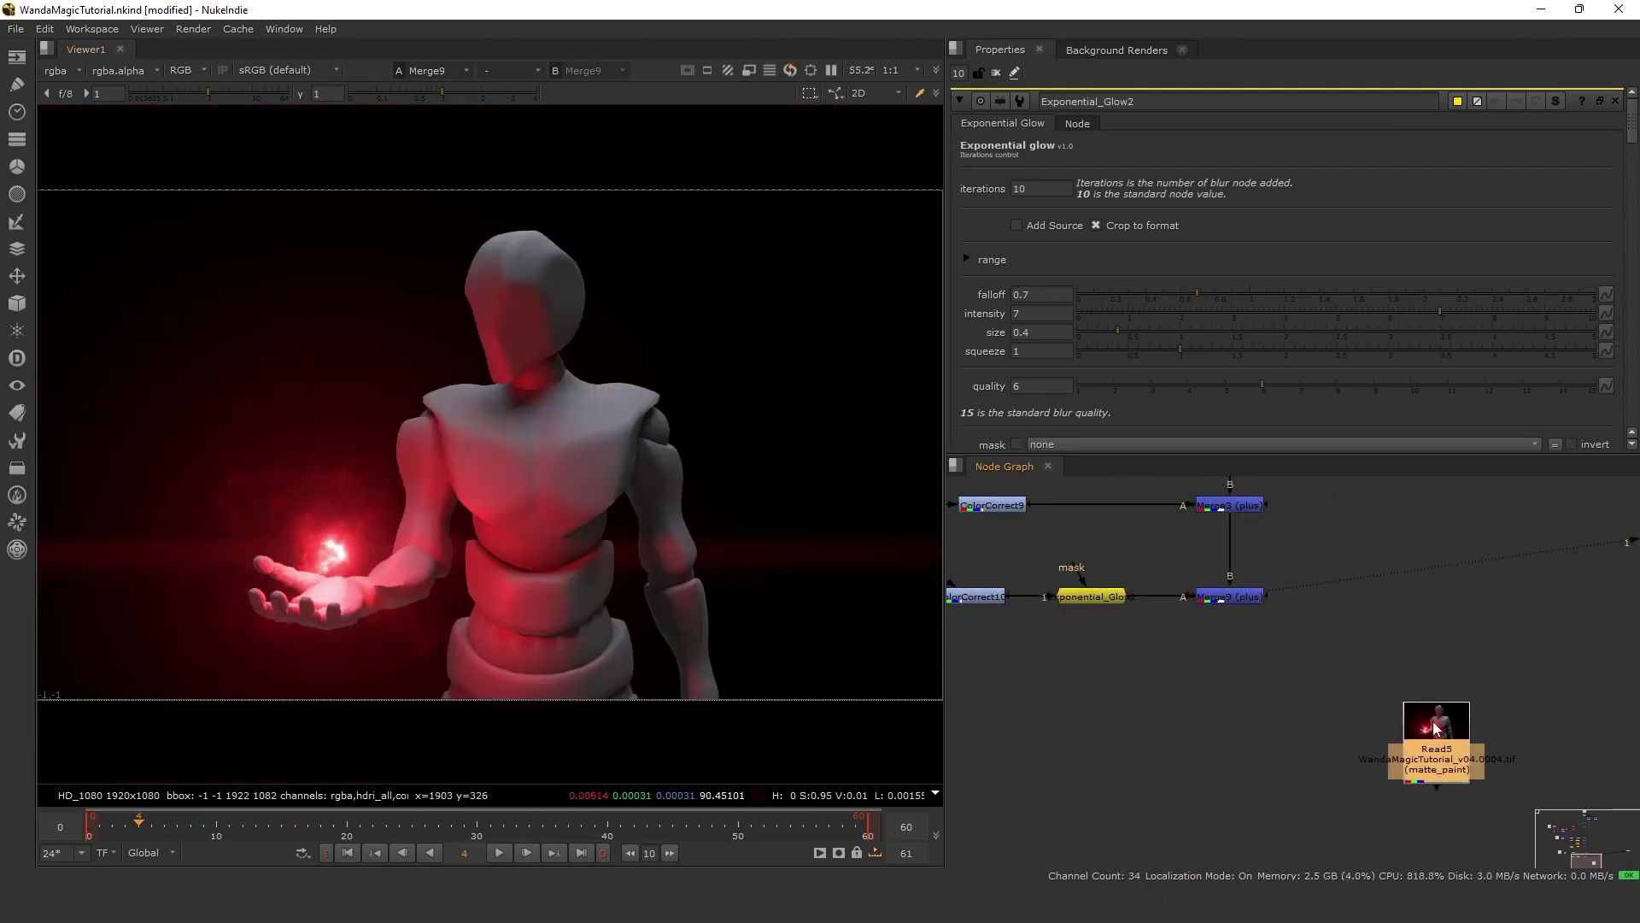
# Set the master gain of ColorCorrect3 to 0.77.
pyautogui.scroll(2, 1239, 603)
pyautogui.scroll(4, 230, 568)
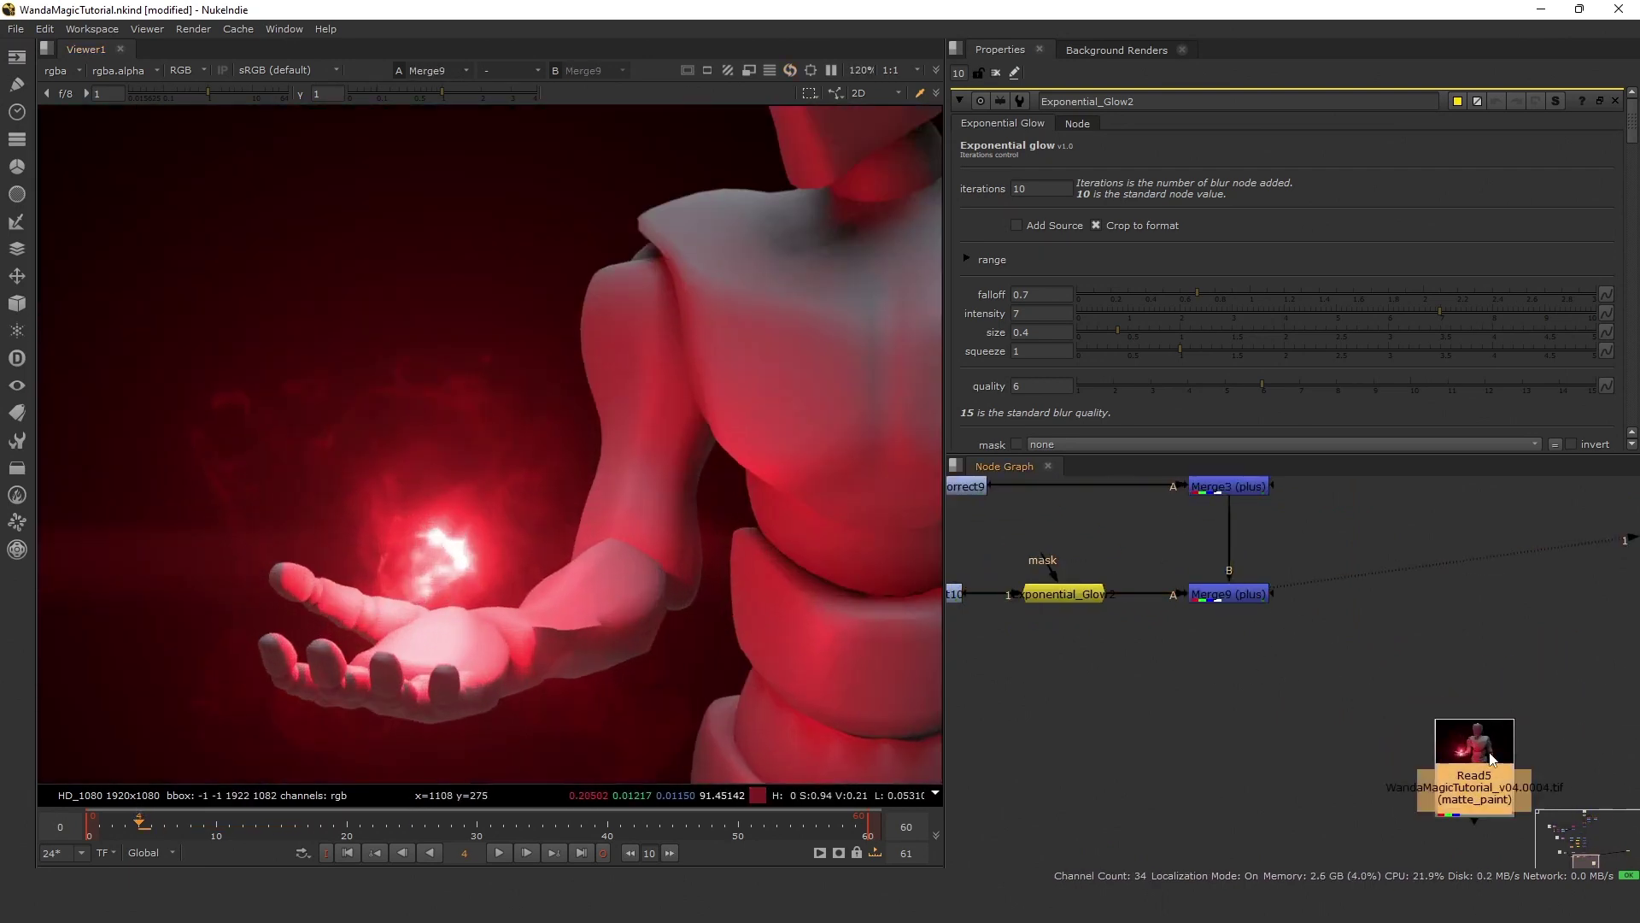
pyautogui.scroll(-3, 1263, 566)
pyautogui.scroll(6, 1268, 670)
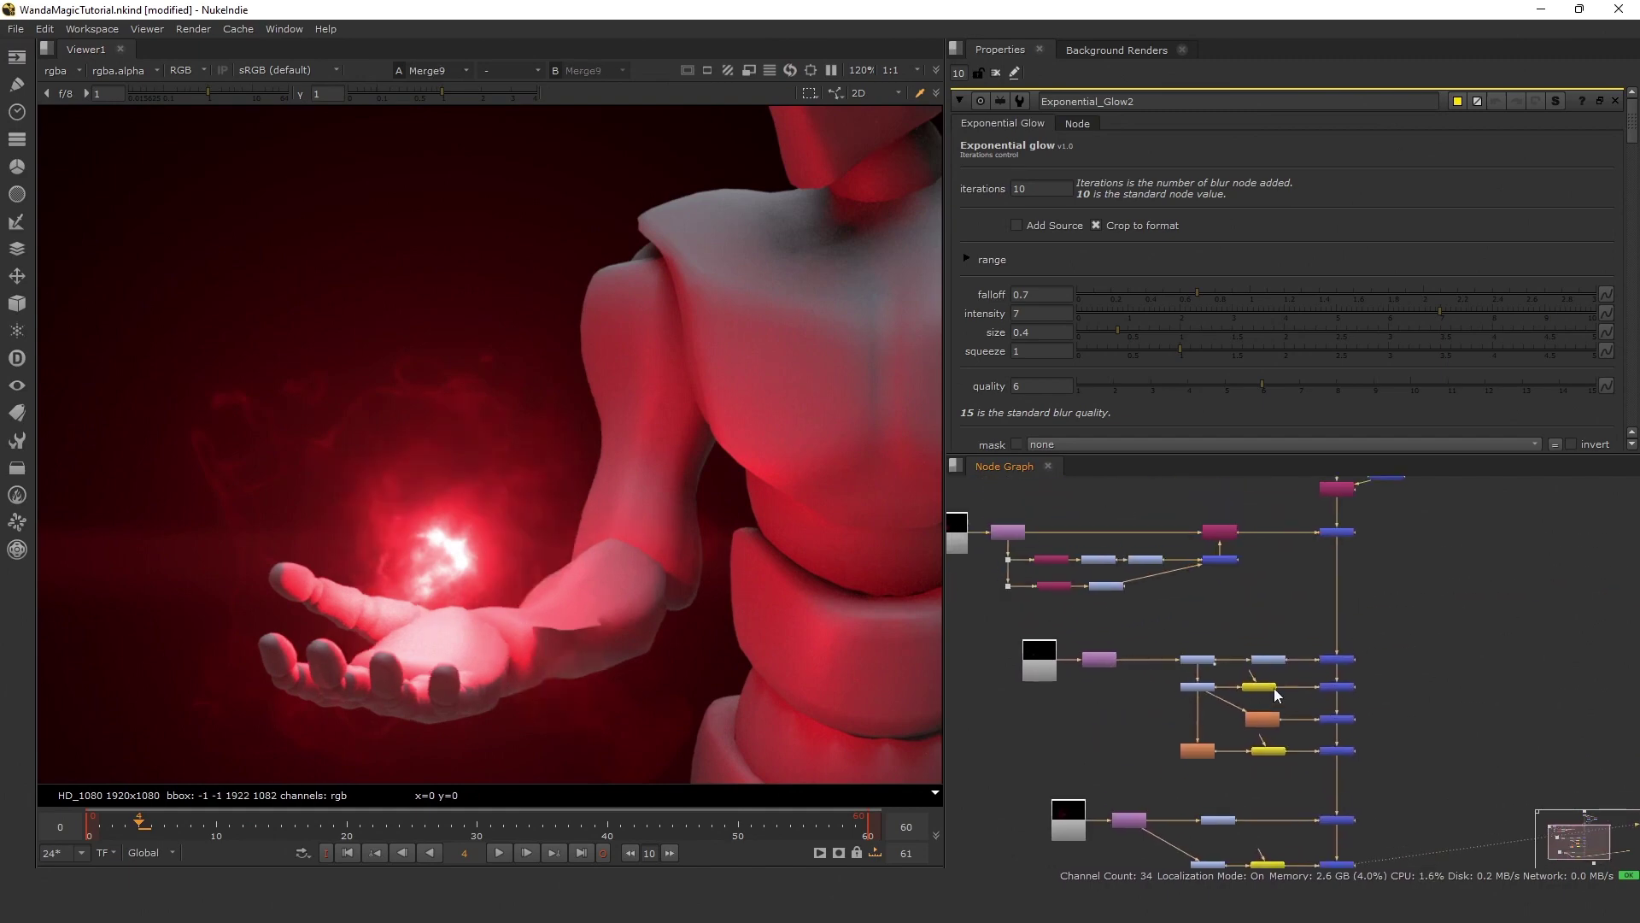
pyautogui.doubleClick(1193, 696)
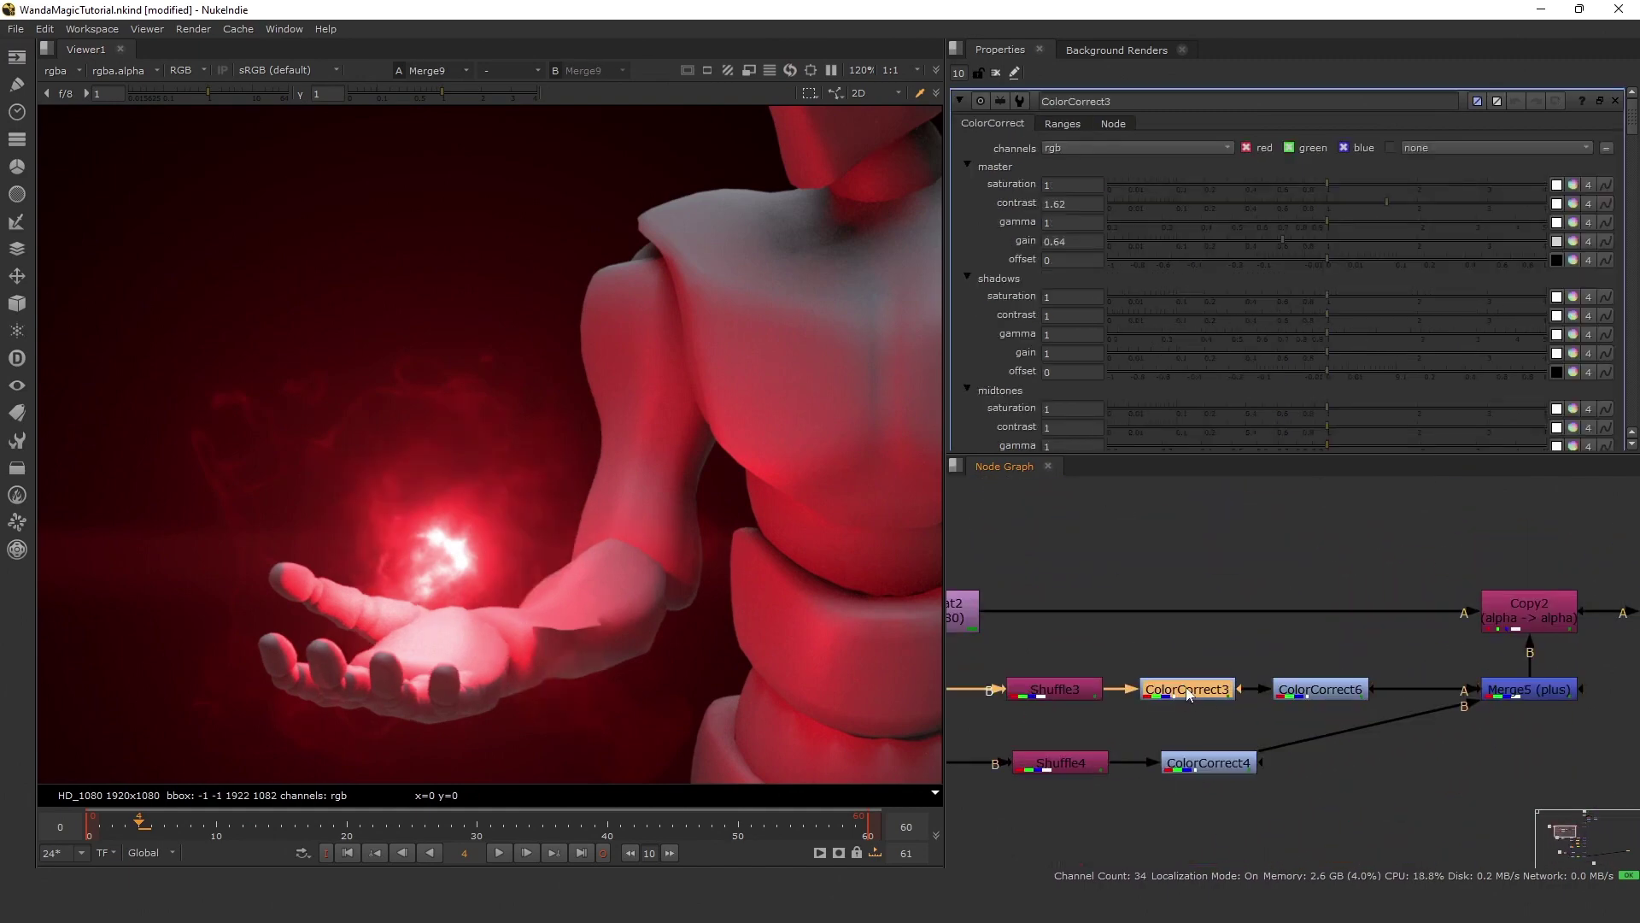
pyautogui.moveTo(1345, 243); pyautogui.dragTo(1300, 243)
# Compare the Read5 reference render with the Merge9 composite in the viewer.
pyautogui.scroll(-4, 1229, 648)
pyautogui.scroll(-3, 1228, 647)
pyautogui.moveTo(1384, 858); pyautogui.dragTo(1278, 731, button='middle')
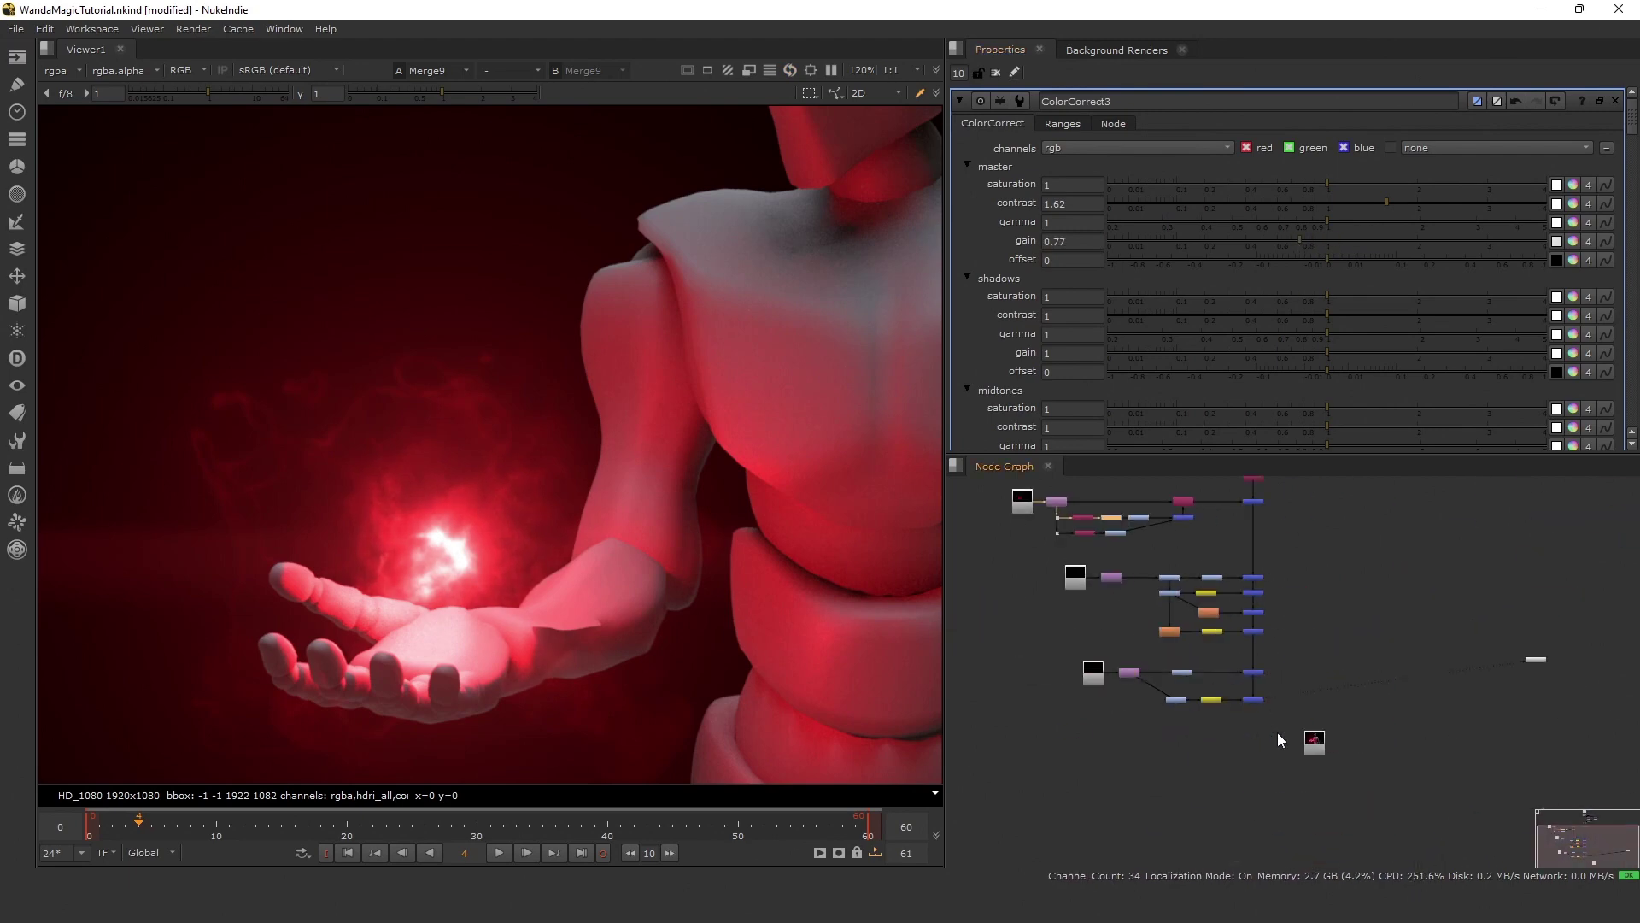
pyautogui.scroll(5, 1313, 765)
pyautogui.click(1316, 726)
pyautogui.press('2')
pyautogui.moveTo(1131, 587); pyautogui.dragTo(1230, 655, button='middle')
pyautogui.scroll(2, 1229, 646)
pyautogui.press('1')
pyautogui.scroll(-3, 1196, 597)
pyautogui.moveTo(1196, 597); pyautogui.dragTo(1379, 833, button='middle')
pyautogui.scroll(3, 1349, 736)
# Set the master gain of ColorCorrect3 to 1.04, keeping its contrast at 1.62.
pyautogui.click(1214, 744)
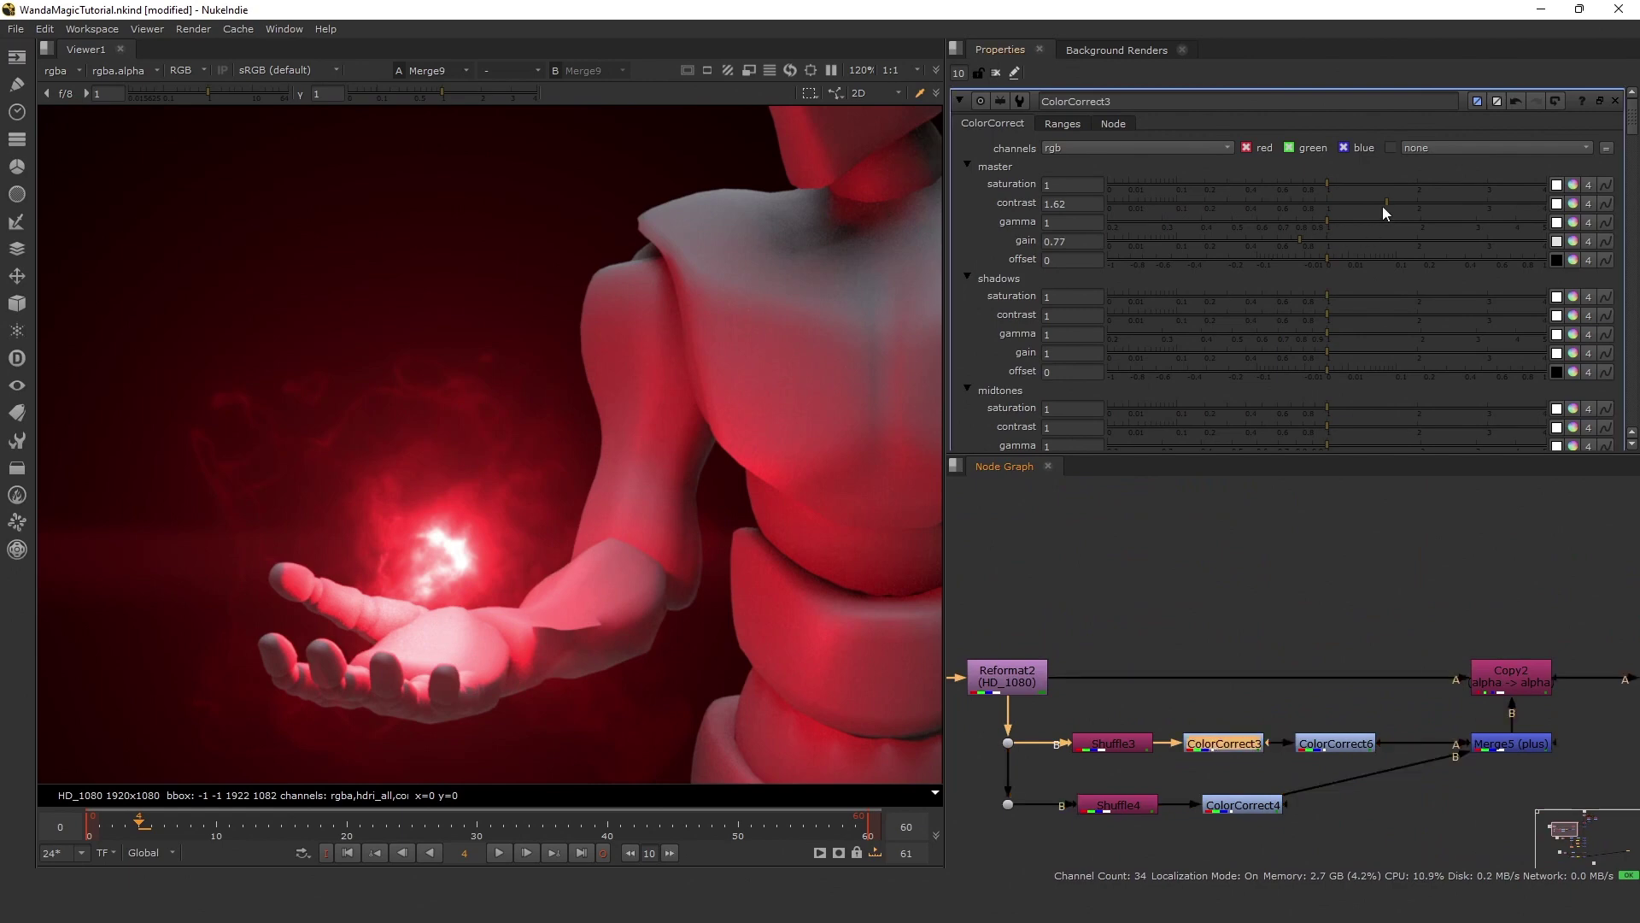
pyautogui.moveTo(1366, 202)
pyautogui.mouseDown()
pyautogui.moveTo(1350, 201)
pyautogui.moveTo(1386, 199)
pyautogui.mouseUp()
pyautogui.moveTo(1298, 242); pyautogui.dragTo(1331, 242)
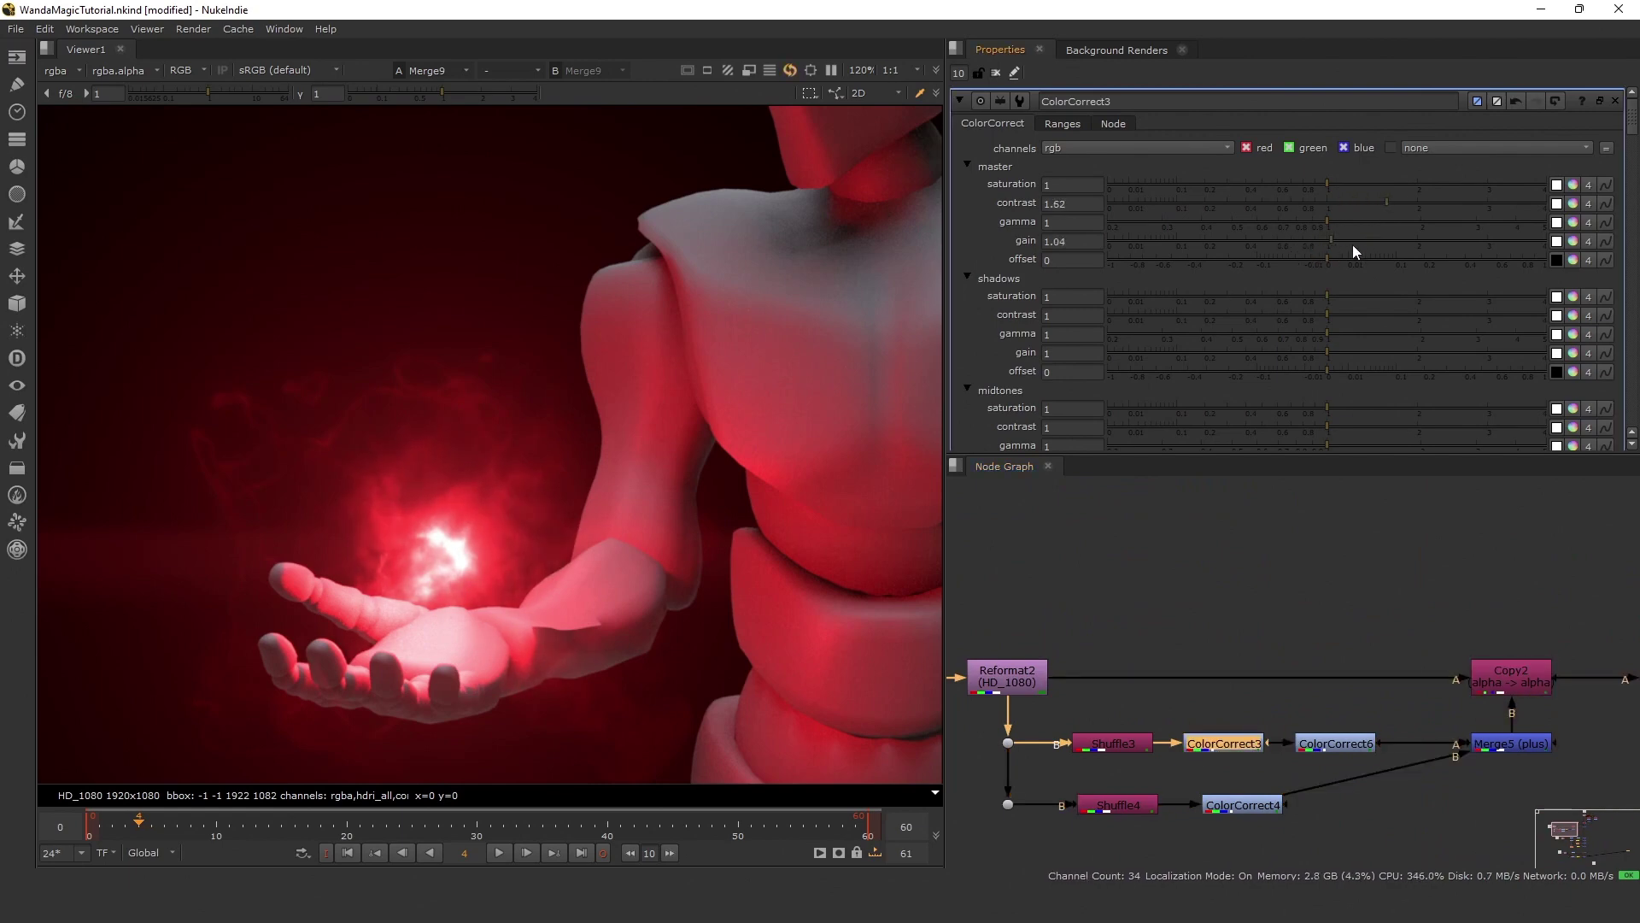
pyautogui.click(1335, 248)
# Set the master saturation of ColorCorrect6 to 0.55.
pyautogui.doubleClick(1358, 740)
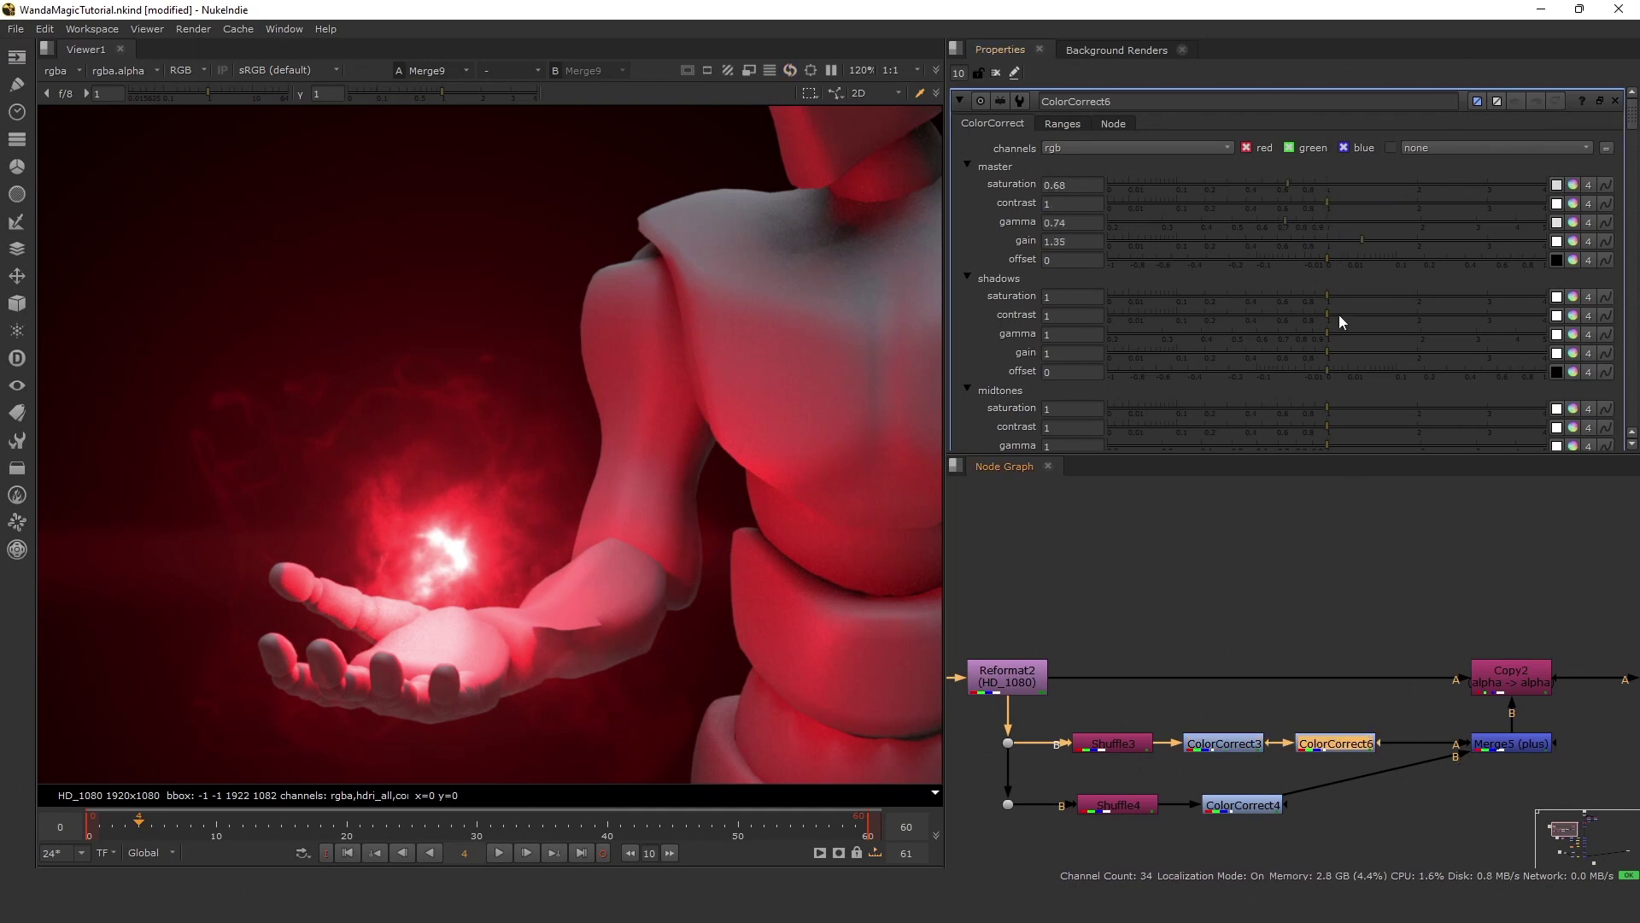
pyautogui.moveTo(1287, 184)
pyautogui.mouseDown()
pyautogui.moveTo(1237, 183)
pyautogui.moveTo(1270, 187)
pyautogui.mouseUp()
pyautogui.scroll(-2, 1407, 715)
pyautogui.scroll(-3, 1407, 715)
pyautogui.moveTo(1407, 715); pyautogui.dragTo(1310, 634, button='middle')
pyautogui.scroll(3, 1340, 718)
pyautogui.moveTo(1180, 590); pyautogui.dragTo(1237, 670, button='middle')
pyautogui.scroll(3, 1227, 666)
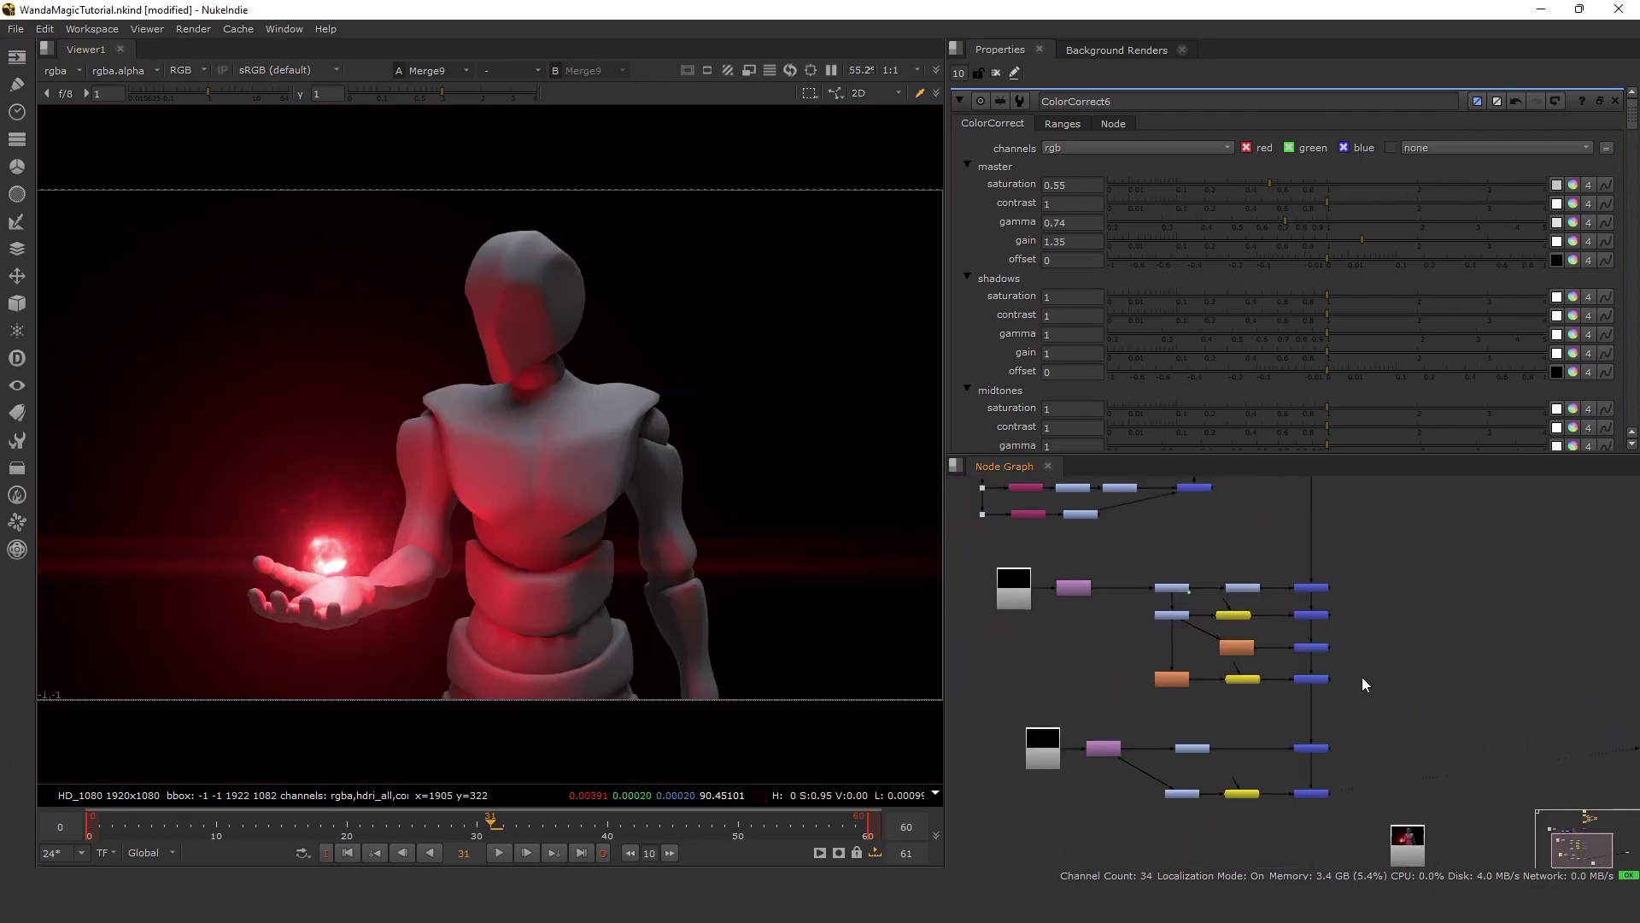
# Select the node group at the top of the tree, from its Read node to Copy1, and move it up to make room above Merge1.
pyautogui.scroll(-2, 1362, 679)
pyautogui.moveTo(1269, 571); pyautogui.dragTo(1219, 632, button='middle')
pyautogui.moveTo(1213, 518); pyautogui.dragTo(1244, 679, button='middle')
pyautogui.moveTo(1215, 547); pyautogui.dragTo(1314, 601)
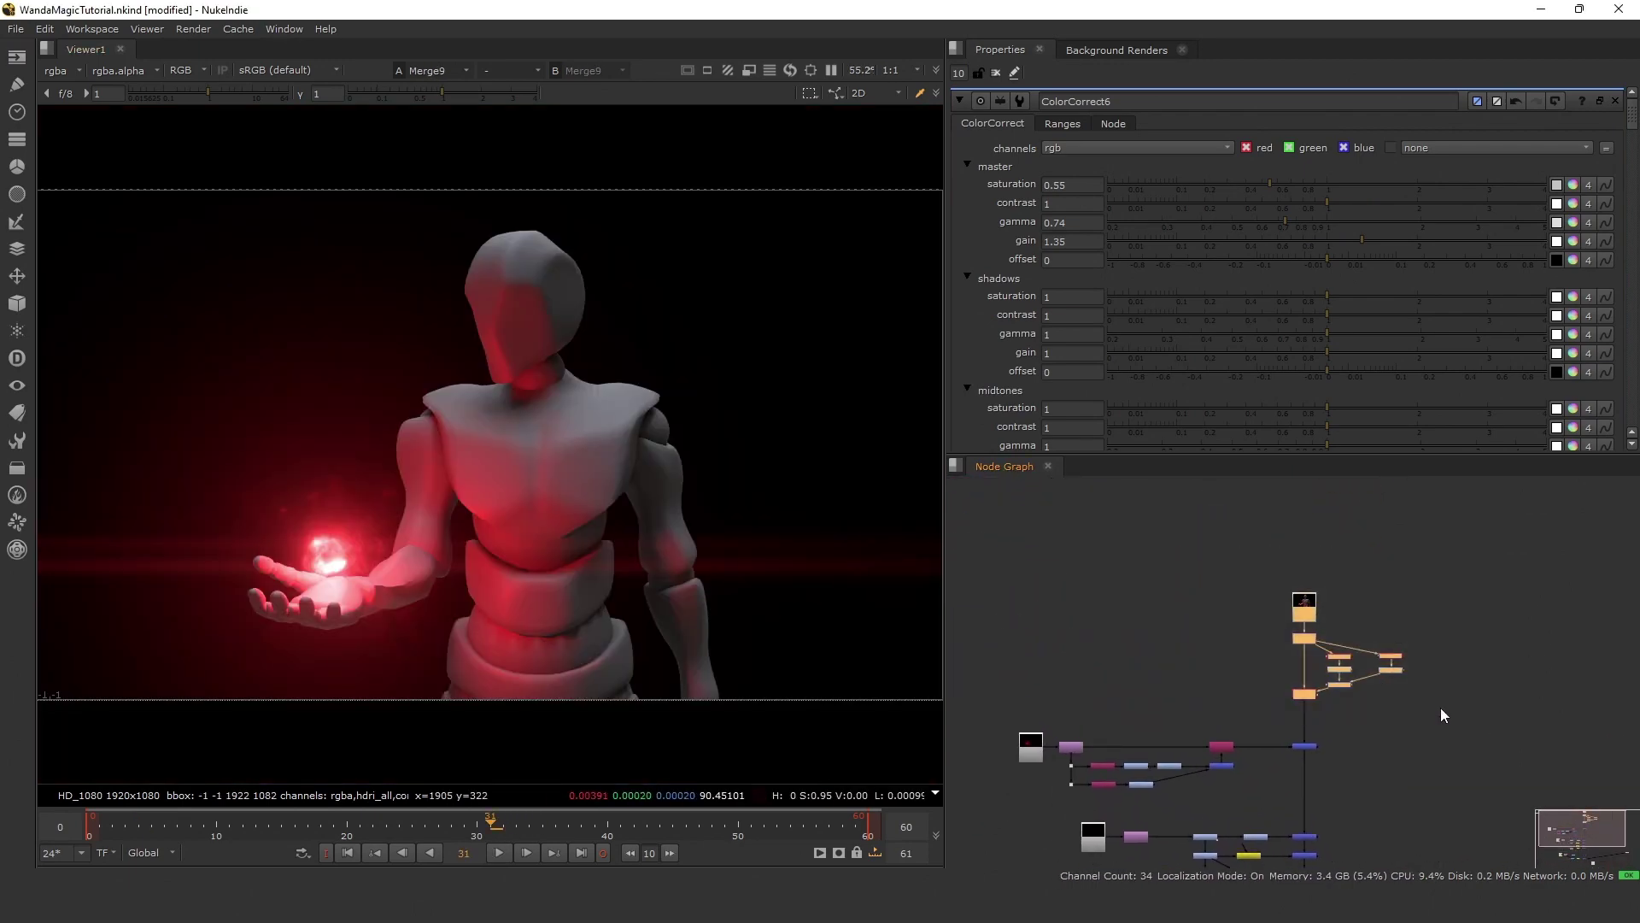
pyautogui.scroll(5, 1331, 694)
pyautogui.moveTo(1332, 676); pyautogui.dragTo(1285, 645, button='middle')
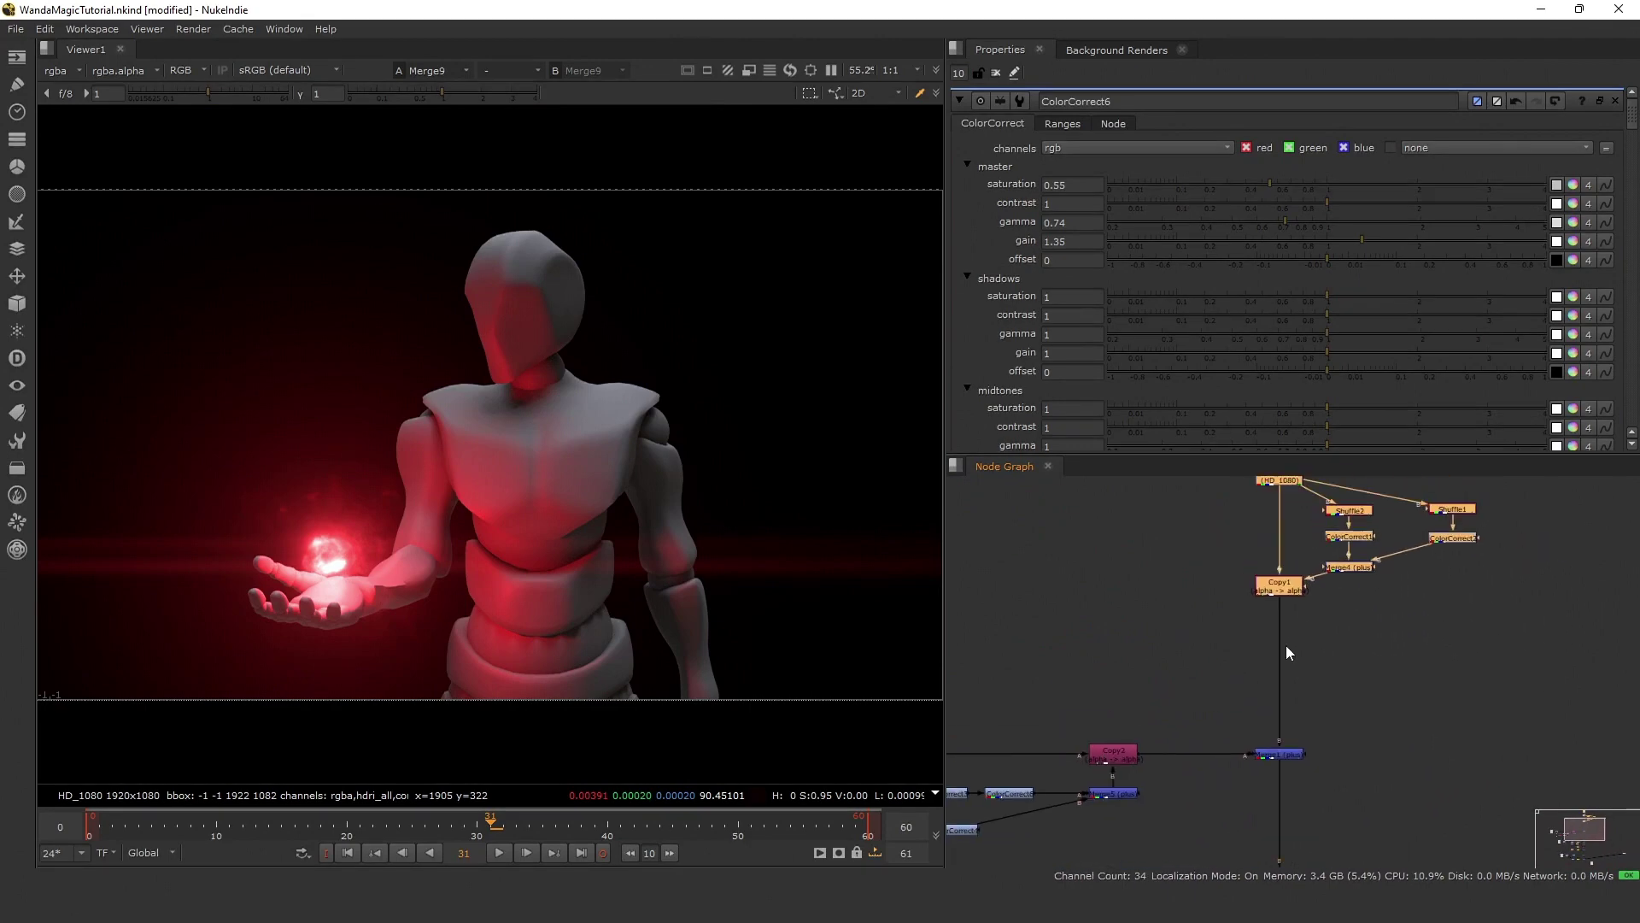
# Inspect the glowing core and the lighting on the hand at frame 31, close up and in full view.
pyautogui.scroll(3, 229, 551)
pyautogui.moveTo(283, 408); pyautogui.dragTo(426, 445, button='middle')
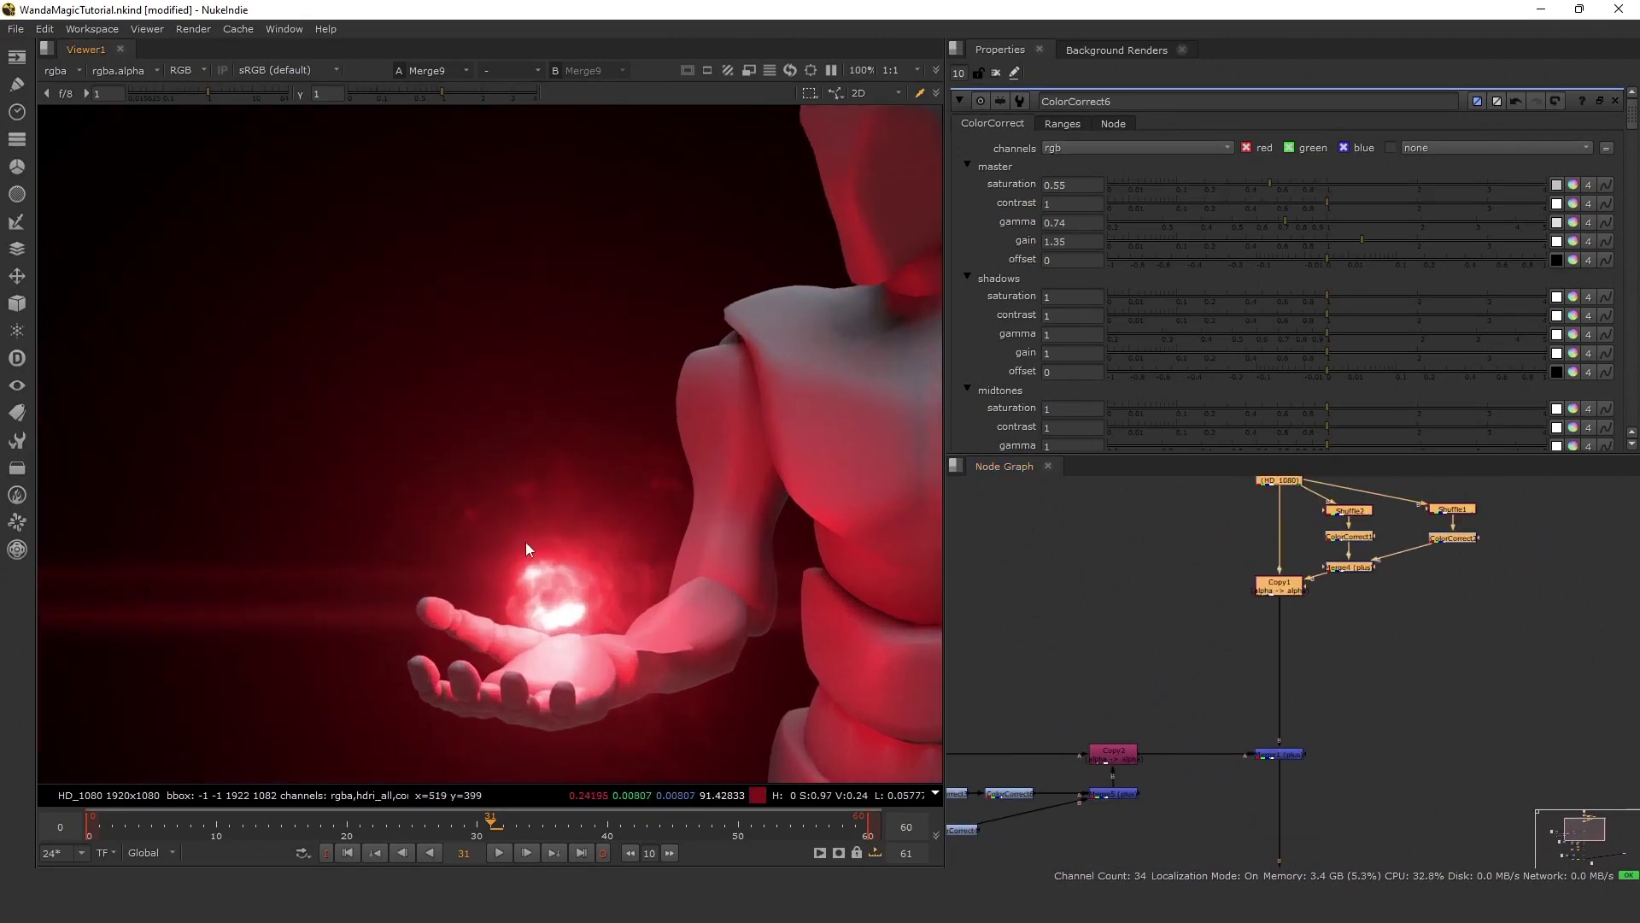
pyautogui.scroll(-3, 520, 508)
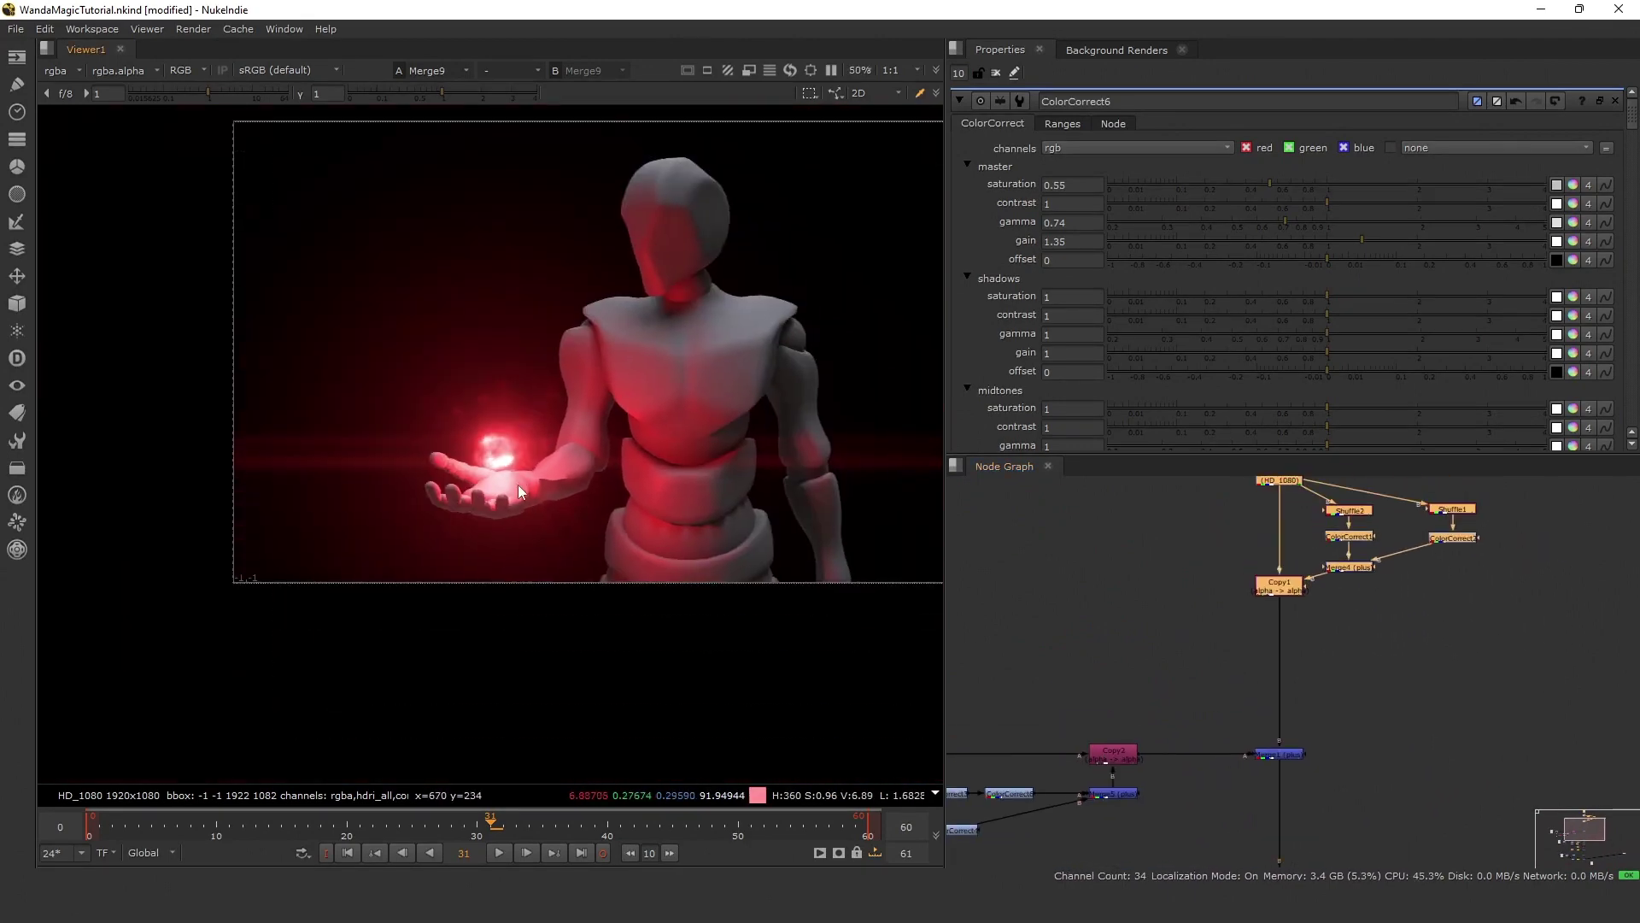
pyautogui.scroll(6, 517, 484)
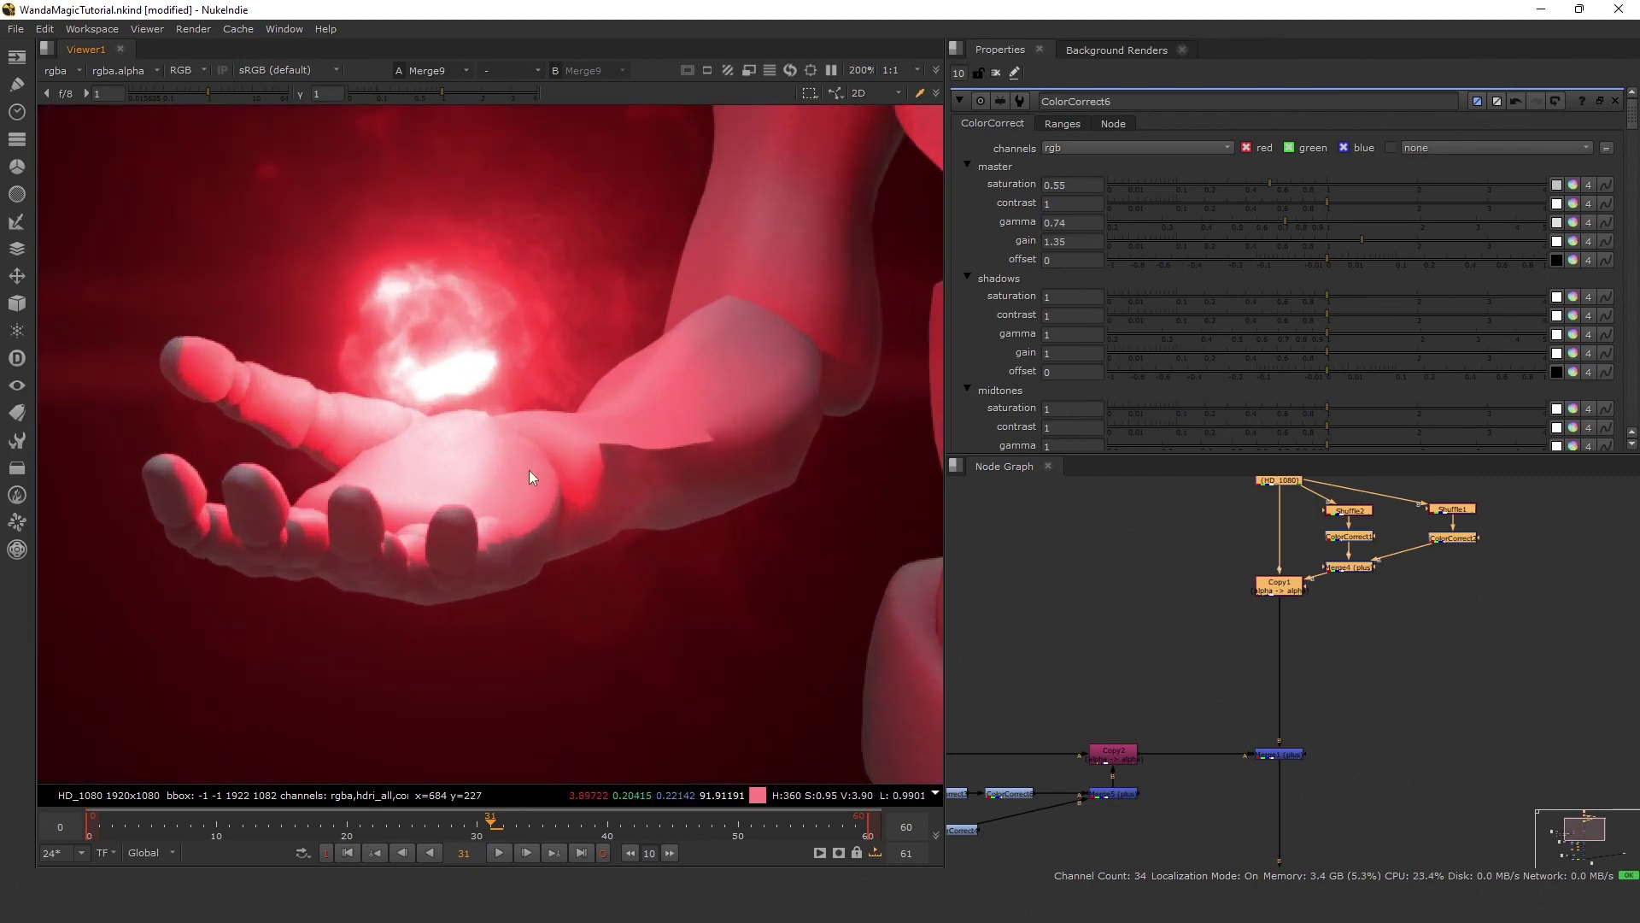
pyautogui.scroll(-3, 530, 477)
# Add a Noise node in the empty area above the Read2 branch and view its full output.
pyautogui.scroll(-5, 1316, 670)
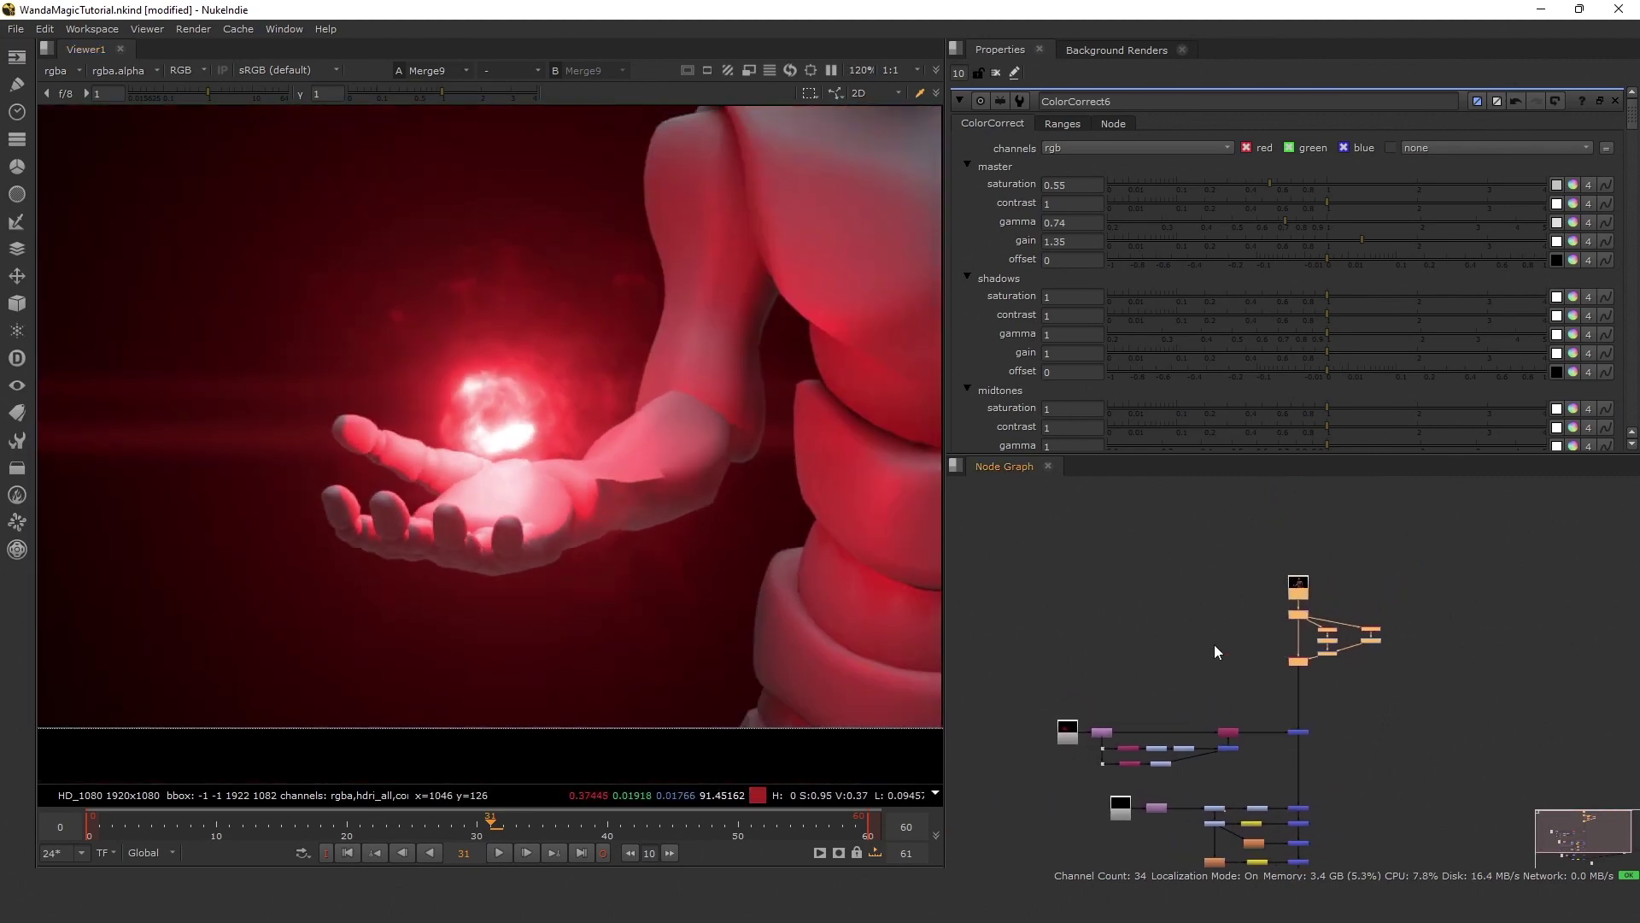
pyautogui.scroll(5, 1217, 652)
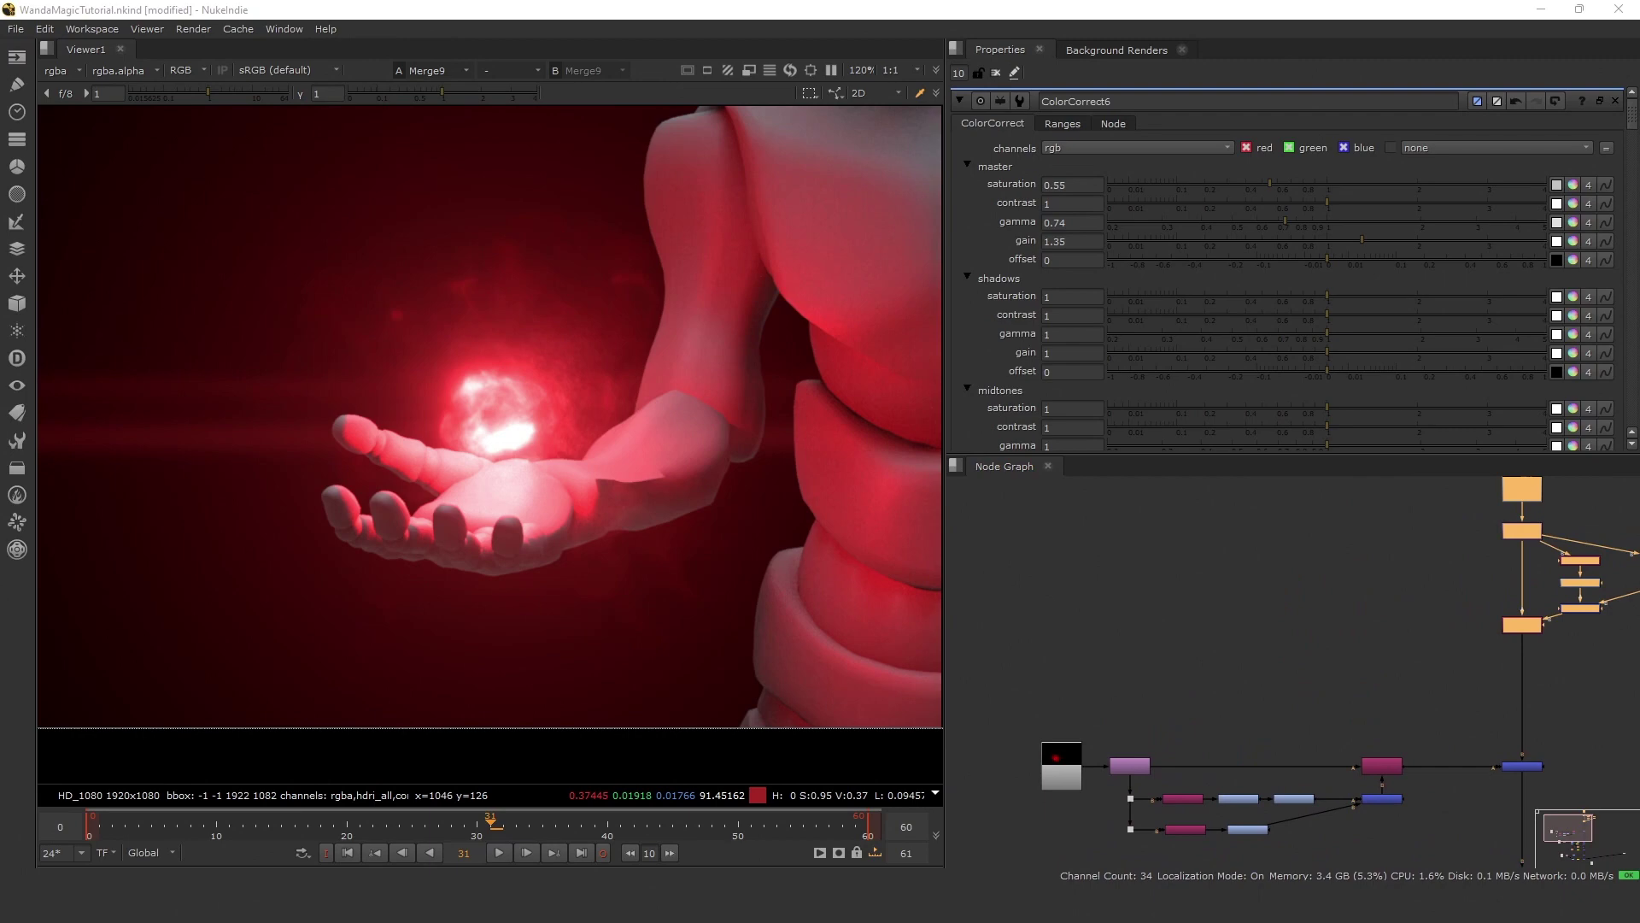
pyautogui.click(1358, 641)
pyautogui.press('Tab')
pyautogui.write('noise')
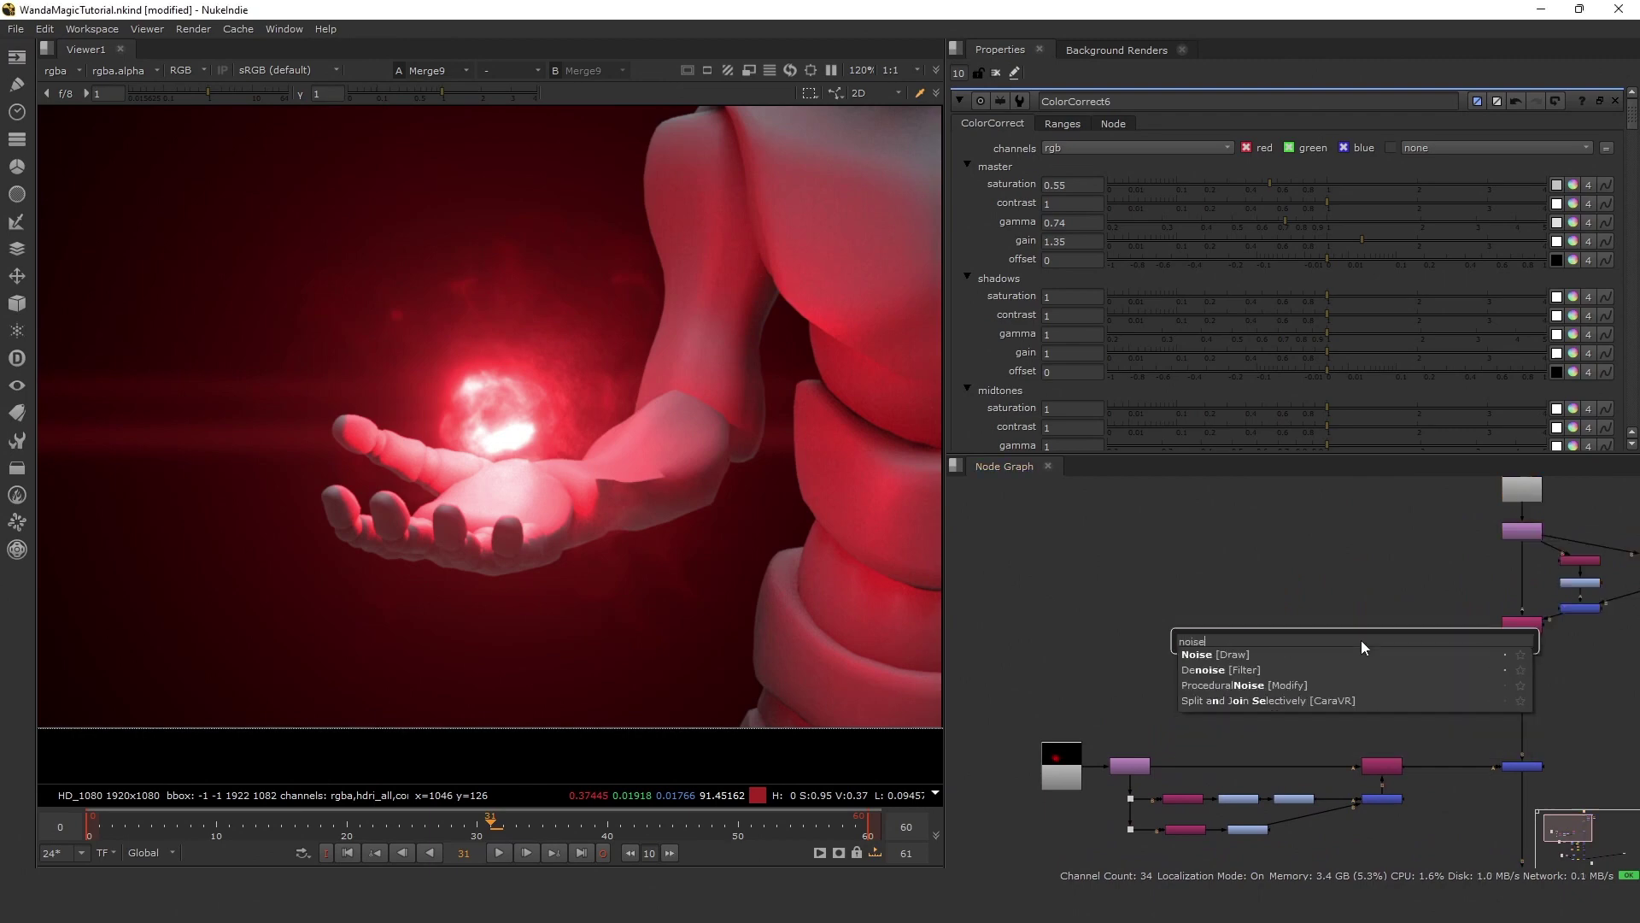
pyautogui.press('Down')
pyautogui.press('Return')
pyautogui.click(1121, 650)
pyautogui.press('1')
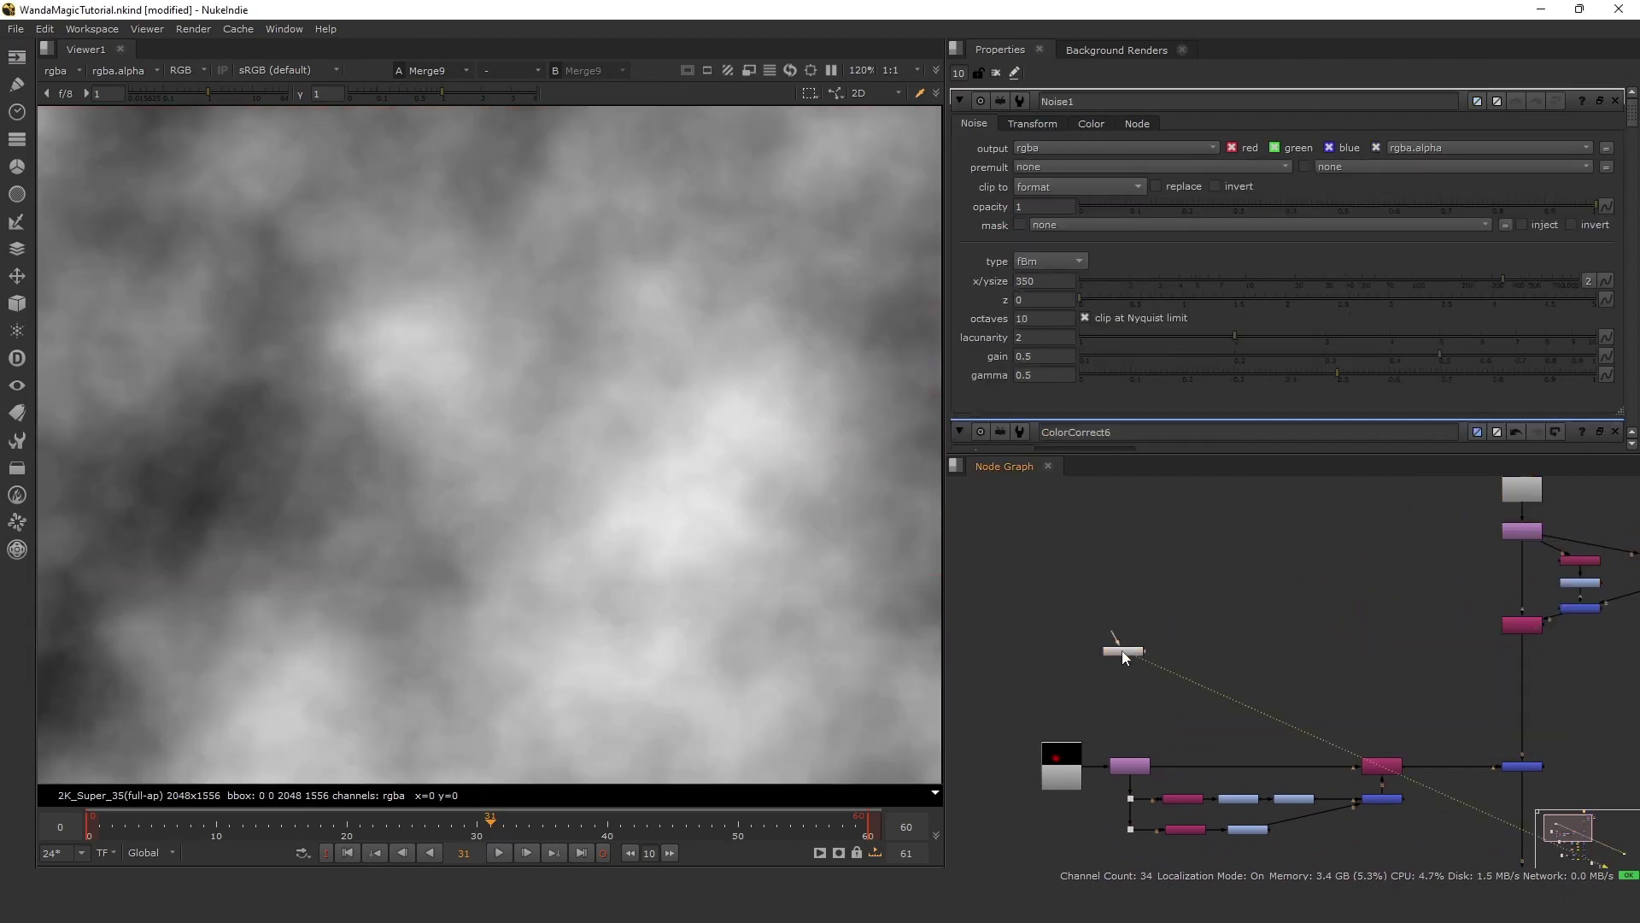
pyautogui.press('f')
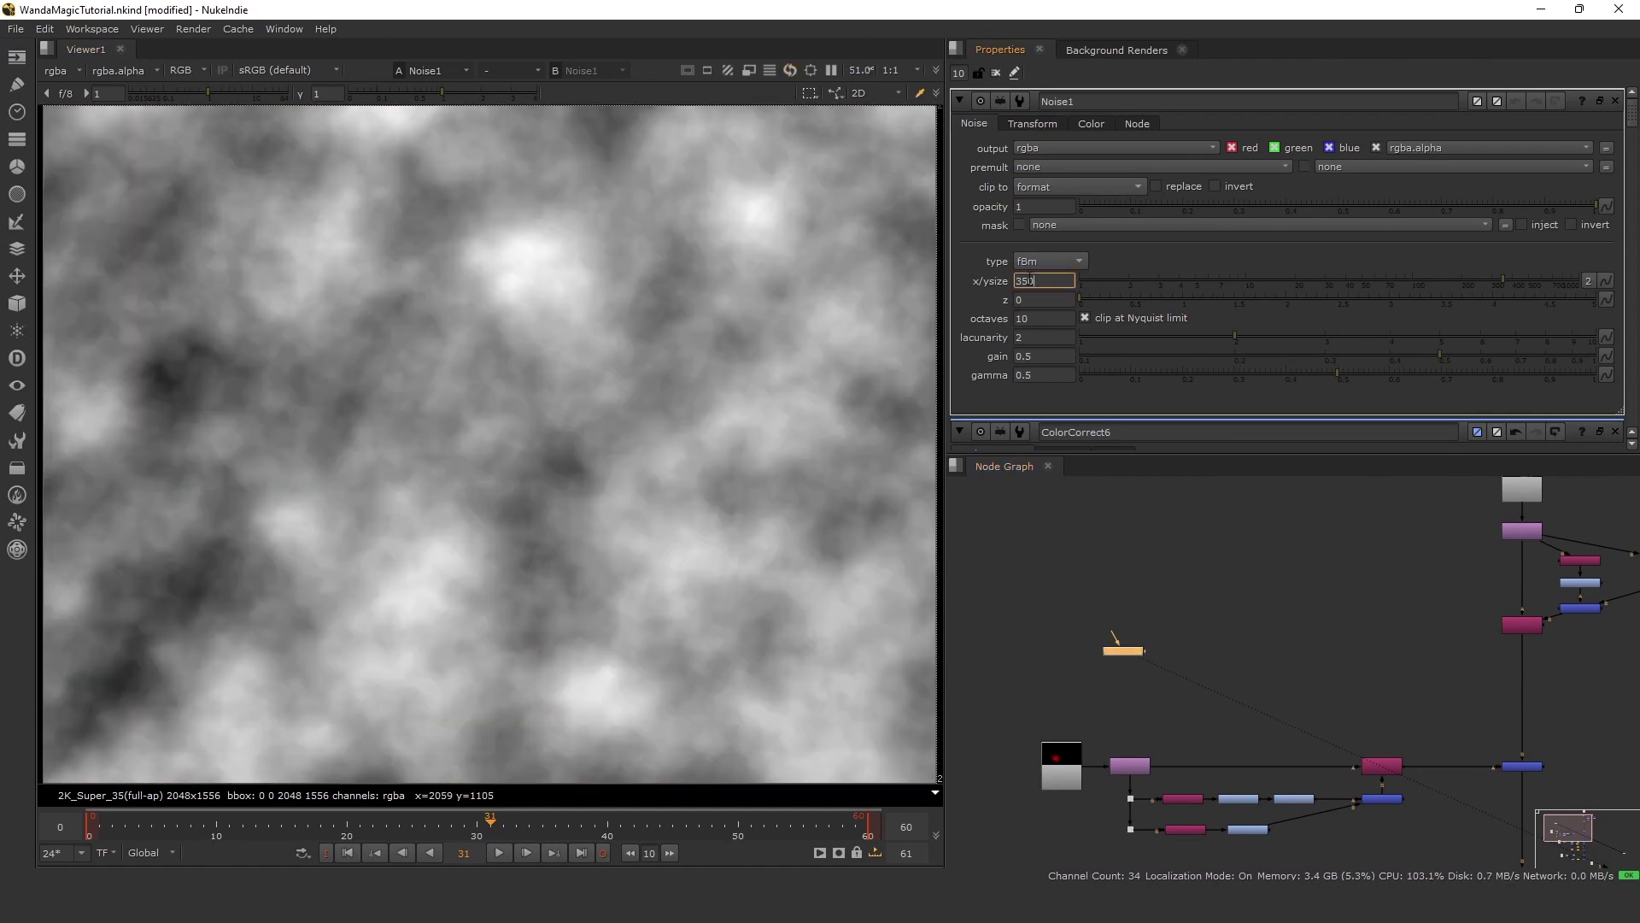
# Set the x/ysize of Noise1 to 17 and check the finer pattern.
pyautogui.doubleClick(1030, 279)
pyautogui.write('17')
pyautogui.press('Return')
pyautogui.scroll(-3, 496, 444)
pyautogui.scroll(3, 477, 434)
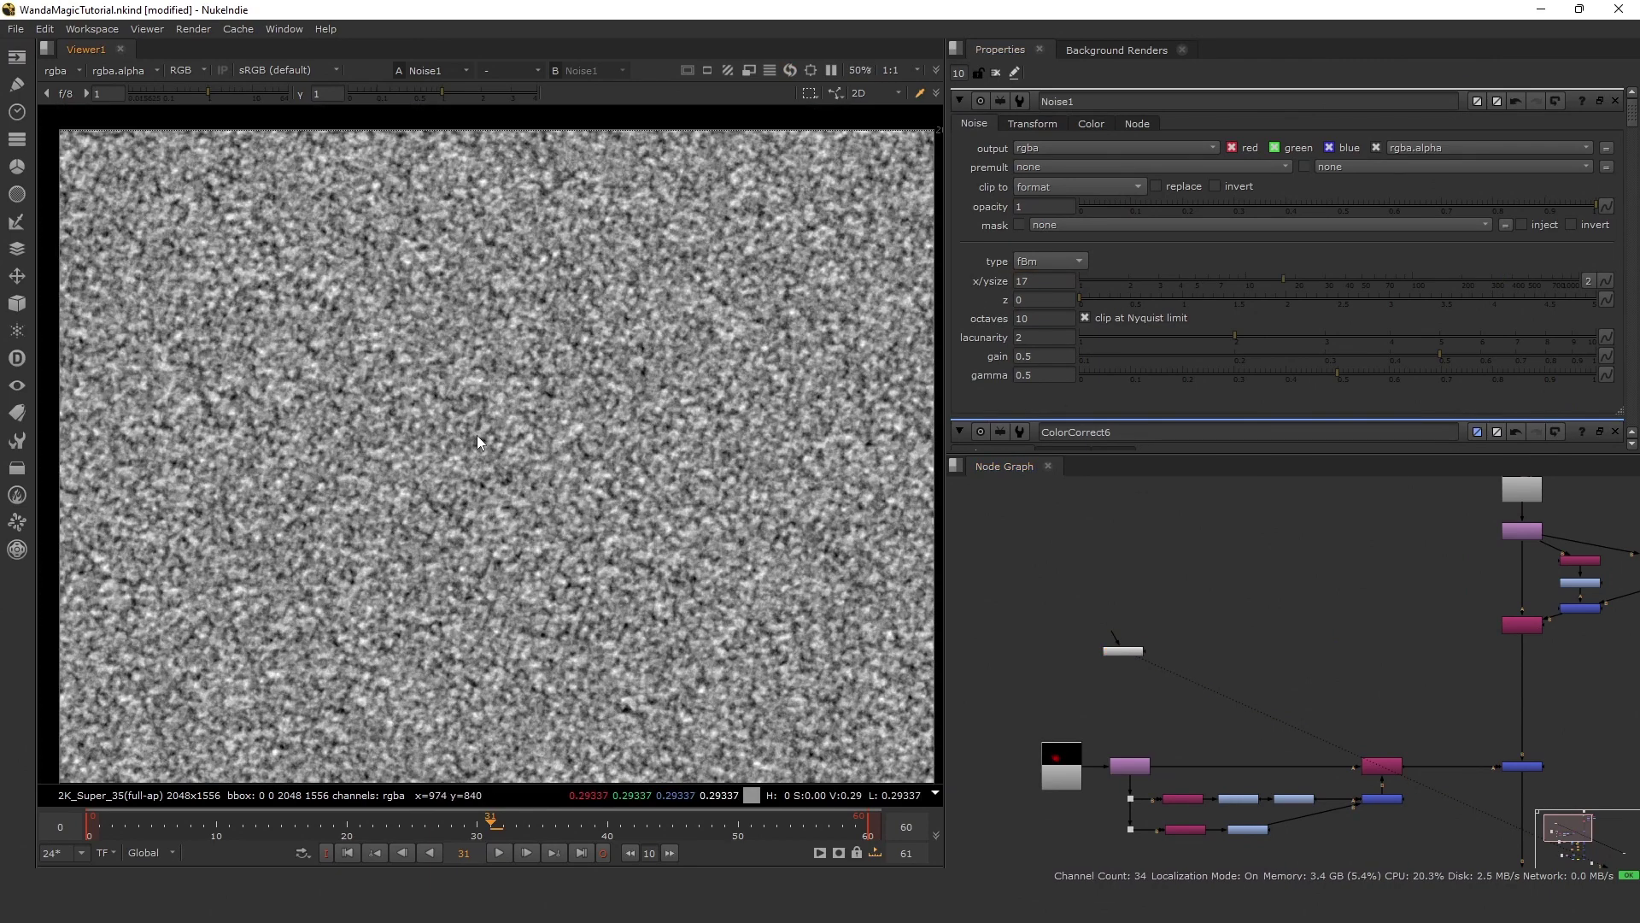
pyautogui.scroll(2, 477, 441)
pyautogui.scroll(3, 1164, 678)
# Animate the z value of Noise1 with the expression frame*.5 and play back the result.
pyautogui.click(1081, 625)
pyautogui.rightClick(1034, 301)
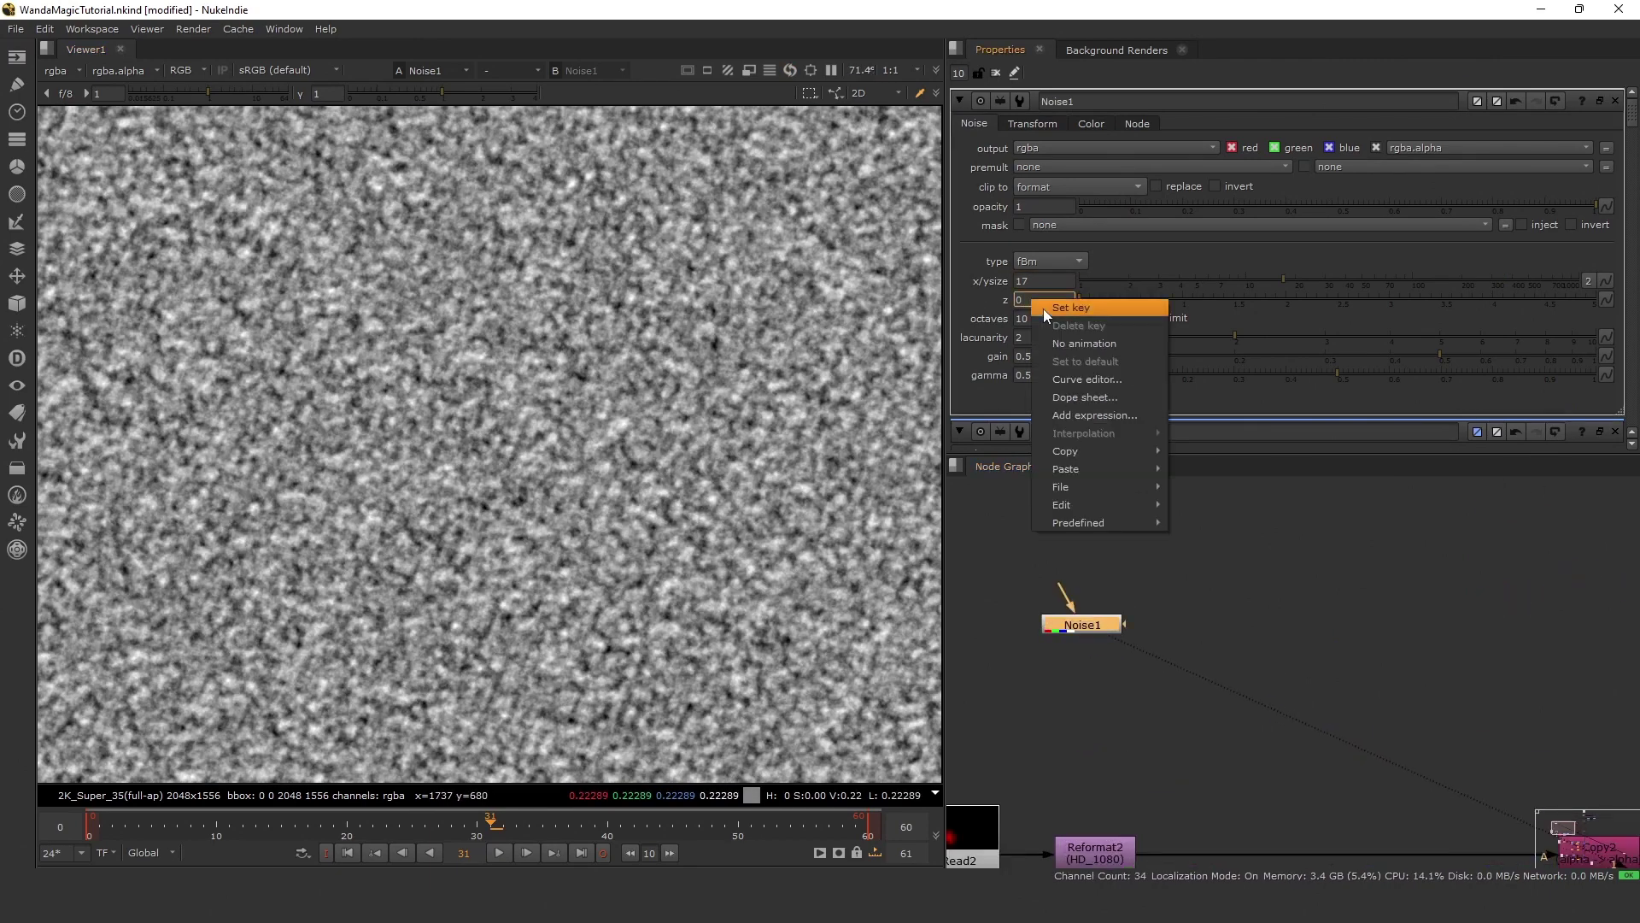
pyautogui.click(1098, 415)
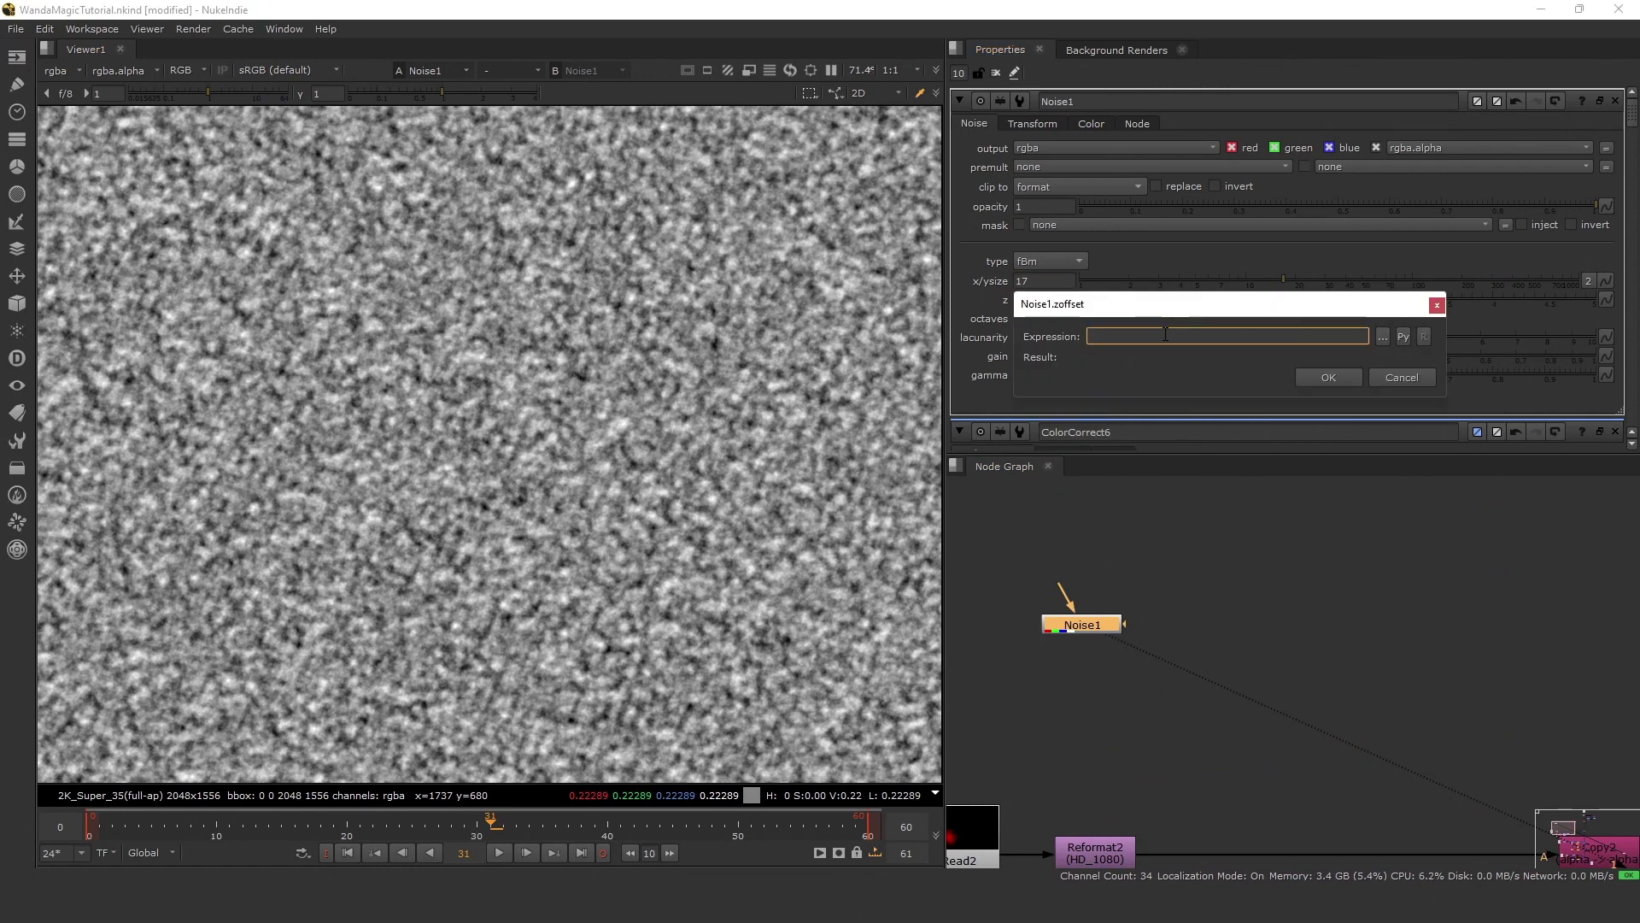
pyautogui.write('frame*.5')
pyautogui.click(1338, 384)
pyautogui.click(498, 855)
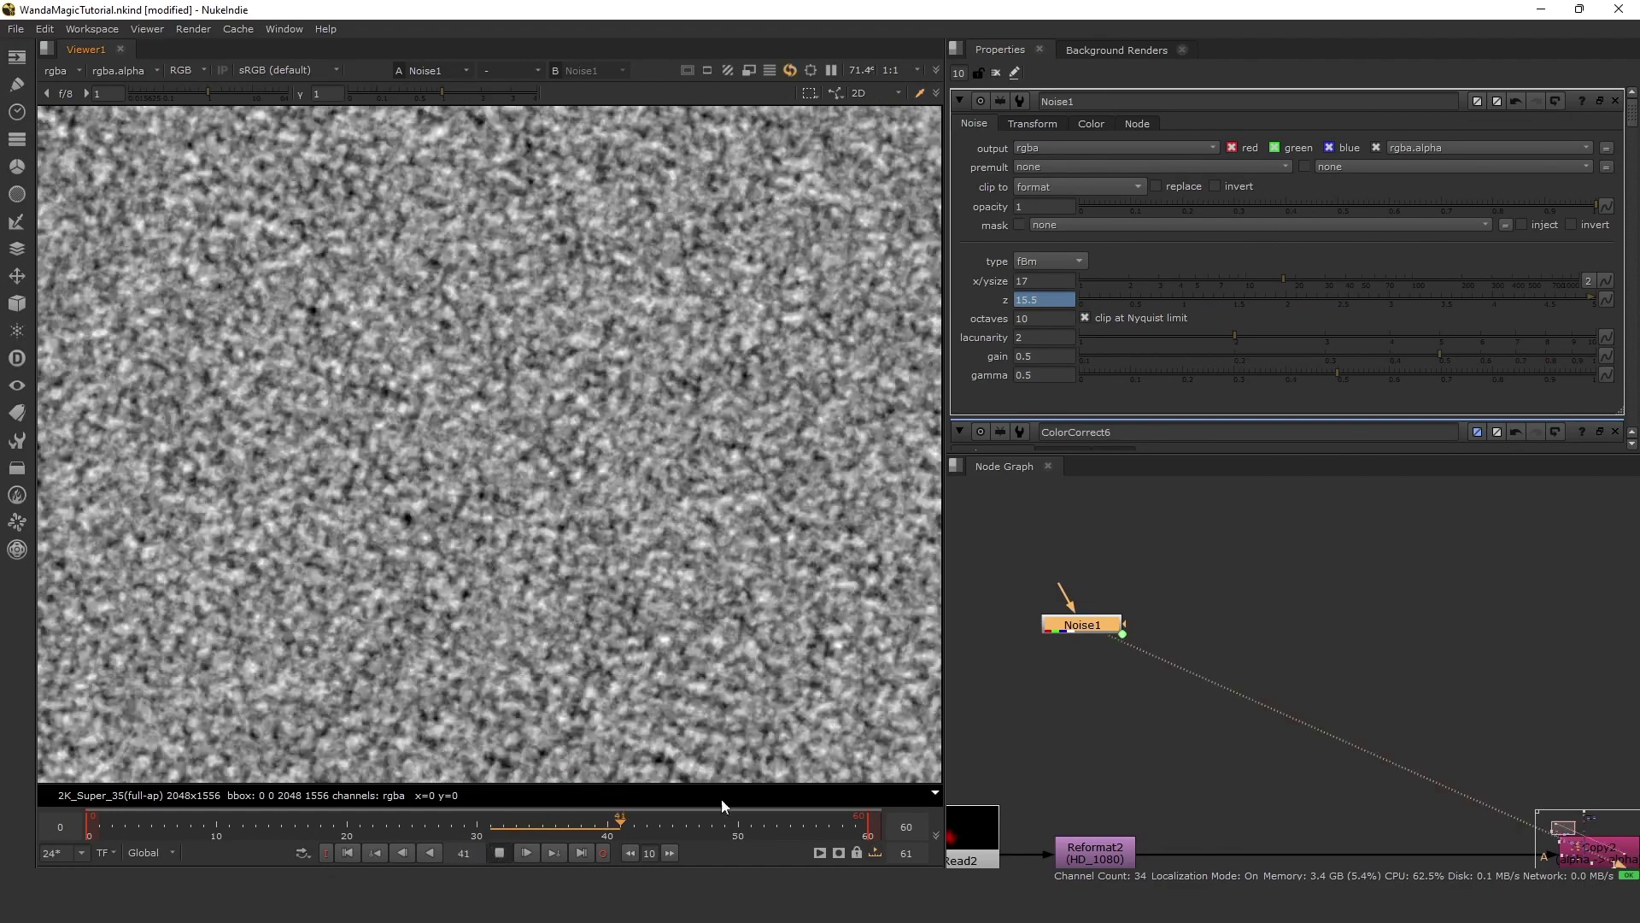
# Add a Reformat node after Noise1 with output format HD_1080, place it beside the noise and fit the image in the viewer.
pyautogui.press('Tab')
pyautogui.write('ref')
pyautogui.press('Return')
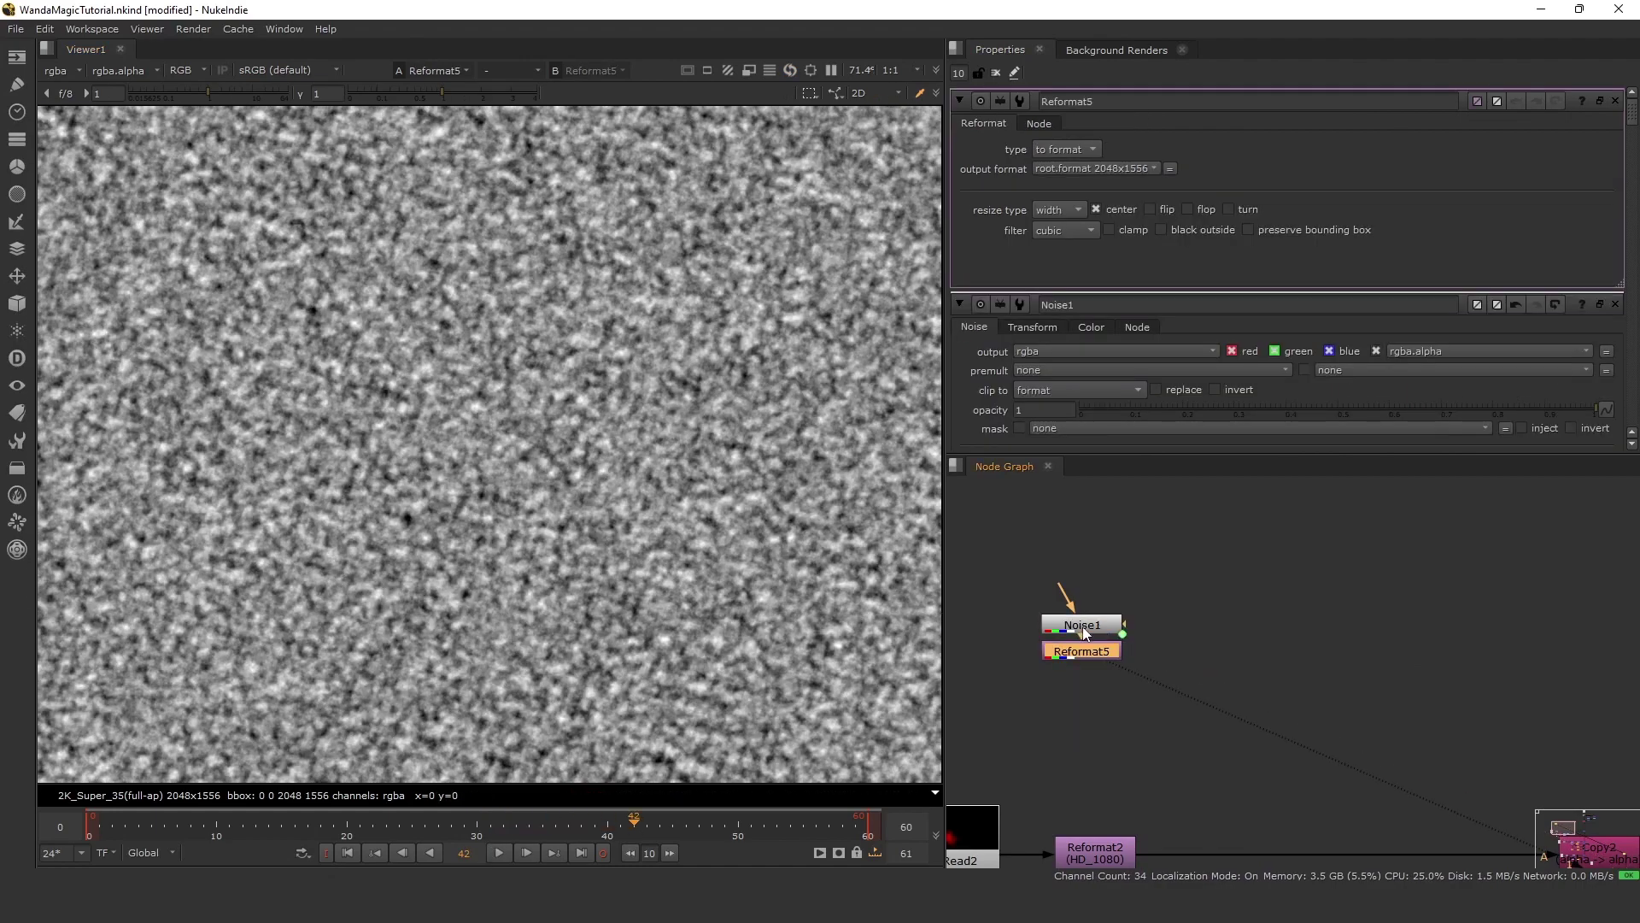
pyautogui.click(1109, 168)
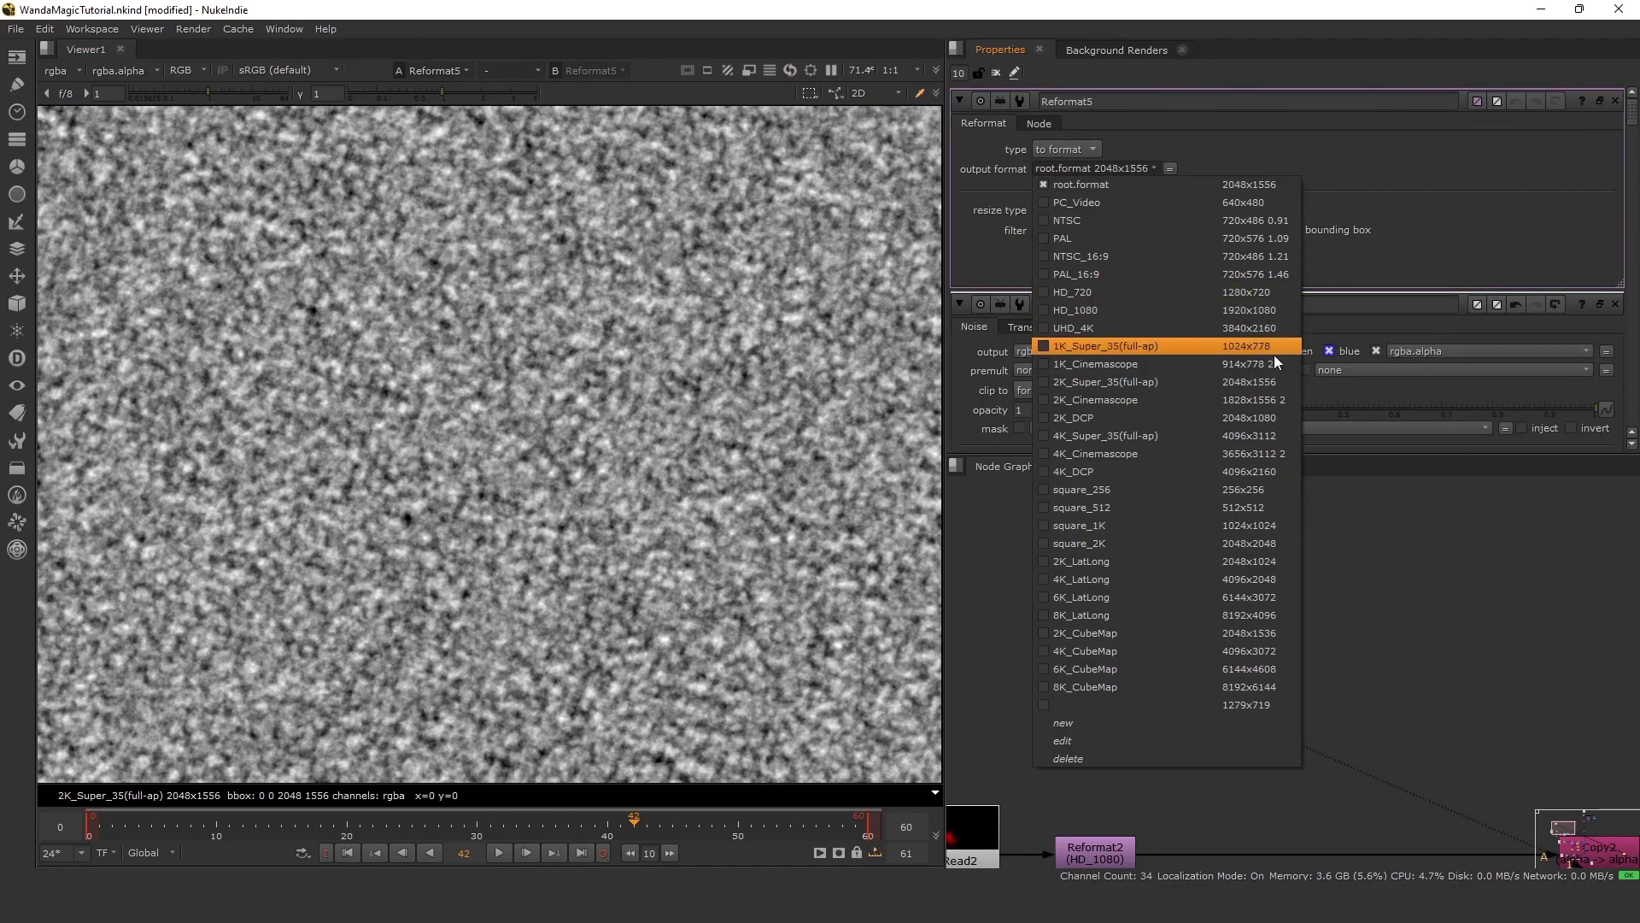
pyautogui.click(1268, 311)
pyautogui.moveTo(1106, 667); pyautogui.dragTo(1256, 631)
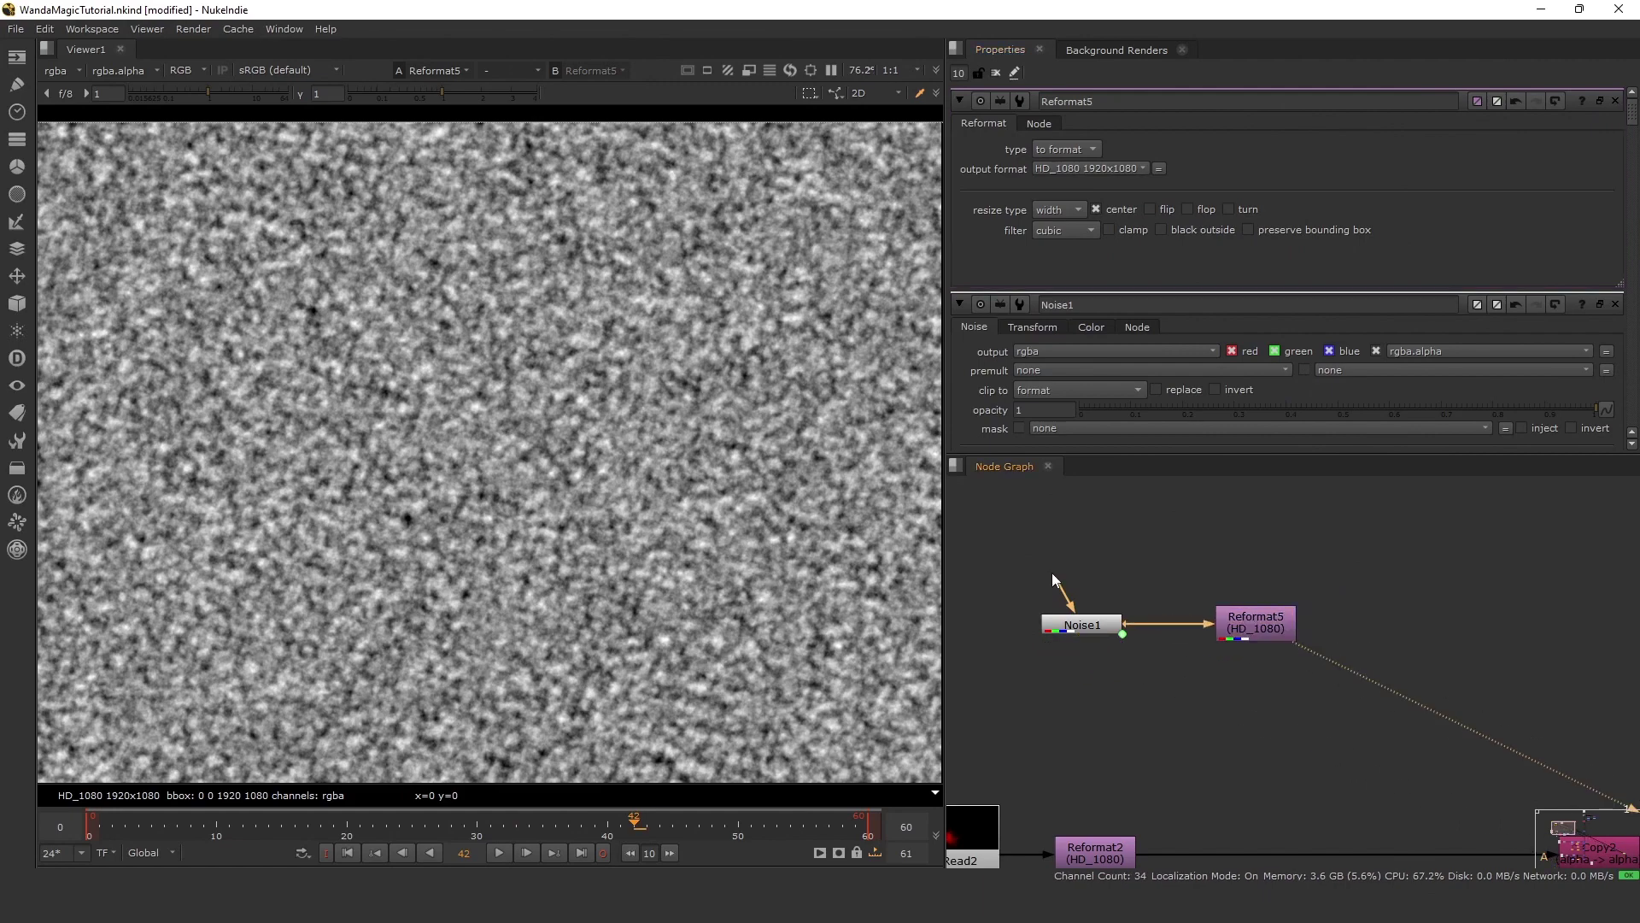
pyautogui.press('f')
# Add a Multiply node after Reformat5, place it beside the reformat and set its value to 2.
pyautogui.click(1264, 625)
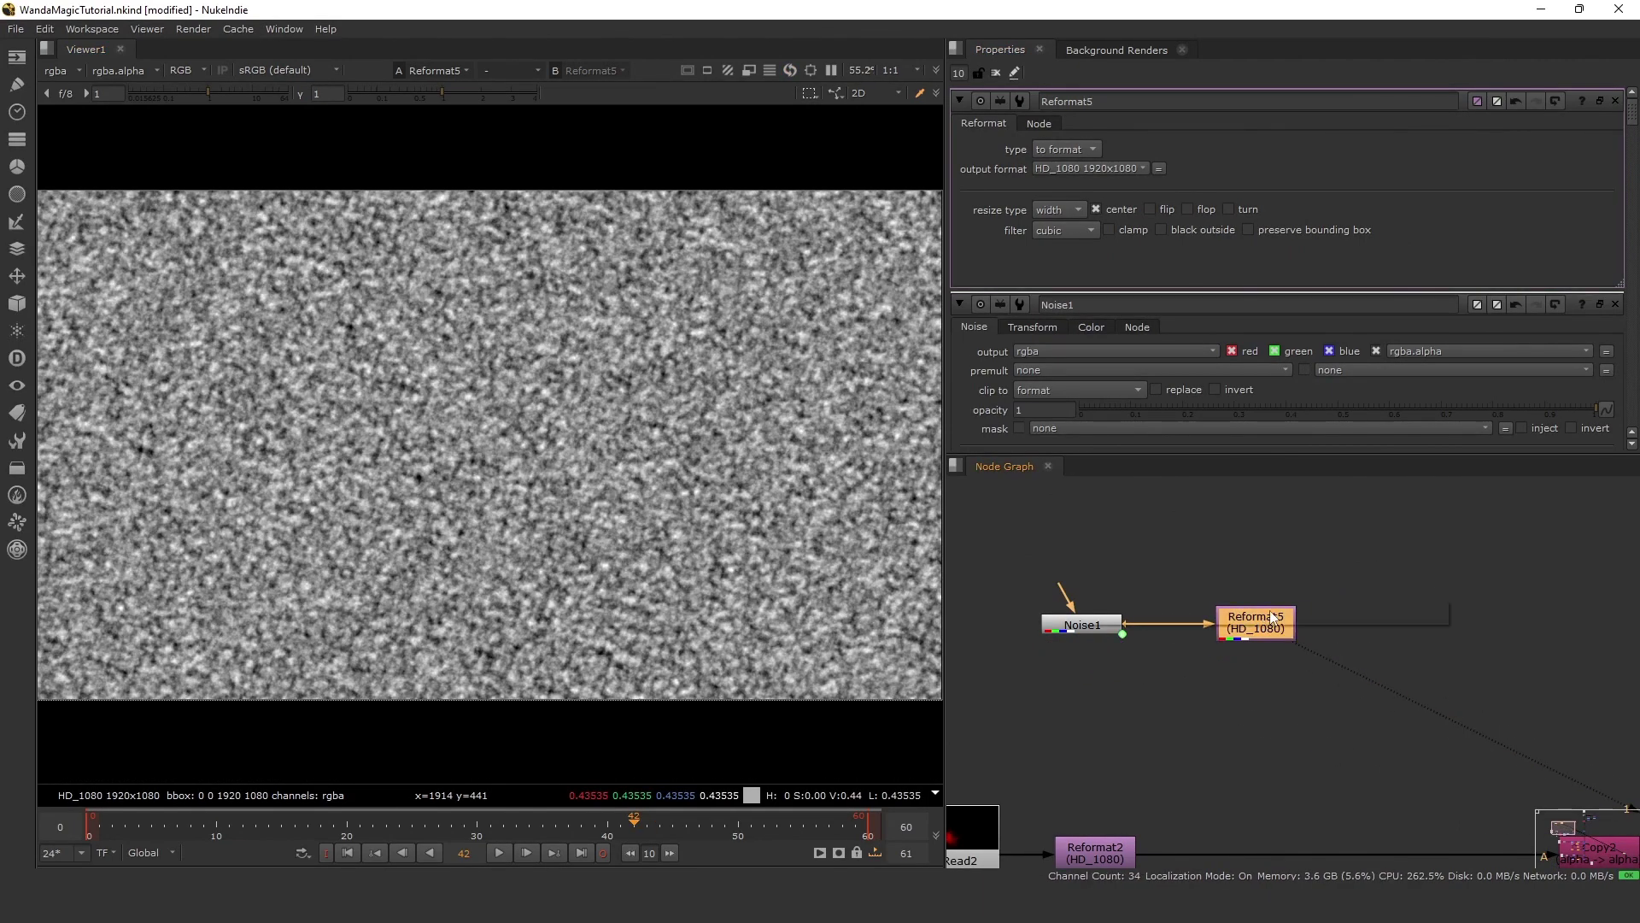
pyautogui.press('Tab')
pyautogui.write('mult')
pyautogui.press('Down')
pyautogui.press('Return')
pyautogui.moveTo(1247, 664); pyautogui.dragTo(1362, 628)
pyautogui.write('2')
pyautogui.press('Return')
pyautogui.scroll(2, 1314, 558)
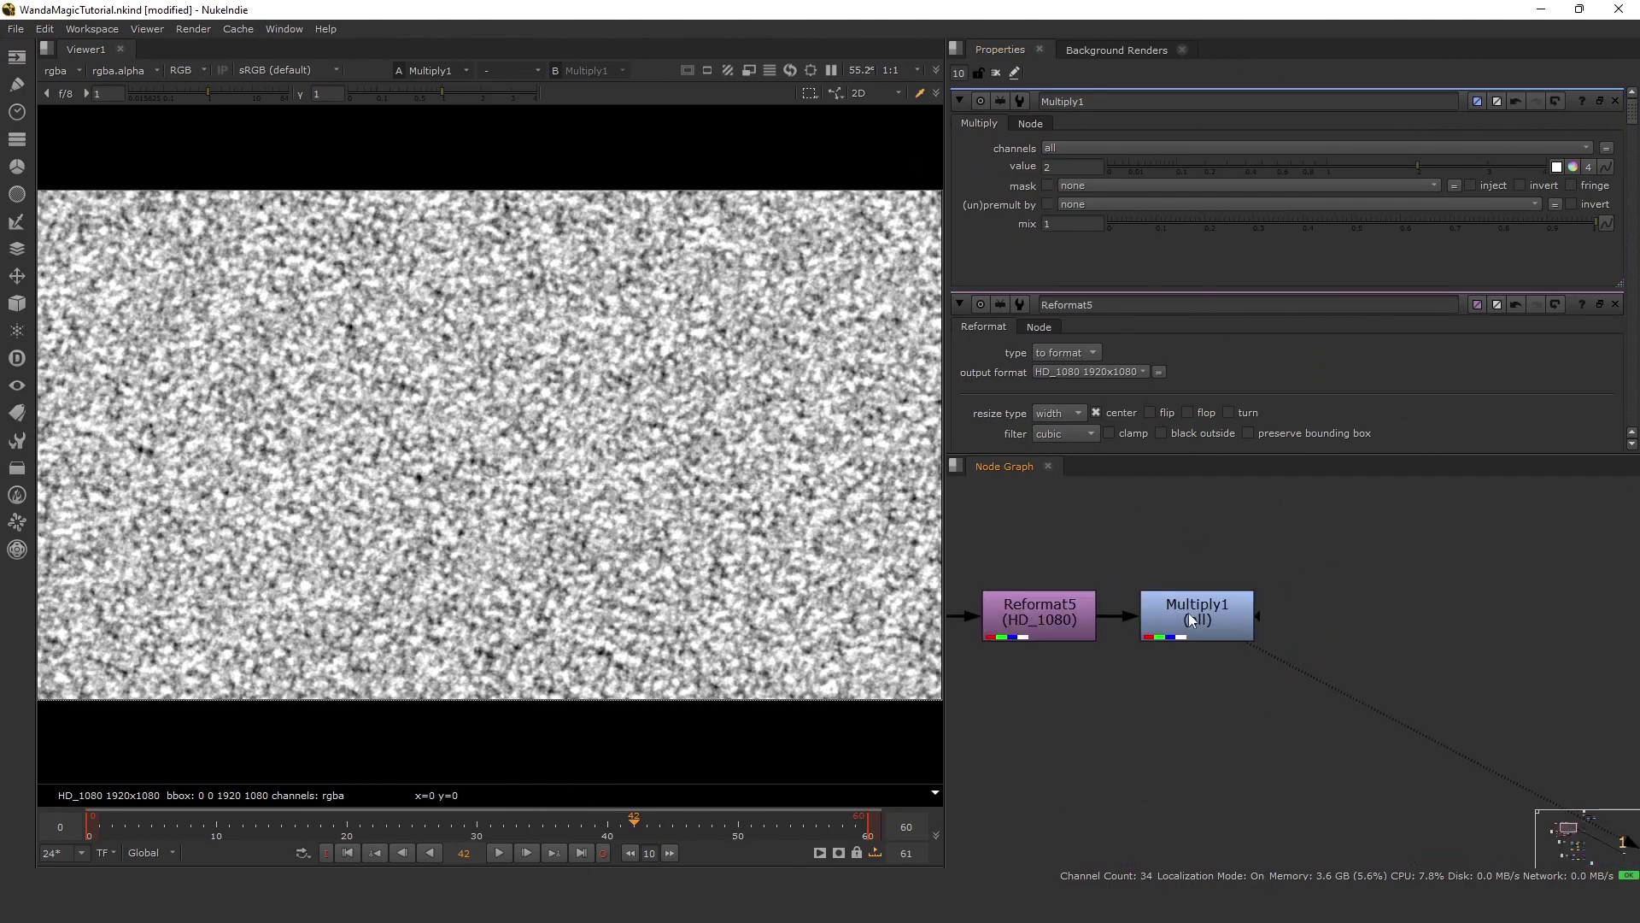
# Add an Add node after Multiply1, place it beside the multiply and set its value to -0.5.
pyautogui.press('Tab')
pyautogui.press('Escape')
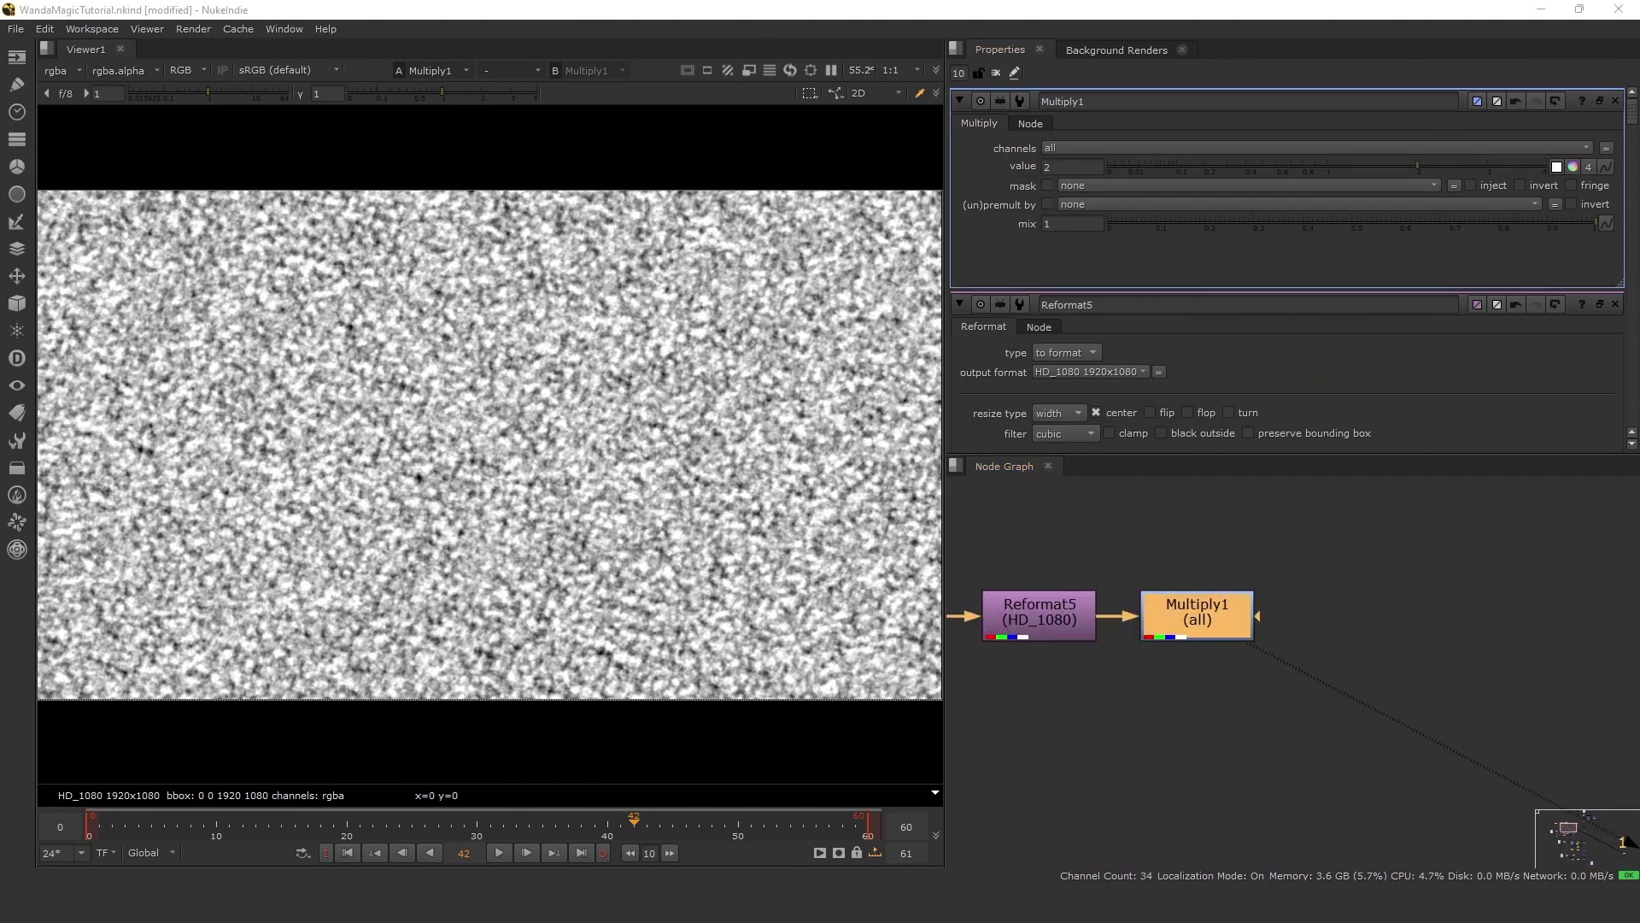
pyautogui.press('Tab')
pyautogui.write('add')
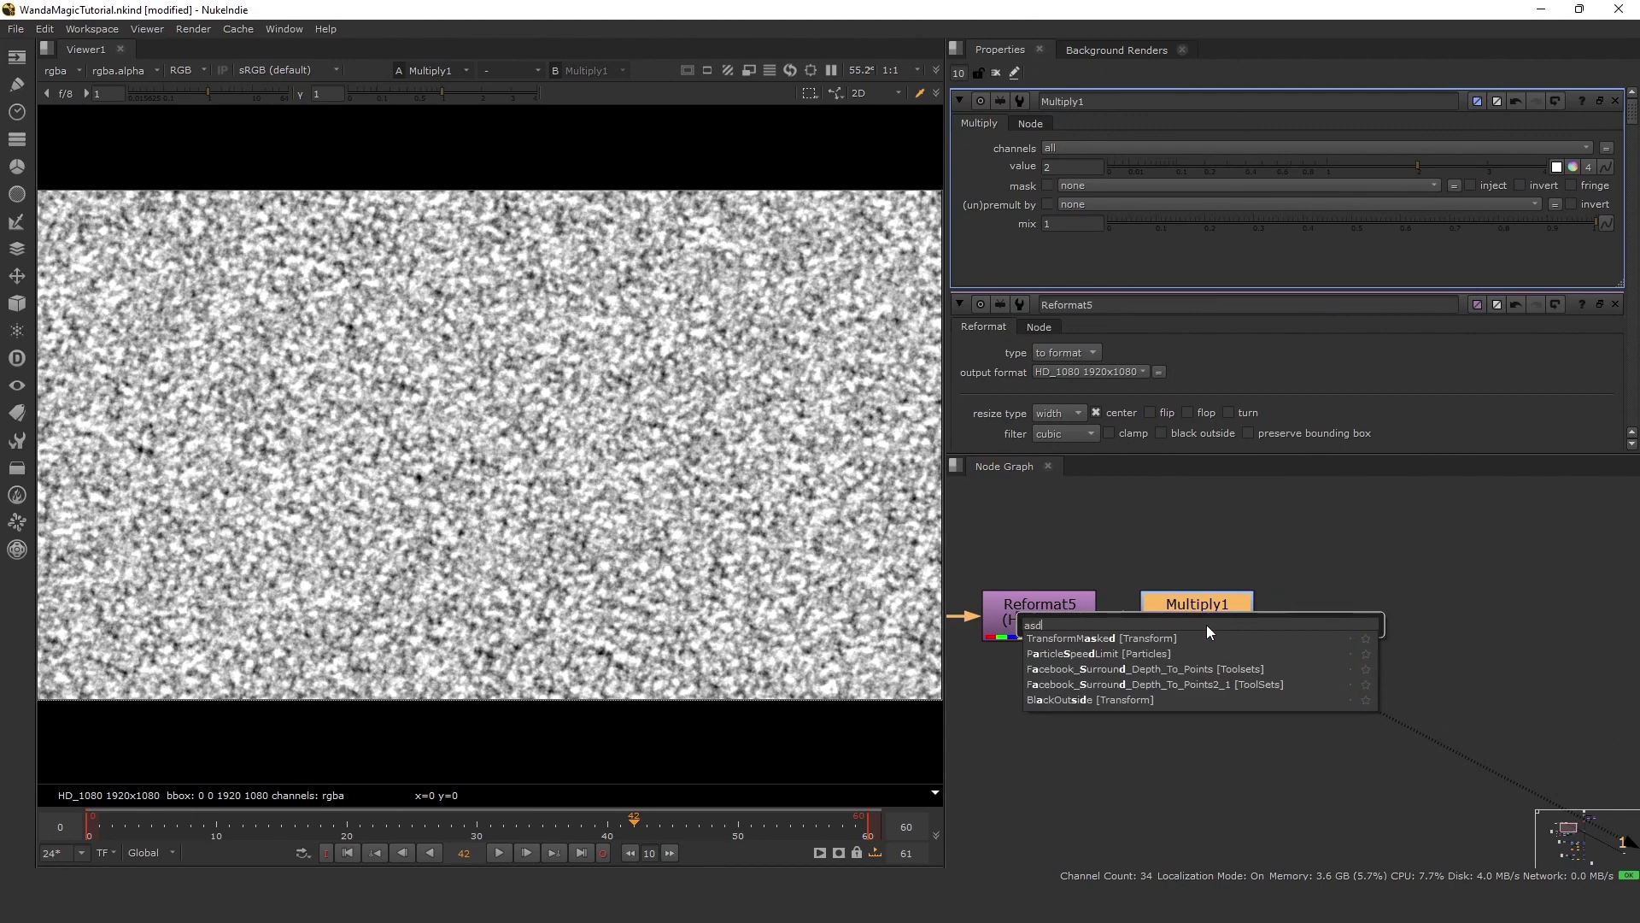
pyautogui.press('Return')
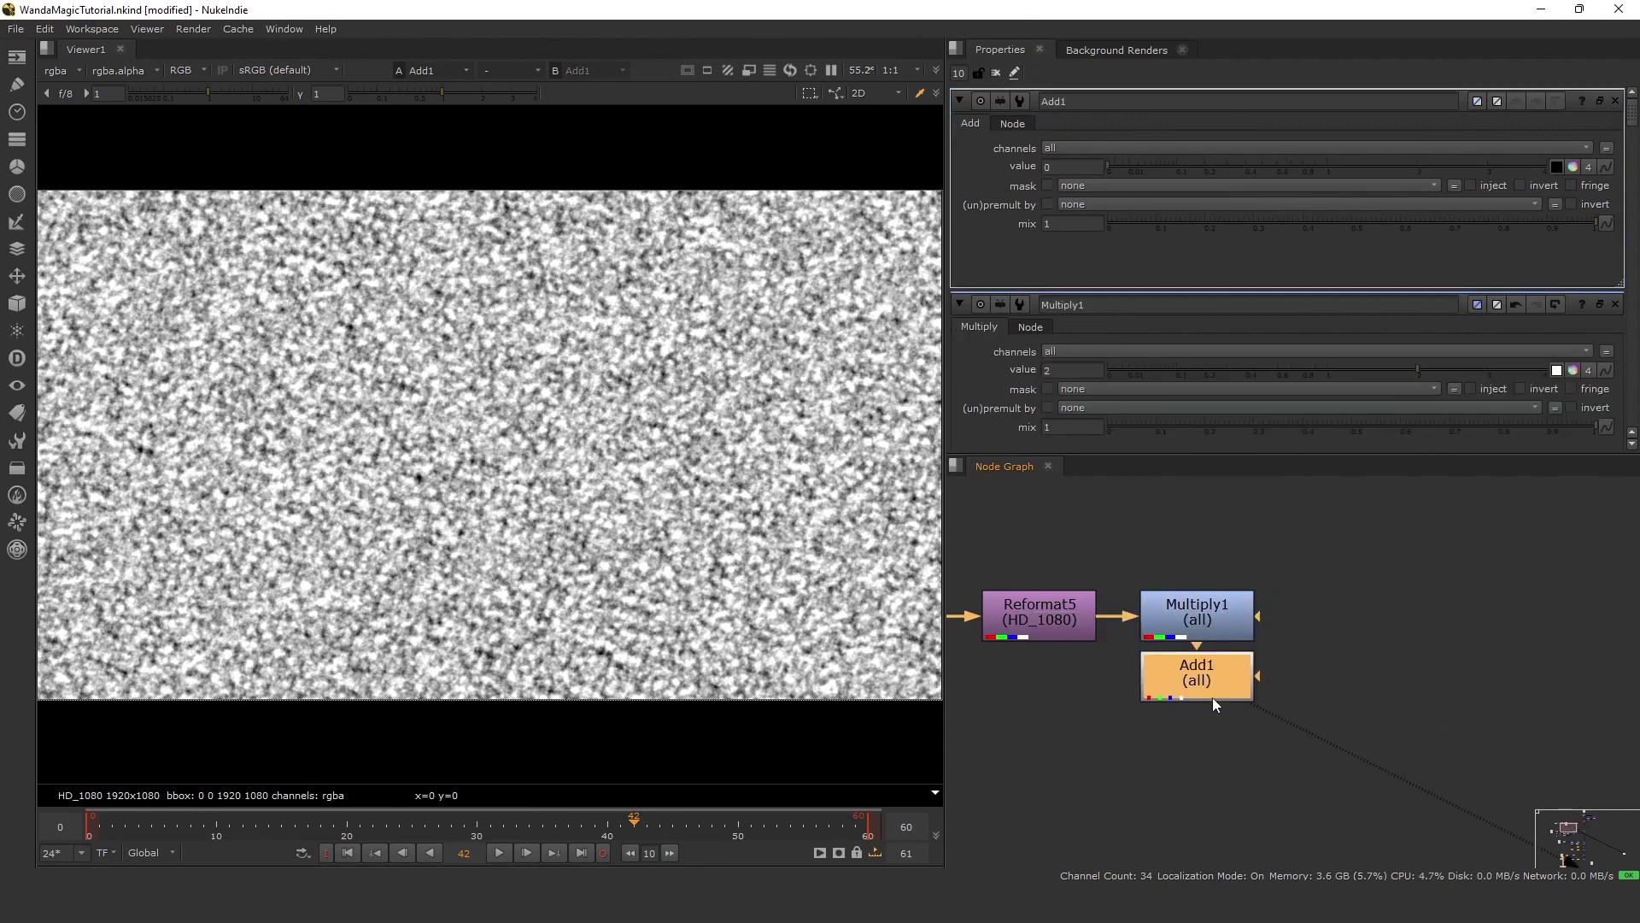
pyautogui.moveTo(1213, 692); pyautogui.dragTo(1408, 638)
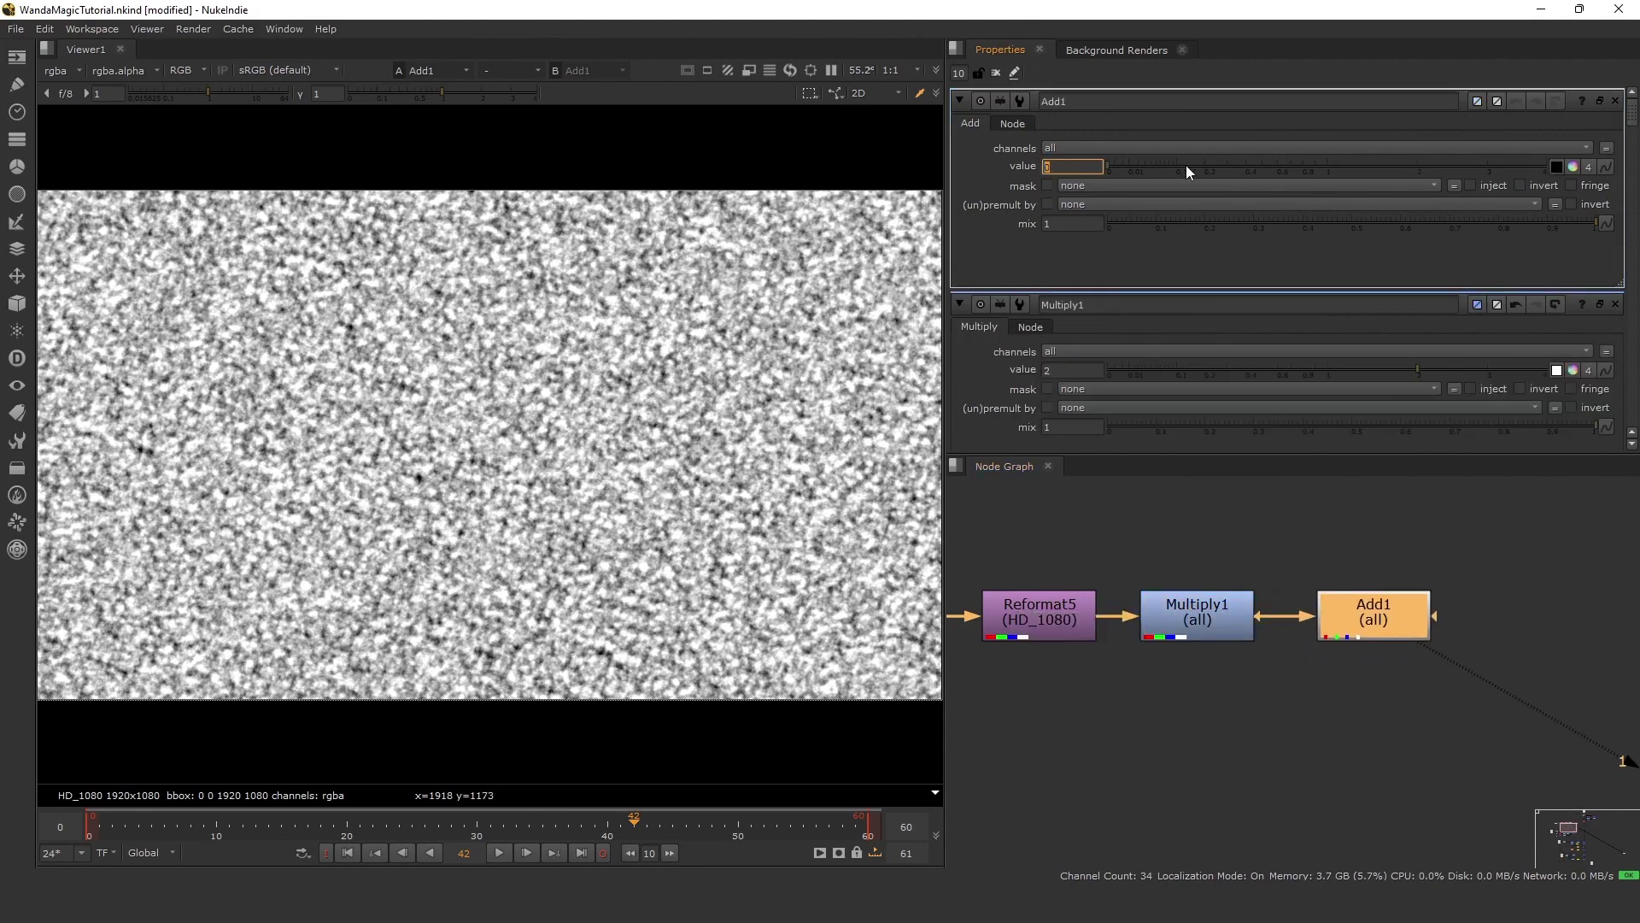
pyautogui.write('-0.5')
pyautogui.press('Return')
# View Multiply1 and then Add1 to compare the noise contrast.
pyautogui.click(1198, 617)
pyautogui.press('1')
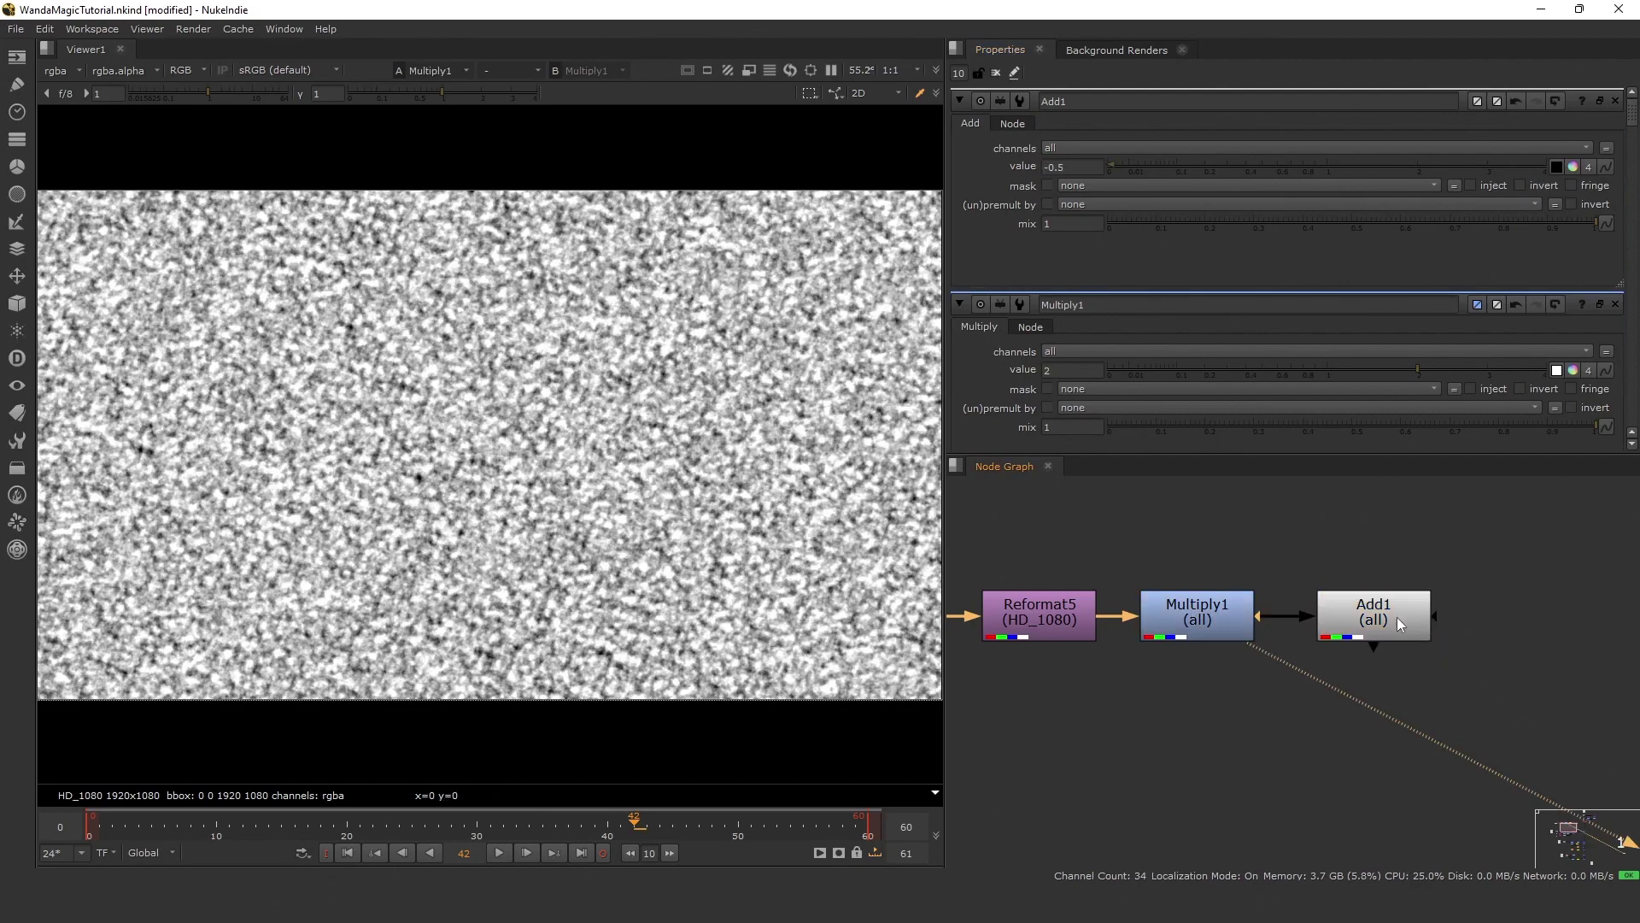
pyautogui.click(1377, 617)
pyautogui.press('1')
# Insert a Copy node between Copy1 and Merge1 in the main composite branch.
pyautogui.scroll(-3, 1369, 602)
pyautogui.moveTo(1426, 607); pyautogui.dragTo(1232, 587, button='middle')
pyautogui.scroll(-1, 1268, 591)
pyautogui.scroll(1, 1232, 586)
pyautogui.press('Tab')
pyautogui.press('Escape')
pyautogui.moveTo(1409, 606); pyautogui.dragTo(1386, 610, button='middle')
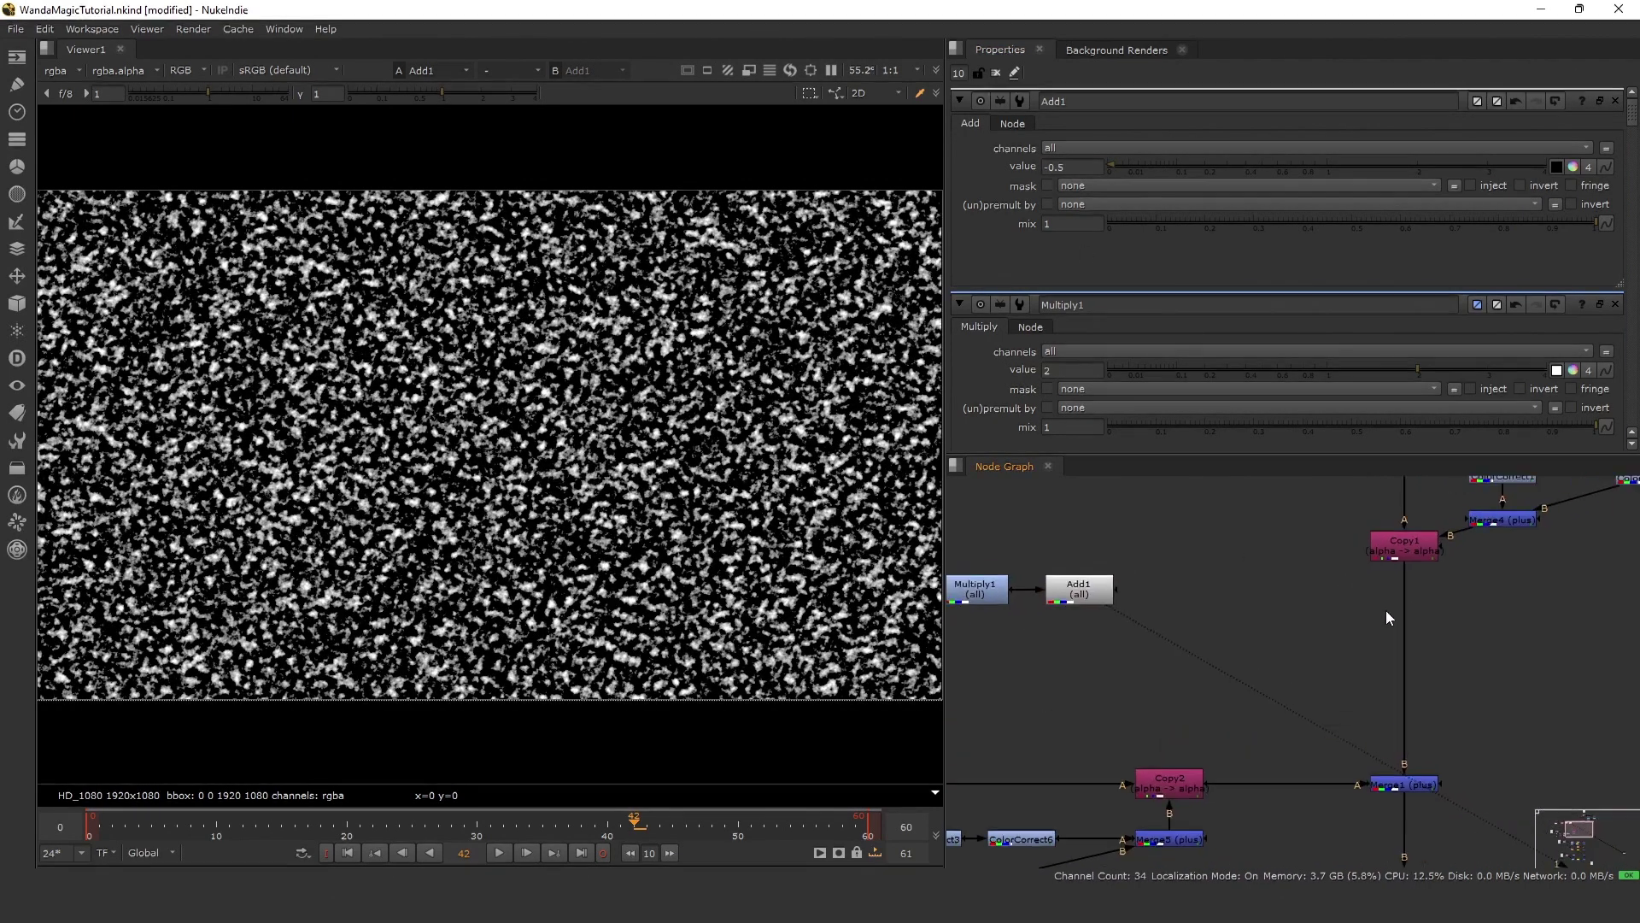
pyautogui.scroll(-2, 1386, 610)
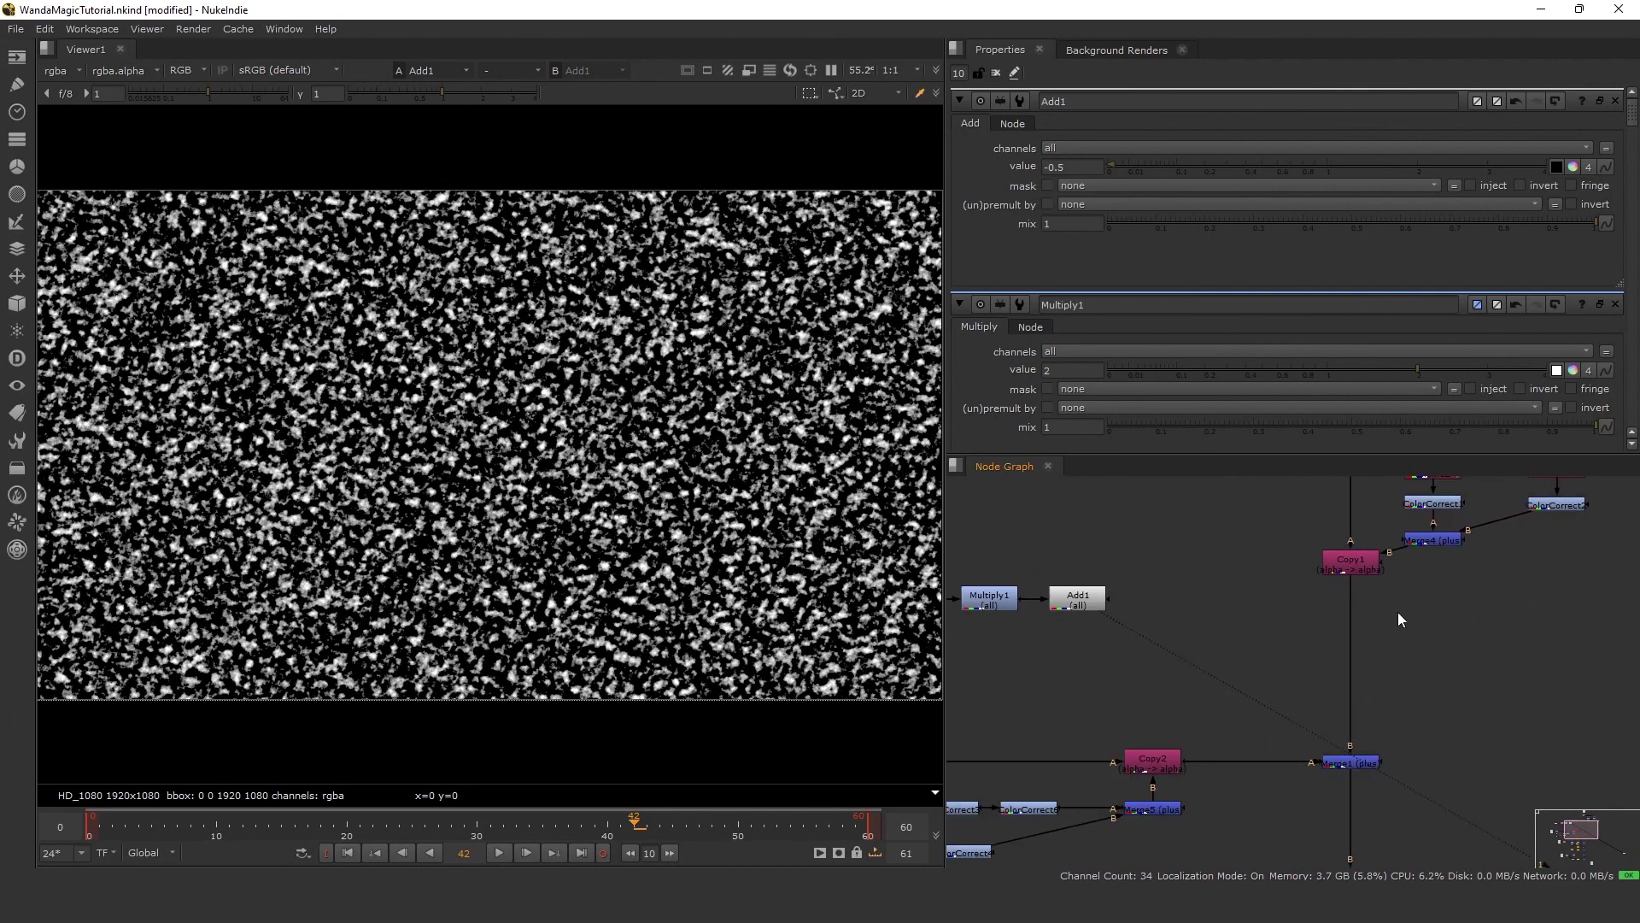
pyautogui.press('Tab')
pyautogui.write('copy')
pyautogui.press('Return')
pyautogui.click(1340, 633)
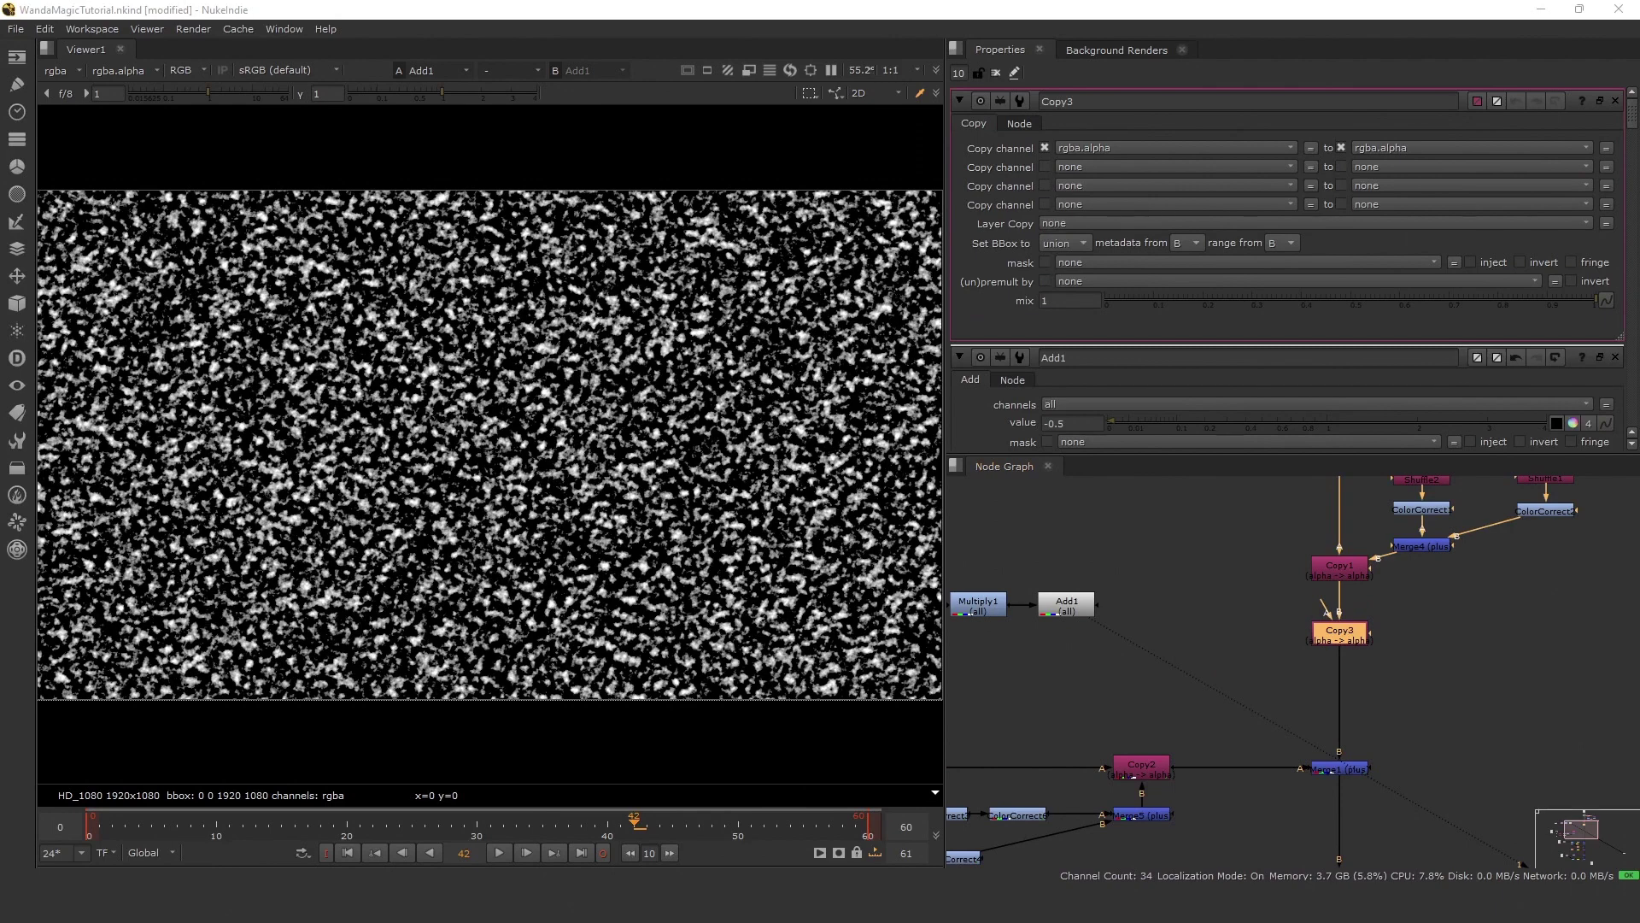
# Connect Copy3's A input to Add1, view Copy3 and copy rgba.alpha into the forward.u channel.
pyautogui.moveTo(1345, 663); pyautogui.dragTo(1392, 672, button='middle')
pyautogui.scroll(4, 1346, 637)
pyautogui.moveTo(1104, 599); pyautogui.dragTo(1433, 615, button='middle')
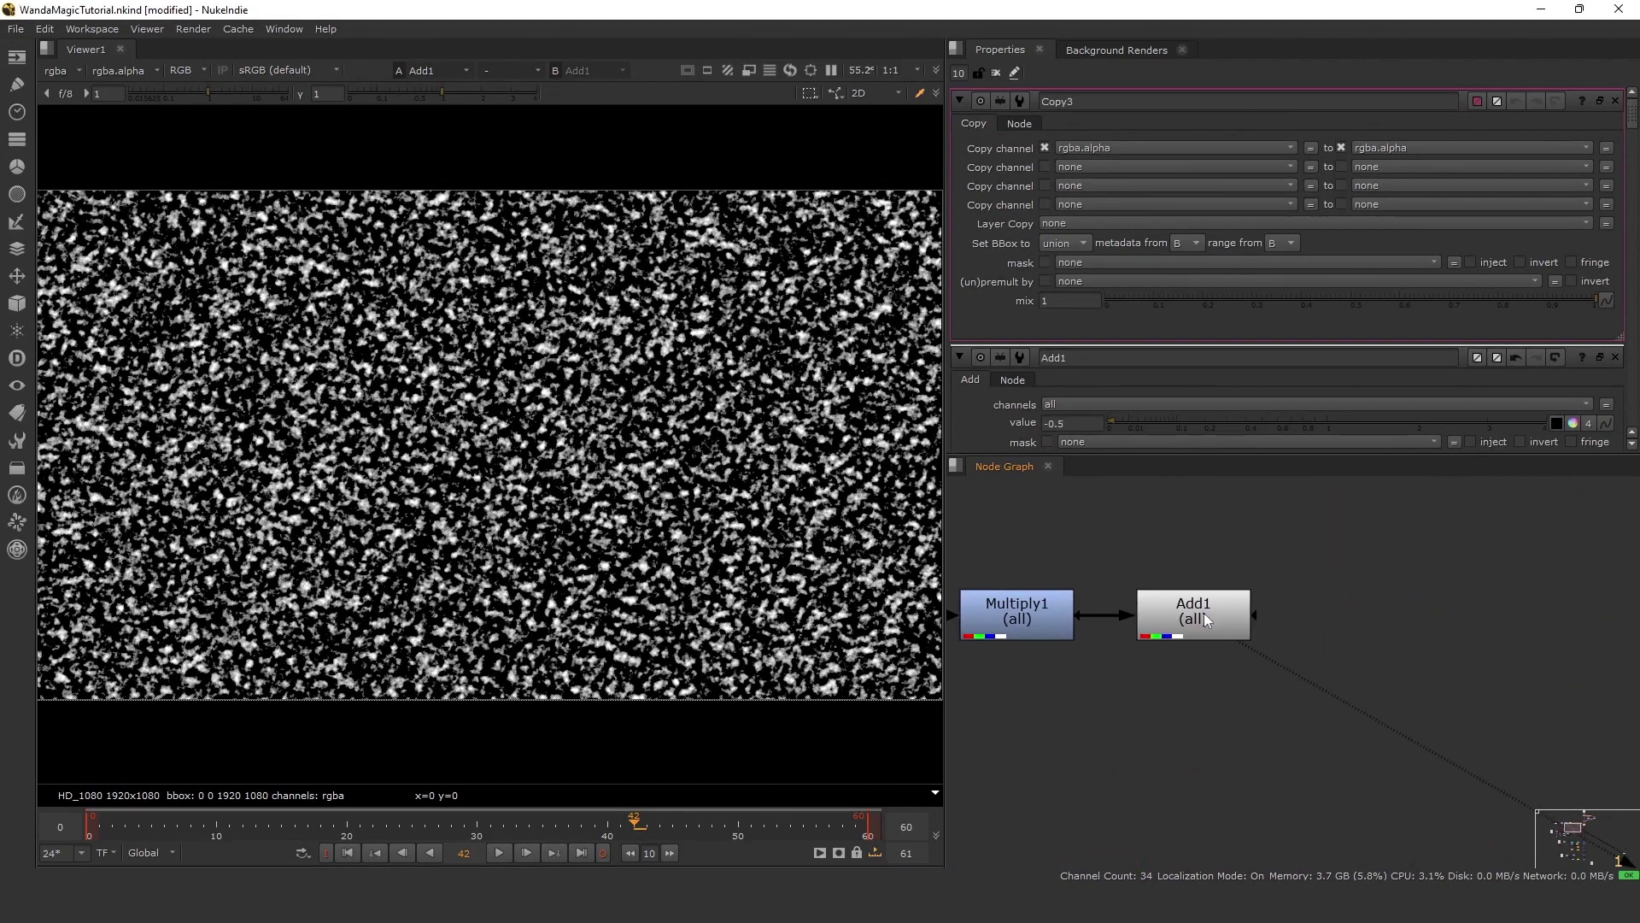
pyautogui.press('a')
pyautogui.press('a')
pyautogui.scroll(-5, 1516, 582)
pyautogui.moveTo(1411, 631); pyautogui.dragTo(1182, 605)
pyautogui.moveTo(1446, 634); pyautogui.dragTo(1449, 606)
pyautogui.press('1')
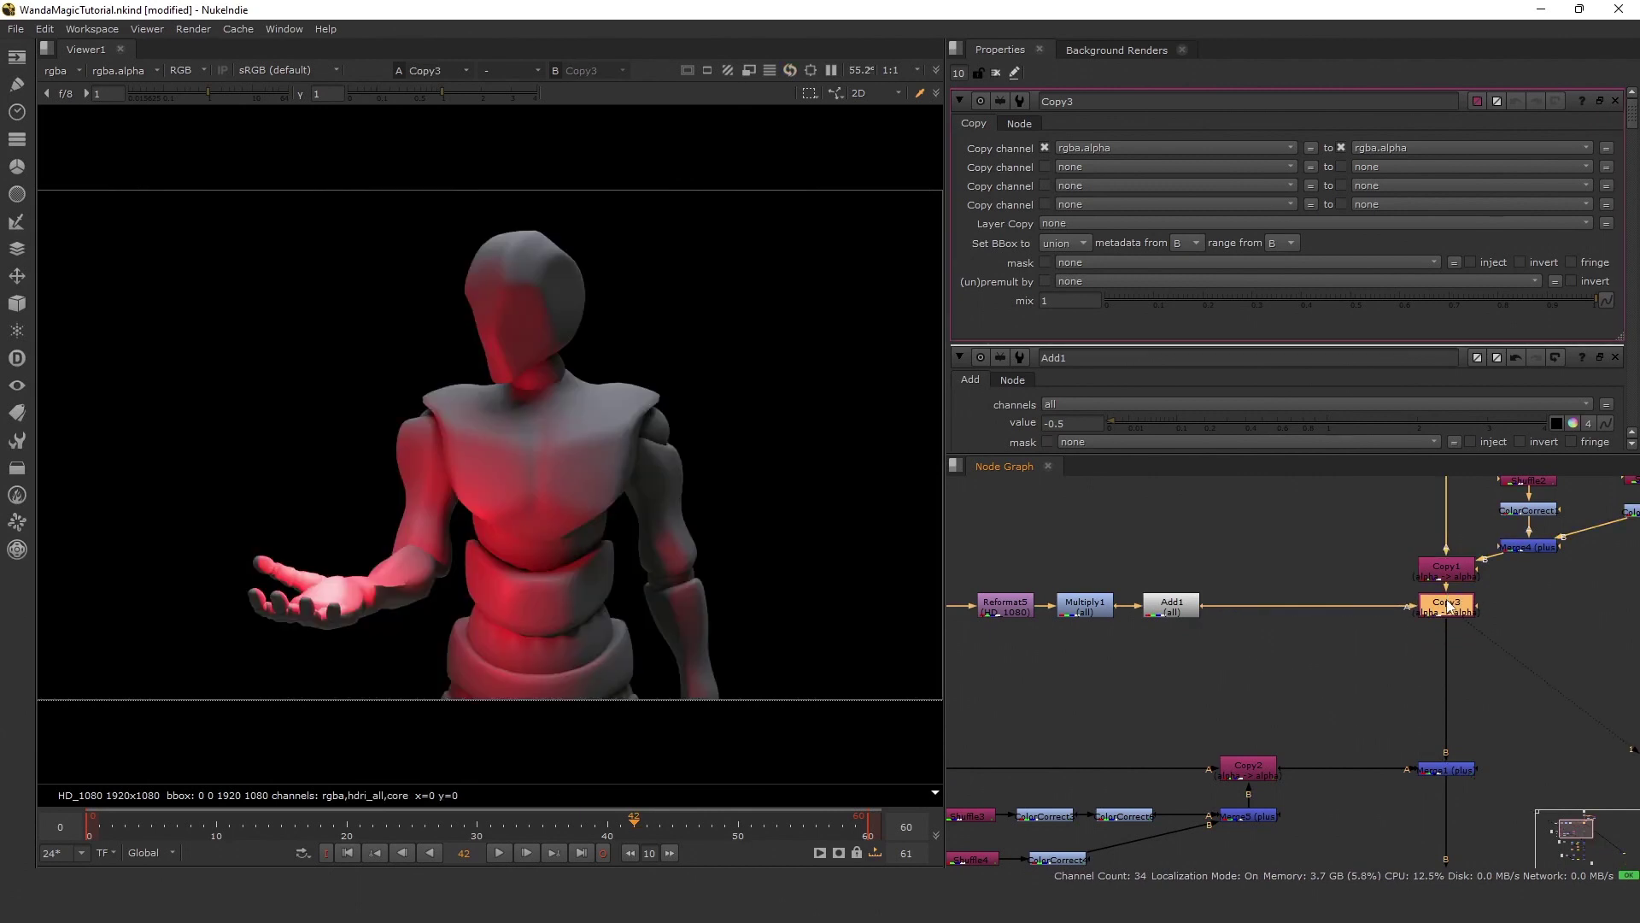
pyautogui.click(1409, 146)
pyautogui.click(1420, 276)
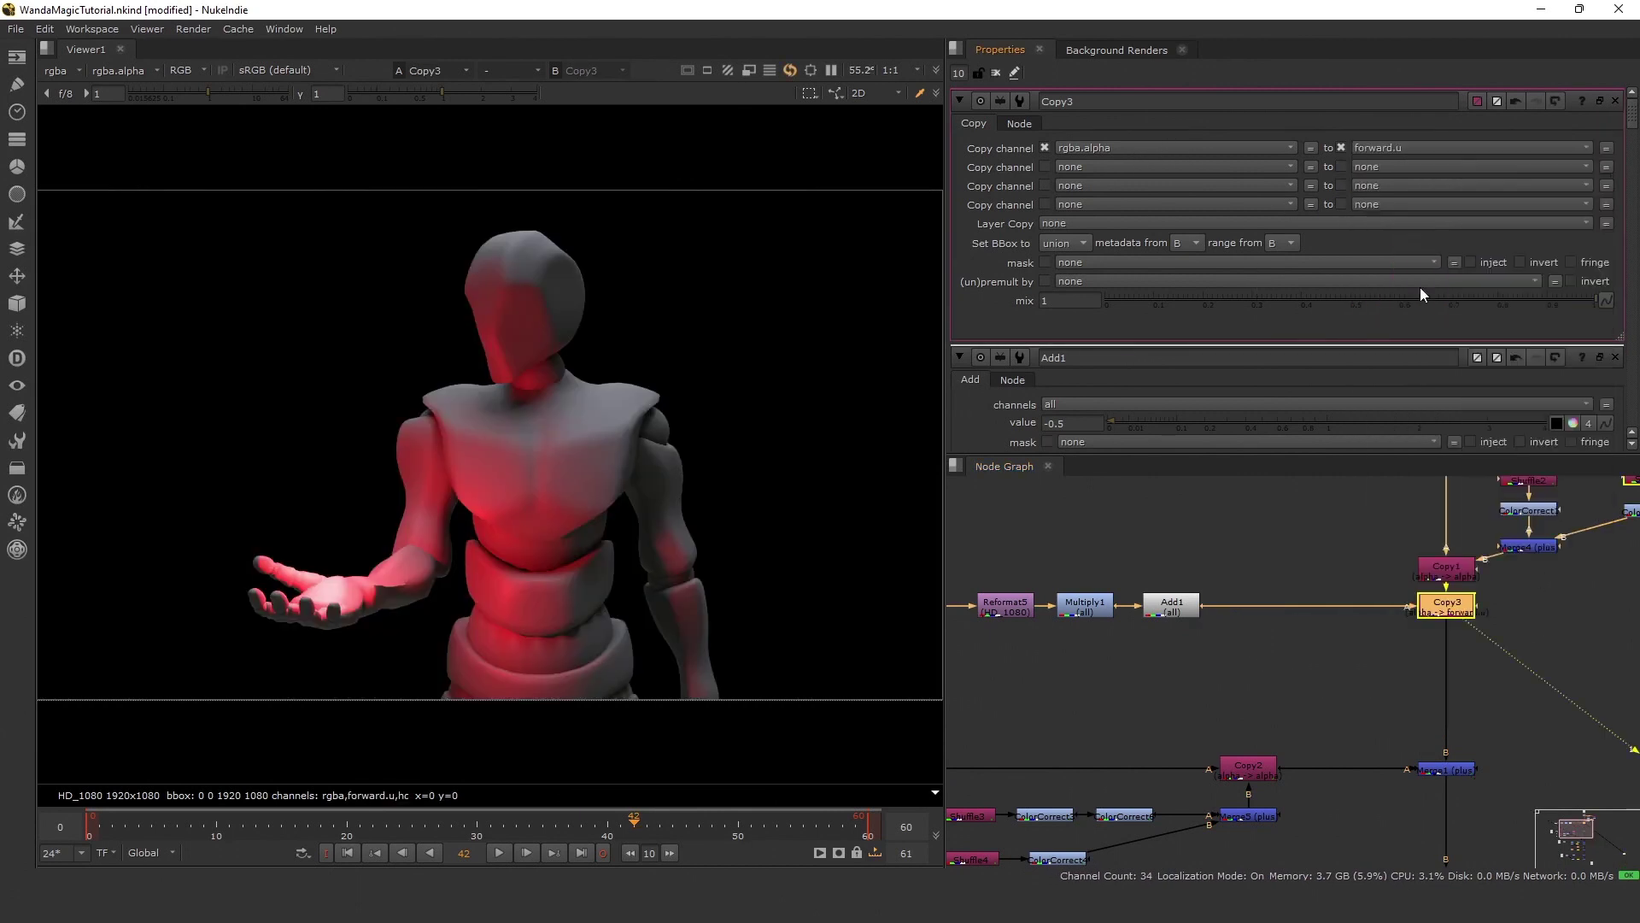
# Add an IDistort node after Copy3 and set its UV channels to forward.
pyautogui.scroll(2, 1455, 598)
pyautogui.press('Tab')
pyautogui.write('idis')
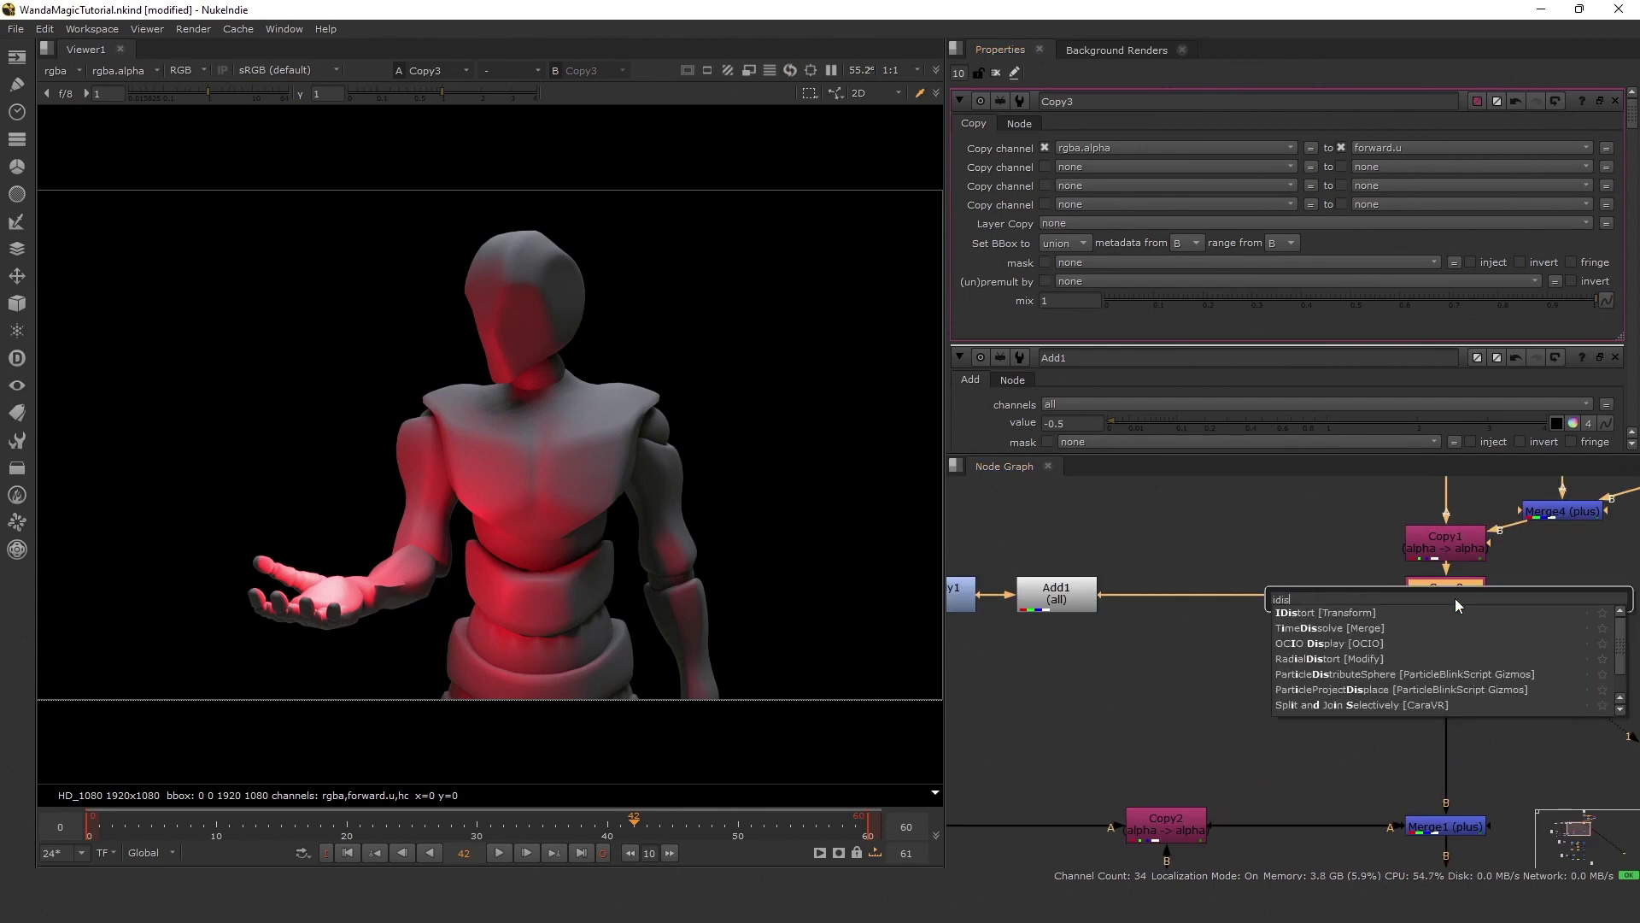
pyautogui.press('Return')
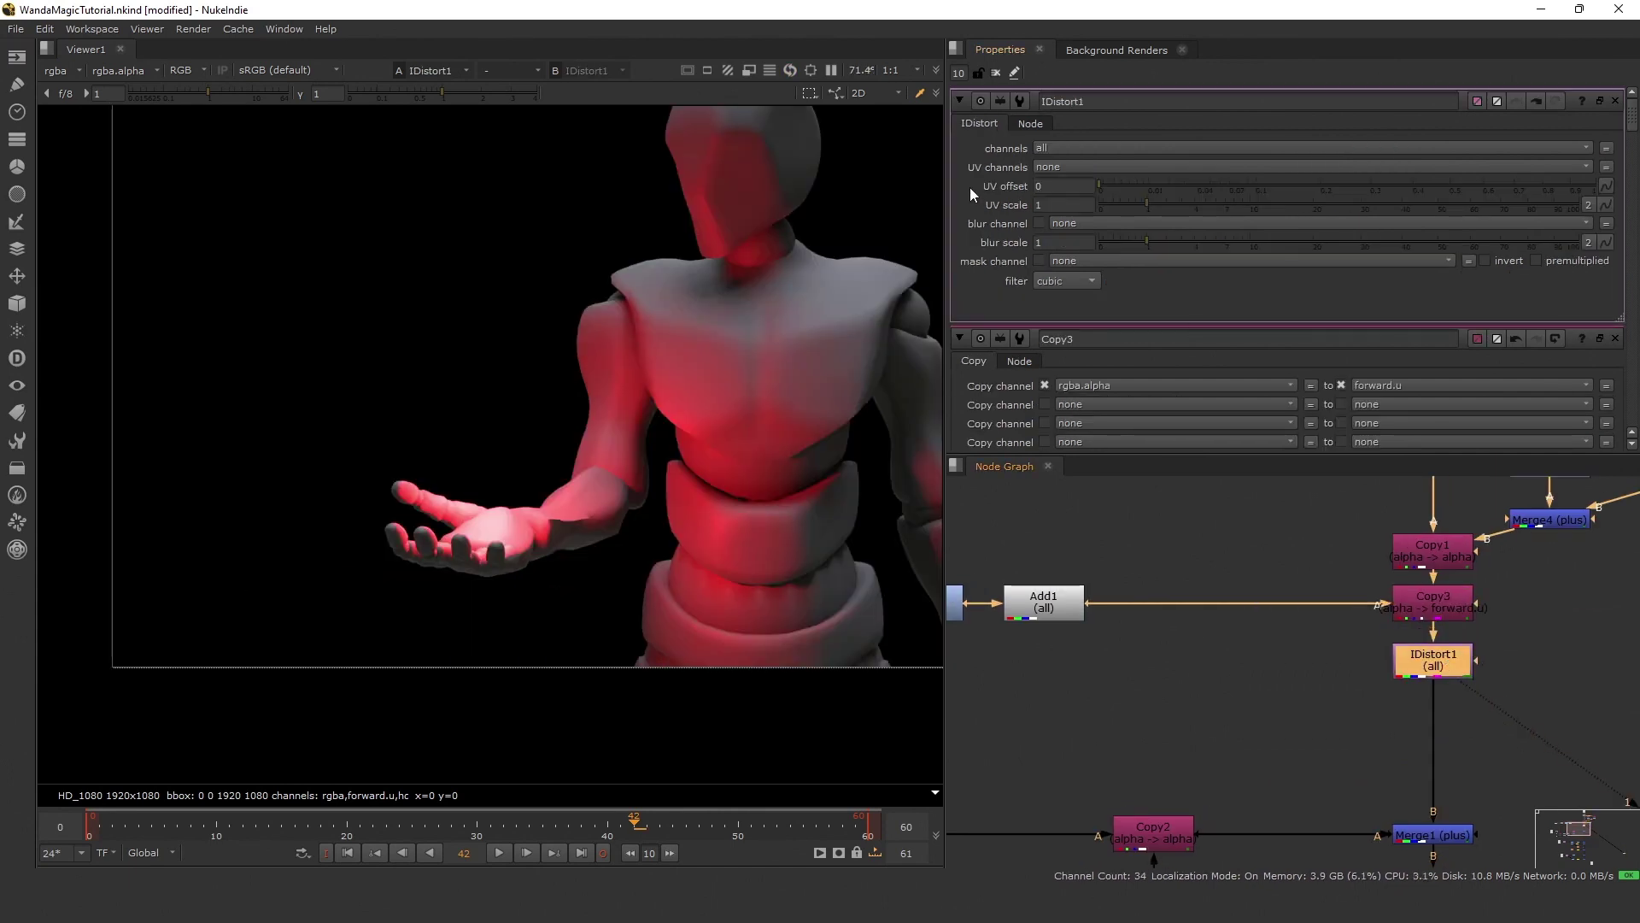
pyautogui.click(1073, 166)
pyautogui.click(1103, 273)
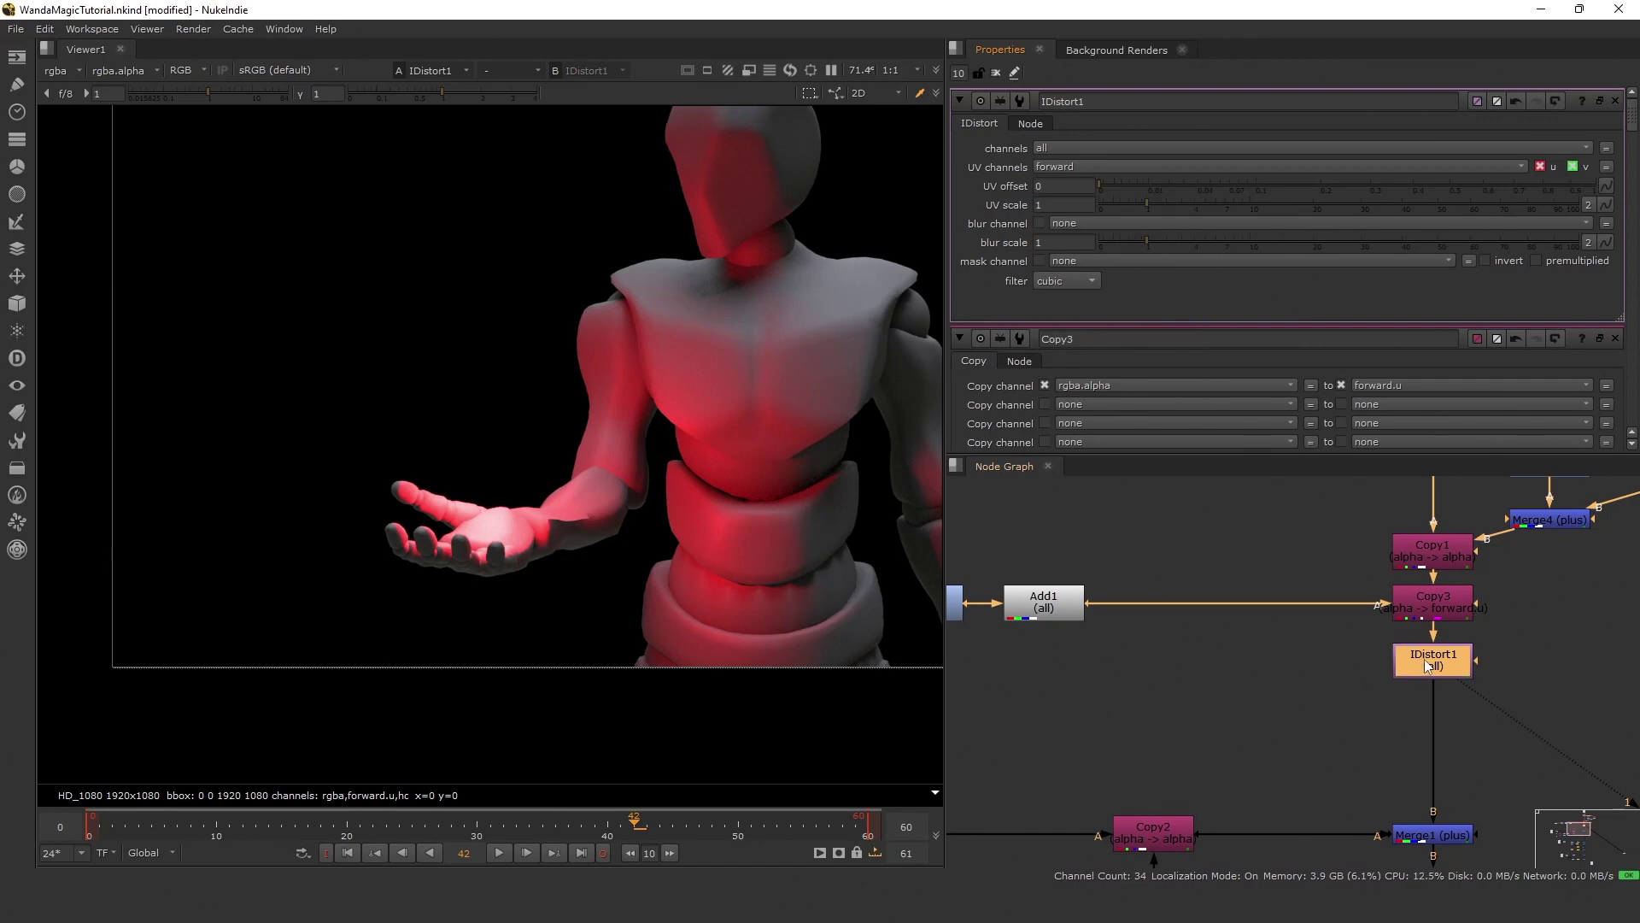
# Set IDistort1's UV scale to 15.
pyautogui.moveTo(1152, 205); pyautogui.dragTo(1269, 212)
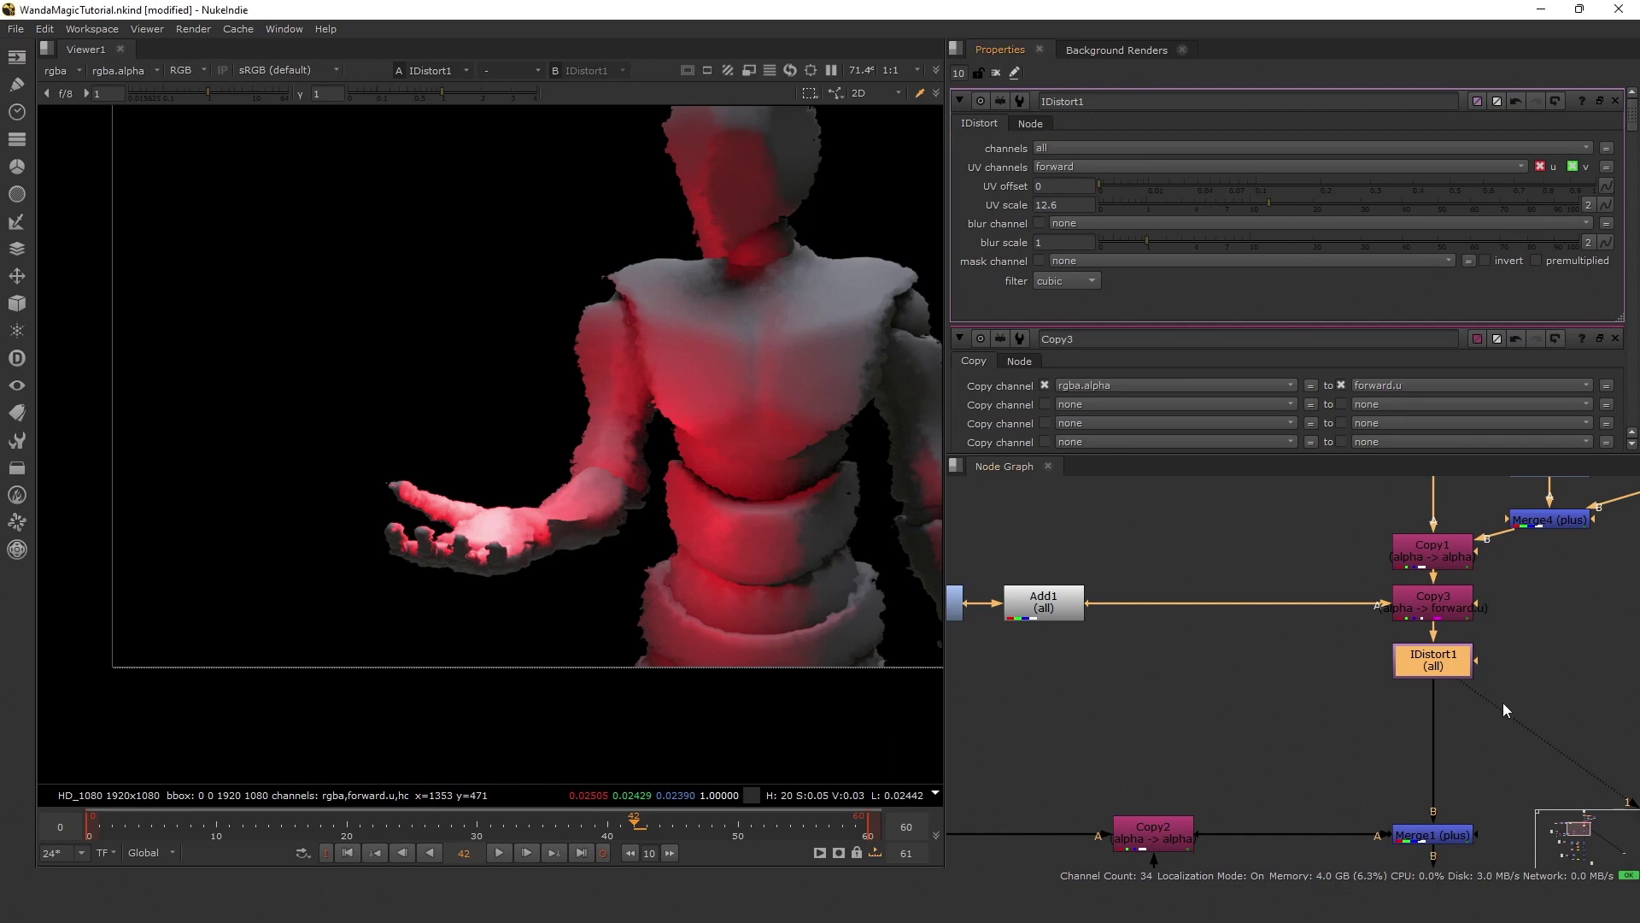
pyautogui.moveTo(1078, 211); pyautogui.dragTo(966, 243)
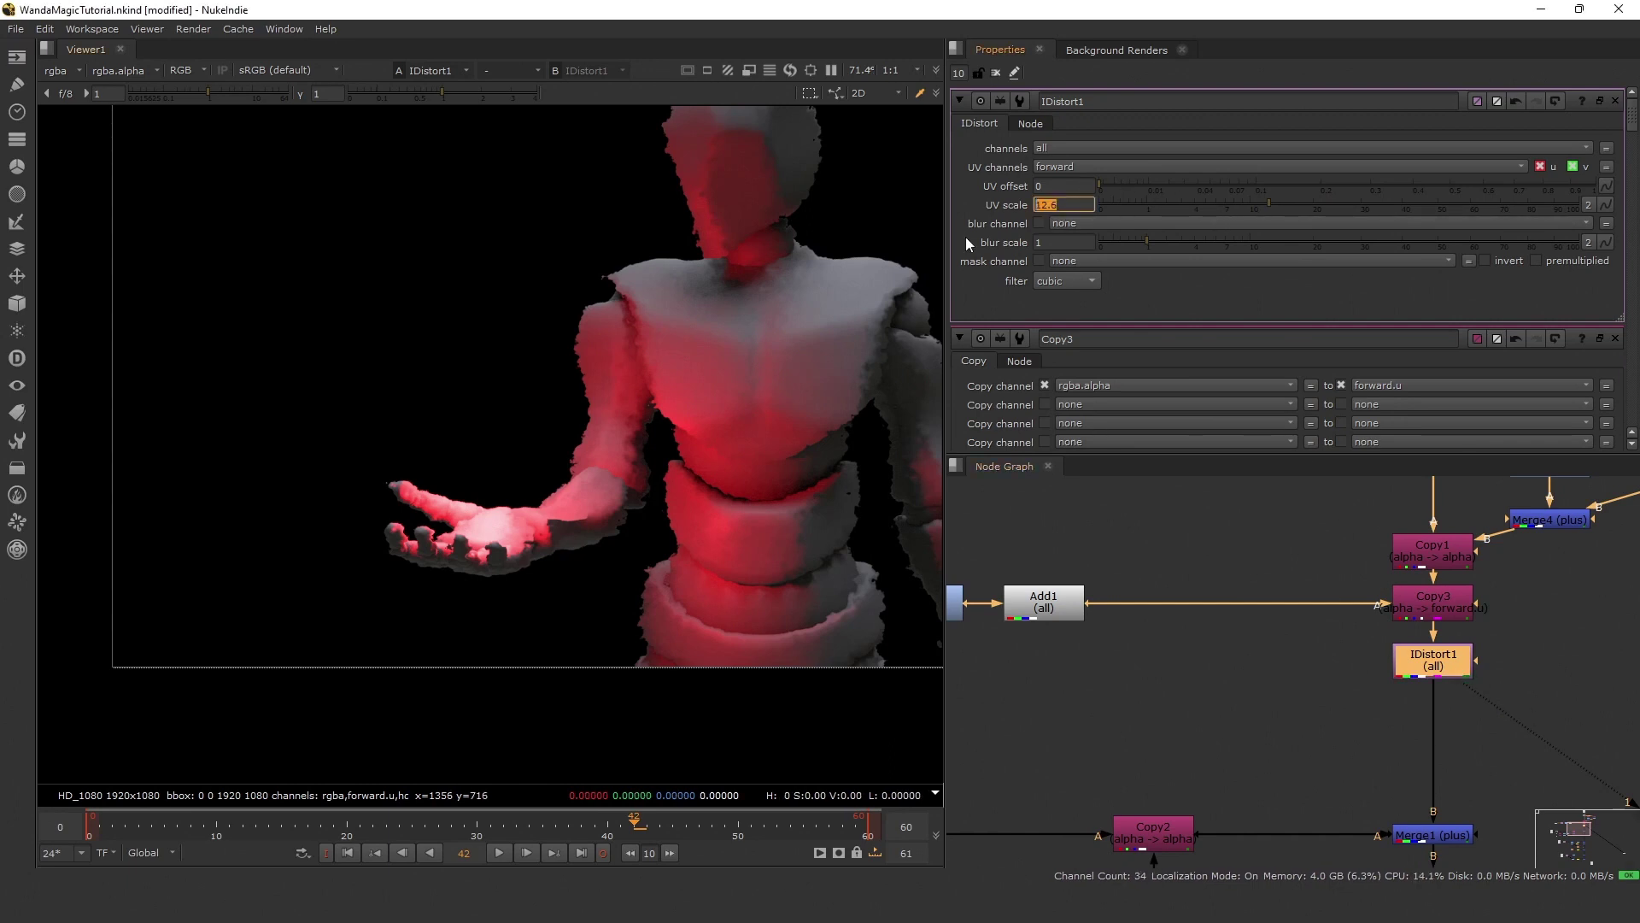
pyautogui.write('15')
pyautogui.click(1252, 689)
pyautogui.scroll(3, 440, 563)
pyautogui.scroll(-5, 1411, 612)
pyautogui.moveTo(1196, 629); pyautogui.dragTo(1282, 629, button='middle')
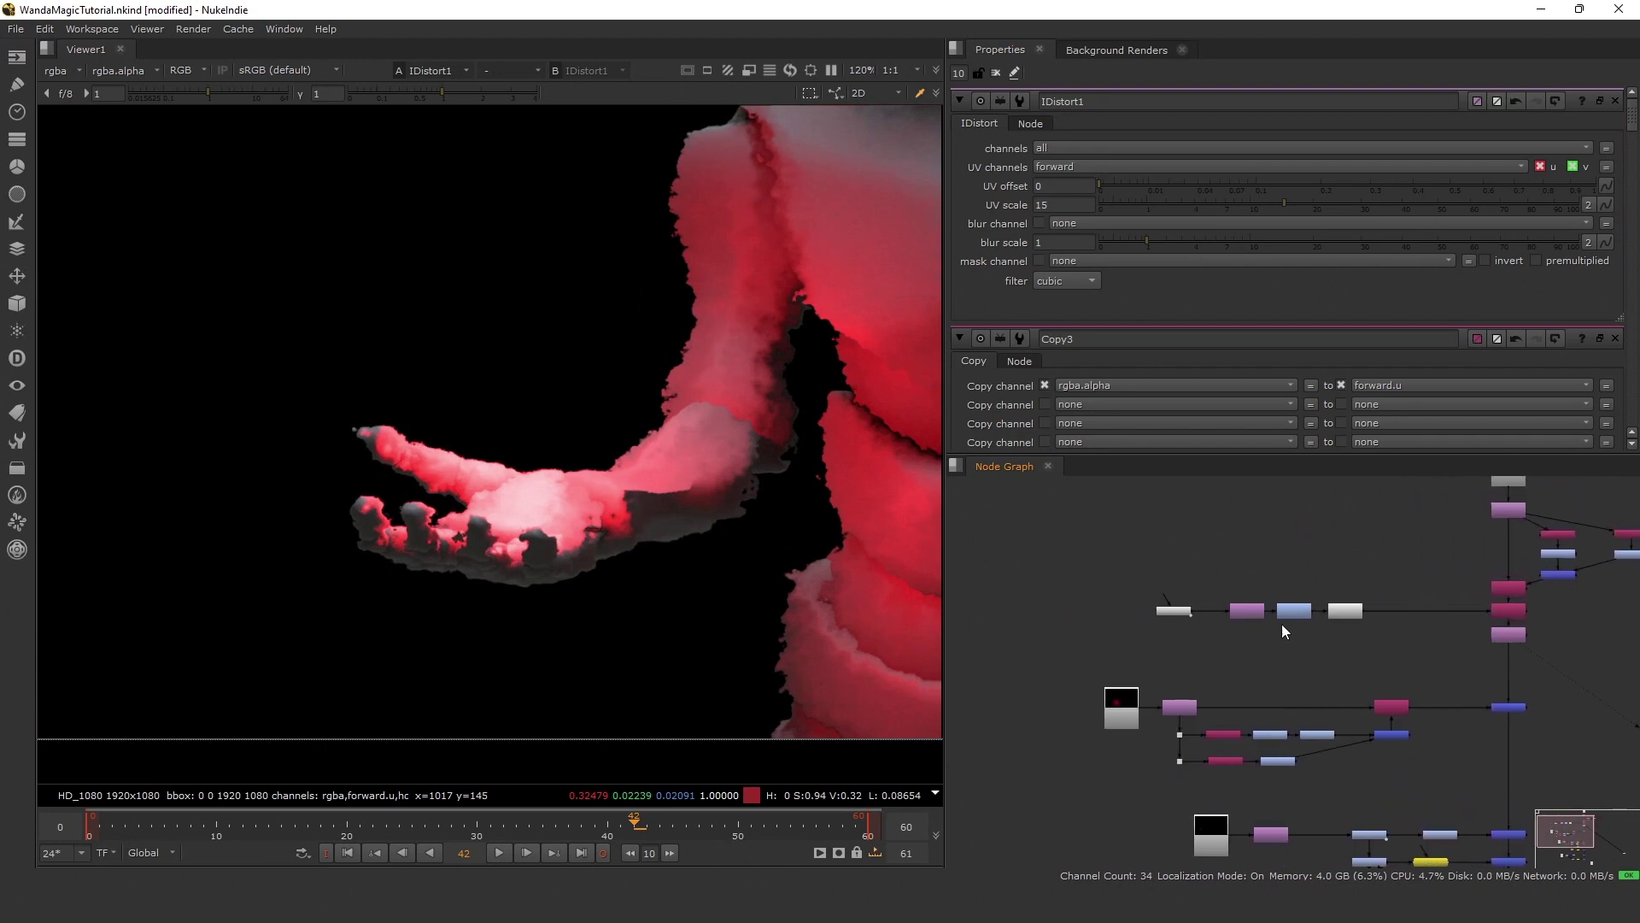
# View the Read2 smoke render and move the Noise1 to Add1 chain away from Copy3, clearing the space above Reformat2.
pyautogui.scroll(3, 1161, 702)
pyautogui.click(1074, 711)
pyautogui.press('1')
pyautogui.scroll(-4, 512, 534)
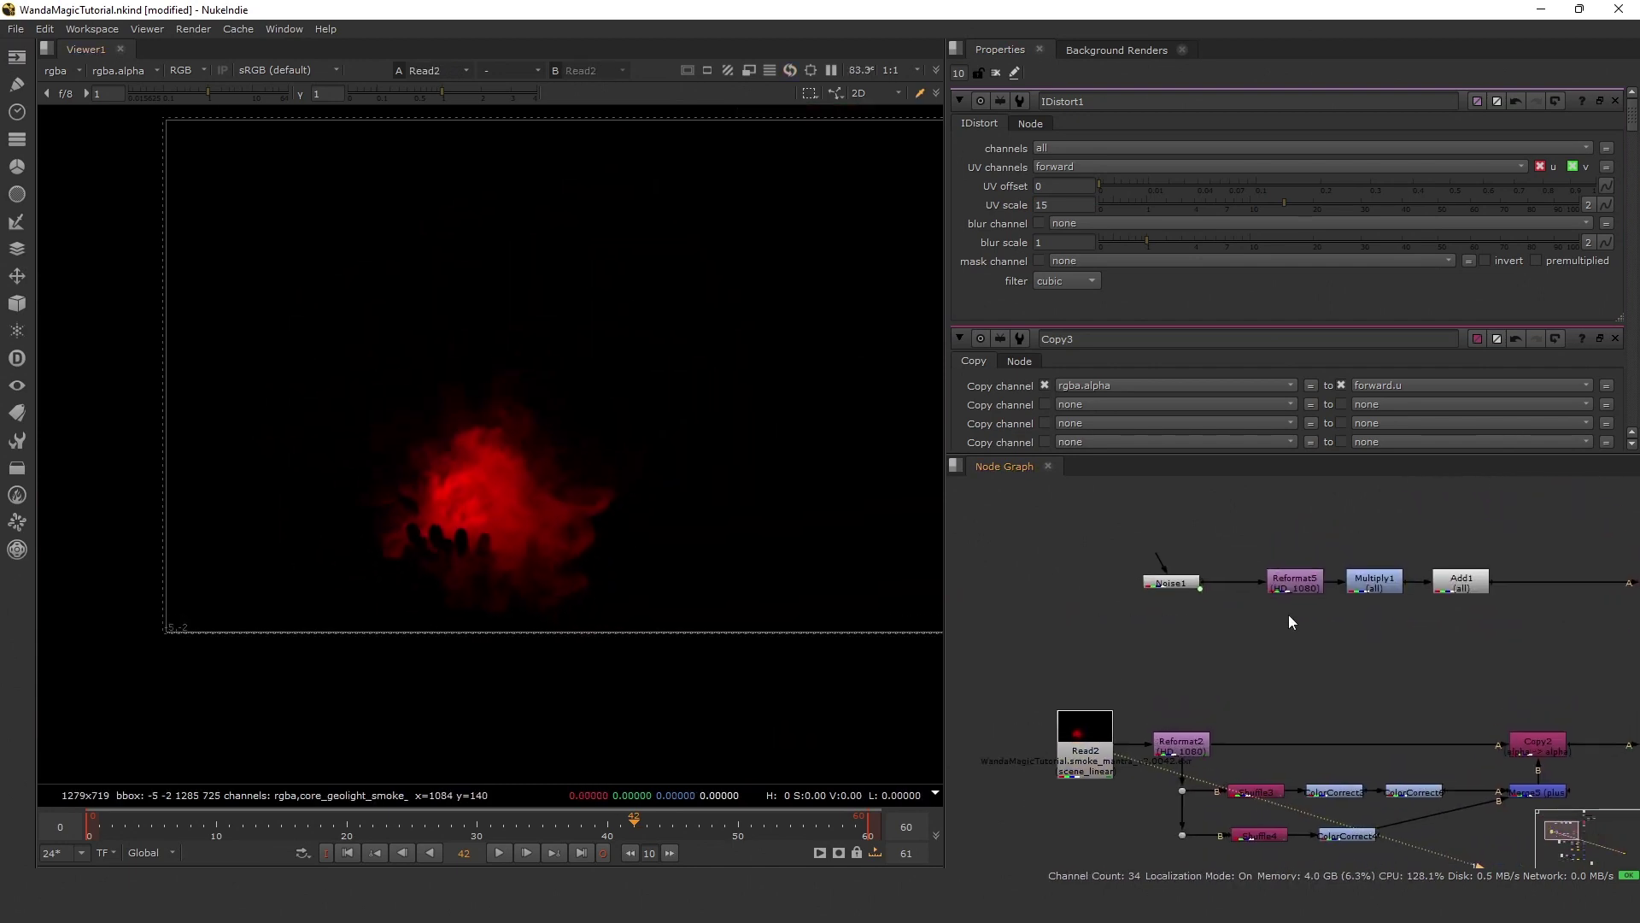
pyautogui.moveTo(1110, 534); pyautogui.dragTo(1597, 640)
pyautogui.moveTo(1470, 591); pyautogui.dragTo(1119, 595)
# Add a Multiply node after Add1, masked by Reformat2's smoke alpha, and view it.
pyautogui.click(1198, 646)
pyautogui.press('Tab')
pyautogui.write('mul')
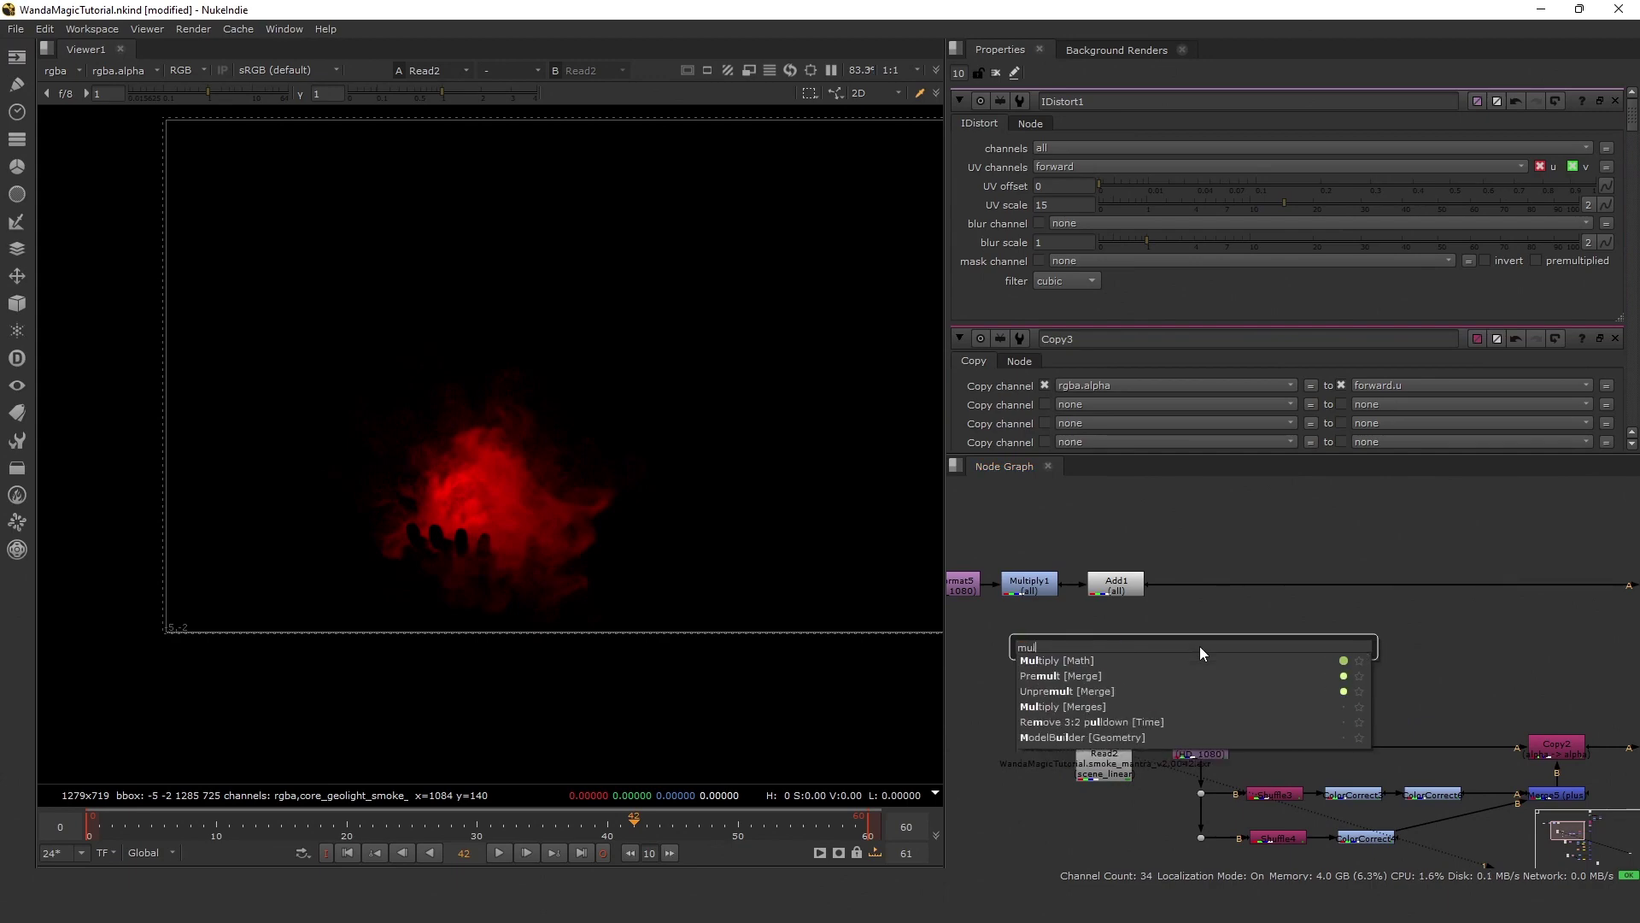
pyautogui.press('Return')
pyautogui.moveTo(1232, 660); pyautogui.dragTo(1207, 587)
pyautogui.press('1')
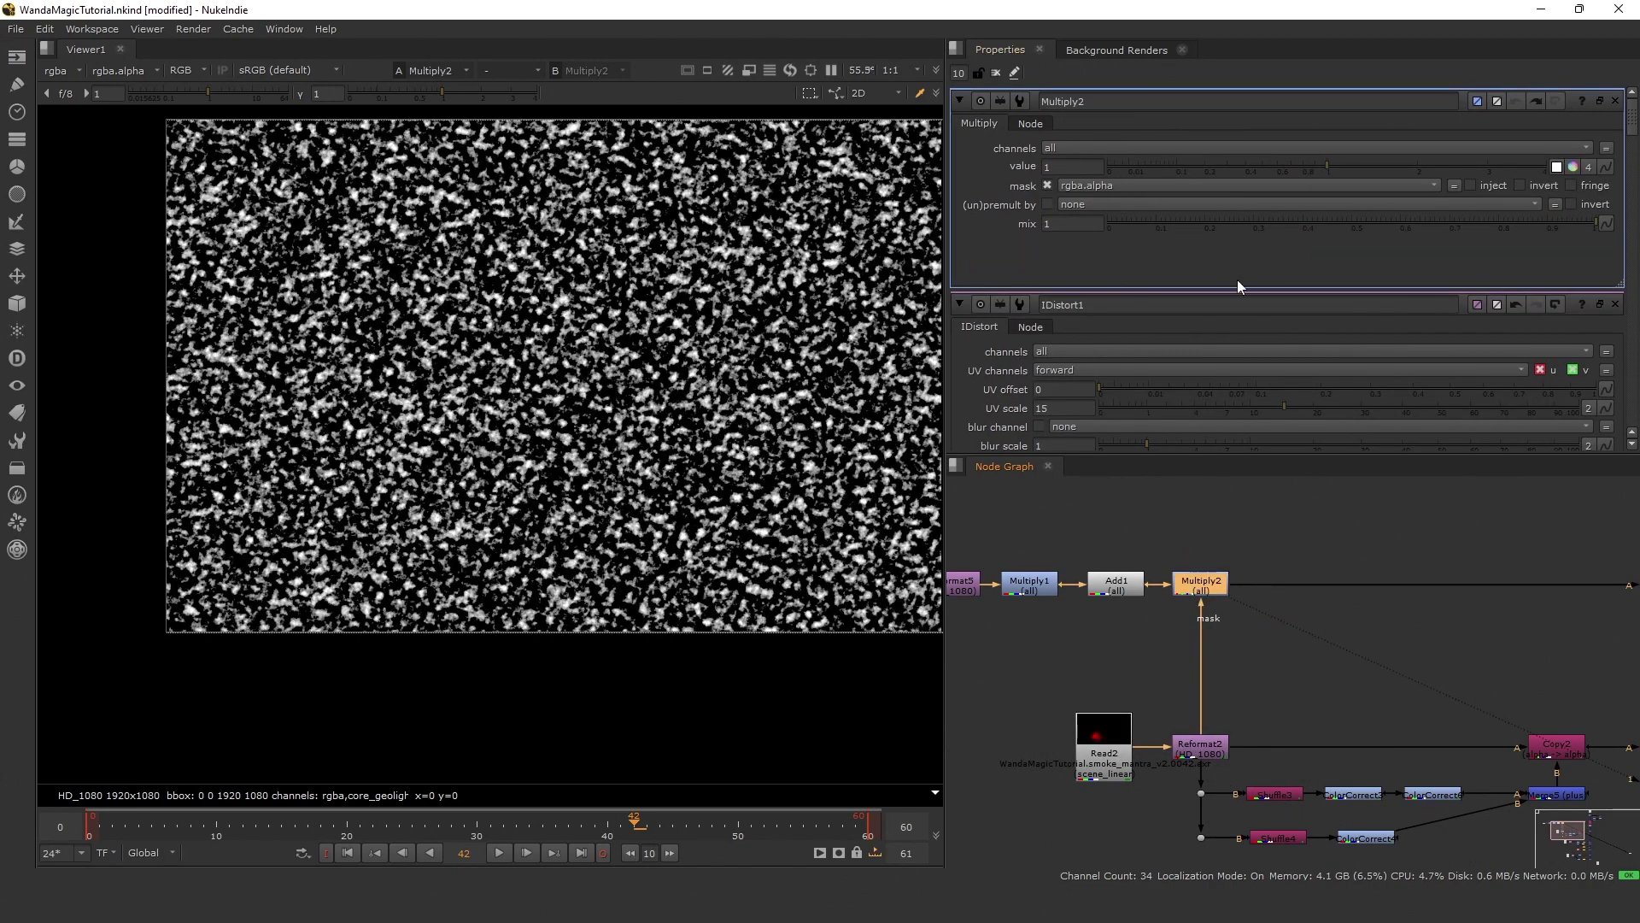
# Set Multiply2's value to 0 and invert its mask, toggling the node to compare the noise inside the smoke area.
pyautogui.moveTo(1169, 167); pyautogui.dragTo(1104, 168)
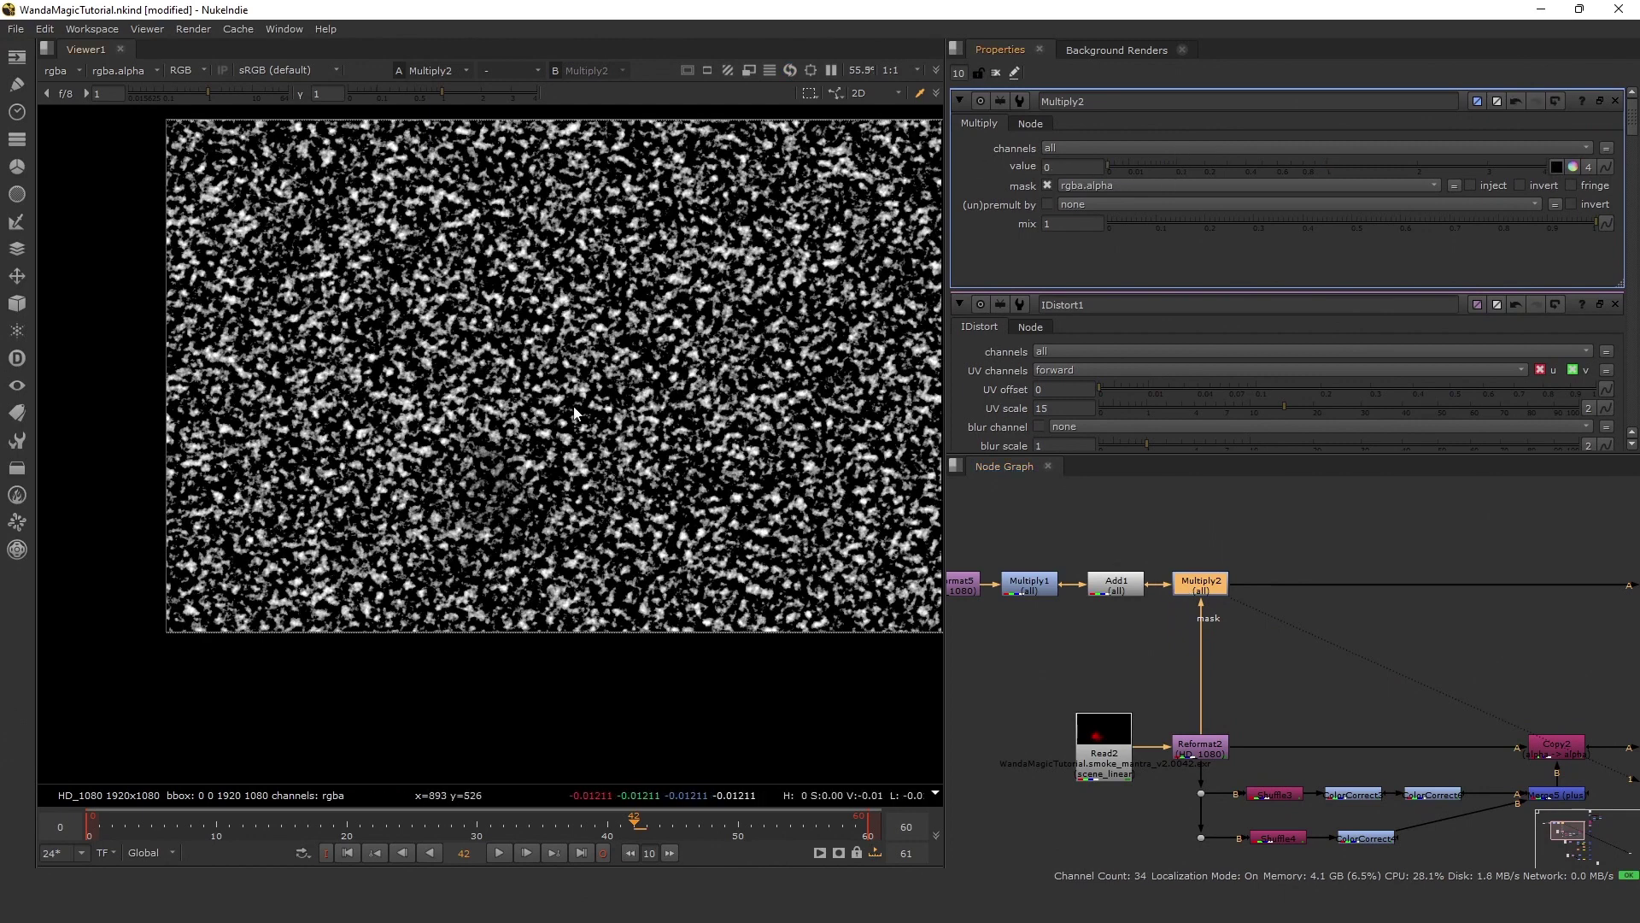
pyautogui.click(1519, 185)
pyautogui.scroll(3, 460, 495)
pyautogui.press('d')
pyautogui.press('d')
pyautogui.scroll(-3, 1226, 596)
pyautogui.moveTo(1360, 623); pyautogui.dragTo(1201, 604, button='middle')
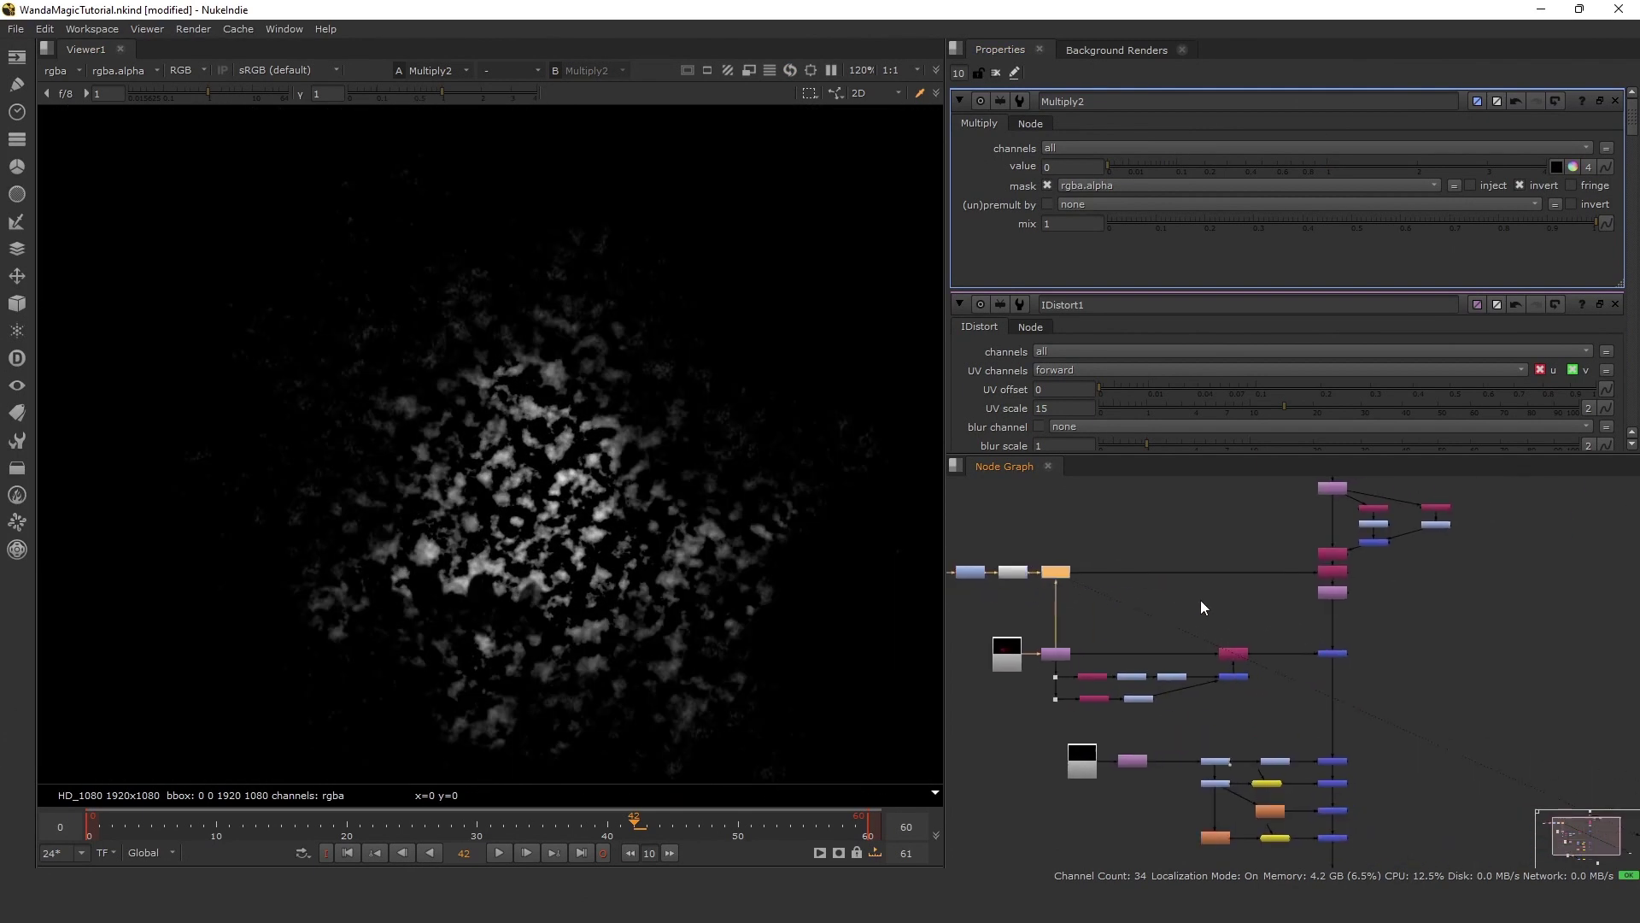
# View IDistort1 and Merge1 to check the masked distortion, and save the script.
pyautogui.moveTo(1332, 598); pyautogui.dragTo(1241, 604, button='middle')
pyautogui.scroll(3, 1241, 605)
pyautogui.click(1239, 598)
pyautogui.press('1')
pyautogui.click(1254, 730)
pyautogui.press('1')
pyautogui.scroll(-3, 1223, 629)
pyautogui.moveTo(998, 619); pyautogui.dragTo(1146, 623, button='middle')
pyautogui.hotkey('ctrl', 's')
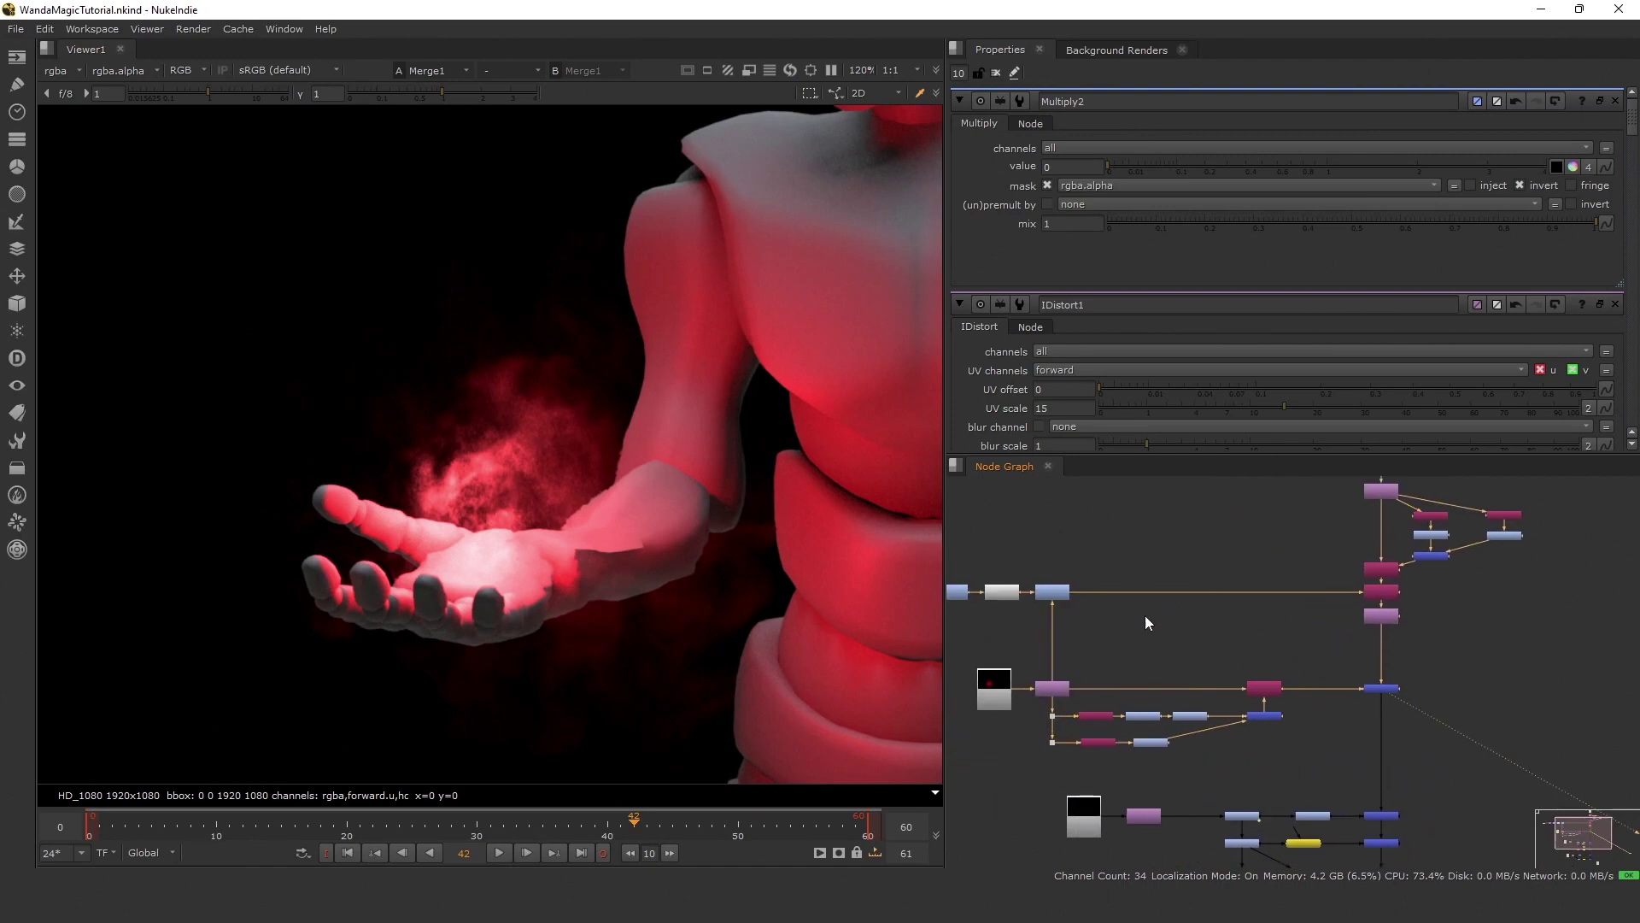
# Toggle Multiply2 off and on to compare the unmasked and masked distortion on the hand.
pyautogui.scroll(3, 1146, 623)
pyautogui.moveTo(998, 582); pyautogui.dragTo(1131, 596, button='middle')
pyautogui.click(1128, 593)
pyautogui.press('d')
pyautogui.press('d')
pyautogui.scroll(2, 451, 552)
pyautogui.moveTo(1465, 661); pyautogui.dragTo(1227, 658, button='middle')
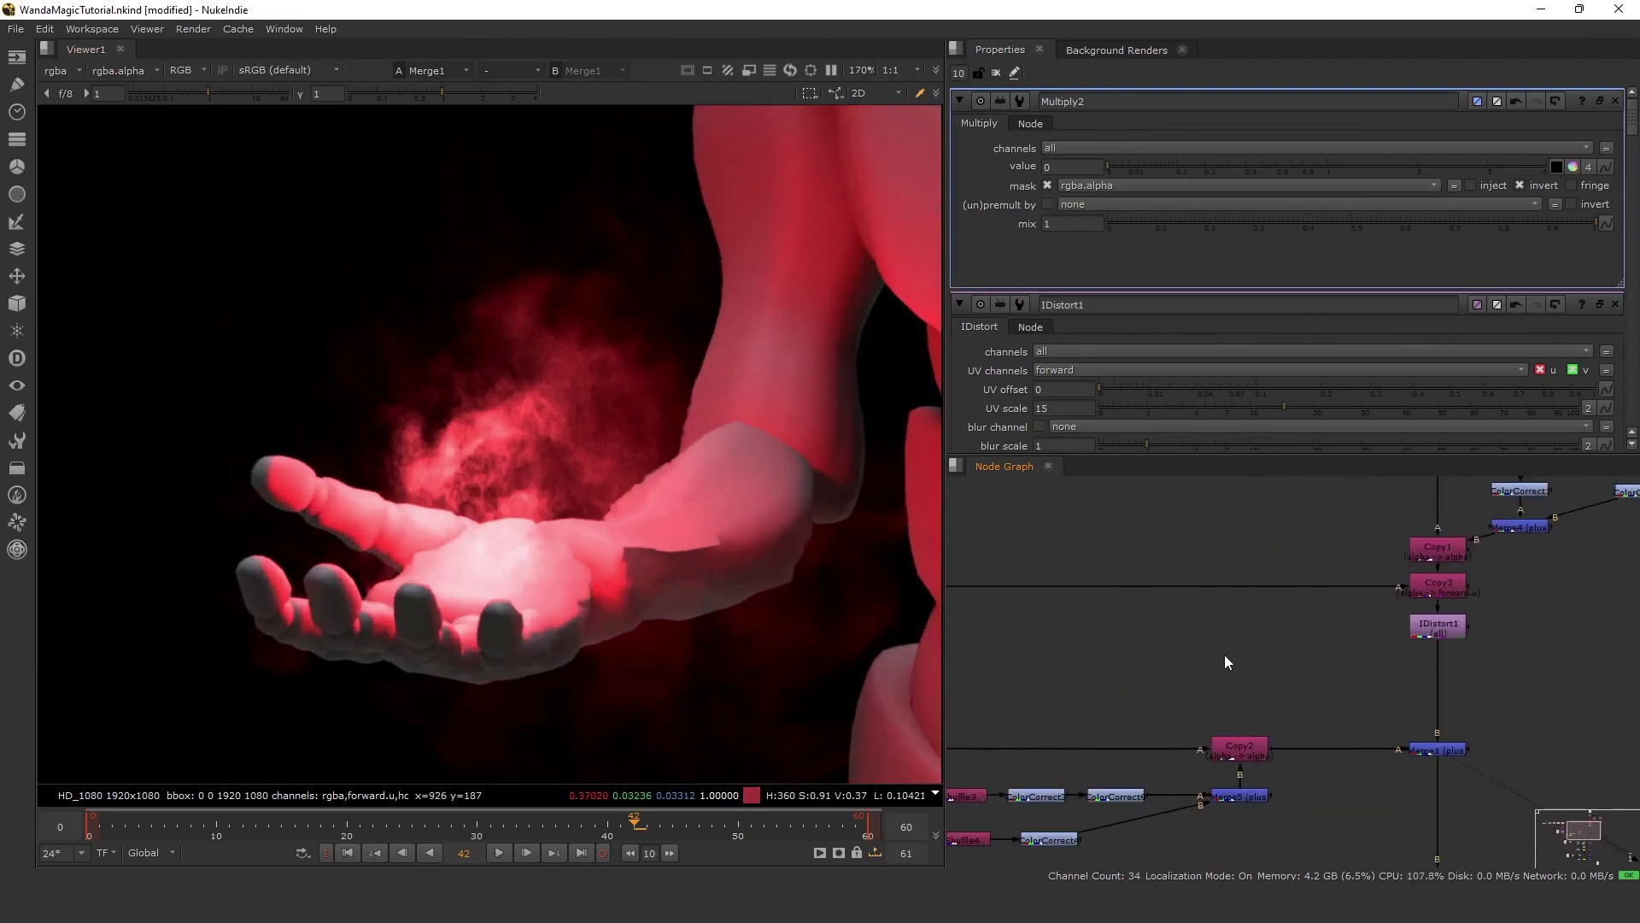
# Try an exaggerated UV scale of 205 on IDistort1.
pyautogui.scroll(2, 1371, 633)
pyautogui.doubleClick(1457, 622)
pyautogui.scroll(-5, 1456, 603)
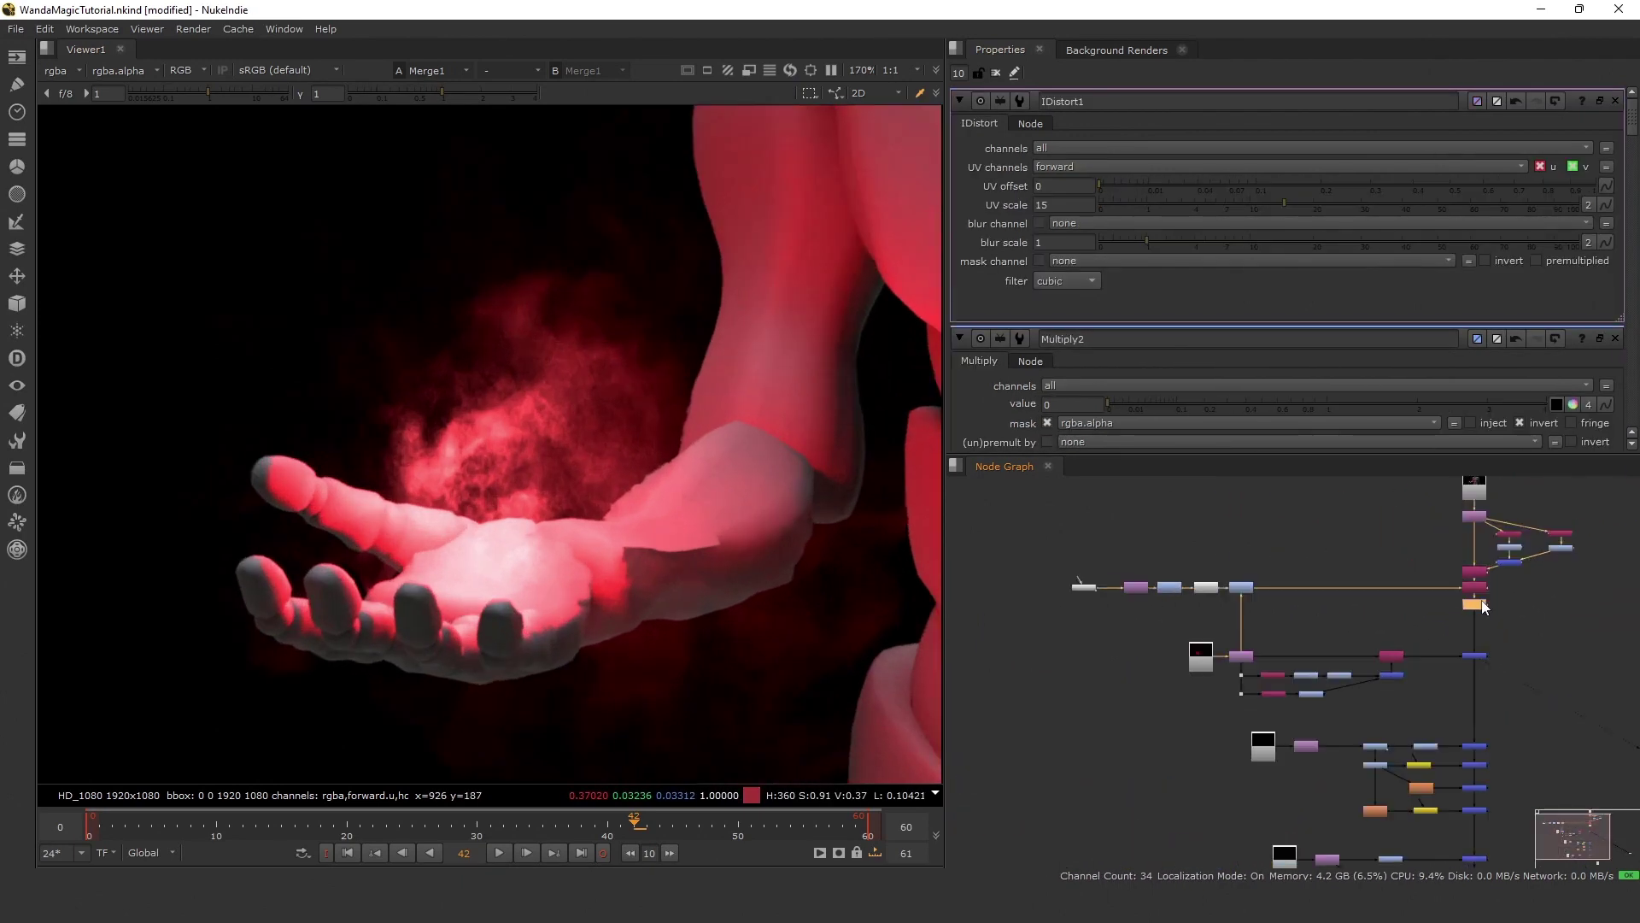
pyautogui.scroll(5, 1460, 582)
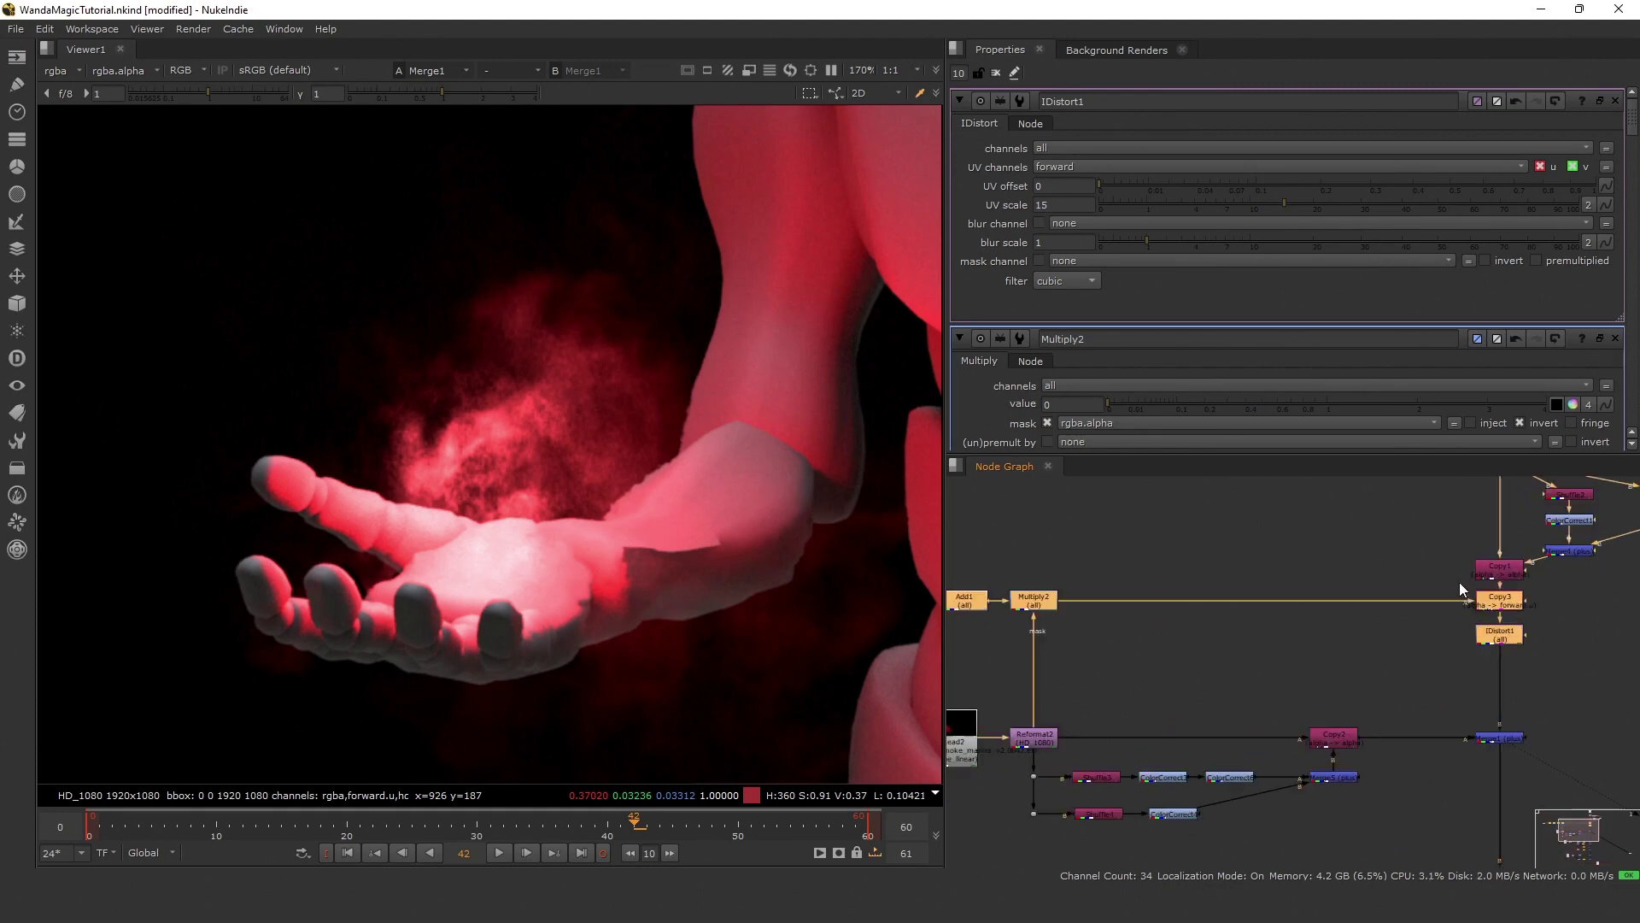
pyautogui.moveTo(1059, 205); pyautogui.dragTo(1088, 219, button='middle')
pyautogui.moveTo(1088, 219); pyautogui.dragTo(1094, 218)
pyautogui.scroll(-5, 1227, 642)
pyautogui.scroll(5, 1139, 733)
# Branch a Blur node off Reformat2 into Multiply2's mask input and set its size to 150.
pyautogui.click(1137, 733)
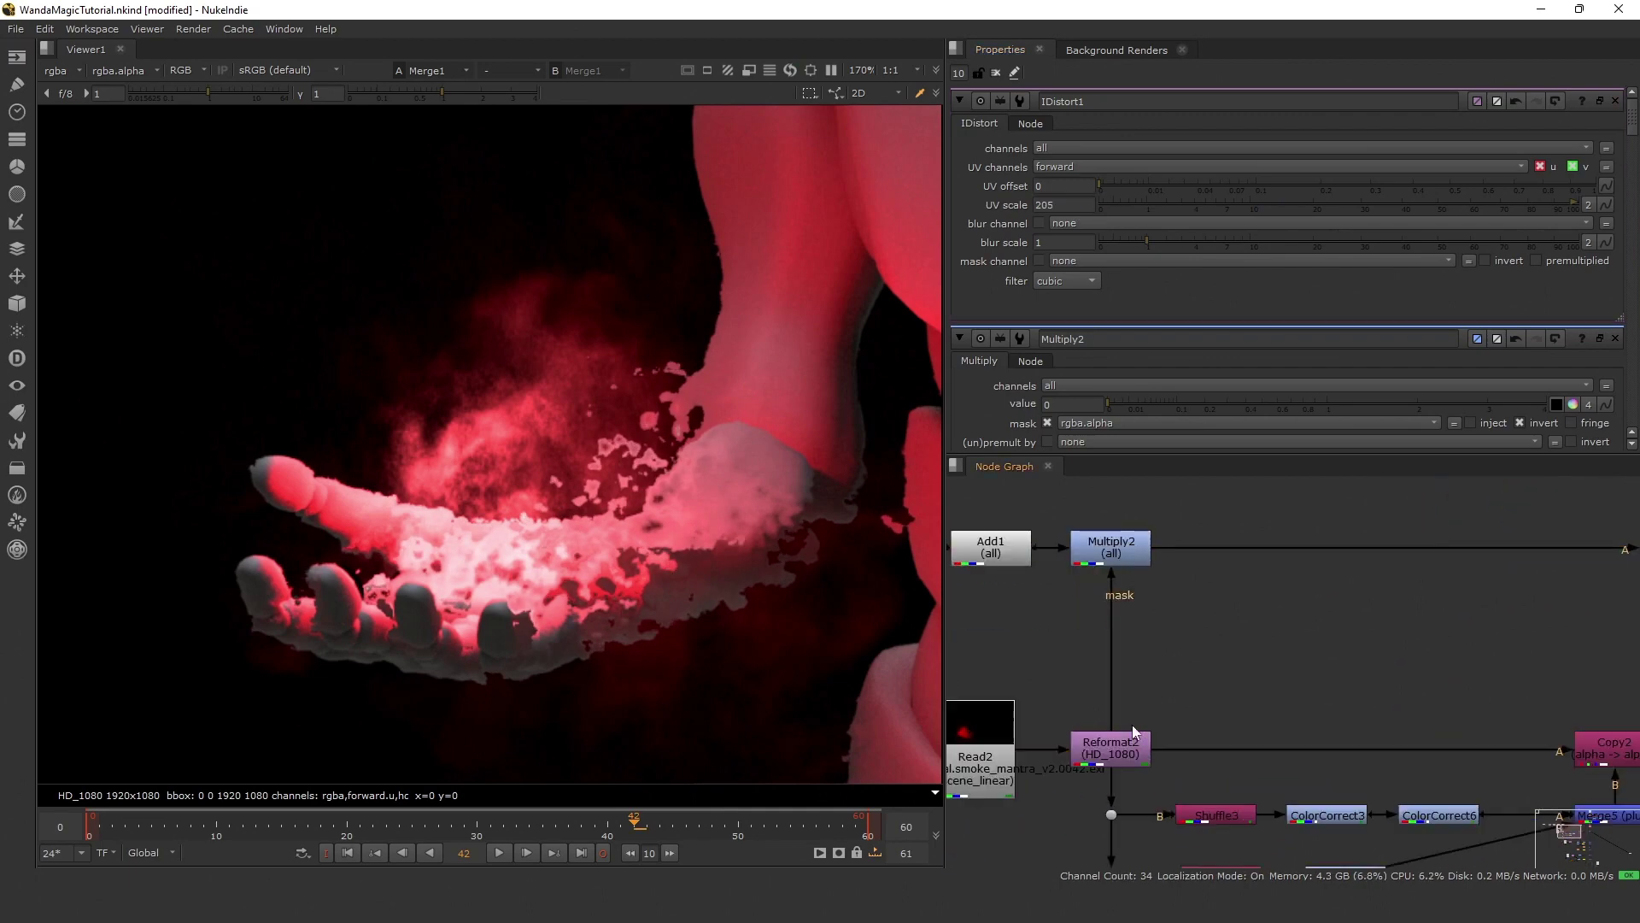
pyautogui.press('ctrl')
pyautogui.press('b')
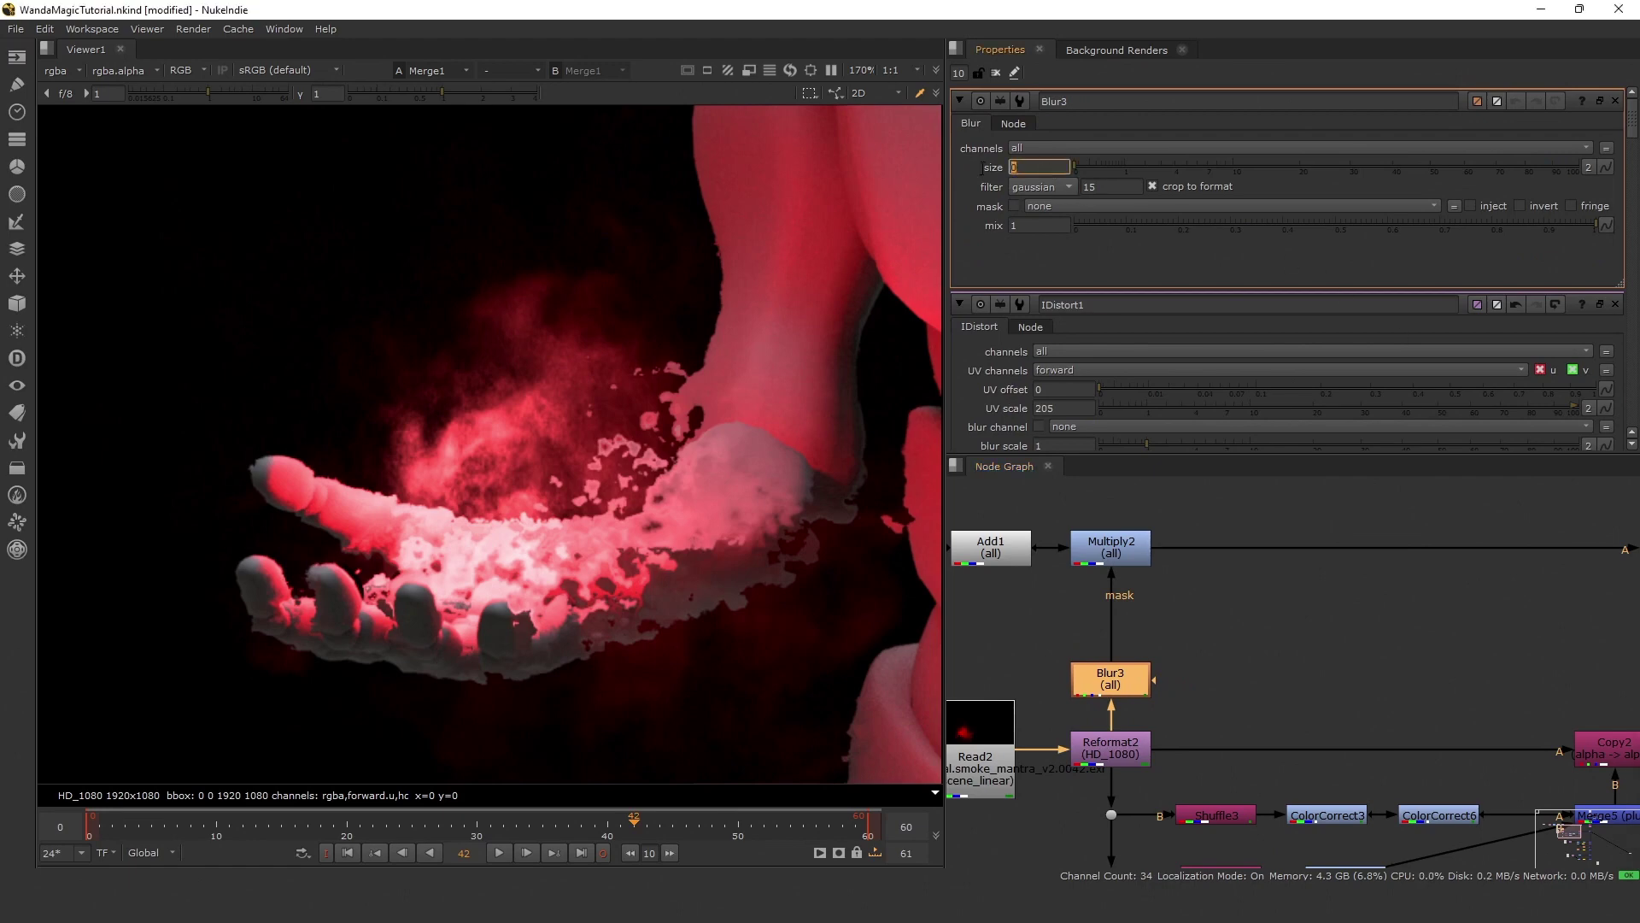
pyautogui.write('150')
pyautogui.press('Return')
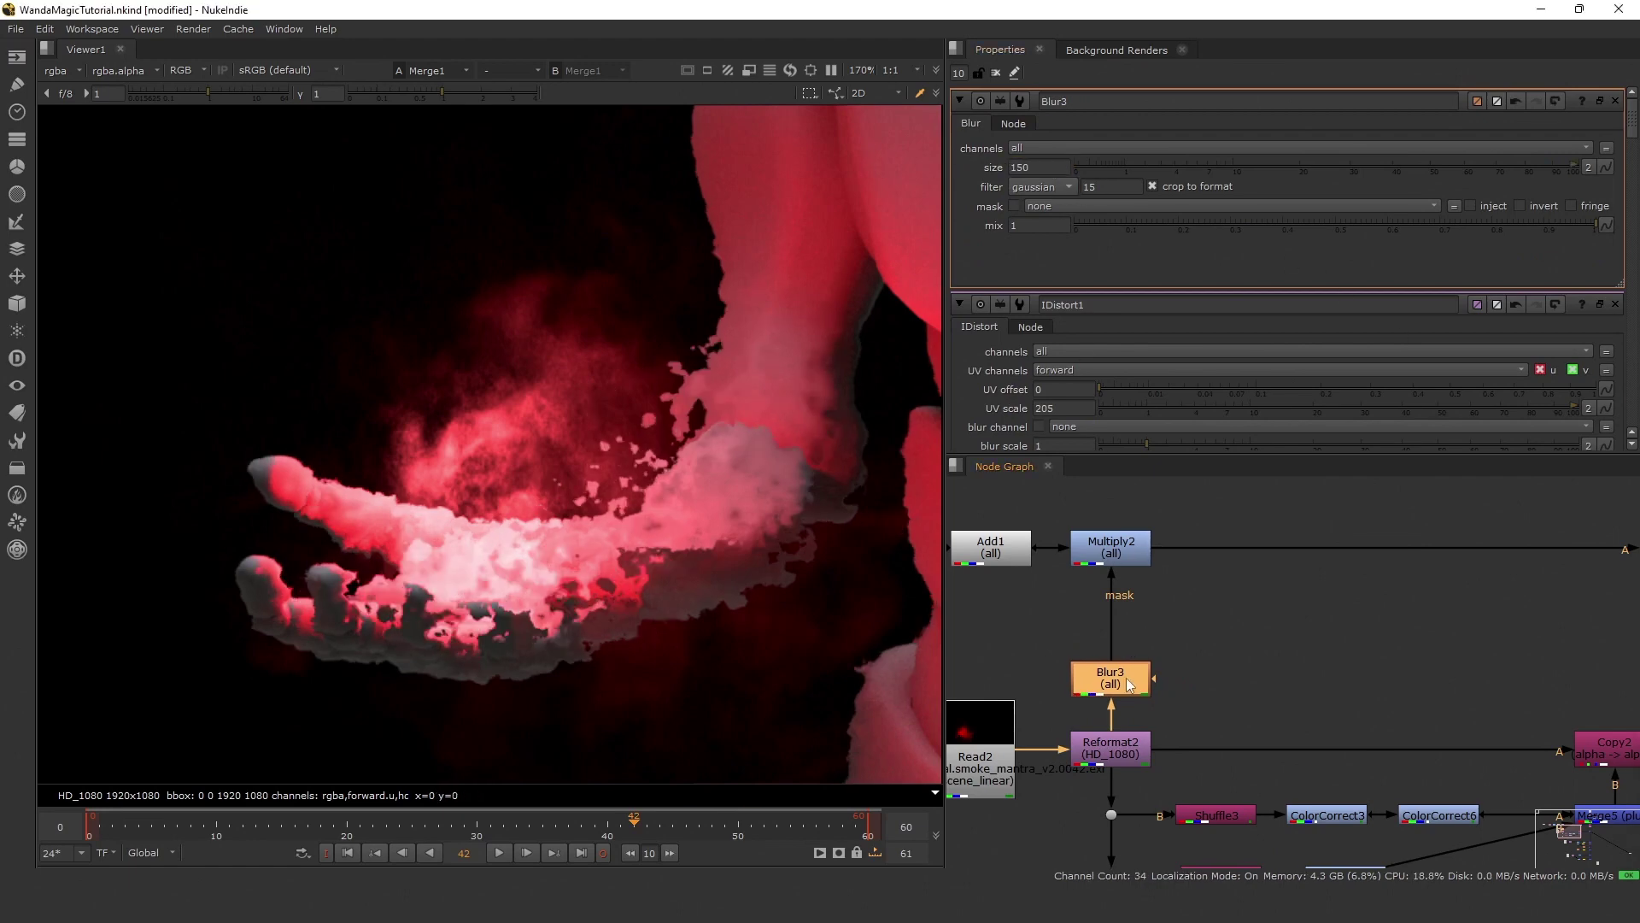
# Add a ColorCorrect node after Blur3 and limit it to the alpha channel.
pyautogui.press('c')
pyautogui.click(1069, 149)
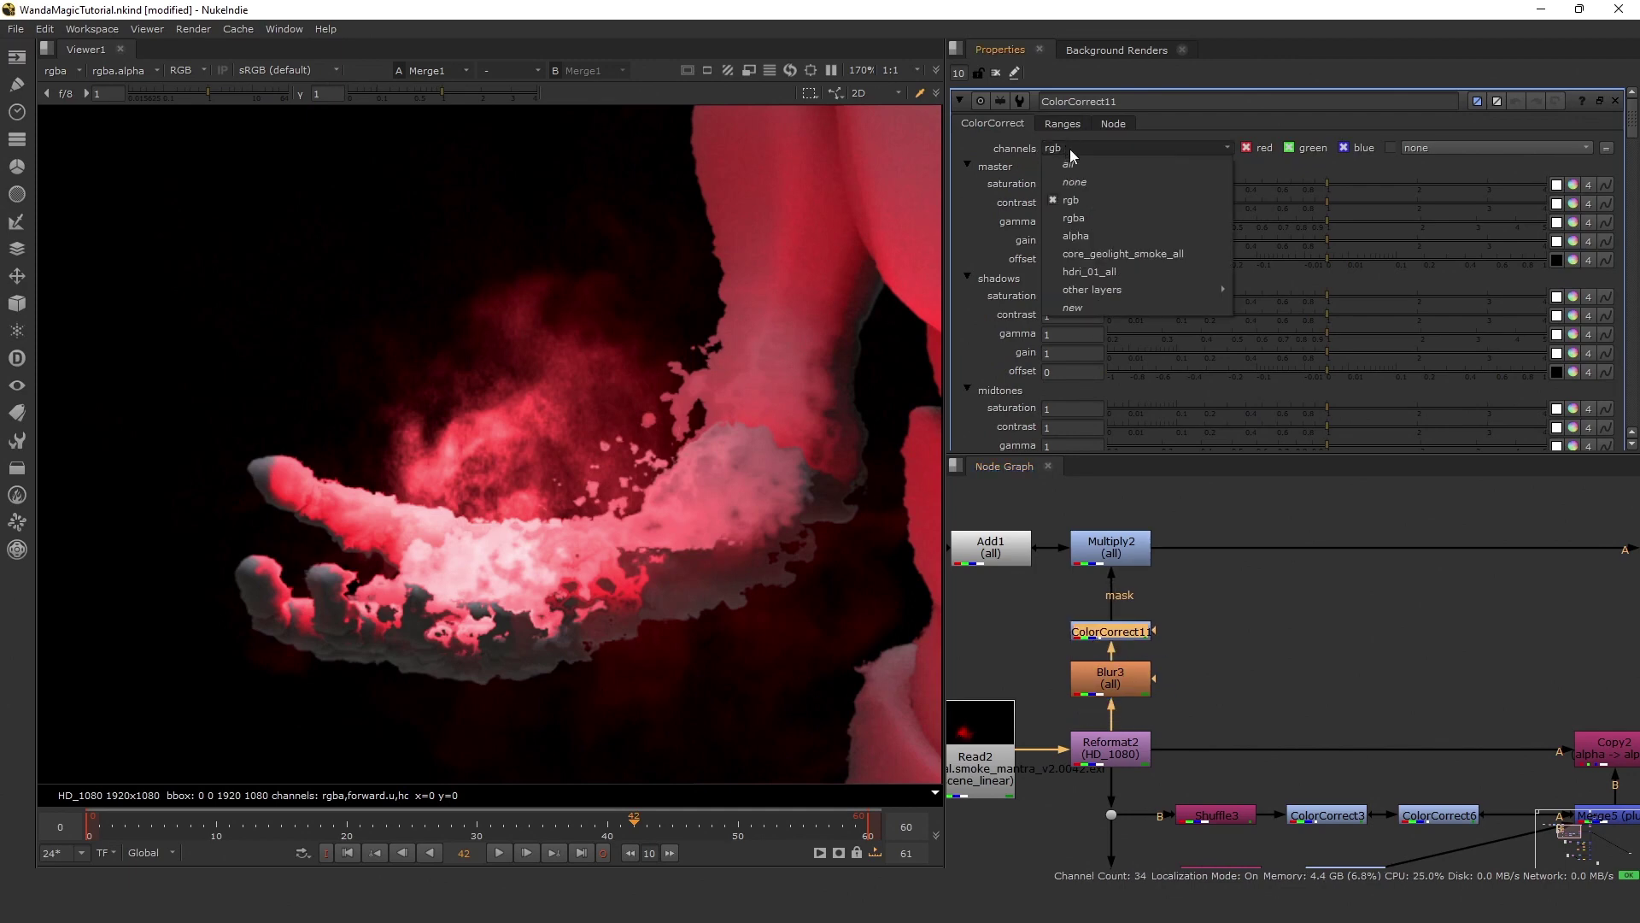
pyautogui.click(1100, 238)
# View Multiply2 and set ColorCorrect11's master gain to 1.8 to strengthen the distortion mask.
pyautogui.click(1127, 534)
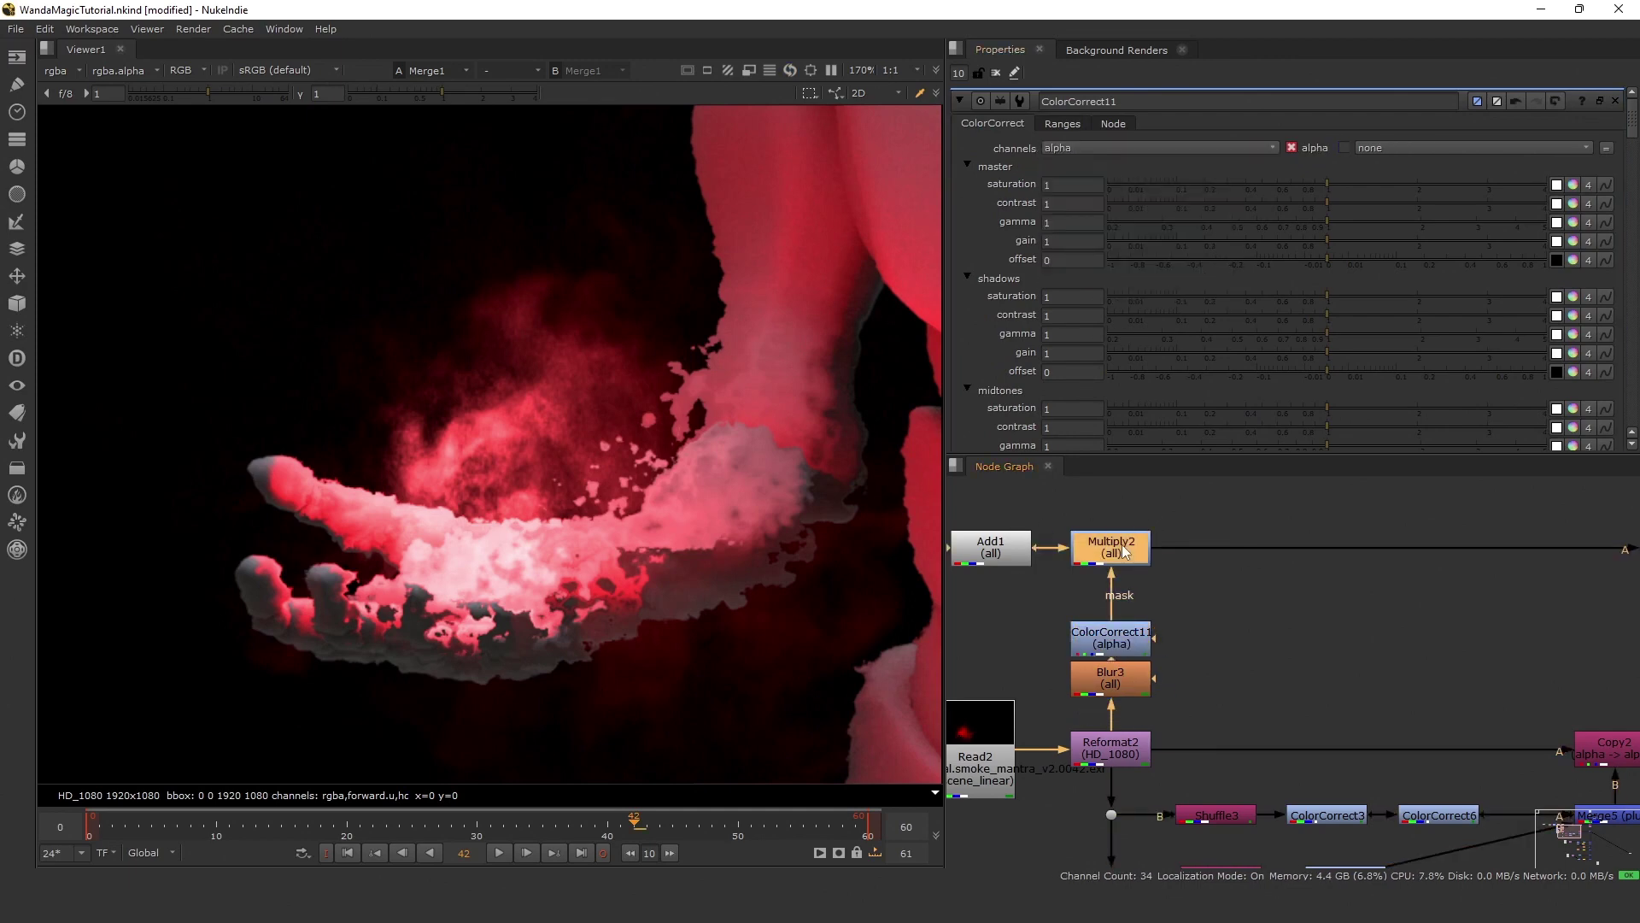
pyautogui.press('1')
pyautogui.scroll(-3, 652, 428)
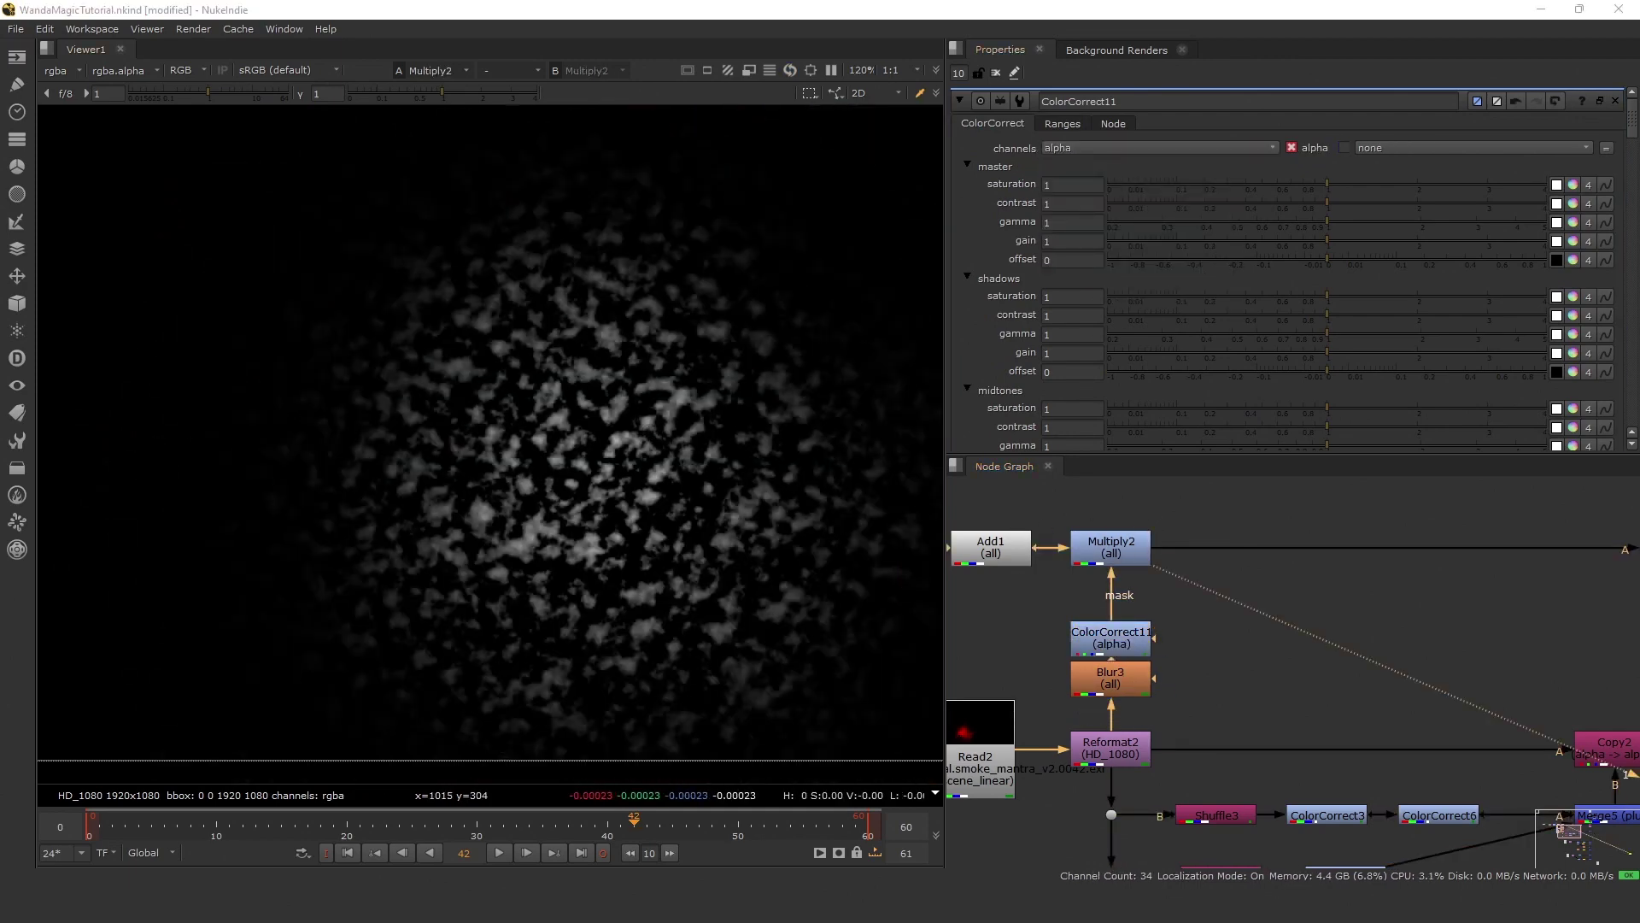
pyautogui.click(1072, 241)
pyautogui.write('.8')
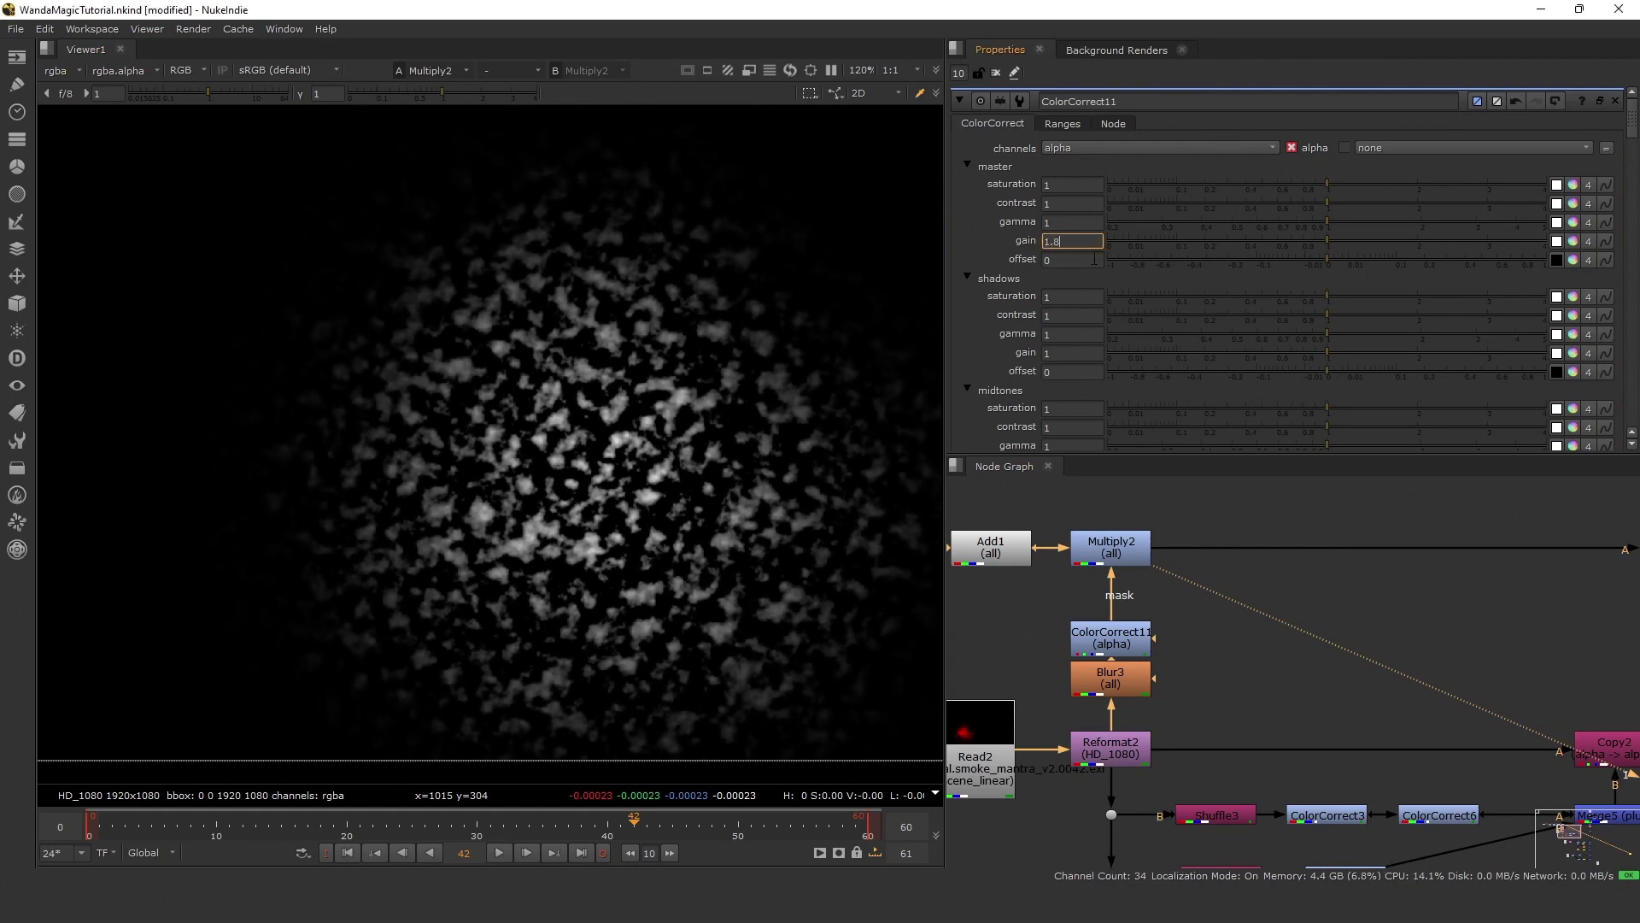
pyautogui.press('Return')
# Set IDistort1's UV scale to 15 and check the distortion at IDistort1 and Merge1.
pyautogui.scroll(-4, 1299, 699)
pyautogui.moveTo(1601, 669); pyautogui.dragTo(1373, 575, button='middle')
pyautogui.scroll(3, 1370, 560)
pyautogui.doubleClick(1367, 559)
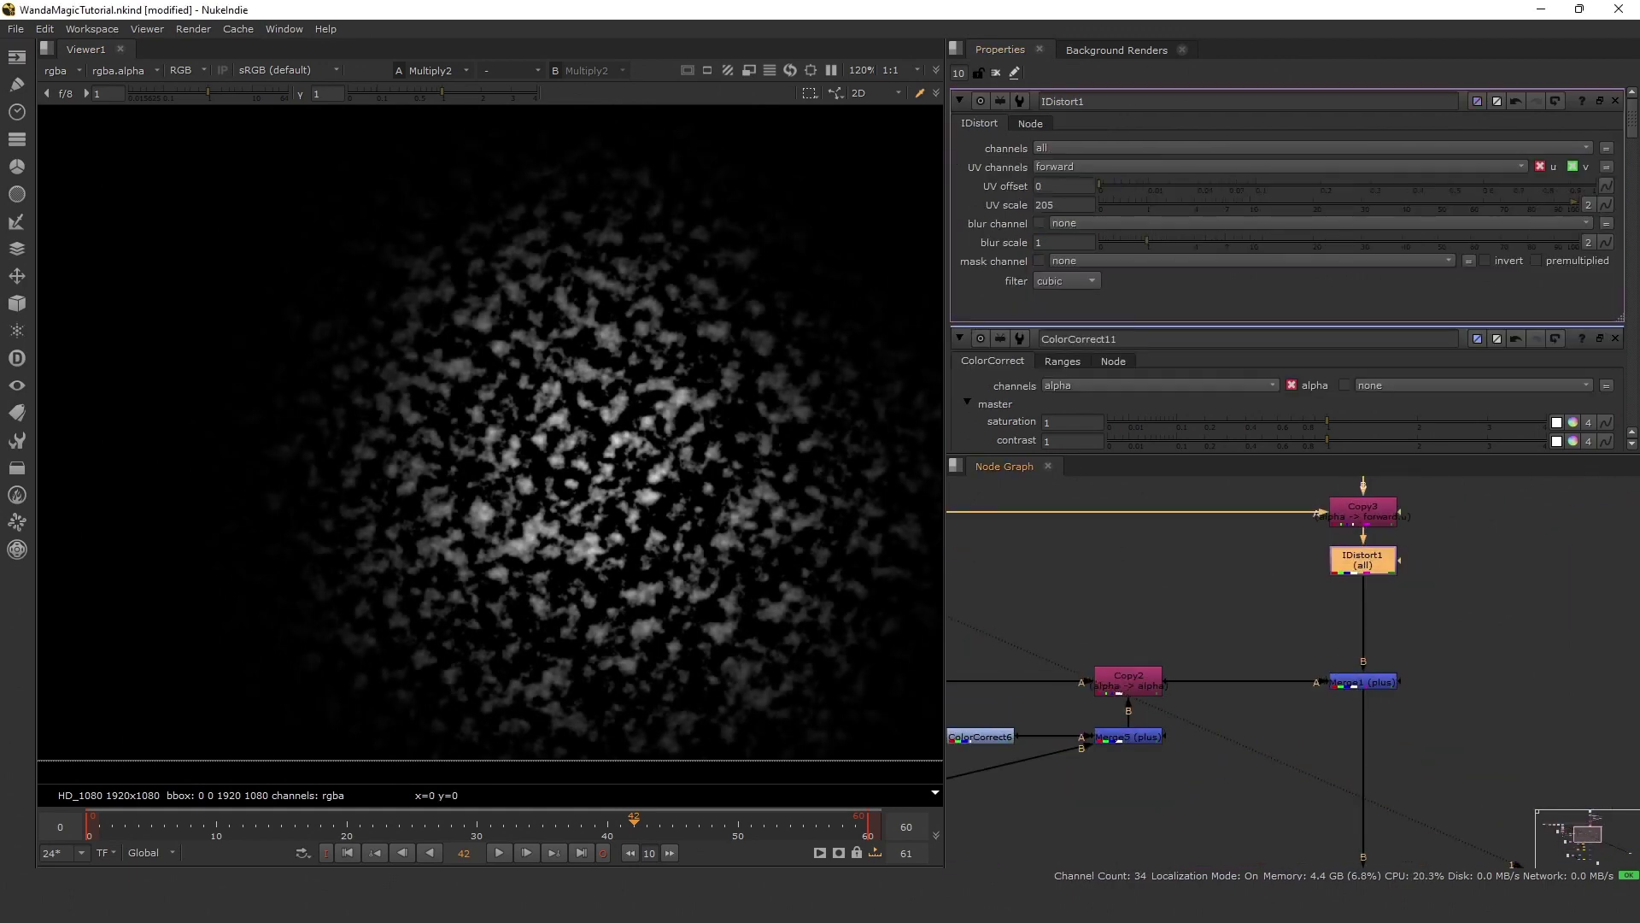
pyautogui.write('1')
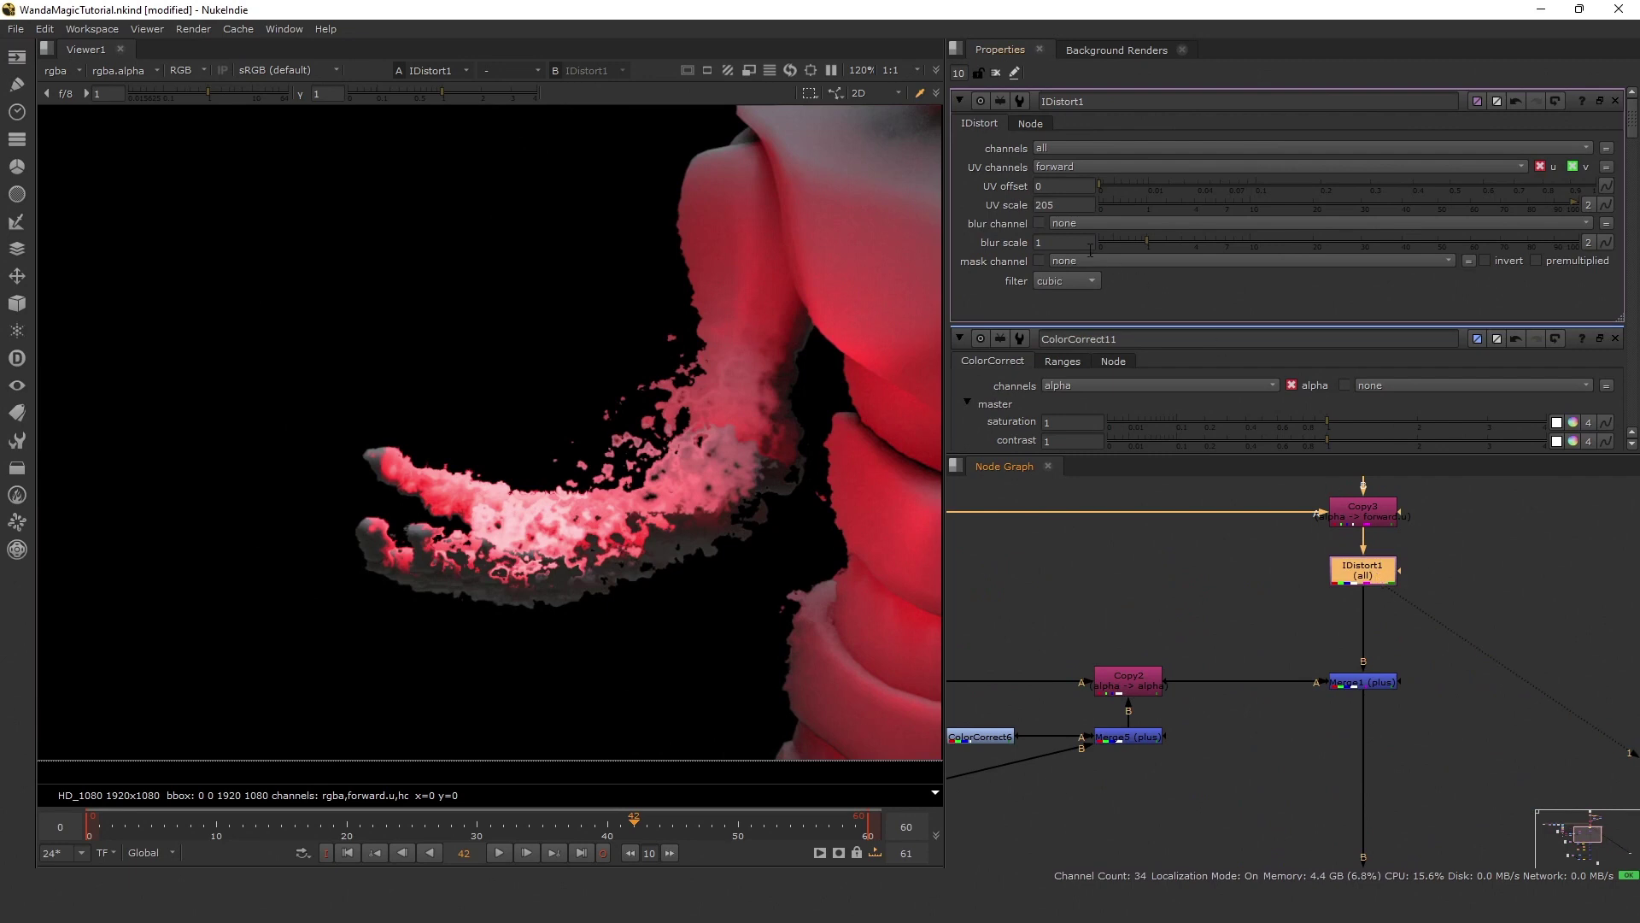
pyautogui.write('15')
pyautogui.press('Return')
pyautogui.scroll(-2, 1145, 569)
pyautogui.scroll(2, 1216, 587)
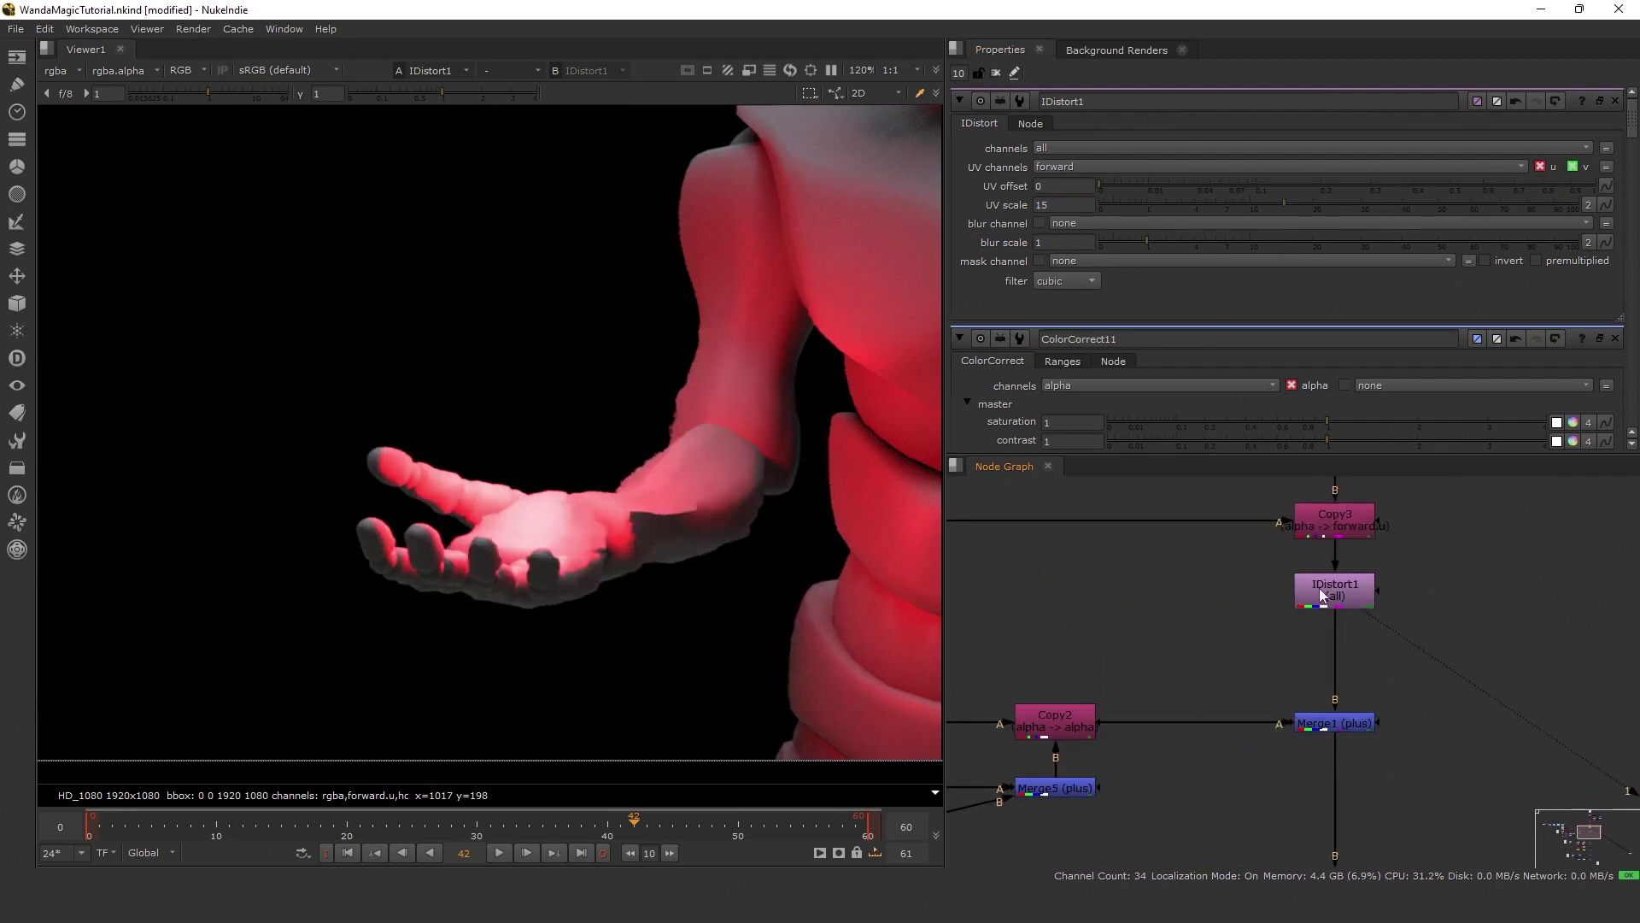
pyautogui.scroll(-2, 1320, 716)
pyautogui.click(1338, 723)
pyautogui.press('1')
pyautogui.scroll(-5, 1274, 627)
pyautogui.scroll(5, 1275, 622)
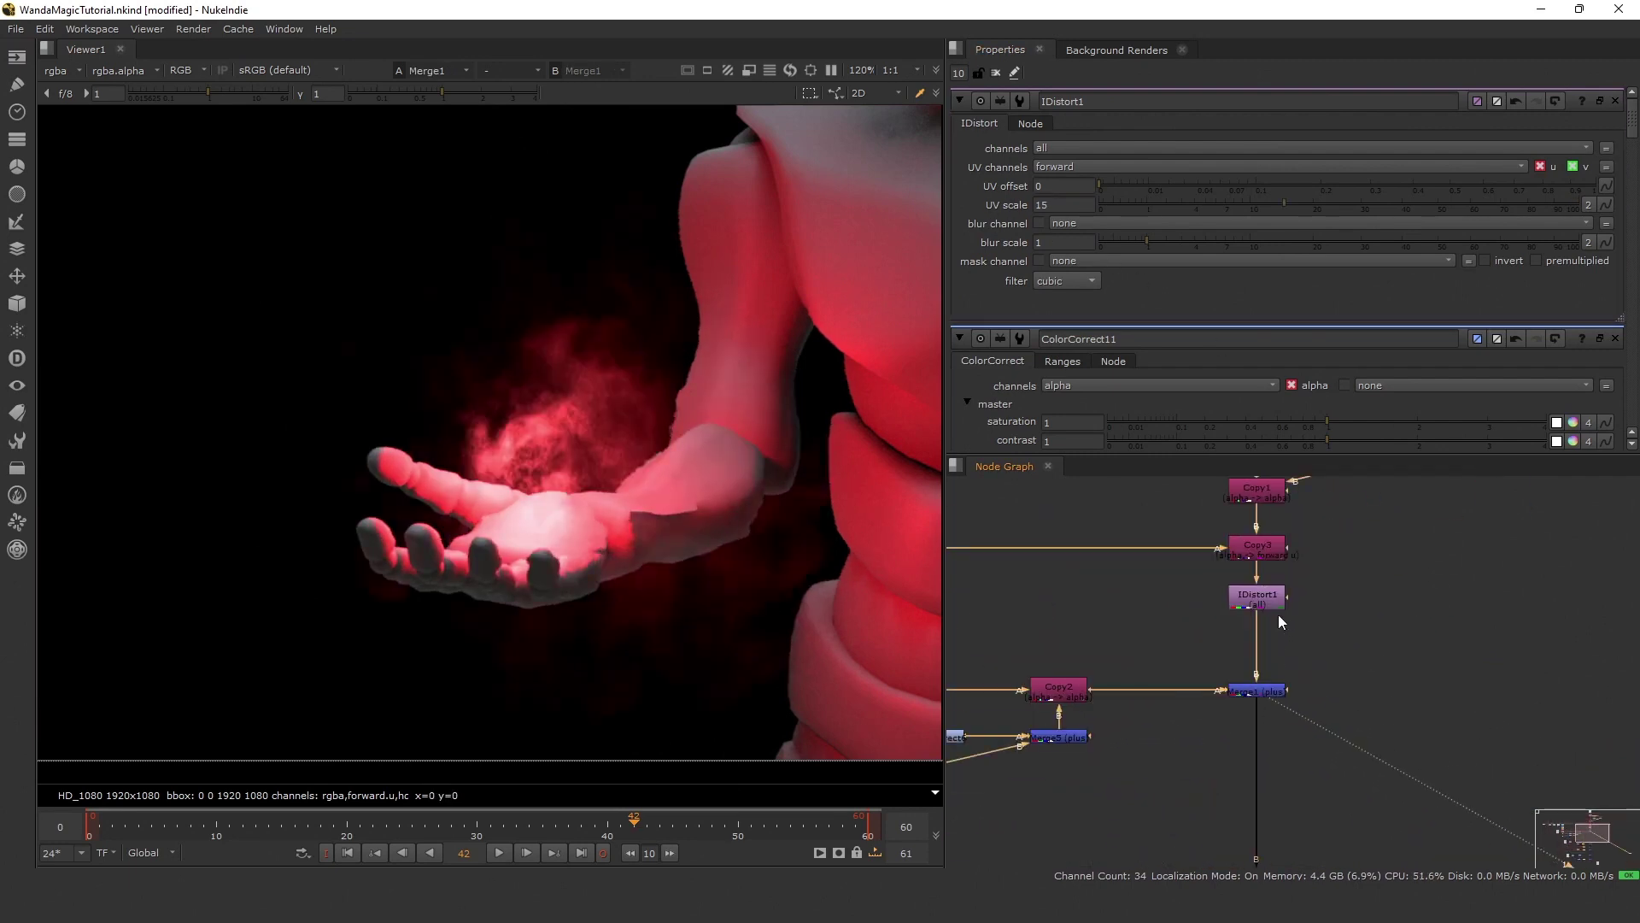
# Set IDistort1's UV scale to 20.
pyautogui.click(1273, 600)
pyautogui.write('2')
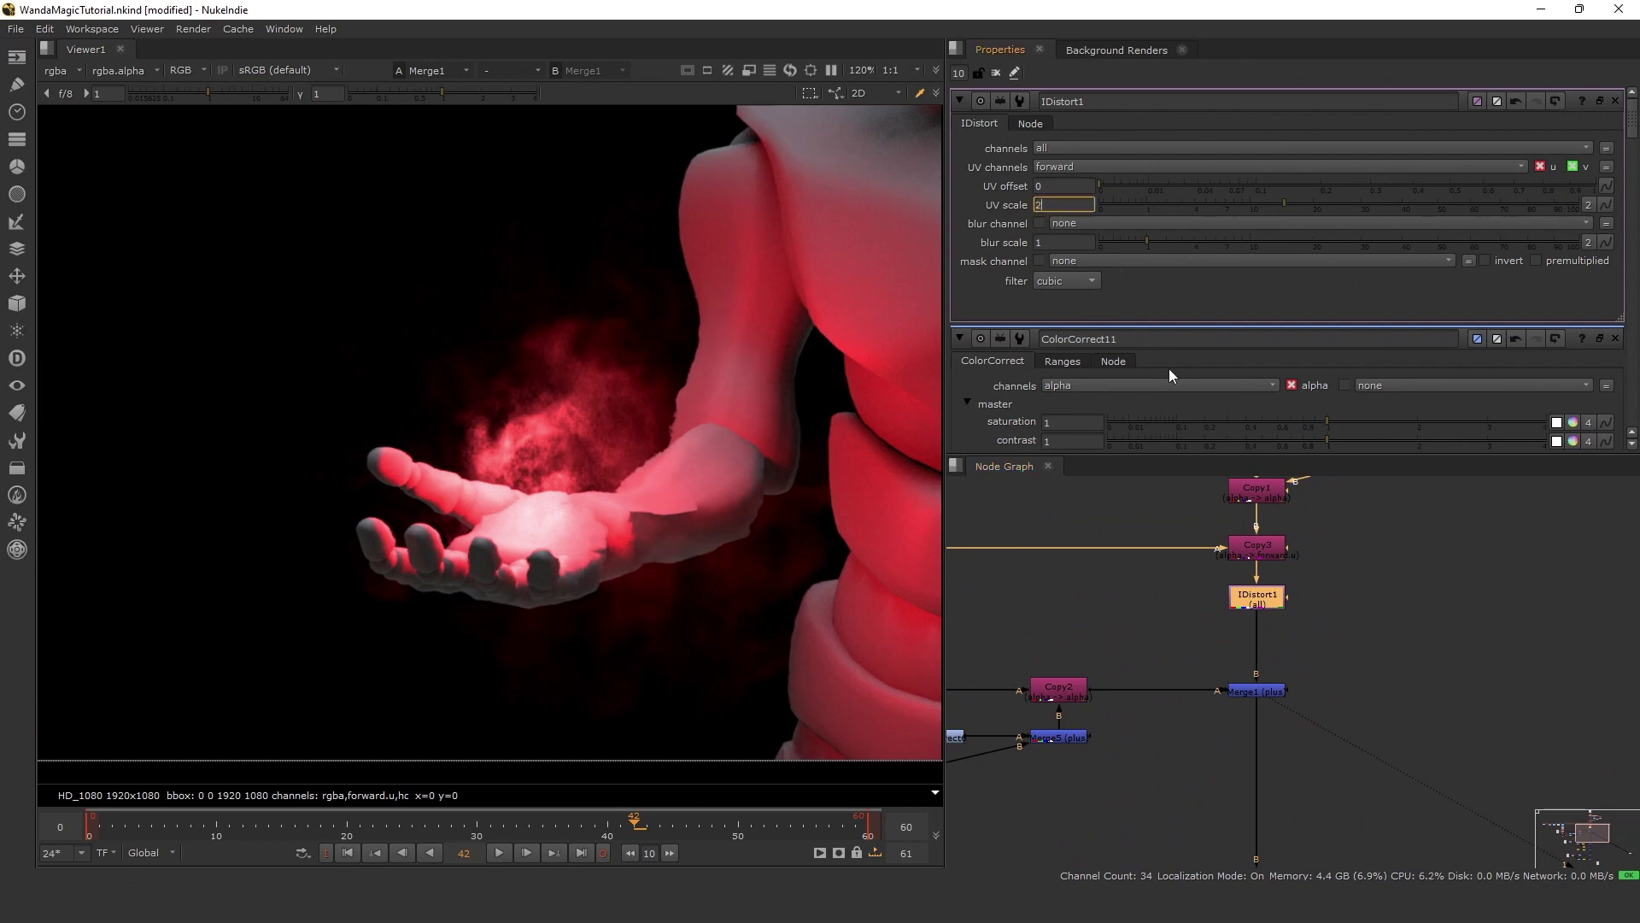
pyautogui.write('0')
pyautogui.press('Return')
# View the earlier rendered version in Read5 for comparison.
pyautogui.scroll(-5, 1297, 721)
pyautogui.moveTo(1297, 825); pyautogui.dragTo(1215, 628, button='middle')
pyautogui.scroll(4, 1263, 803)
pyautogui.click(1265, 740)
pyautogui.press('1')
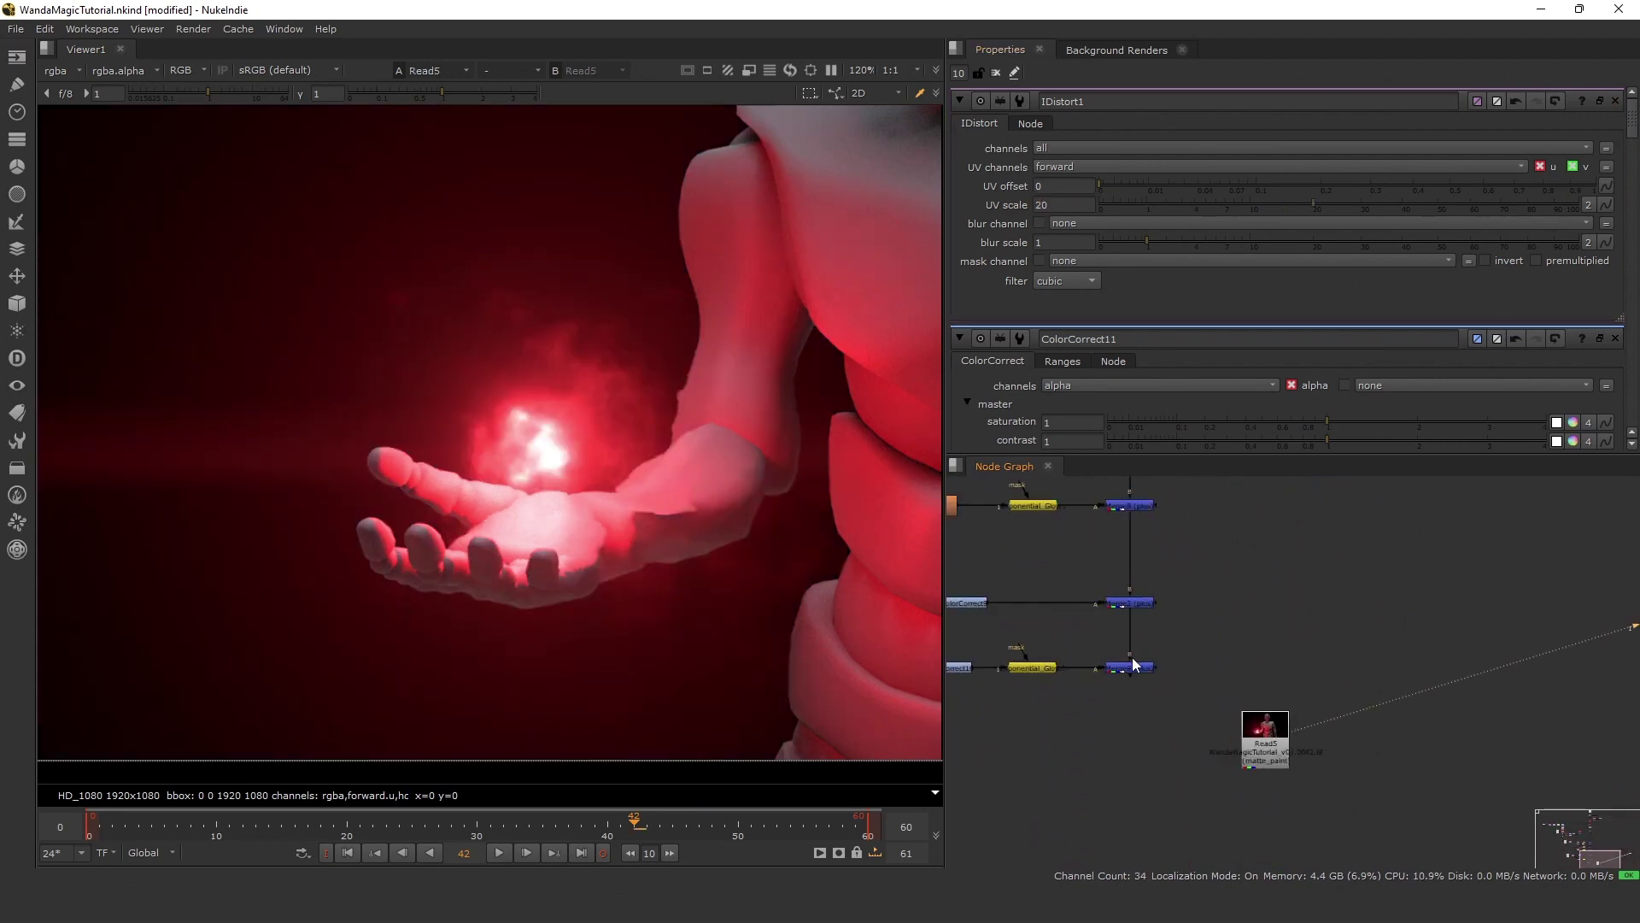
# View the full composite at Merge9, play the sequence and fit the whole frame in view.
pyautogui.scroll(3, 1160, 706)
pyautogui.click(1087, 604)
pyautogui.press('1')
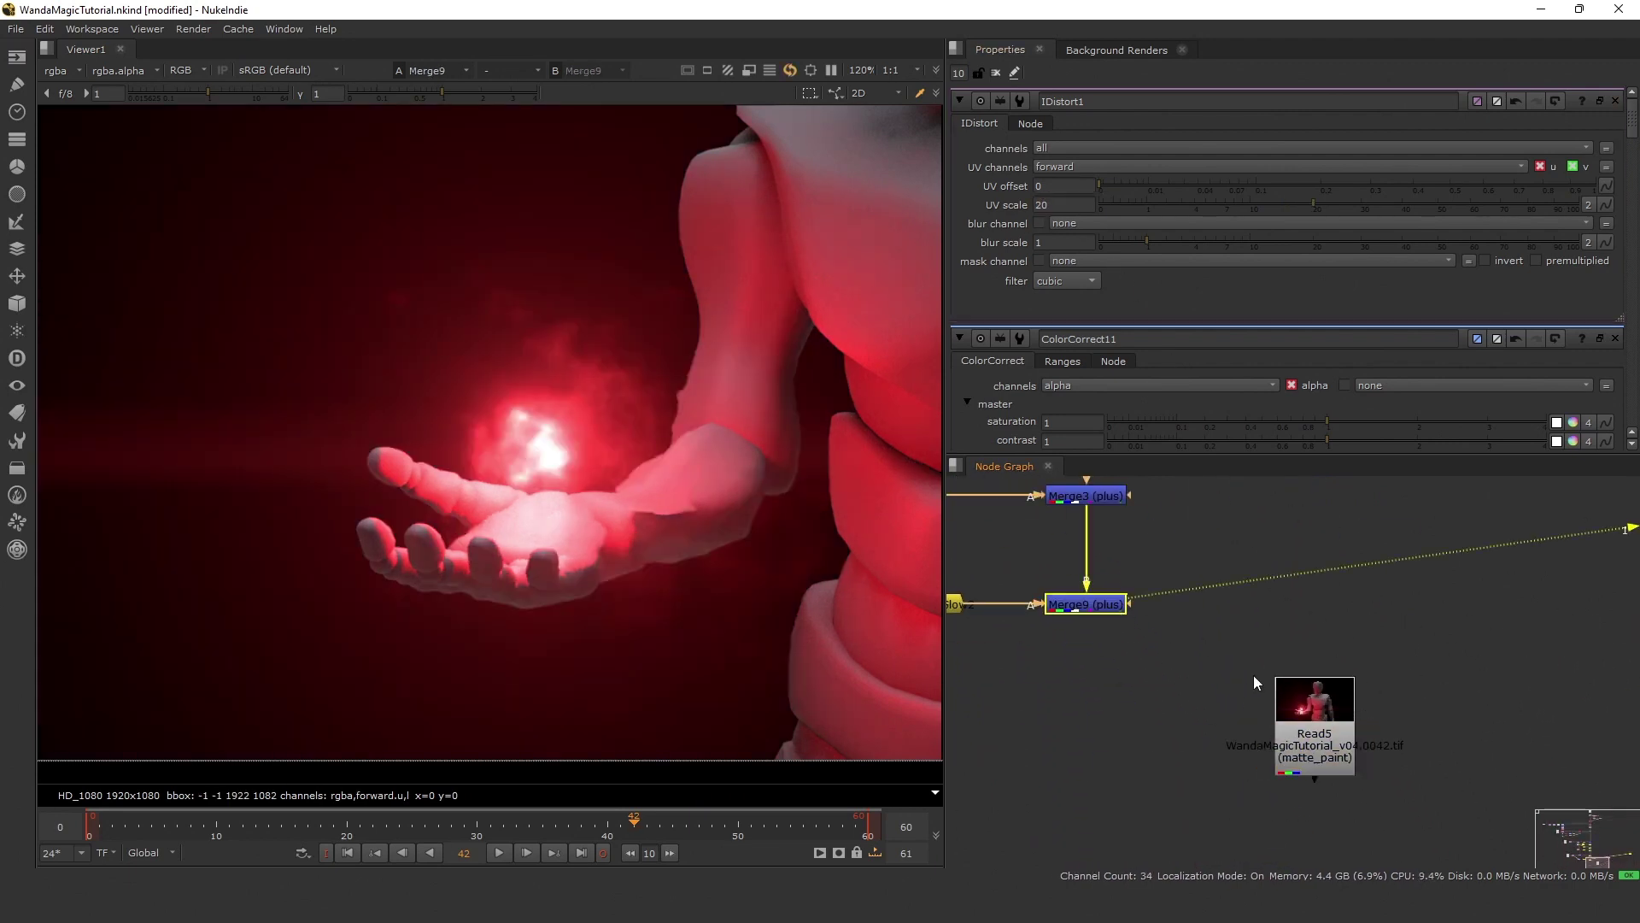
pyautogui.click(499, 852)
pyautogui.press('f')
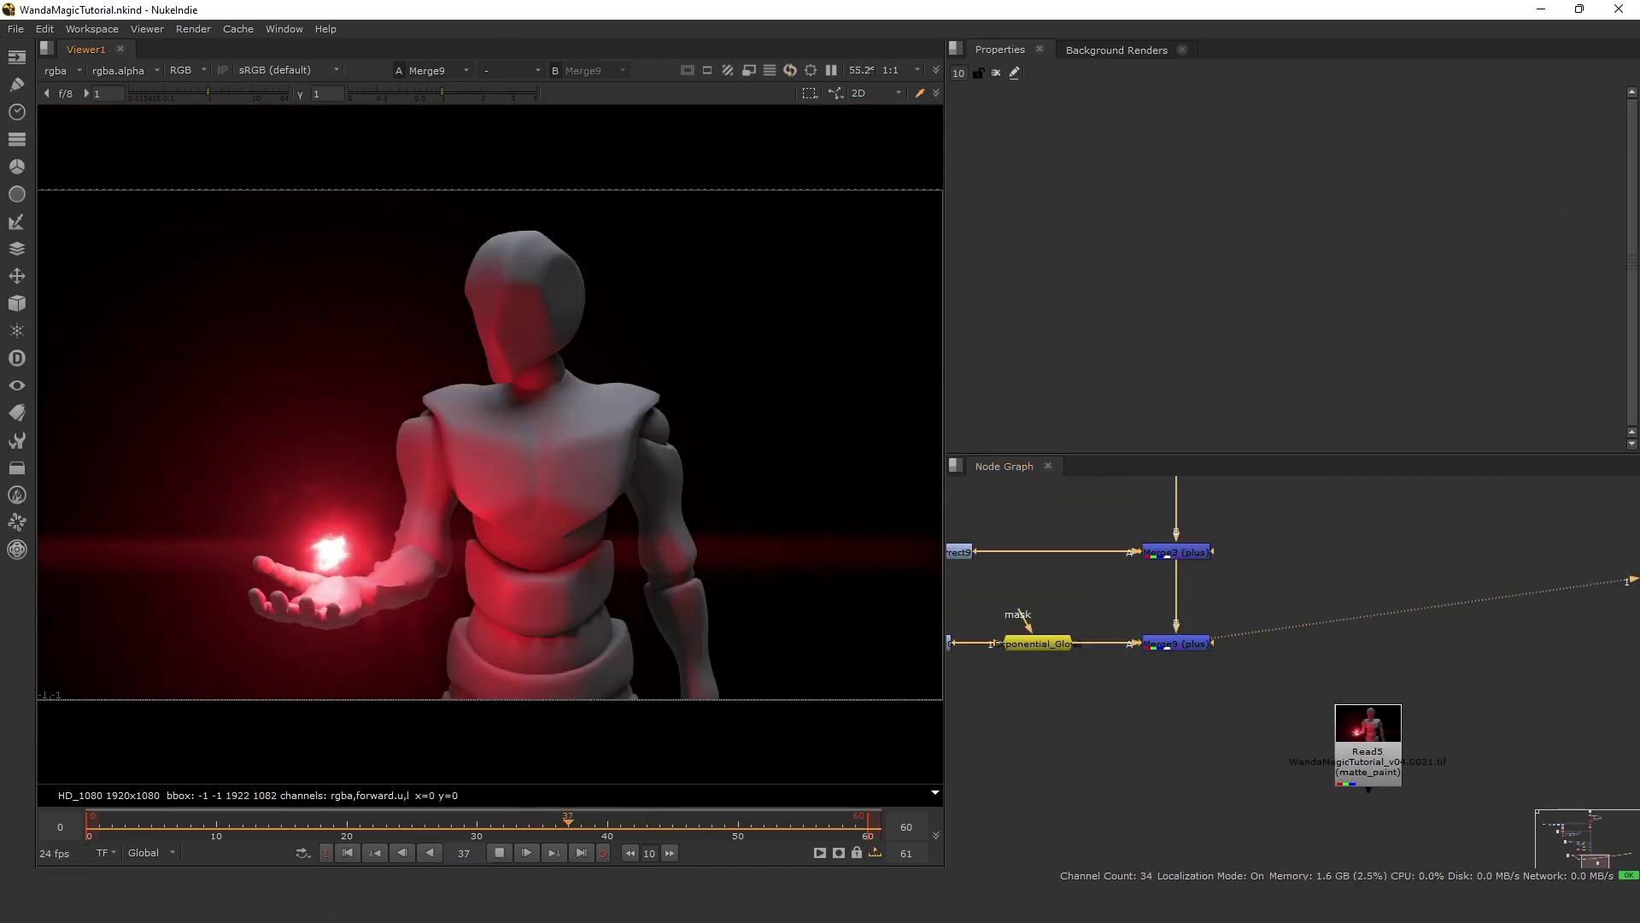